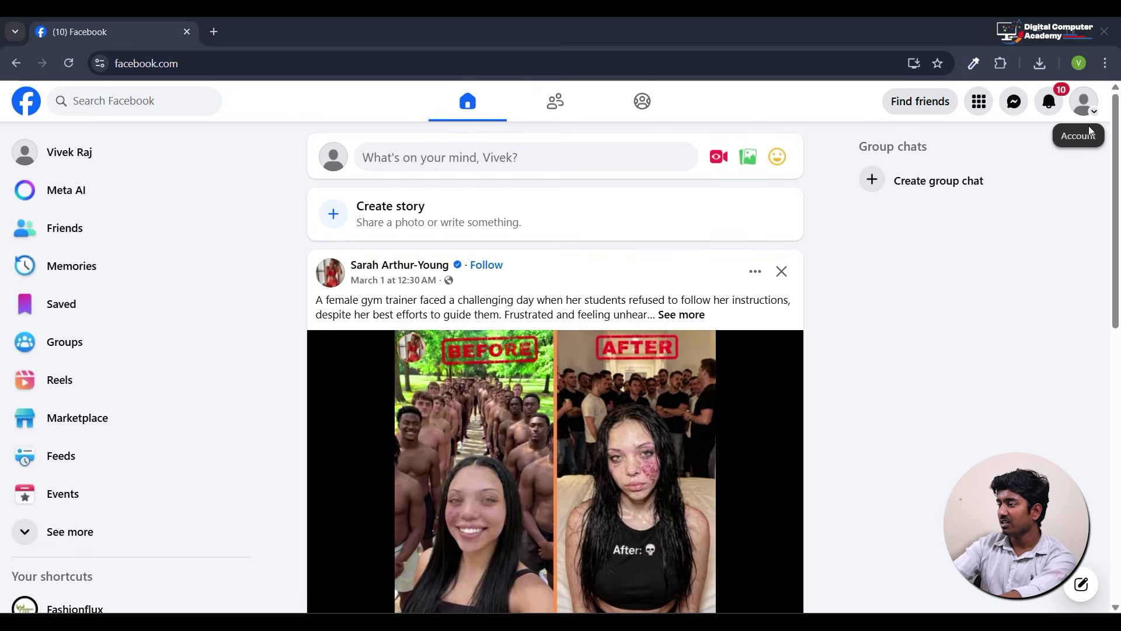
Open the overview of managed Pages from the Social section of Facebook's menu.
{"action": "left_click", "coordinate": [979, 102]}
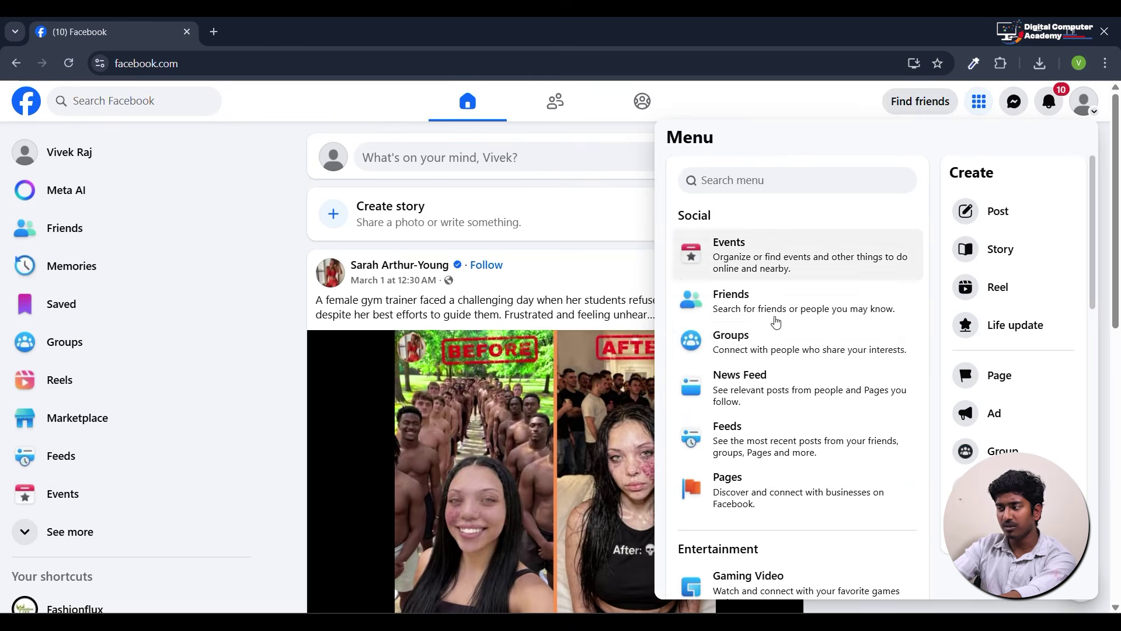
{"action": "scroll", "coordinate": [753, 355], "scroll_direction": "down", "scroll_amount": 5}
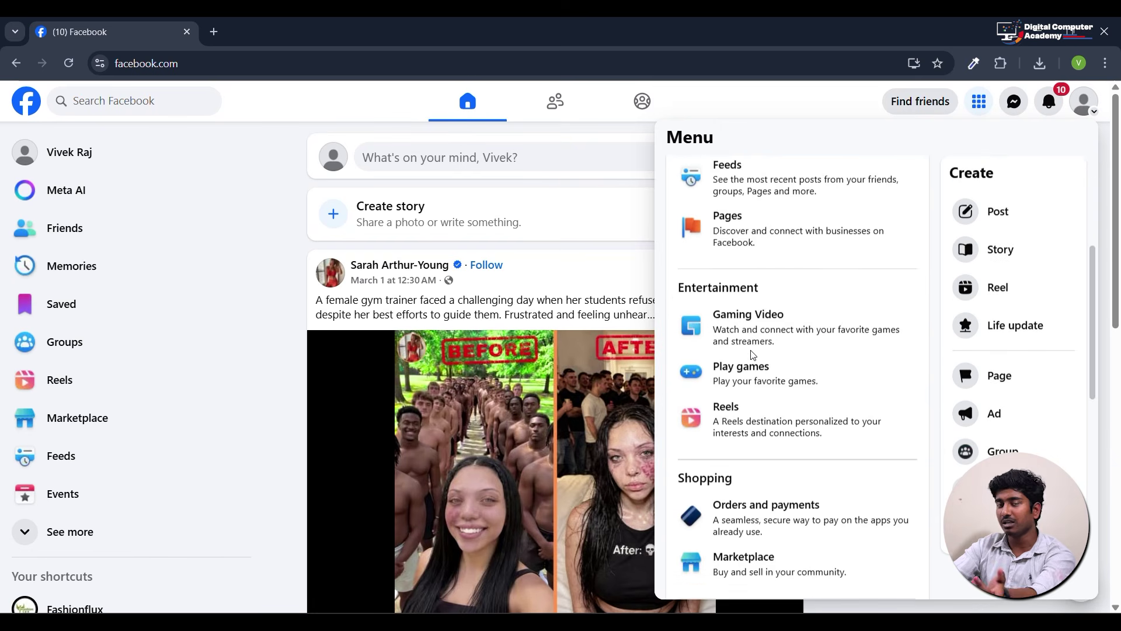
{"action": "scroll", "coordinate": [754, 356], "scroll_direction": "up", "scroll_amount": 3}
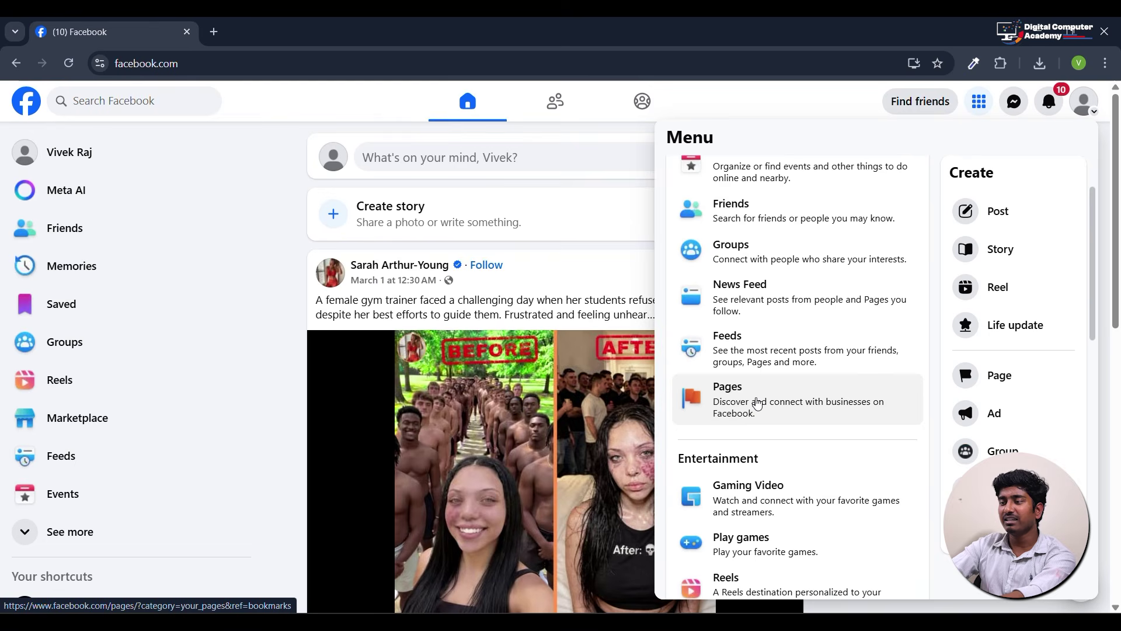
{"action": "left_click", "coordinate": [757, 402]}
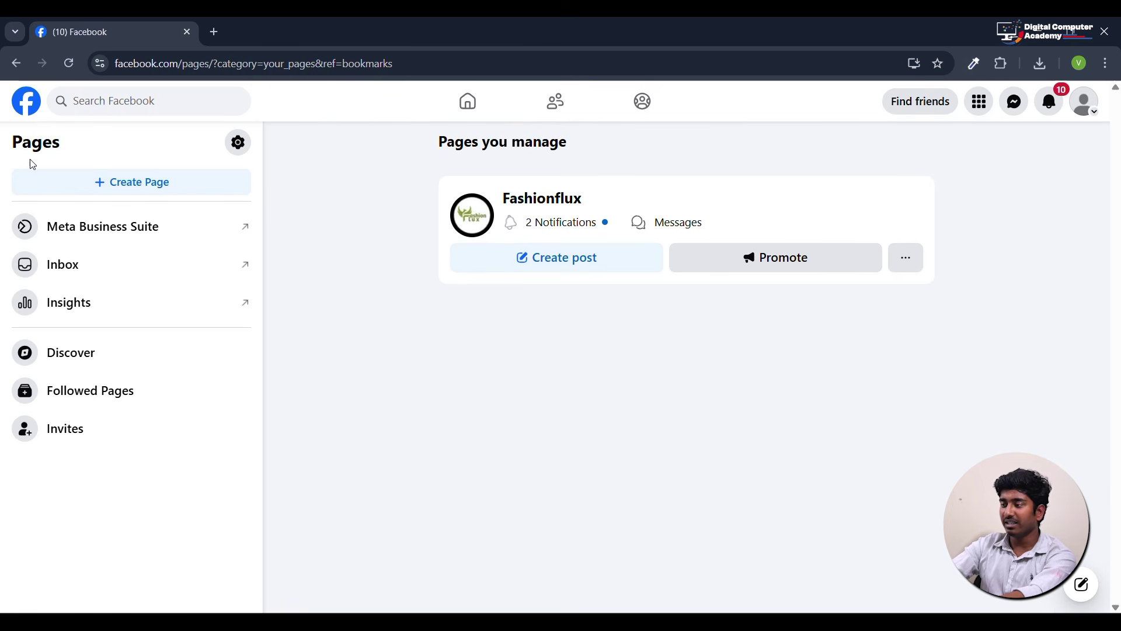
Start creating a new Page of the Public Page type and proceed to its details form.
{"action": "left_click", "coordinate": [74, 188]}
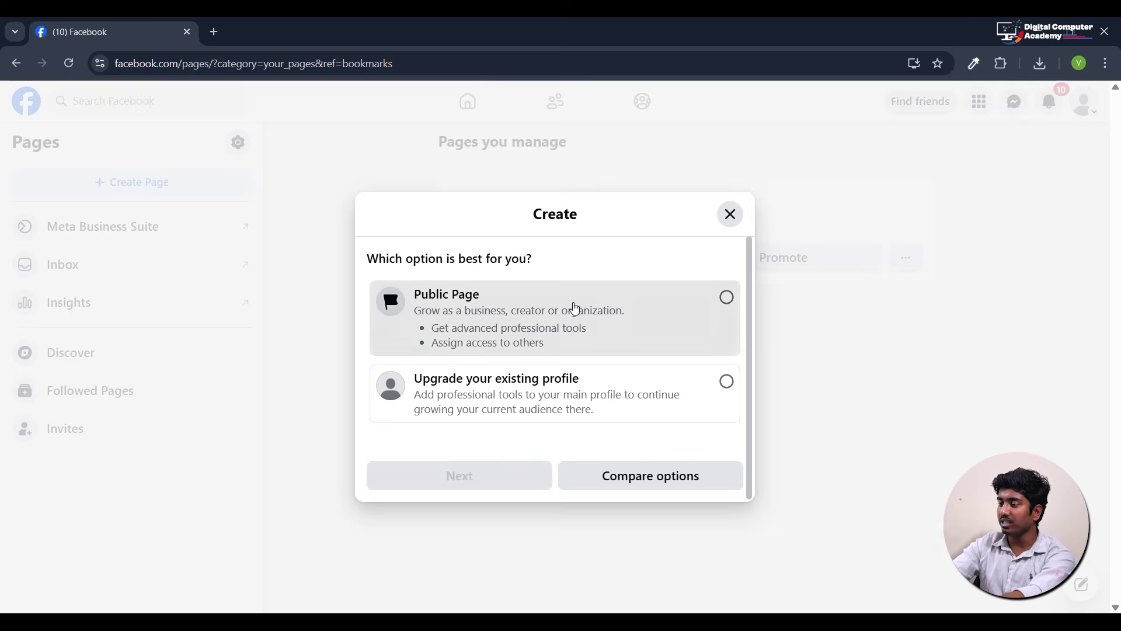
{"action": "left_click", "coordinate": [571, 314]}
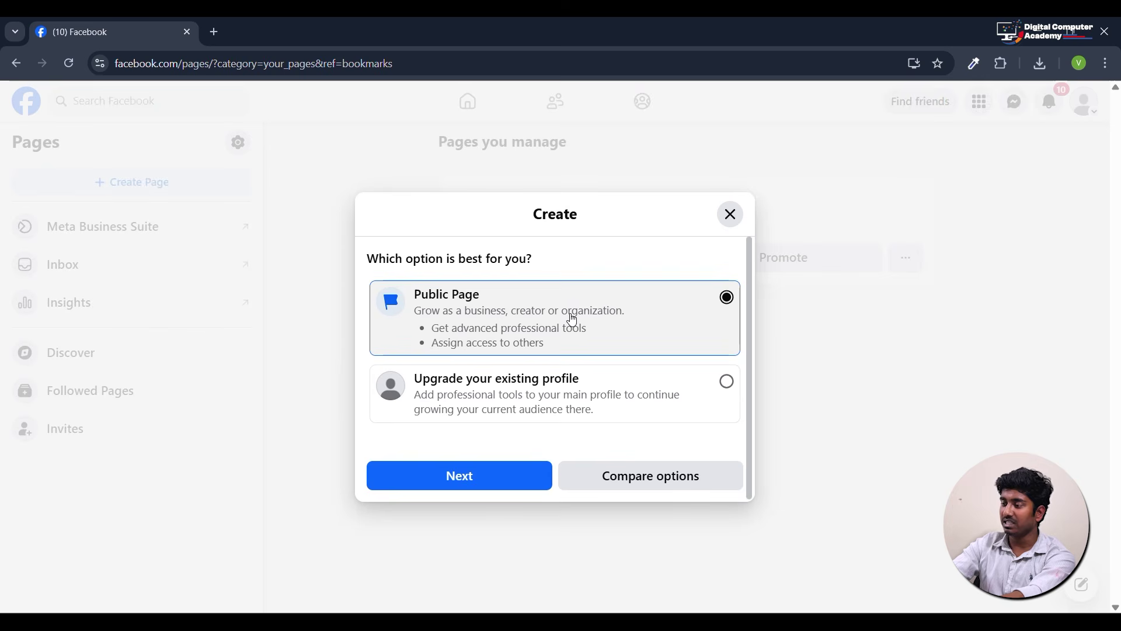
{"action": "left_click", "coordinate": [490, 482]}
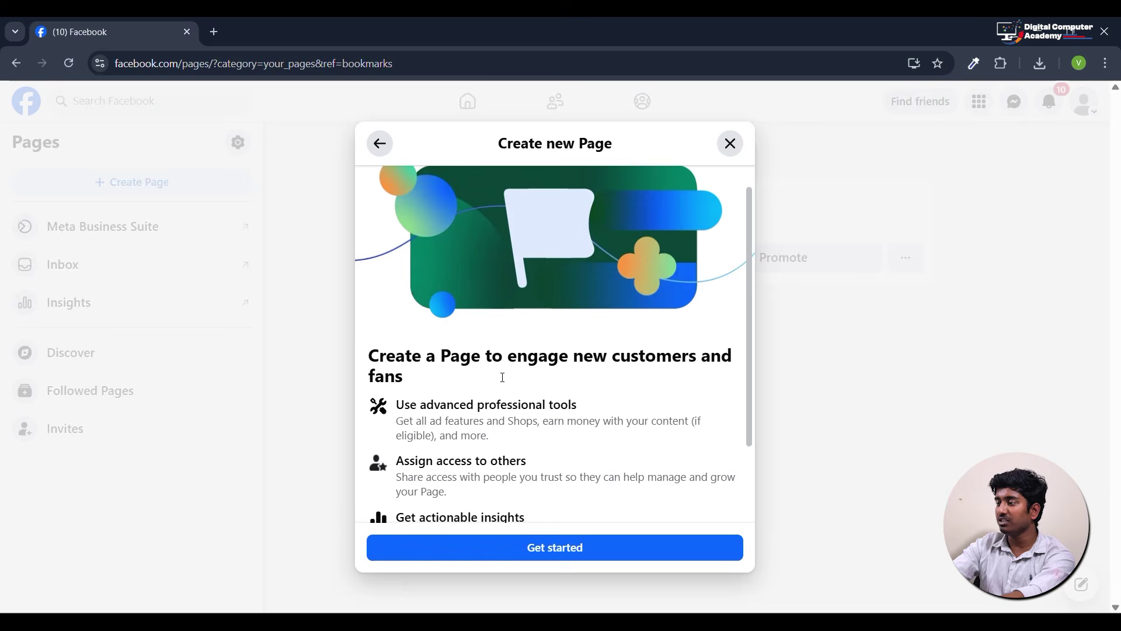
{"action": "scroll", "coordinate": [499, 373], "scroll_direction": "down", "scroll_amount": 2}
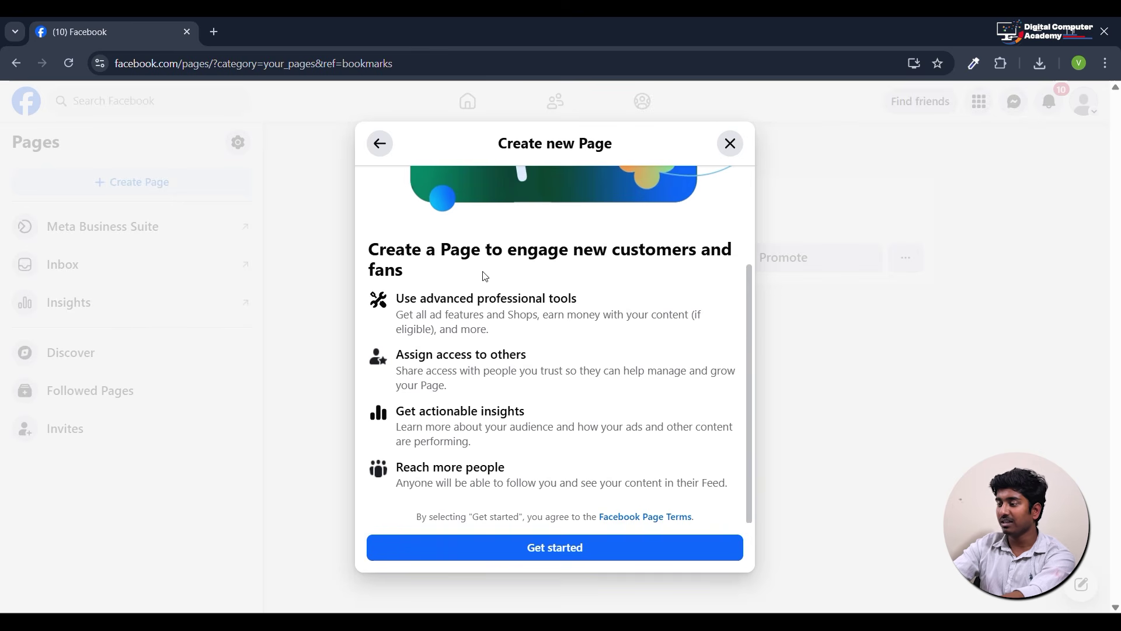
{"action": "left_click", "coordinate": [542, 556]}
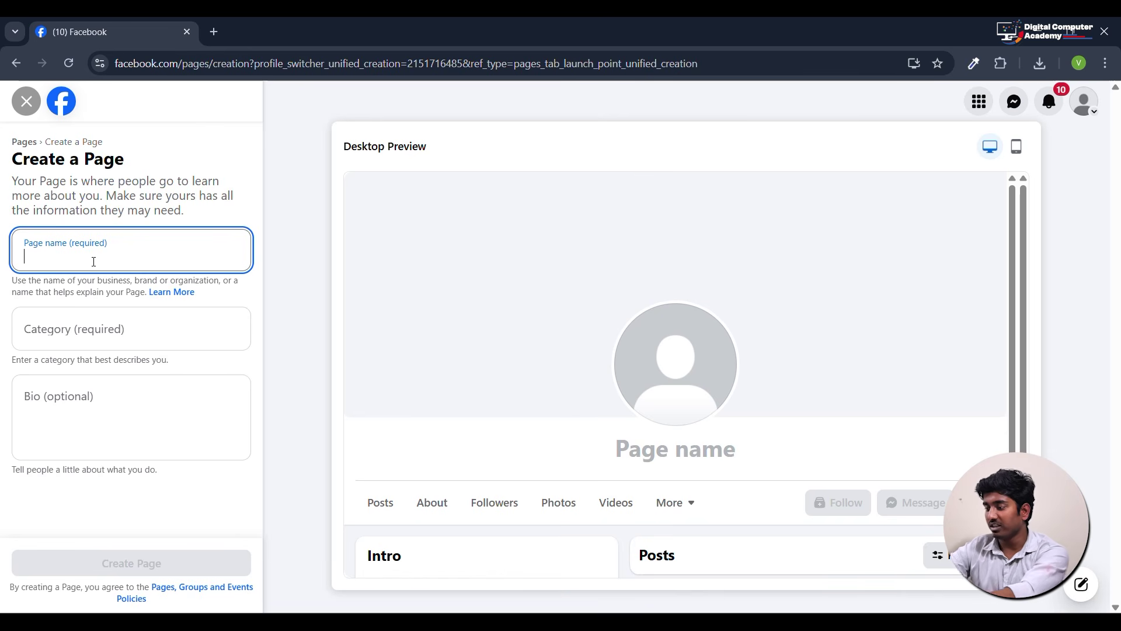
Enter Fashion as the new Page's name.
{"action": "type", "text": "fA"}
{"action": "key", "text": "Caps_Lock"}
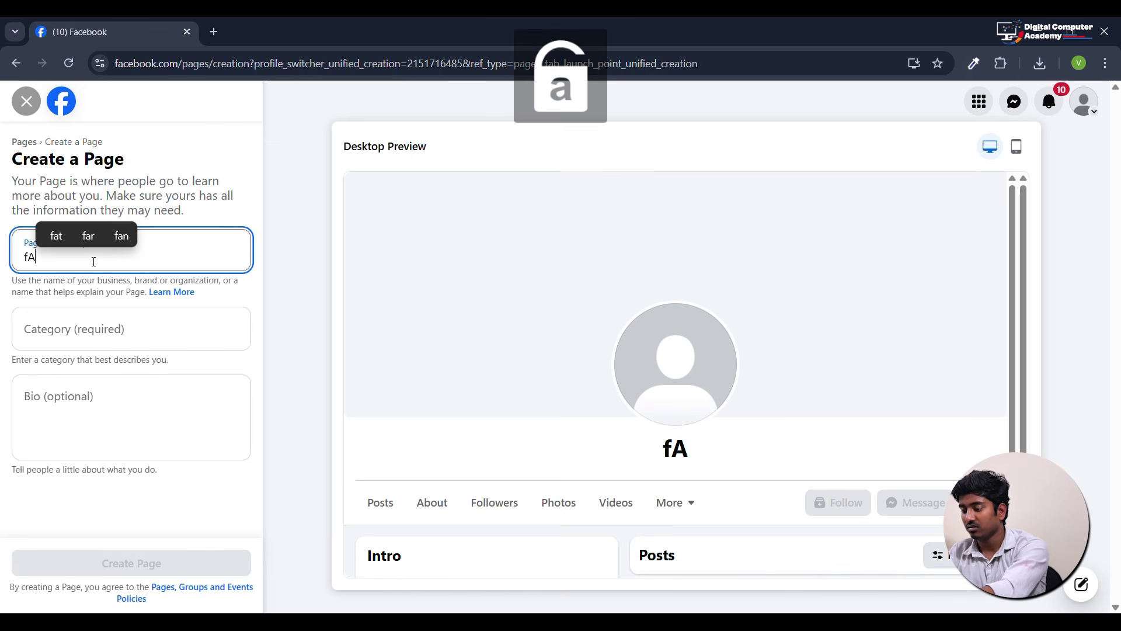
{"action": "type", "text": "\\"}
{"action": "key", "text": "BackSpace"}
{"action": "key", "text": "BackSpace"}
{"action": "key", "text": "BackSpace"}
{"action": "type", "text": "F"}
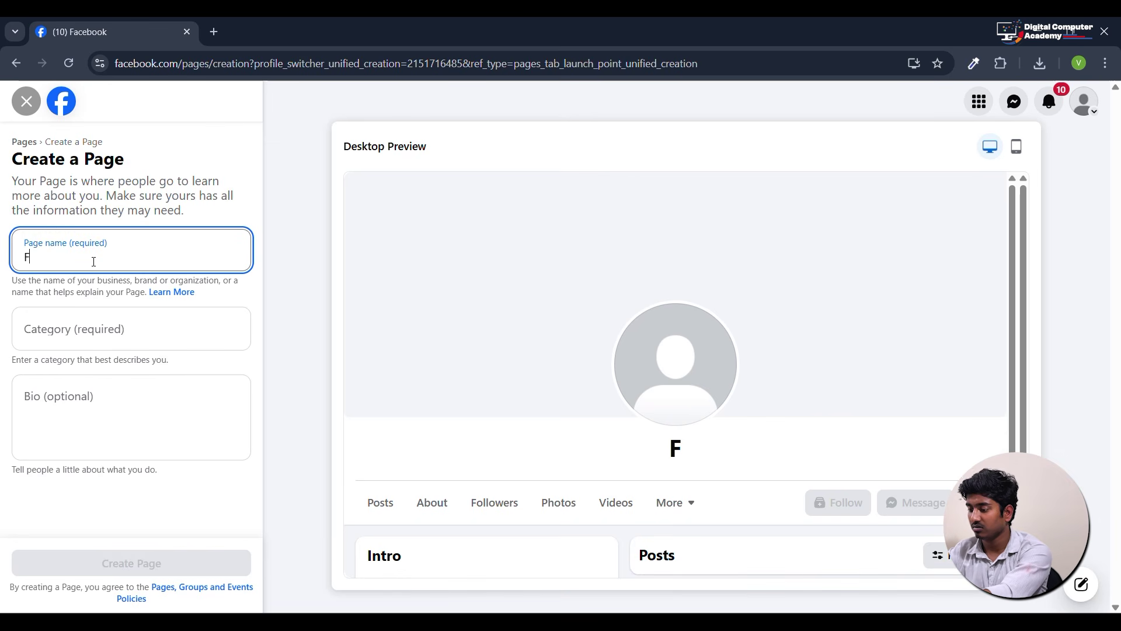
{"action": "type", "text": "ashion"}
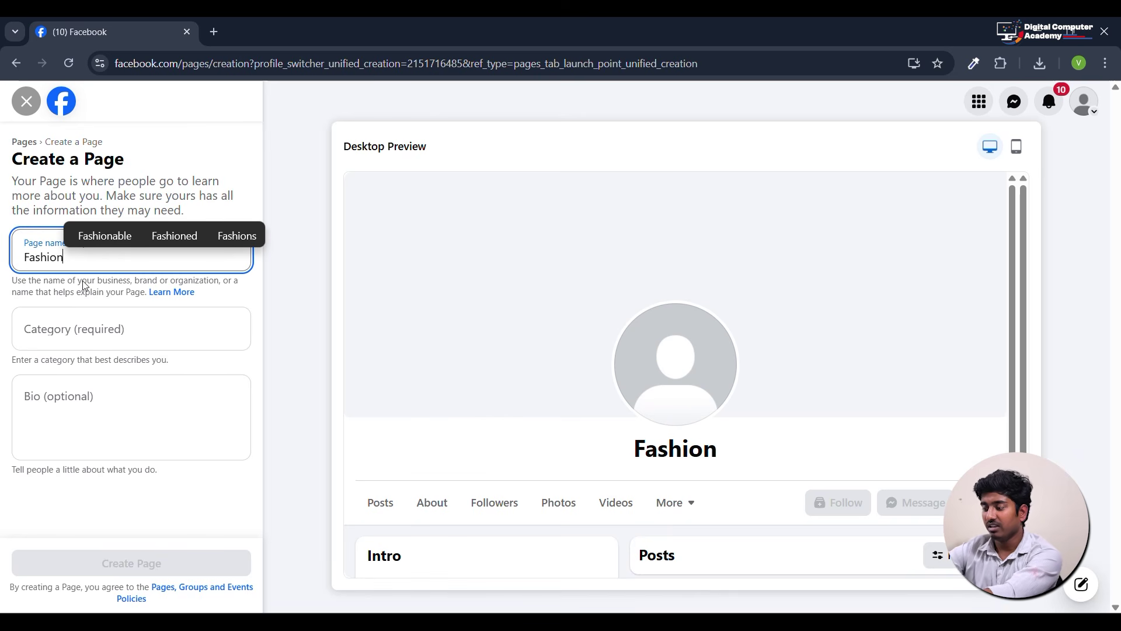
Look up "cloth" in the Page categories and choose Clothing store.
{"action": "left_click", "coordinate": [76, 336]}
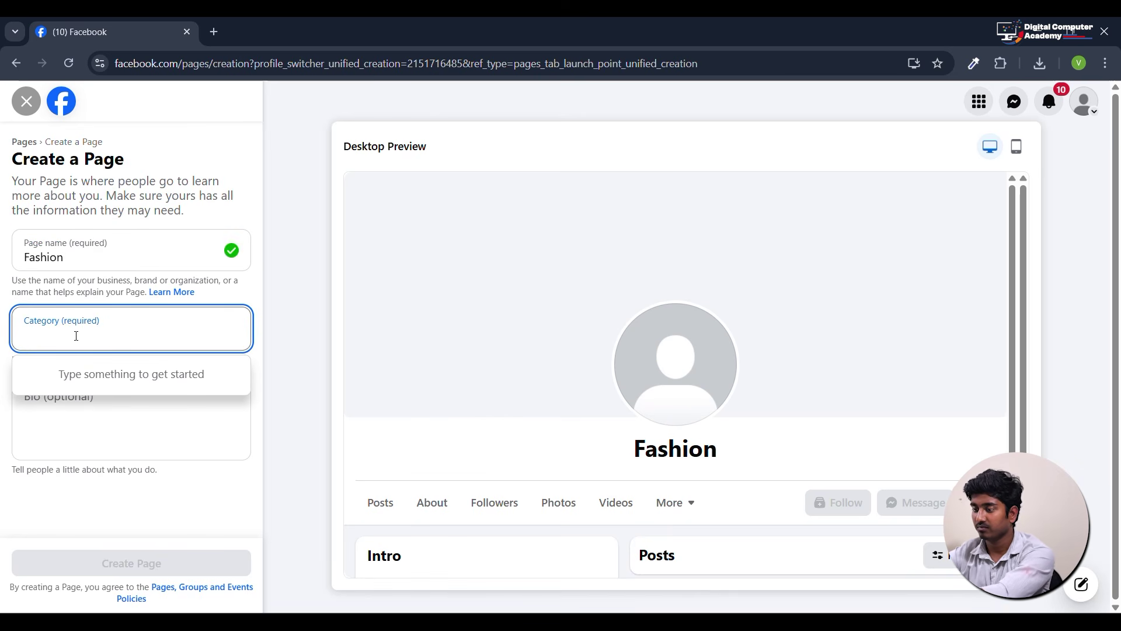
{"action": "type", "text": "cloth"}
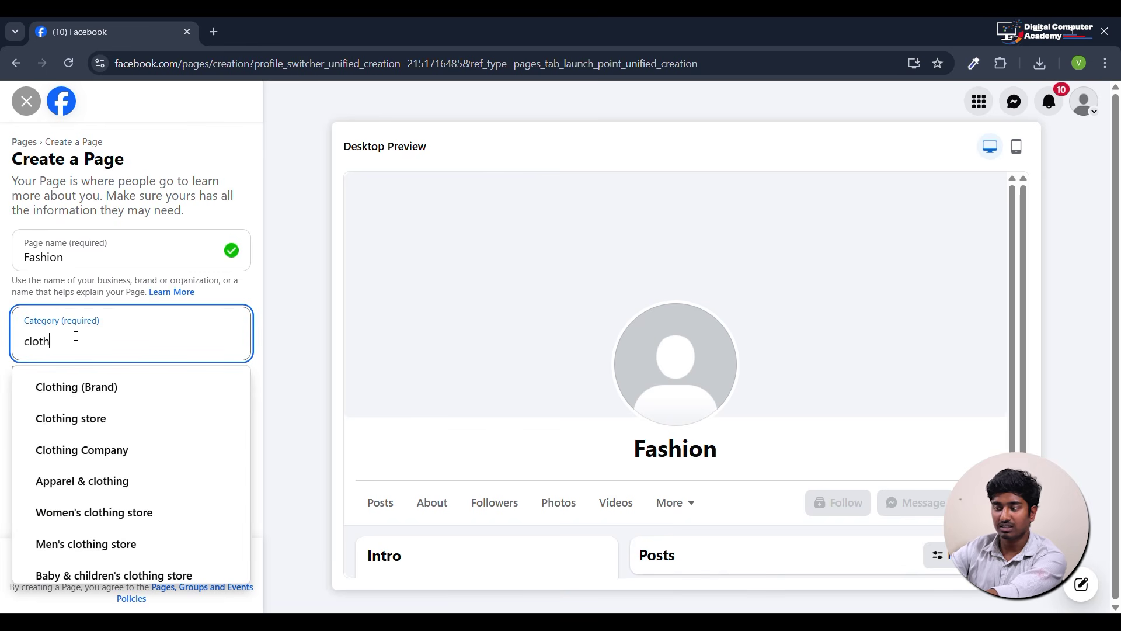
{"action": "left_click", "coordinate": [99, 420]}
Fill in the bio starting "Welcome to fashionflux. This page is all about real style and everyday fashion." and try to create the Page.
{"action": "left_click", "coordinate": [97, 419]}
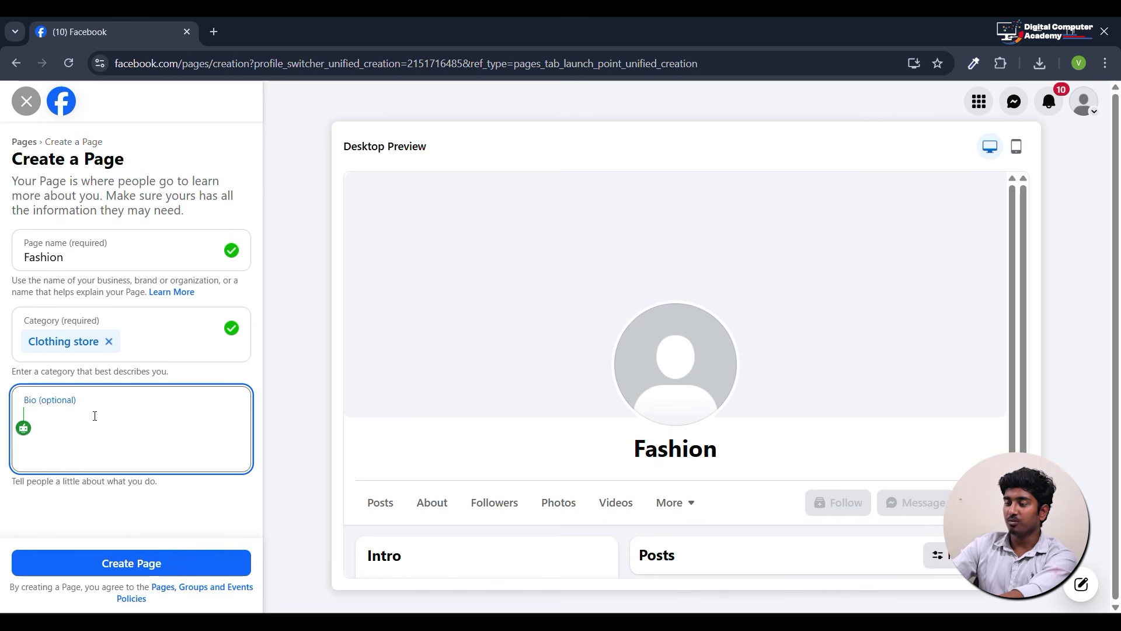
{"action": "type", "text": "Welcome to fashionflux. This page is all about real style and everyday fashion. We share outfit ideas, trend updates, and simple styling tips you can actually use. No overthinking, just good fashion that fits your life."}
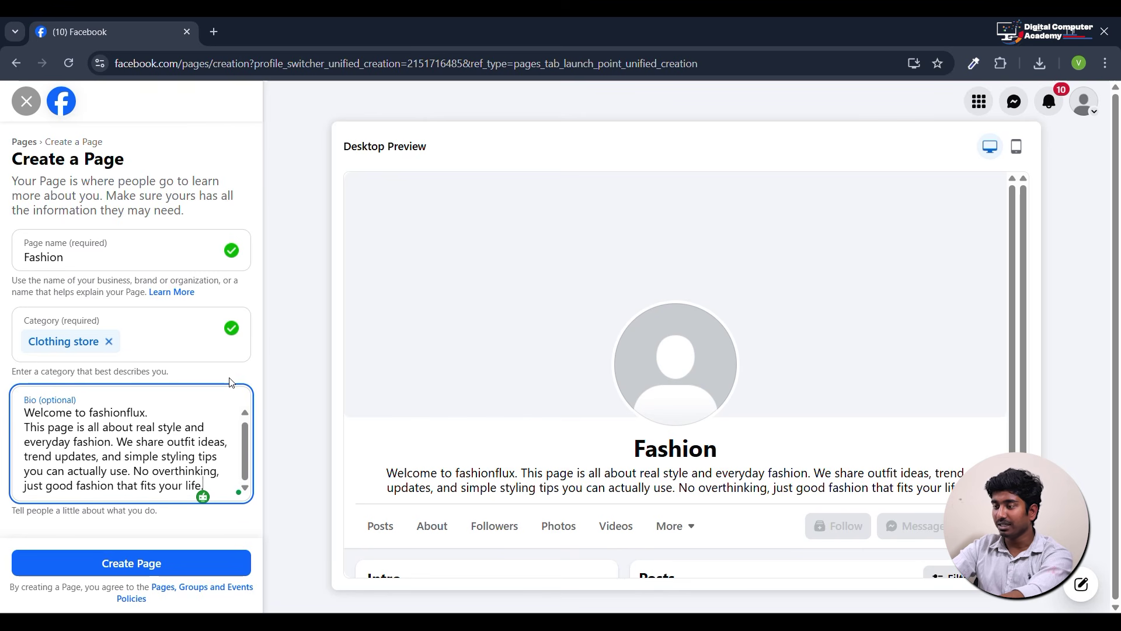
{"action": "left_click", "coordinate": [158, 568]}
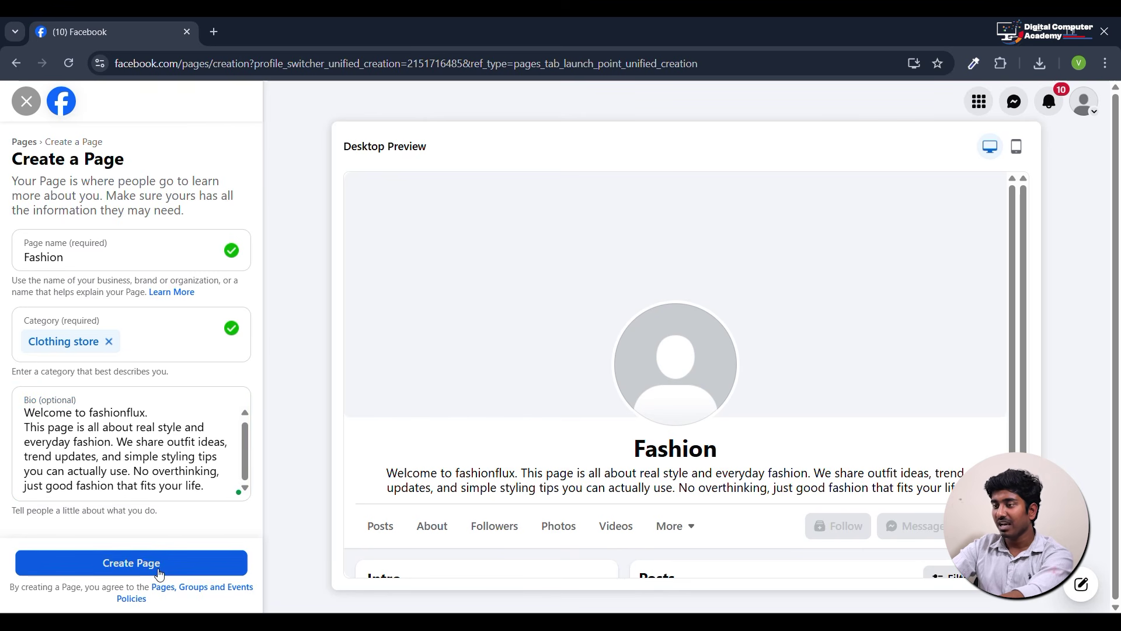
Extend the Page name to FashionFlux and try again to create the Page.
{"action": "double_click", "coordinate": [119, 256]}
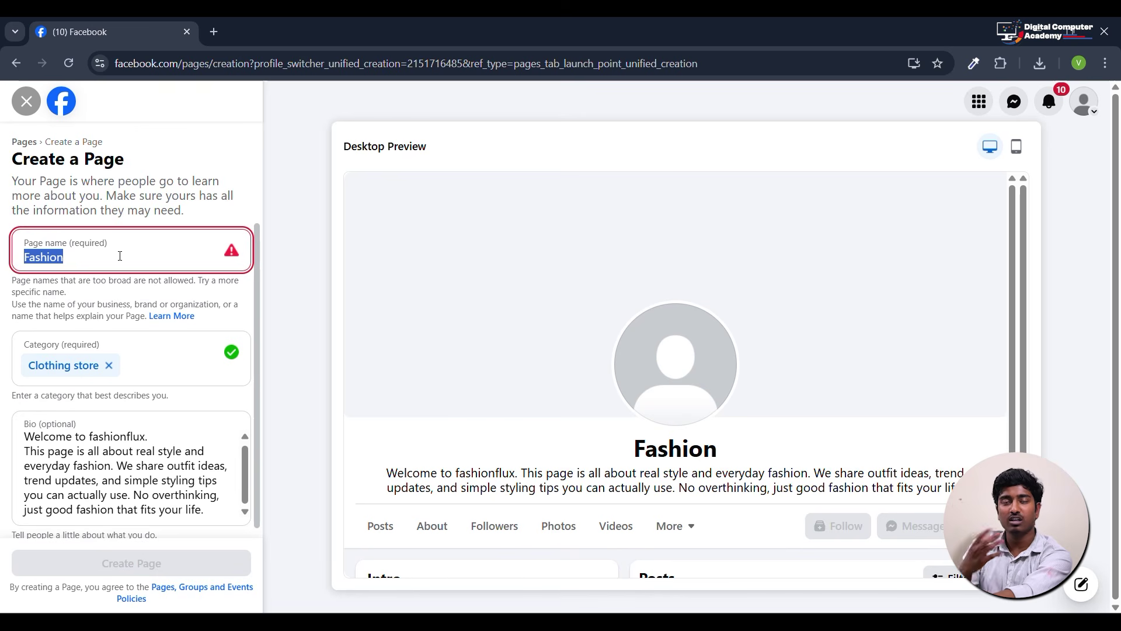
{"action": "left_click", "coordinate": [120, 256]}
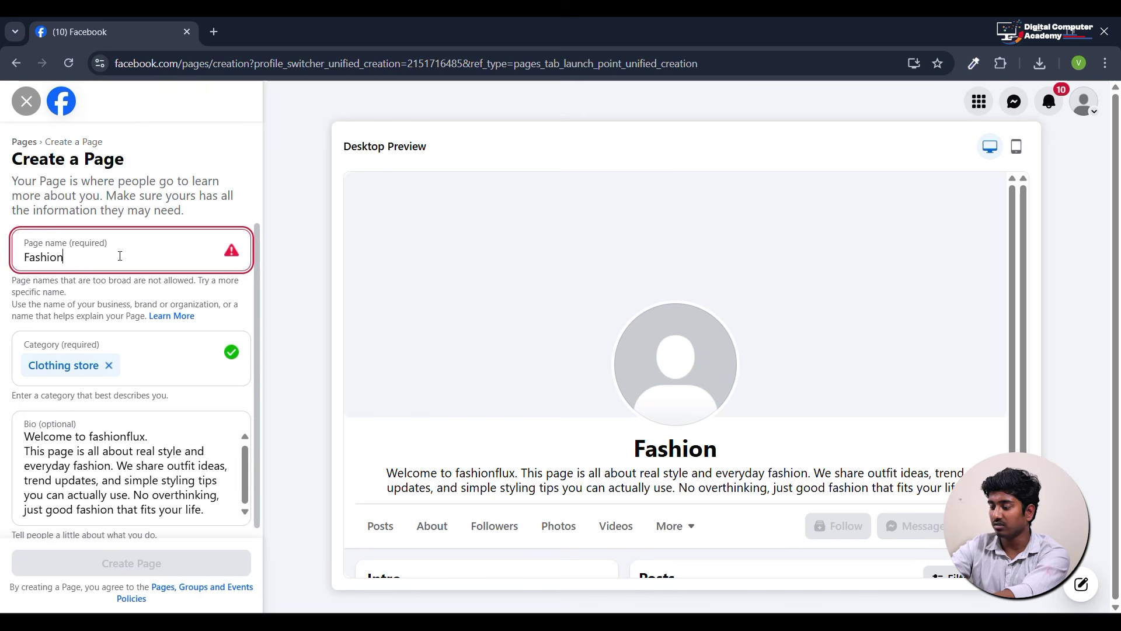
{"action": "type", "text": "F"}
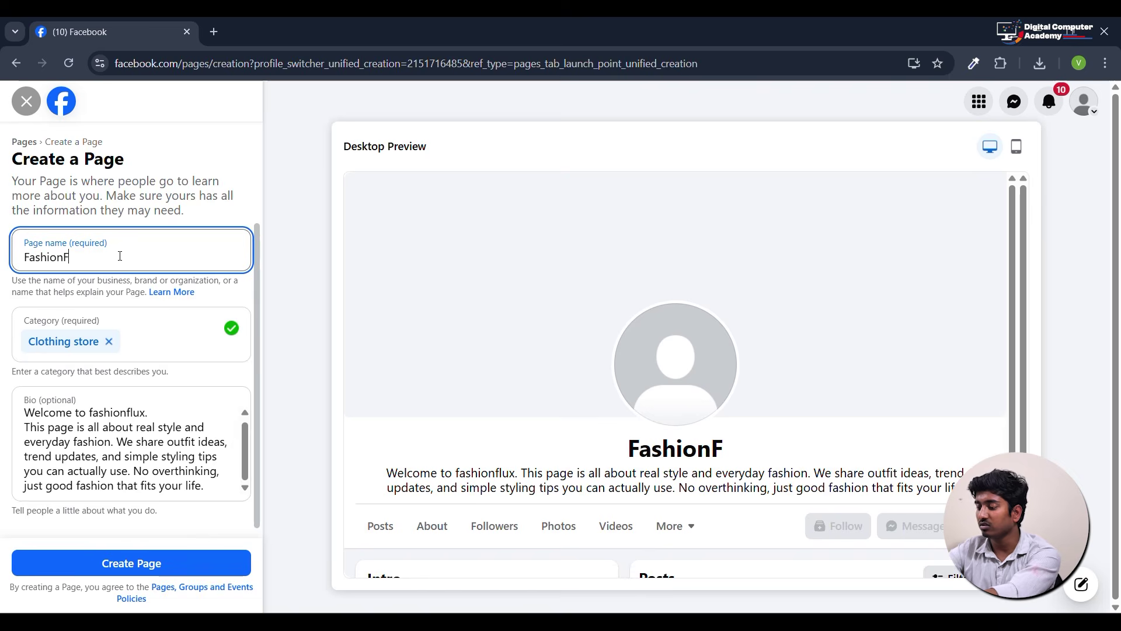
{"action": "type", "text": "lux"}
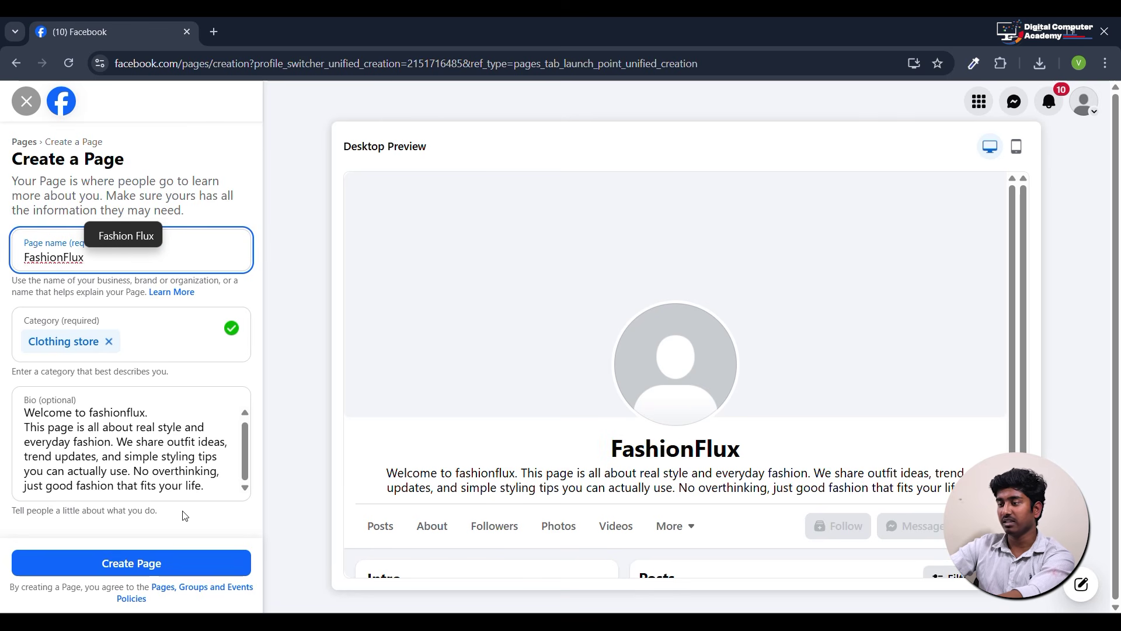
{"action": "left_click", "coordinate": [172, 567]}
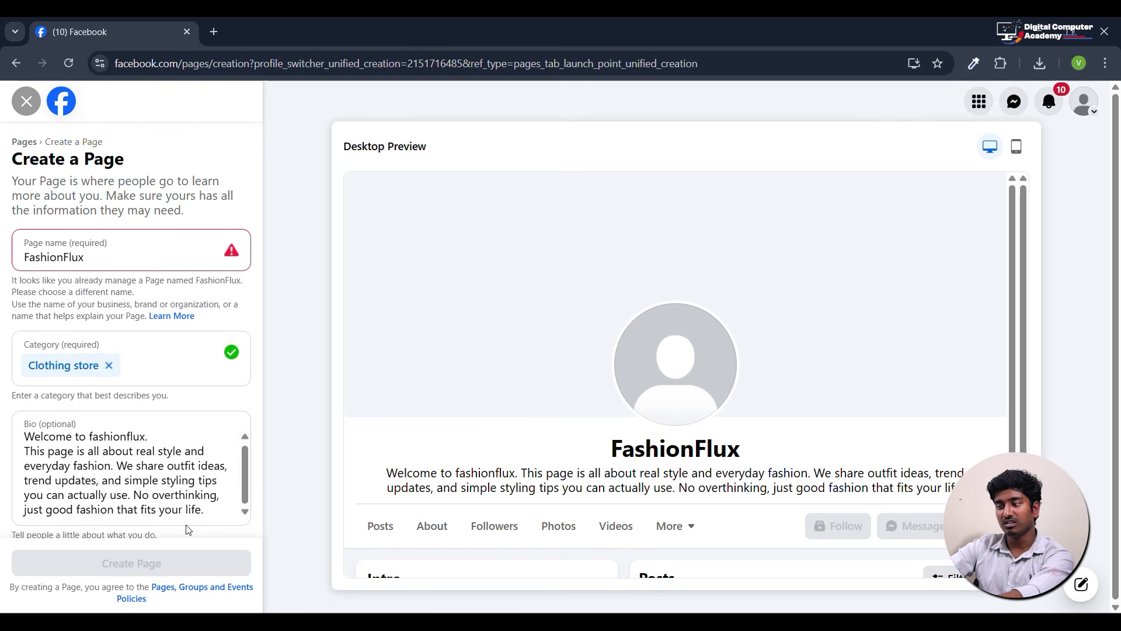
Change the Page name to FashionFlux2026 and create the Page.
{"action": "left_click", "coordinate": [137, 260]}
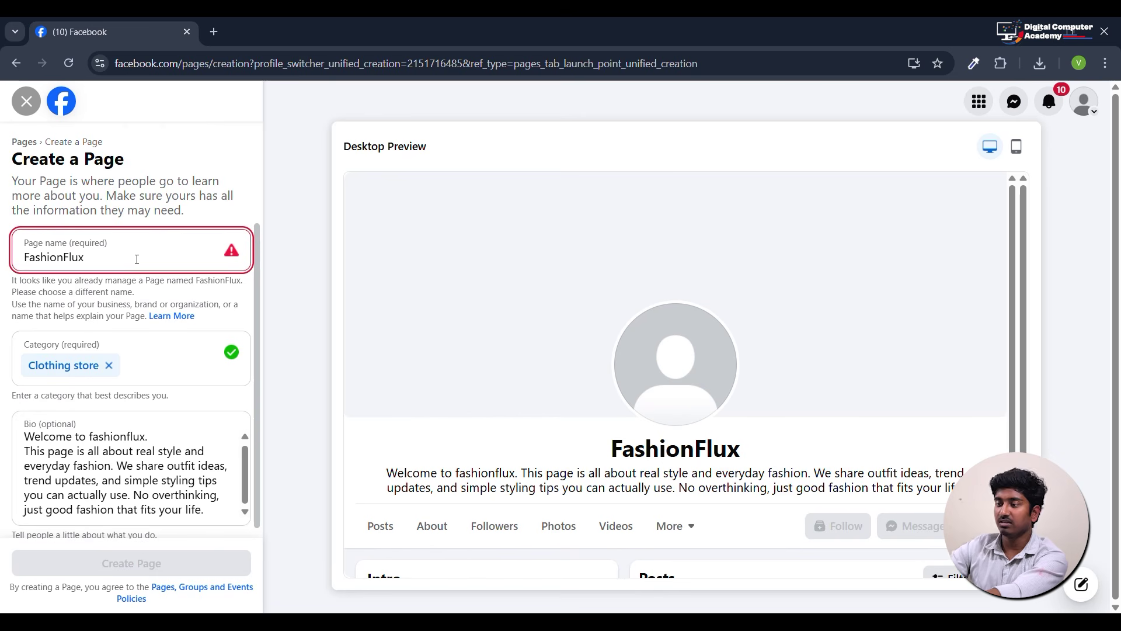
{"action": "type", "text": "2026"}
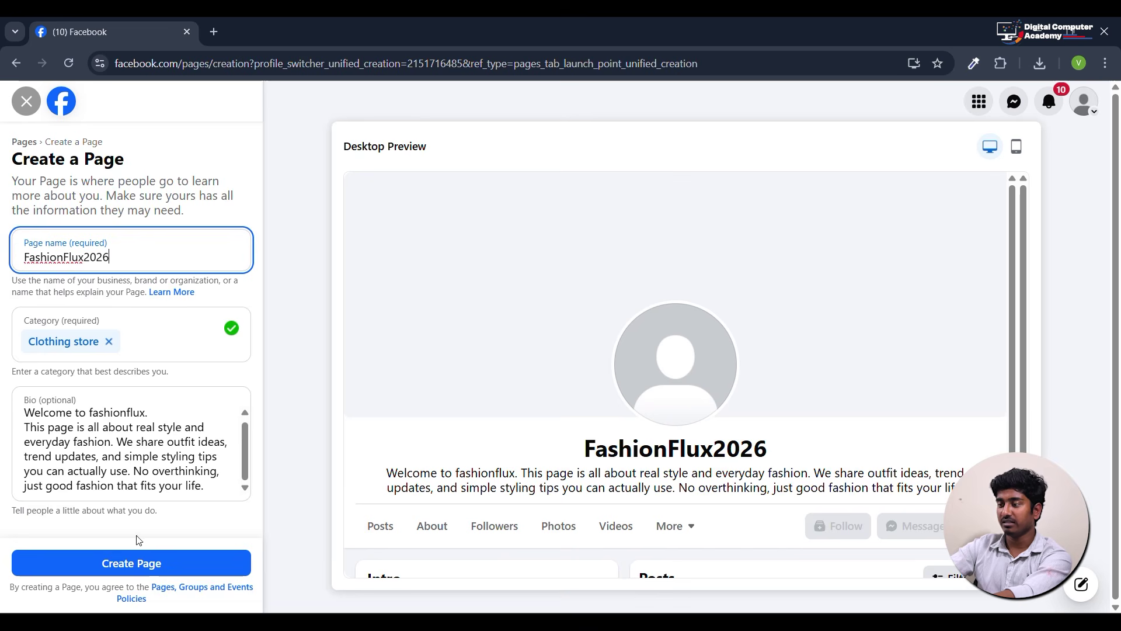
{"action": "left_click", "coordinate": [145, 565]}
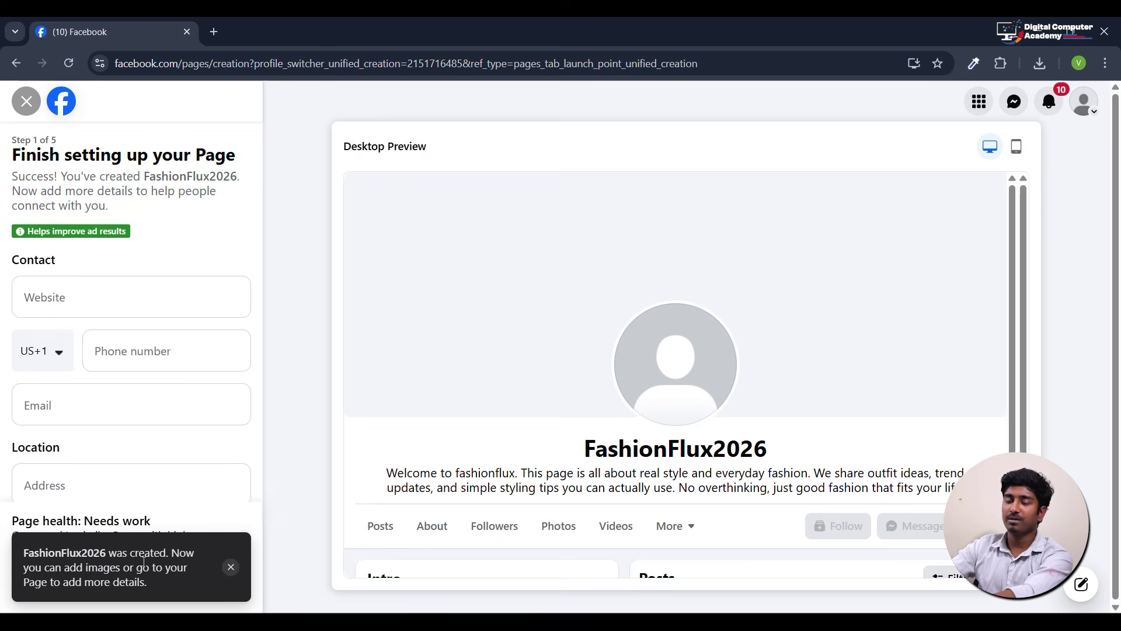
{"action": "left_click", "coordinate": [71, 303]}
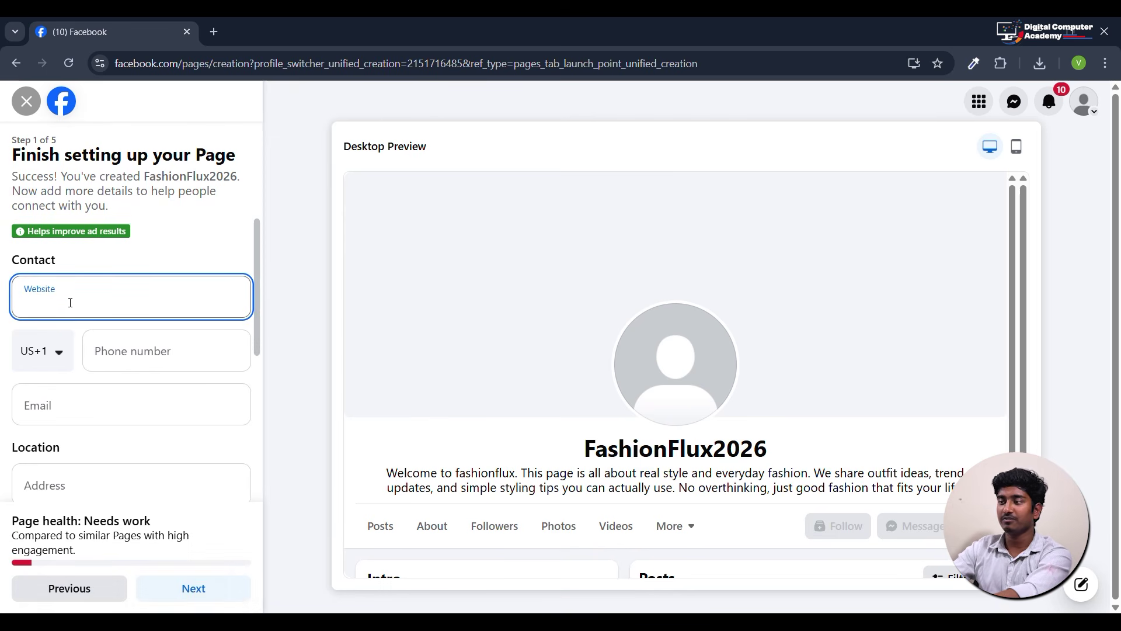
{"action": "left_click", "coordinate": [213, 22]}
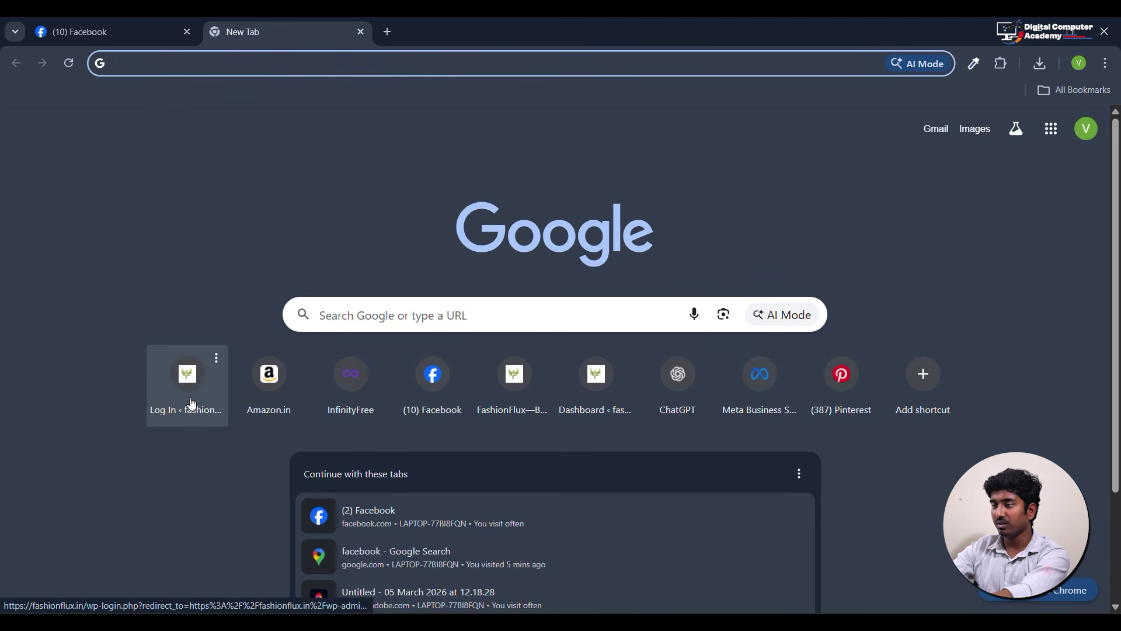
{"action": "left_click", "coordinate": [513, 390]}
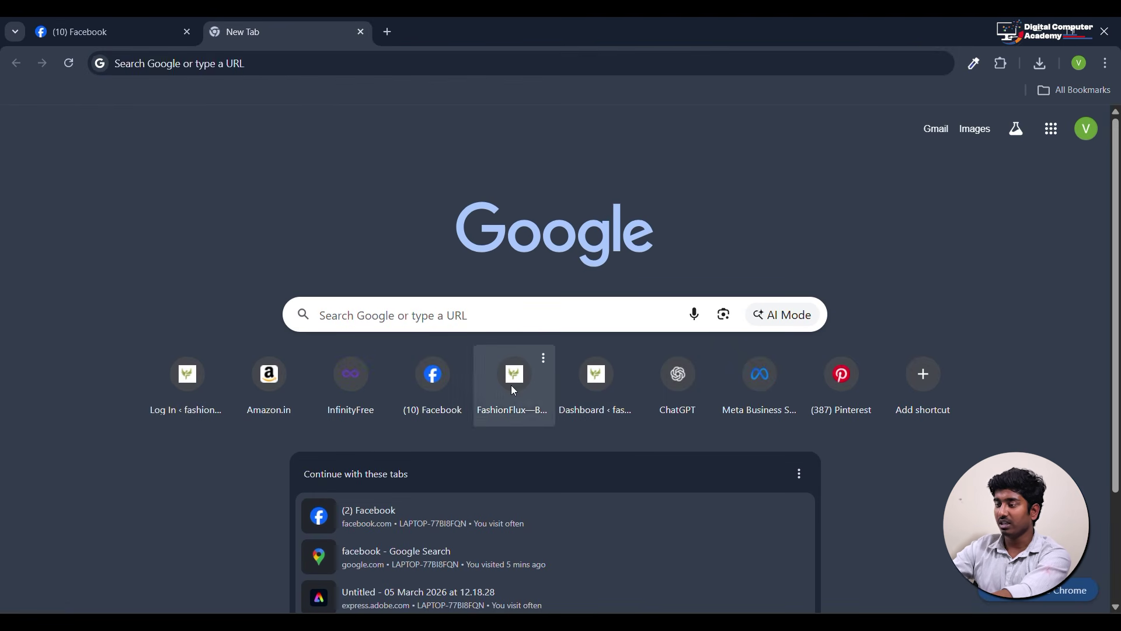
{"action": "left_click", "coordinate": [213, 62]}
{"action": "left_click", "coordinate": [215, 62]}
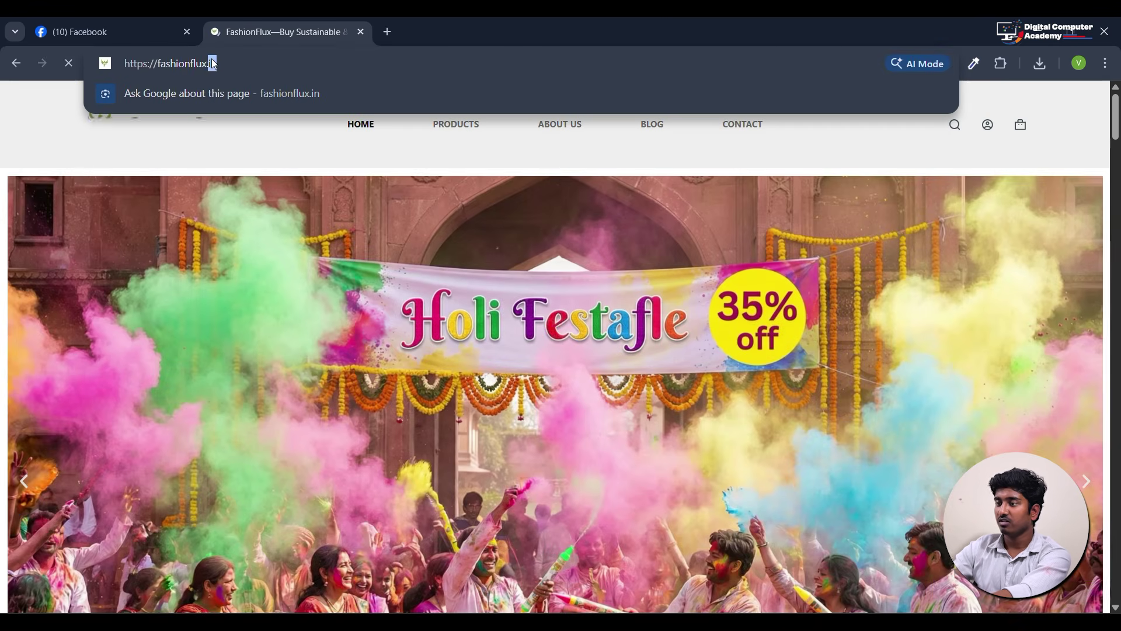
{"action": "triple_click", "coordinate": [213, 62]}
{"action": "key", "text": "ctrl+c"}
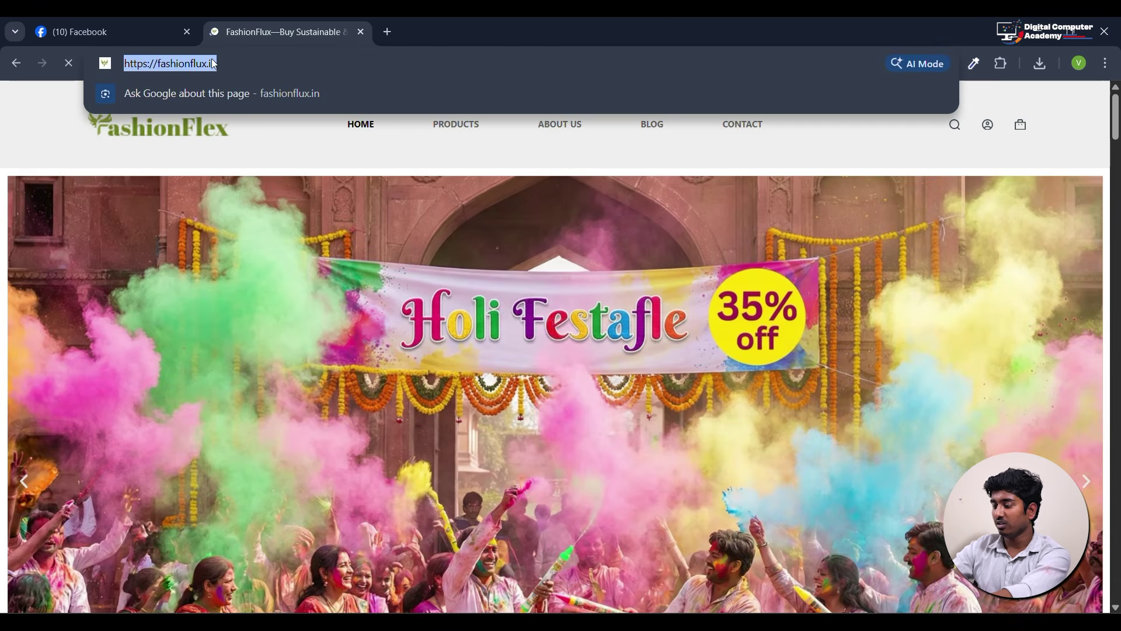
{"action": "left_click", "coordinate": [111, 31]}
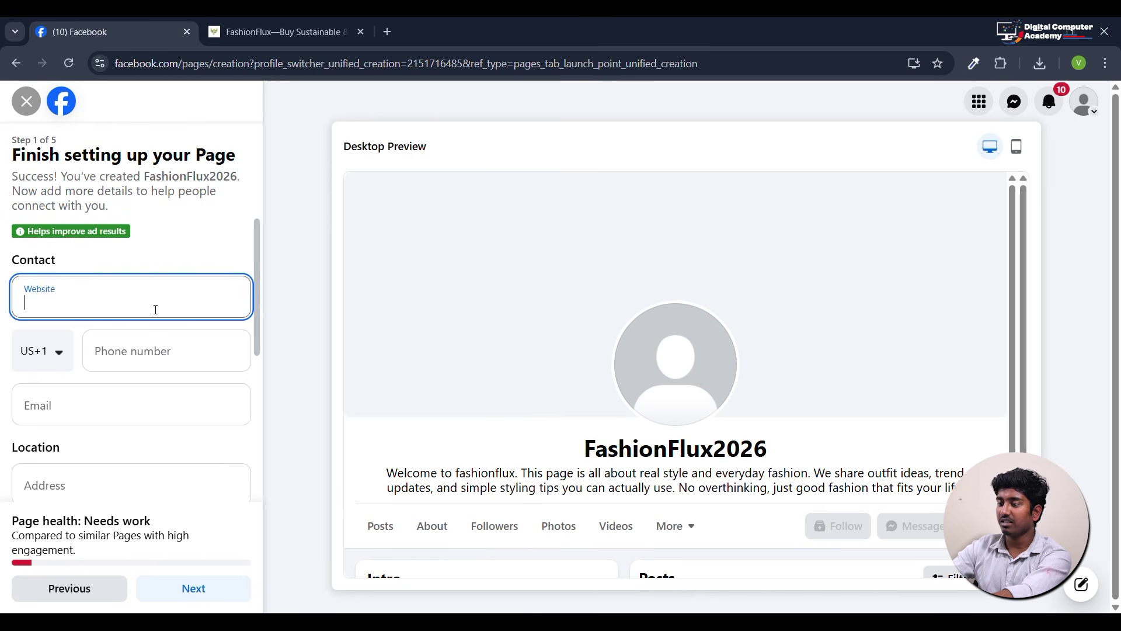
{"action": "key", "text": "ctrl+v"}
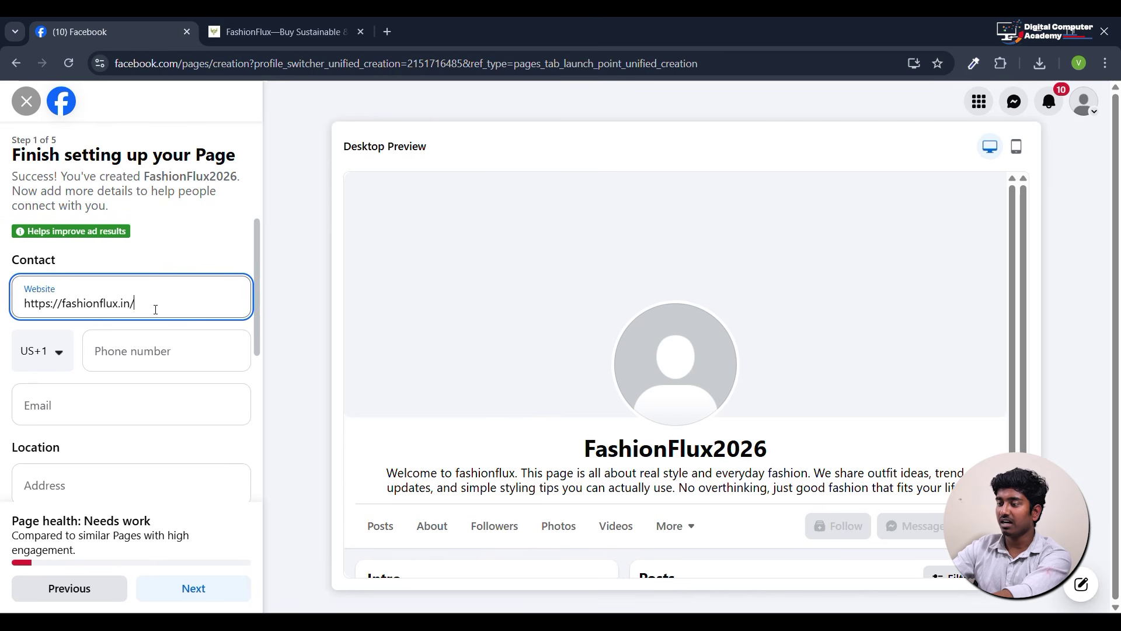
{"action": "left_click", "coordinate": [128, 349]}
{"action": "left_click", "coordinate": [55, 352]}
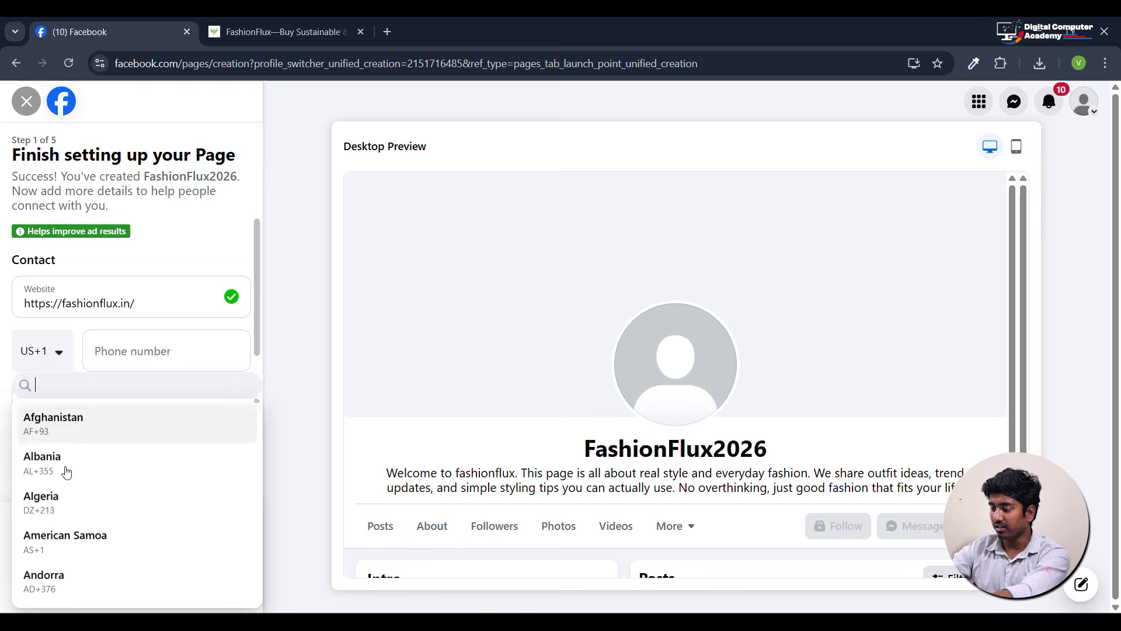
{"action": "scroll", "coordinate": [59, 488], "scroll_direction": "down", "scroll_amount": 1}
{"action": "scroll", "coordinate": [57, 486], "scroll_direction": "up", "scroll_amount": 1}
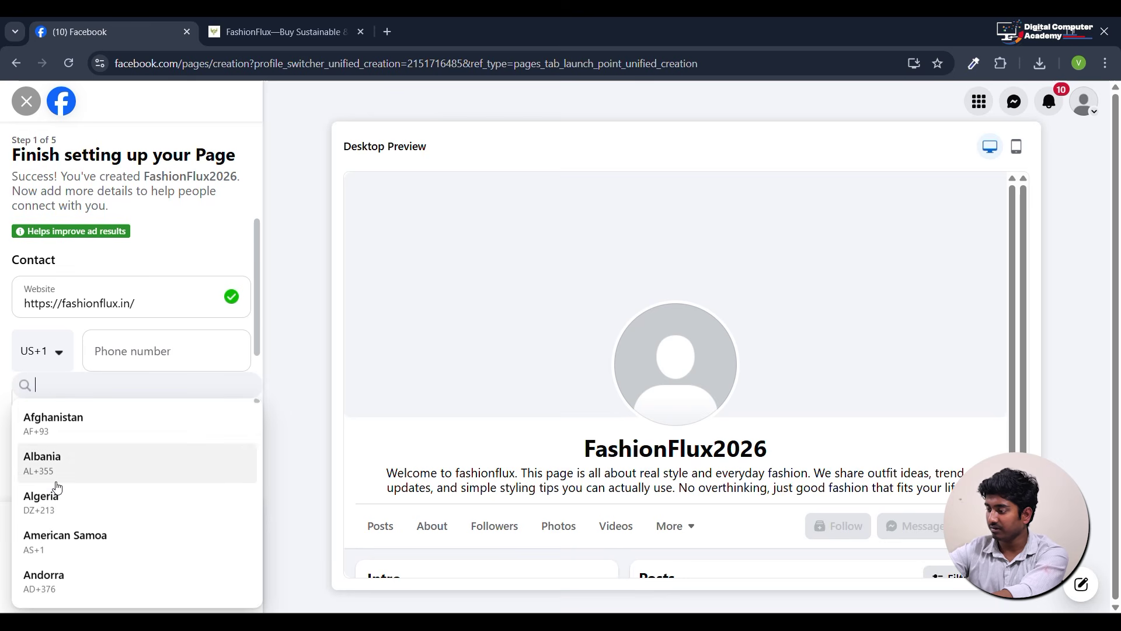
{"action": "type", "text": "i"}
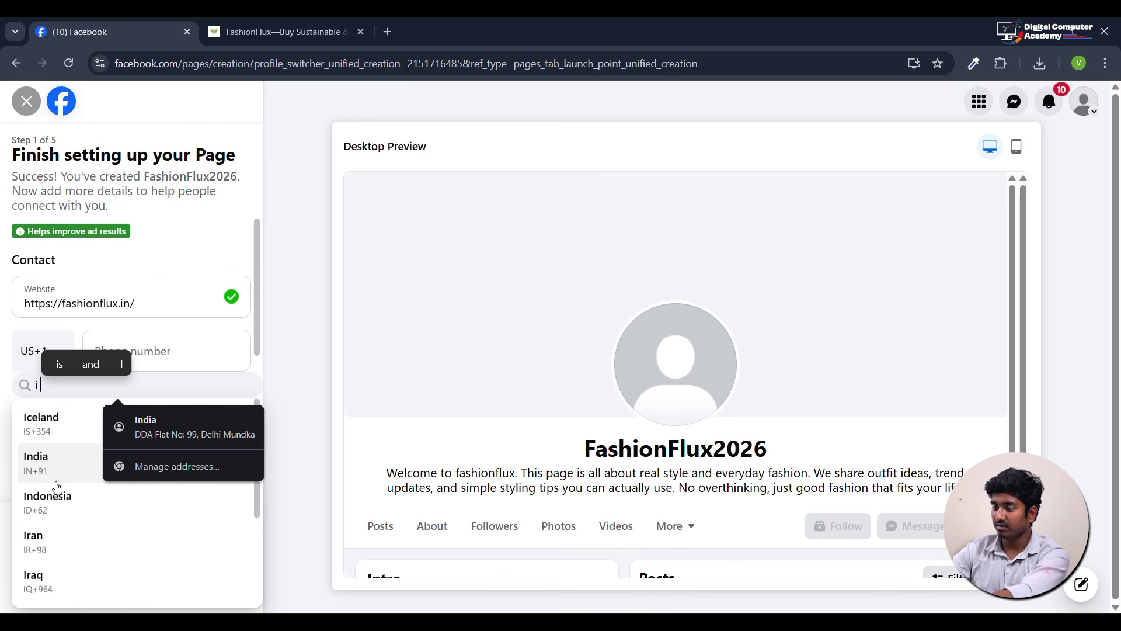
{"action": "type", "text": "nd"}
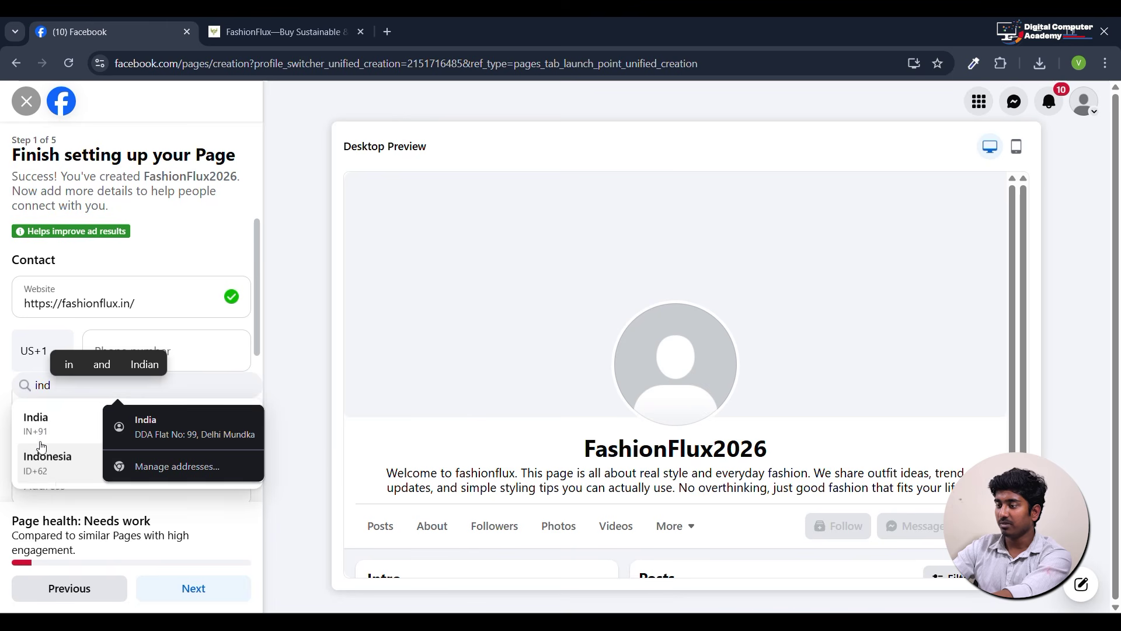
{"action": "left_click", "coordinate": [41, 419]}
Fill in the business phone number, email and address from the saved autofill entry, choose Delhi, India as the city, and continue.
{"action": "left_click", "coordinate": [149, 348]}
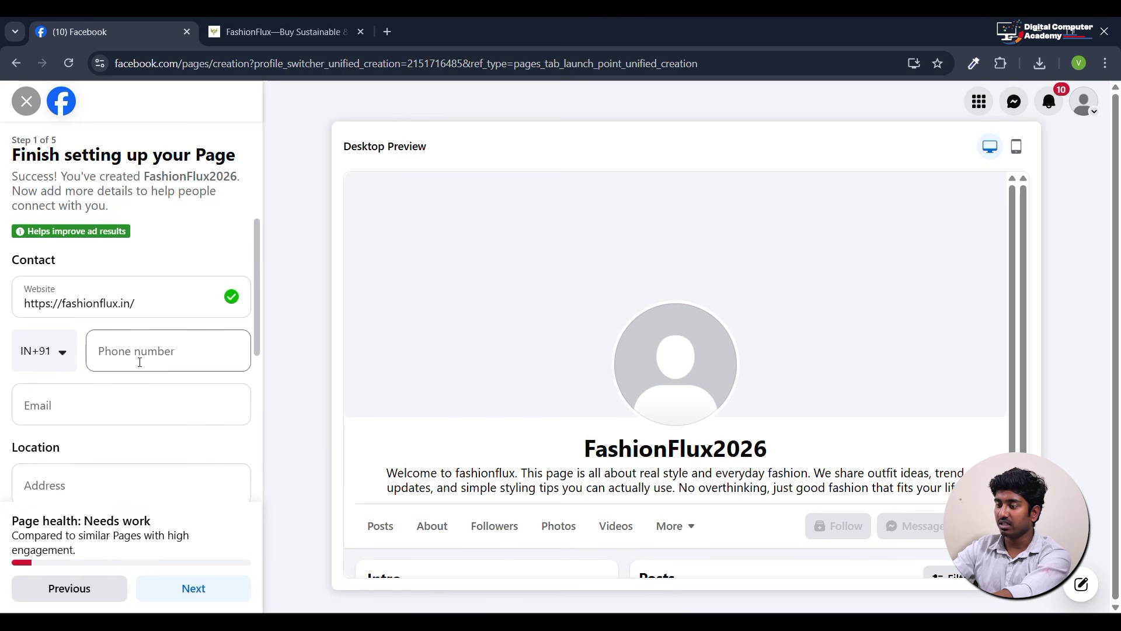
{"action": "left_click", "coordinate": [204, 396]}
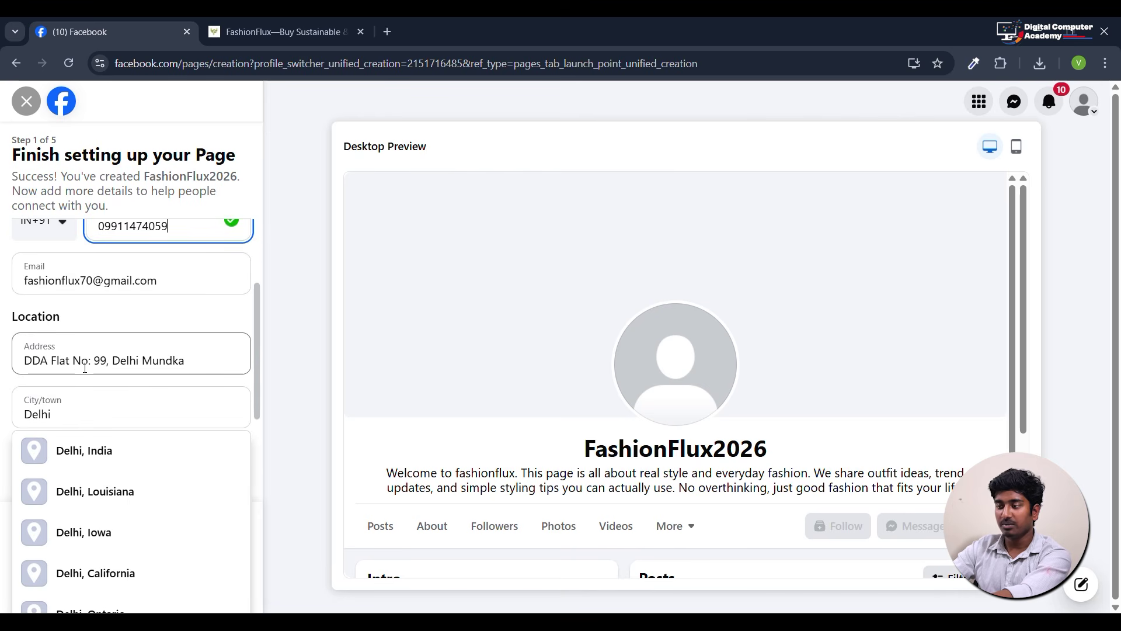
{"action": "scroll", "coordinate": [83, 365], "scroll_direction": "down", "scroll_amount": 2}
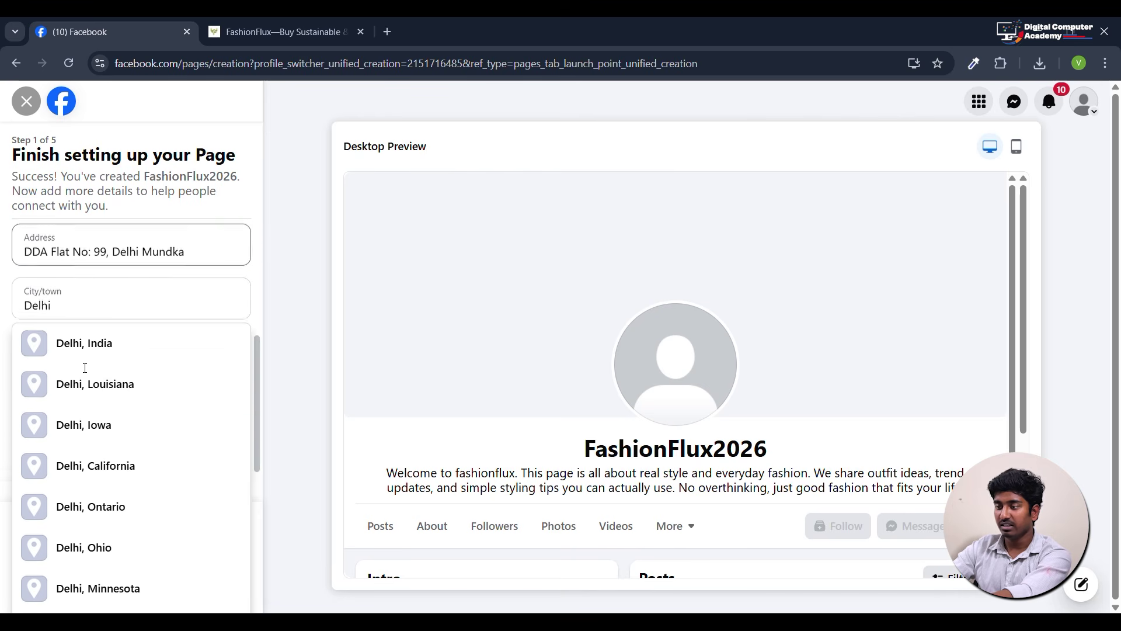
{"action": "left_click", "coordinate": [67, 332]}
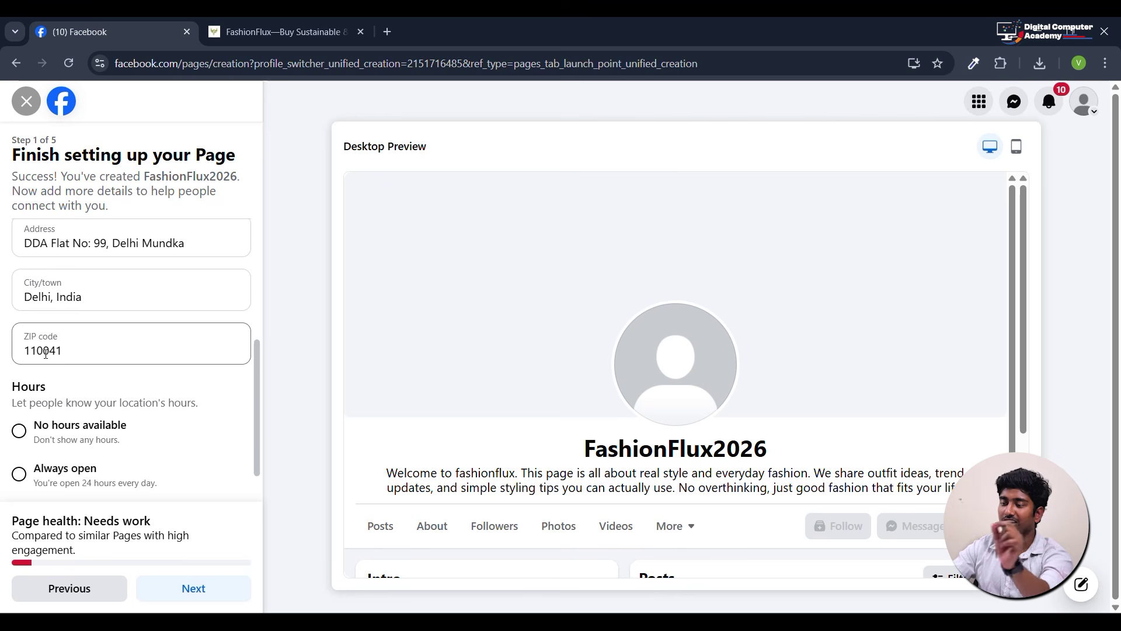
{"action": "scroll", "coordinate": [82, 384], "scroll_direction": "down", "scroll_amount": 1}
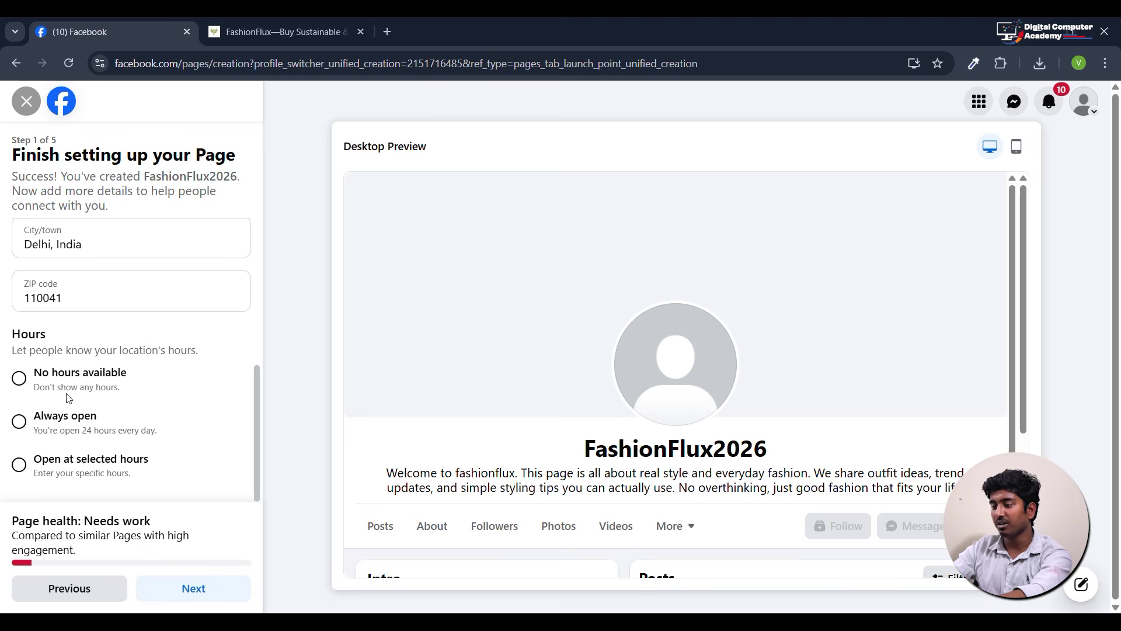
{"action": "left_click", "coordinate": [179, 585]}
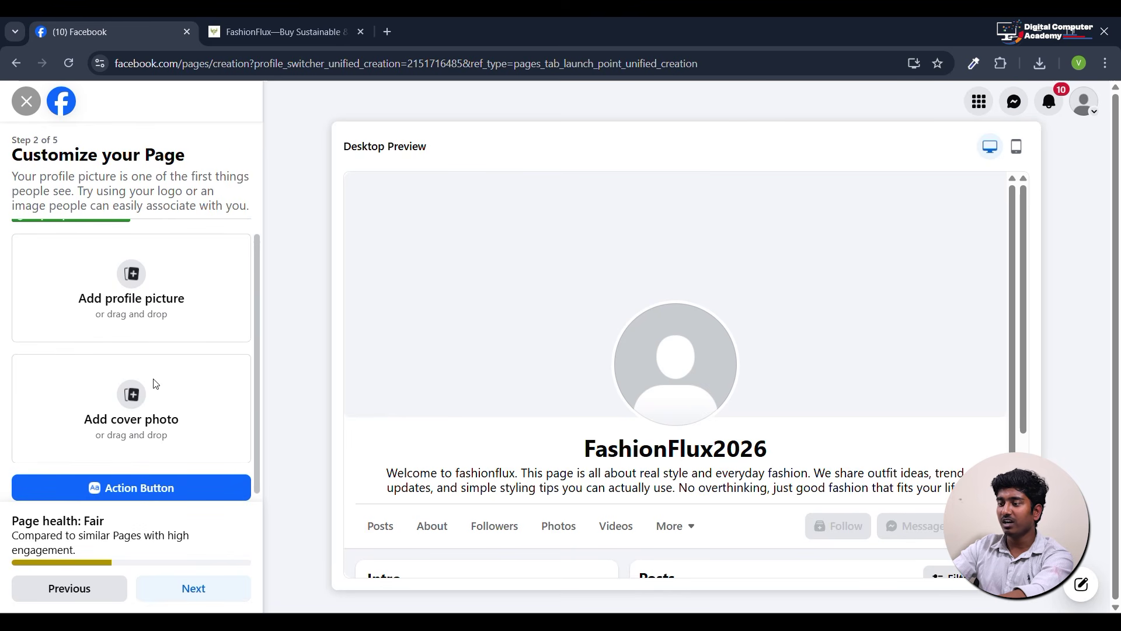
Continue through the remaining setup steps without adding pictures, connecting WhatsApp or inviting friends.
{"action": "scroll", "coordinate": [156, 383], "scroll_direction": "down", "scroll_amount": 1}
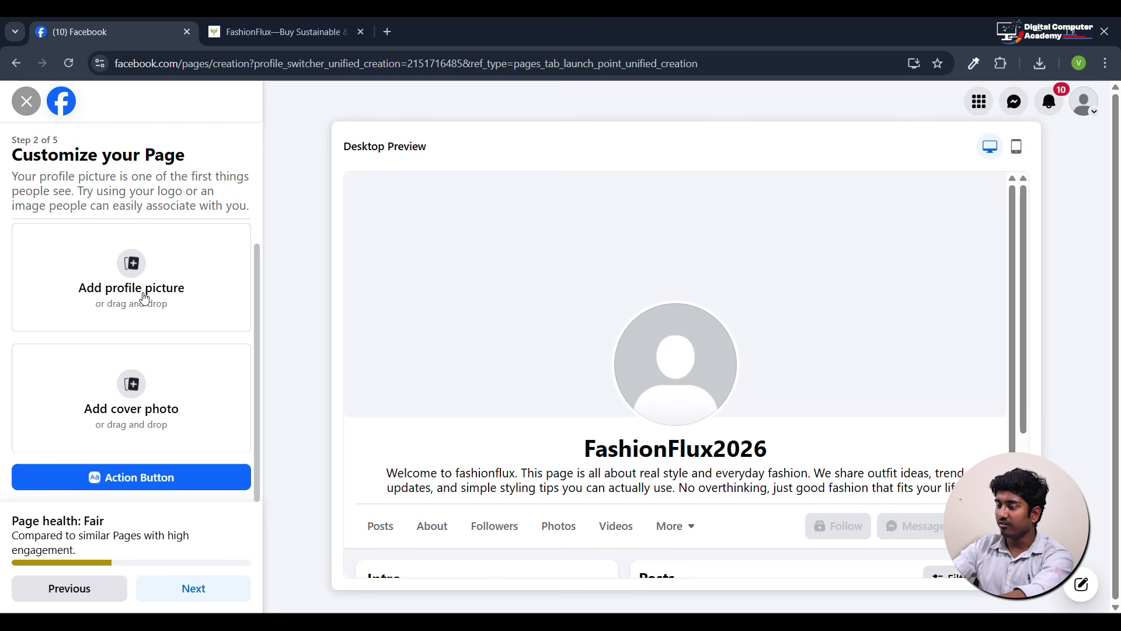
{"action": "scroll", "coordinate": [121, 442], "scroll_direction": "up", "scroll_amount": 2}
{"action": "scroll", "coordinate": [121, 442], "scroll_direction": "down", "scroll_amount": 2}
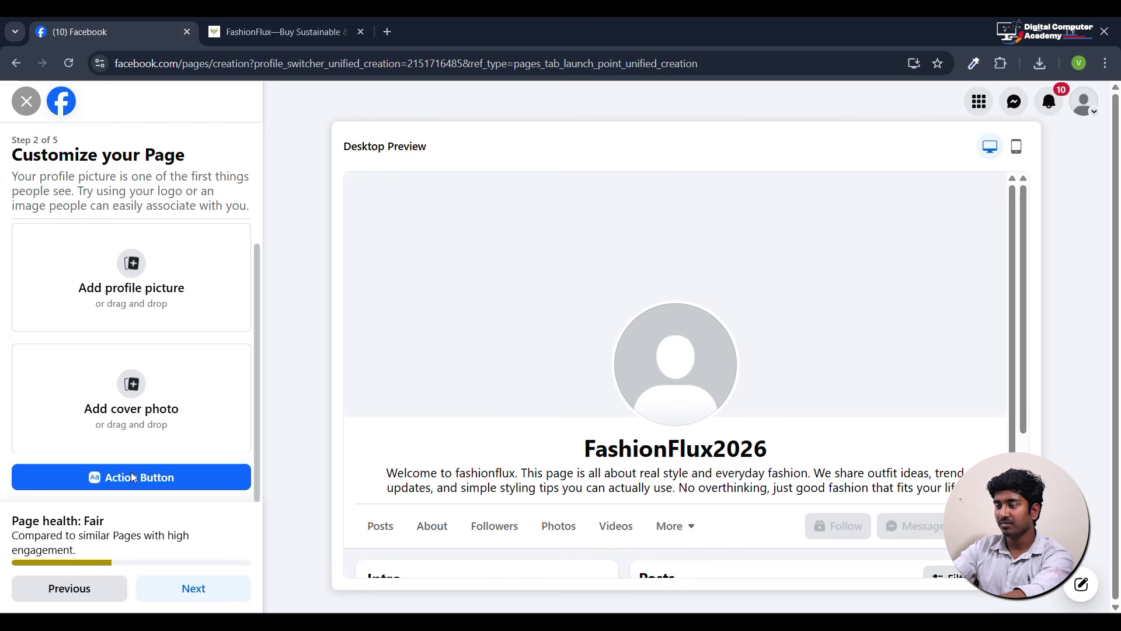
{"action": "left_click", "coordinate": [195, 590]}
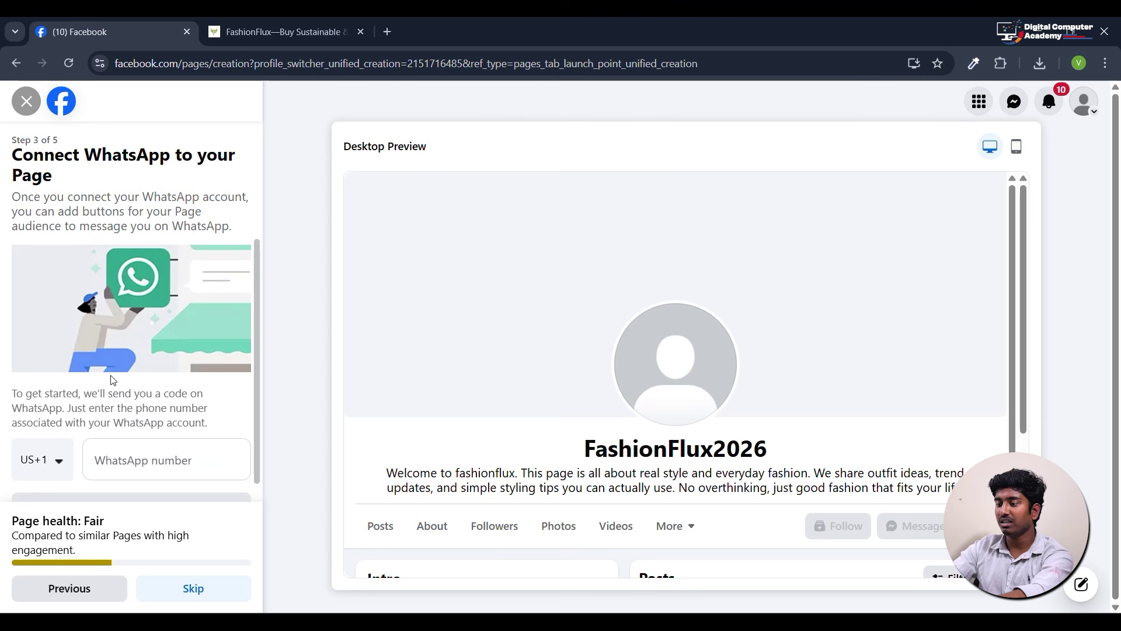
{"action": "scroll", "coordinate": [122, 459], "scroll_direction": "down", "scroll_amount": 1}
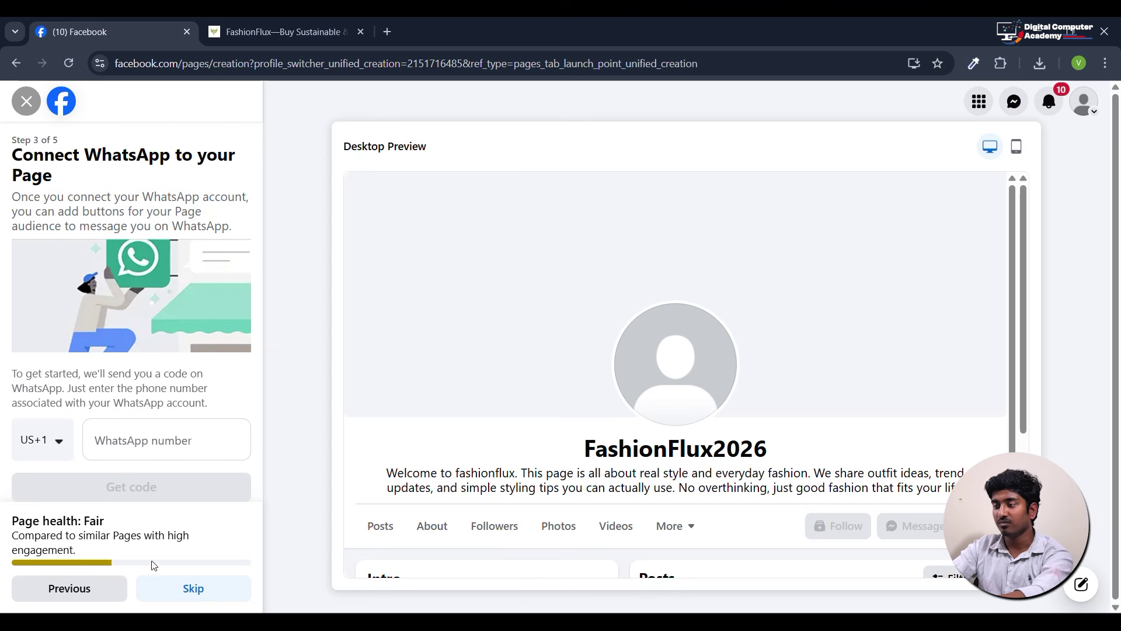
{"action": "left_click", "coordinate": [171, 595]}
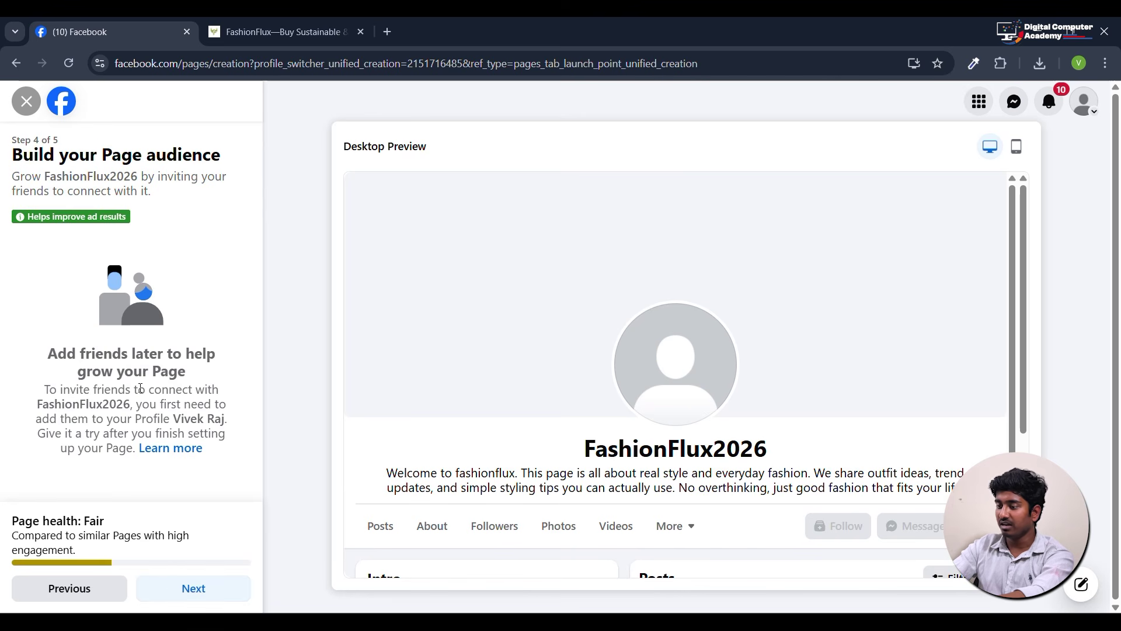
{"action": "left_click", "coordinate": [196, 591]}
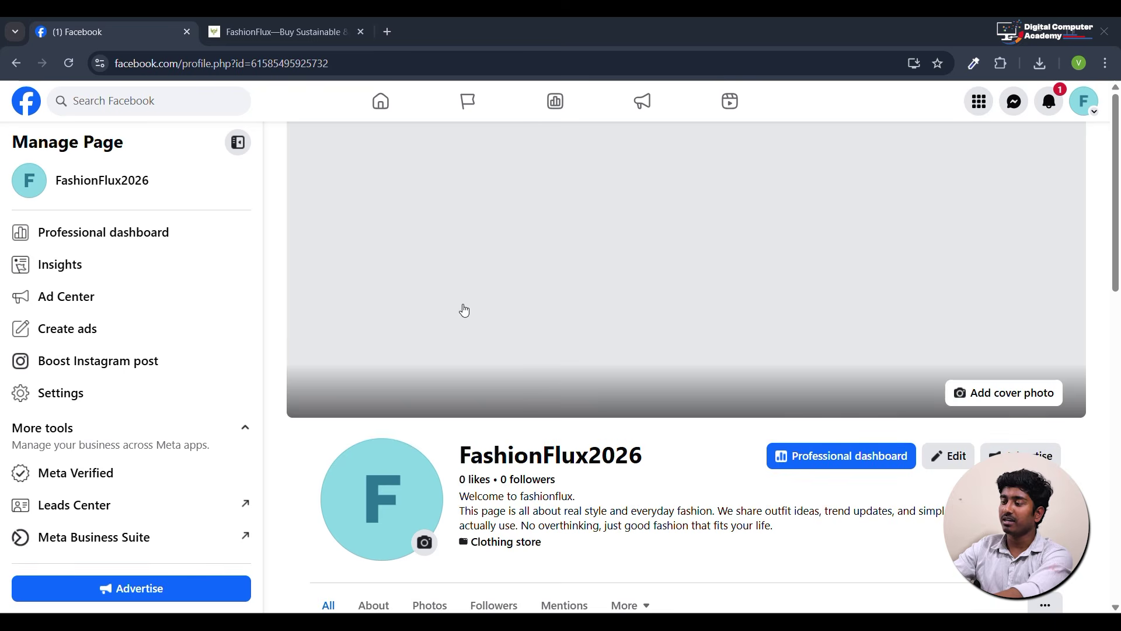
Upload the FashionFlux logo "WhatsApp Image 2026-03-06 at 1.15.16 PM" from the Downloads folder as the profile picture.
{"action": "scroll", "coordinate": [465, 310], "scroll_direction": "down", "scroll_amount": 2}
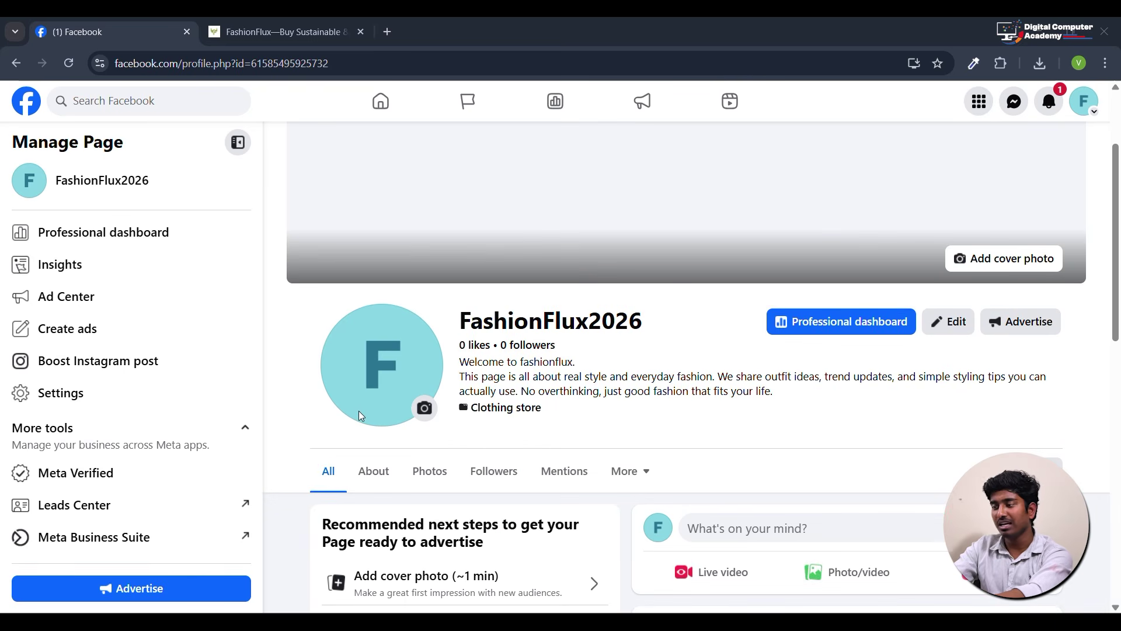
{"action": "left_click", "coordinate": [425, 409]}
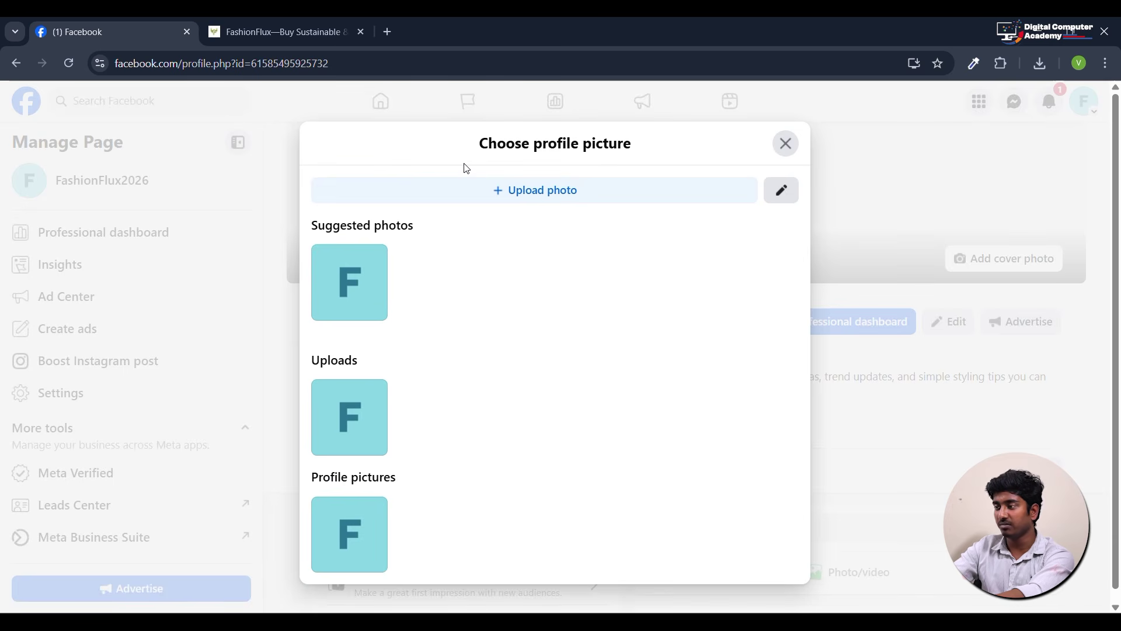
{"action": "left_click", "coordinate": [482, 192]}
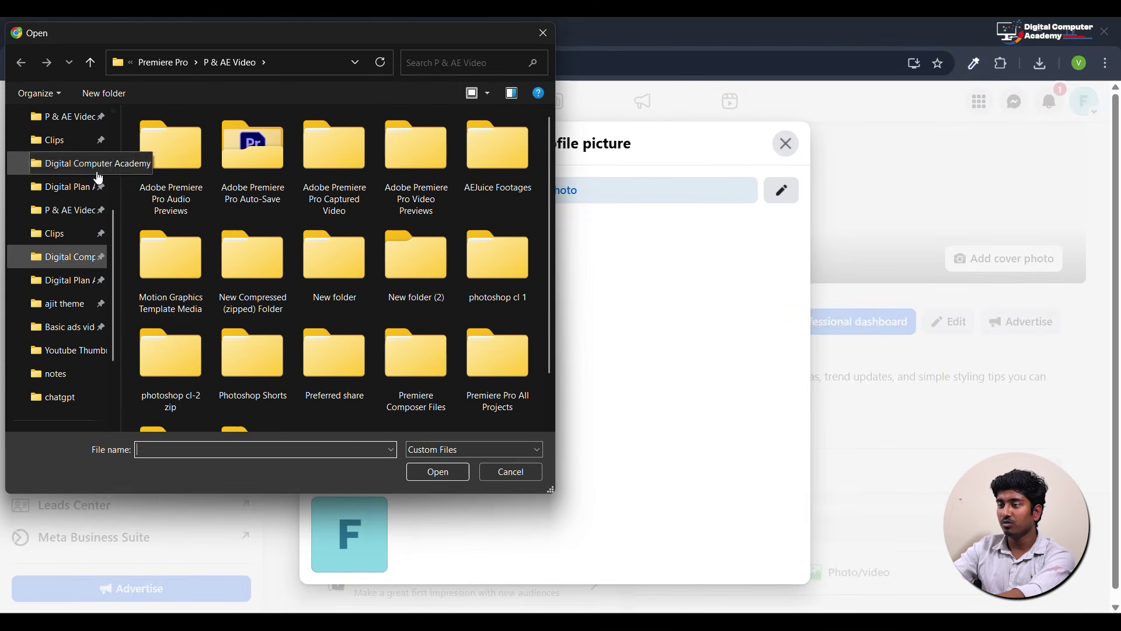
{"action": "scroll", "coordinate": [100, 177], "scroll_direction": "up", "scroll_amount": 5}
{"action": "left_click", "coordinate": [80, 165]}
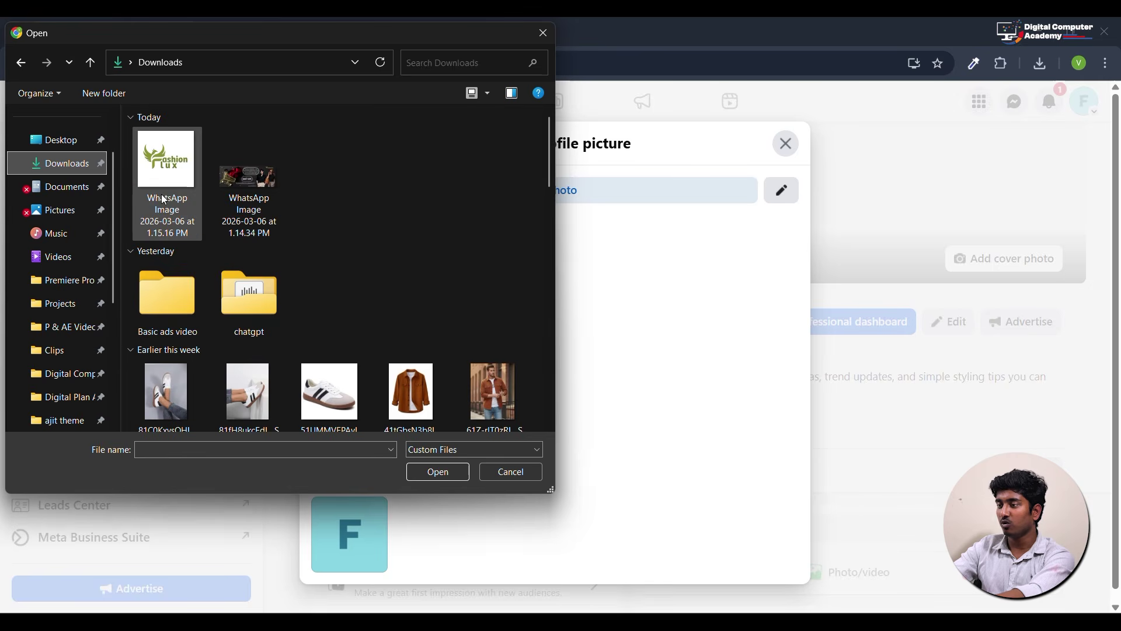
{"action": "left_click", "coordinate": [173, 184]}
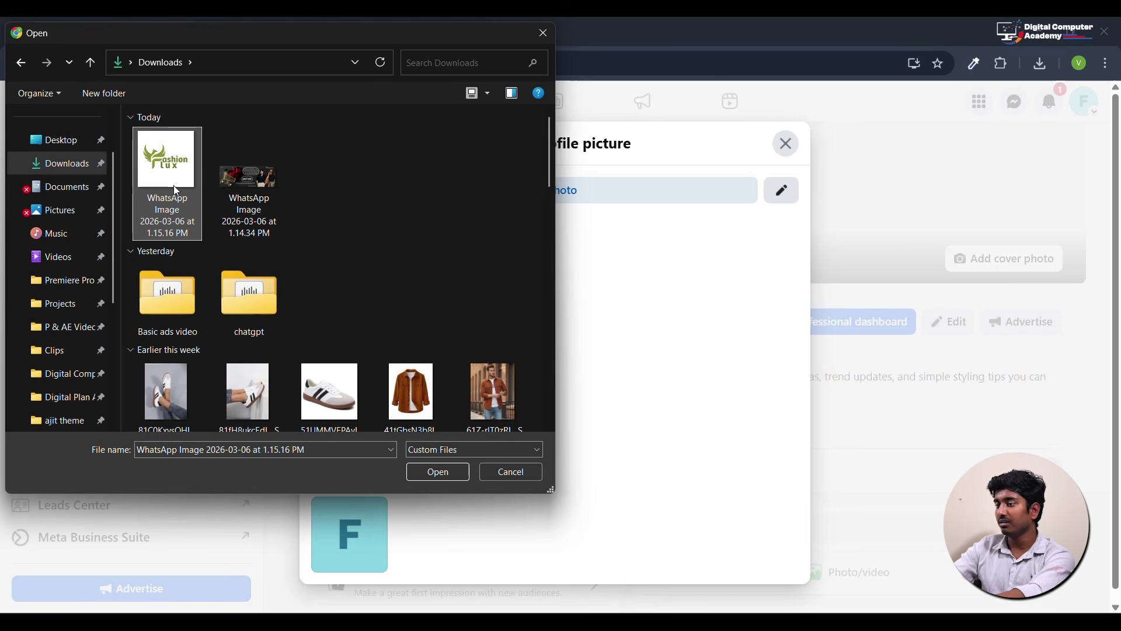
{"action": "left_click", "coordinate": [444, 471]}
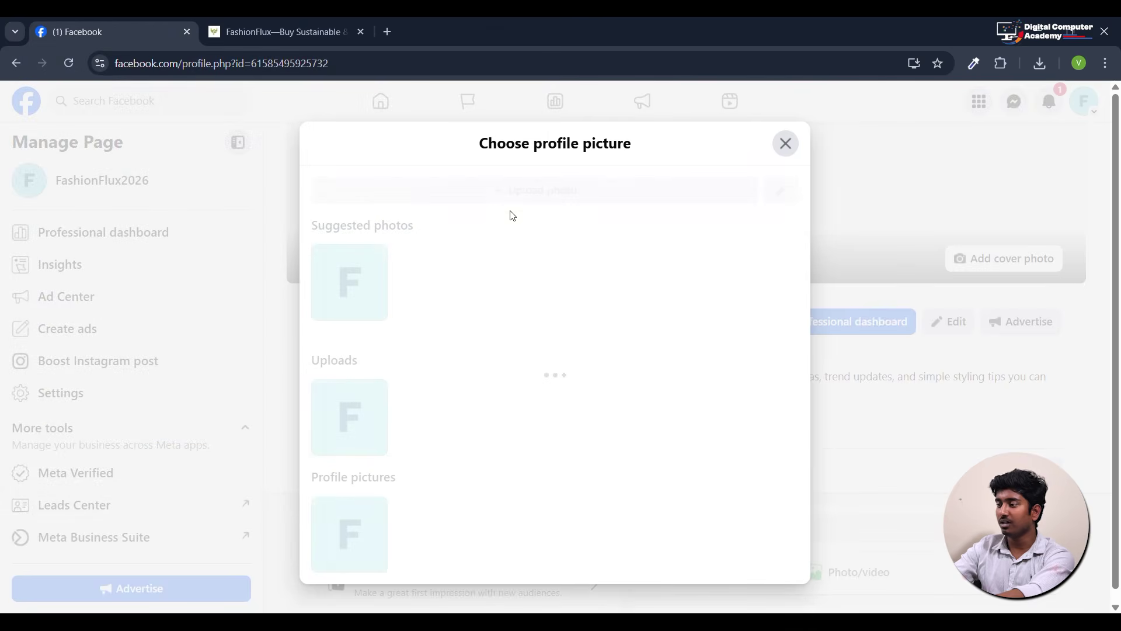
Insert the copied Page bio from the clipboard history as the profile picture's description.
{"action": "scroll", "coordinate": [563, 365], "scroll_direction": "down", "scroll_amount": 2}
{"action": "scroll", "coordinate": [563, 366], "scroll_direction": "up", "scroll_amount": 2}
{"action": "left_click", "coordinate": [388, 208]}
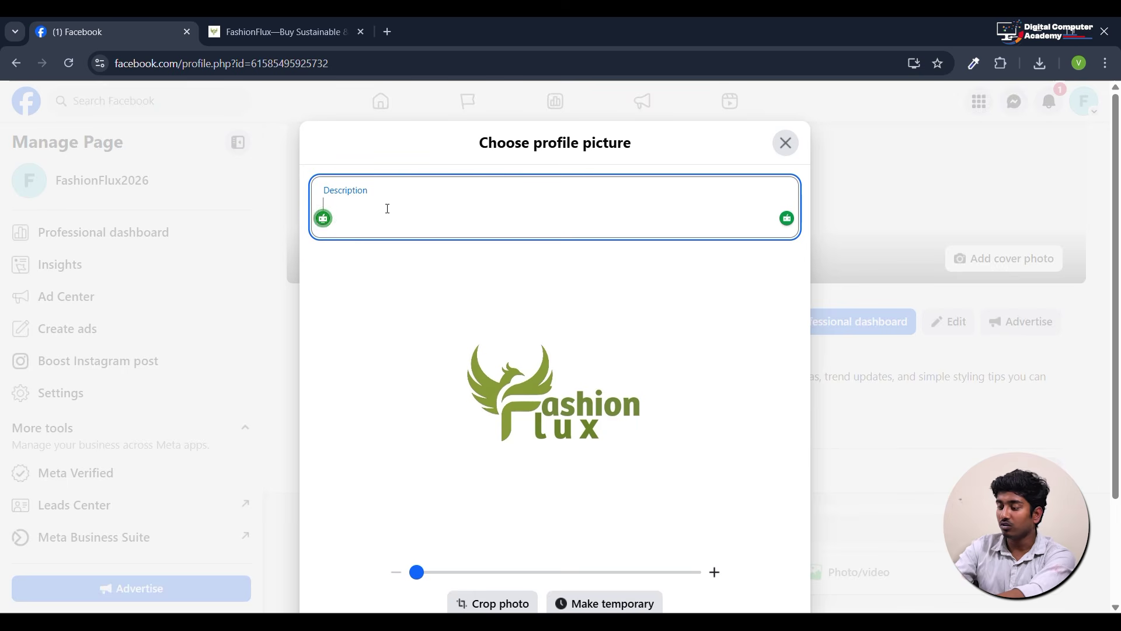
{"action": "key", "text": "super+v"}
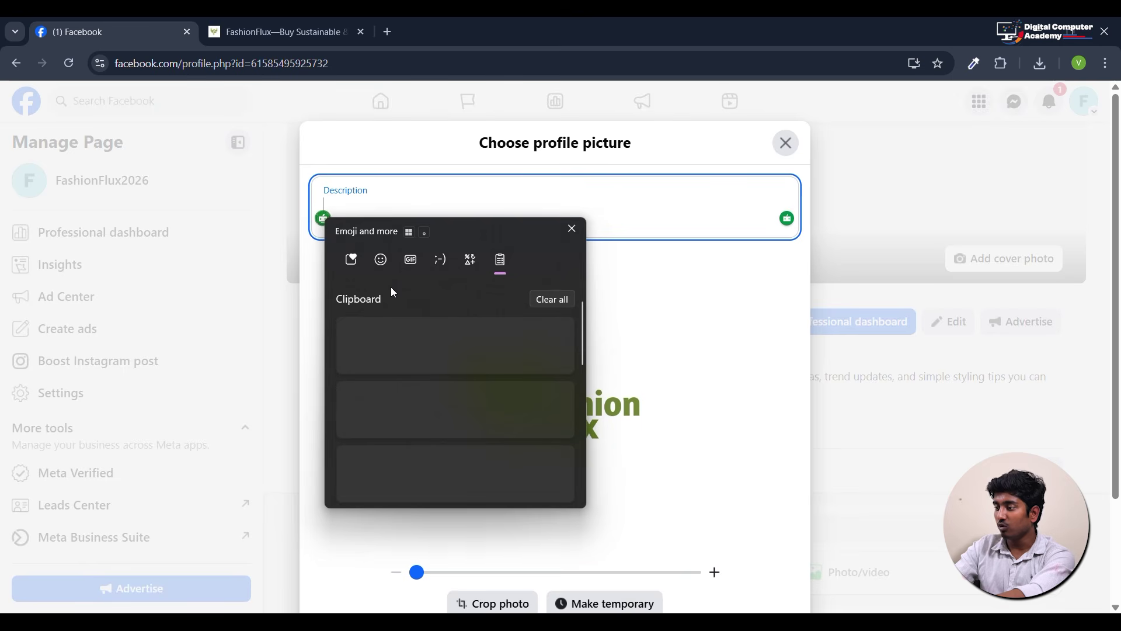
{"action": "left_click", "coordinate": [401, 416]}
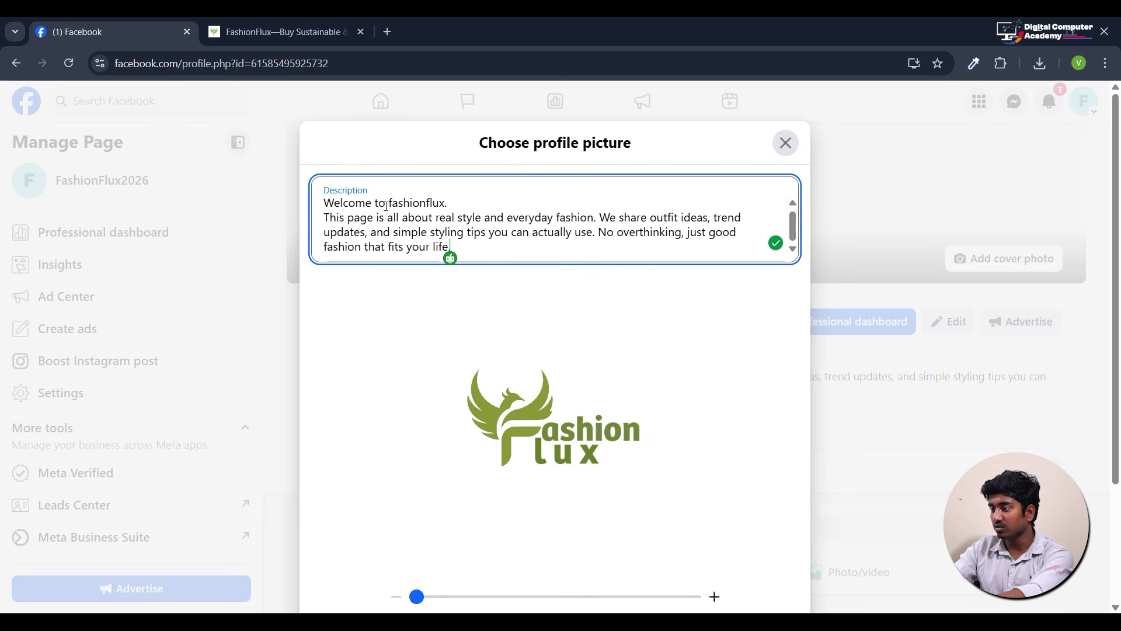
Shorten the profile picture's description to "Fashionflux." and save the picture.
{"action": "left_click_drag", "start_coordinate": [386, 205], "coordinate": [450, 205]}
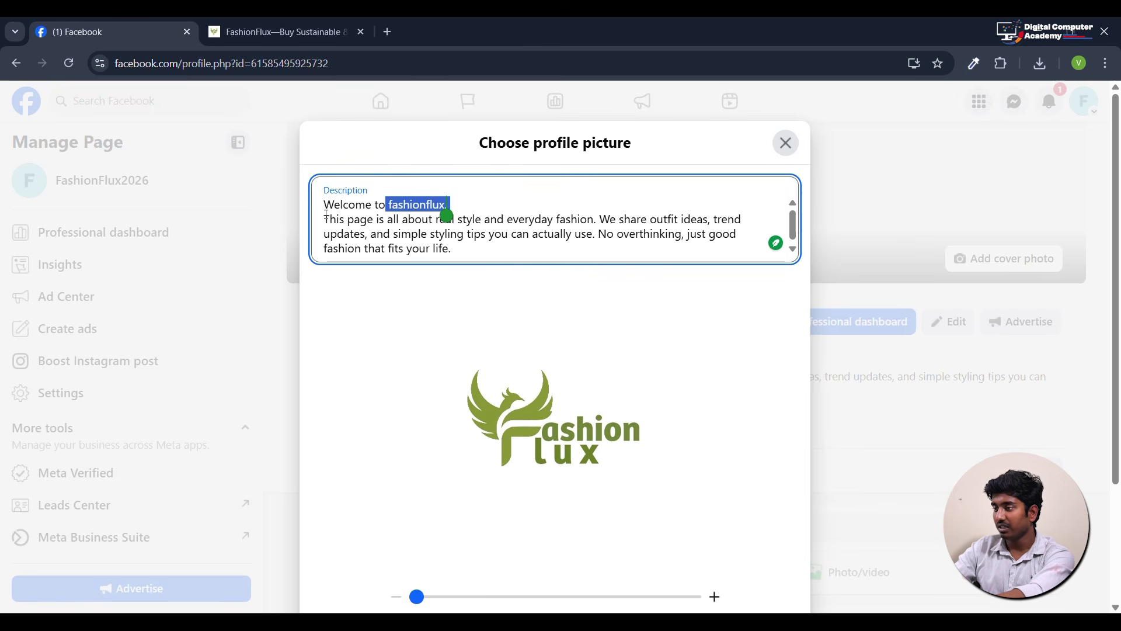
{"action": "left_click_drag", "start_coordinate": [326, 214], "coordinate": [483, 288]}
{"action": "key", "text": "BackSpace"}
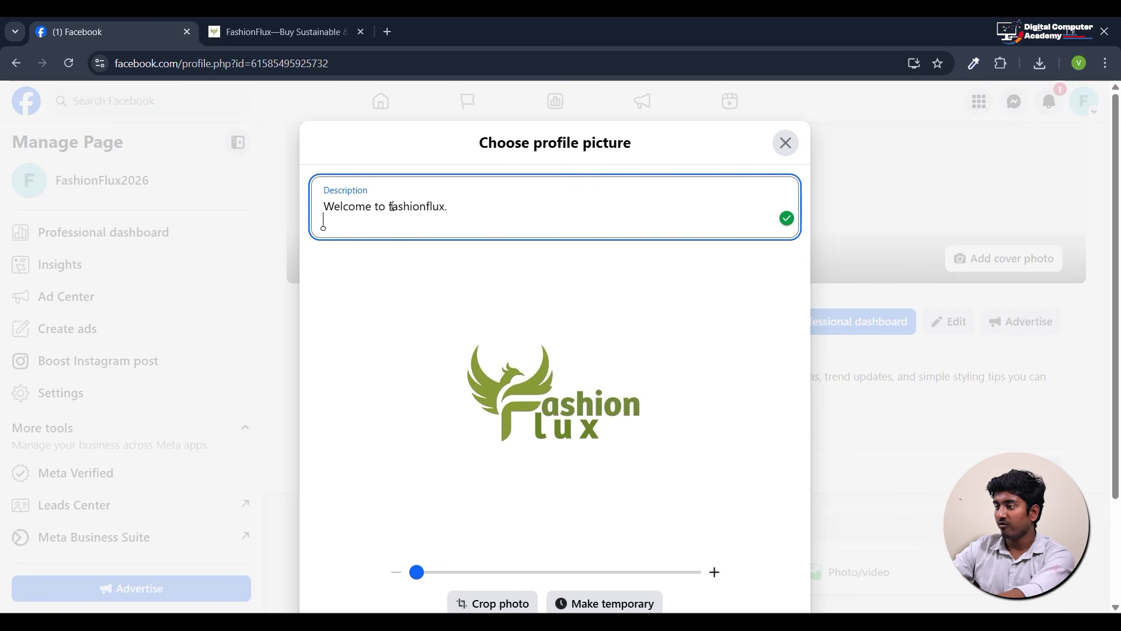
{"action": "left_click_drag", "start_coordinate": [390, 206], "coordinate": [449, 205]}
{"action": "key", "text": "BackSpace"}
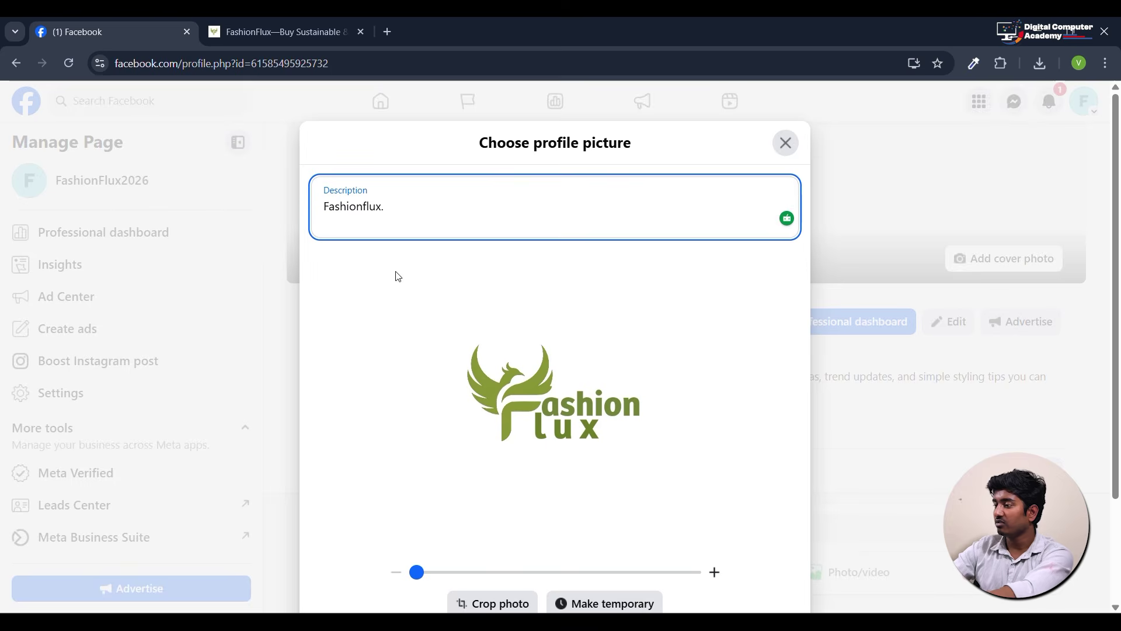
{"action": "scroll", "coordinate": [484, 357], "scroll_direction": "down", "scroll_amount": 3}
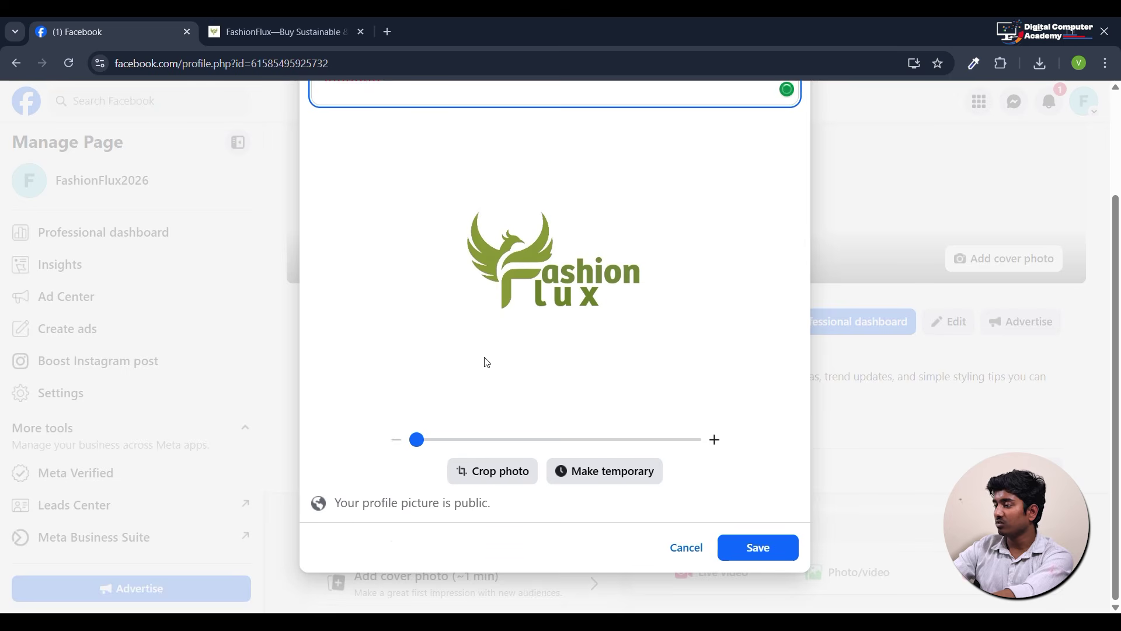
{"action": "left_click", "coordinate": [757, 549]}
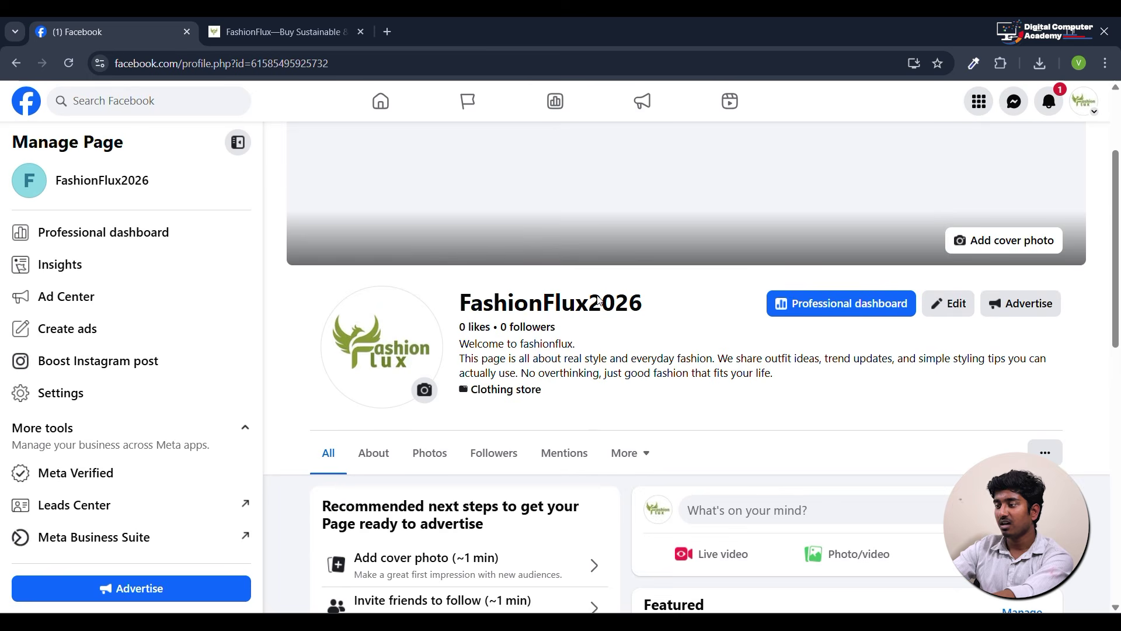
Upload the banner "WhatsApp Image 2026-03-06 at 1.14.34 PM" from the Downloads folder as the cover photo and save it.
{"action": "scroll", "coordinate": [492, 445], "scroll_direction": "up", "scroll_amount": 3}
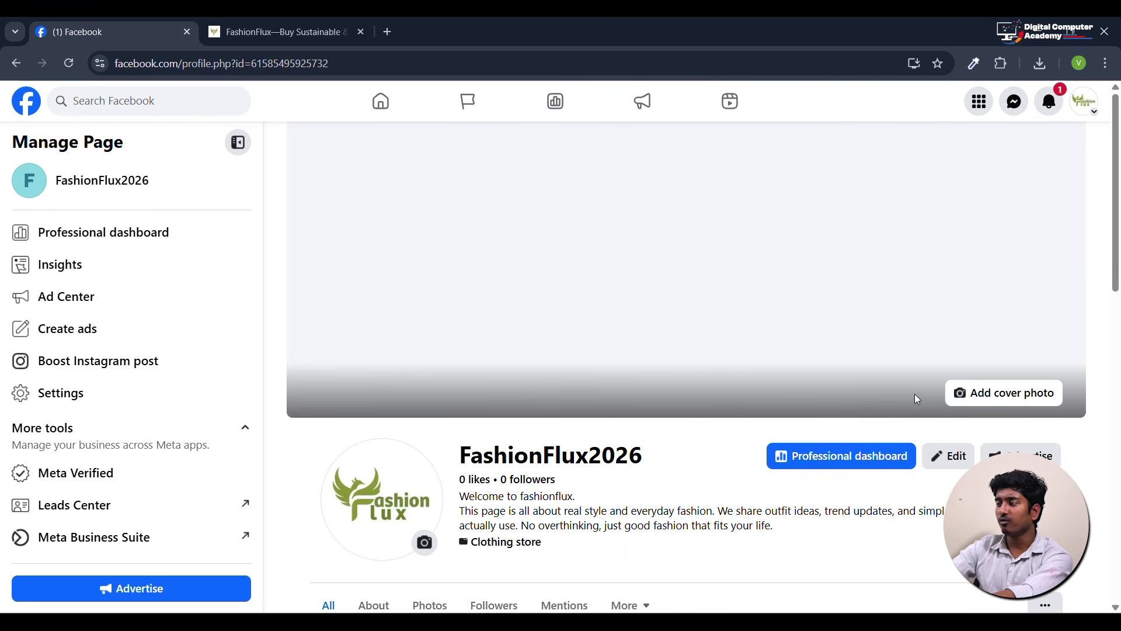
{"action": "left_click", "coordinate": [1007, 400]}
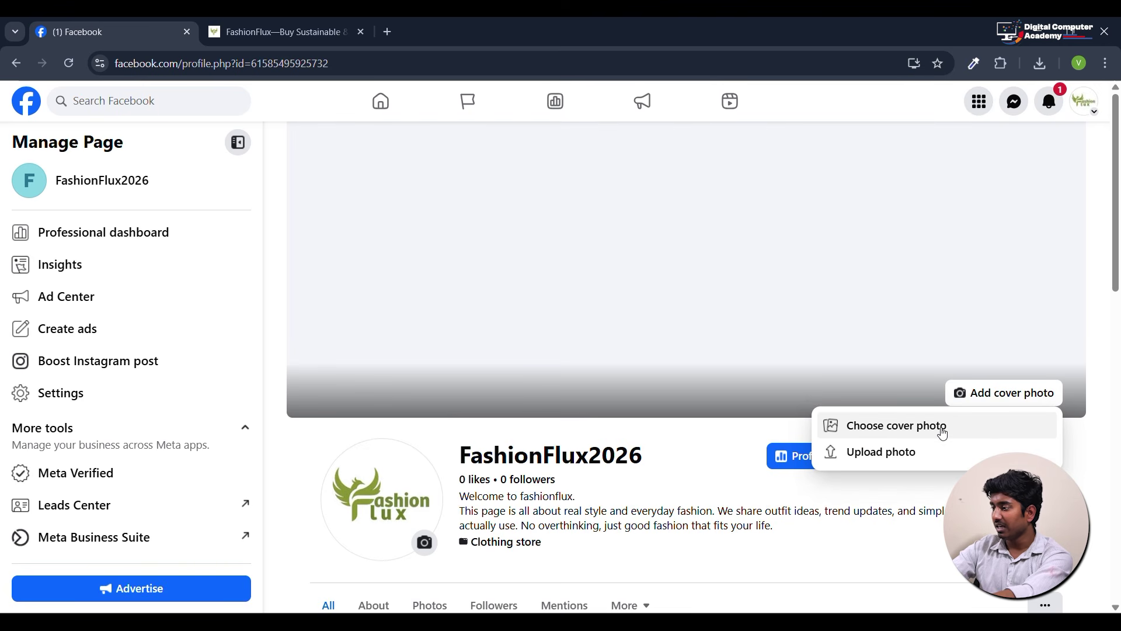
{"action": "left_click", "coordinate": [881, 461]}
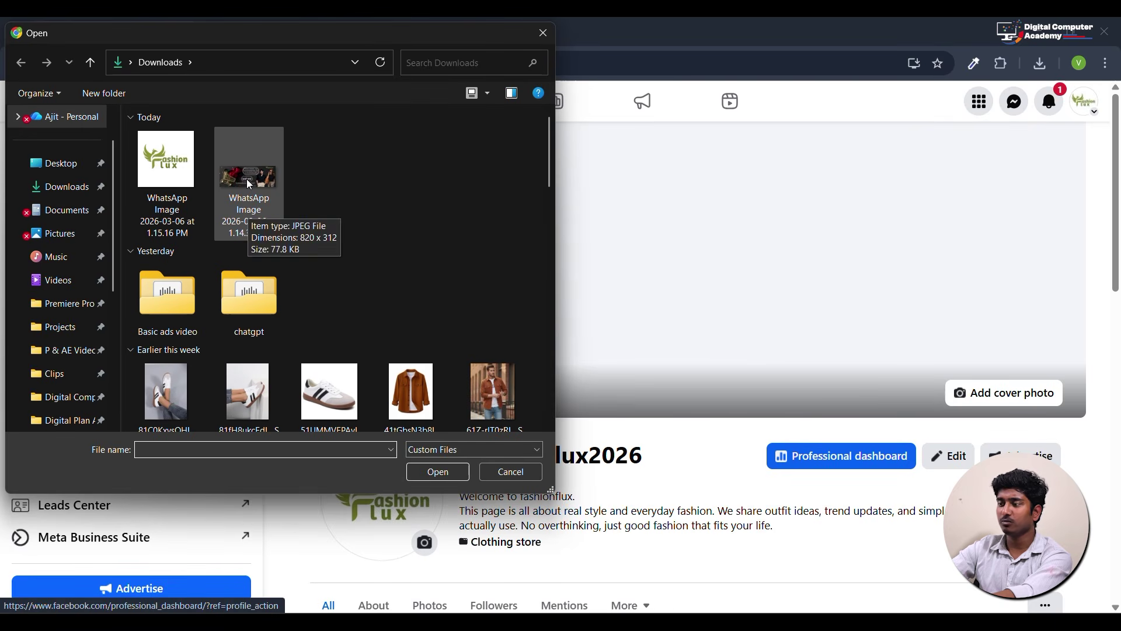
{"action": "left_click", "coordinate": [250, 207]}
{"action": "left_click", "coordinate": [437, 473]}
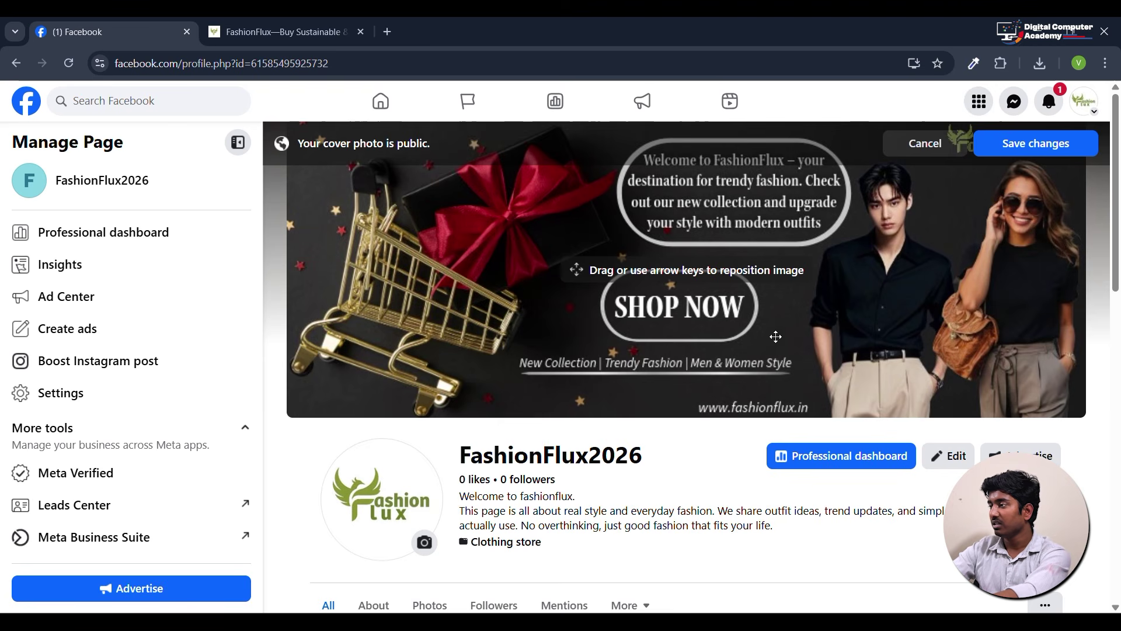
{"action": "left_click", "coordinate": [1012, 152]}
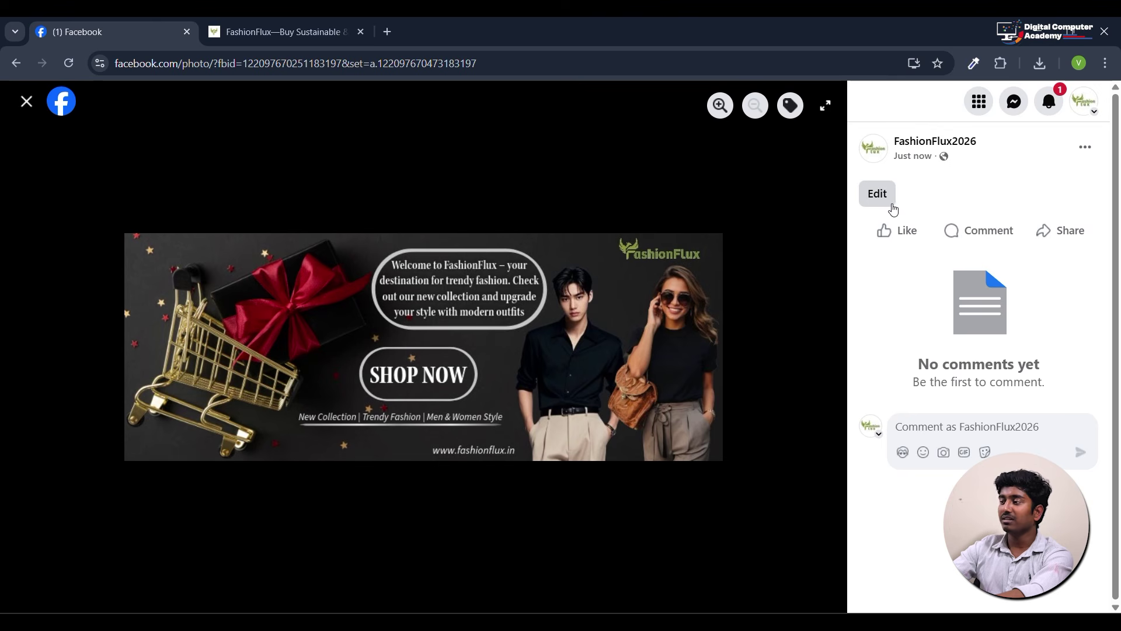
Insert the copied Page bio from the clipboard history as the cover photo's description.
{"action": "left_click", "coordinate": [876, 195]}
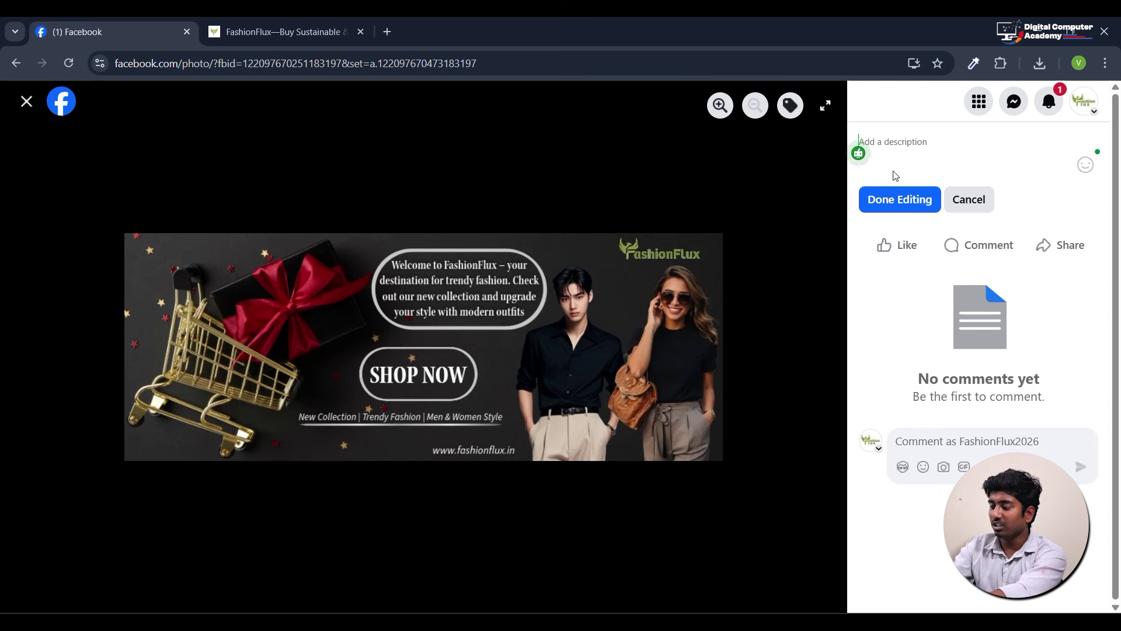
{"action": "key", "text": "super+v"}
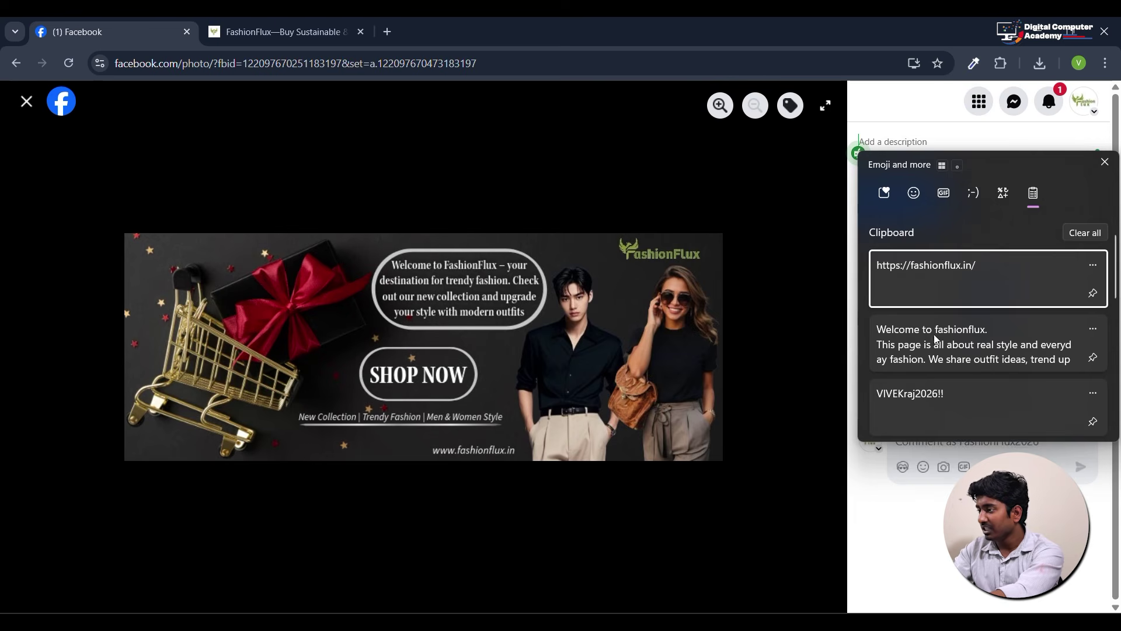
{"action": "left_click", "coordinate": [937, 343]}
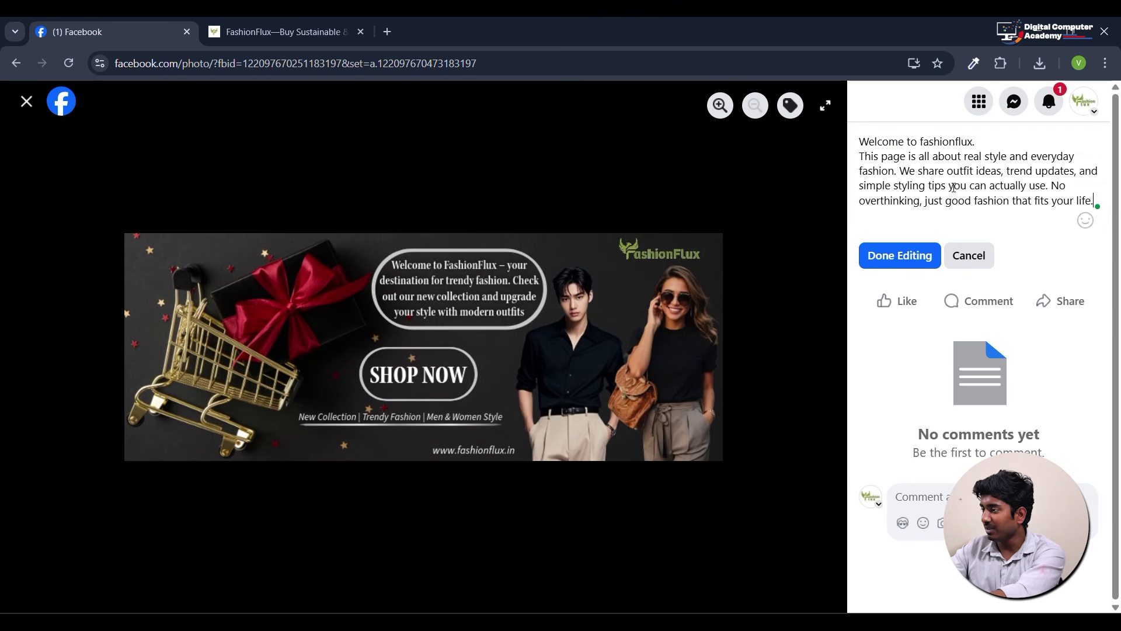
{"action": "key", "text": "Return"}
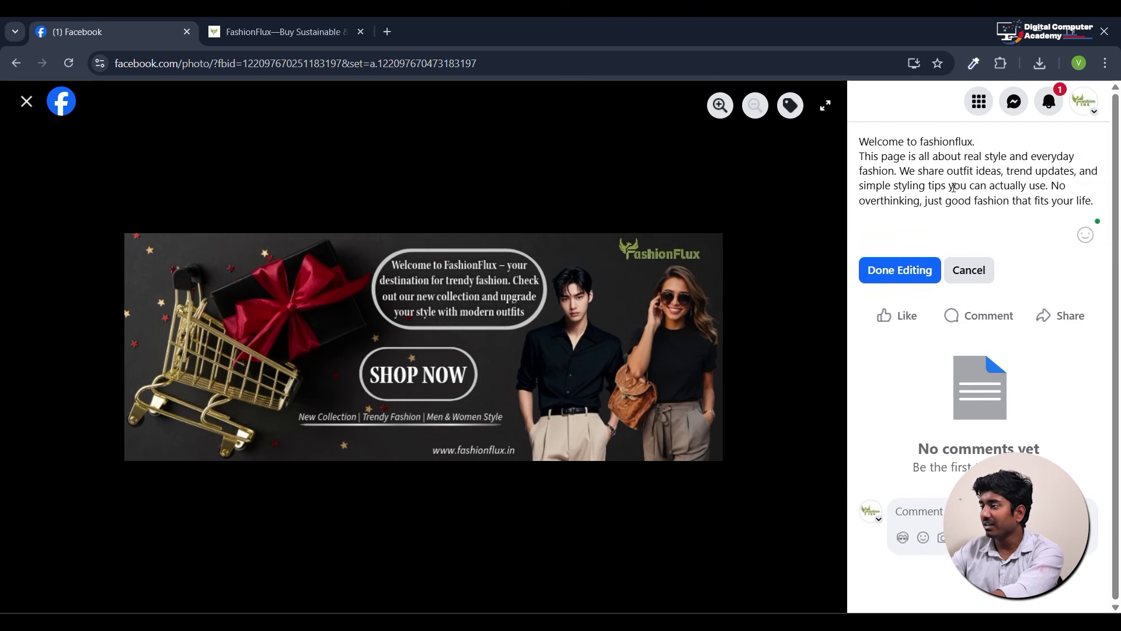
{"action": "key", "text": "Return"}
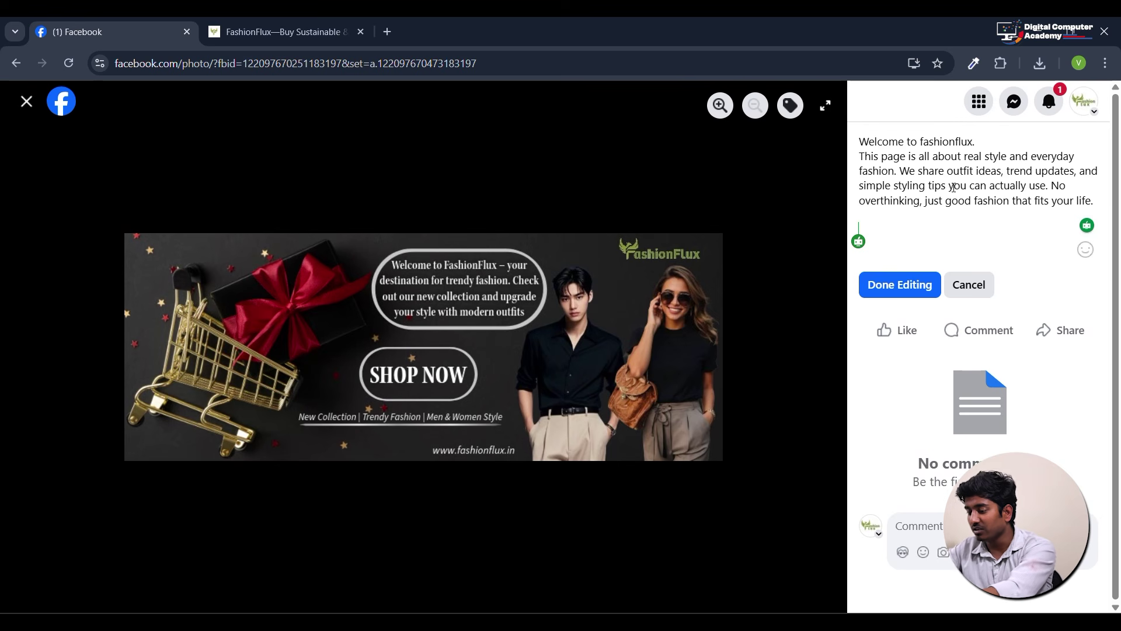
{"action": "type", "text": "We"}
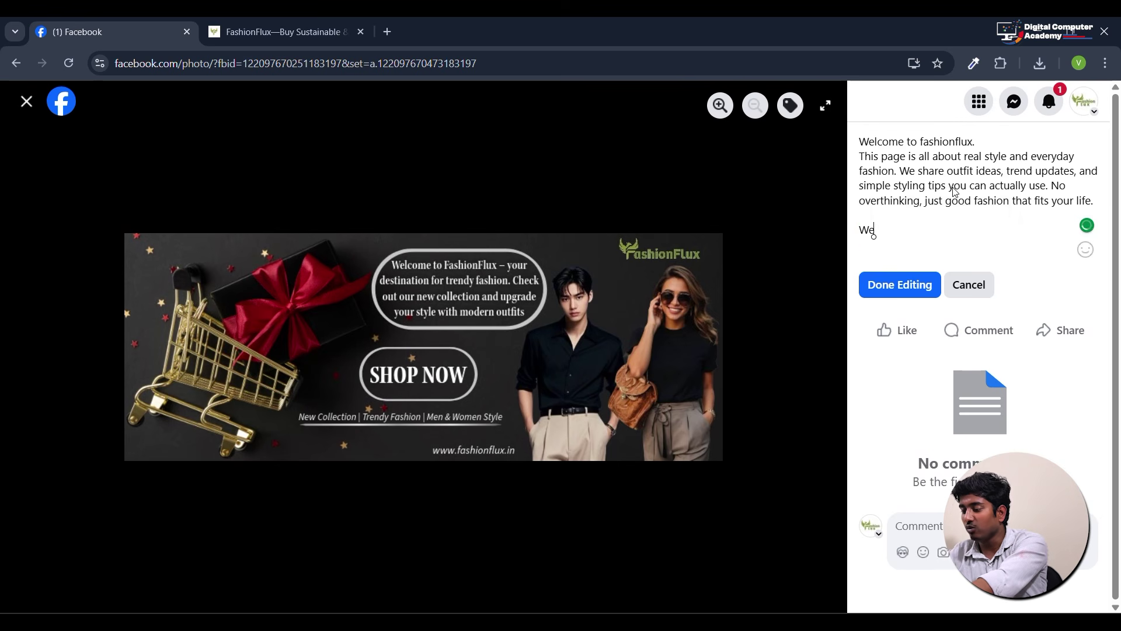
{"action": "type", "text": "bsite:"}
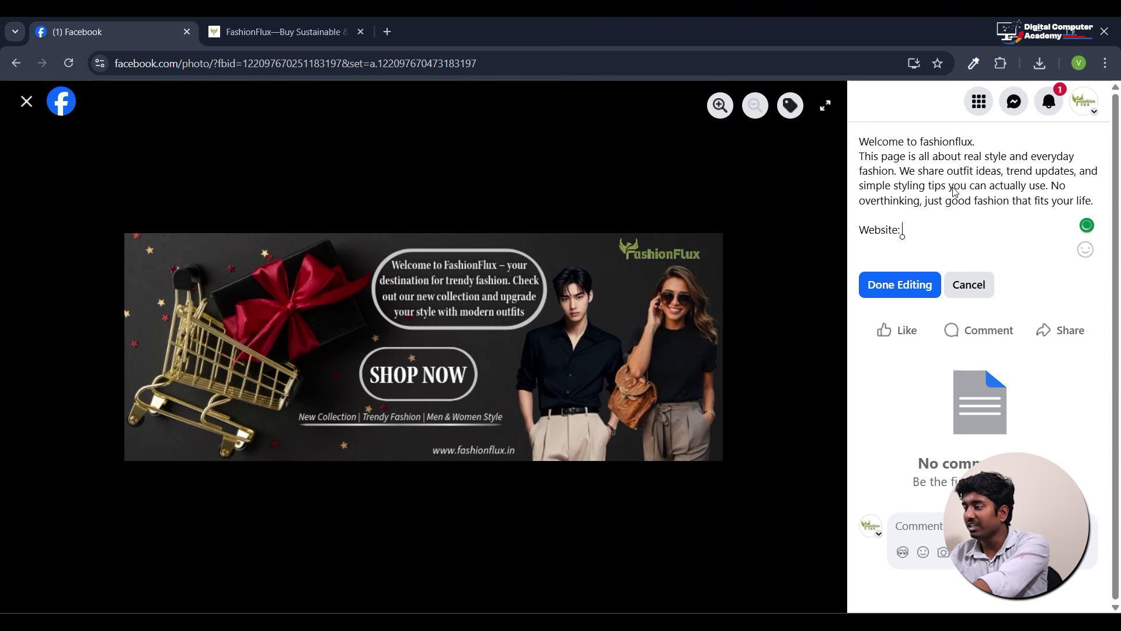
{"action": "key", "text": "super+v"}
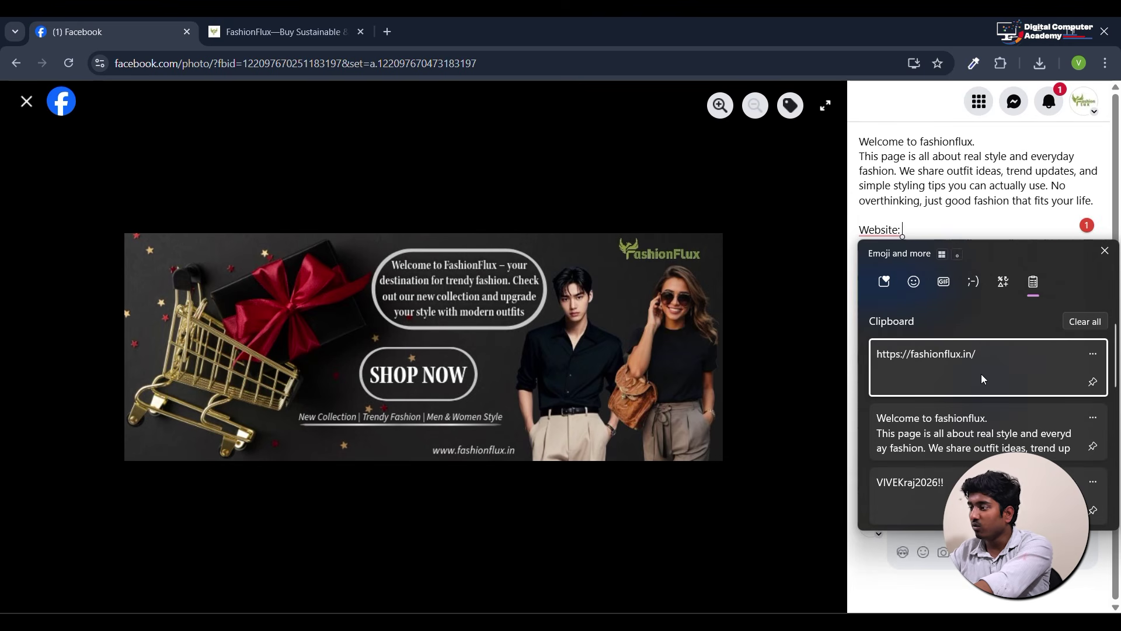
{"action": "left_click", "coordinate": [981, 374]}
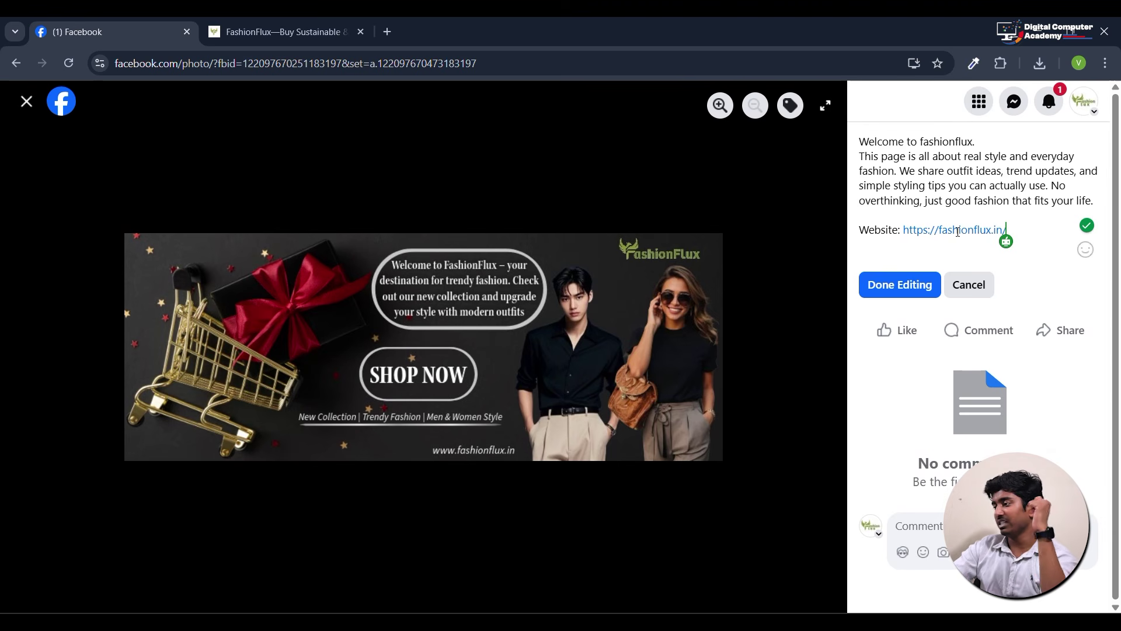
{"action": "left_click", "coordinate": [899, 286]}
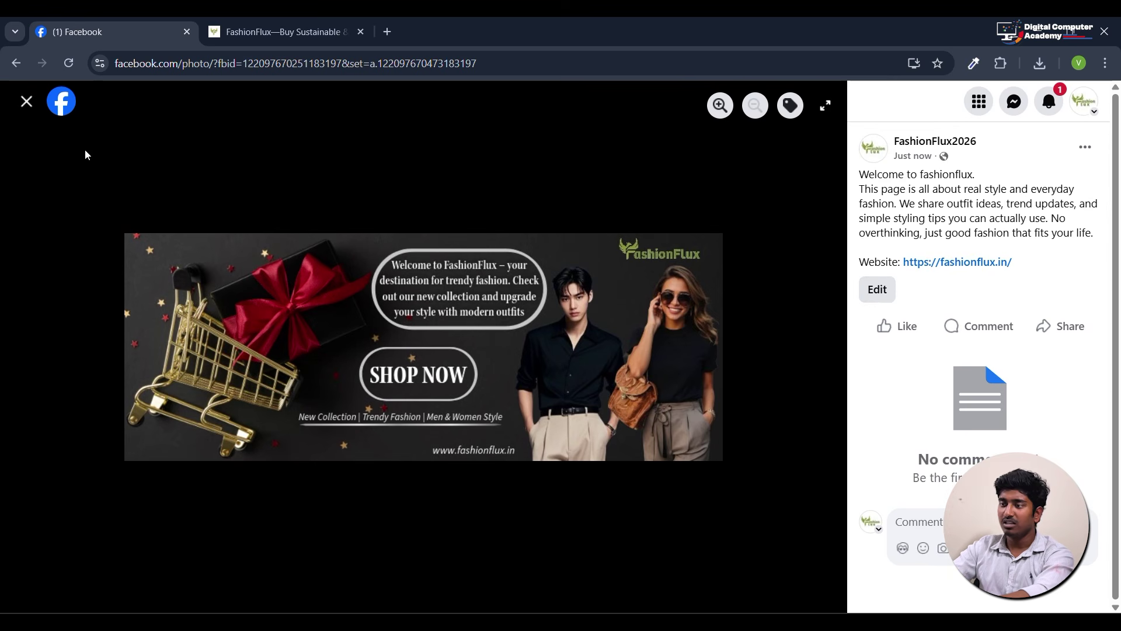
Close the cover photo view and review the Page's header, details, links, contact info and photos.
{"action": "left_click", "coordinate": [26, 102]}
{"action": "scroll", "coordinate": [636, 389], "scroll_direction": "down", "scroll_amount": 7}
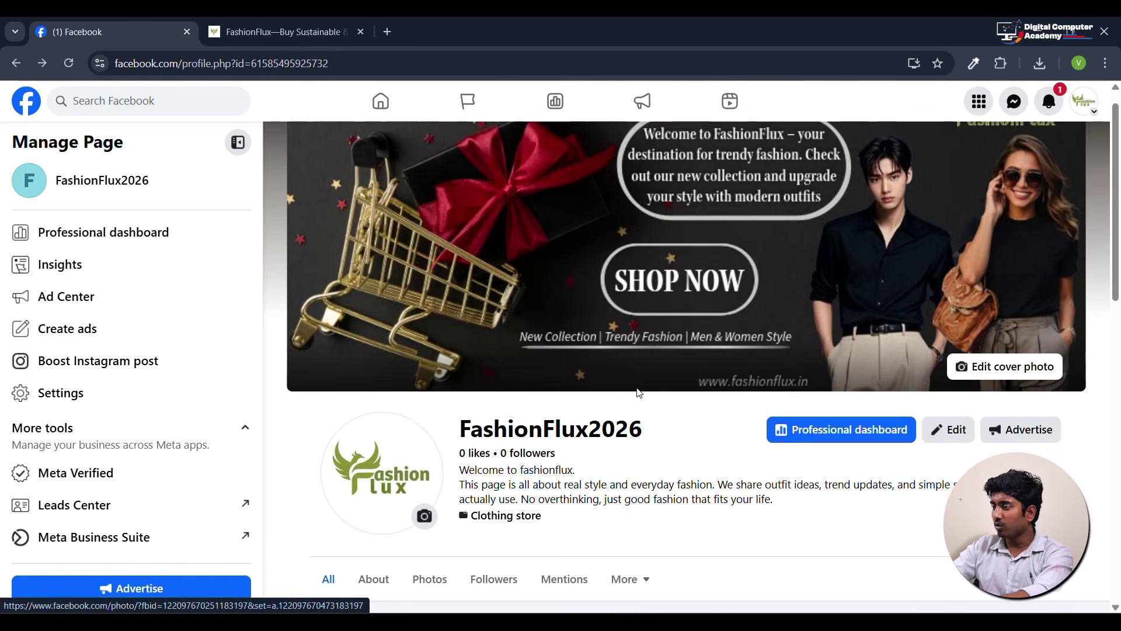
{"action": "scroll", "coordinate": [637, 393], "scroll_direction": "down", "scroll_amount": 2}
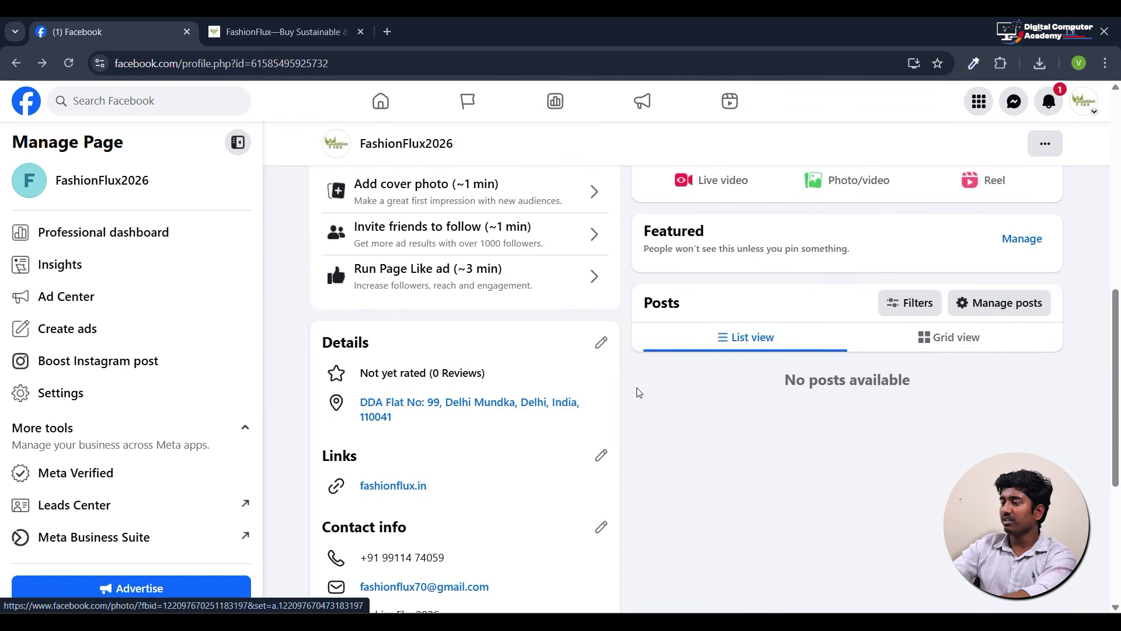
{"action": "scroll", "coordinate": [620, 388], "scroll_direction": "up", "scroll_amount": 2}
{"action": "scroll", "coordinate": [525, 403], "scroll_direction": "down", "scroll_amount": 1}
{"action": "scroll", "coordinate": [455, 410], "scroll_direction": "down", "scroll_amount": 3}
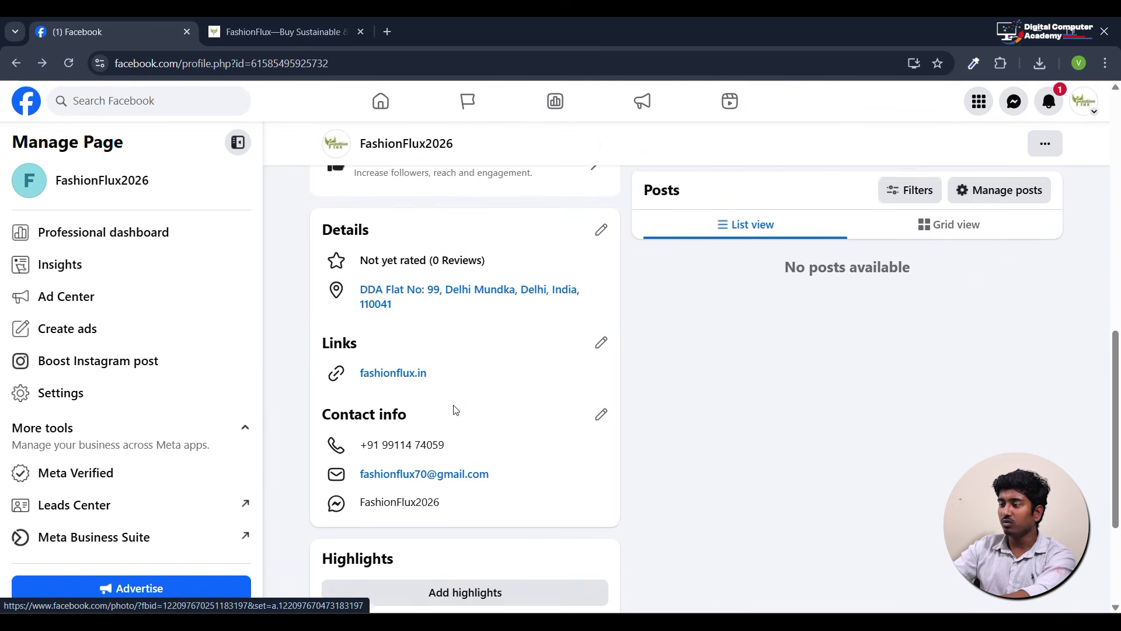
{"action": "scroll", "coordinate": [391, 441], "scroll_direction": "down", "scroll_amount": 3}
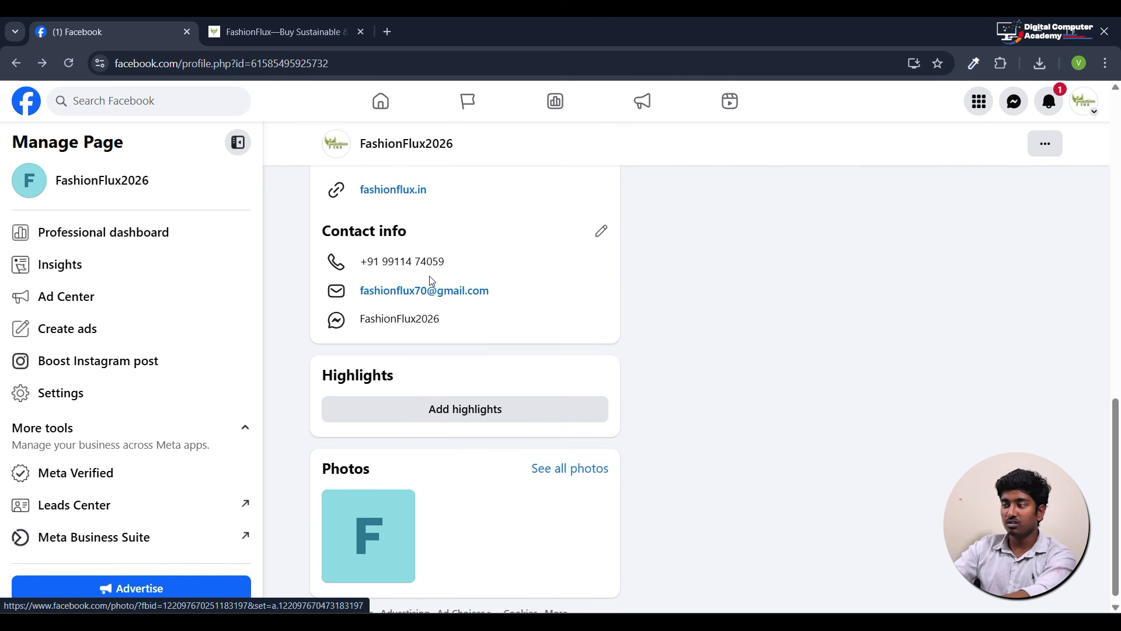
{"action": "scroll", "coordinate": [461, 321], "scroll_direction": "down", "scroll_amount": 1}
{"action": "scroll", "coordinate": [461, 320], "scroll_direction": "up", "scroll_amount": 1}
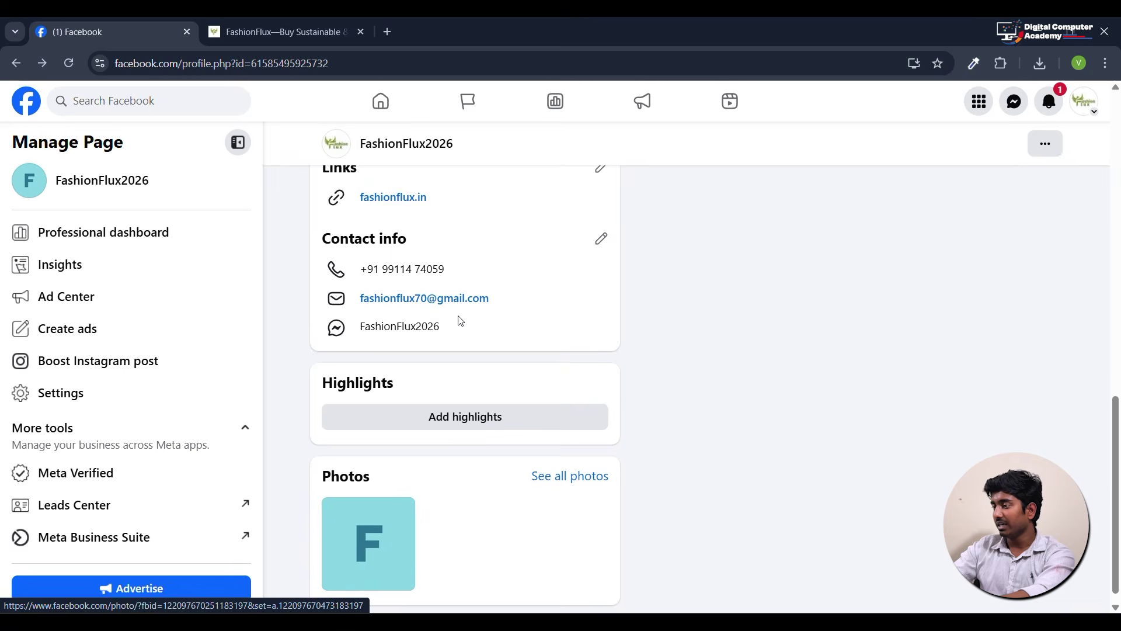
{"action": "scroll", "coordinate": [458, 318], "scroll_direction": "up", "scroll_amount": 10}
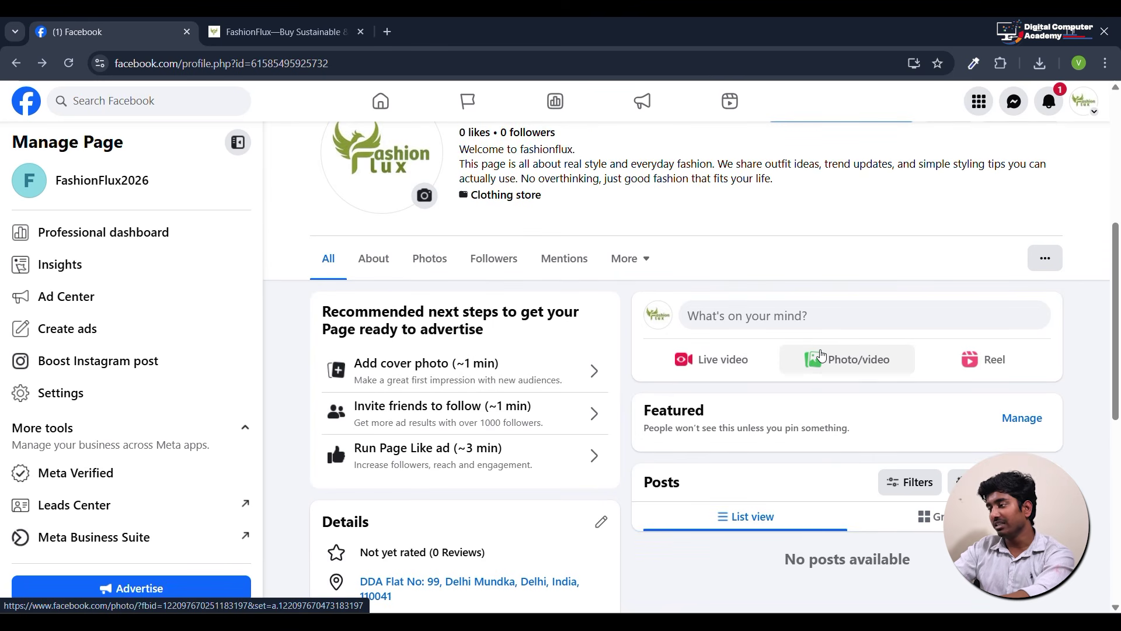
Create a new Page post with the logo image "WhatsApp Image 2026-03-06 at 1.15.16 PM" from the Downloads folder.
{"action": "left_click", "coordinate": [764, 327]}
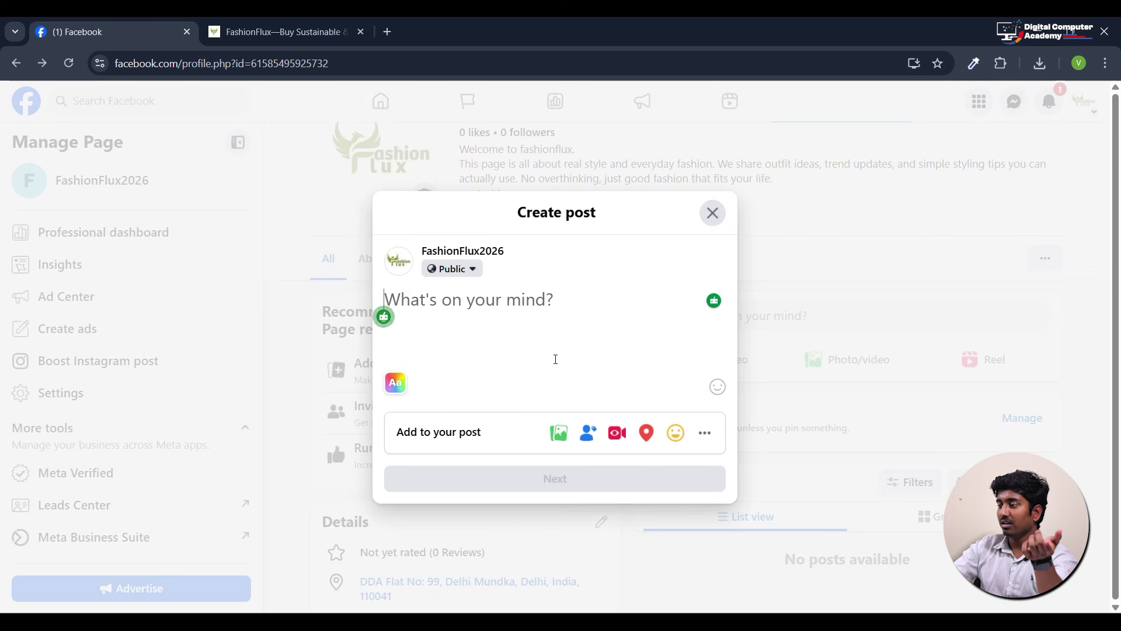
{"action": "left_click", "coordinate": [567, 441]}
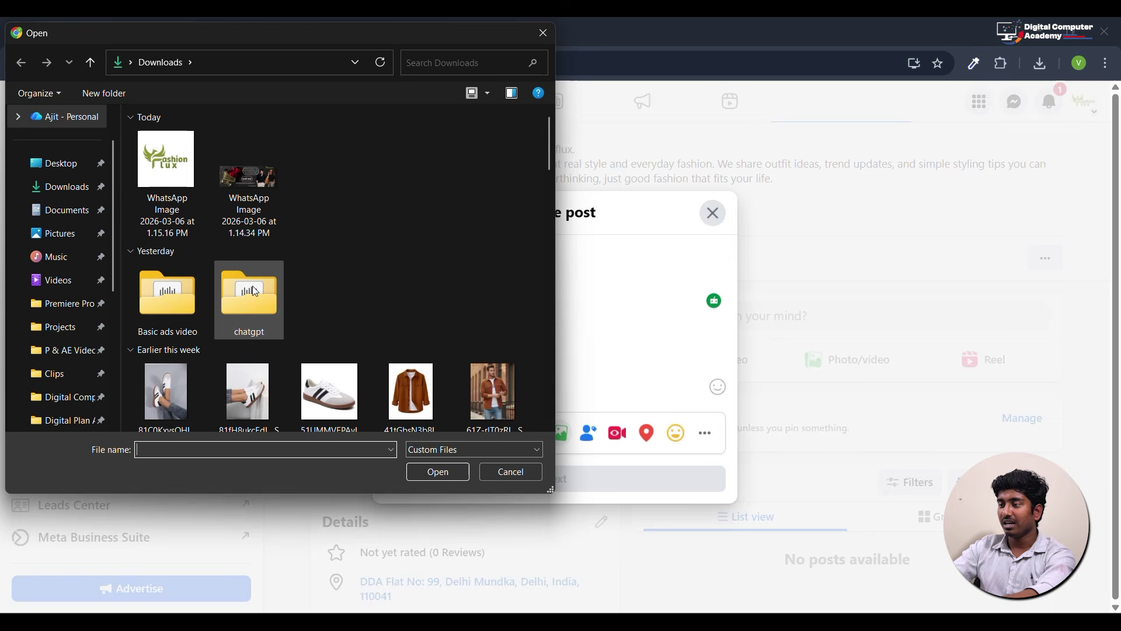
{"action": "left_click", "coordinate": [166, 179]}
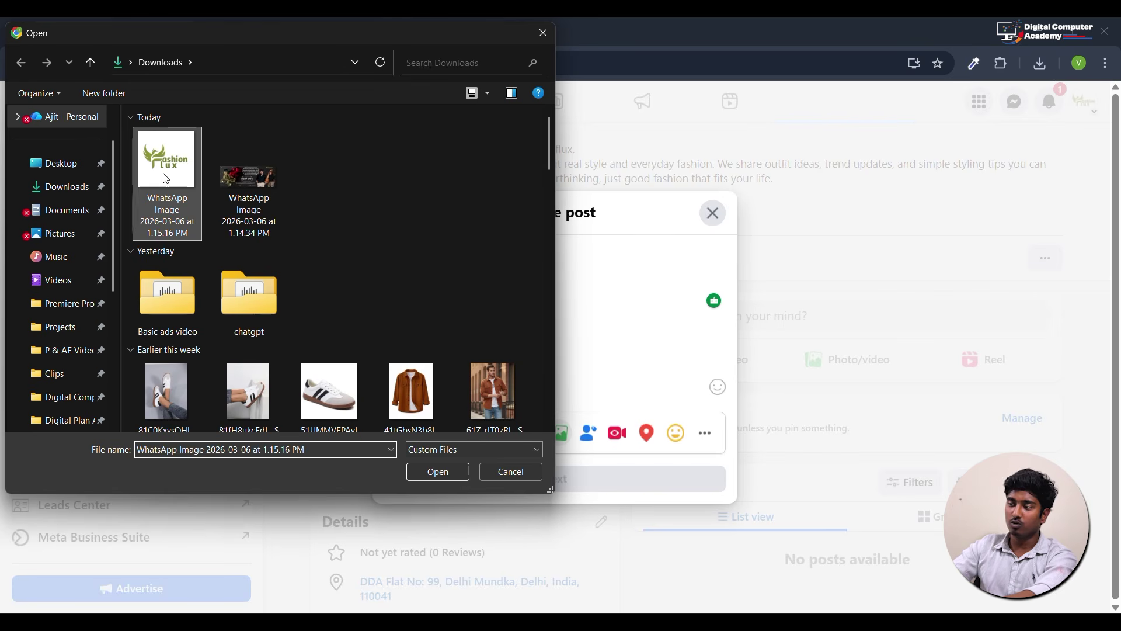
{"action": "left_click", "coordinate": [425, 472]}
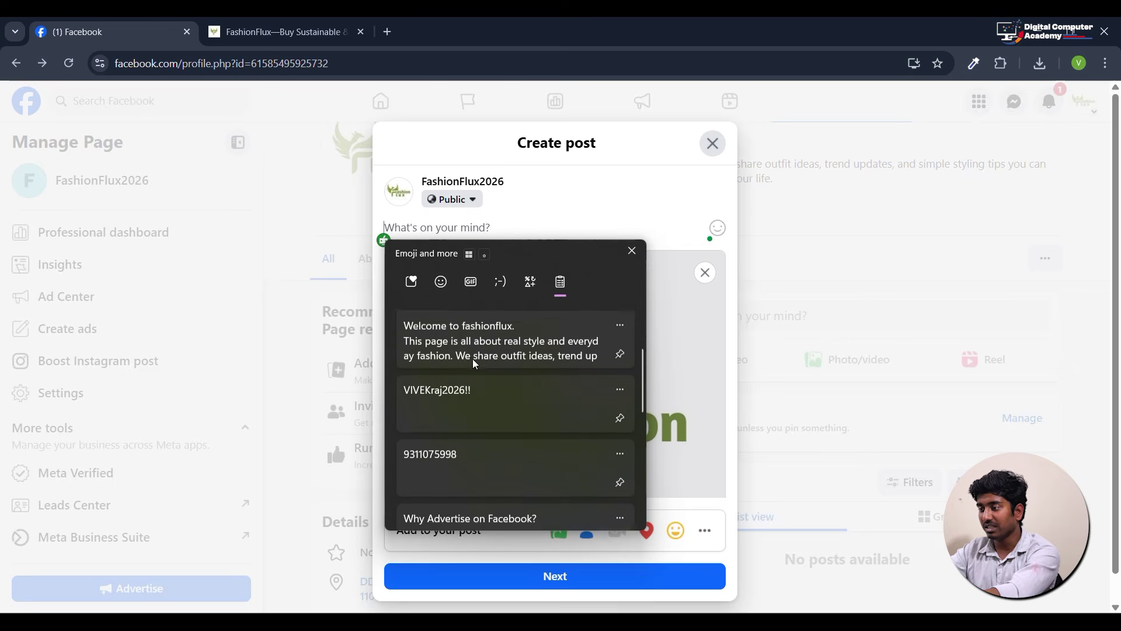
Caption the post with the copied bio trimmed to start at "Trend updates, and simple styling tips" and publish it without a WhatsApp button.
{"action": "left_click", "coordinate": [482, 328]}
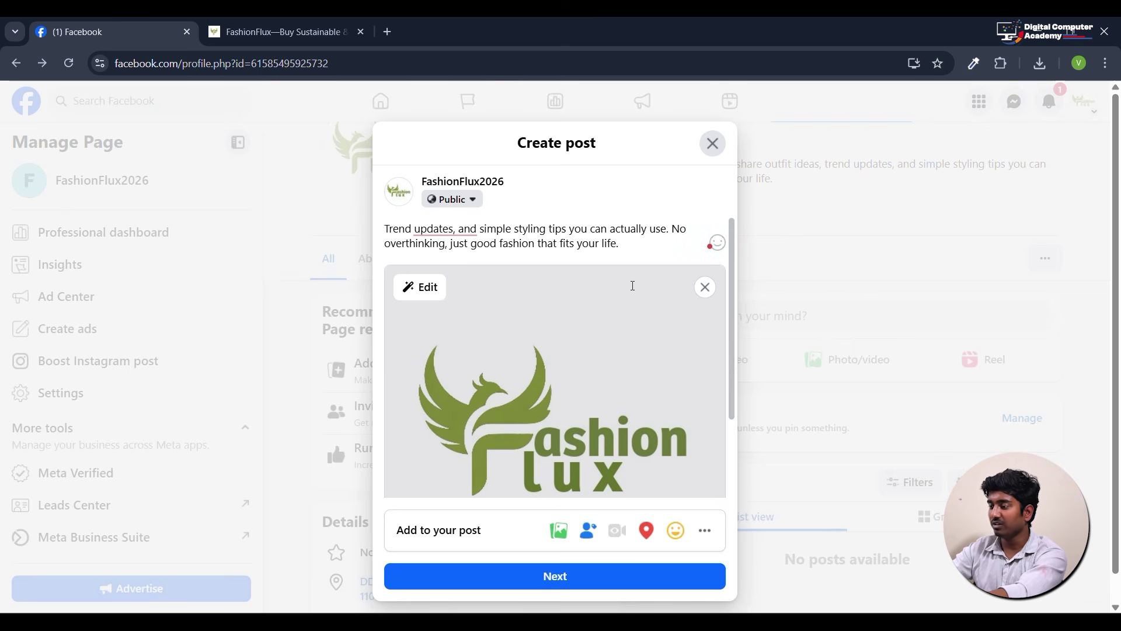
{"action": "scroll", "coordinate": [605, 422], "scroll_direction": "down", "scroll_amount": 3}
{"action": "left_click", "coordinate": [604, 578]}
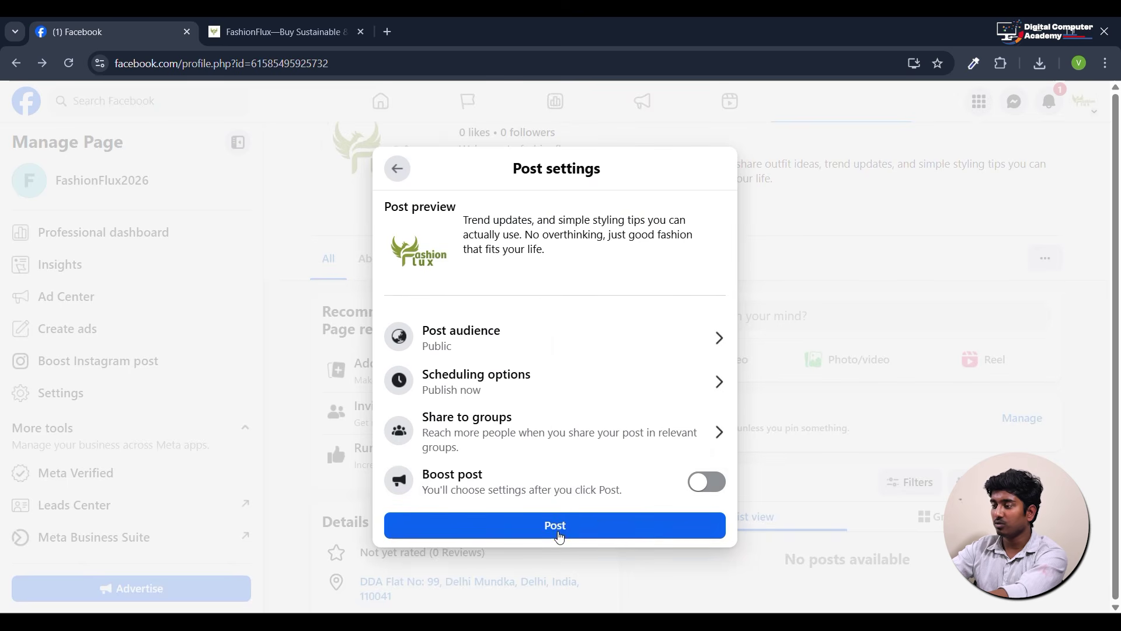
{"action": "left_click", "coordinate": [555, 526]}
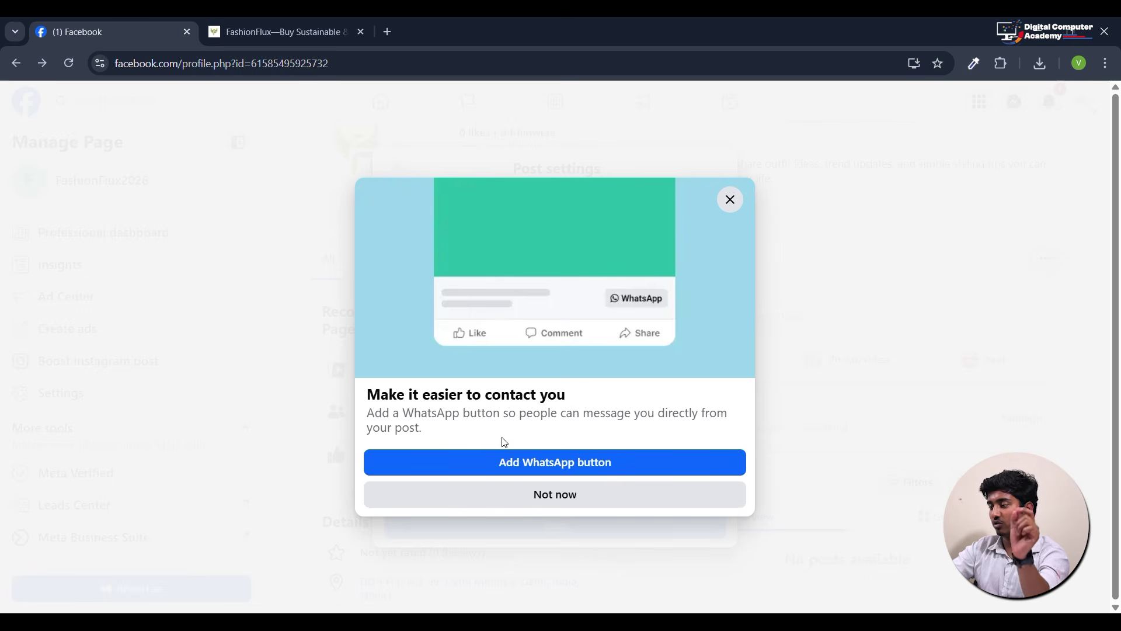
{"action": "left_click", "coordinate": [543, 492]}
View the published logo post on the Page and examine the Insights summary metrics in the Professional dashboard.
{"action": "scroll", "coordinate": [848, 528], "scroll_direction": "down", "scroll_amount": 8}
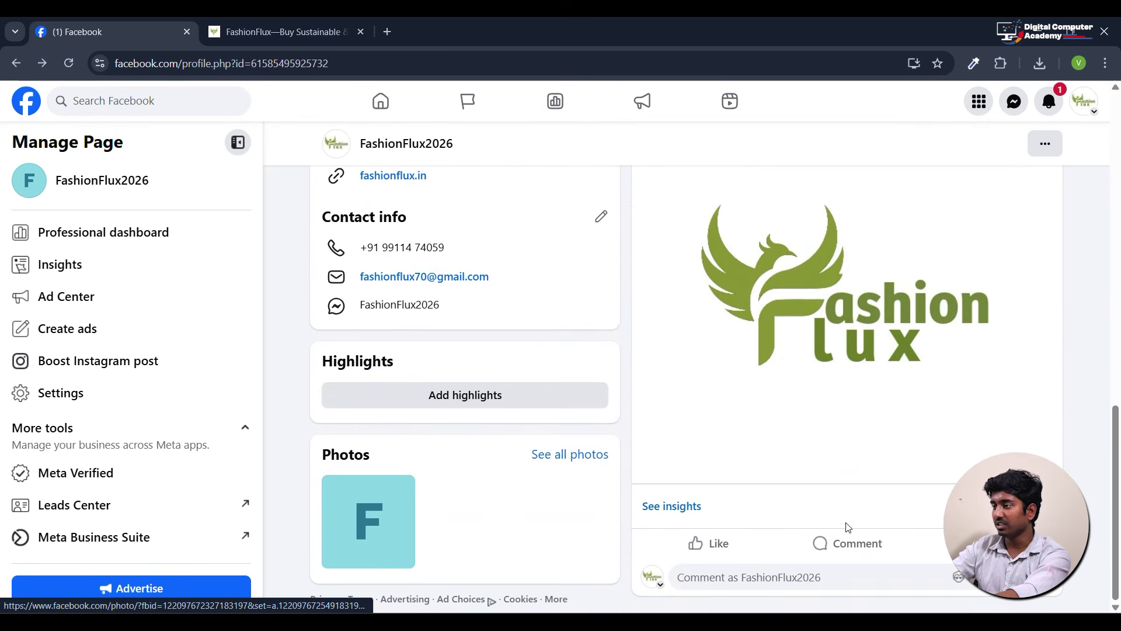
{"action": "scroll", "coordinate": [575, 342], "scroll_direction": "up", "scroll_amount": 10}
{"action": "left_click", "coordinate": [835, 461]}
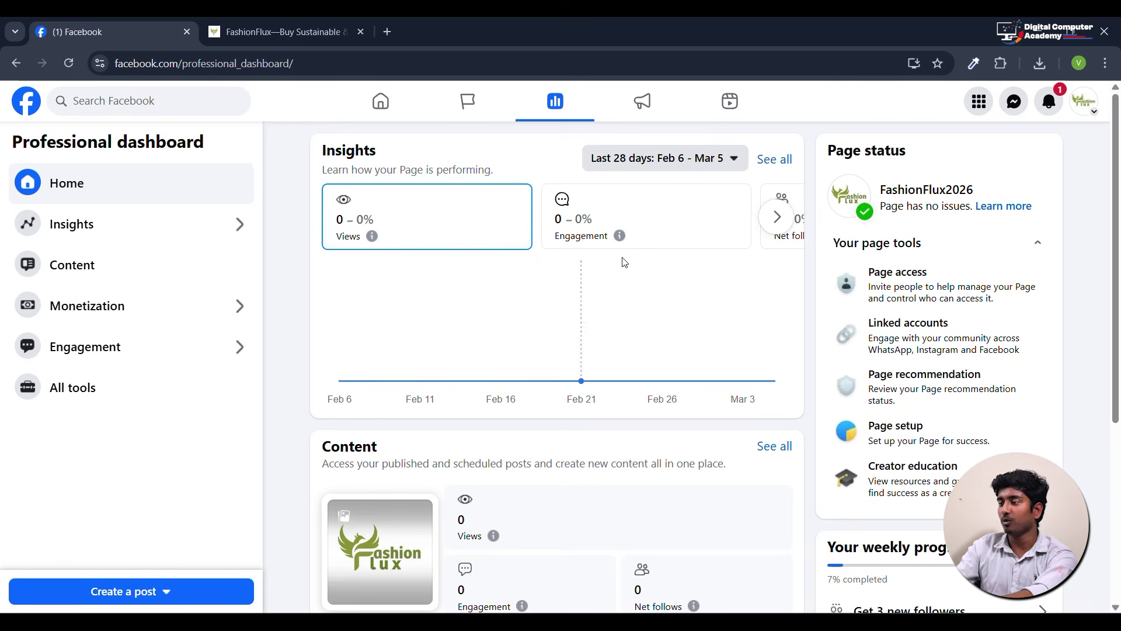
{"action": "left_click", "coordinate": [777, 217]}
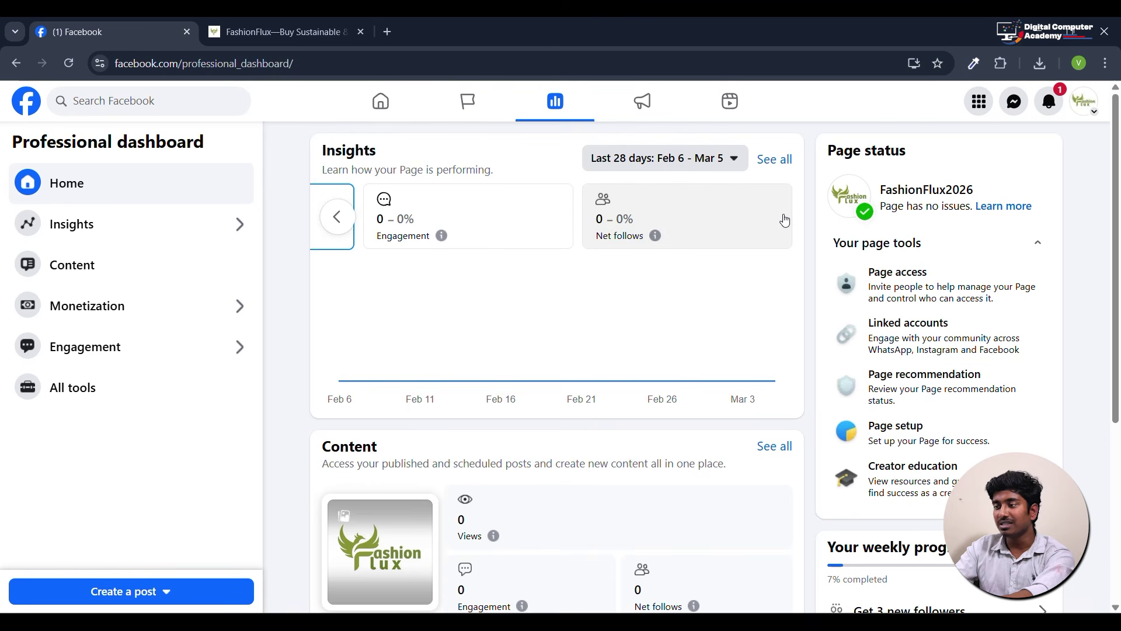
Examine the Page's Views breakdown and Earnings overview in the detailed Insights.
{"action": "left_click", "coordinate": [190, 233]}
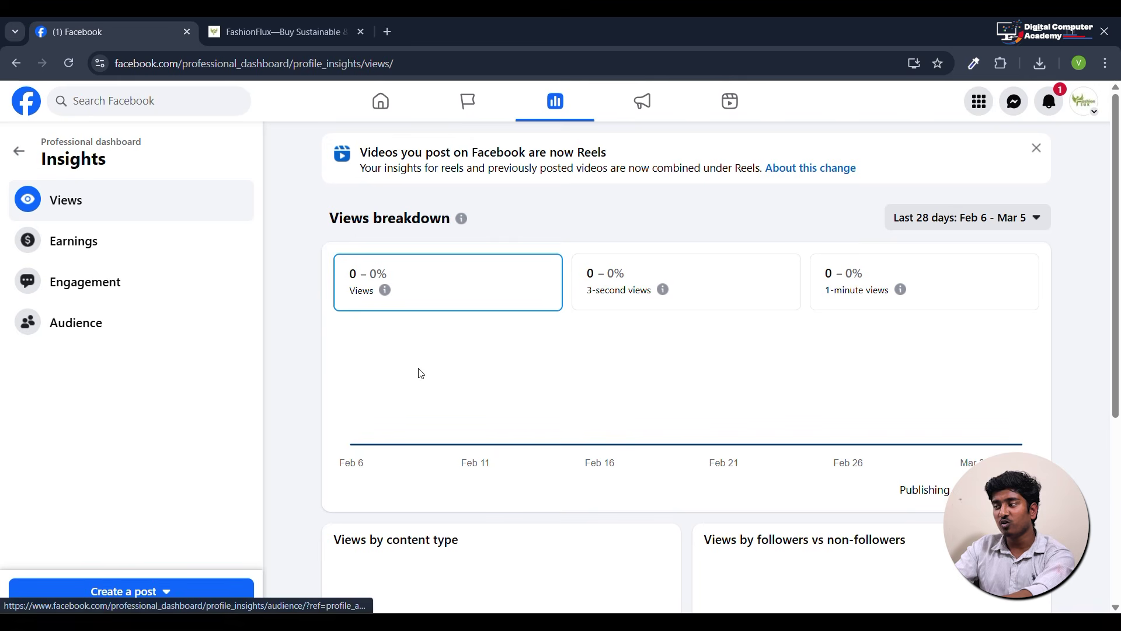
{"action": "left_click", "coordinate": [129, 257]}
{"action": "scroll", "coordinate": [413, 333], "scroll_direction": "down", "scroll_amount": 3}
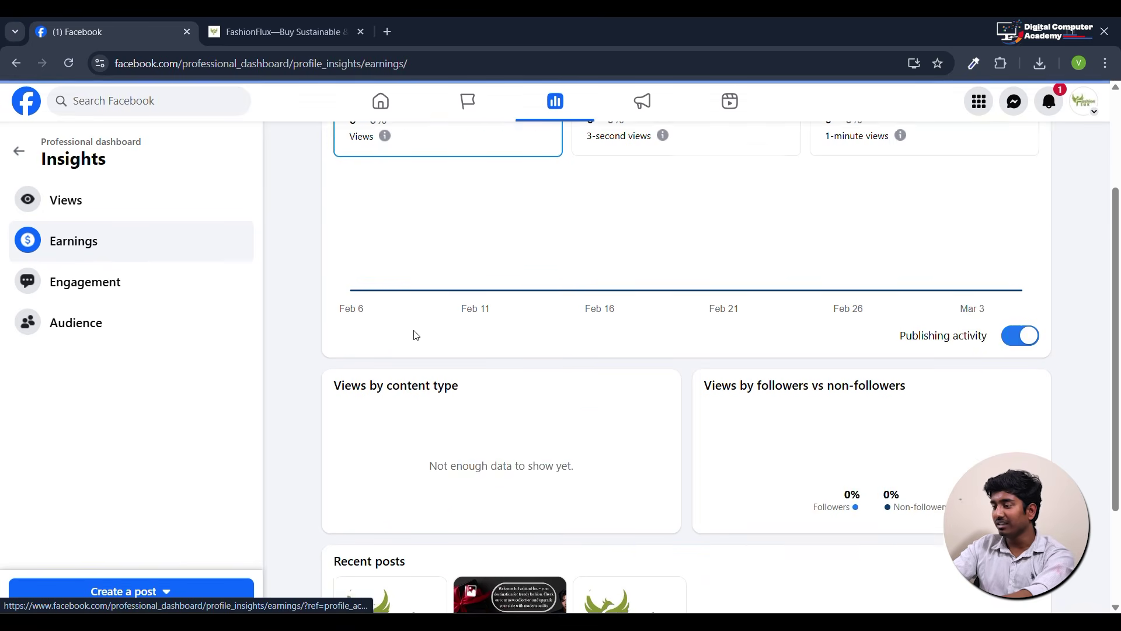
{"action": "scroll", "coordinate": [413, 334], "scroll_direction": "up", "scroll_amount": 2}
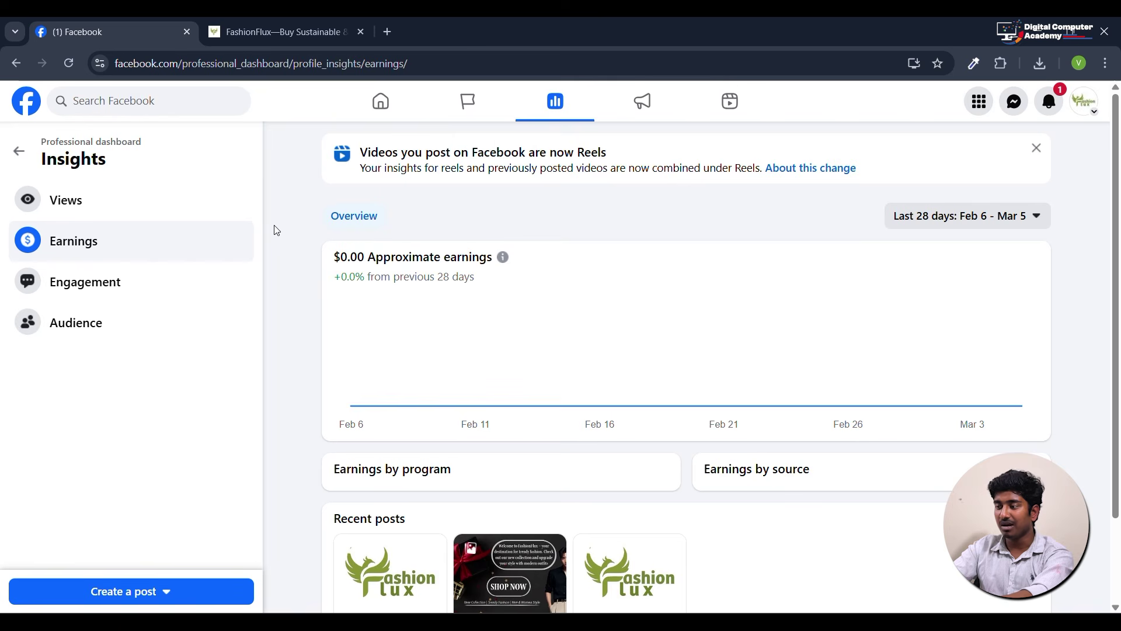
Review the published posts in the Content Library and open the Comments manager in the Engagement section.
{"action": "left_click", "coordinate": [19, 153]}
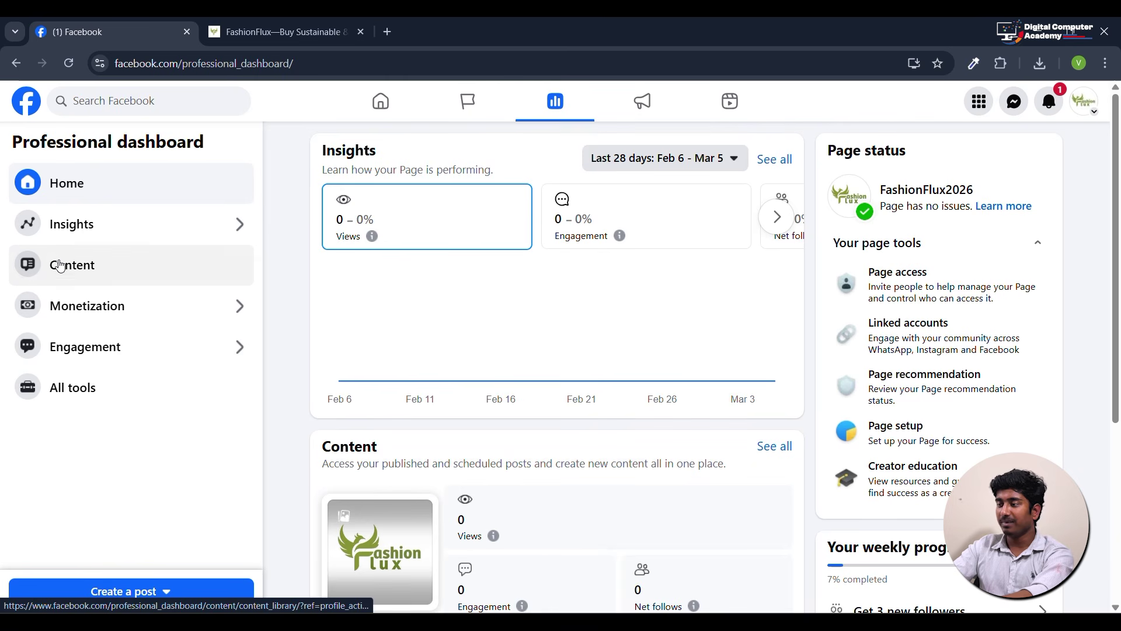
{"action": "left_click", "coordinate": [66, 283]}
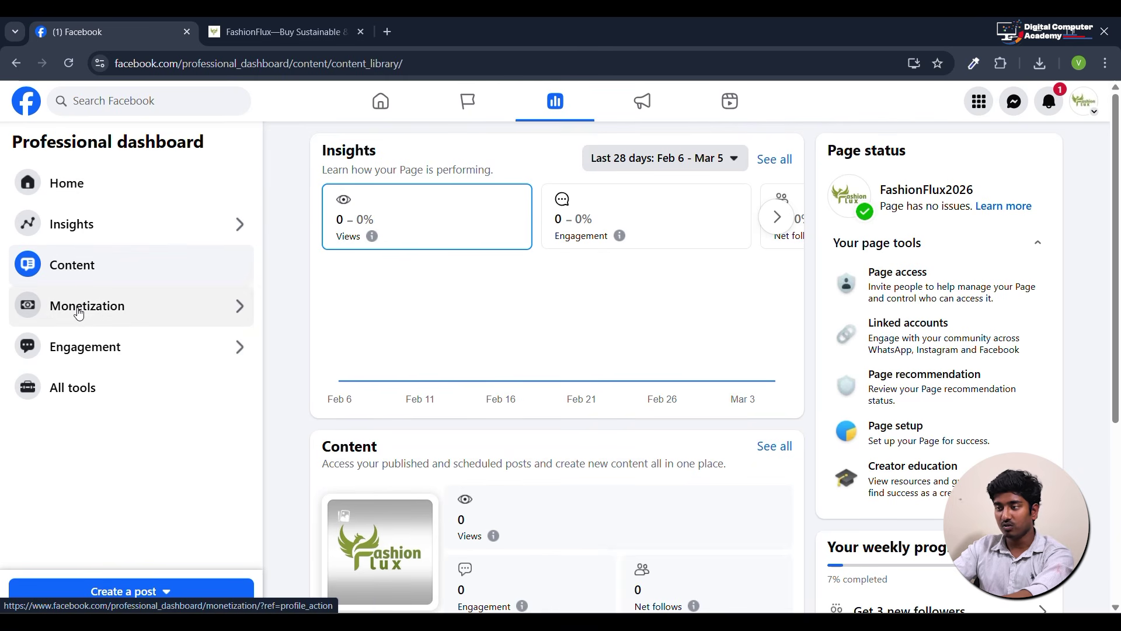
{"action": "scroll", "coordinate": [413, 348], "scroll_direction": "down", "scroll_amount": 1}
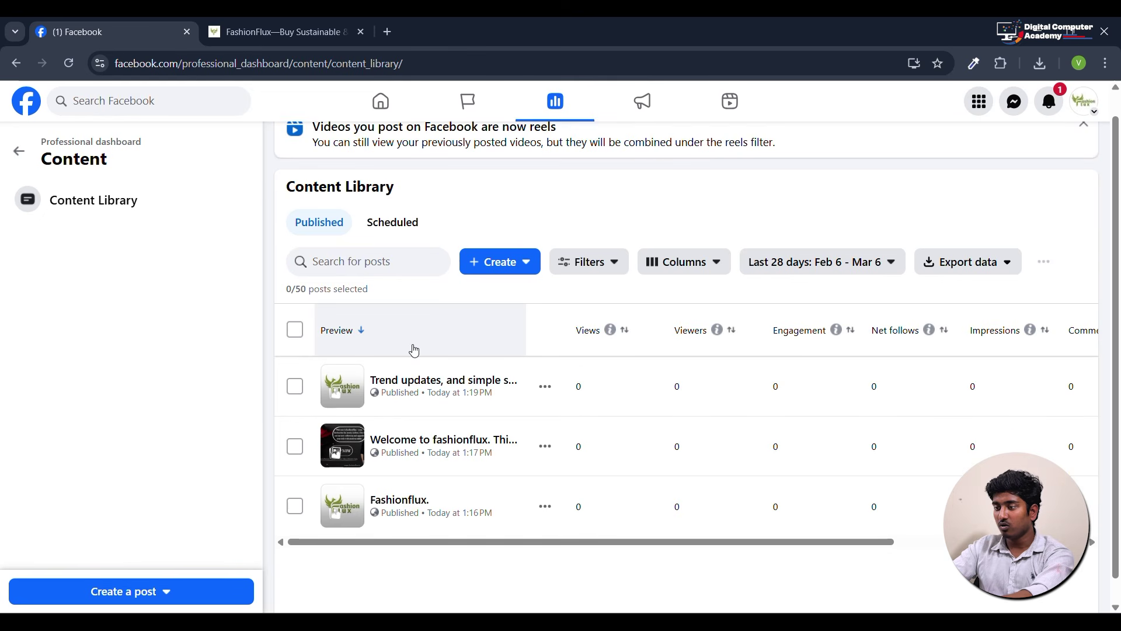
{"action": "scroll", "coordinate": [413, 349], "scroll_direction": "up", "scroll_amount": 1}
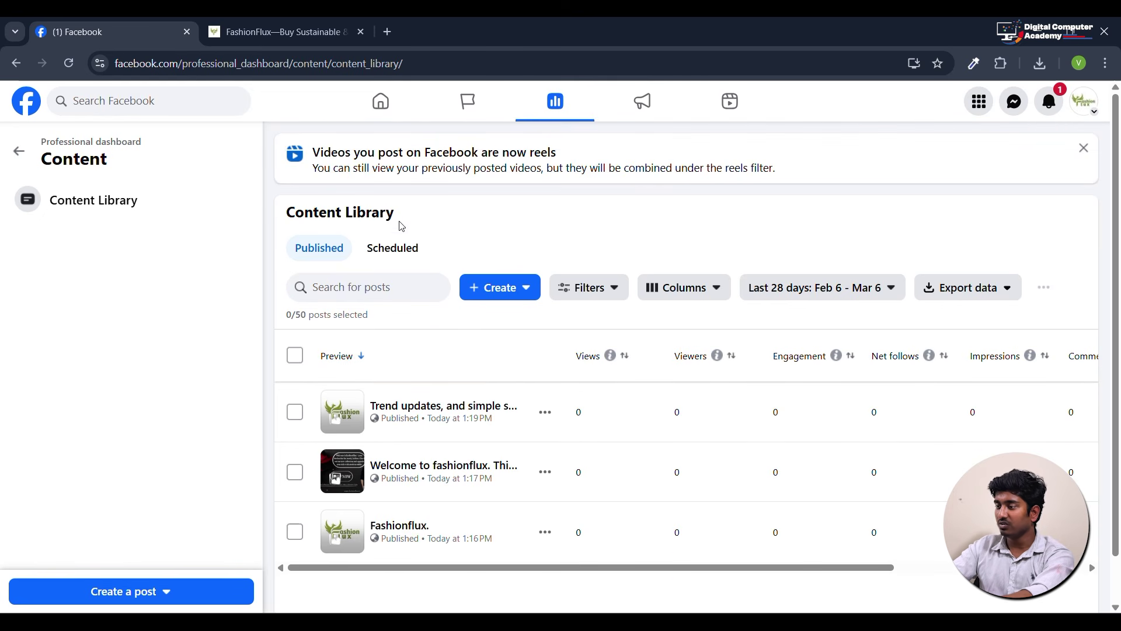
{"action": "left_click", "coordinate": [27, 162]}
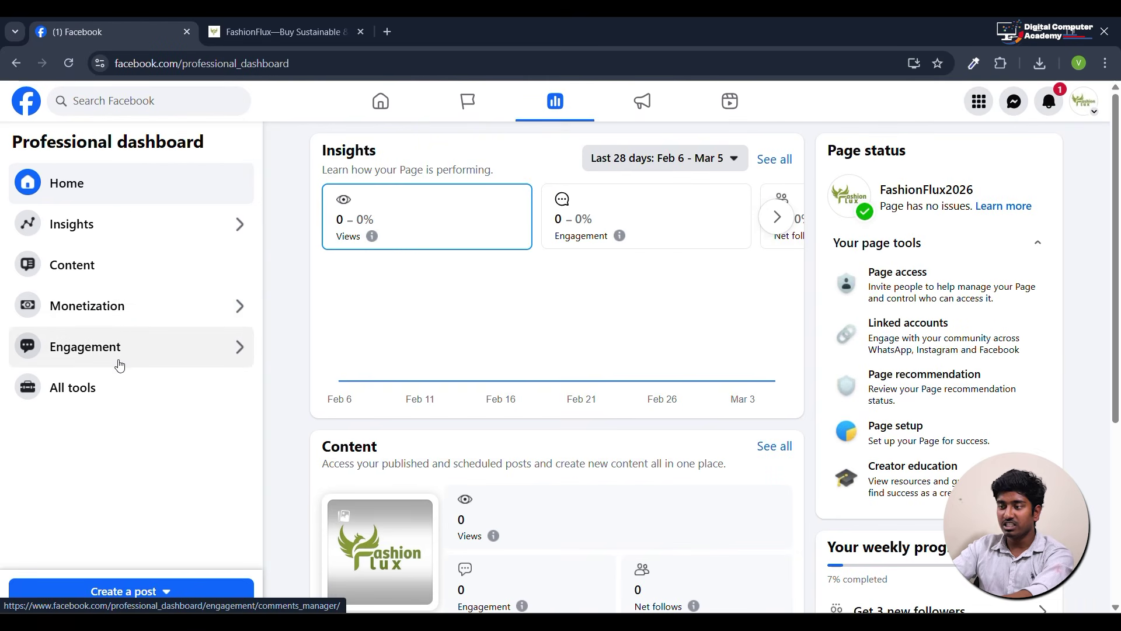
{"action": "left_click", "coordinate": [120, 363]}
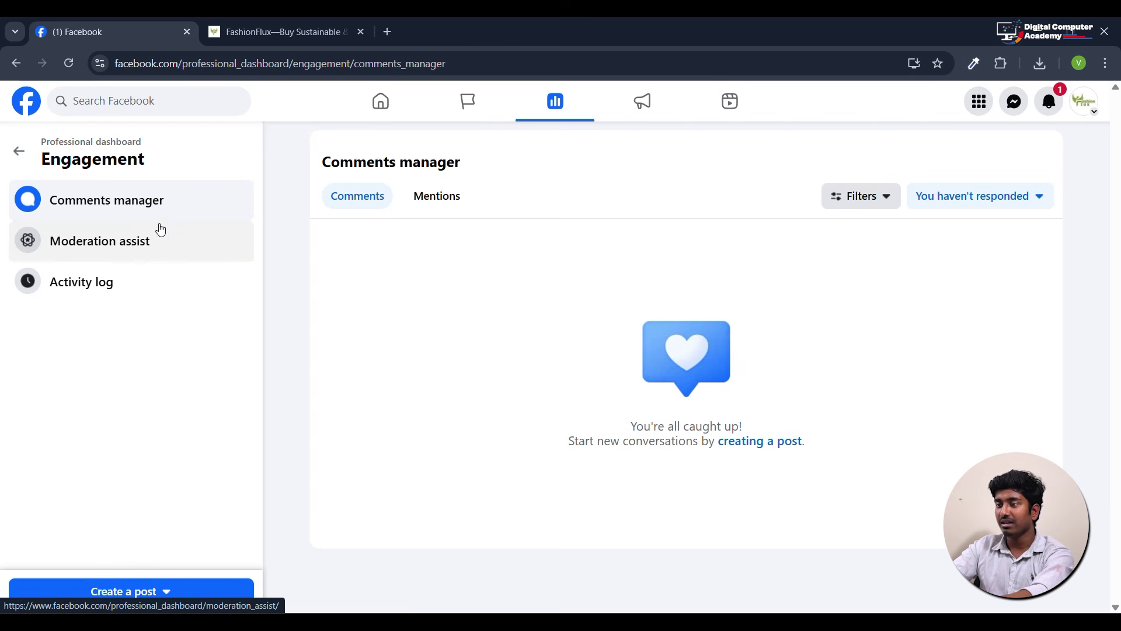
Return to the Professional dashboard overview, look over its Insights summary, and go back to the Facebook home feed.
{"action": "left_click", "coordinate": [18, 153]}
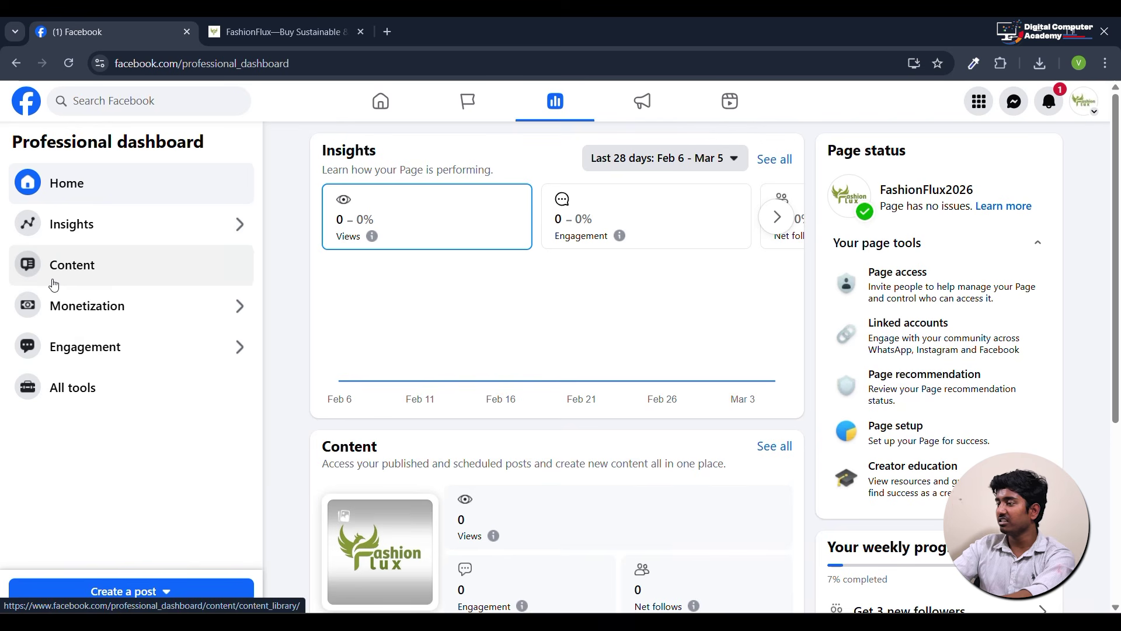
{"action": "mouse_move", "coordinate": [527, 294]}
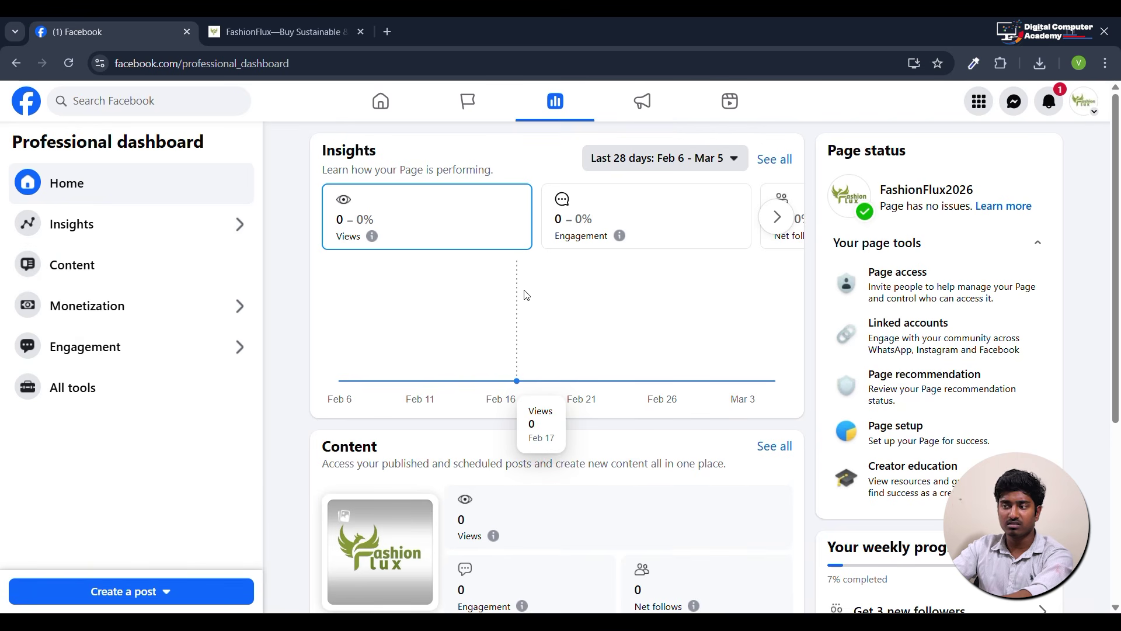
{"action": "left_click", "coordinate": [380, 101]}
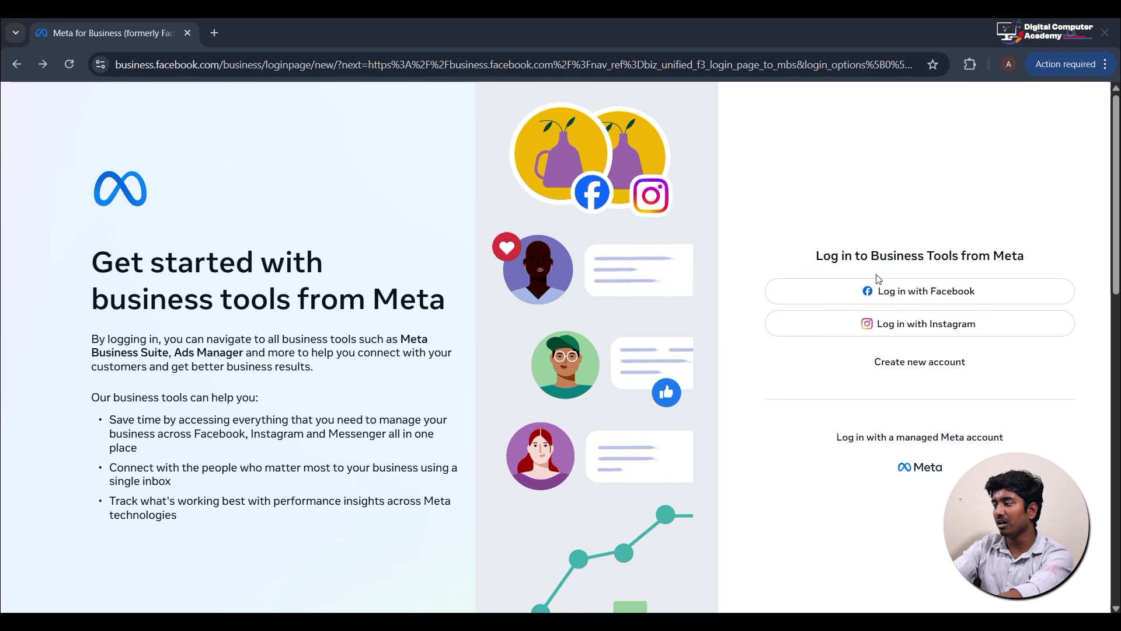
Open Facebook's new account sign-up form from the Meta business tools login page.
{"action": "left_click", "coordinate": [898, 365]}
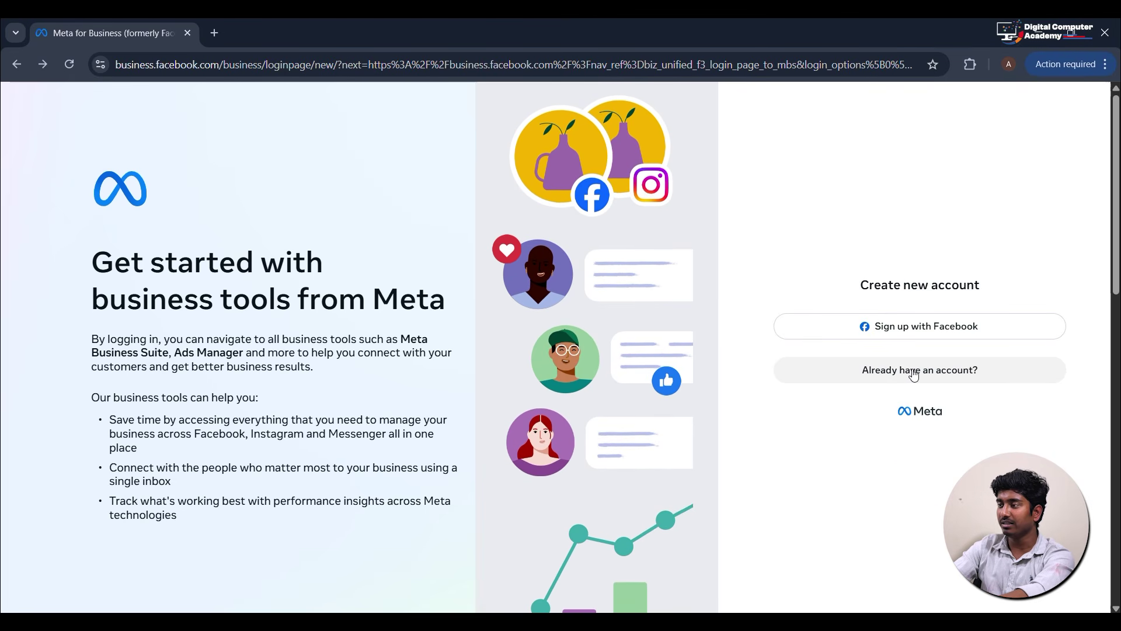
{"action": "left_click", "coordinate": [909, 367]}
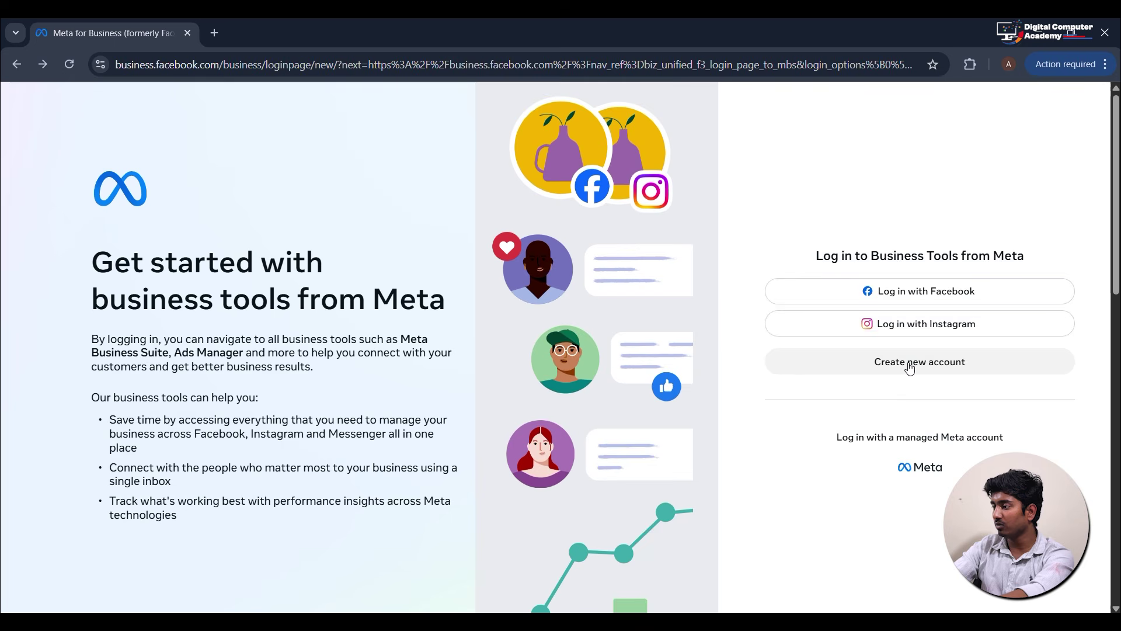
{"action": "left_click", "coordinate": [909, 365]}
{"action": "left_click", "coordinate": [898, 332]}
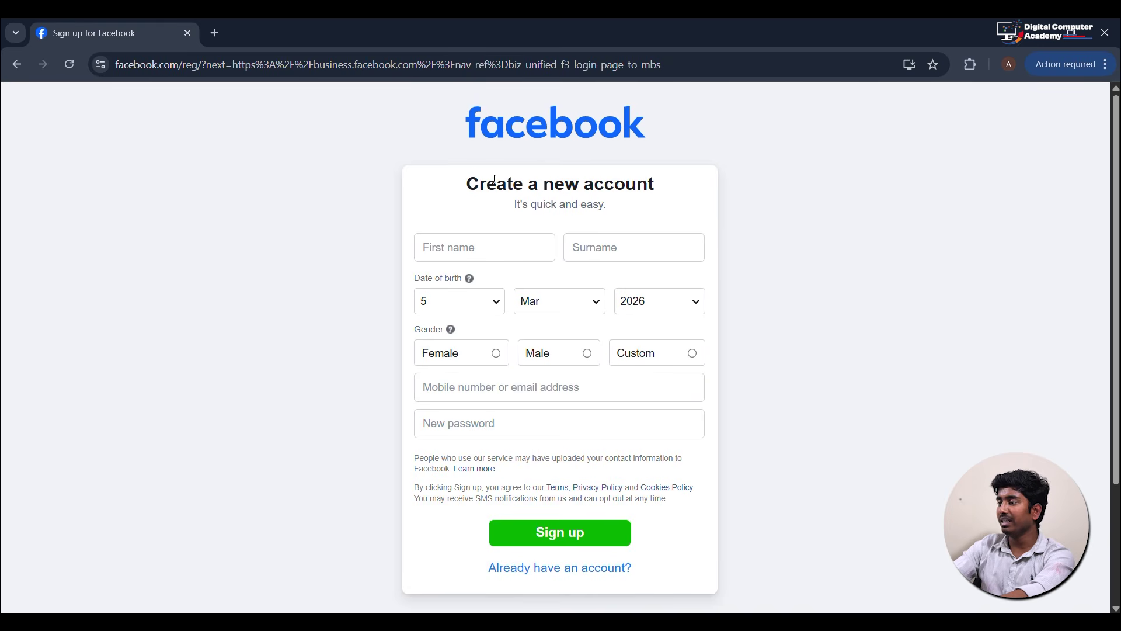
{"action": "left_click", "coordinate": [485, 249]}
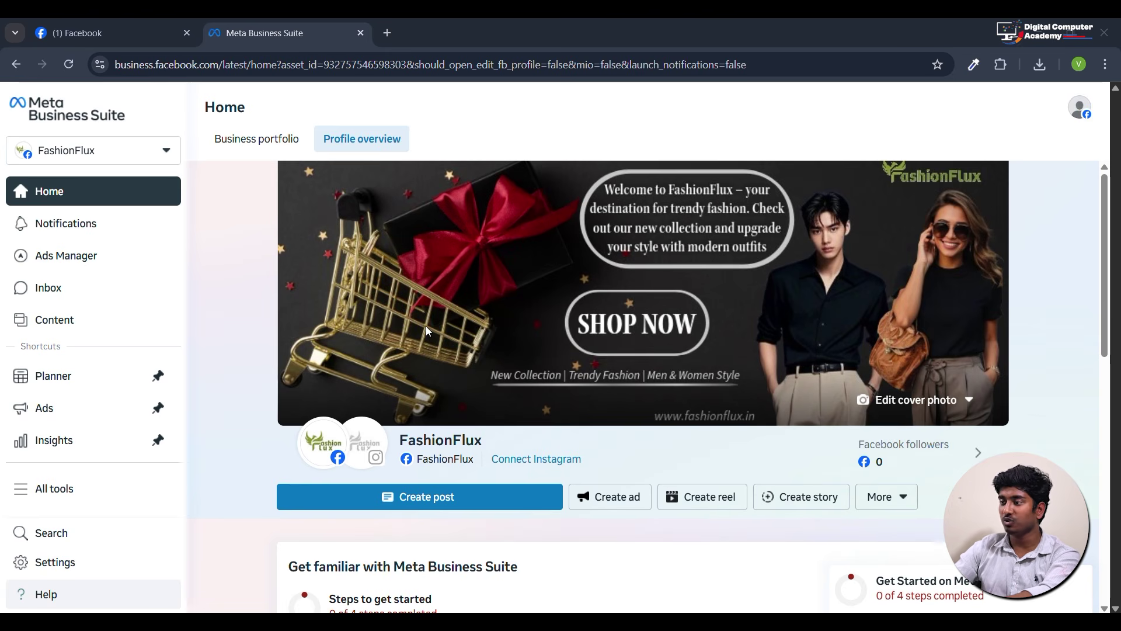
Examine the FashionFlux profile overview in Meta Business Suite, including its additional content creation options.
{"action": "scroll", "coordinate": [428, 332], "scroll_direction": "down", "scroll_amount": 5}
{"action": "scroll", "coordinate": [535, 318], "scroll_direction": "up", "scroll_amount": 2}
{"action": "scroll", "coordinate": [535, 318], "scroll_direction": "up", "scroll_amount": 1}
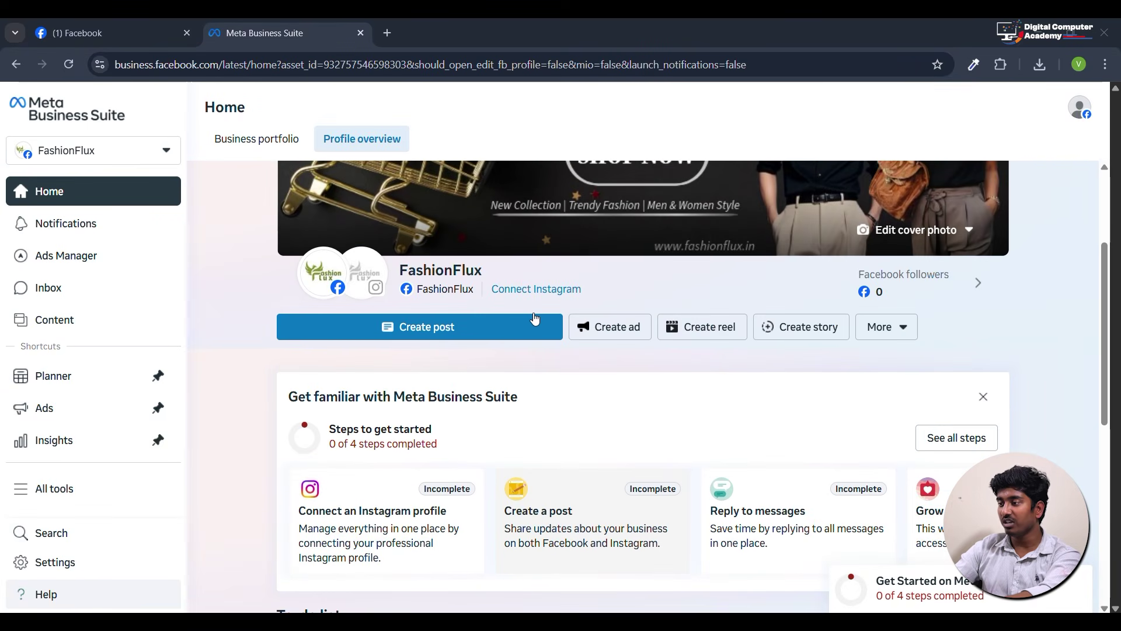
{"action": "mouse_move", "coordinate": [445, 293]}
{"action": "scroll", "coordinate": [445, 293], "scroll_direction": "down", "scroll_amount": 2}
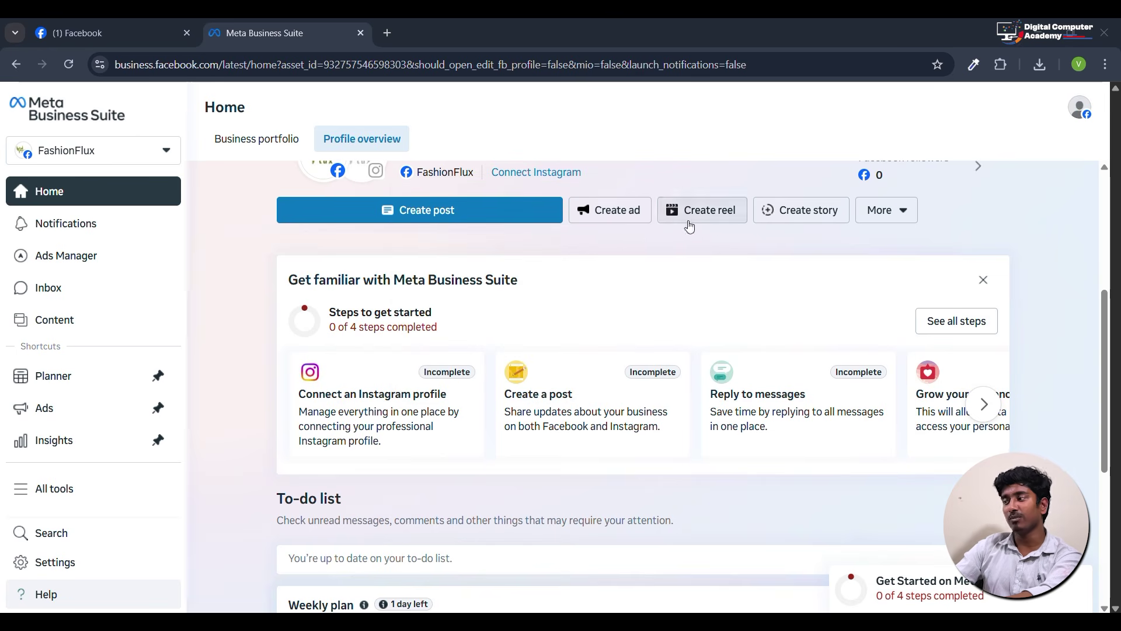
{"action": "left_click", "coordinate": [869, 217]}
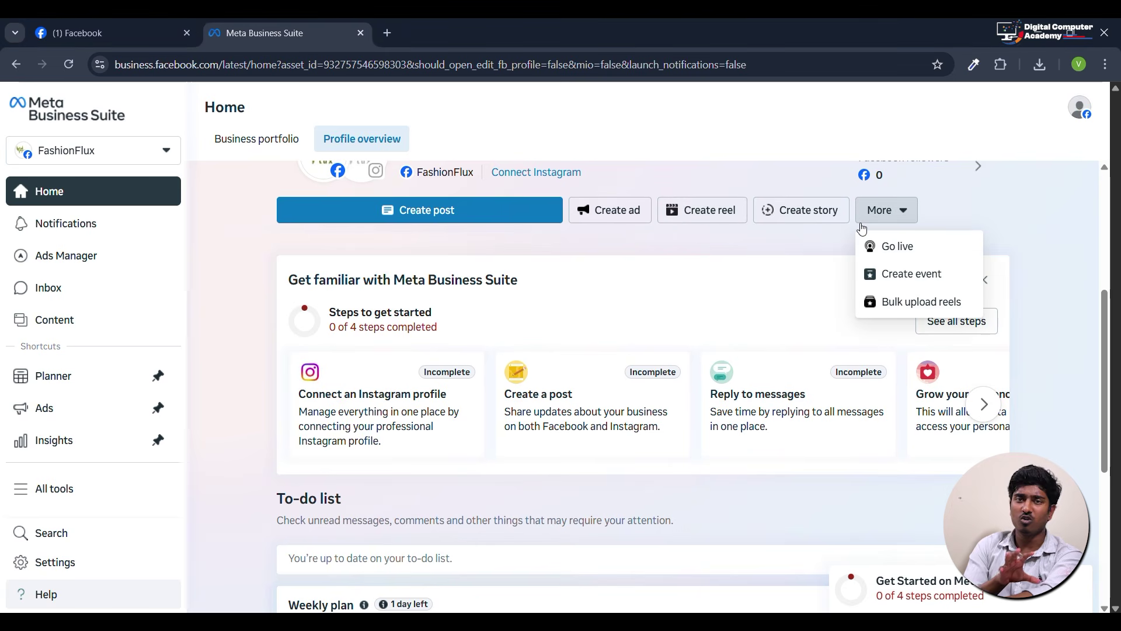
{"action": "left_click", "coordinate": [764, 276]}
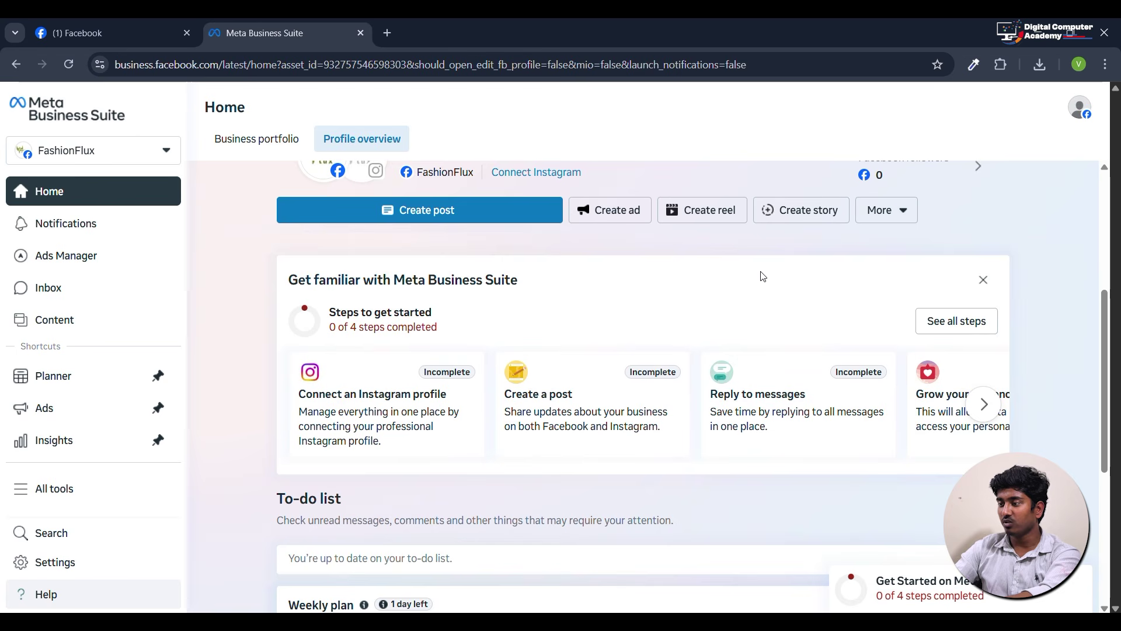
Examine the getting-started steps, To-do list, Weekly plan and Grow your audience sections of the profile overview.
{"action": "scroll", "coordinate": [459, 306], "scroll_direction": "down", "scroll_amount": 1}
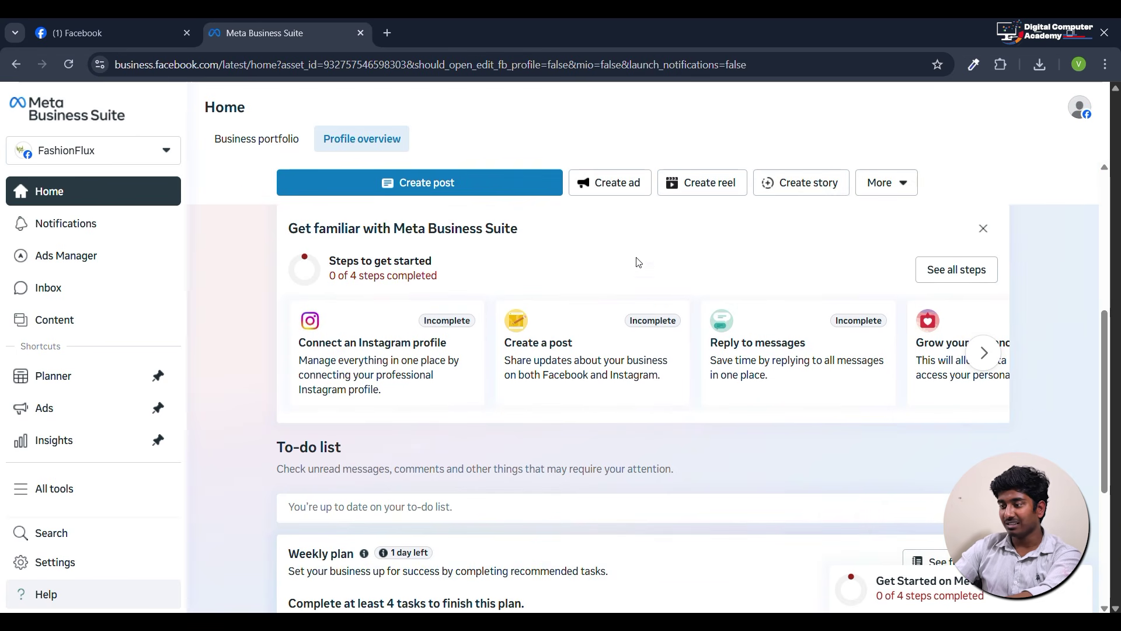
{"action": "scroll", "coordinate": [460, 382], "scroll_direction": "down", "scroll_amount": 1}
{"action": "scroll", "coordinate": [460, 382], "scroll_direction": "down", "scroll_amount": 2}
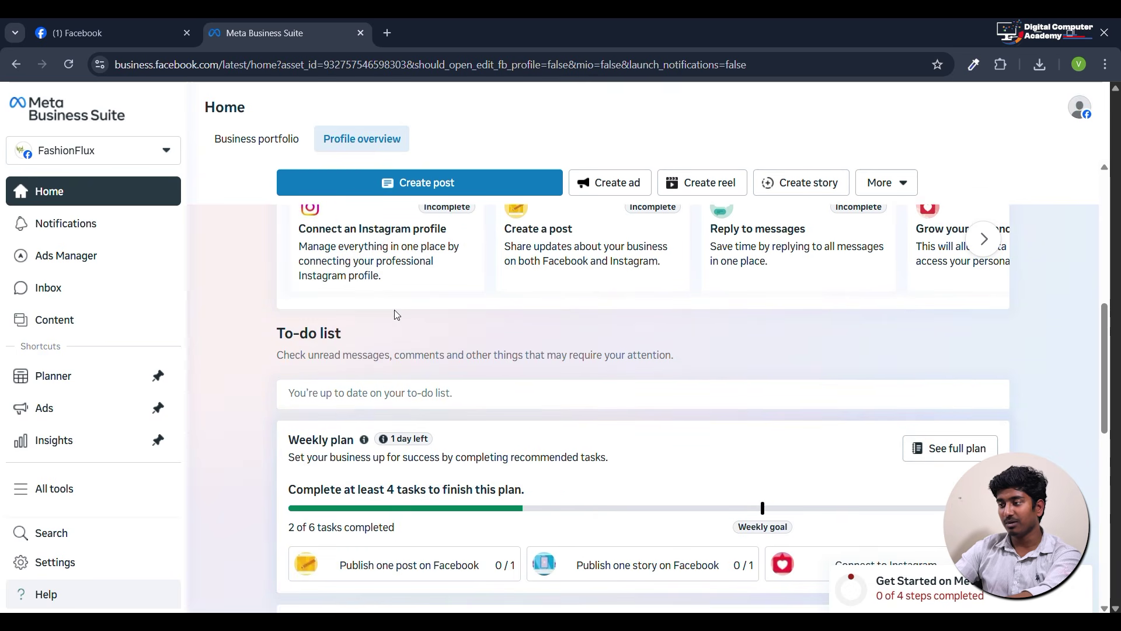
{"action": "scroll", "coordinate": [403, 251], "scroll_direction": "down", "scroll_amount": 1}
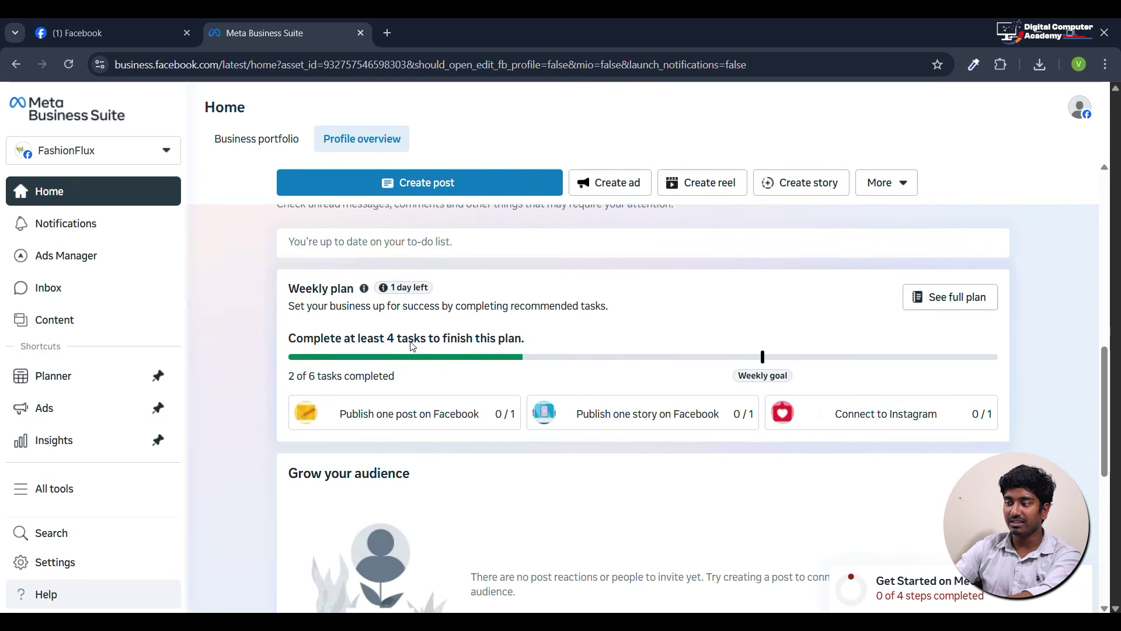
{"action": "scroll", "coordinate": [405, 381], "scroll_direction": "down", "scroll_amount": 1}
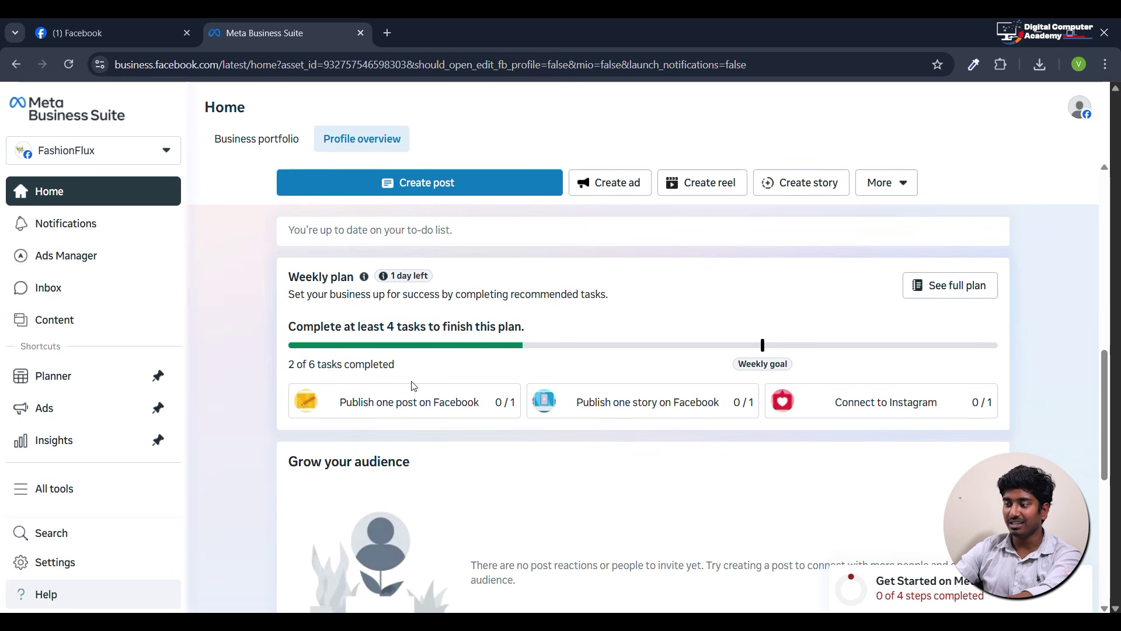
{"action": "scroll", "coordinate": [414, 386], "scroll_direction": "down", "scroll_amount": 1}
{"action": "scroll", "coordinate": [413, 387], "scroll_direction": "down", "scroll_amount": 2}
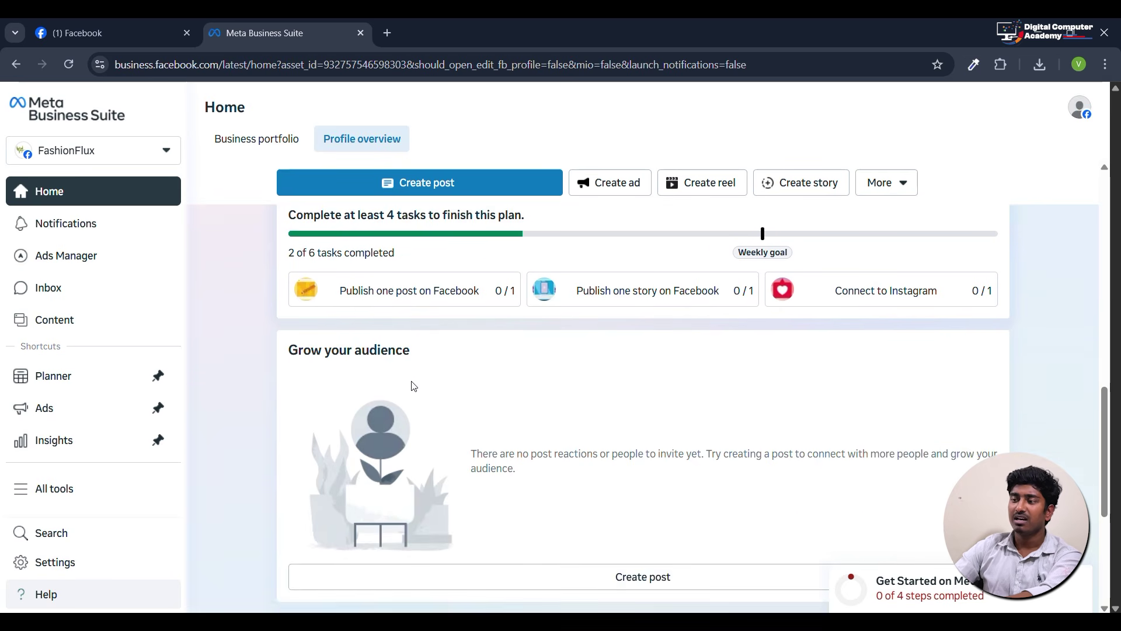
{"action": "scroll", "coordinate": [413, 409], "scroll_direction": "up", "scroll_amount": 3}
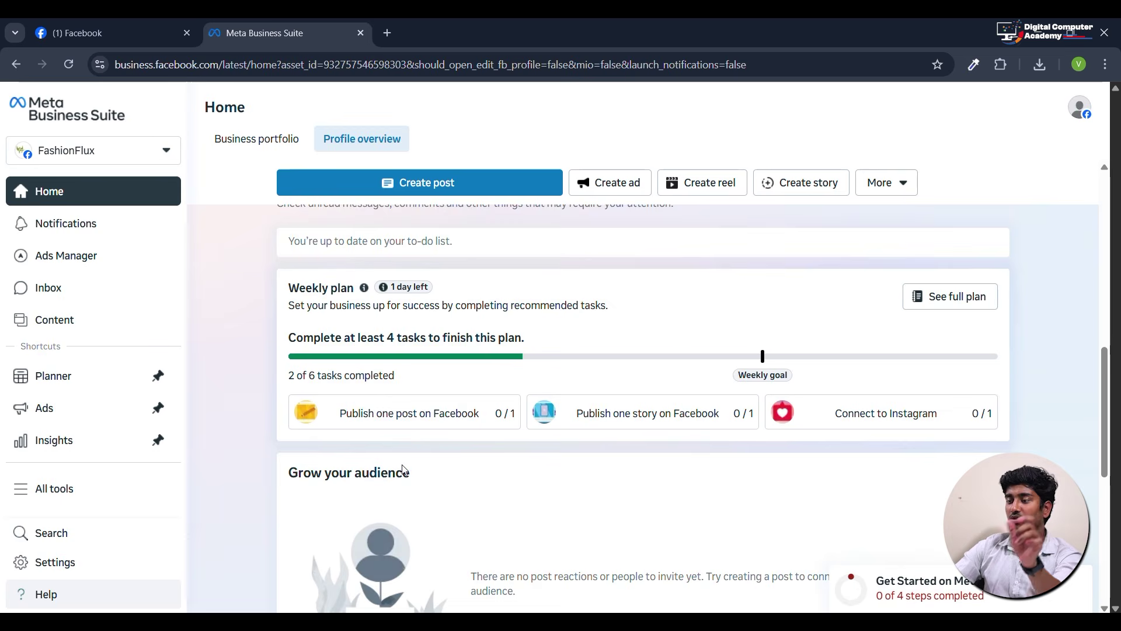
View the Ads Manager options and the Profiles settings, and return to the Business Suite home.
{"action": "left_click", "coordinate": [101, 255]}
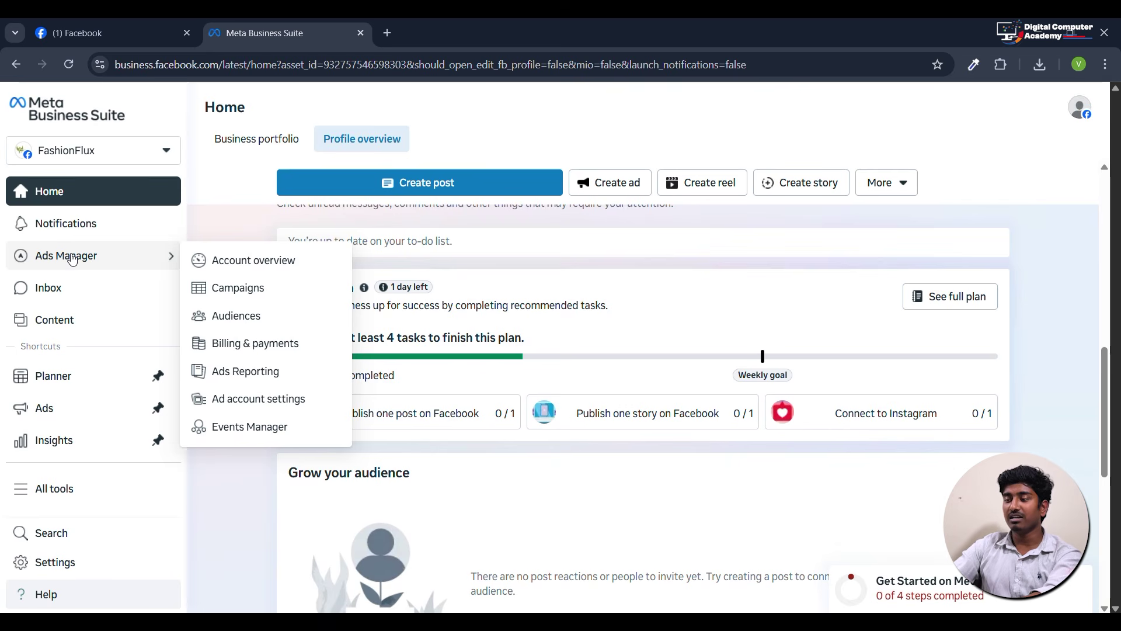
{"action": "left_click", "coordinate": [83, 561]}
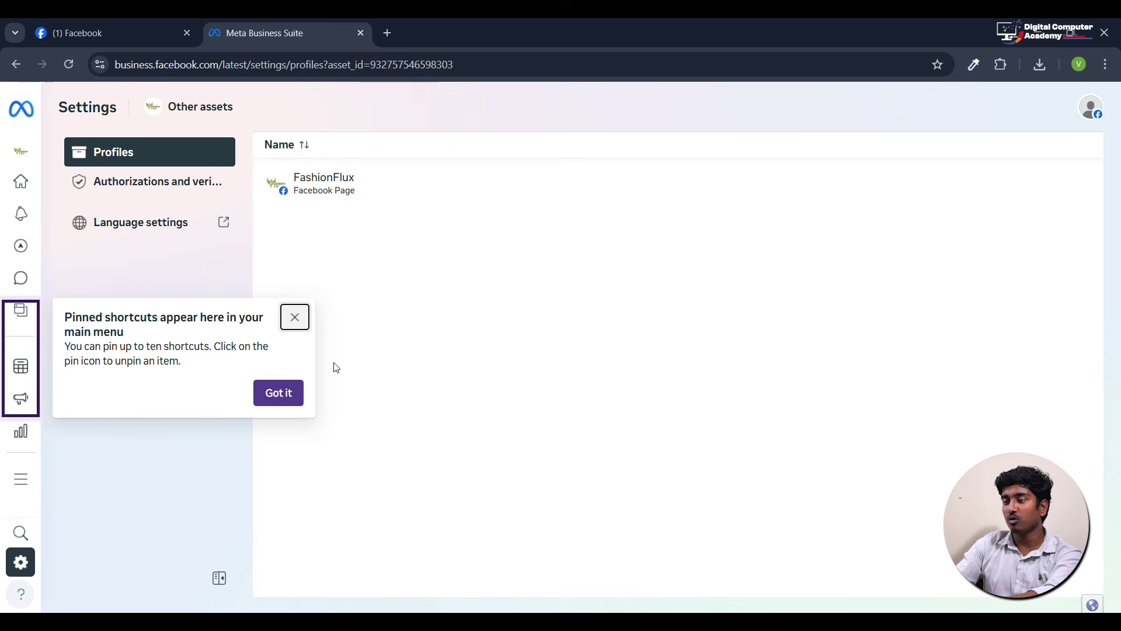
{"action": "left_click", "coordinate": [19, 181]}
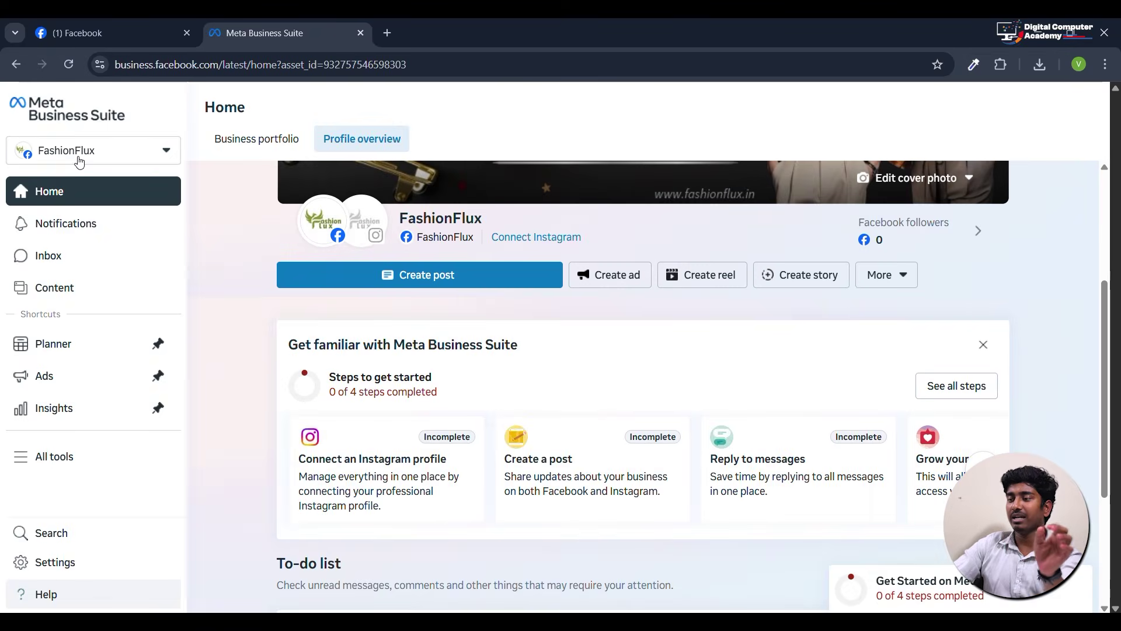
Create a business portfolio named "FashionFlux", filling in the contact's first name, last name and business email from the saved autofill entry.
{"action": "left_click", "coordinate": [80, 155]}
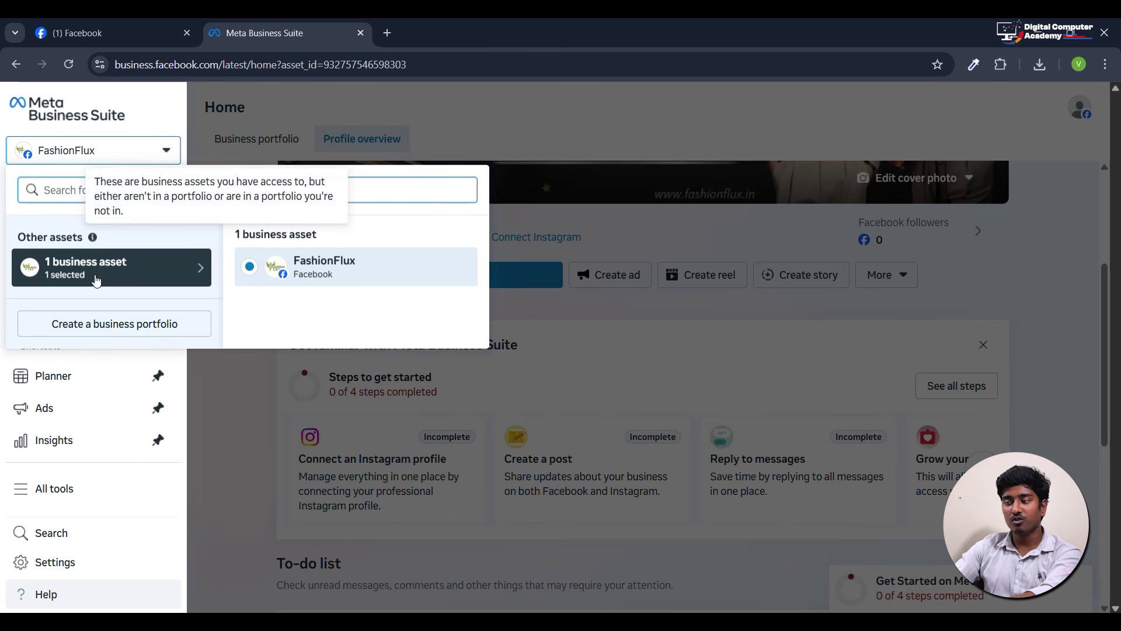
{"action": "left_click", "coordinate": [98, 325]}
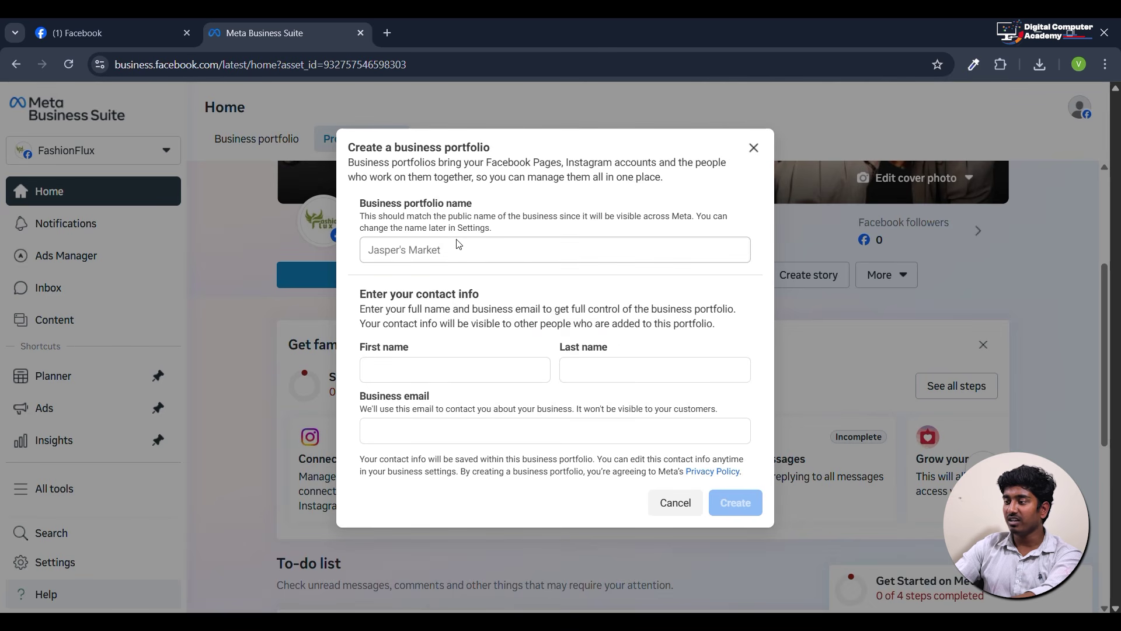
{"action": "left_click", "coordinate": [459, 249]}
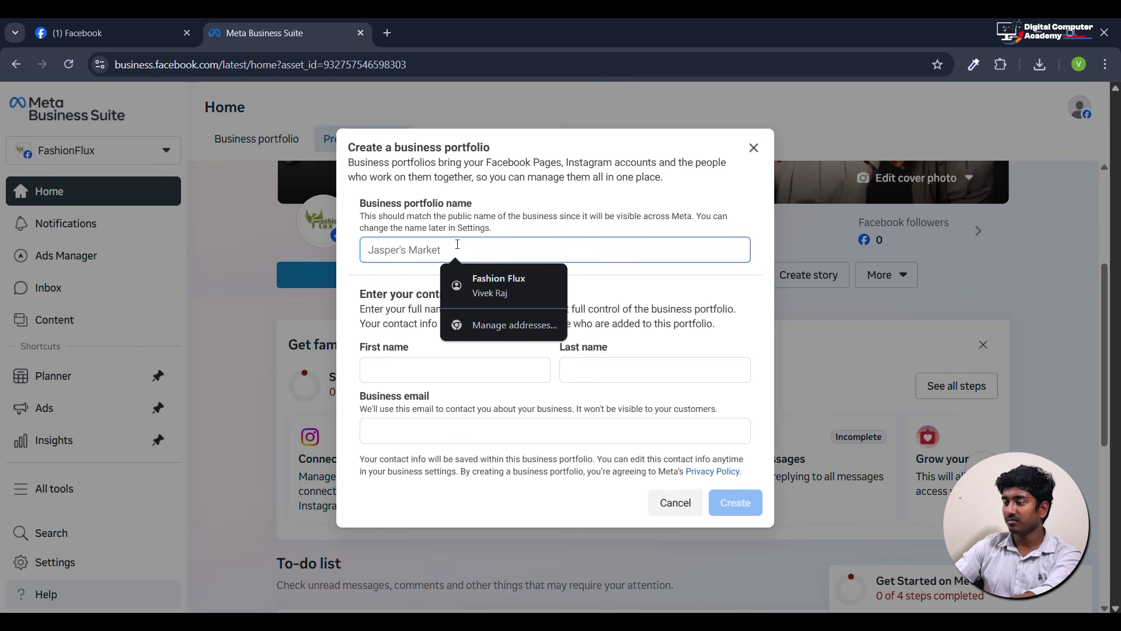
{"action": "left_click", "coordinate": [488, 299]}
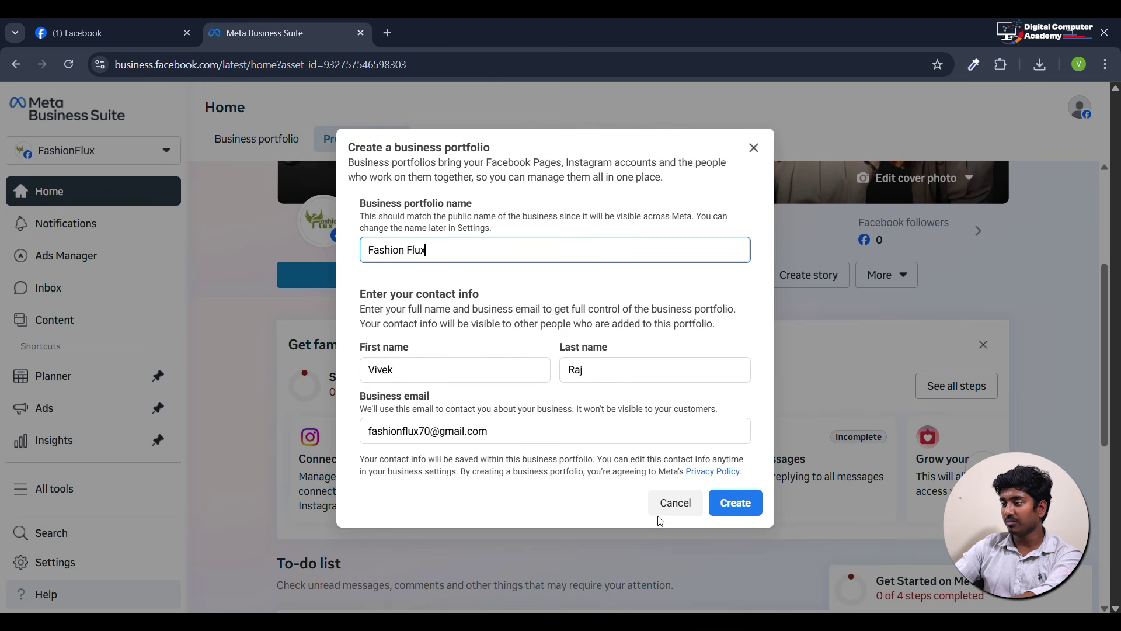
{"action": "left_click", "coordinate": [409, 258]}
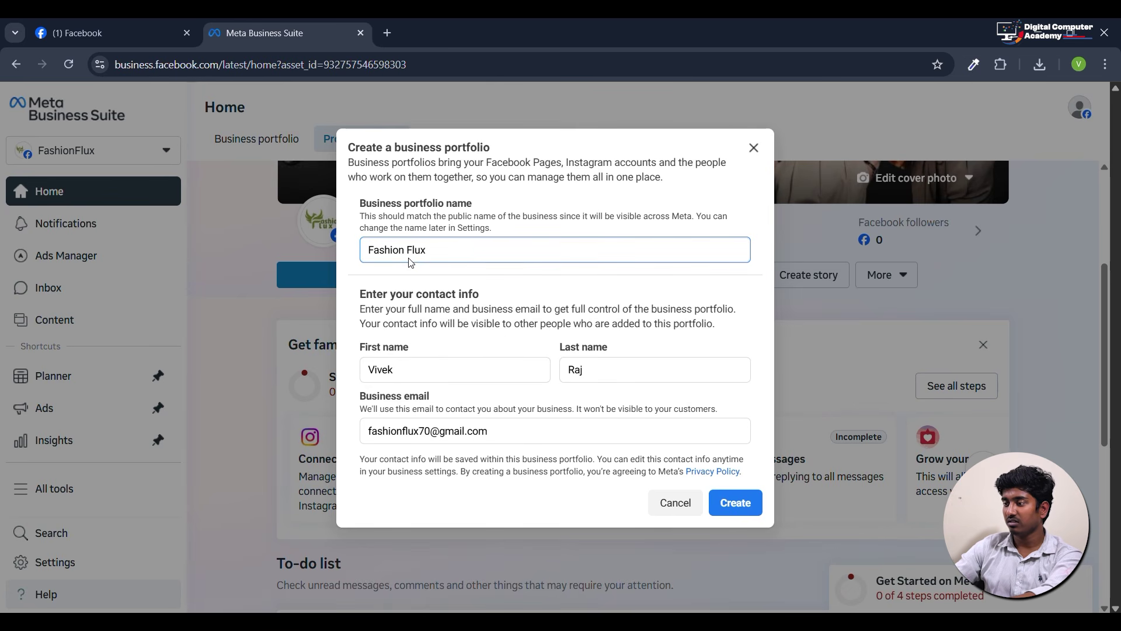
{"action": "left_click", "coordinate": [410, 251]}
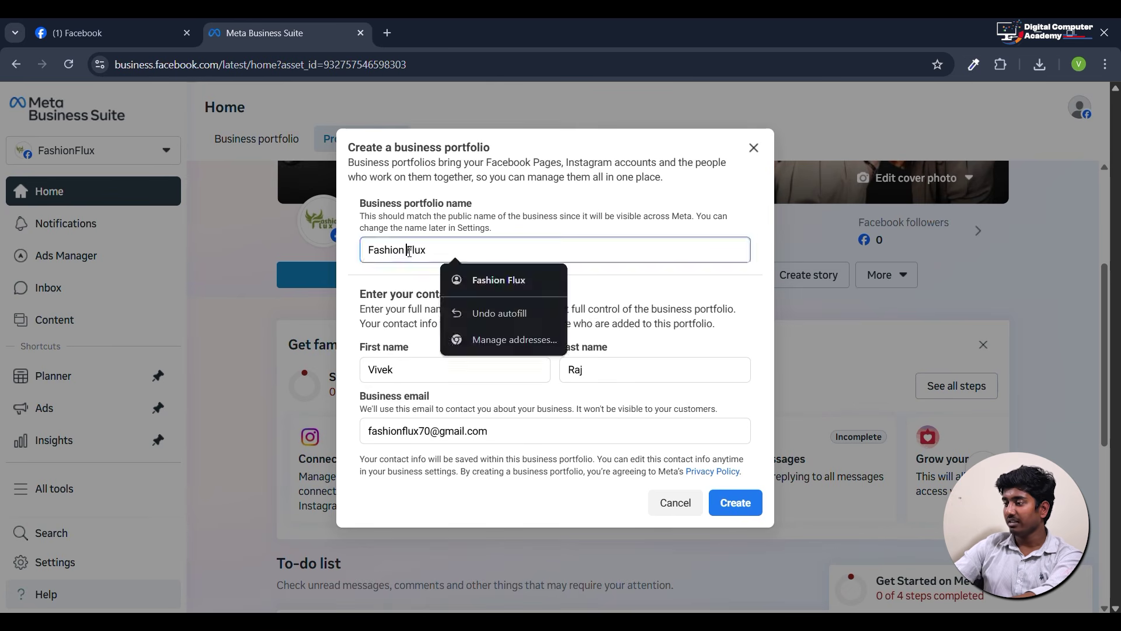
{"action": "key", "text": "BackSpace"}
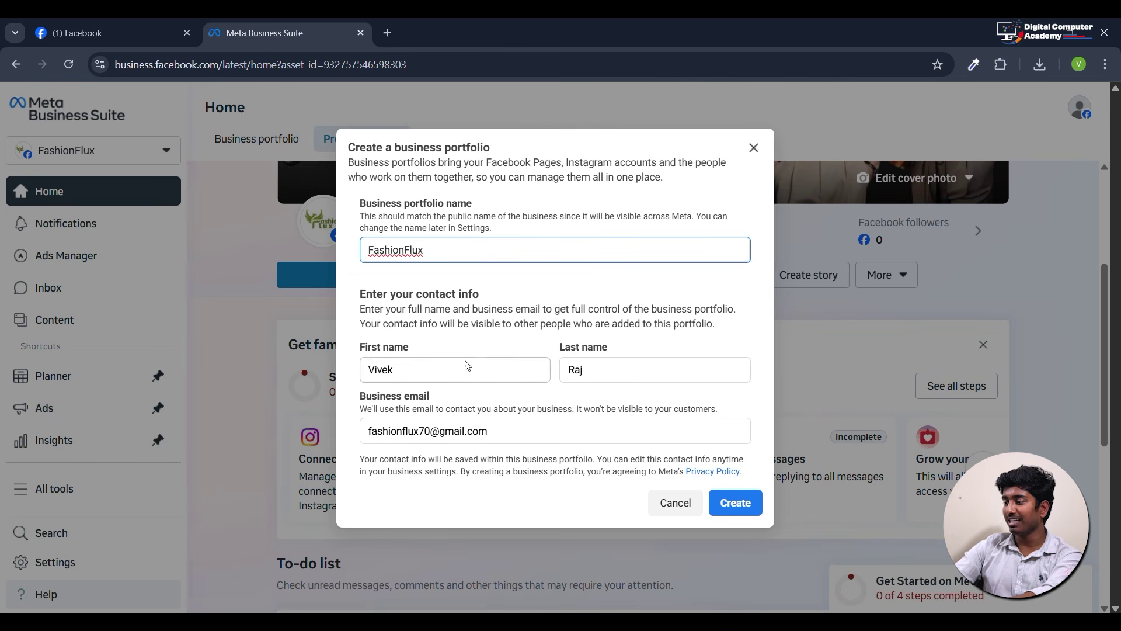
{"action": "key", "text": "Return"}
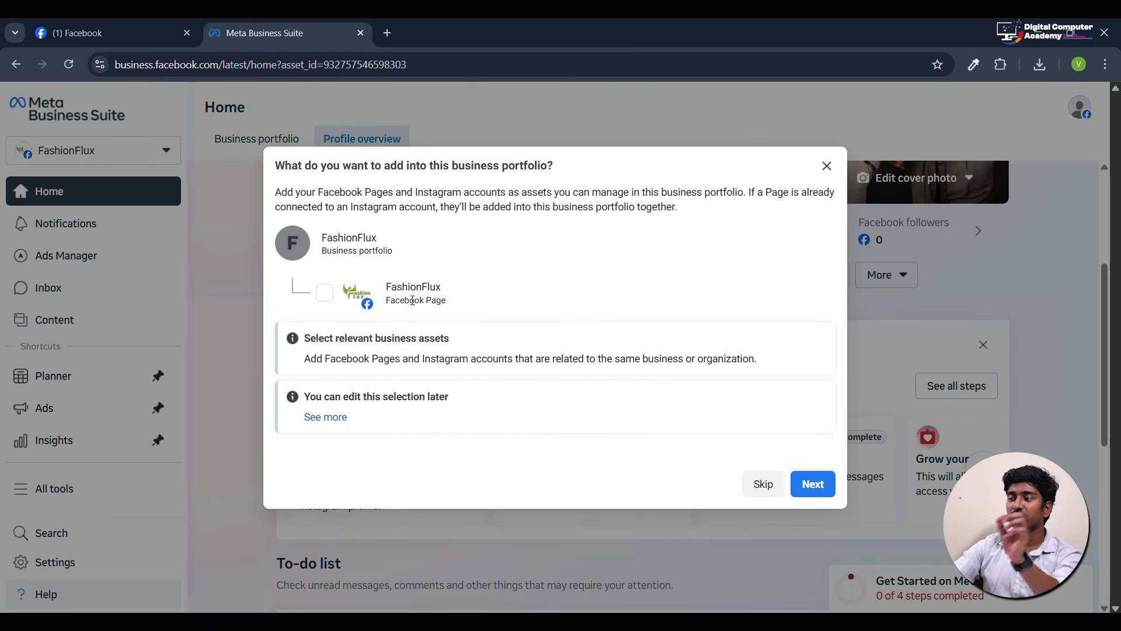
Add the FashionFlux Facebook Page to the new portfolio and continue through the people step without adding anyone else.
{"action": "left_click", "coordinate": [321, 294]}
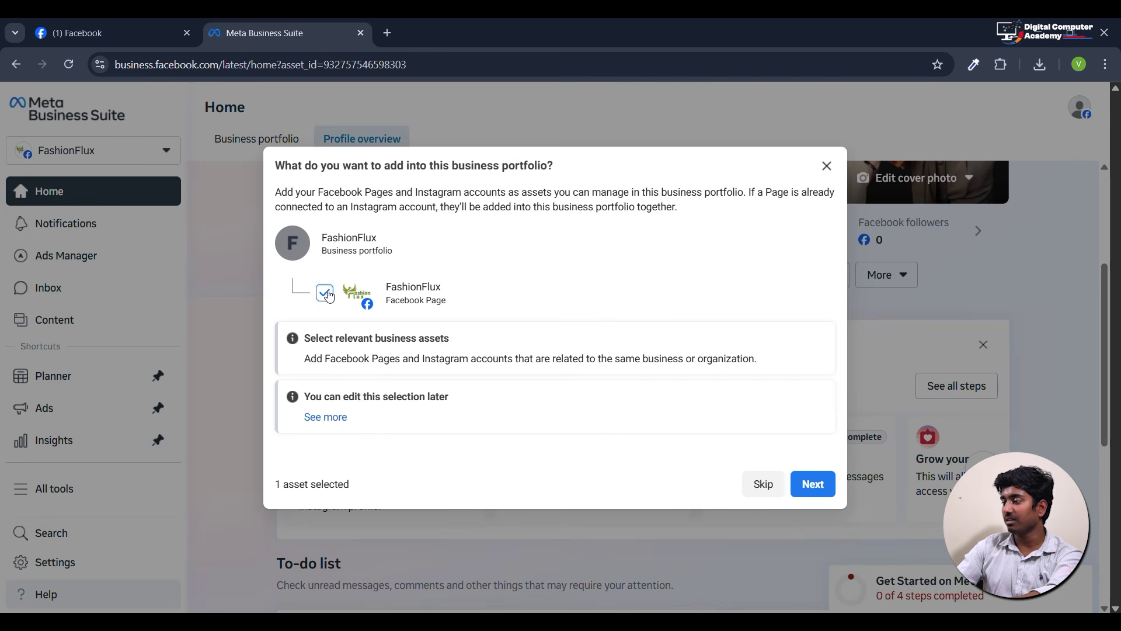
{"action": "left_click", "coordinate": [816, 489]}
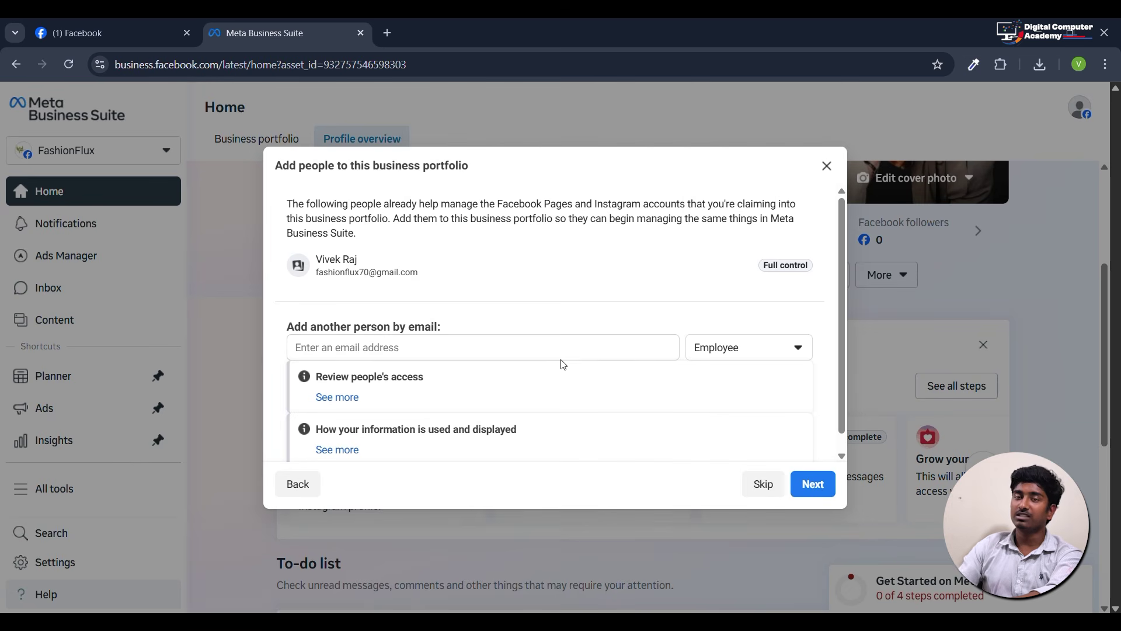
{"action": "scroll", "coordinate": [527, 348], "scroll_direction": "down", "scroll_amount": 1}
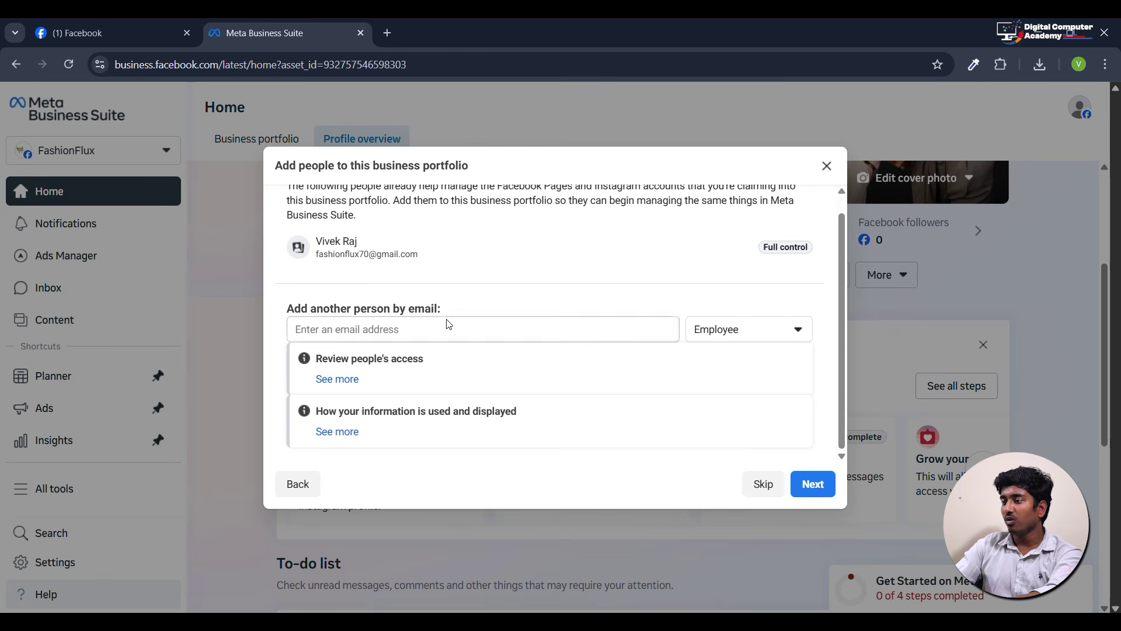
{"action": "scroll", "coordinate": [483, 306], "scroll_direction": "up", "scroll_amount": 1}
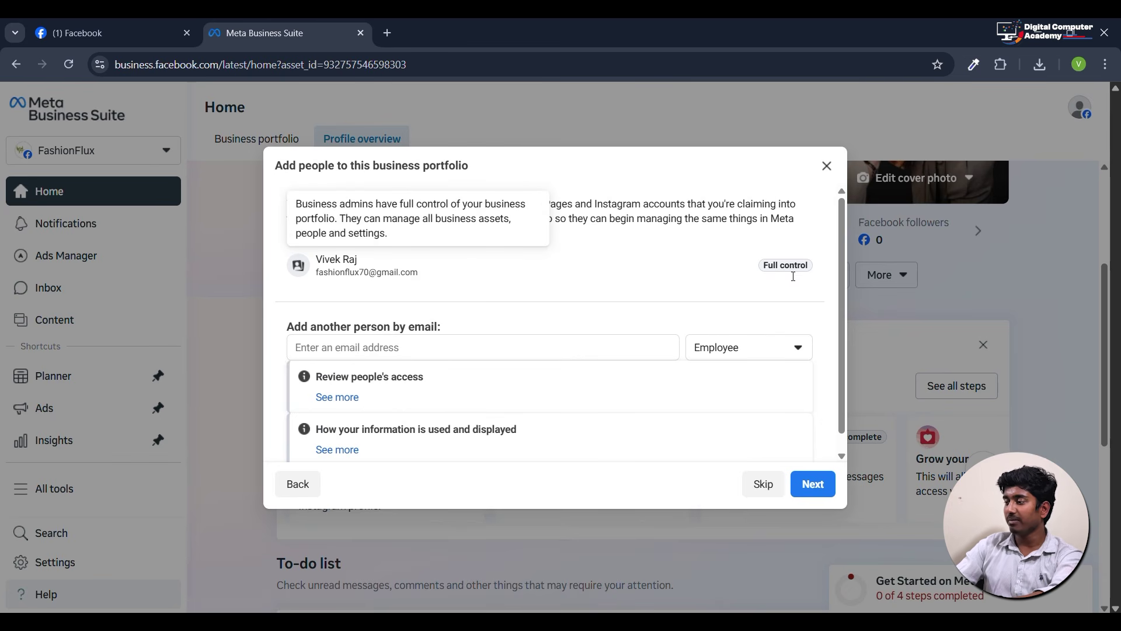
{"action": "left_click", "coordinate": [808, 496]}
{"action": "left_click", "coordinate": [806, 484]}
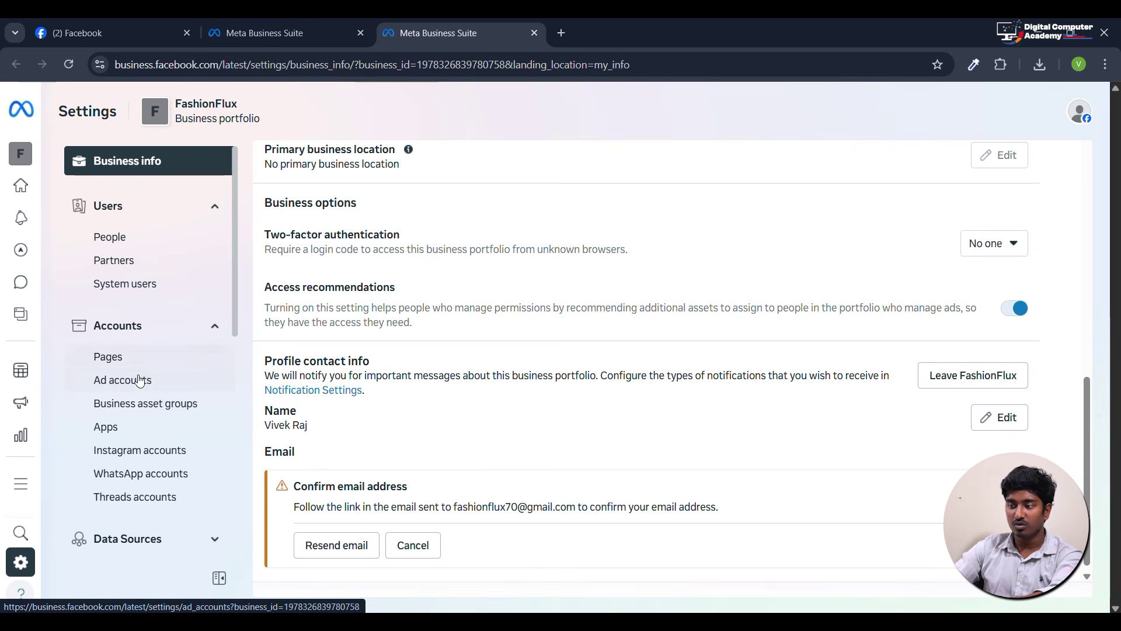
Look through the settings categories of the FashionFlux business portfolio and reveal the main navigation.
{"action": "scroll", "coordinate": [134, 351], "scroll_direction": "down", "scroll_amount": 1}
{"action": "scroll", "coordinate": [139, 380], "scroll_direction": "down", "scroll_amount": 5}
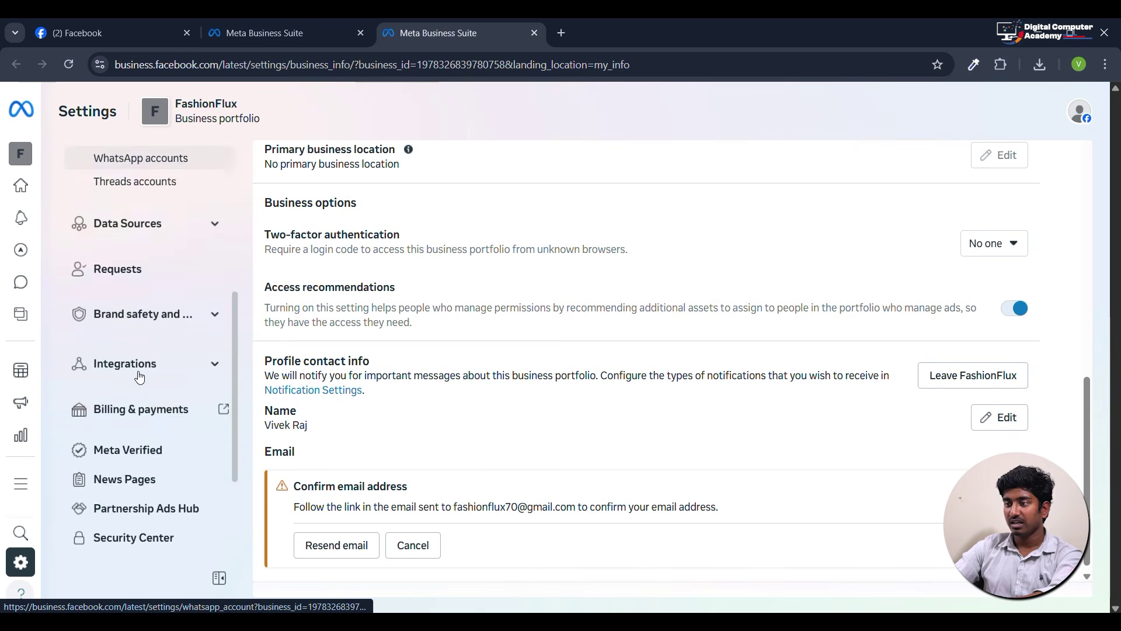
{"action": "mouse_move", "coordinate": [8, 146]}
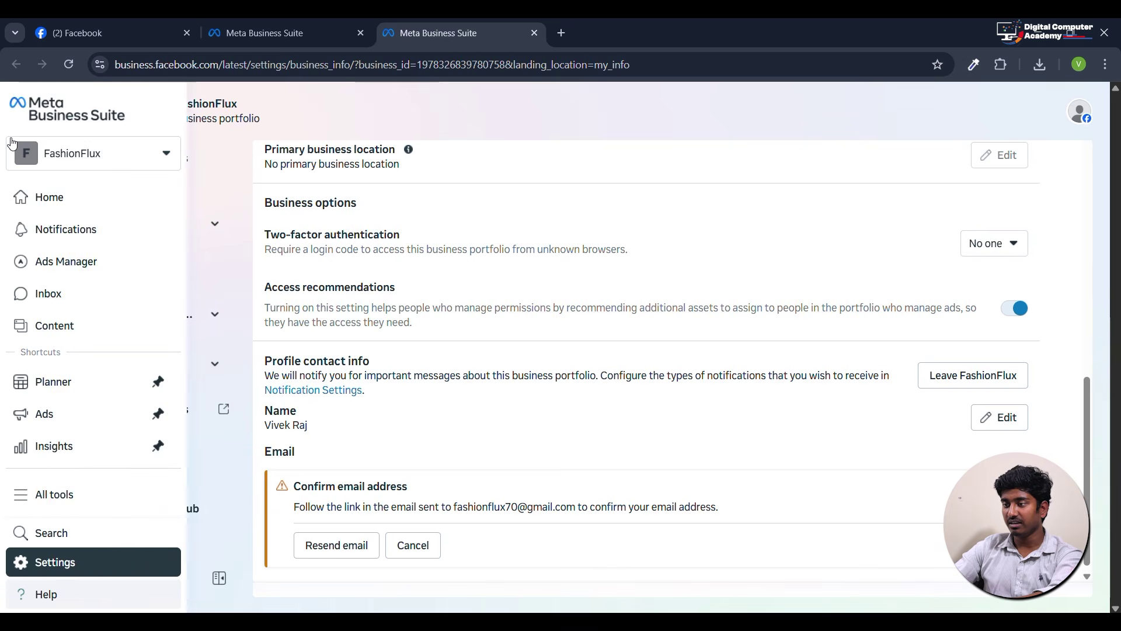
View the business portfolio switcher and the FashionFlux profile overview, and return to the portfolio settings.
{"action": "left_click", "coordinate": [53, 153]}
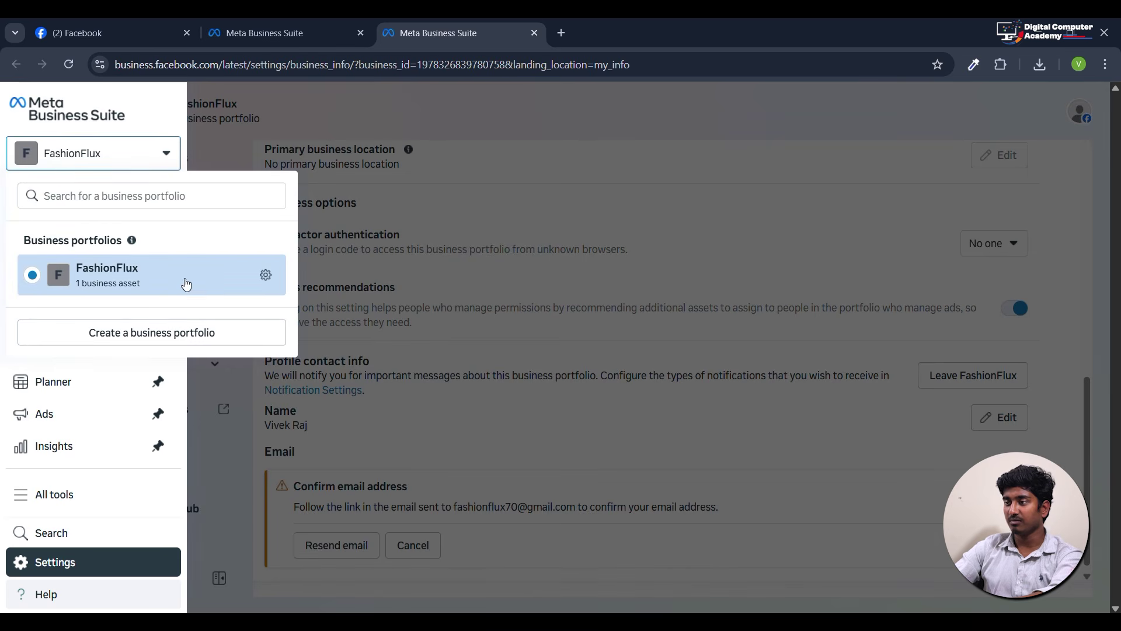
{"action": "left_click", "coordinate": [266, 21]}
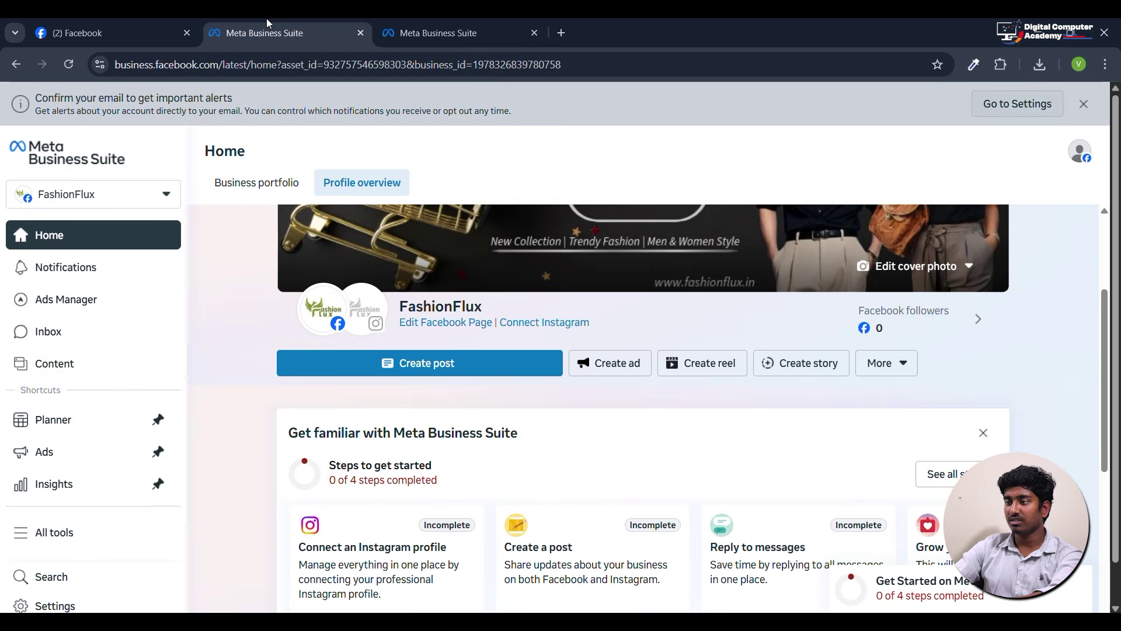
{"action": "left_click", "coordinate": [475, 51]}
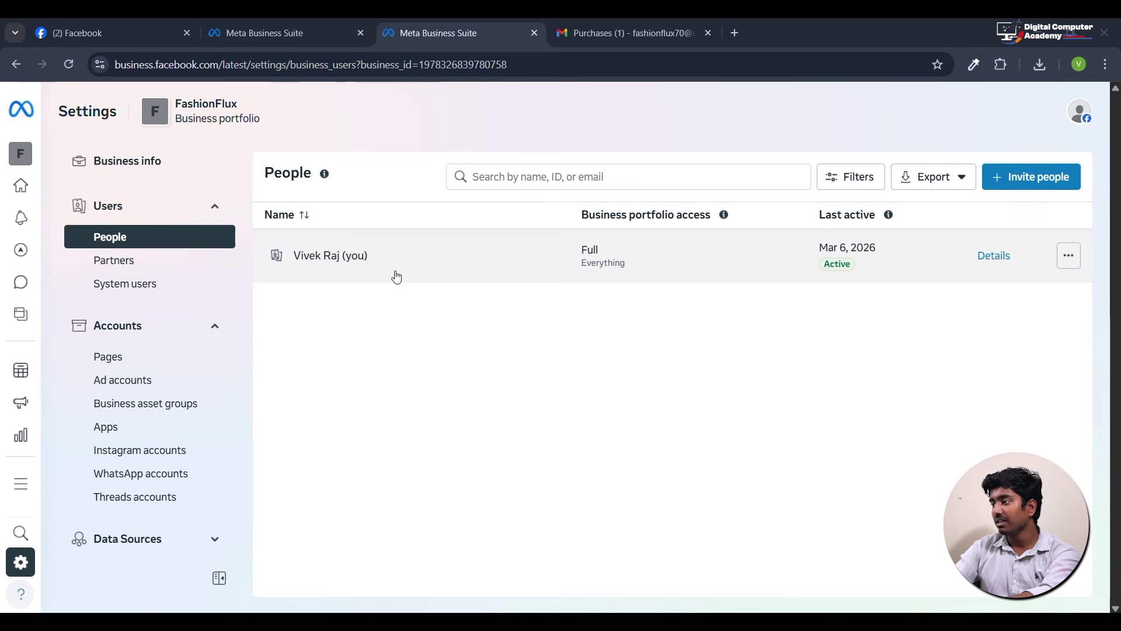
View the form for inviting people to the FashionFlux portfolio, and close it without inviting anyone.
{"action": "left_click", "coordinate": [1029, 176]}
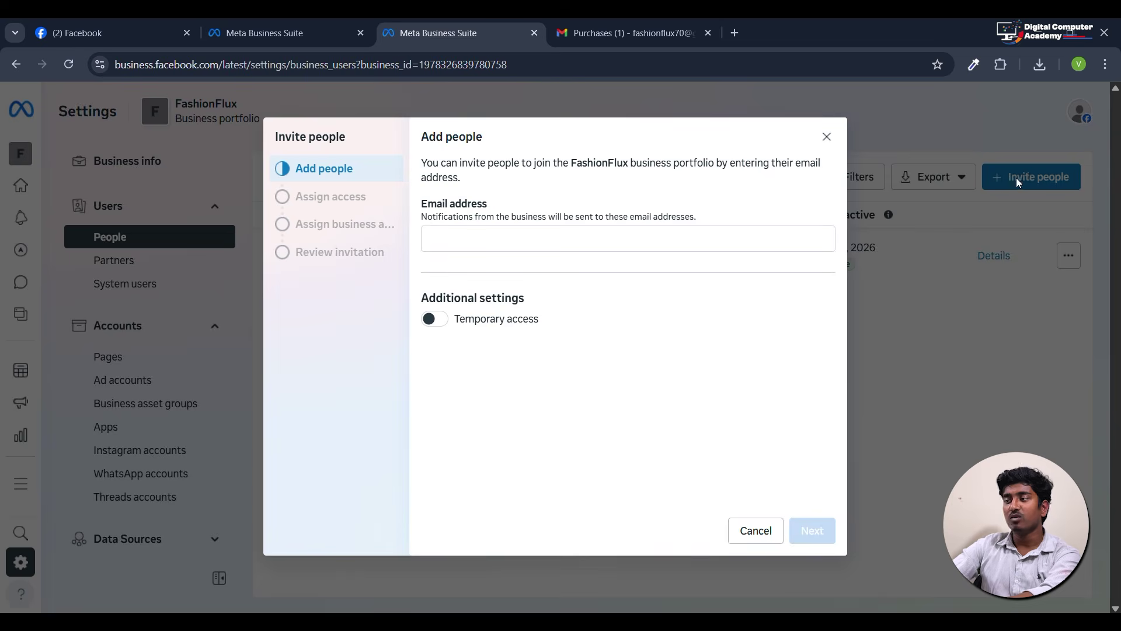
{"action": "left_click", "coordinate": [489, 238]}
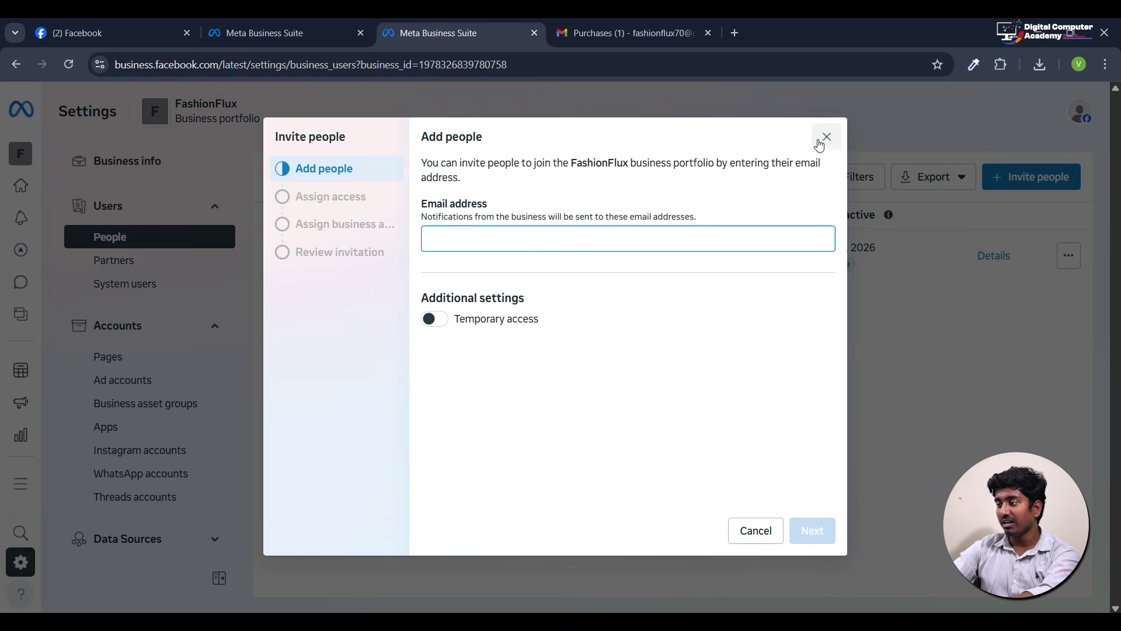
{"action": "left_click", "coordinate": [825, 139]}
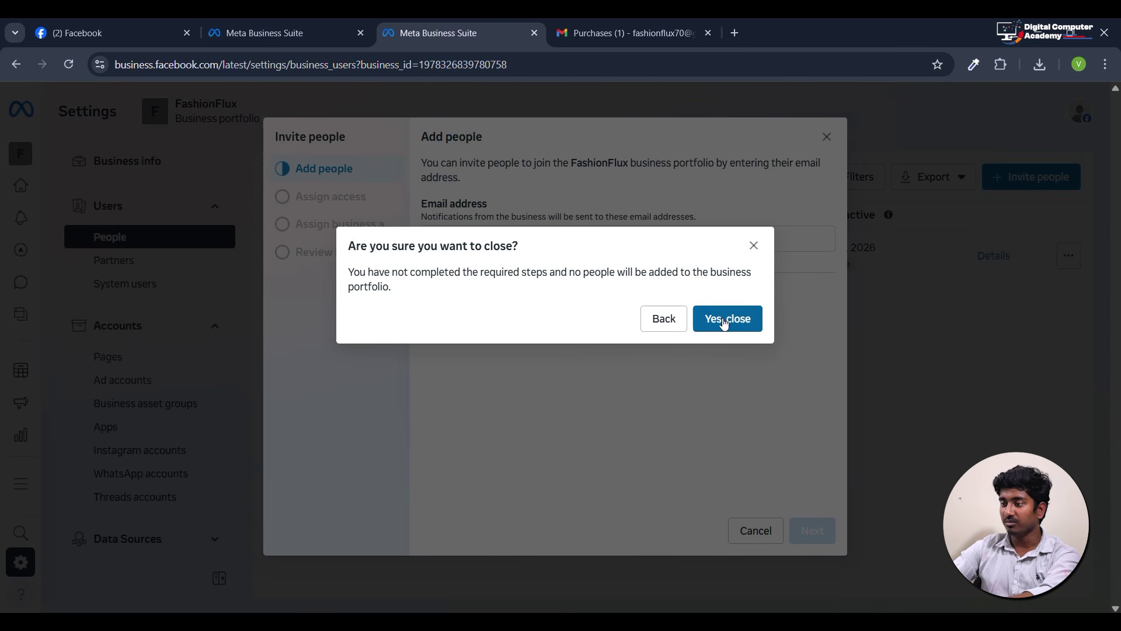
{"action": "left_click", "coordinate": [724, 319]}
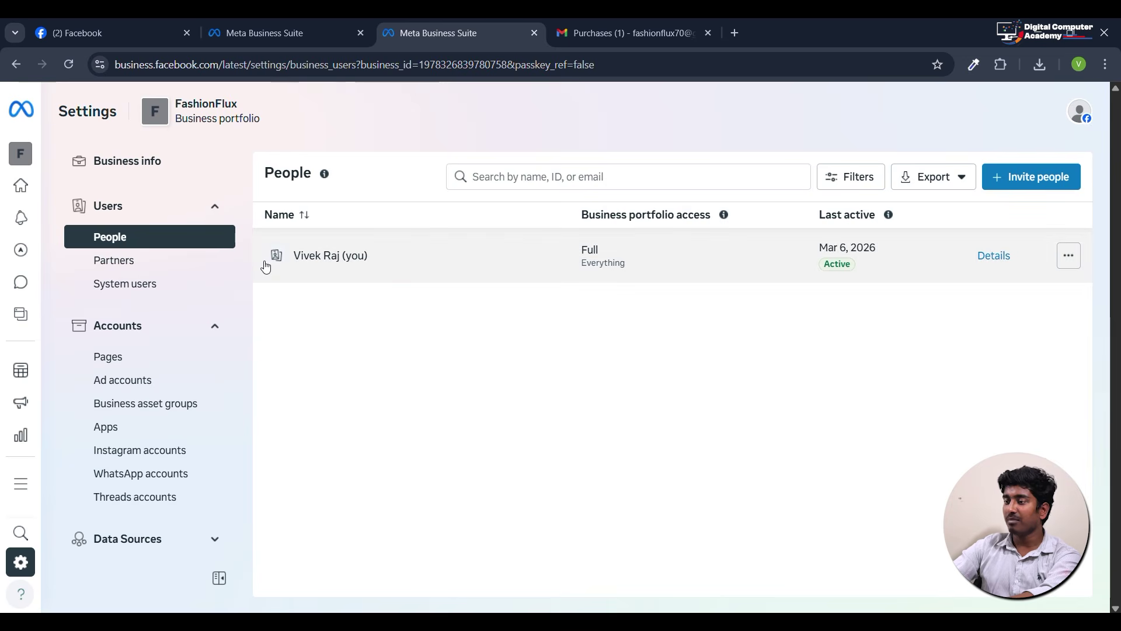
Examine the Partners, System users and Pages settings, including the options for adding a partner or a Facebook Page.
{"action": "left_click", "coordinate": [148, 260]}
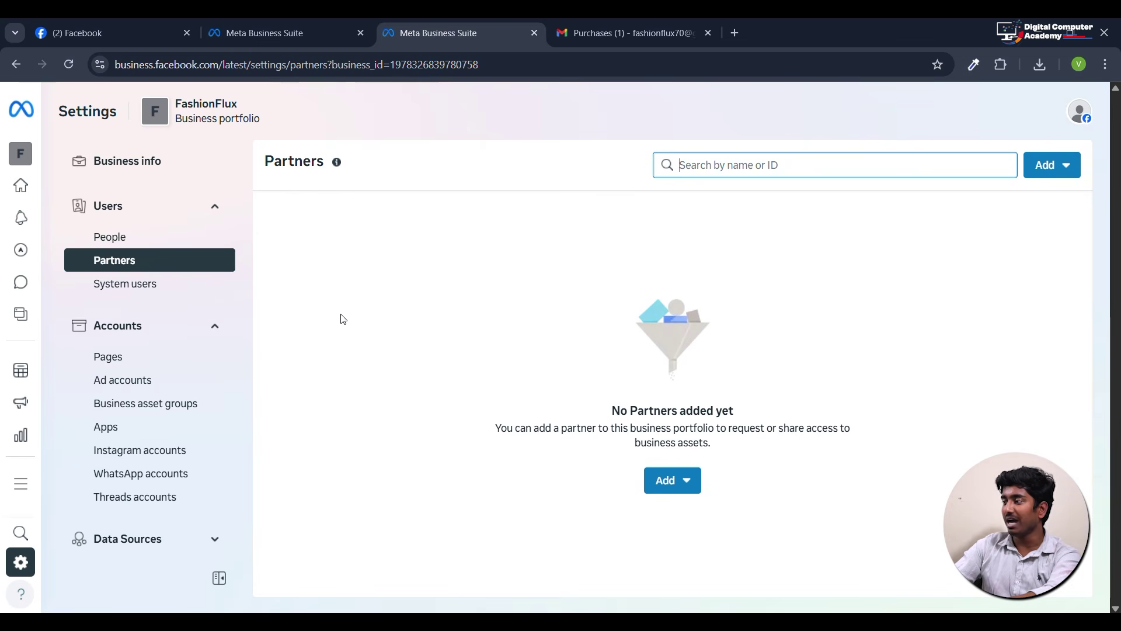
{"action": "left_click", "coordinate": [1075, 179]}
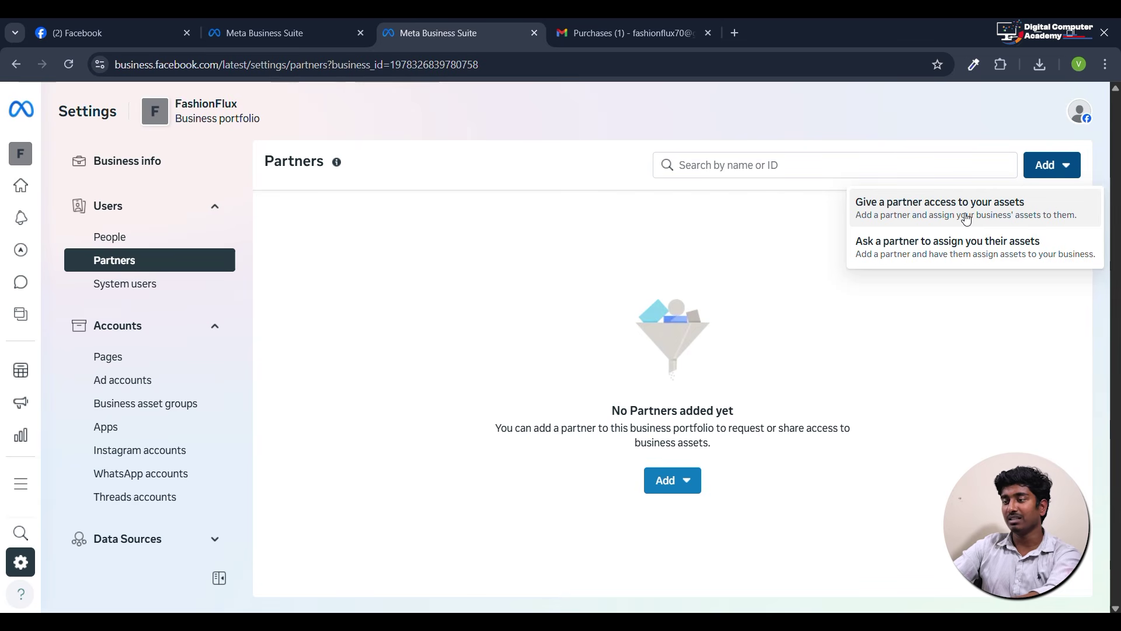
{"action": "left_click", "coordinate": [162, 288]}
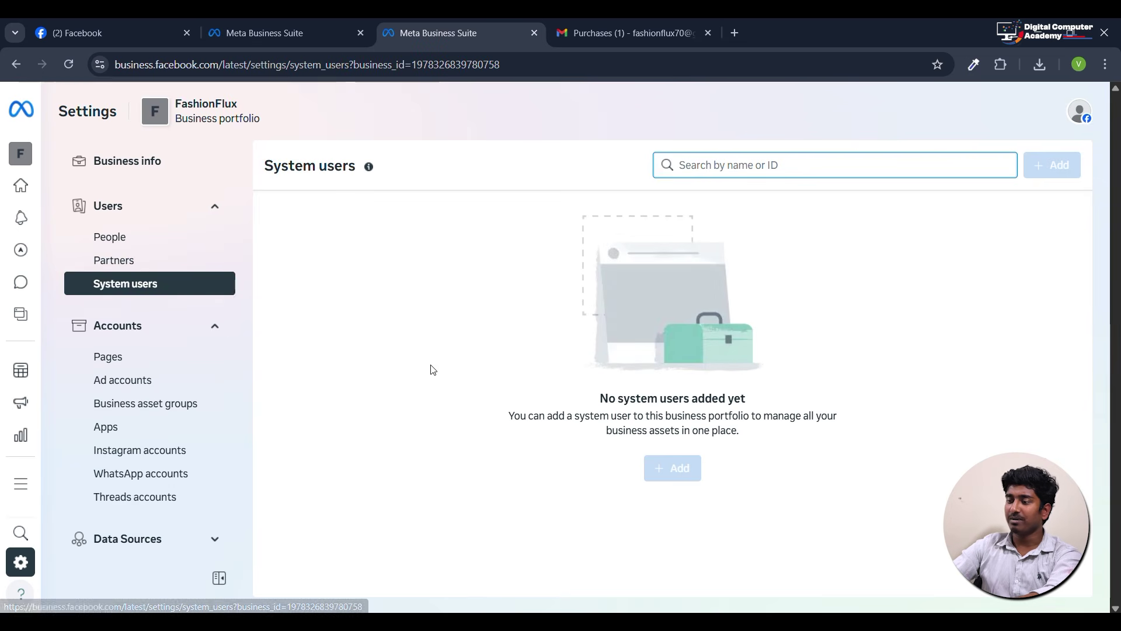
{"action": "left_click", "coordinate": [124, 356]}
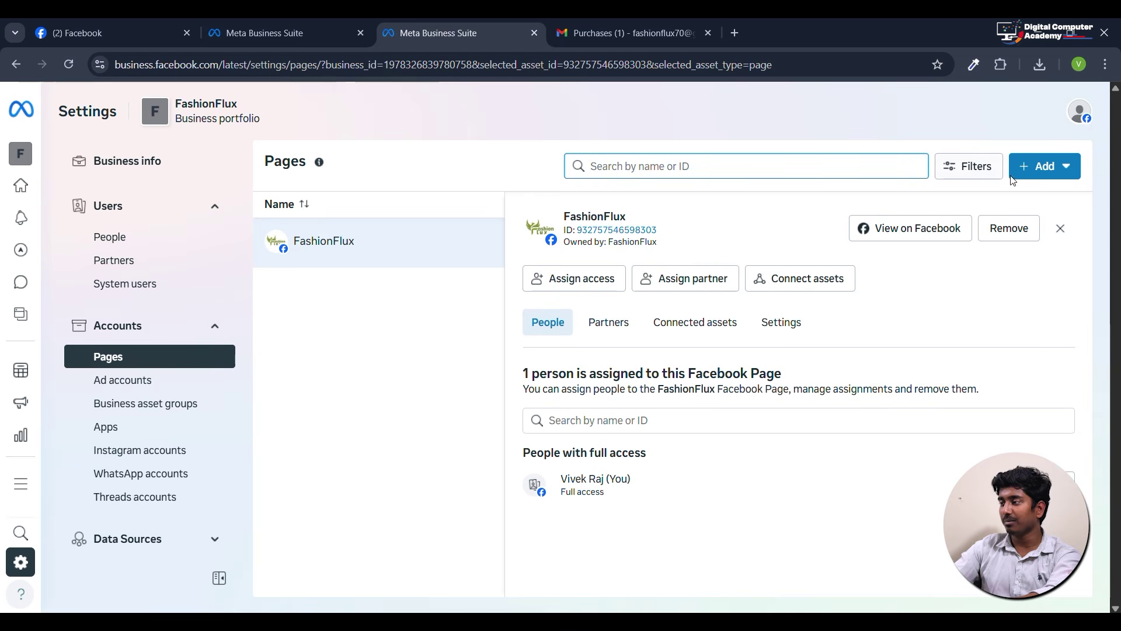
{"action": "left_click", "coordinate": [1057, 174]}
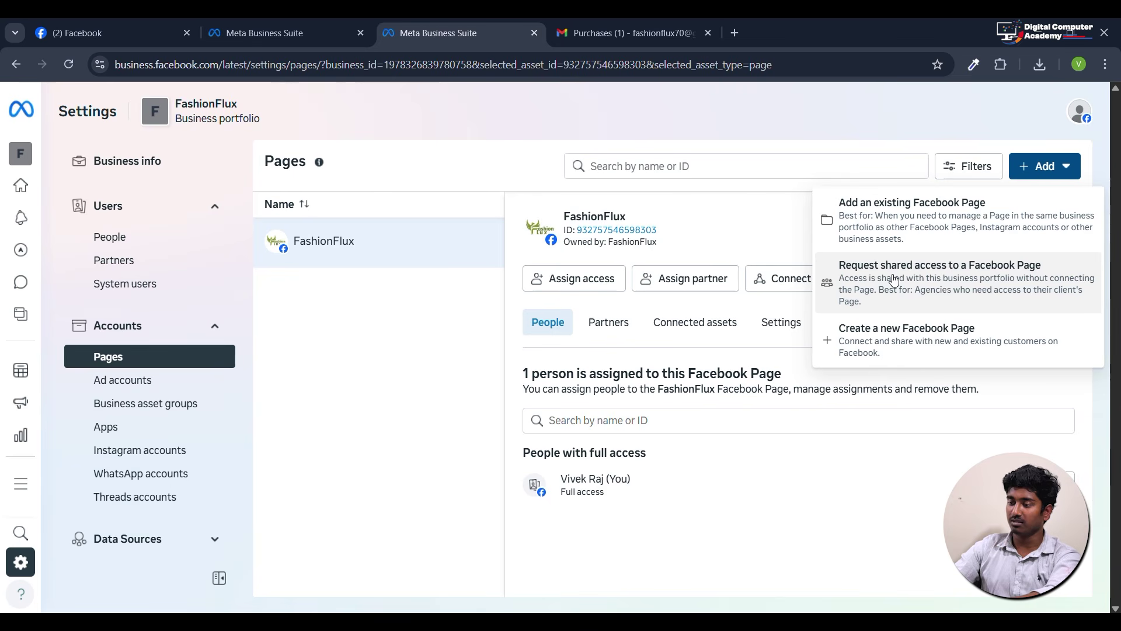
{"action": "left_click", "coordinate": [720, 473]}
Examine the Billing & payments accounts, payment methods and payment activity of the FashionFlux portfolio, and return to its settings.
{"action": "scroll", "coordinate": [160, 403], "scroll_direction": "down", "scroll_amount": 5}
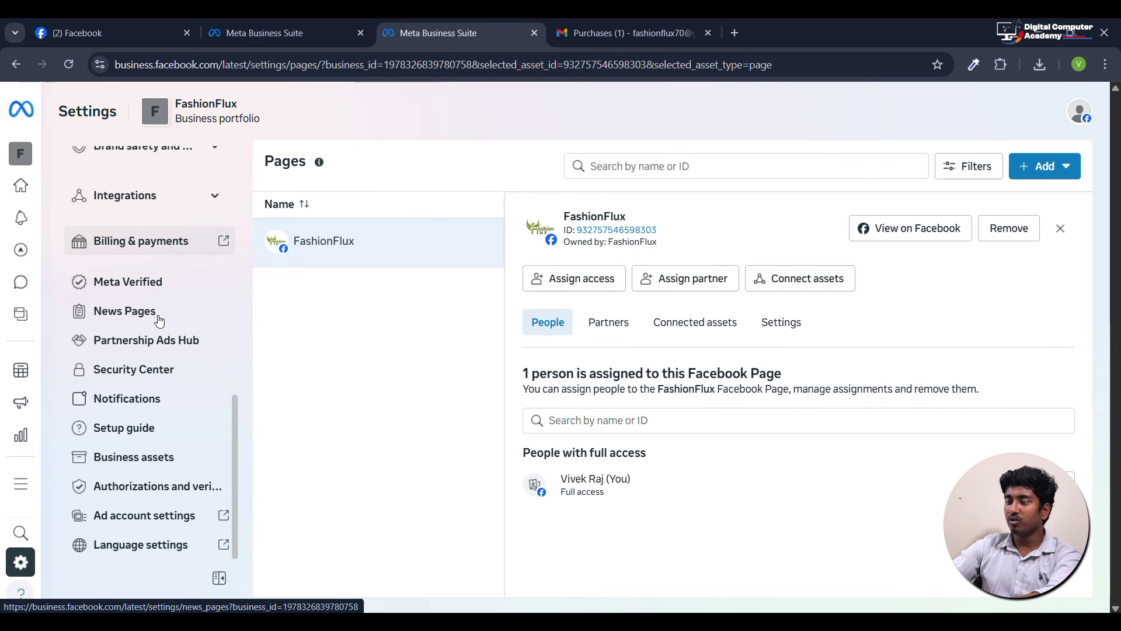
{"action": "scroll", "coordinate": [158, 310], "scroll_direction": "up", "scroll_amount": 2}
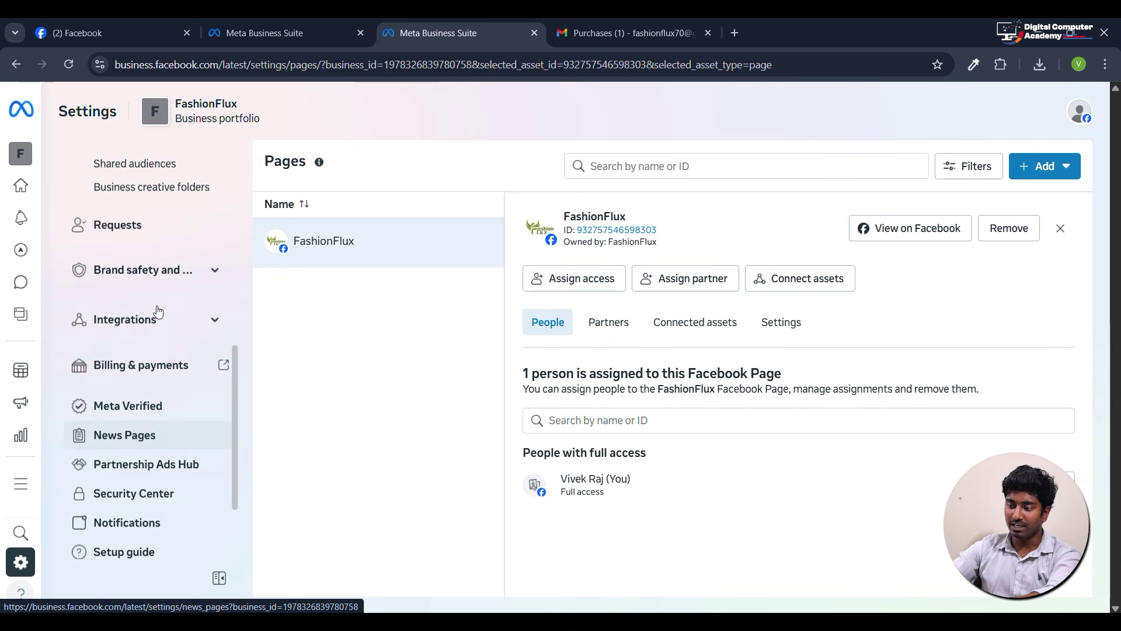
{"action": "scroll", "coordinate": [147, 348], "scroll_direction": "down", "scroll_amount": 2}
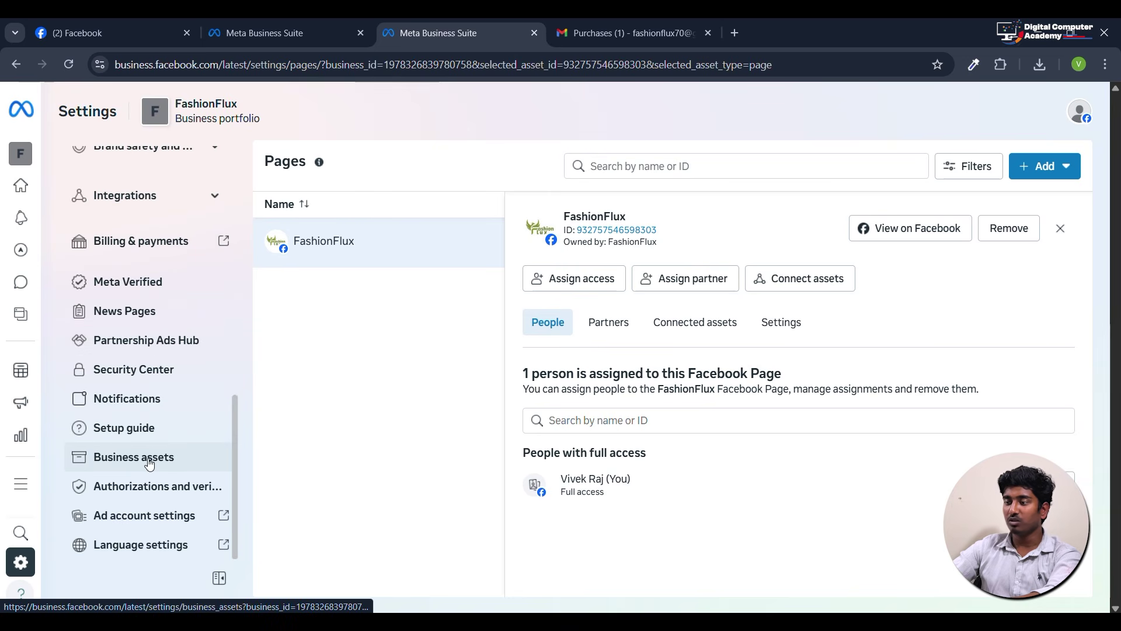
{"action": "scroll", "coordinate": [150, 463], "scroll_direction": "up", "scroll_amount": 2}
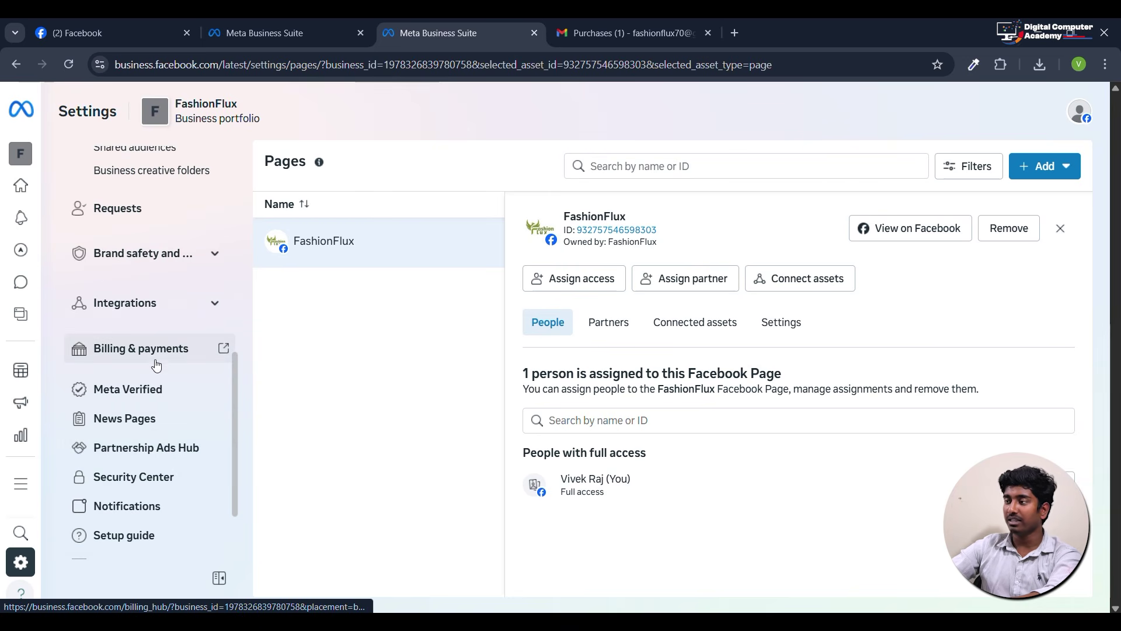
{"action": "left_click", "coordinate": [156, 355]}
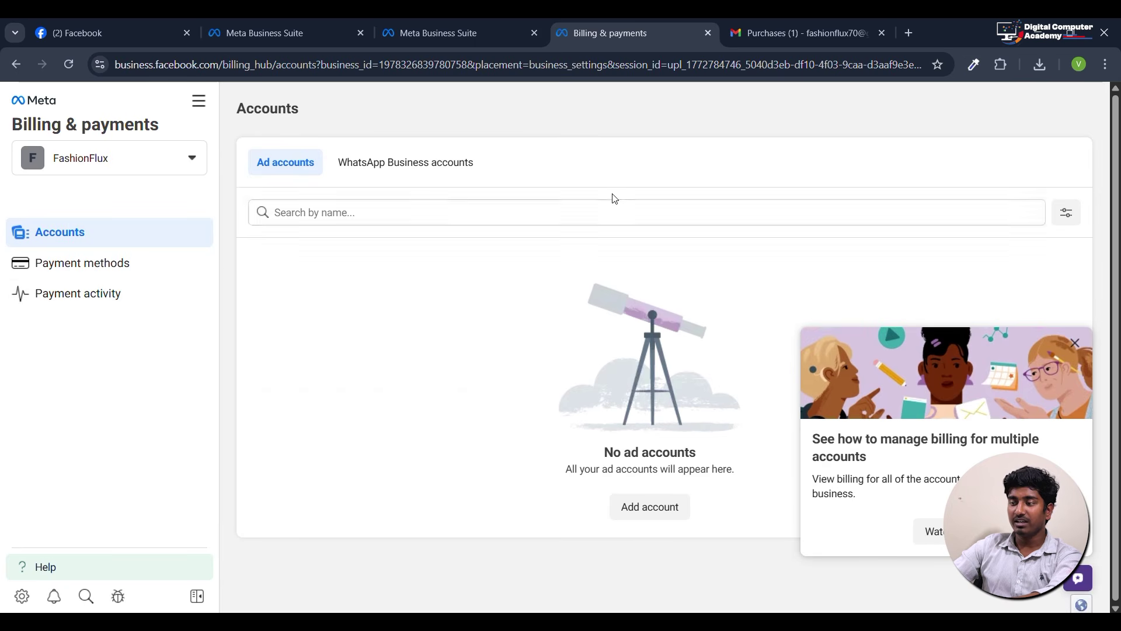
{"action": "left_click", "coordinate": [91, 278]}
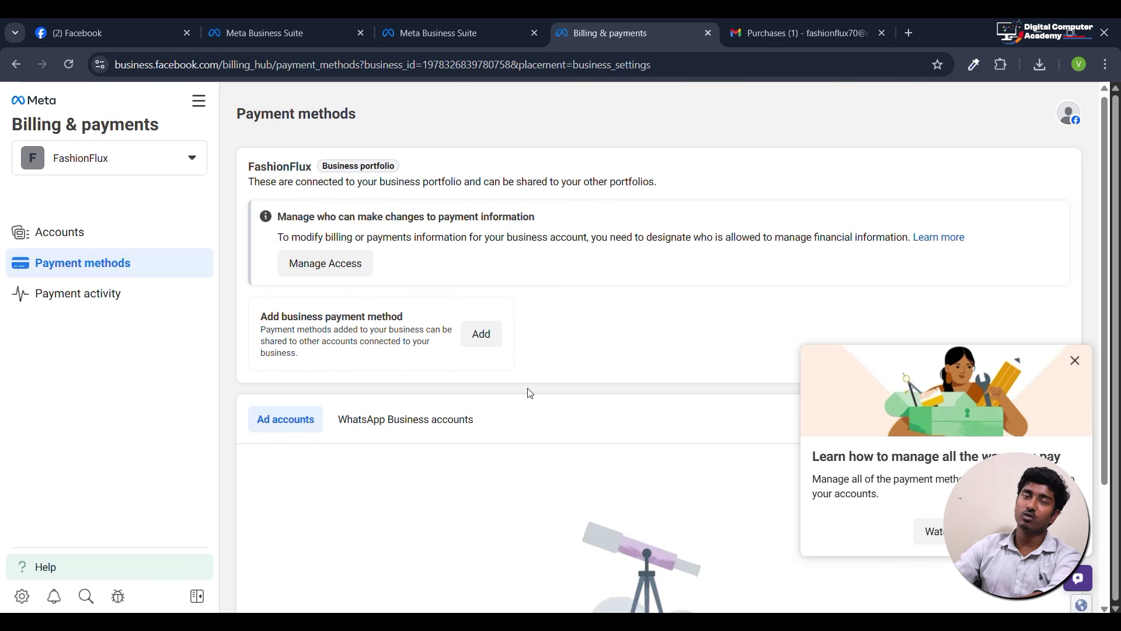
{"action": "scroll", "coordinate": [532, 392], "scroll_direction": "down", "scroll_amount": 1}
{"action": "scroll", "coordinate": [540, 393], "scroll_direction": "down", "scroll_amount": 1}
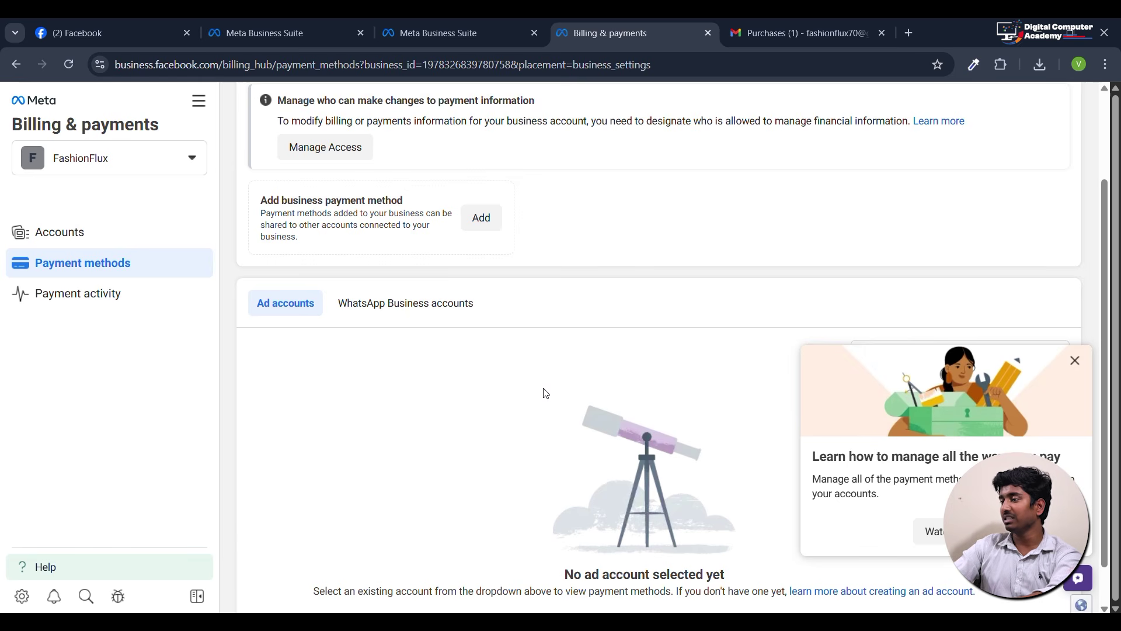
{"action": "left_click", "coordinate": [111, 292]}
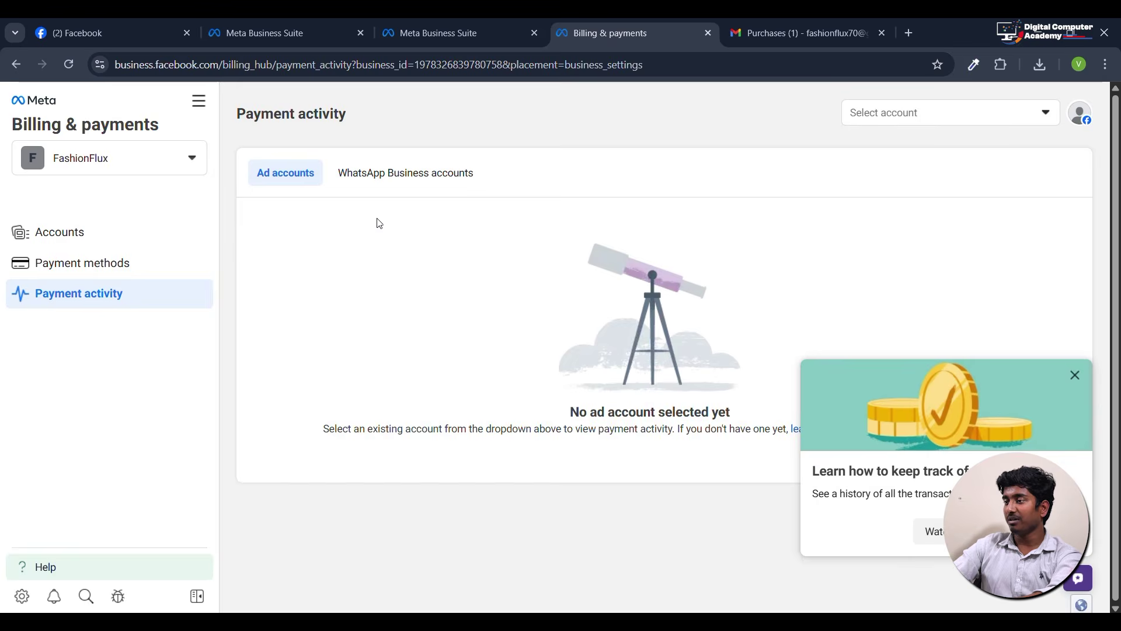
{"action": "left_click", "coordinate": [438, 26]}
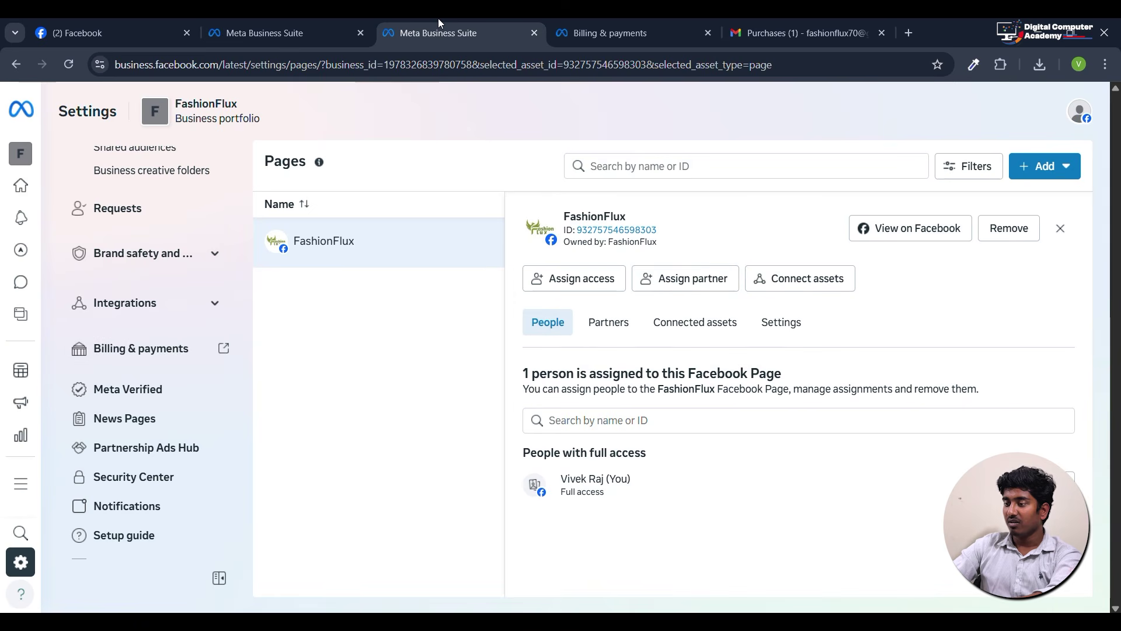
Open the Domains settings under Brand safety and suitability for the Sportsouls business portfolio.
{"action": "scroll", "coordinate": [181, 374], "scroll_direction": "up", "scroll_amount": 3}
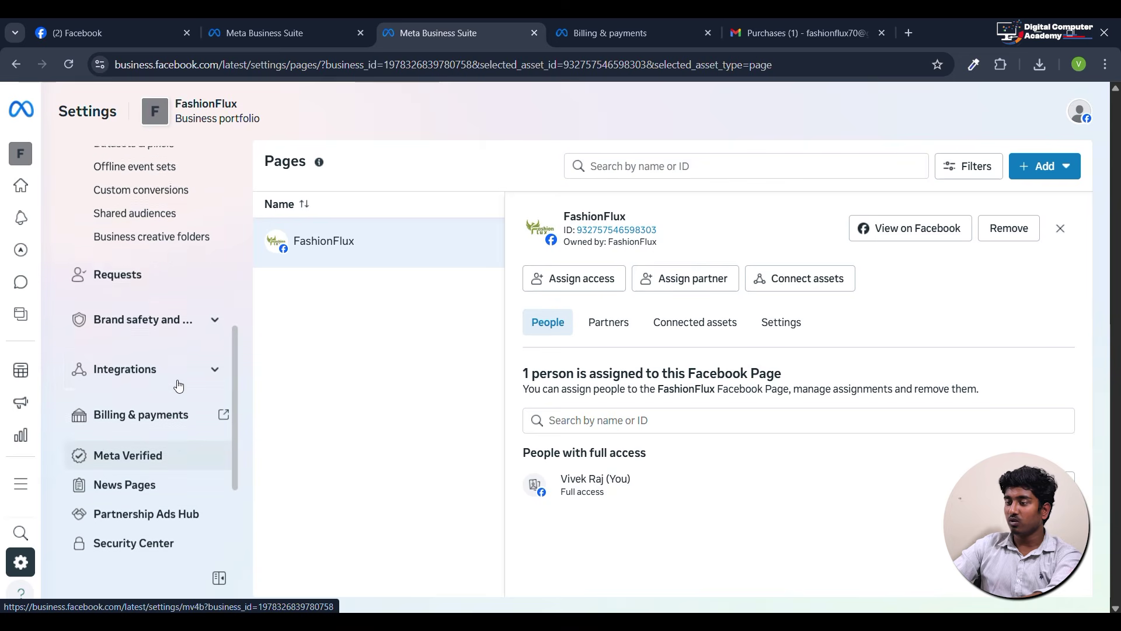
{"action": "left_click", "coordinate": [191, 340]}
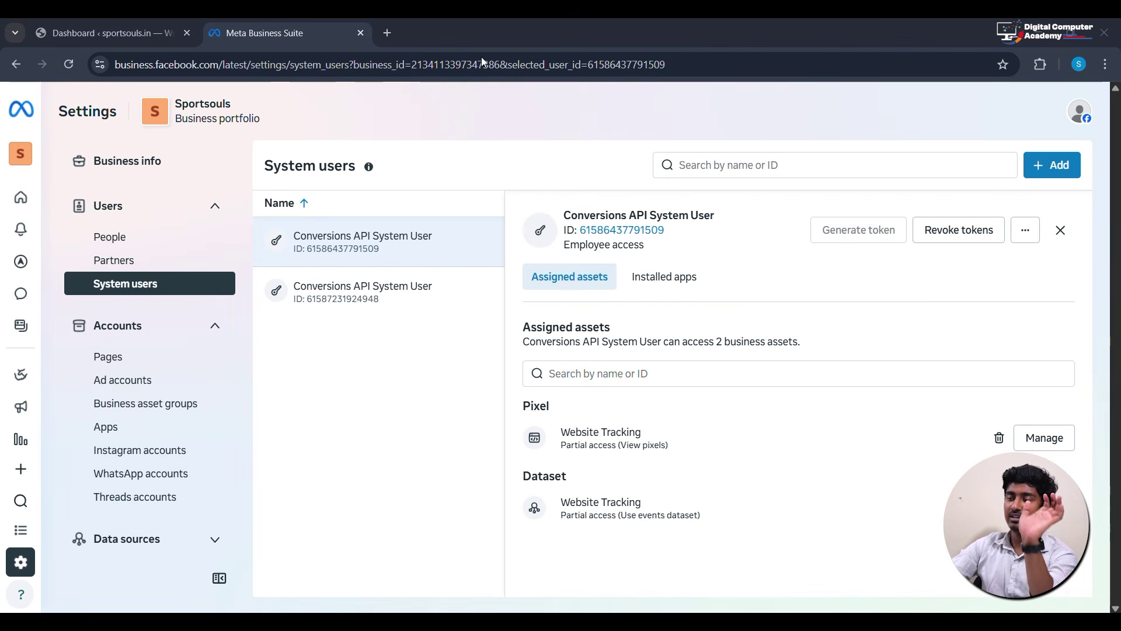
{"action": "scroll", "coordinate": [102, 349], "scroll_direction": "down", "scroll_amount": 5}
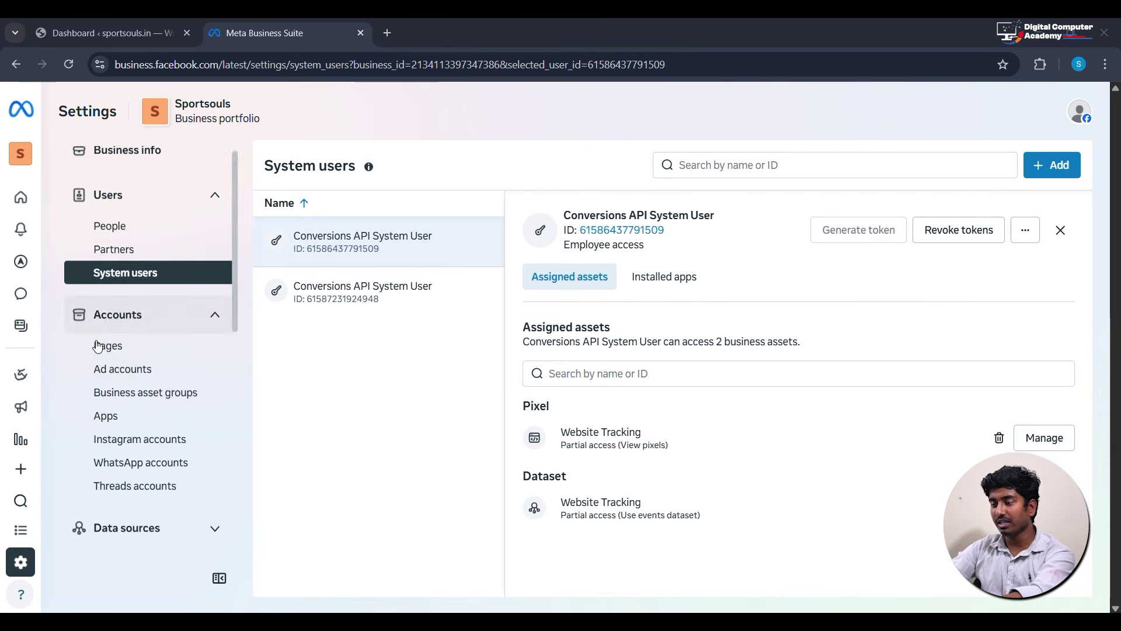
{"action": "scroll", "coordinate": [106, 353], "scroll_direction": "down", "scroll_amount": 1}
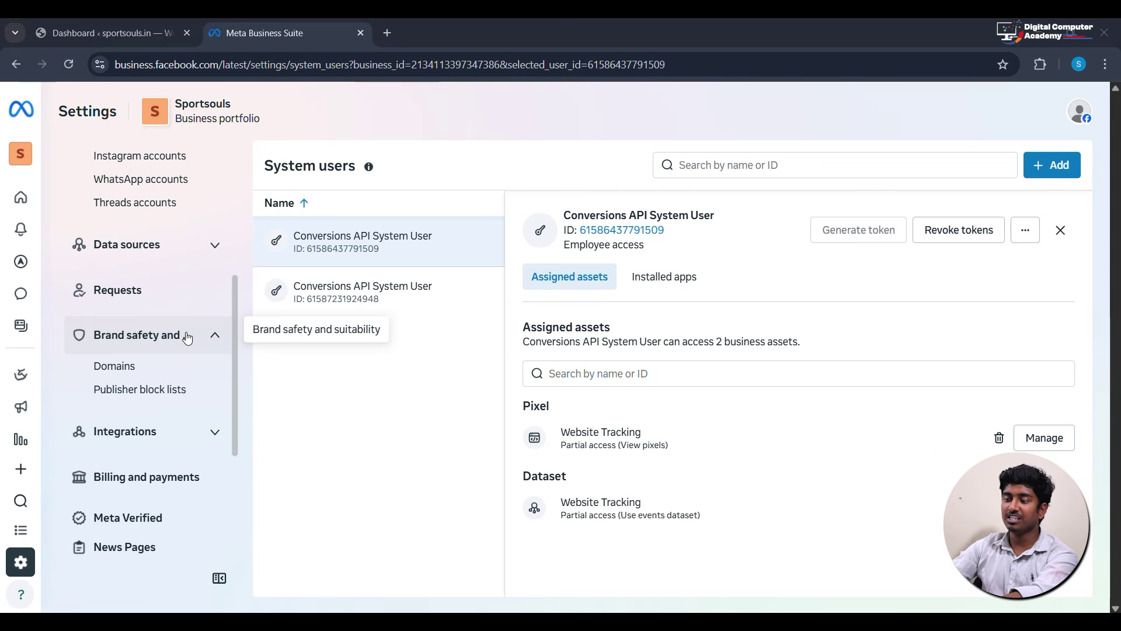
{"action": "left_click", "coordinate": [166, 369]}
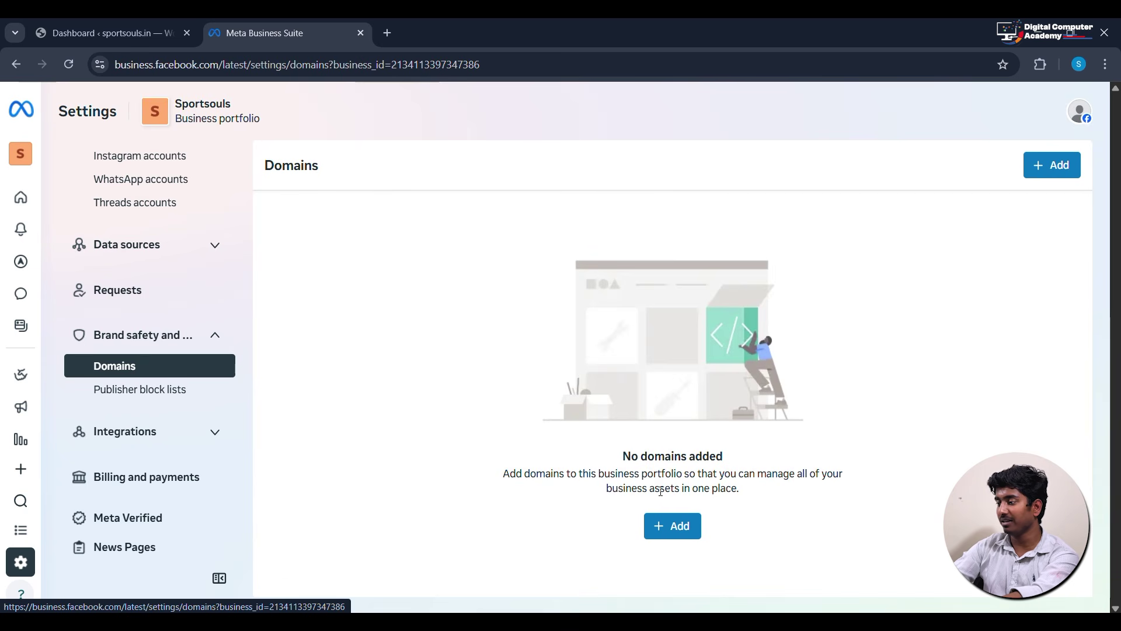
Create the domain sportsouls.in in the Sportsouls portfolio, taking its address from the WordPress dashboard.
{"action": "left_click", "coordinate": [672, 529]}
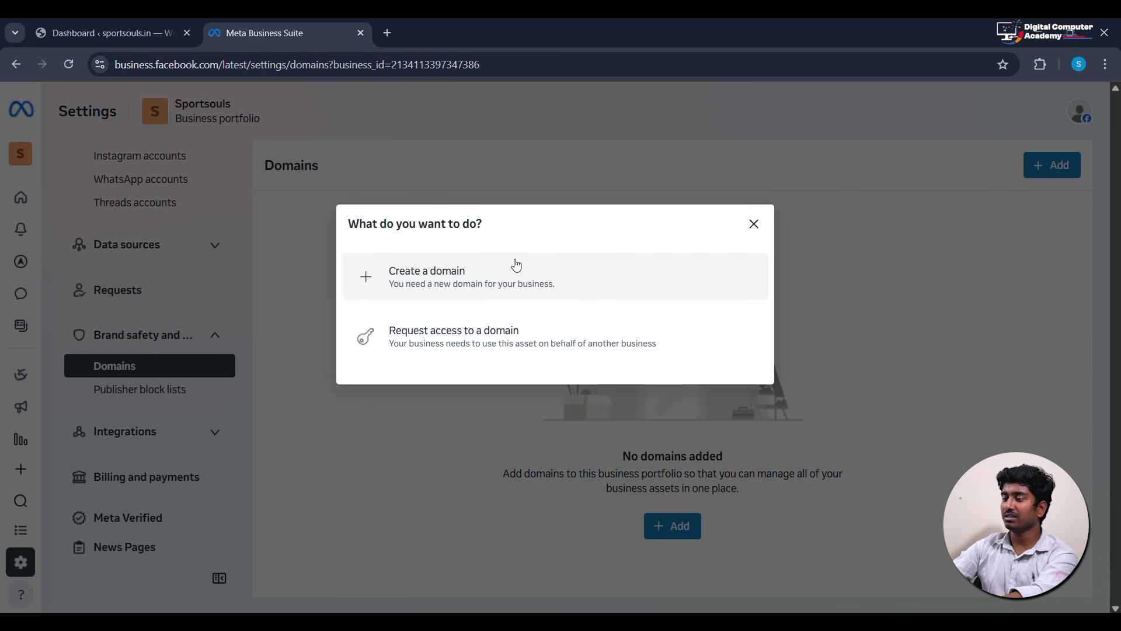
{"action": "left_click", "coordinate": [468, 281]}
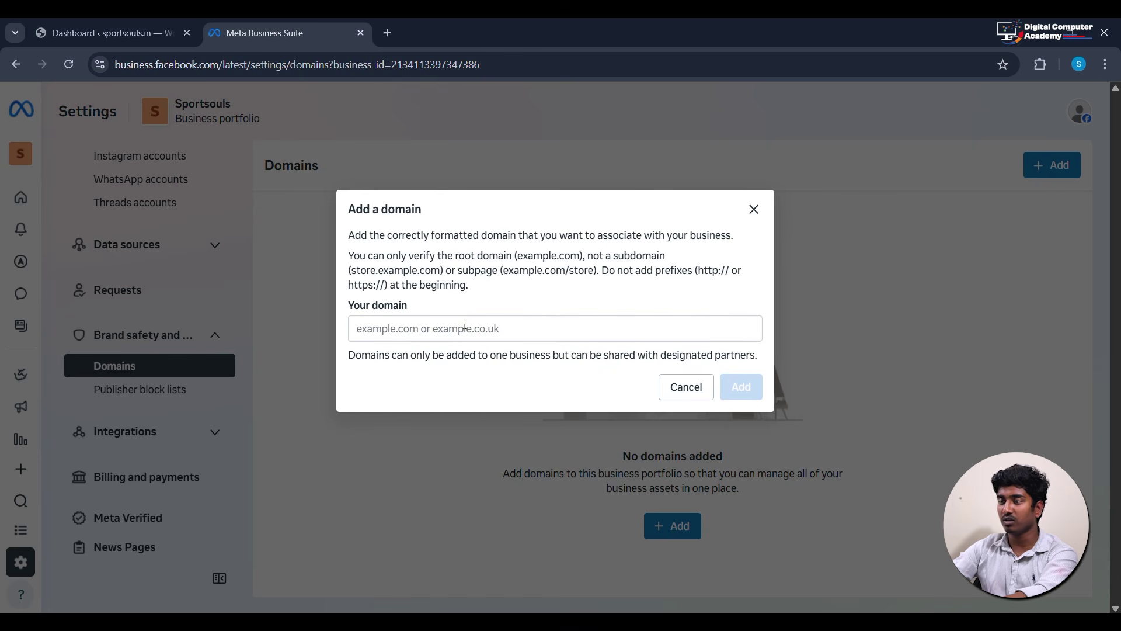
{"action": "left_click", "coordinate": [96, 25]}
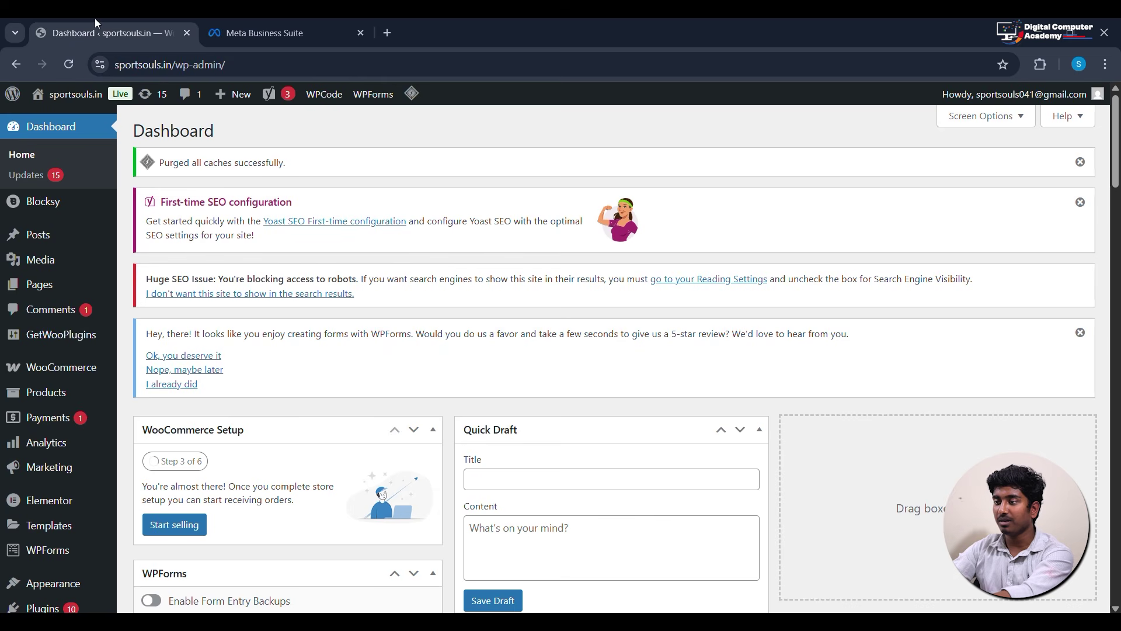
{"action": "left_click_drag", "start_coordinate": [159, 65], "coordinate": [205, 67]}
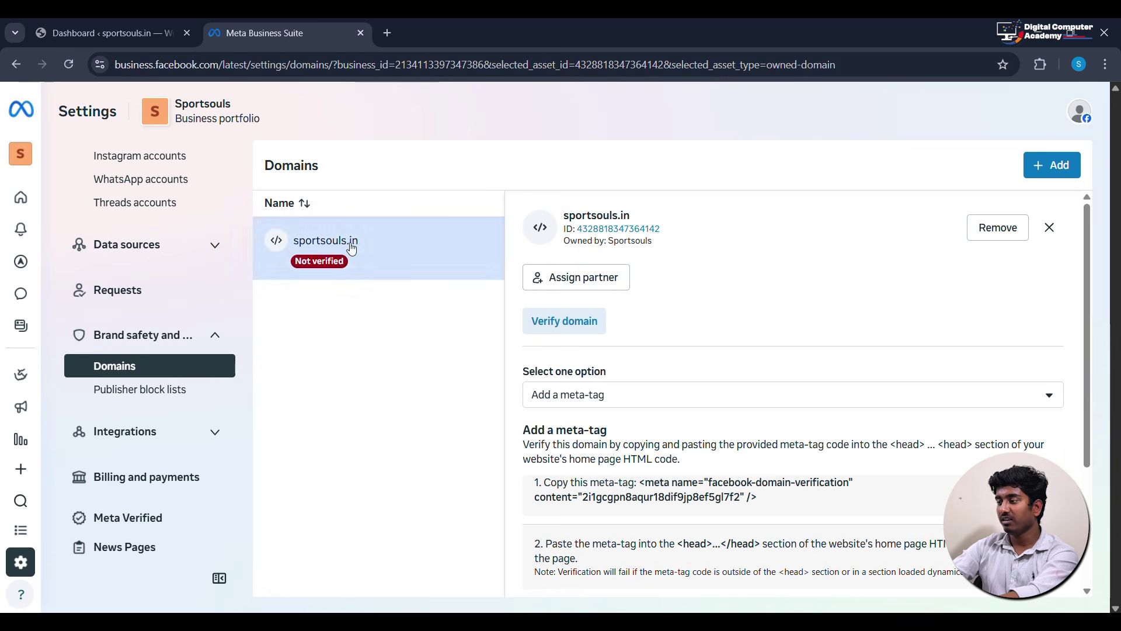
Read the meta-tag verification instructions for the sportsouls.in domain.
{"action": "scroll", "coordinate": [601, 386], "scroll_direction": "down", "scroll_amount": 2}
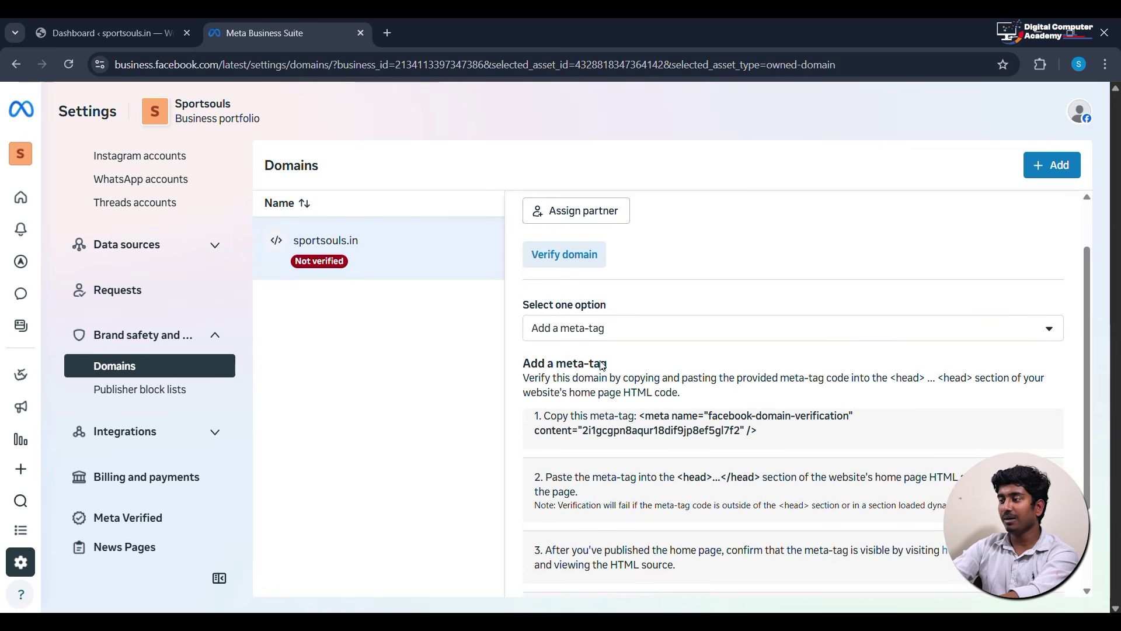
{"action": "scroll", "coordinate": [602, 365], "scroll_direction": "down", "scroll_amount": 1}
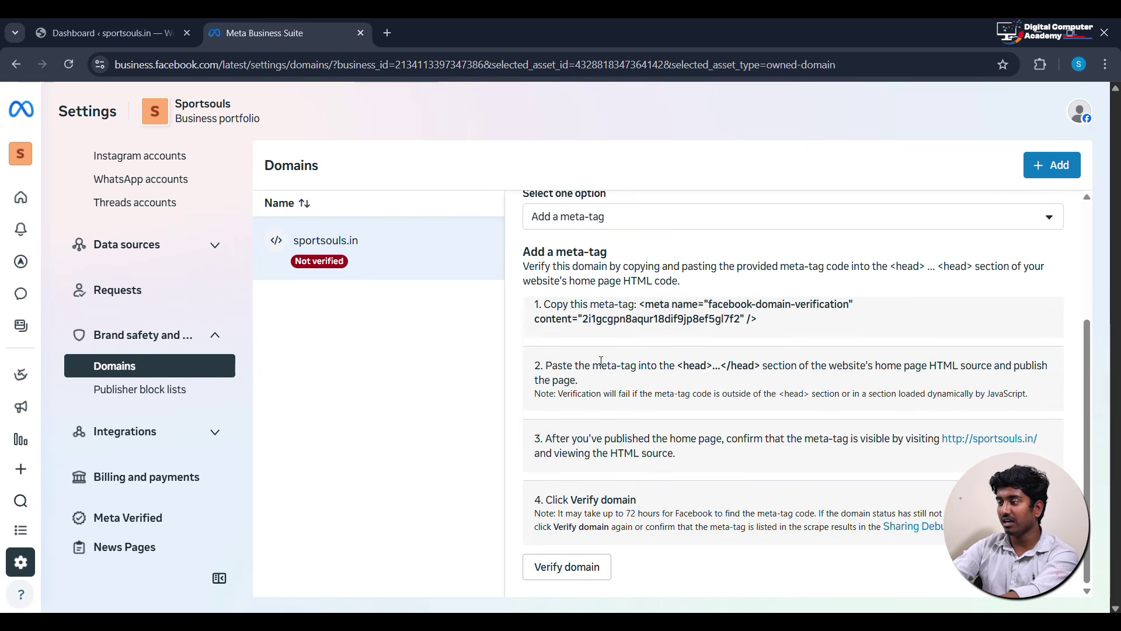
{"action": "scroll", "coordinate": [601, 362], "scroll_direction": "up", "scroll_amount": 1}
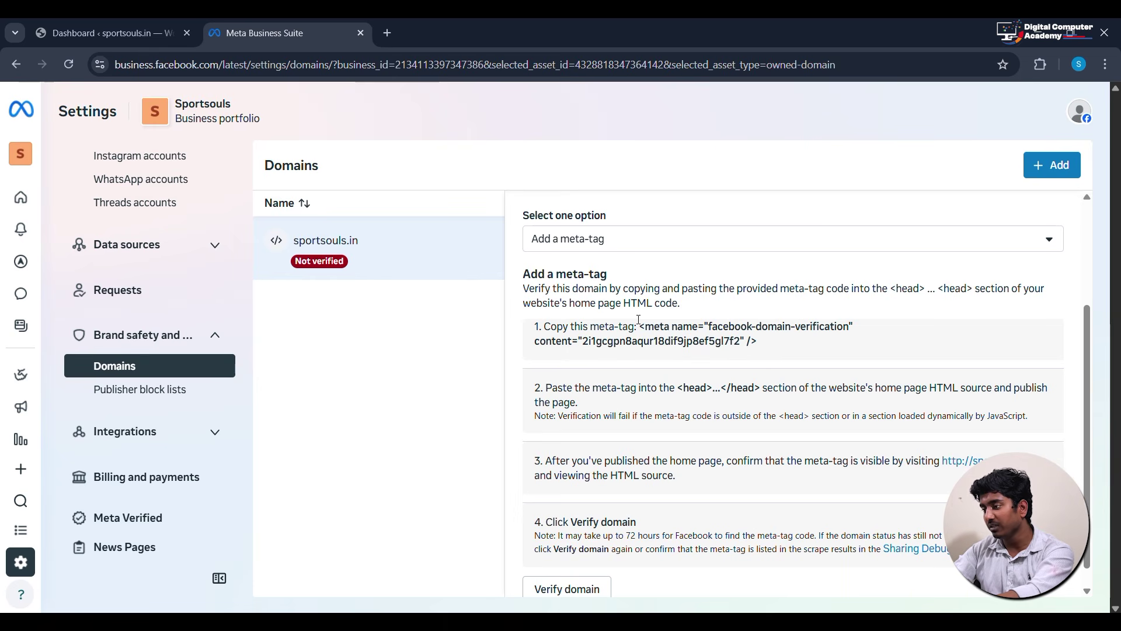
Switch to WordPress, replace the facebook-domain-verification meta-tag in WPCode's global header with the one Meta provides, and save the changes.
{"action": "left_click", "coordinate": [133, 26]}
{"action": "scroll", "coordinate": [74, 327], "scroll_direction": "down", "scroll_amount": 6}
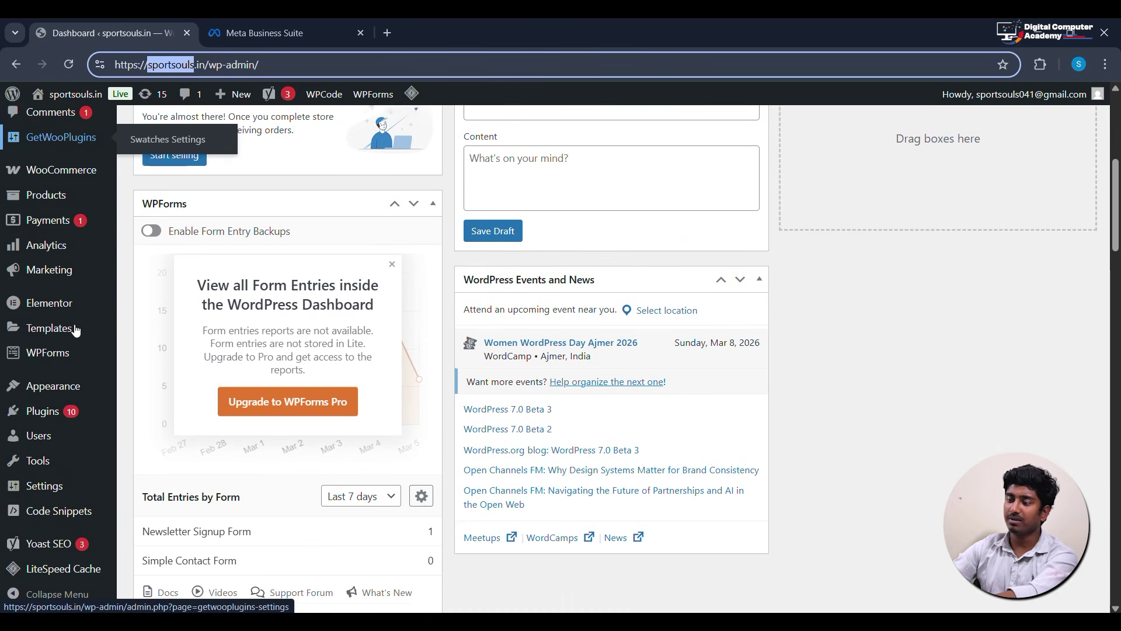
{"action": "mouse_move", "coordinate": [70, 411]}
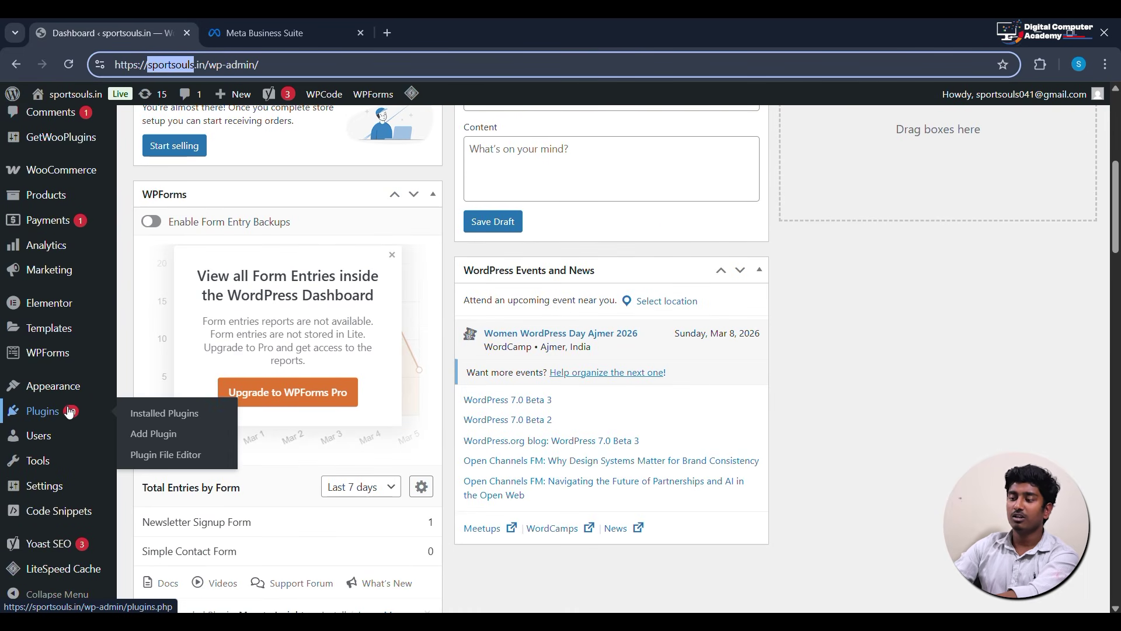
{"action": "mouse_move", "coordinate": [74, 518]}
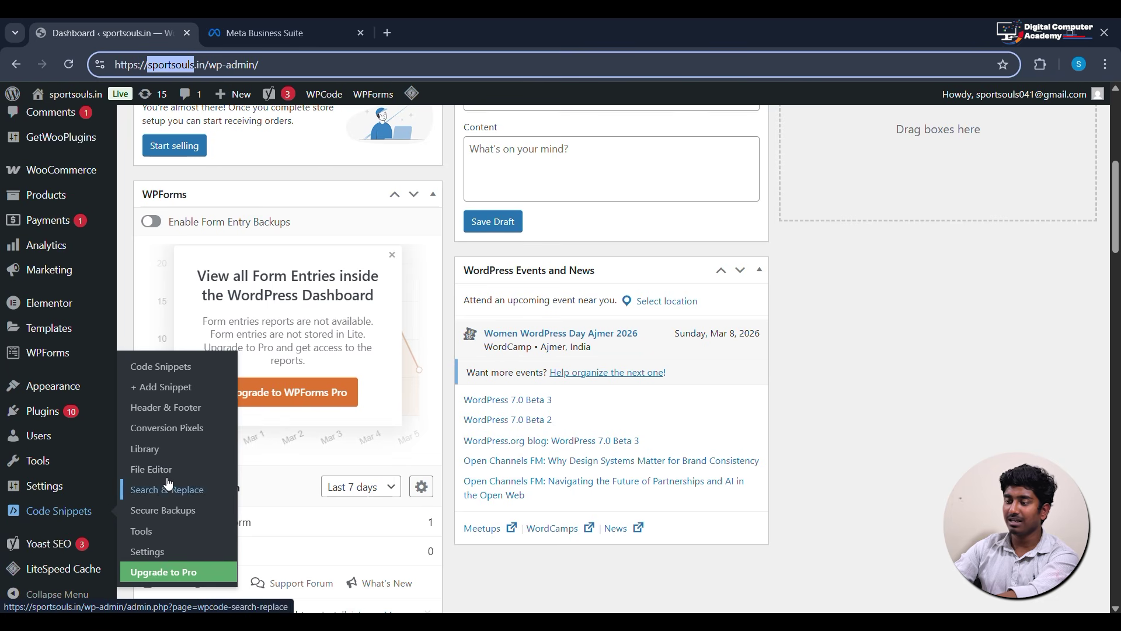
{"action": "left_click", "coordinate": [166, 407]}
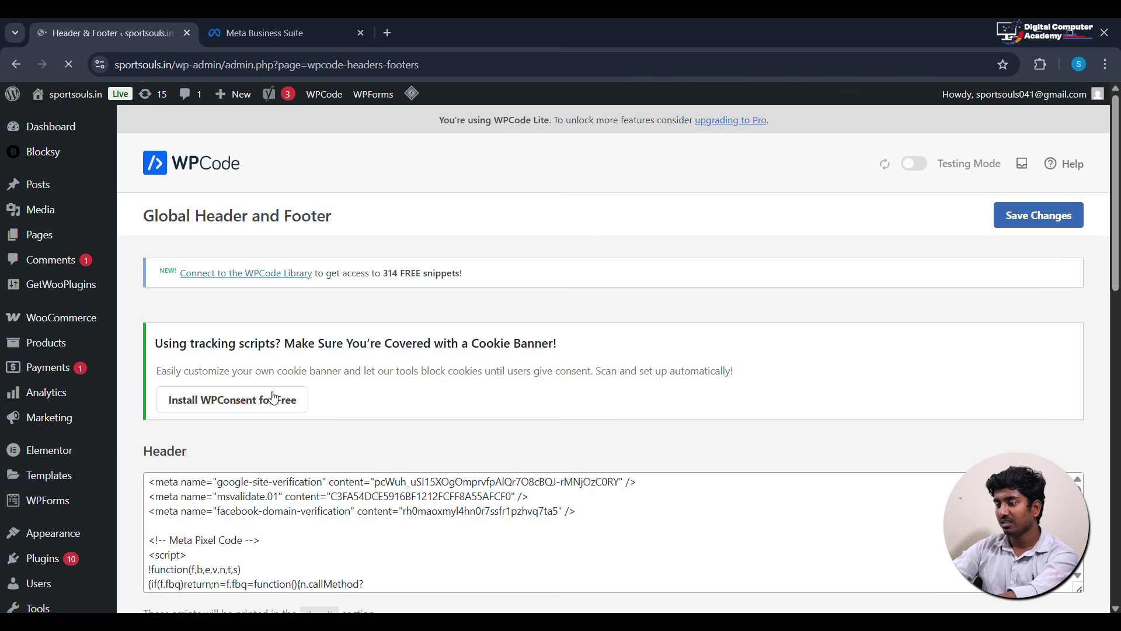
{"action": "scroll", "coordinate": [358, 386], "scroll_direction": "down", "scroll_amount": 2}
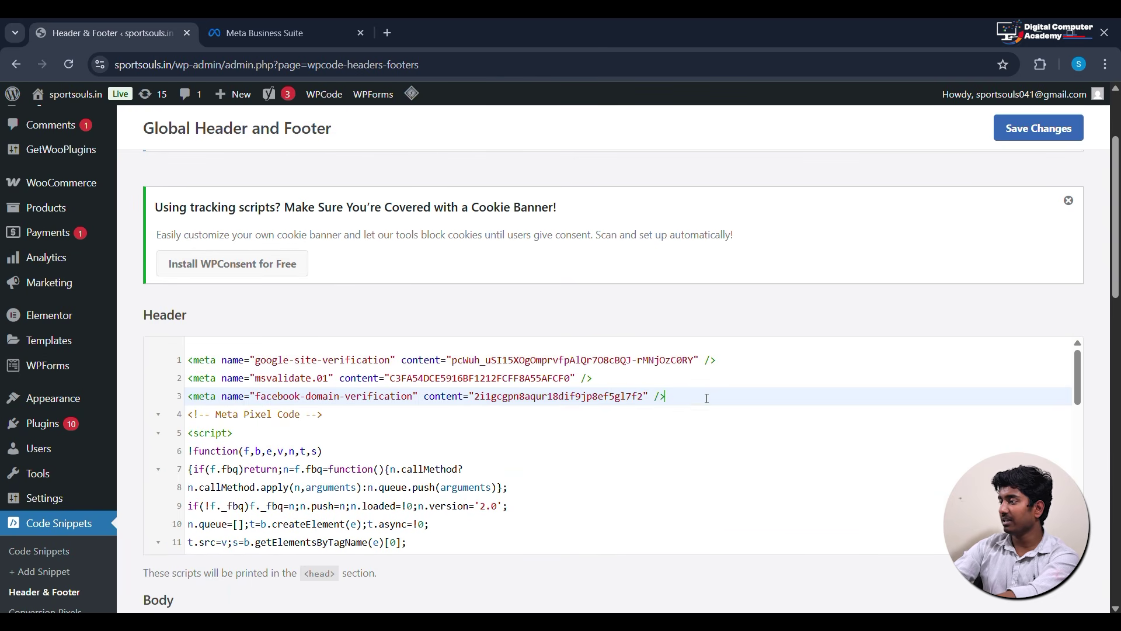
{"action": "left_click", "coordinate": [1016, 139]}
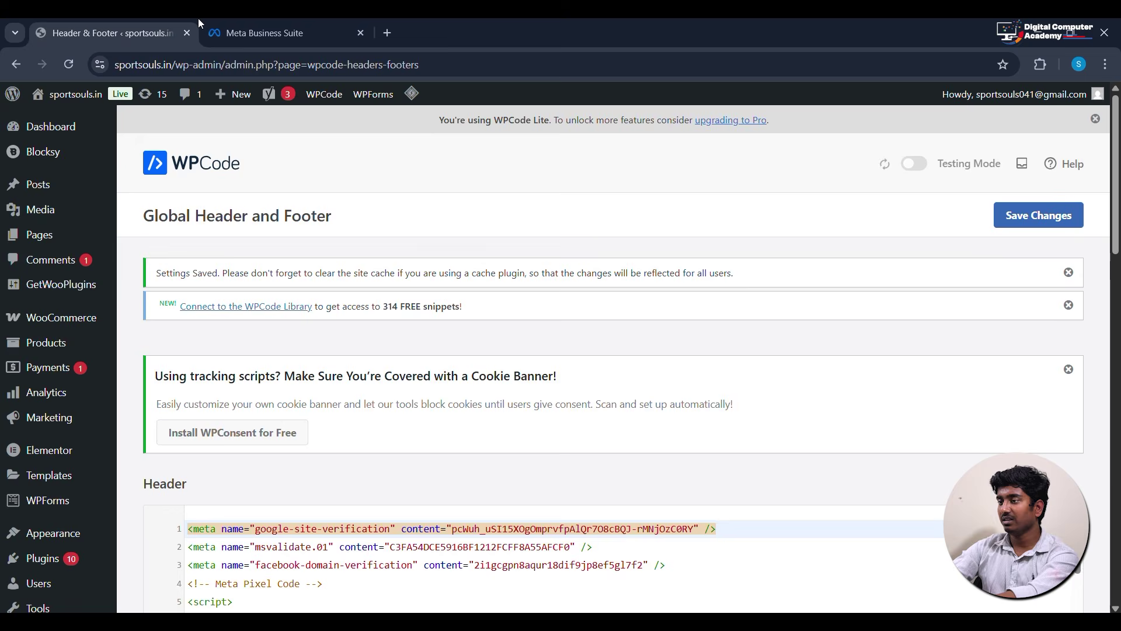
Return to Meta Business Suite and submit the sportsouls.in domain for verification using the meta-tag method.
{"action": "left_click", "coordinate": [220, 30]}
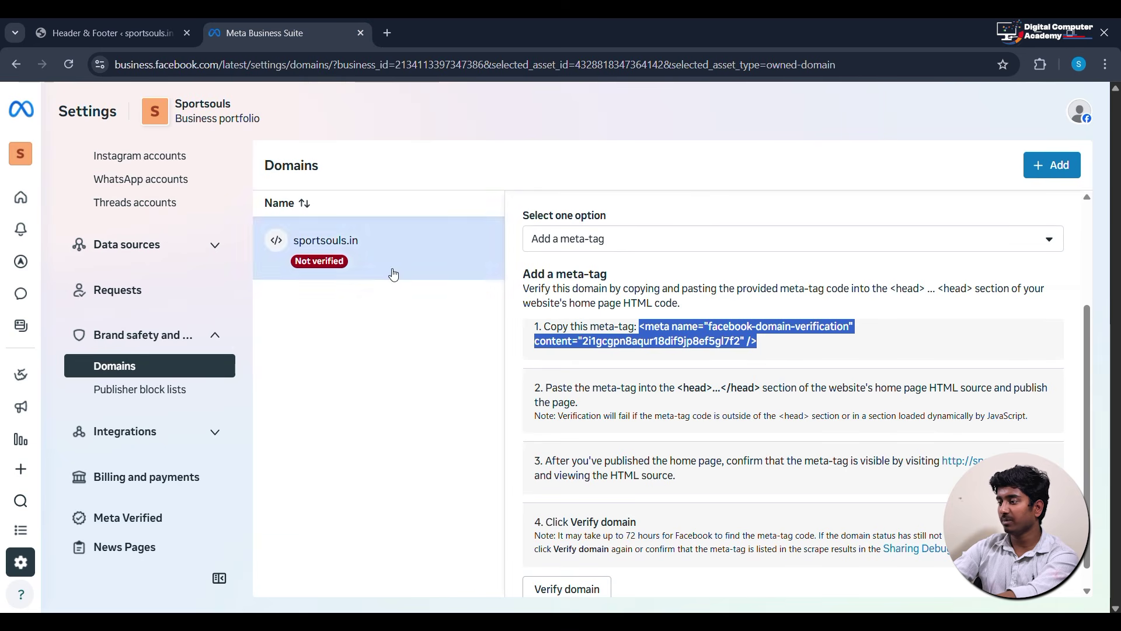
{"action": "scroll", "coordinate": [606, 354], "scroll_direction": "up", "scroll_amount": 2}
{"action": "scroll", "coordinate": [606, 354], "scroll_direction": "down", "scroll_amount": 2}
{"action": "scroll", "coordinate": [593, 438], "scroll_direction": "down", "scroll_amount": 1}
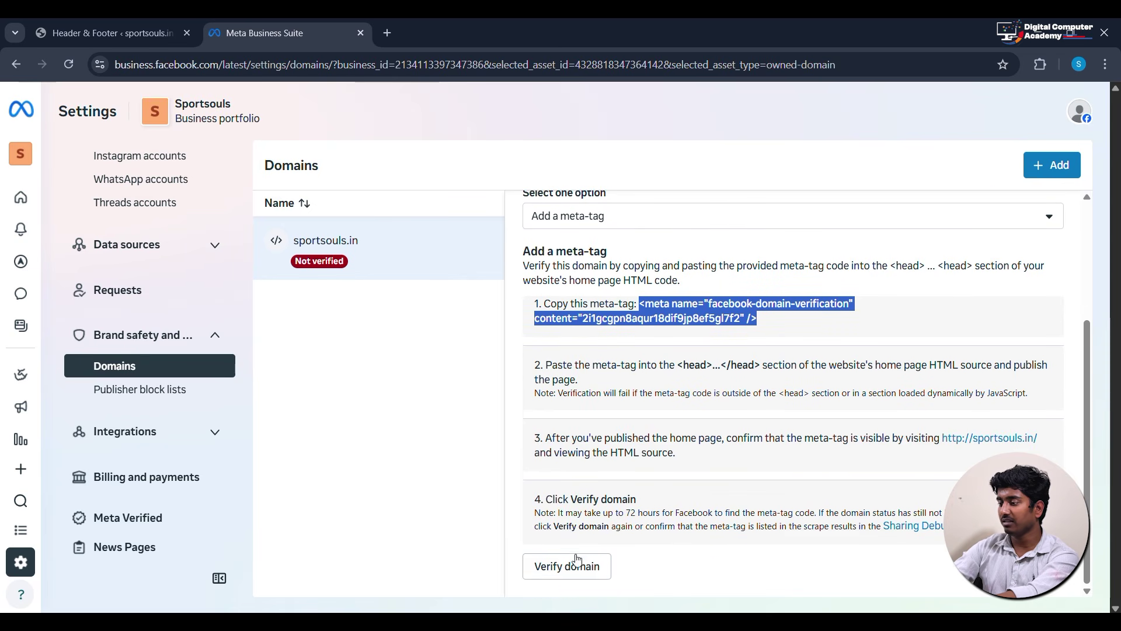
{"action": "left_click", "coordinate": [579, 577]}
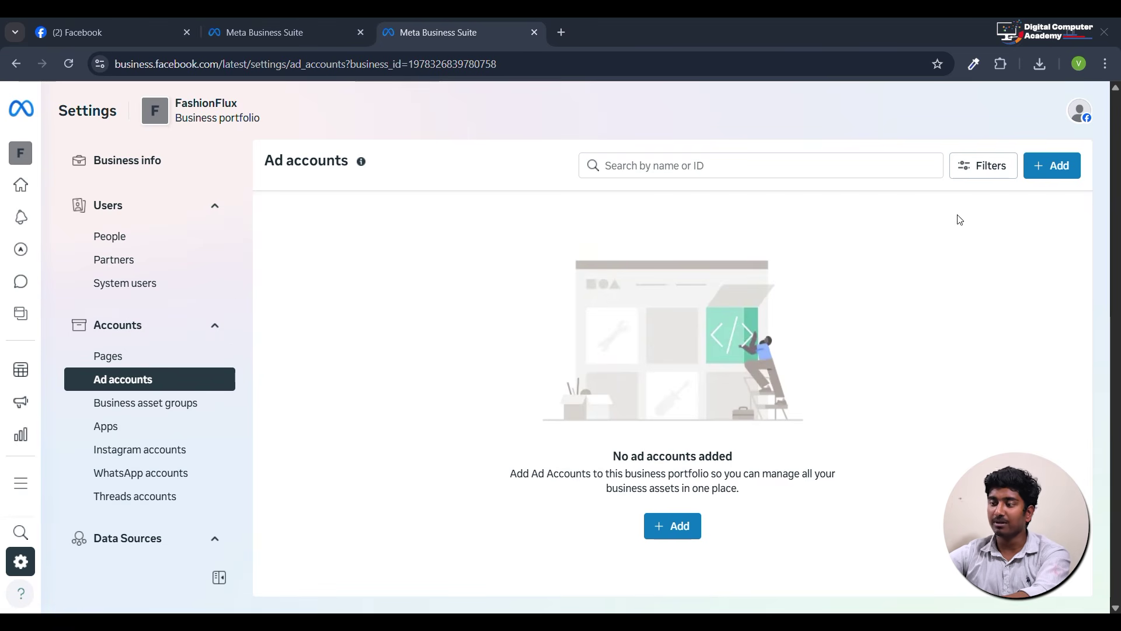
Start creating a new ad account in the FashionFlux portfolio and name it FashionFlux.
{"action": "left_click", "coordinate": [1058, 175]}
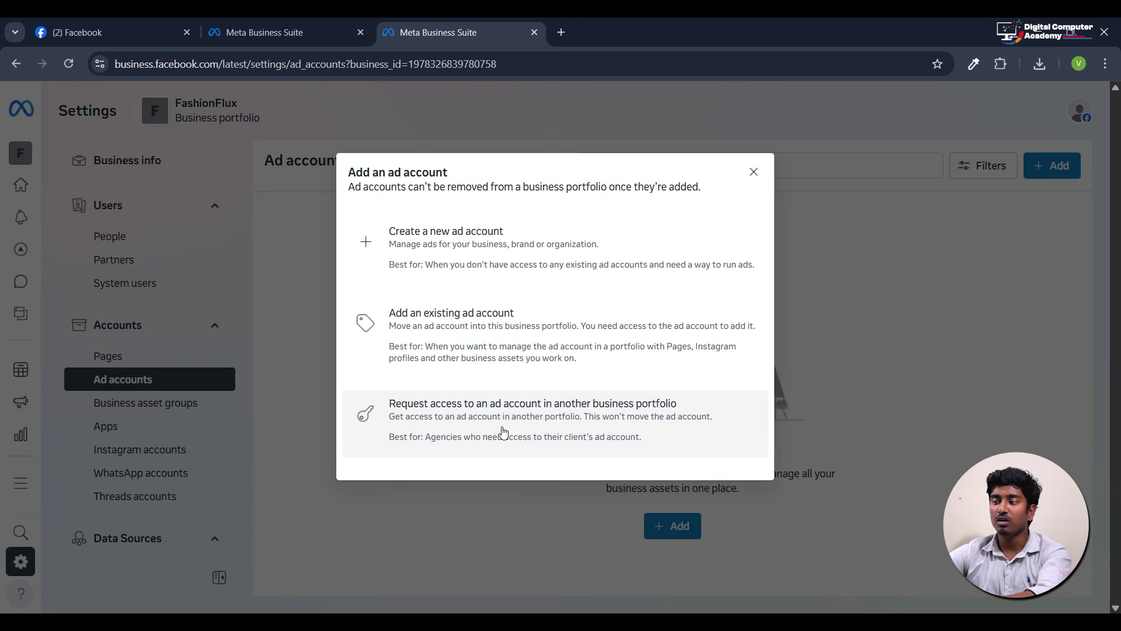
{"action": "left_click", "coordinate": [454, 243]}
{"action": "left_click", "coordinate": [514, 227]}
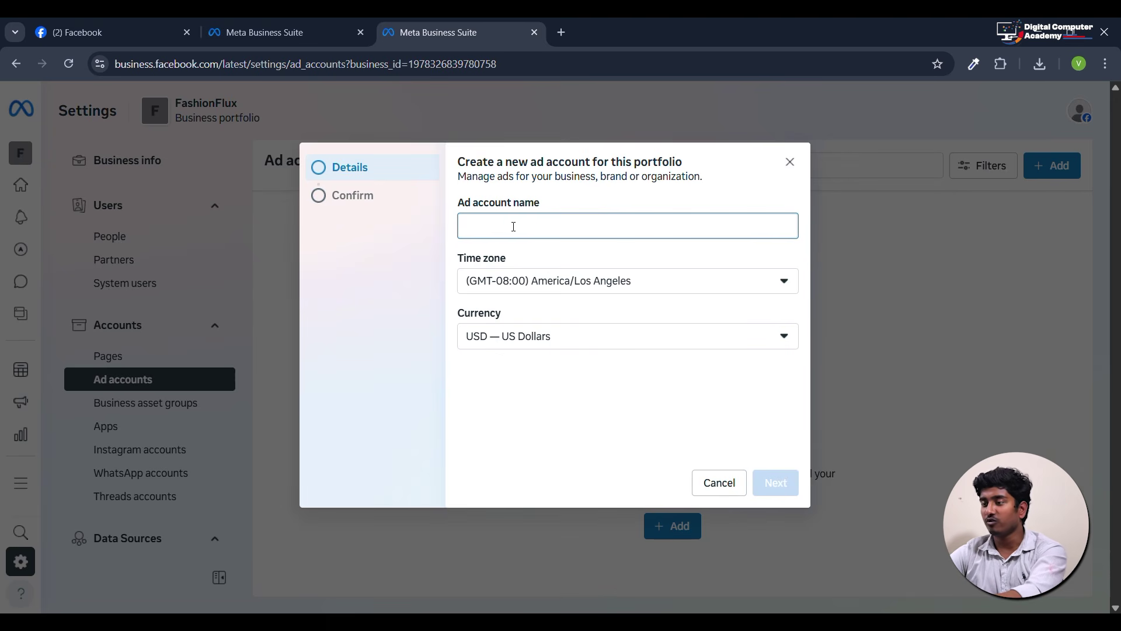
{"action": "type", "text": "Fa"}
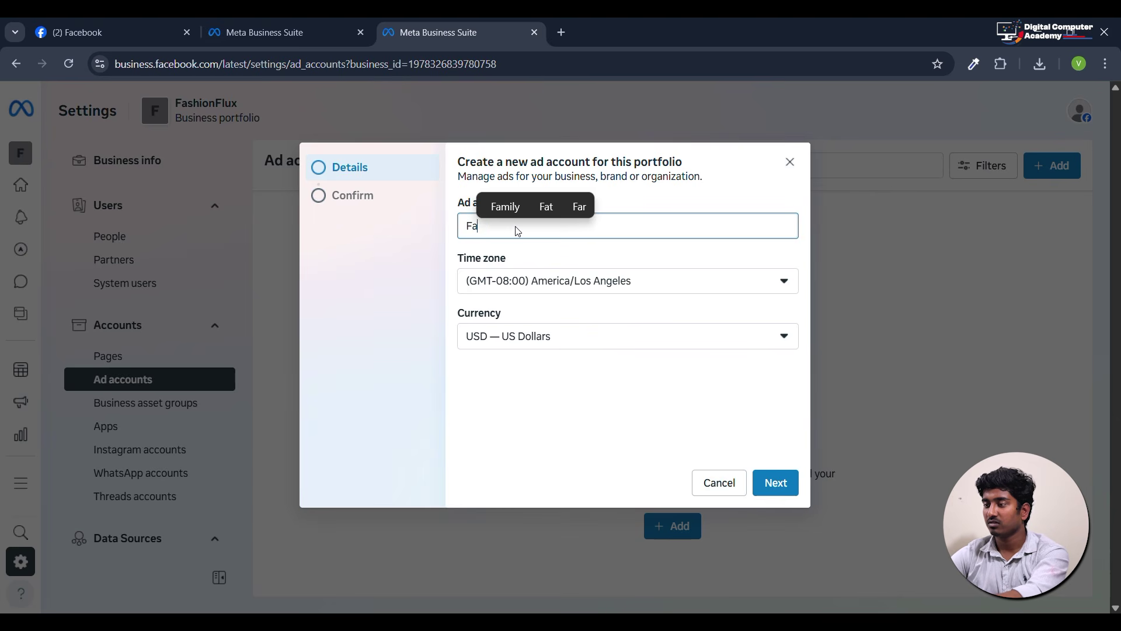
{"action": "type", "text": "shionFlux"}
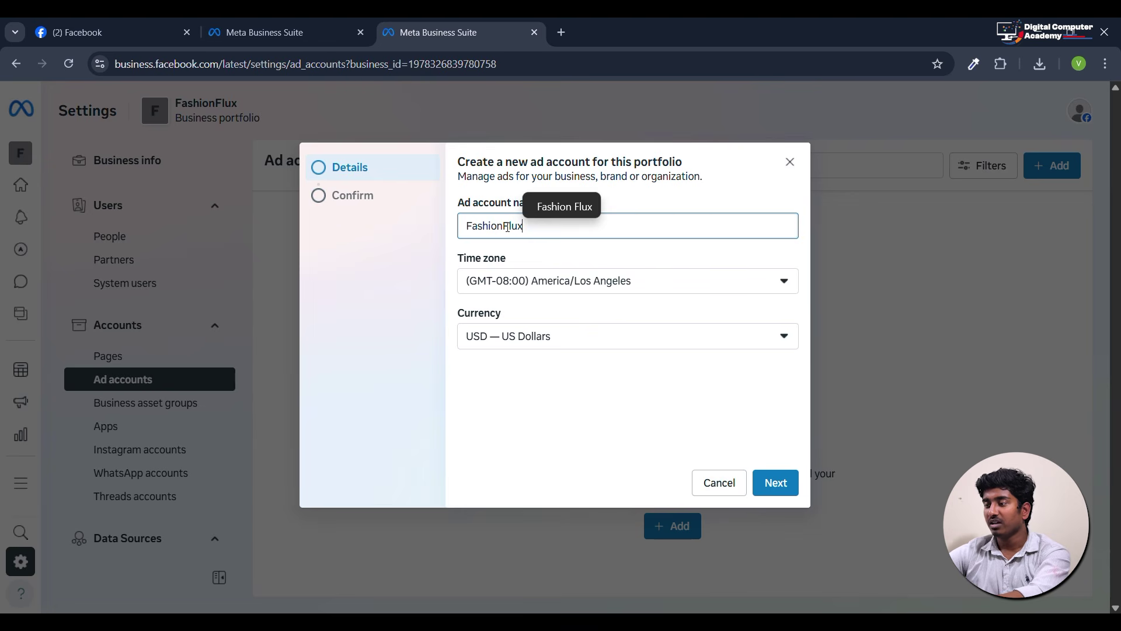
Set the new ad account's currency to INR — Indian Rupee and its time zone to (GMT+05:30) Asia/Kolkata.
{"action": "left_click", "coordinate": [539, 285]}
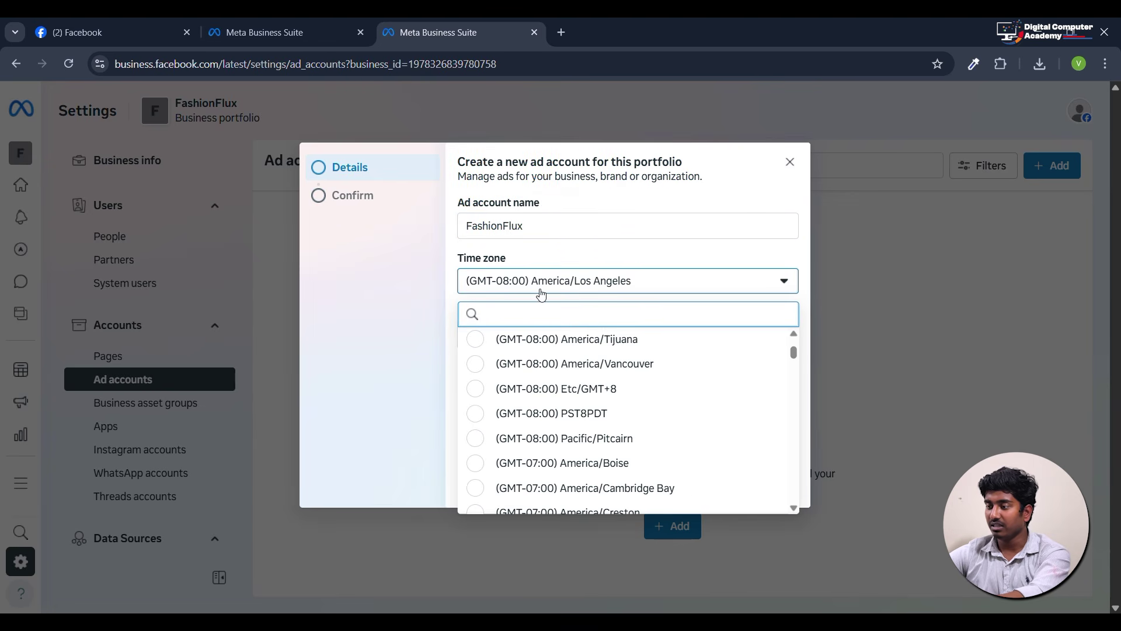
{"action": "left_click", "coordinate": [578, 254]}
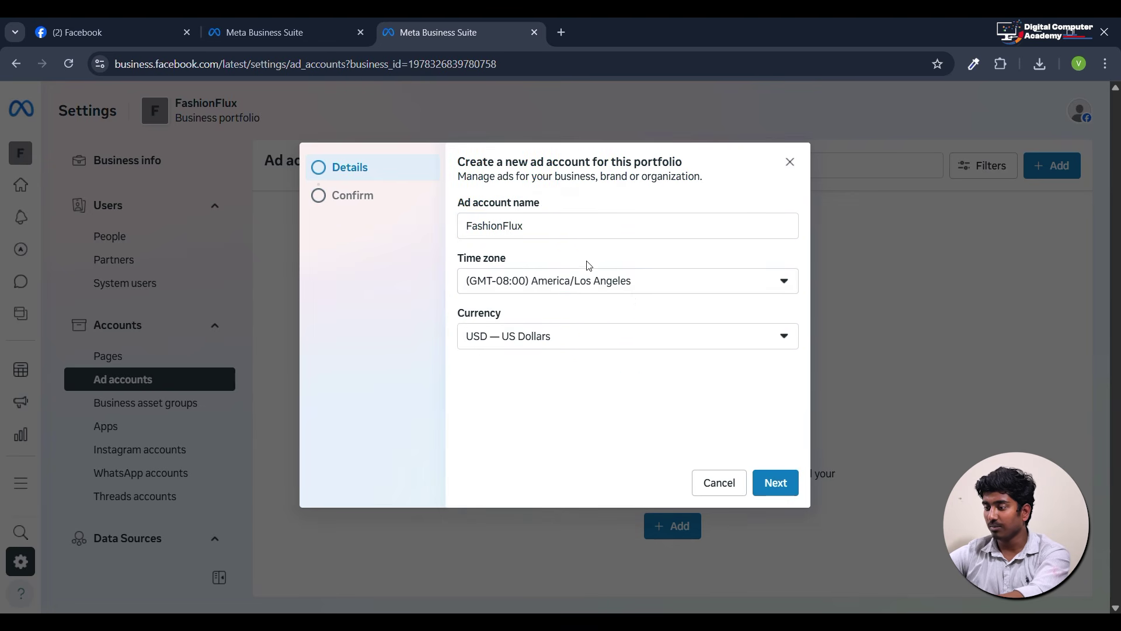
{"action": "left_click", "coordinate": [666, 342]}
{"action": "scroll", "coordinate": [625, 446], "scroll_direction": "up", "scroll_amount": 10}
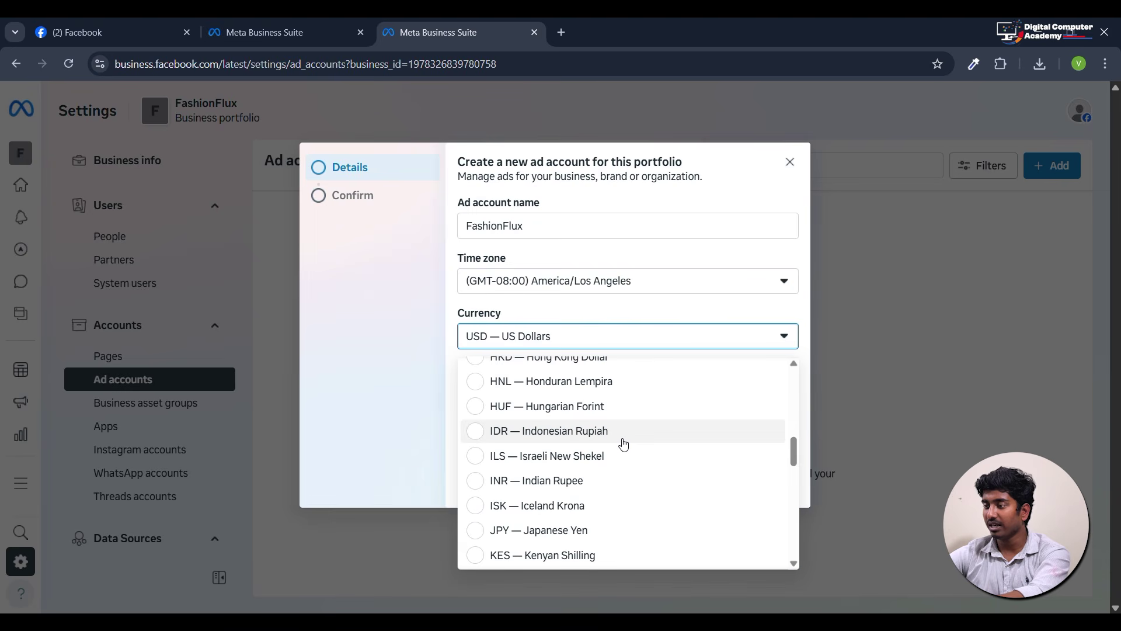
{"action": "left_click", "coordinate": [625, 484]}
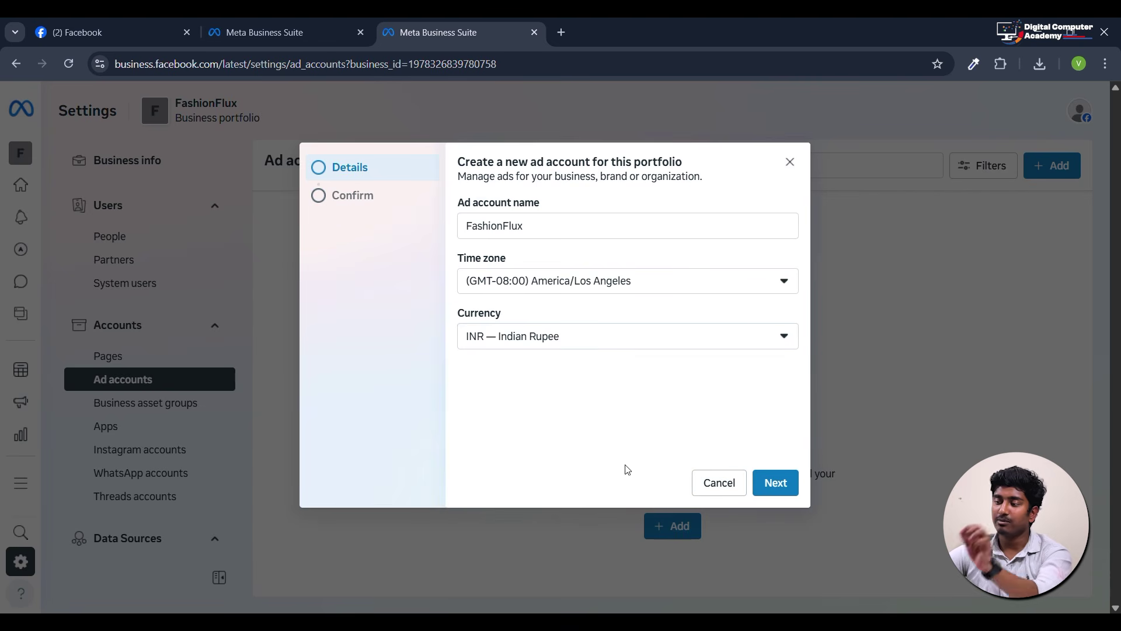
{"action": "left_click", "coordinate": [620, 291]}
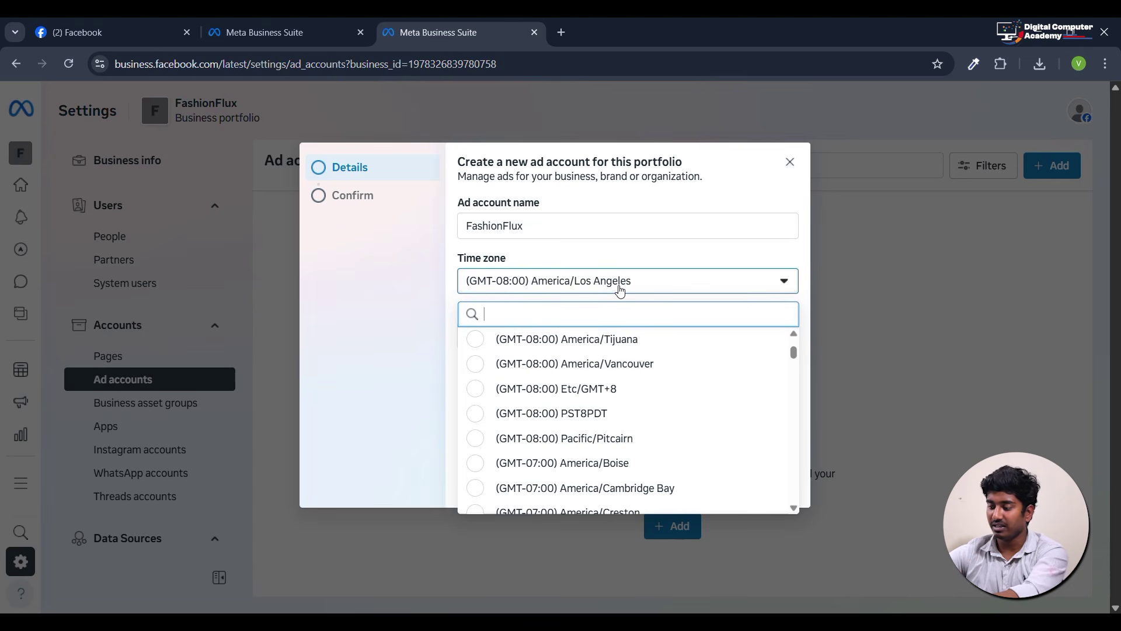
{"action": "type", "text": "ko"}
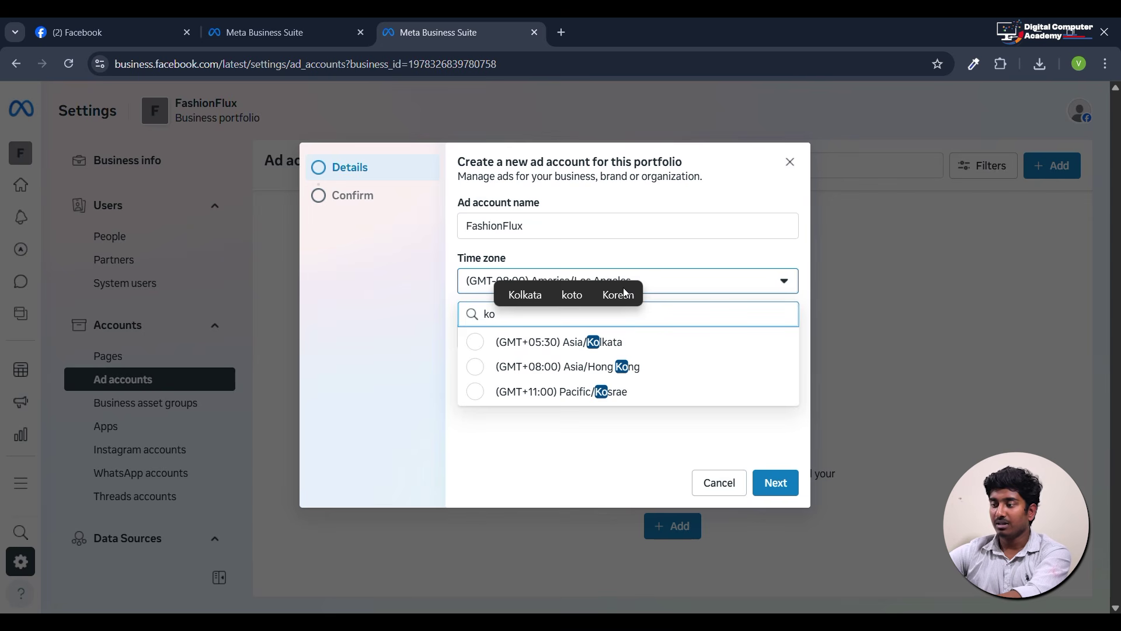
{"action": "left_click", "coordinate": [644, 343]}
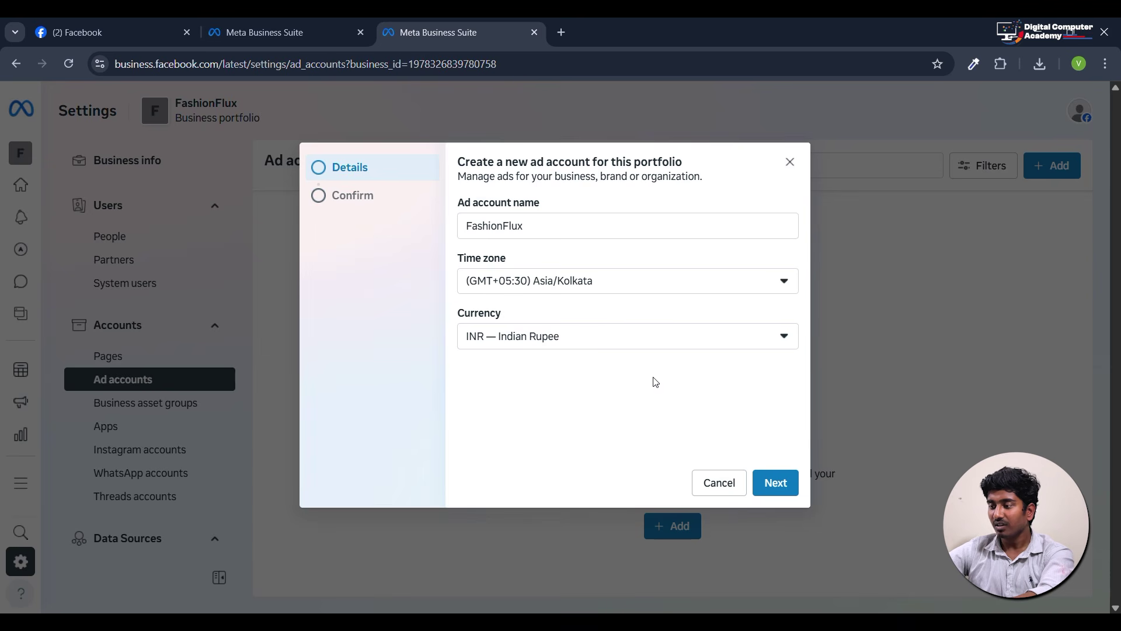
Agree to the Meta Commercial Terms and Advertising policies and create the FashionFlux ad account.
{"action": "left_click", "coordinate": [780, 482]}
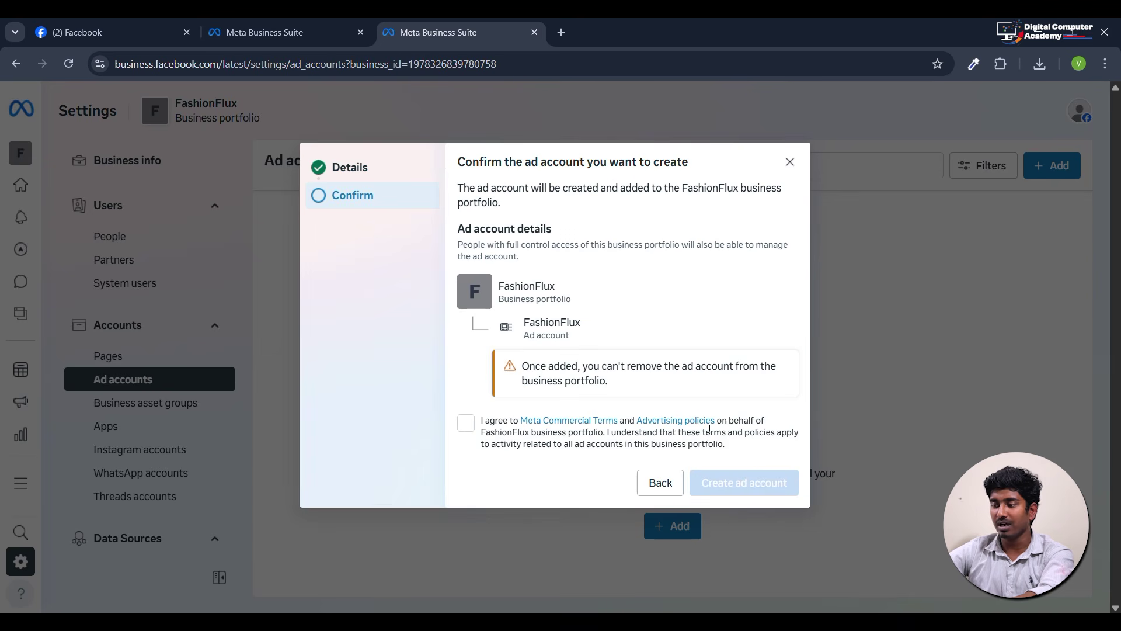
{"action": "left_click", "coordinate": [466, 423]}
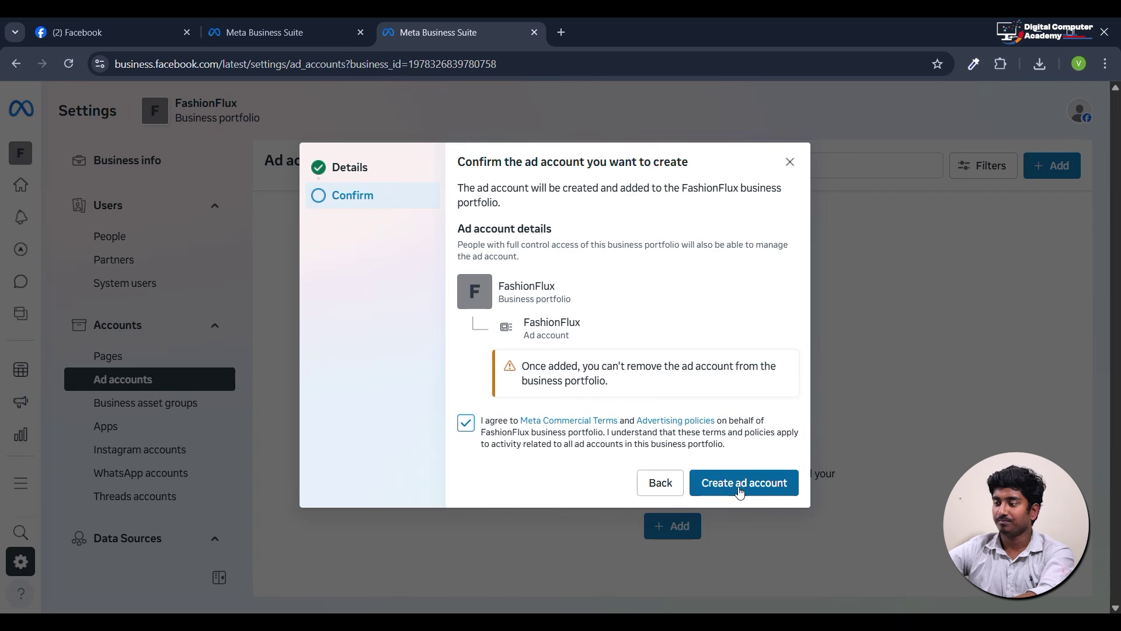
{"action": "left_click", "coordinate": [737, 493]}
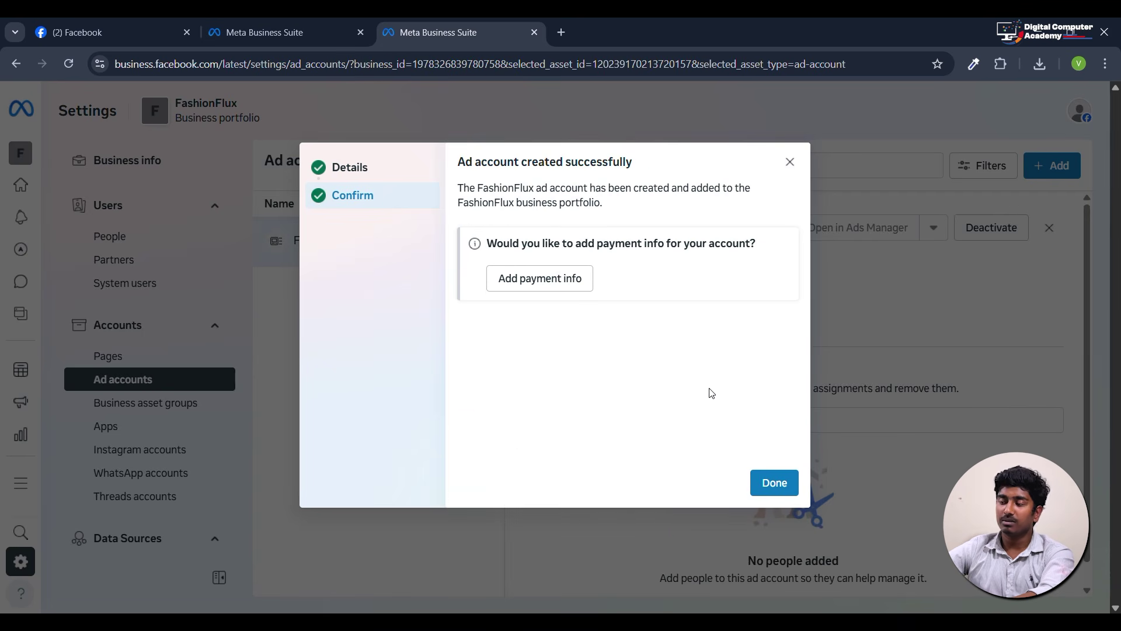
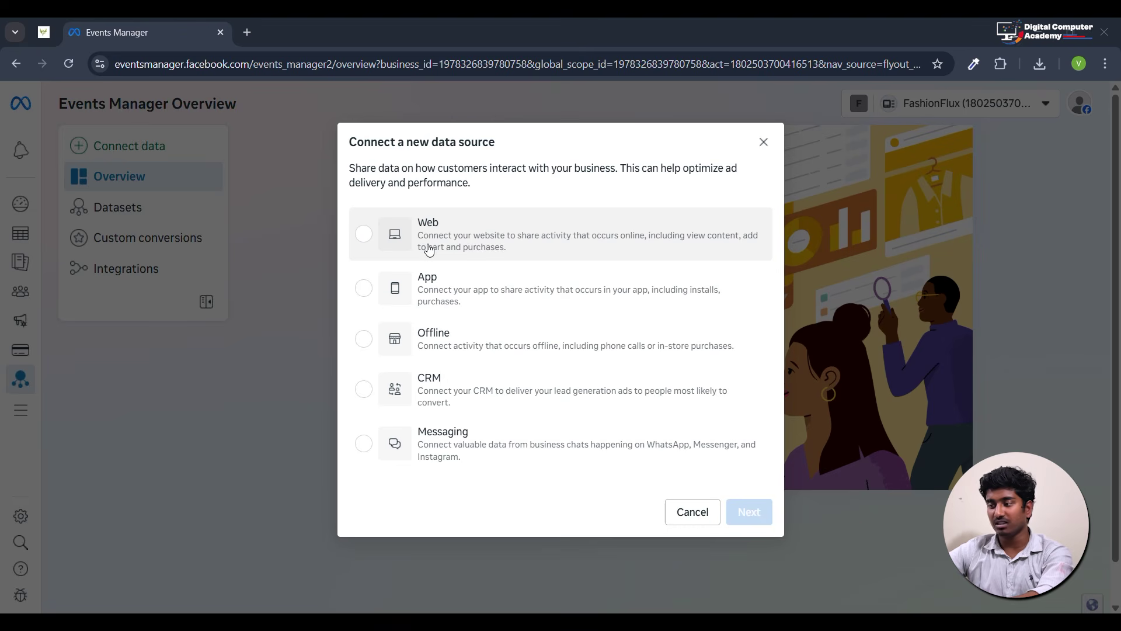
Choose Web as the new data source in Events Manager and name its dataset Website Tracking.
{"action": "left_click", "coordinate": [429, 249]}
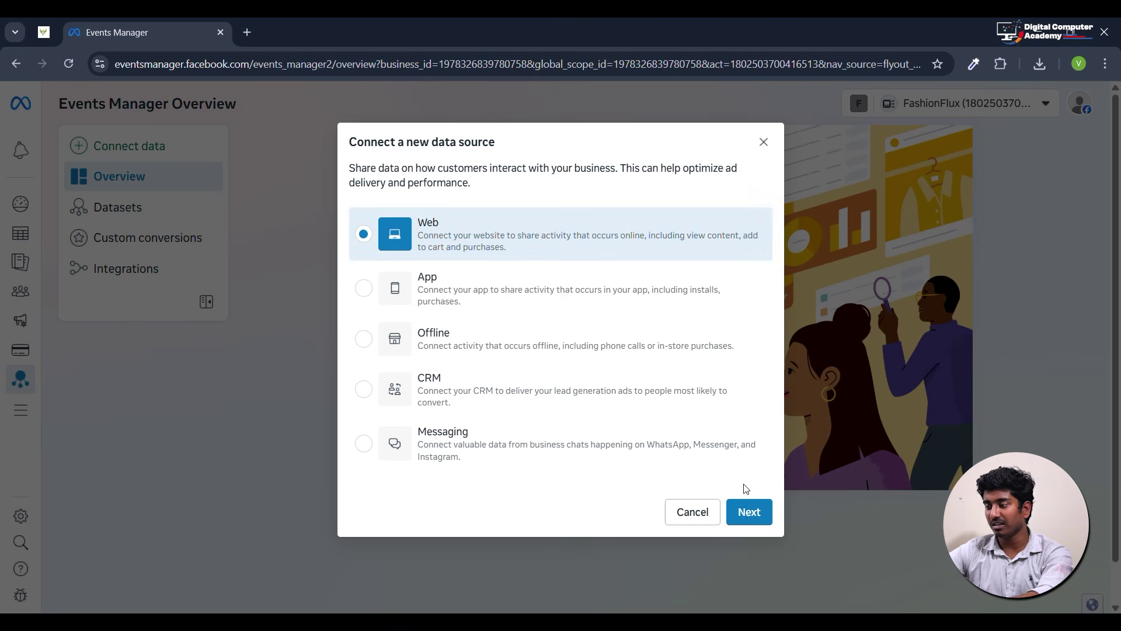
{"action": "left_click", "coordinate": [749, 516]}
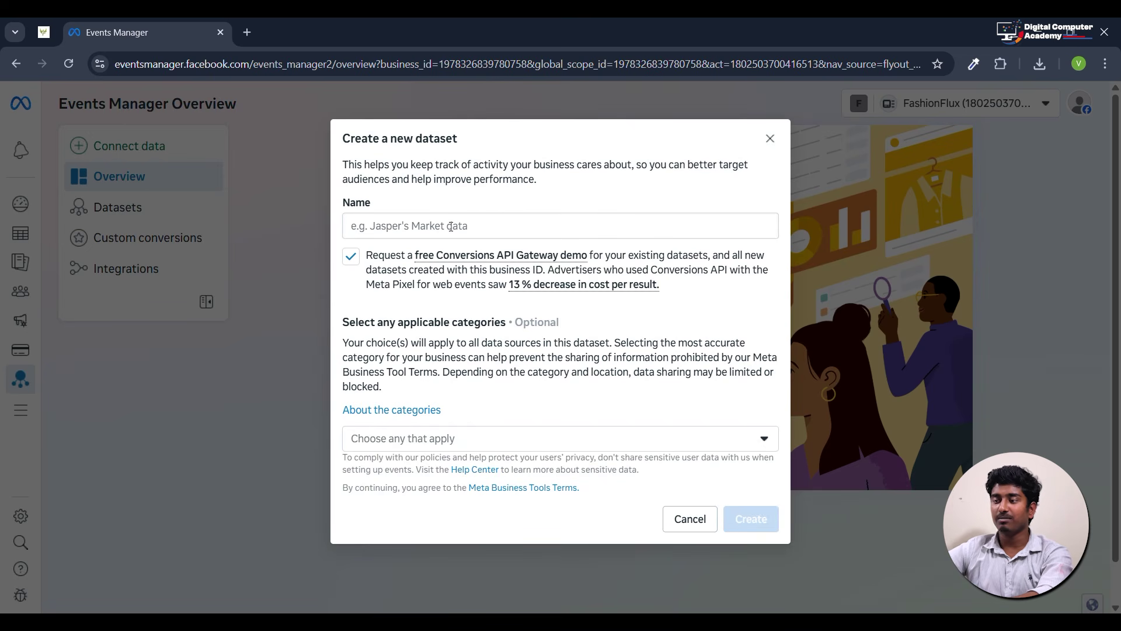
{"action": "left_click", "coordinate": [451, 226]}
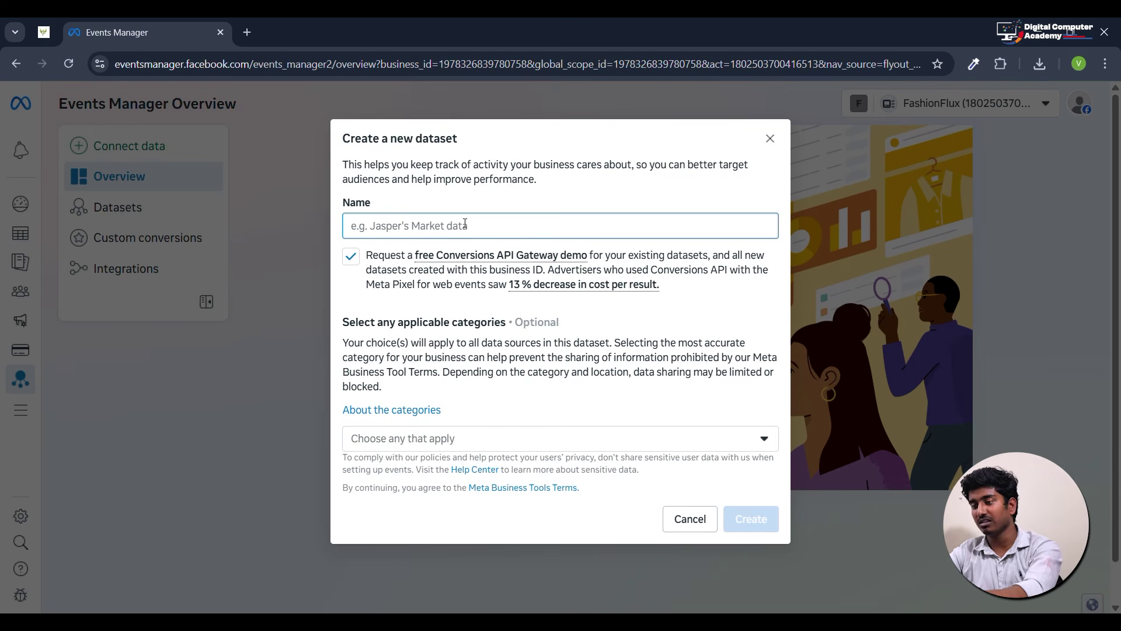
{"action": "type", "text": "WE"}
{"action": "type", "text": "ebsite T"}
{"action": "type", "text": "racking"}
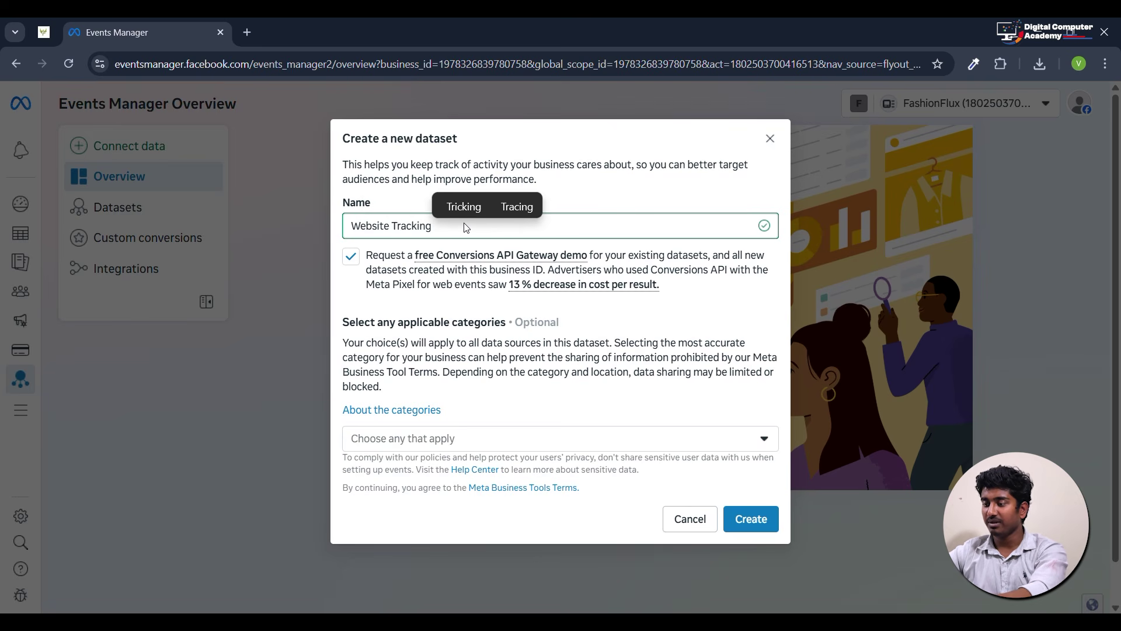
Create the Website Tracking dataset without choosing a category, and dismiss the recommended Conversions API setup.
{"action": "left_click", "coordinate": [532, 448]}
{"action": "left_click", "coordinate": [569, 488]}
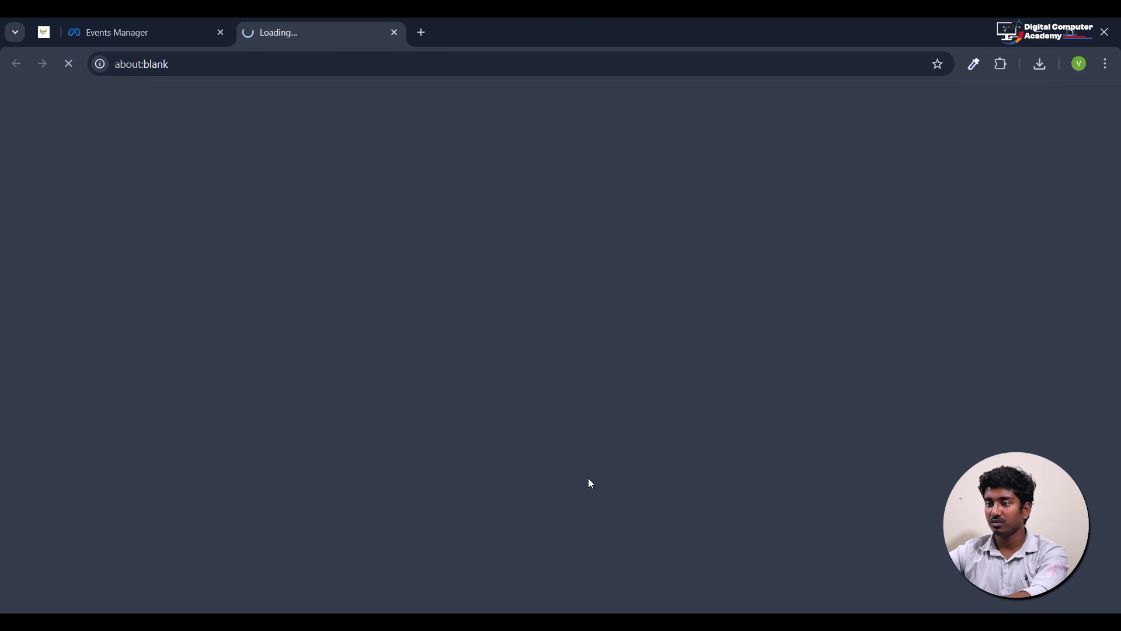
{"action": "left_click", "coordinate": [144, 26]}
{"action": "left_click", "coordinate": [750, 518]}
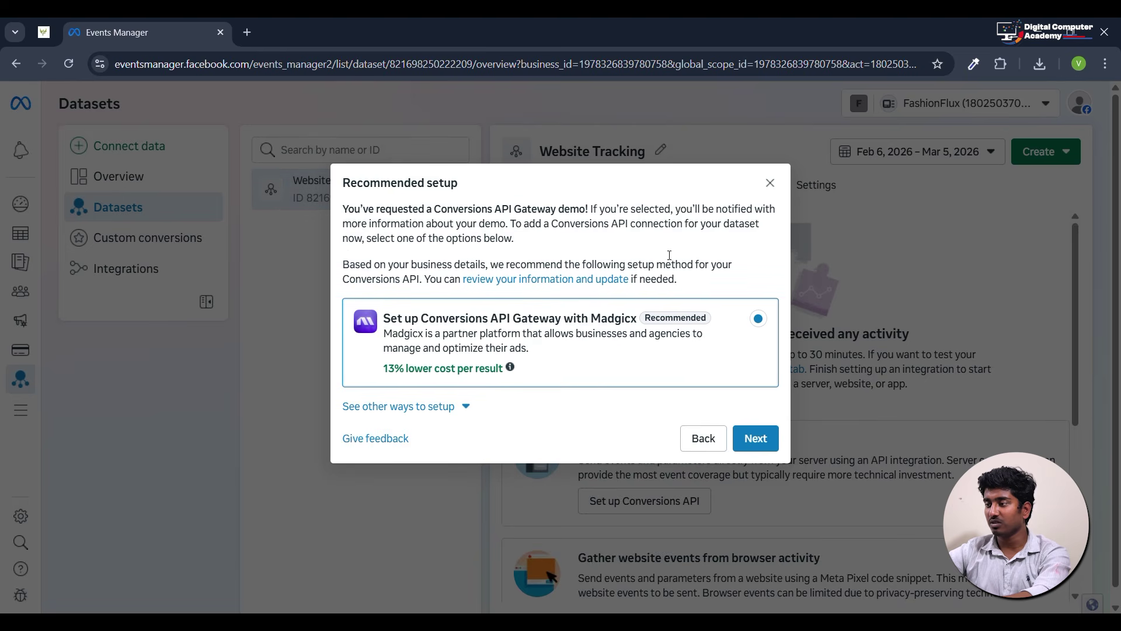
{"action": "left_click", "coordinate": [770, 183]}
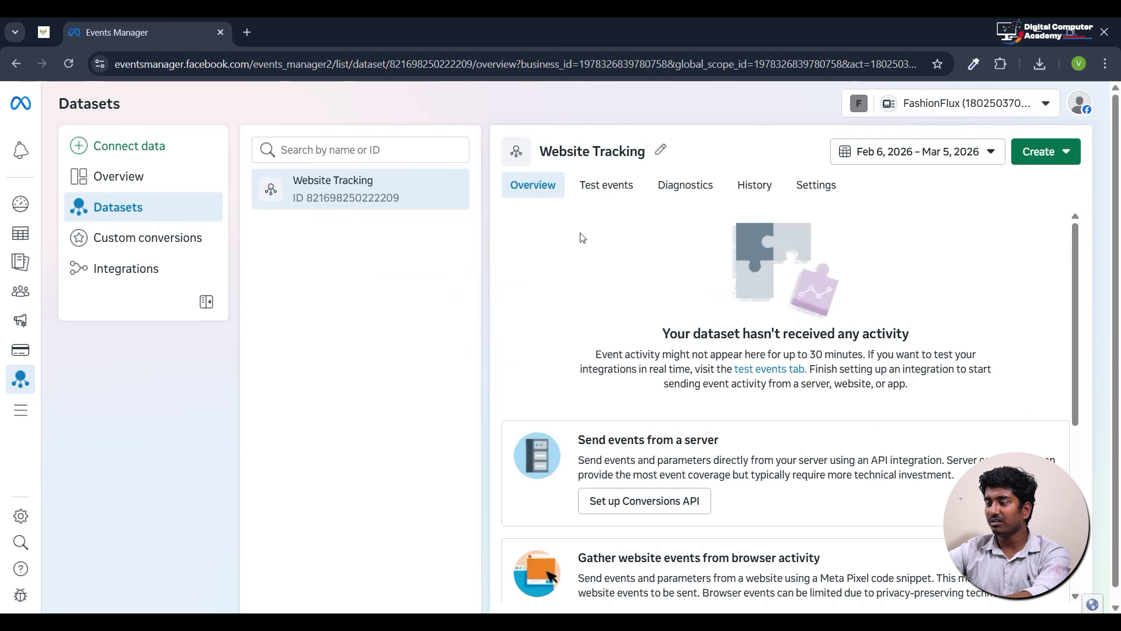
Start the Meta Pixel setup for the Website Tracking dataset, choosing to install the code manually.
{"action": "scroll", "coordinate": [602, 274], "scroll_direction": "down", "scroll_amount": 5}
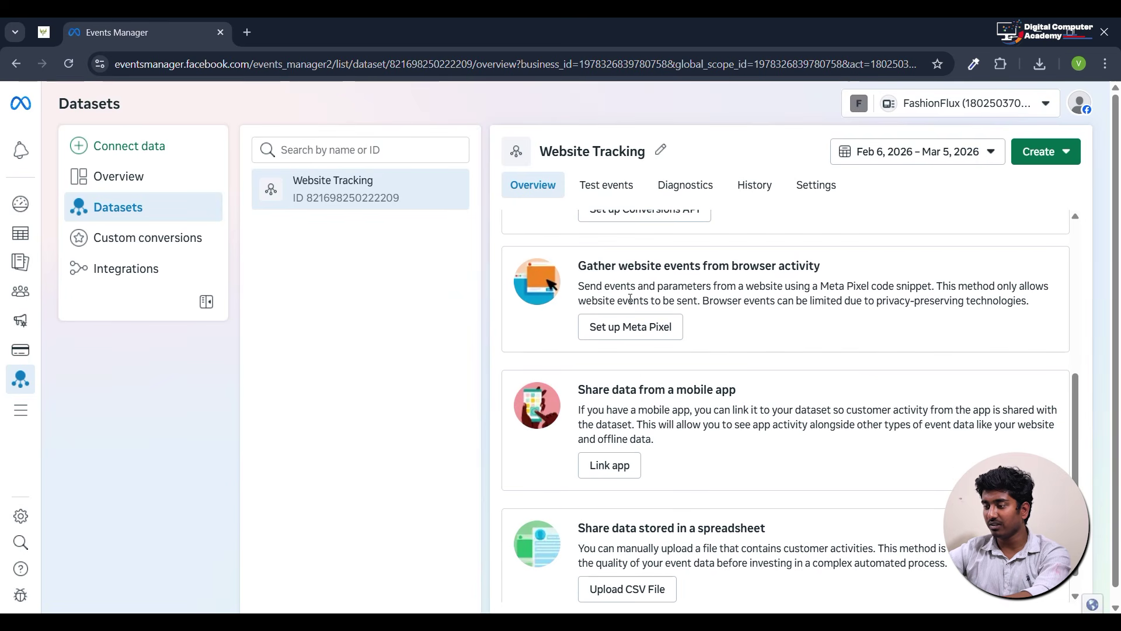
{"action": "scroll", "coordinate": [633, 309], "scroll_direction": "down", "scroll_amount": 1}
{"action": "scroll", "coordinate": [642, 351], "scroll_direction": "up", "scroll_amount": 2}
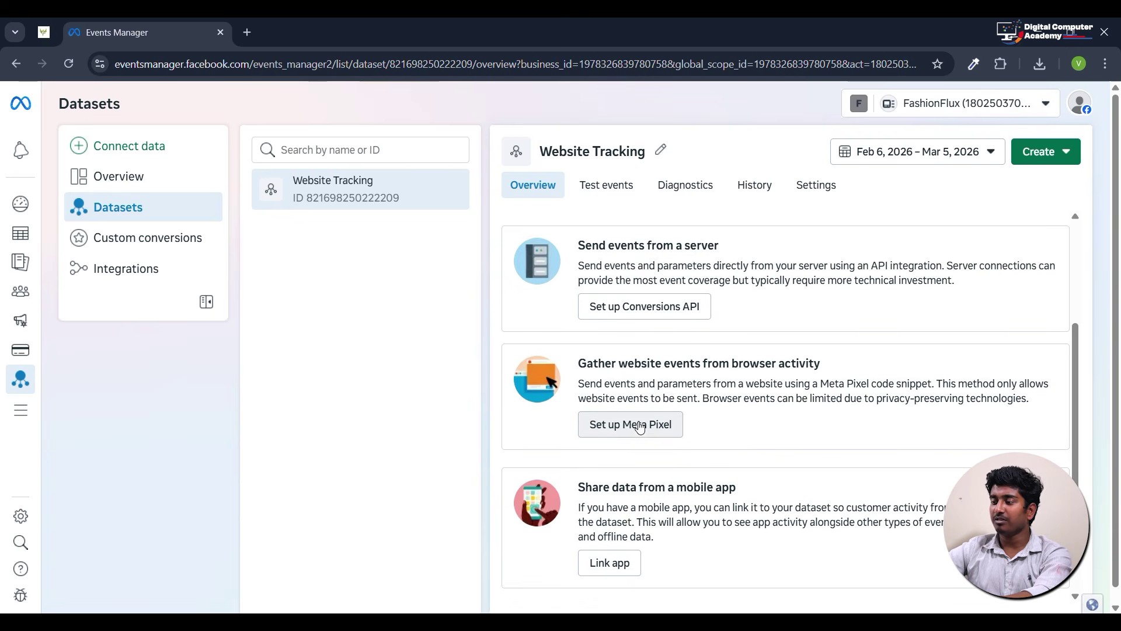
{"action": "left_click", "coordinate": [645, 435]}
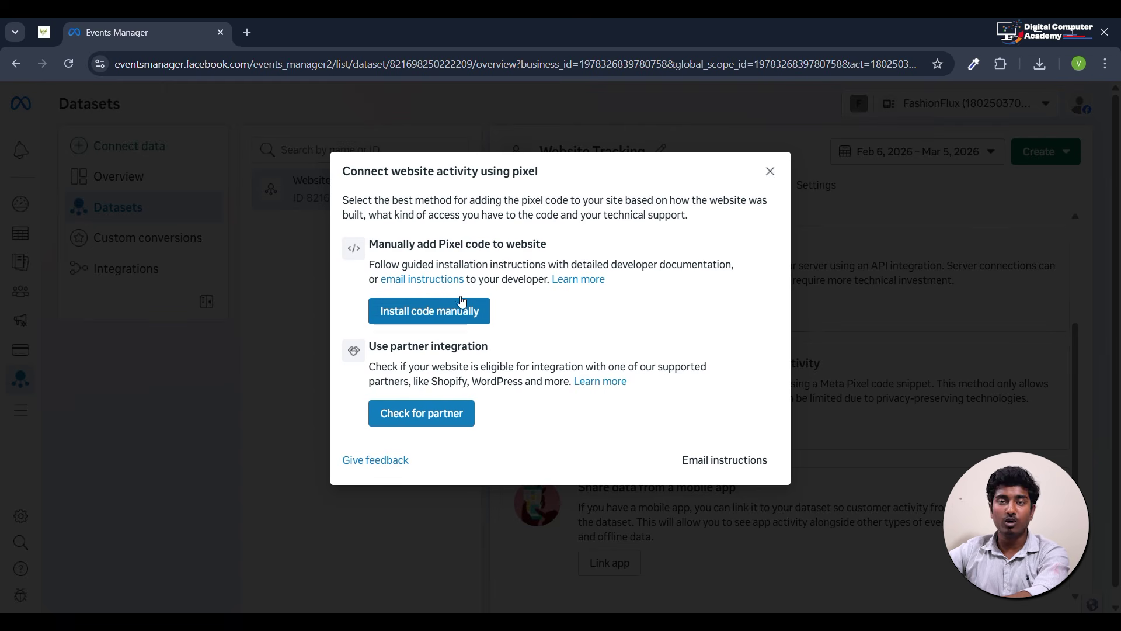
{"action": "left_click", "coordinate": [419, 311]}
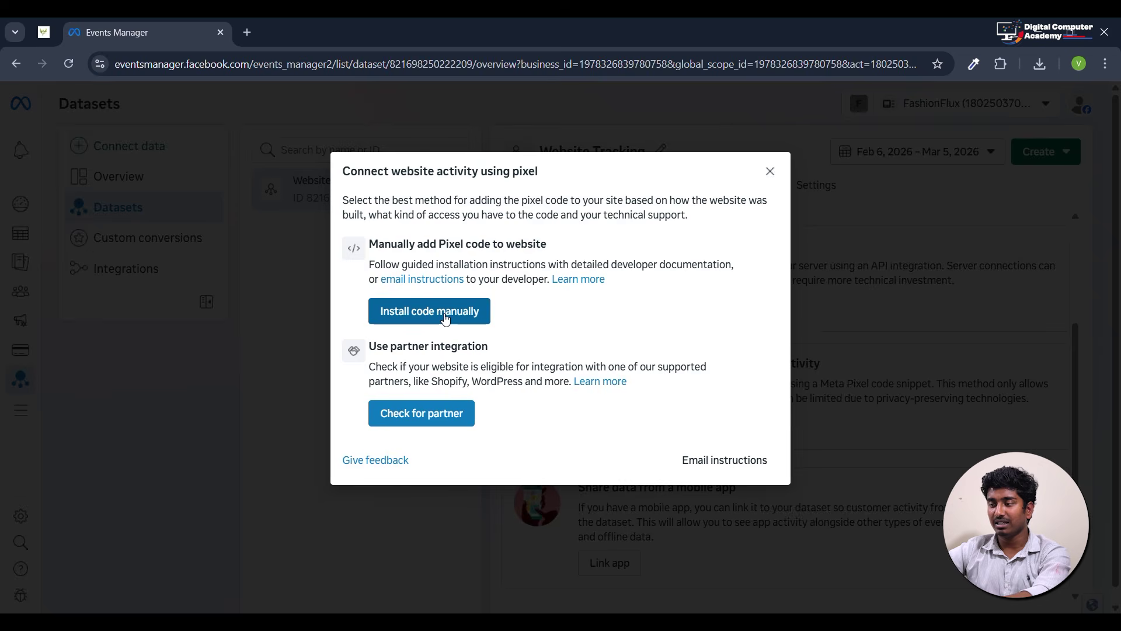
Open the manual Meta Pixel installation instructions and copy the pixel base code.
{"action": "left_click", "coordinate": [445, 318]}
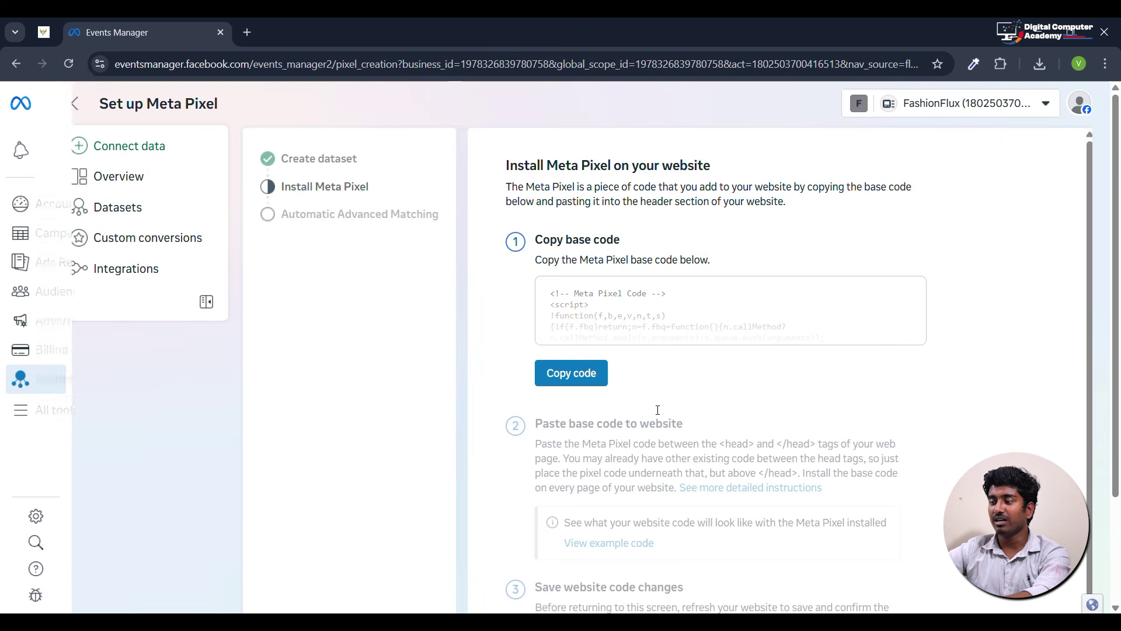
{"action": "scroll", "coordinate": [608, 377], "scroll_direction": "down", "scroll_amount": 2}
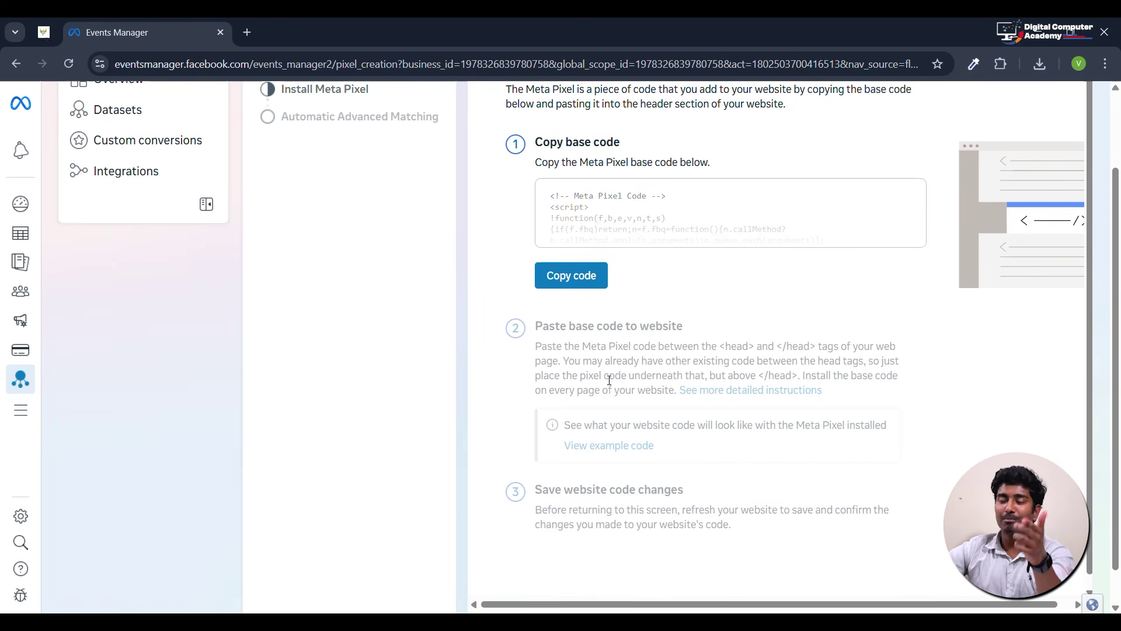
{"action": "left_click", "coordinate": [586, 280]}
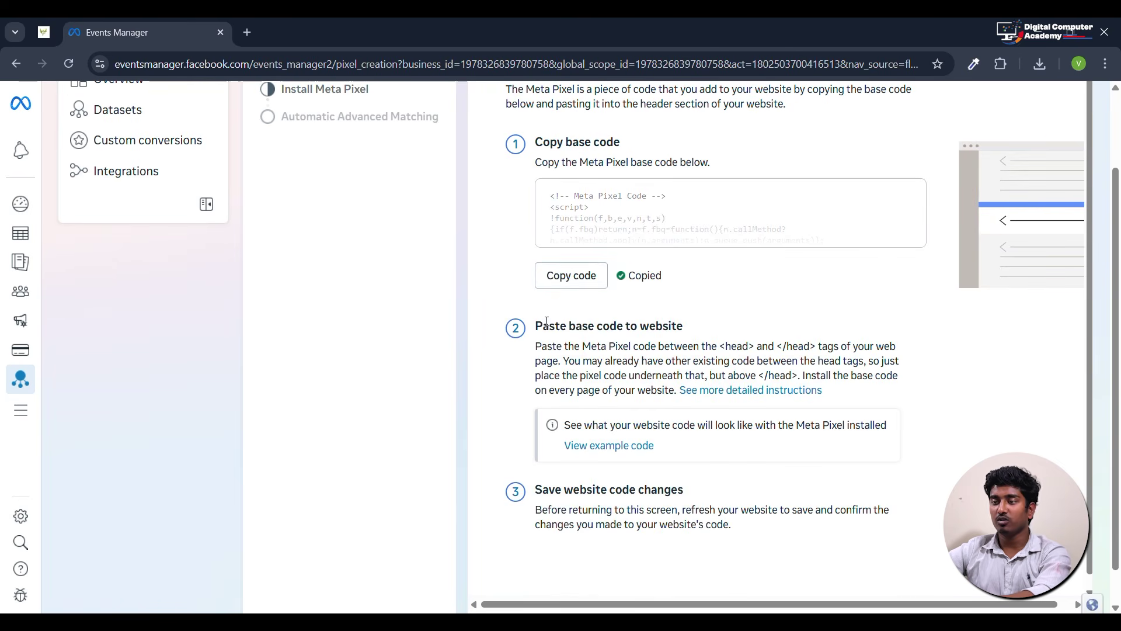
Switch to the fashionflux.in WordPress dashboard and open the Header & Footer page of Code Snippets.
{"action": "left_click", "coordinate": [51, 26]}
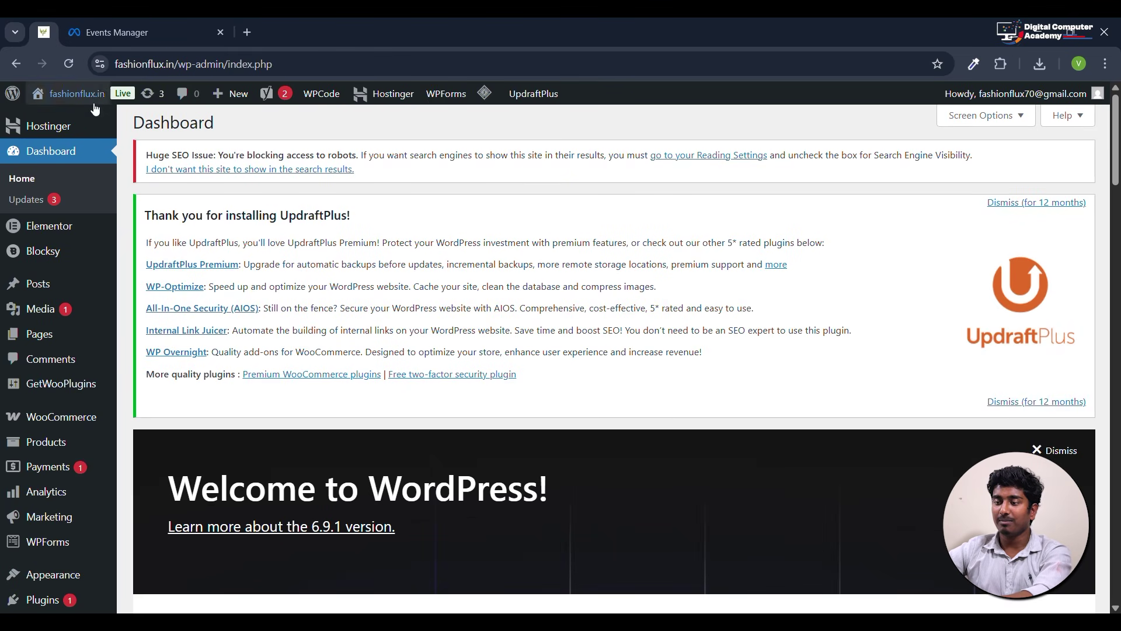
{"action": "scroll", "coordinate": [100, 283], "scroll_direction": "down", "scroll_amount": 9}
{"action": "mouse_move", "coordinate": [67, 337]}
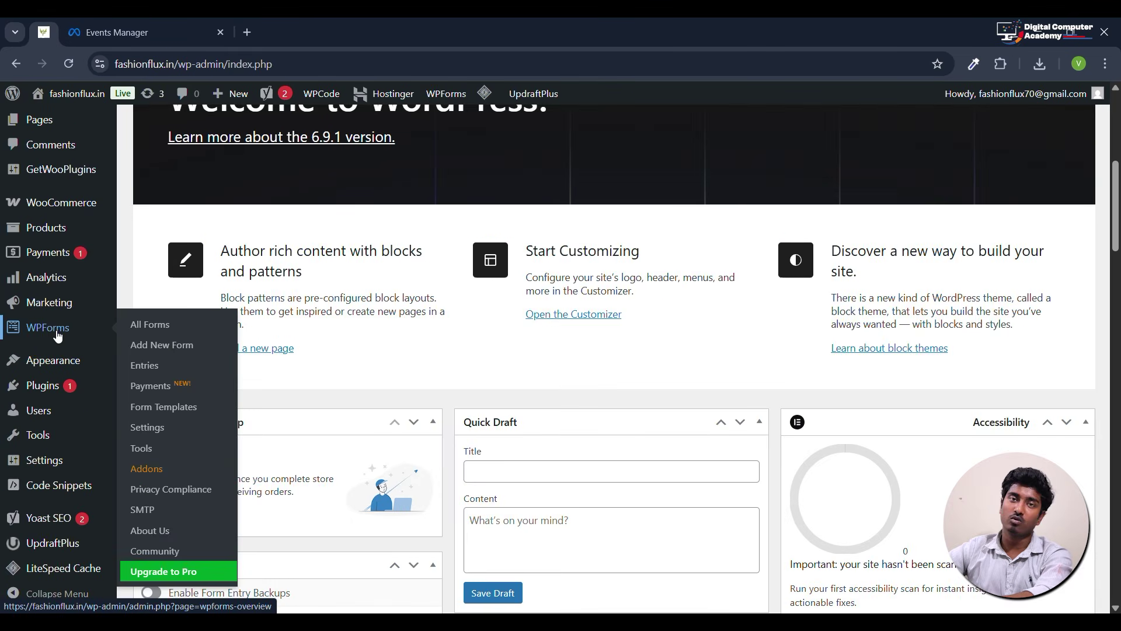
{"action": "scroll", "coordinate": [35, 408], "scroll_direction": "down", "scroll_amount": 2}
{"action": "mouse_move", "coordinate": [81, 490]}
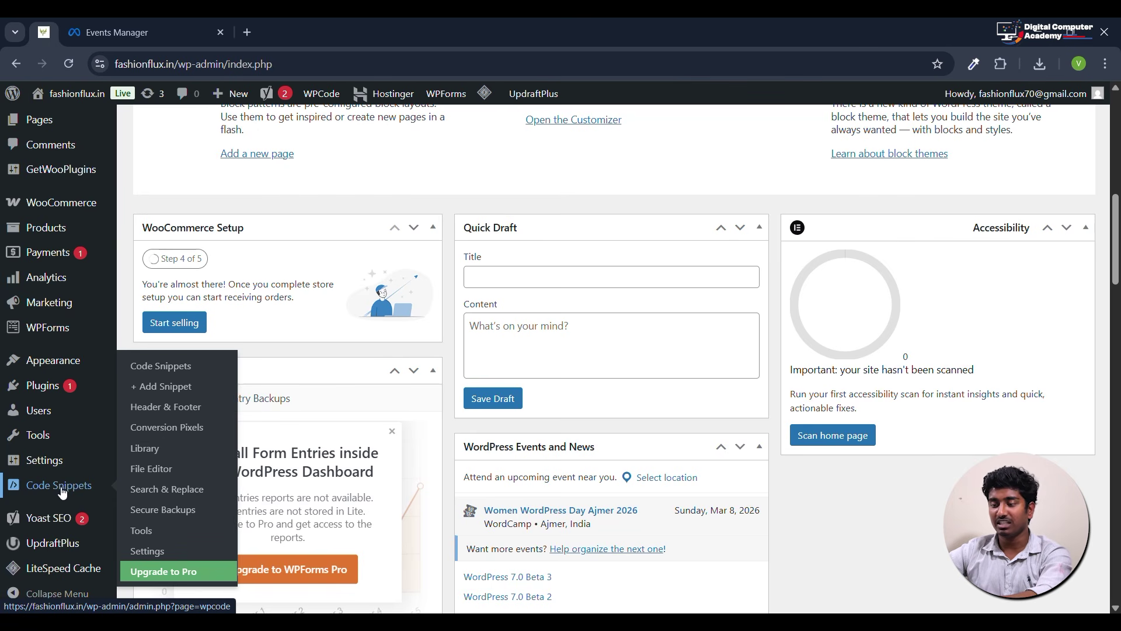
{"action": "left_click", "coordinate": [172, 408]}
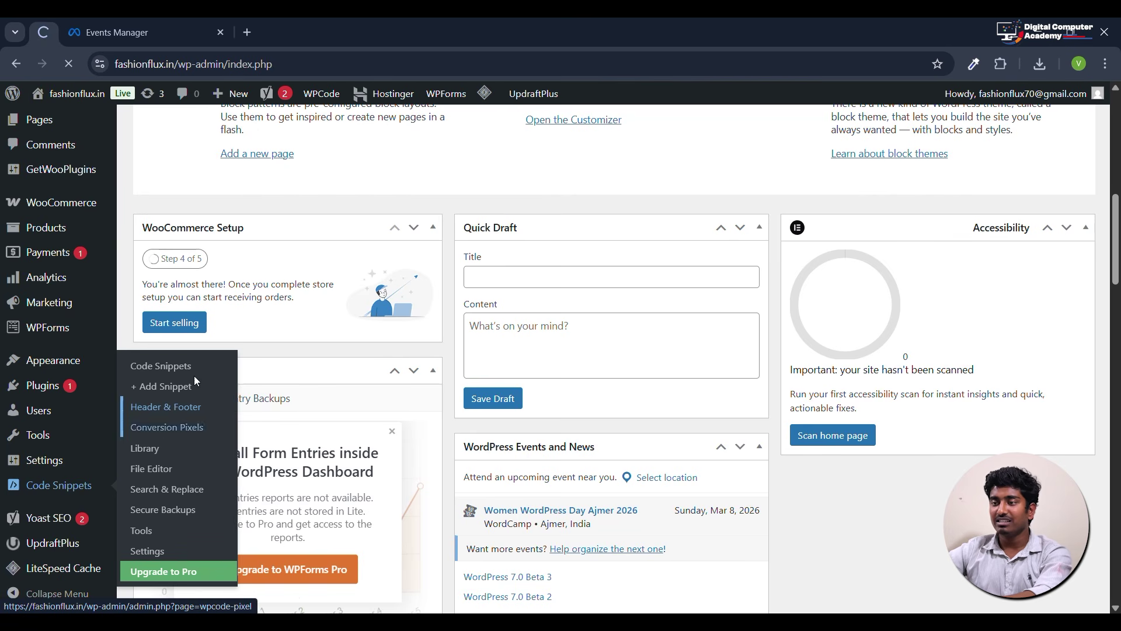
{"action": "left_click", "coordinate": [105, 32]}
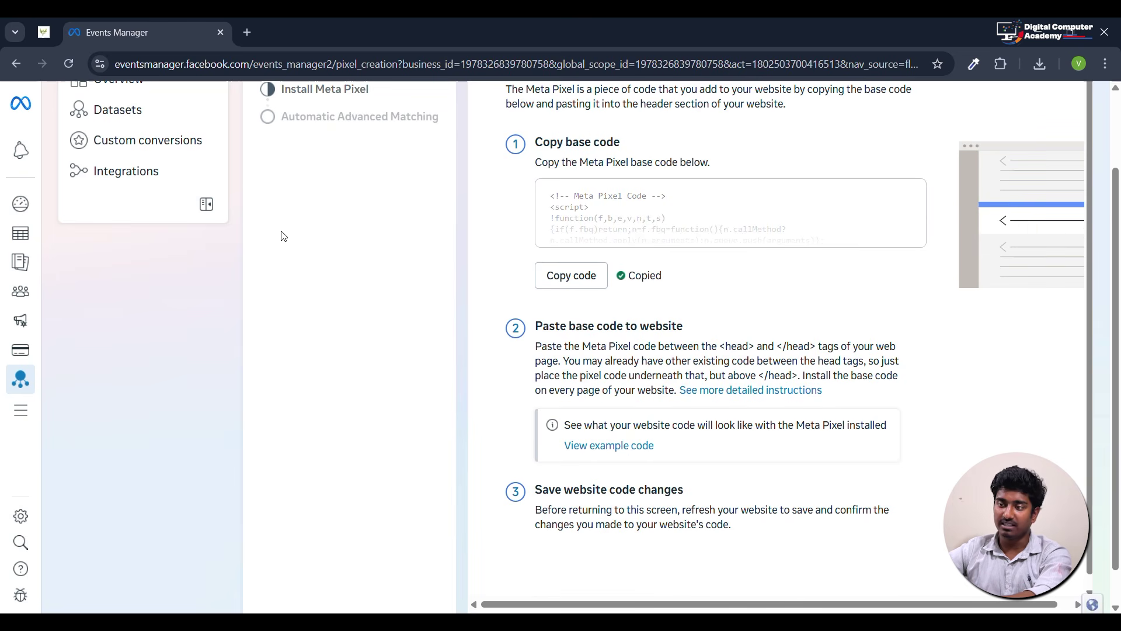
{"action": "left_click", "coordinate": [43, 33]}
Paste the Meta Pixel base code into the global header scripts below the End Google Tag Manager line, with a blank line between them.
{"action": "scroll", "coordinate": [409, 364], "scroll_direction": "down", "scroll_amount": 3}
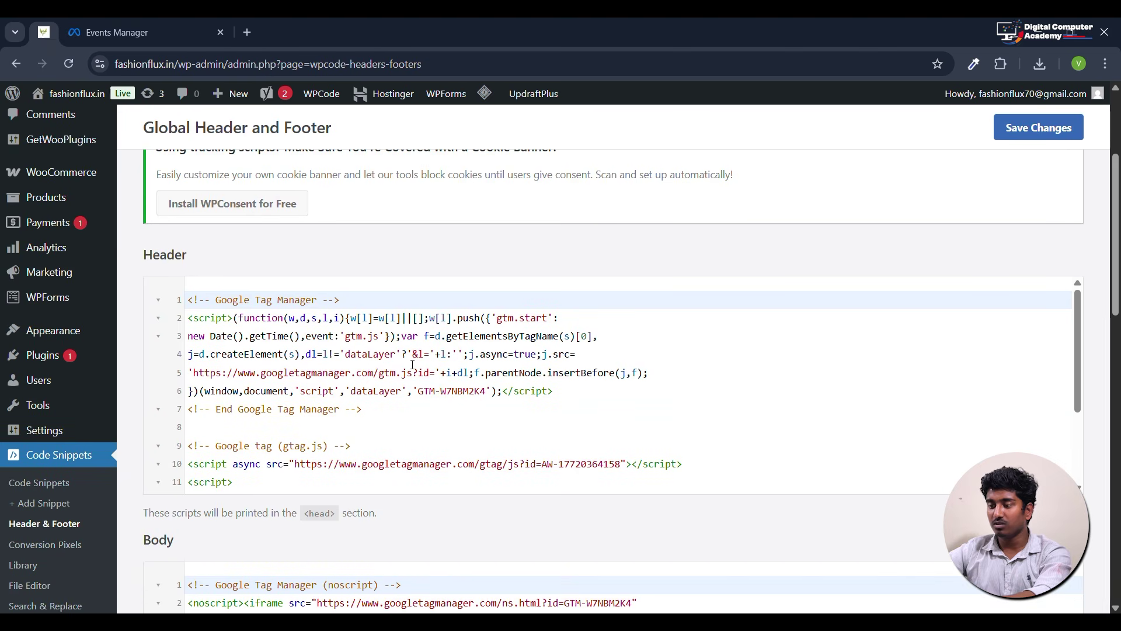
{"action": "left_click", "coordinate": [422, 408]}
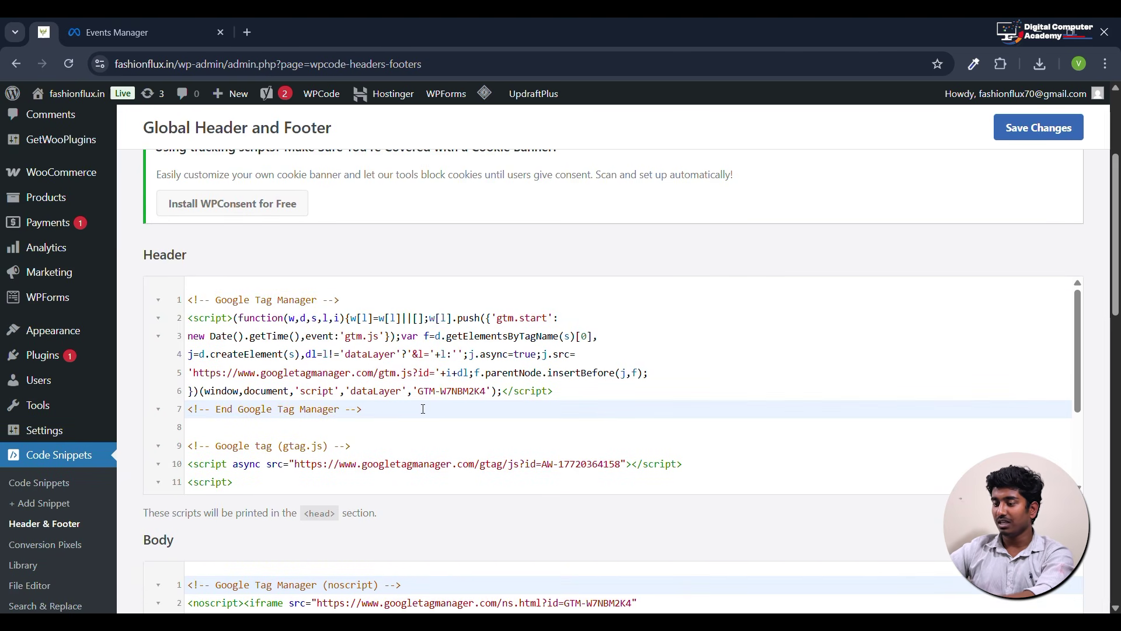
{"action": "key", "text": "Return"}
{"action": "key", "text": "Return"}
{"action": "key", "text": "ctrl+v"}
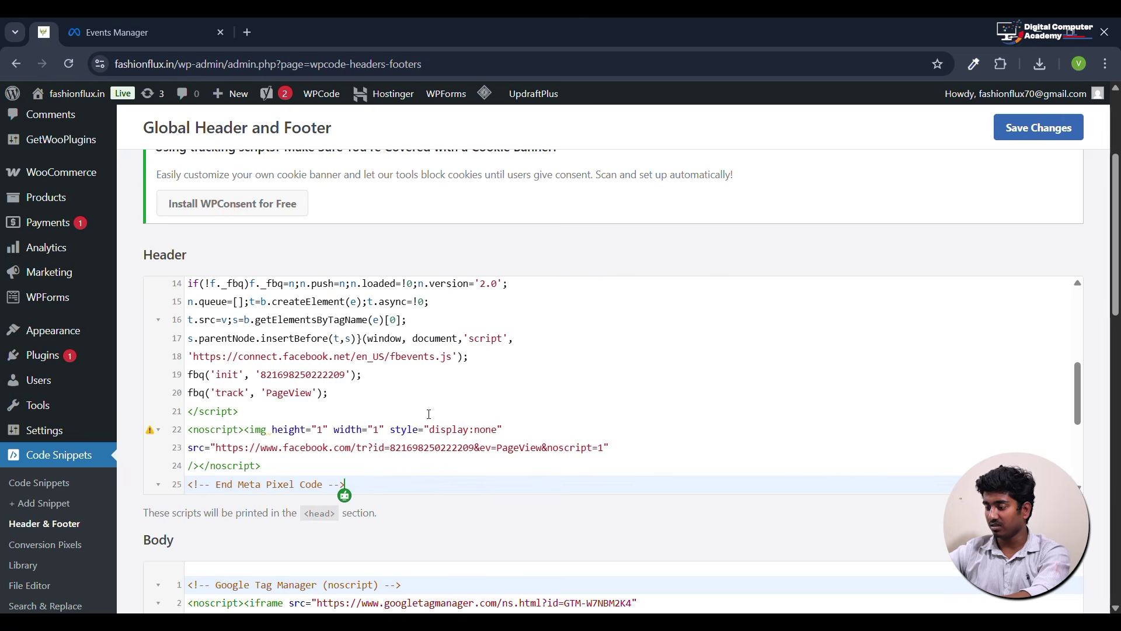
{"action": "key", "text": "Return"}
{"action": "left_click", "coordinate": [263, 448]}
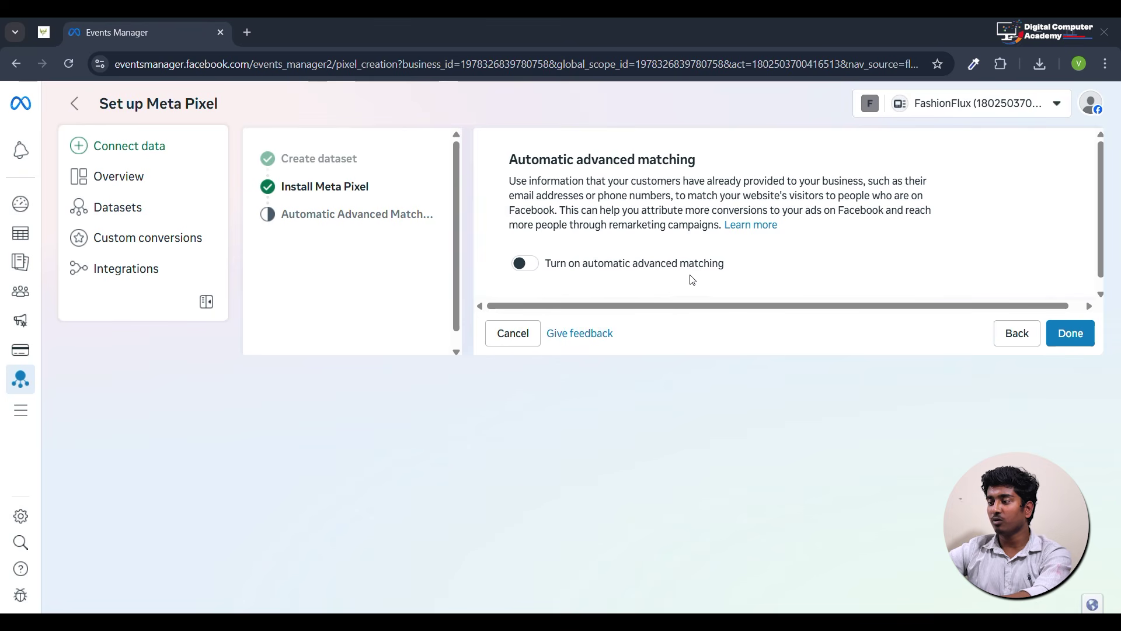
Turn on automatic advanced matching in Events Manager and finish the Meta Pixel setup.
{"action": "left_click", "coordinate": [527, 265]}
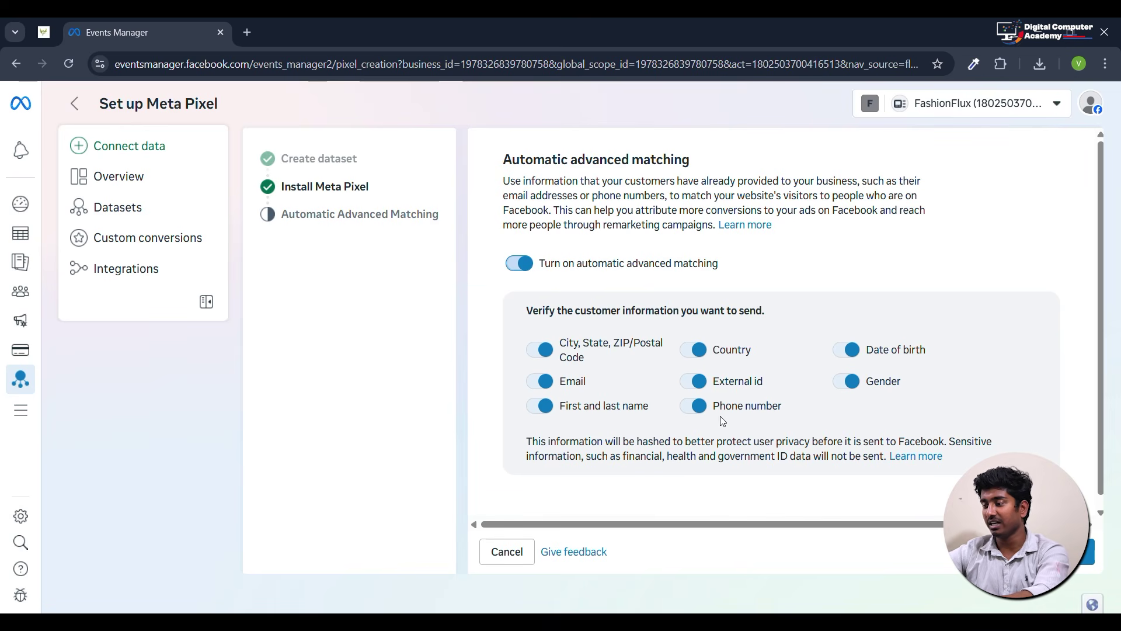
{"action": "left_click", "coordinate": [1085, 563]}
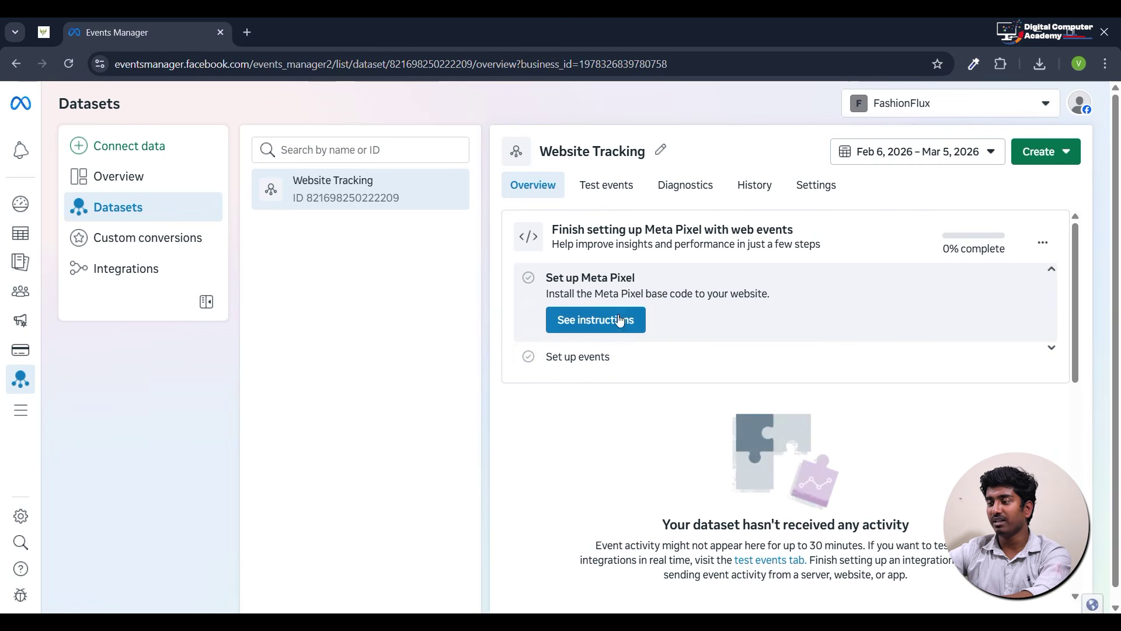
Open the Website Tracking dataset's test events, choose the Website channel and expand the website events confirmation instructions.
{"action": "left_click", "coordinate": [606, 186]}
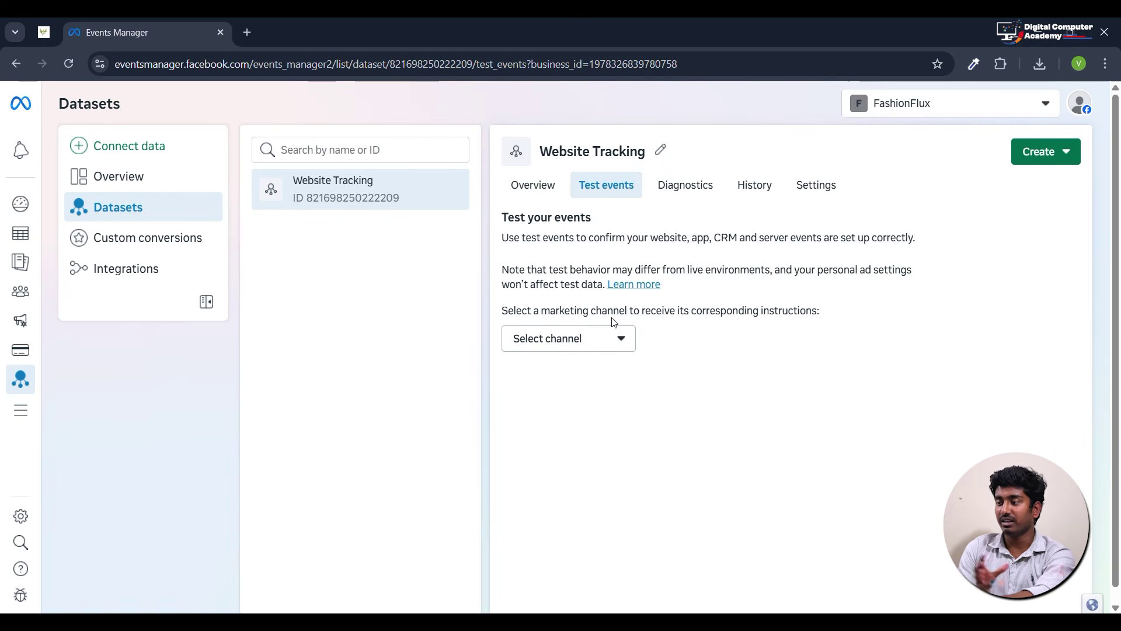
{"action": "left_click", "coordinate": [605, 339]}
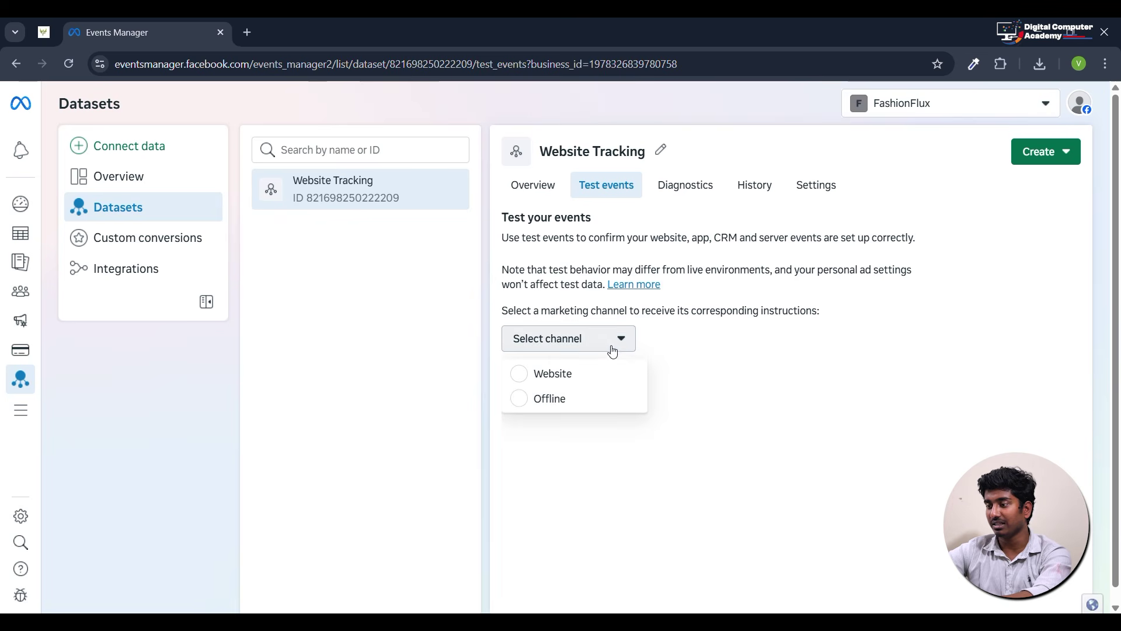
{"action": "left_click", "coordinate": [595, 376]}
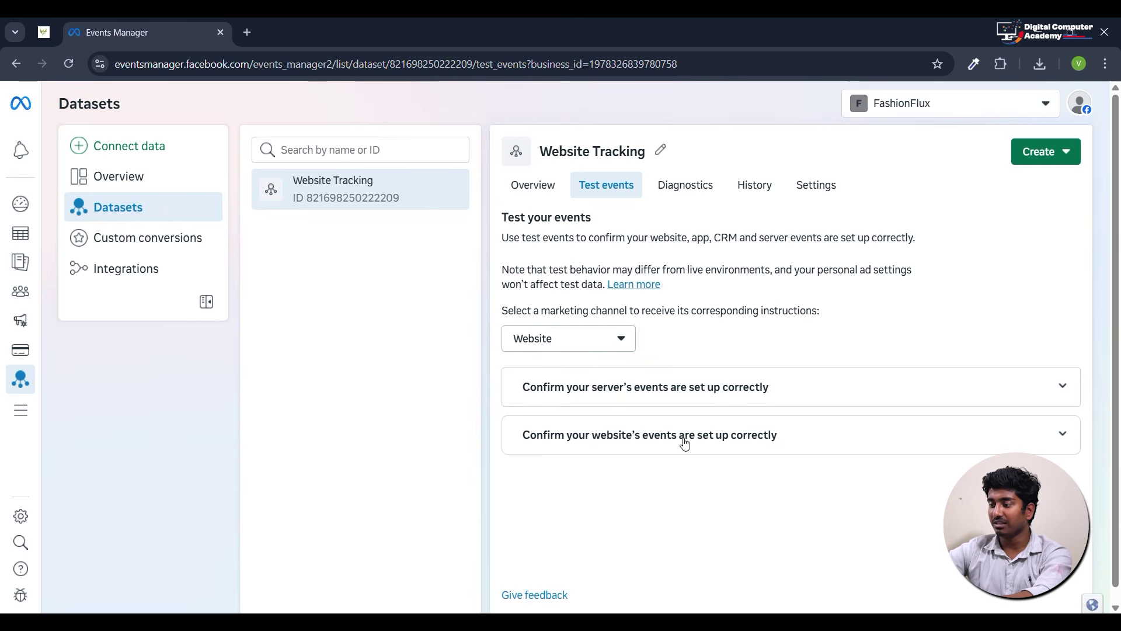
{"action": "left_click", "coordinate": [749, 386]}
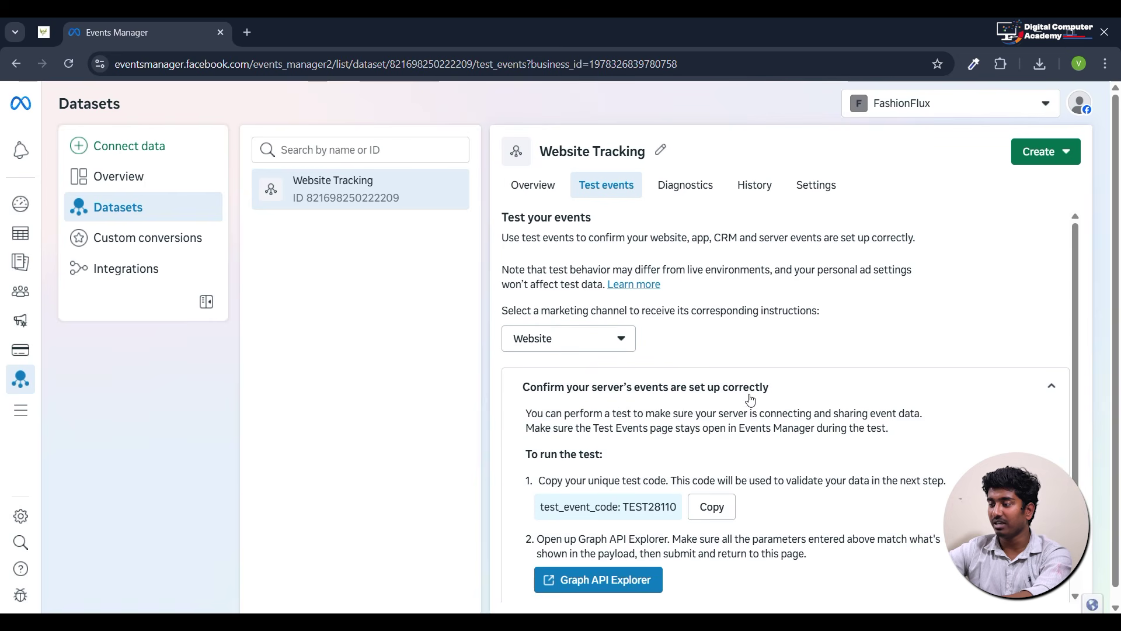
{"action": "left_click", "coordinate": [750, 397]}
{"action": "left_click", "coordinate": [743, 444]}
{"action": "scroll", "coordinate": [742, 446], "scroll_direction": "down", "scroll_amount": 2}
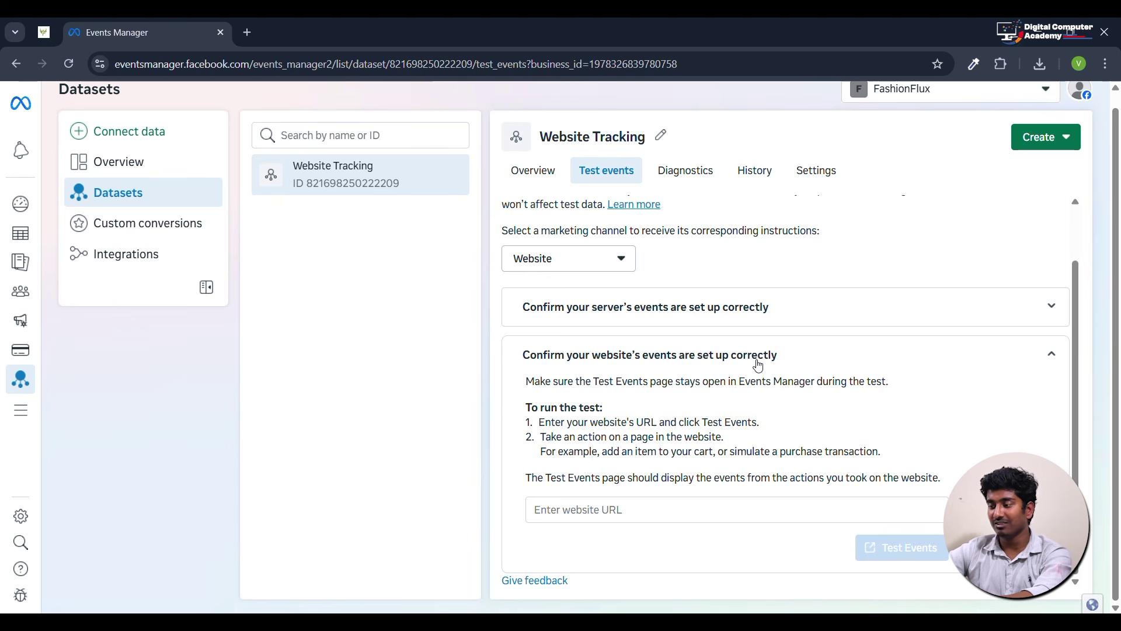
{"action": "left_click", "coordinate": [47, 29]}
{"action": "left_click_drag", "start_coordinate": [147, 64], "coordinate": [115, 64]}
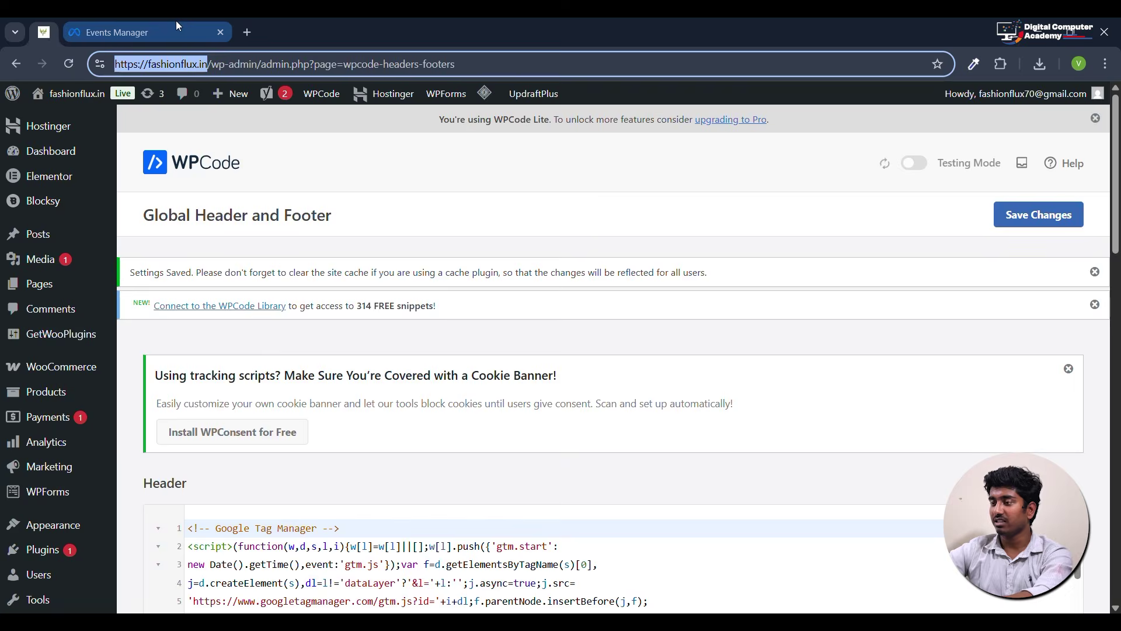
{"action": "left_click", "coordinate": [117, 32]}
{"action": "left_click", "coordinate": [734, 518]}
{"action": "key", "text": "ctrl+v"}
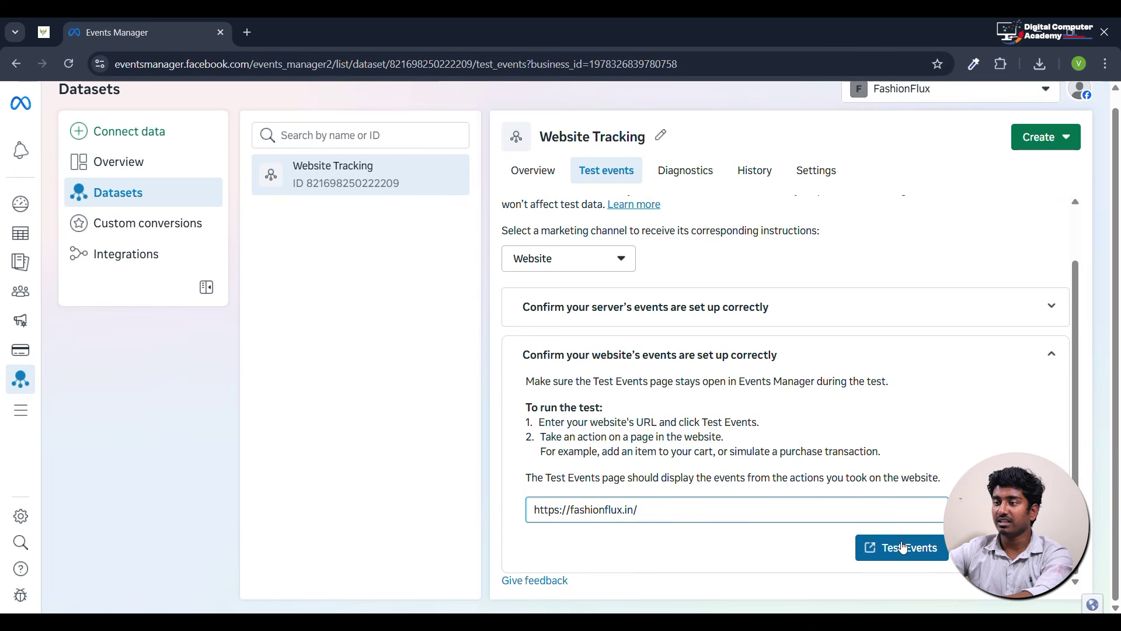
{"action": "left_click", "coordinate": [903, 543]}
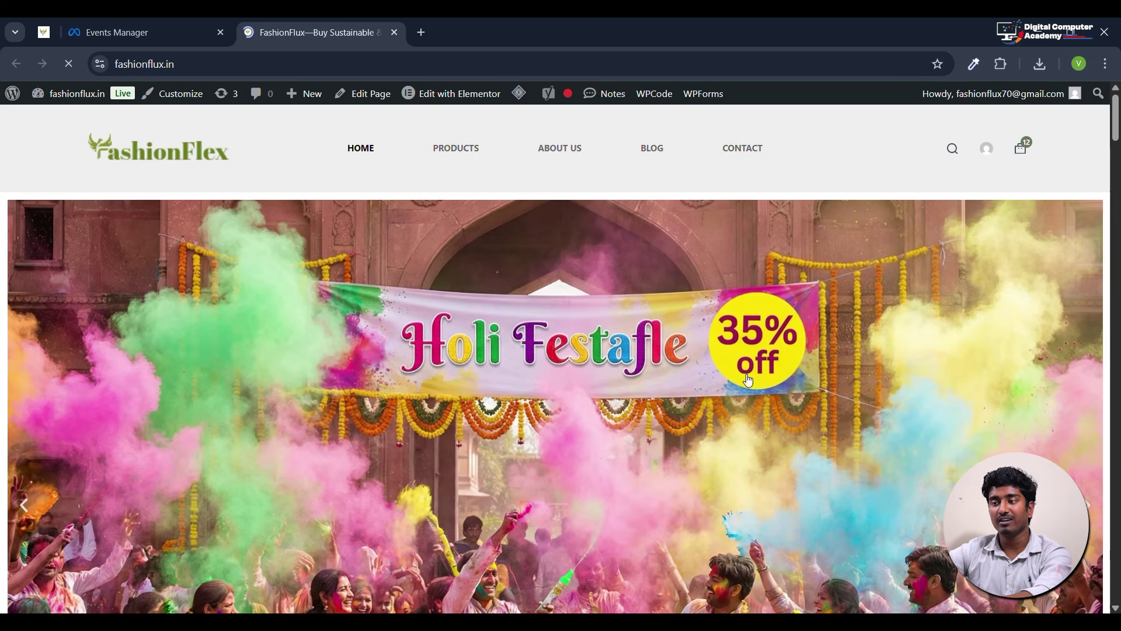
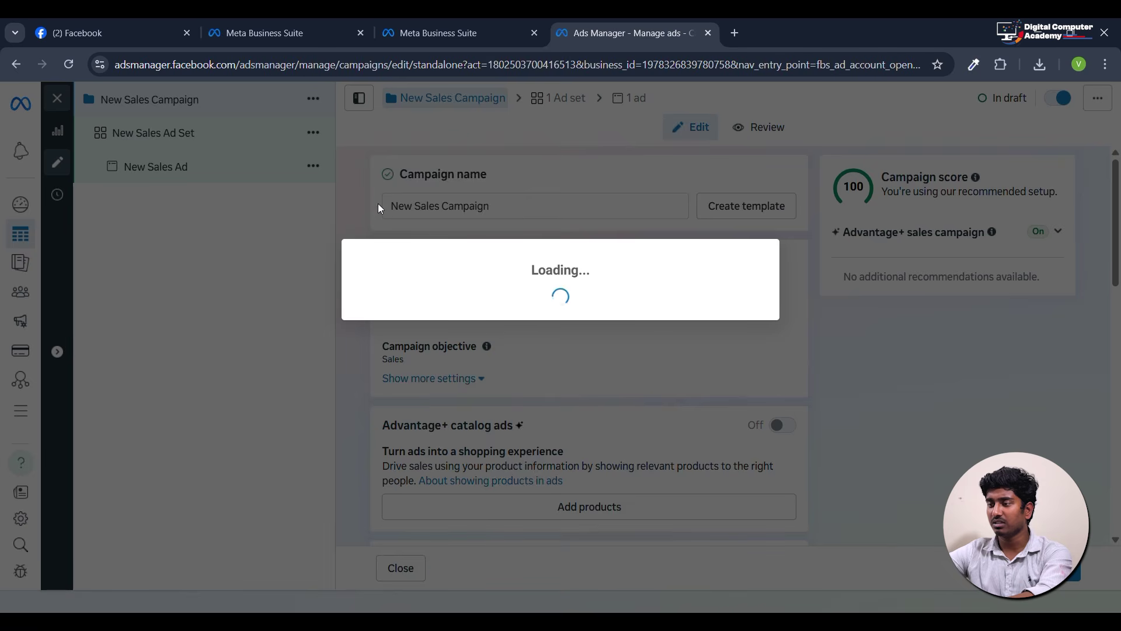
Rename the new sales campaign in Ads Manager as "Sales | Delhi".
{"action": "left_click", "coordinate": [700, 160]}
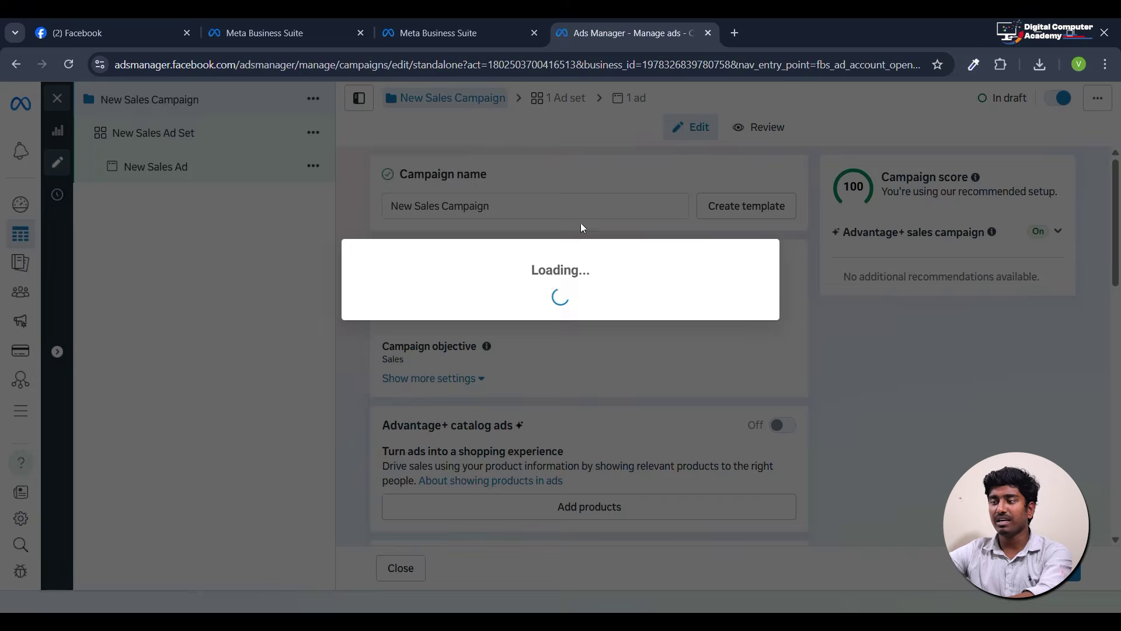
{"action": "left_click_drag", "start_coordinate": [500, 205], "coordinate": [356, 219]}
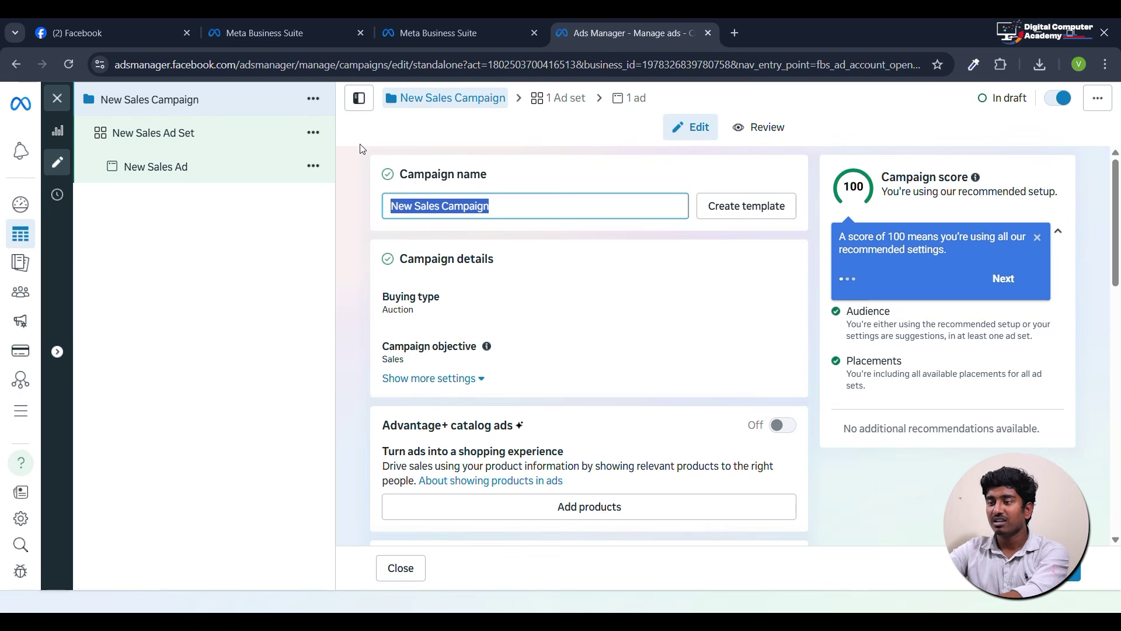
{"action": "key", "text": "BackSpace"}
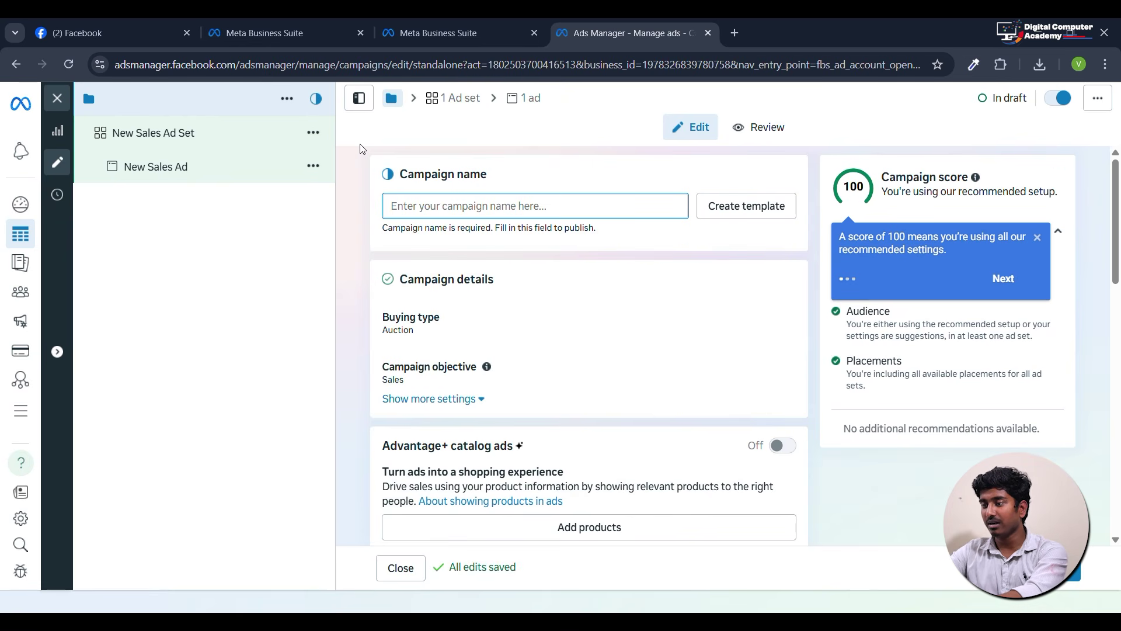
{"action": "type", "text": "Sales |"}
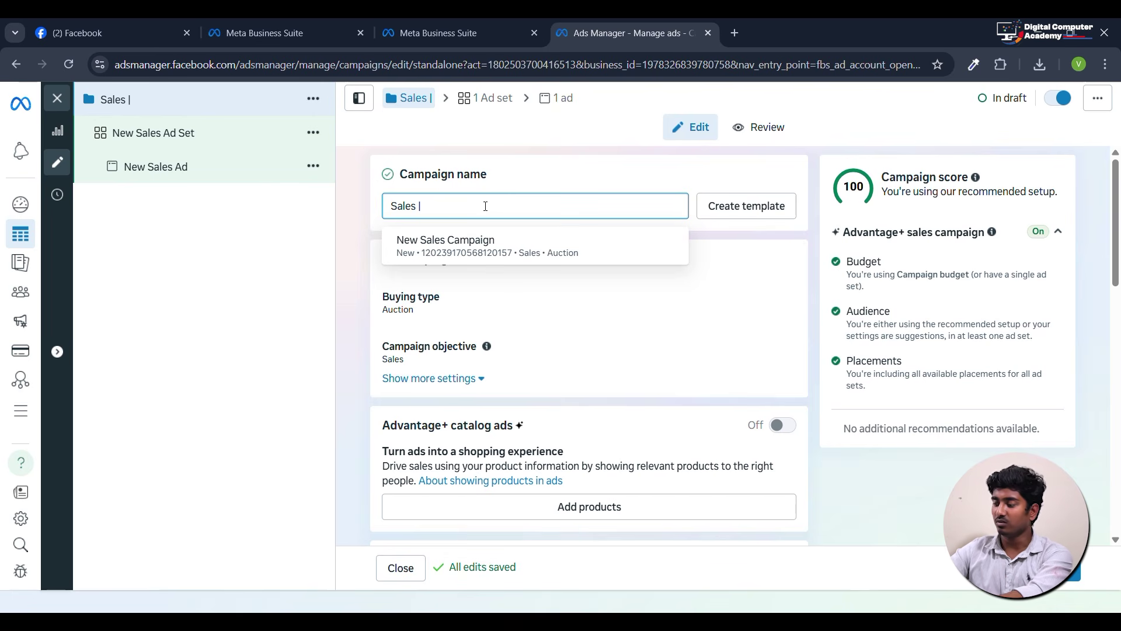
{"action": "type", "text": "Delhi"}
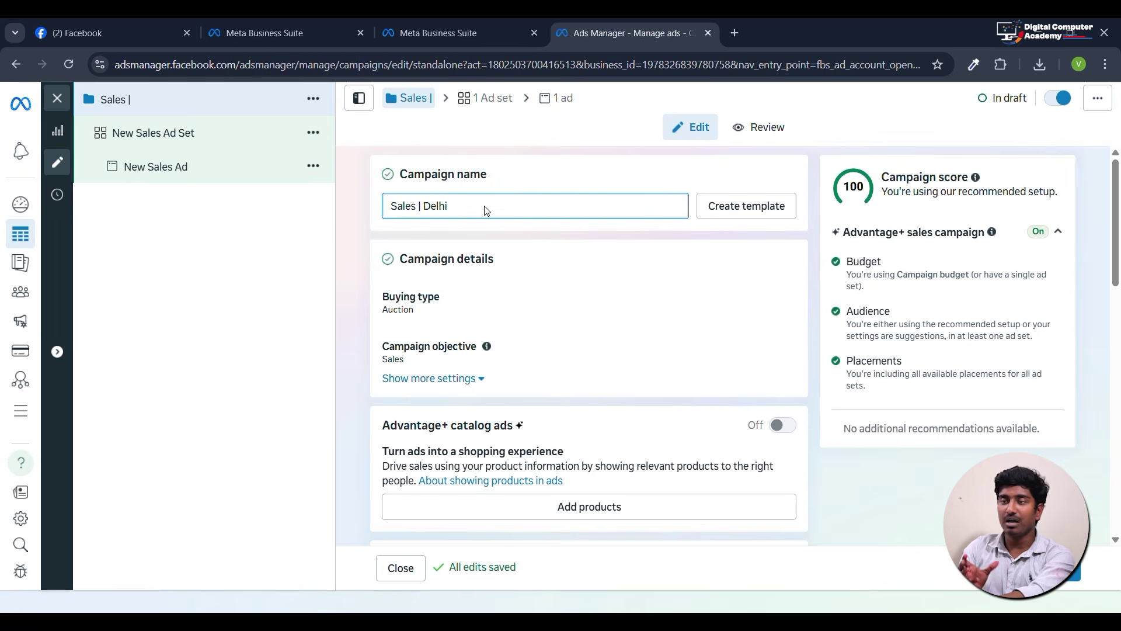
{"action": "type", "text": " |"}
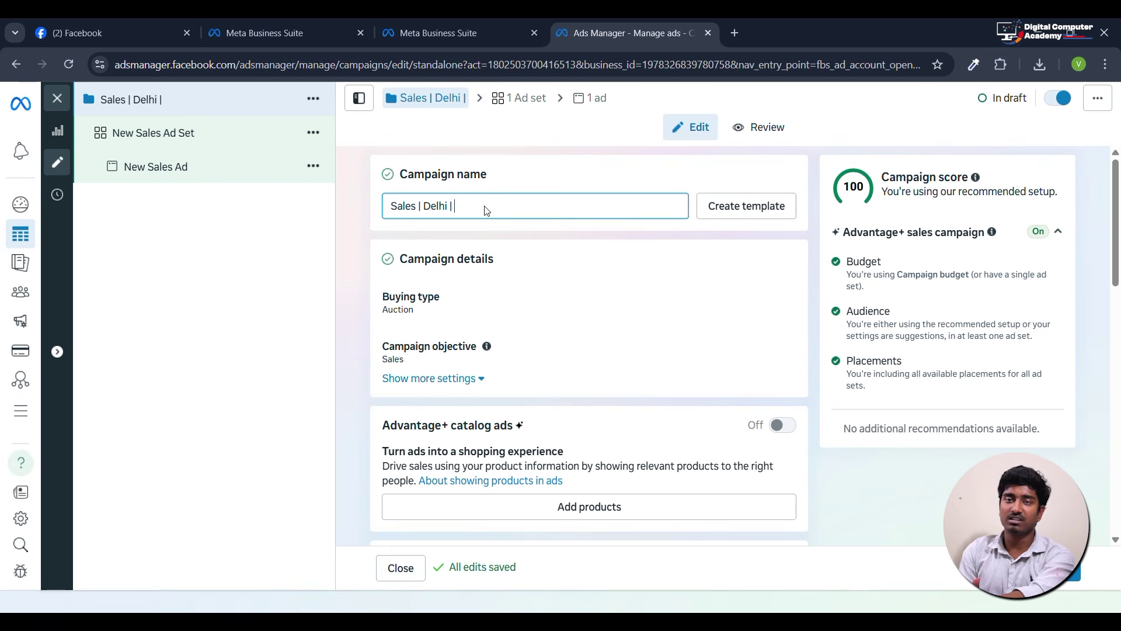
{"action": "key", "text": "BackSpace"}
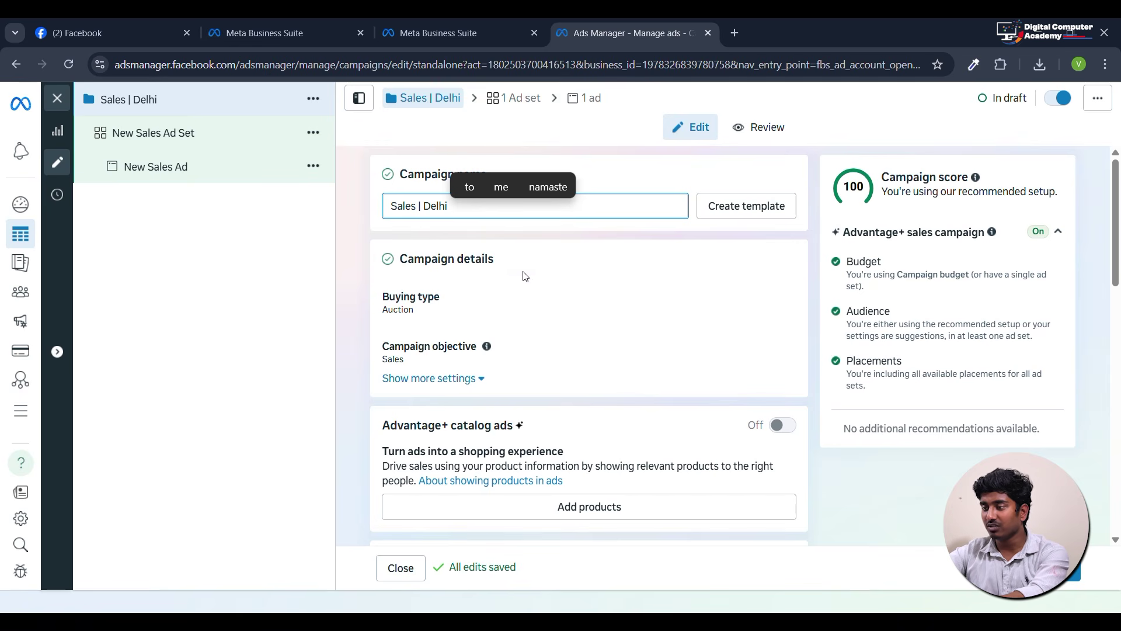
Expand the campaign objective choices and review the Advantage+ catalog ads and budget strategy settings.
{"action": "scroll", "coordinate": [525, 276], "scroll_direction": "down", "scroll_amount": 2}
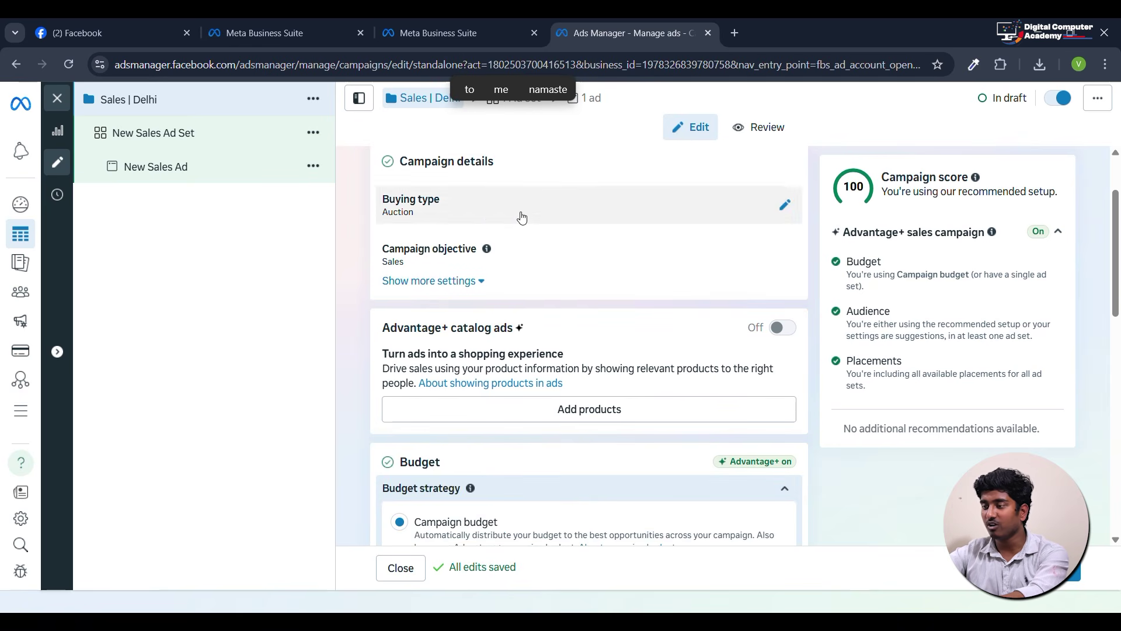
{"action": "left_click", "coordinate": [506, 262]}
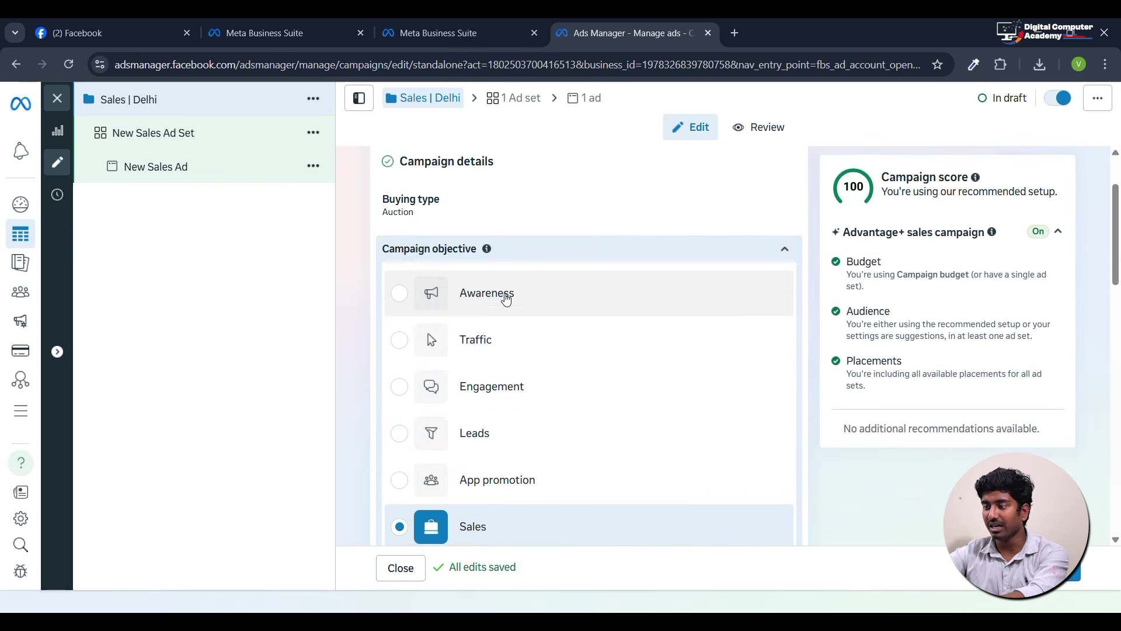
{"action": "scroll", "coordinate": [517, 275], "scroll_direction": "down", "scroll_amount": 8}
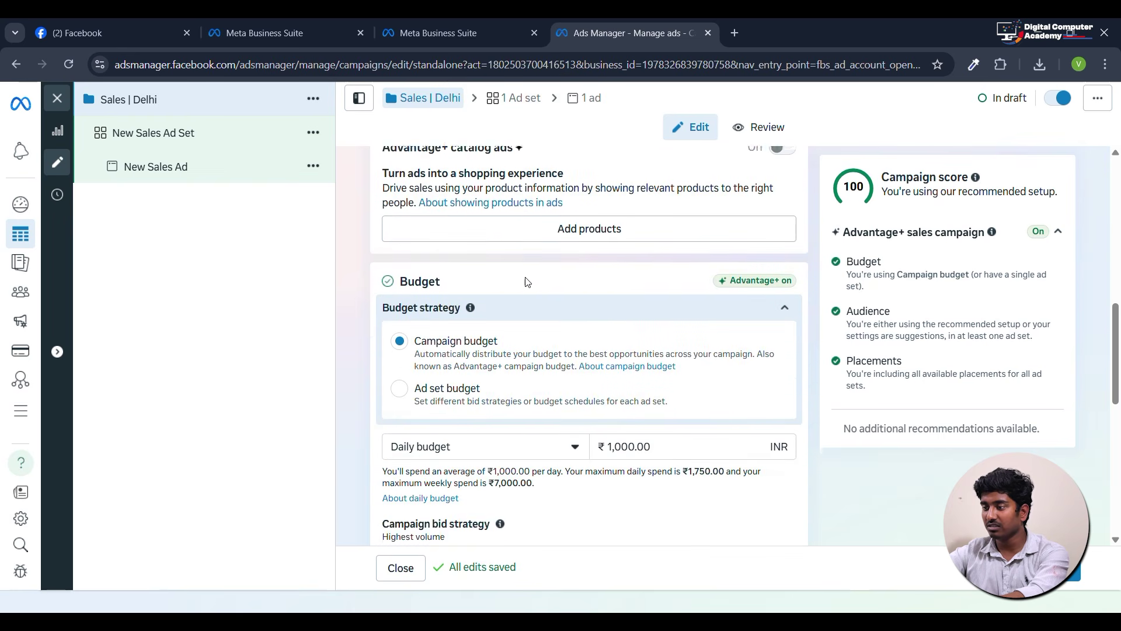
{"action": "scroll", "coordinate": [527, 283], "scroll_direction": "up", "scroll_amount": 2}
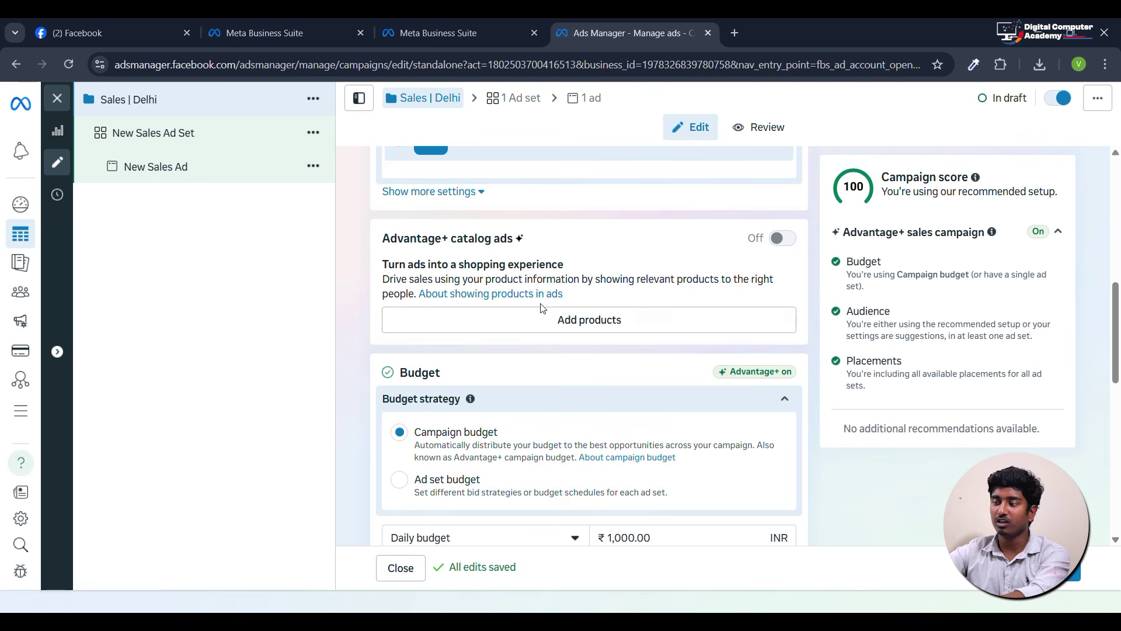
{"action": "scroll", "coordinate": [590, 338], "scroll_direction": "down", "scroll_amount": 2}
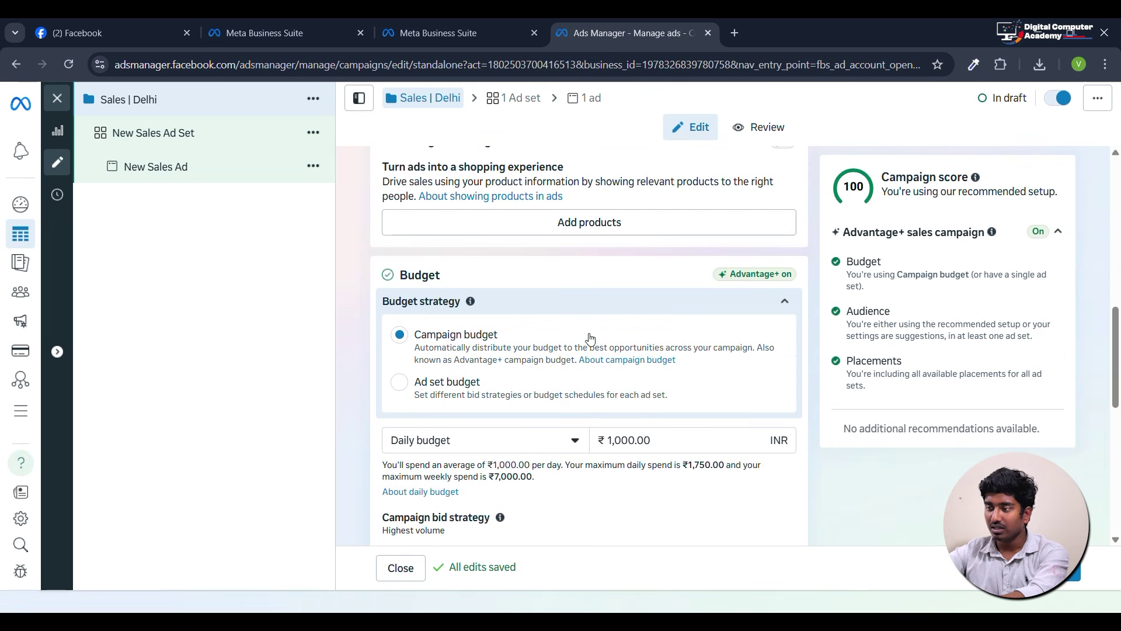
Switch the budget strategy to ad set budget and back to campaign budget.
{"action": "scroll", "coordinate": [460, 314], "scroll_direction": "down", "scroll_amount": 4}
{"action": "scroll", "coordinate": [461, 314], "scroll_direction": "up", "scroll_amount": 2}
{"action": "left_click", "coordinate": [650, 344]}
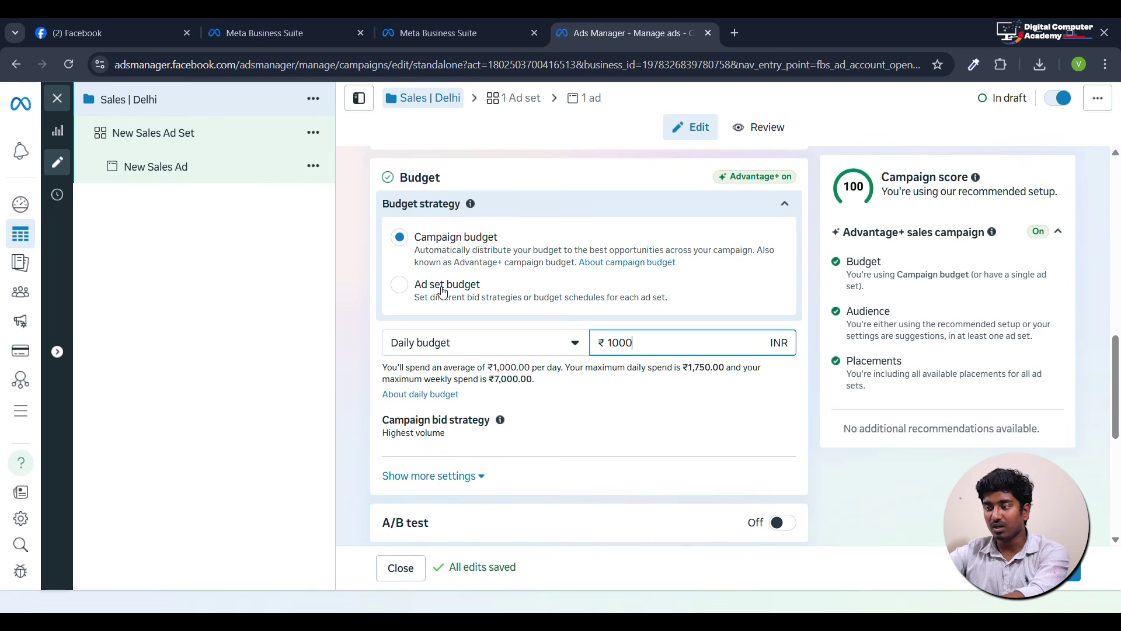
{"action": "left_click", "coordinate": [424, 301]}
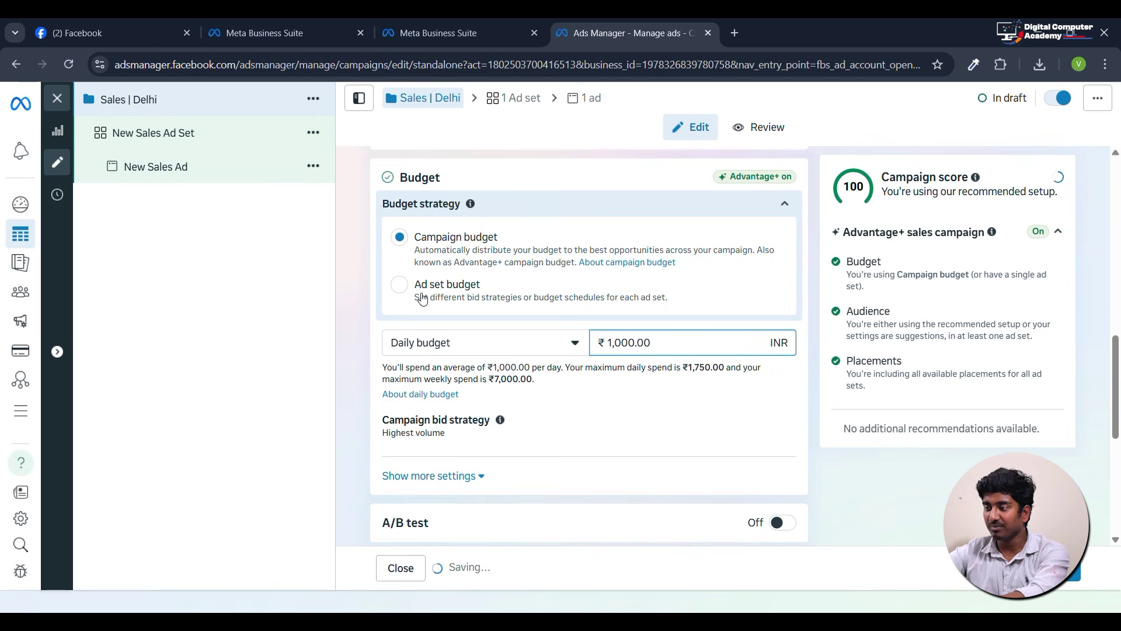
{"action": "left_click", "coordinate": [416, 239]}
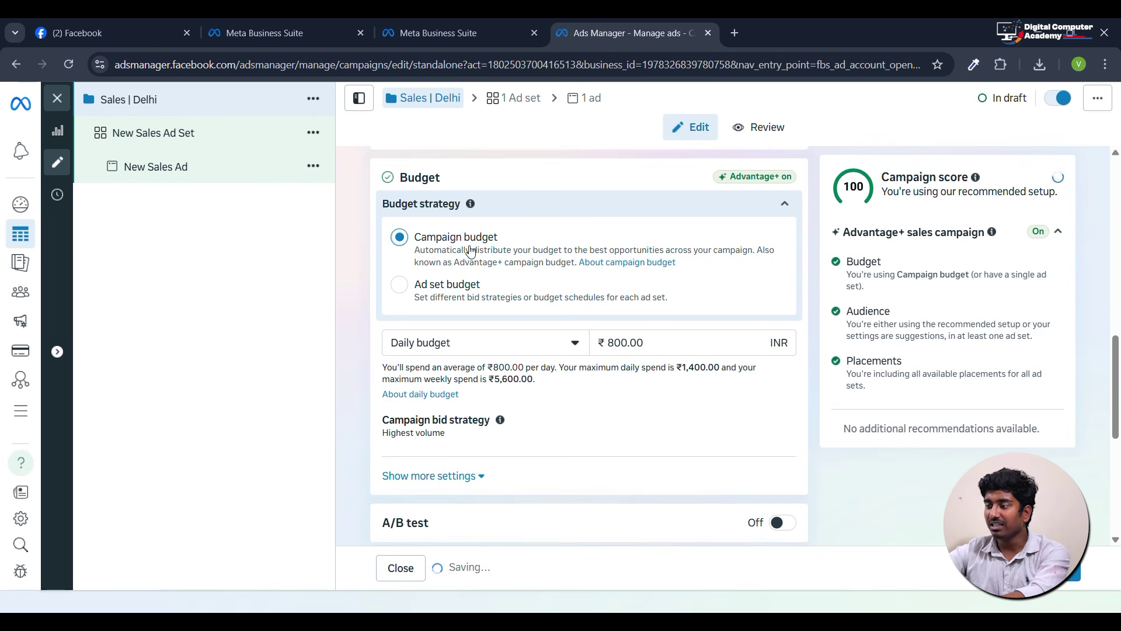
Set the campaign's daily budget to ₹200.00.
{"action": "double_click", "coordinate": [619, 343]}
{"action": "left_click", "coordinate": [627, 342]}
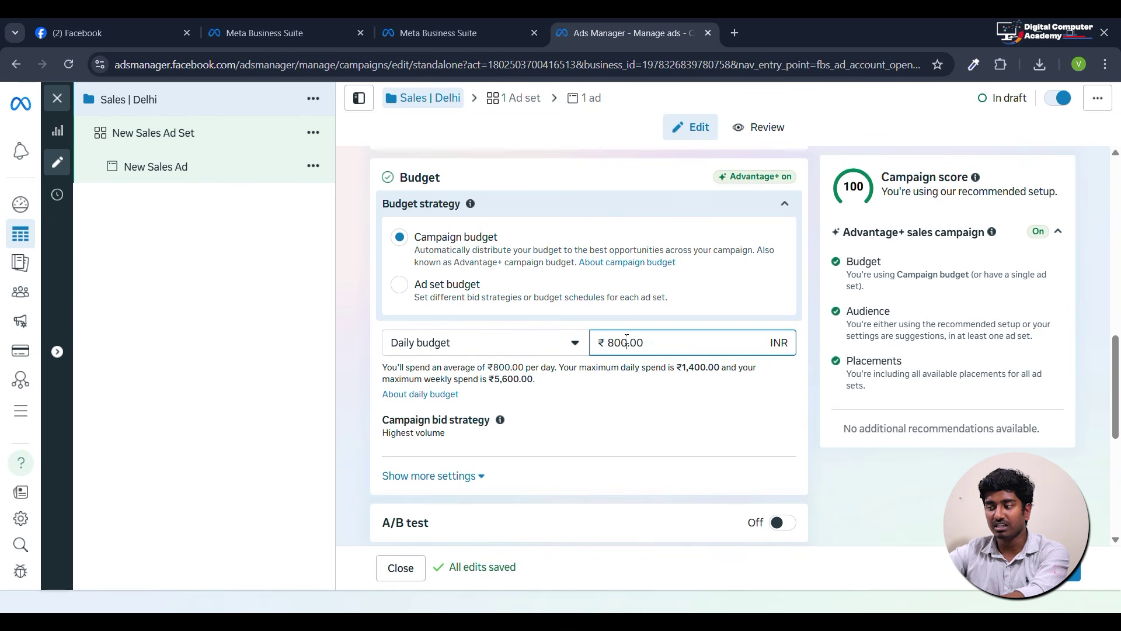
{"action": "left_click", "coordinate": [549, 343]}
{"action": "left_click", "coordinate": [617, 347]}
{"action": "left_click_drag", "start_coordinate": [617, 348], "coordinate": [599, 357]}
{"action": "type", "text": "2"}
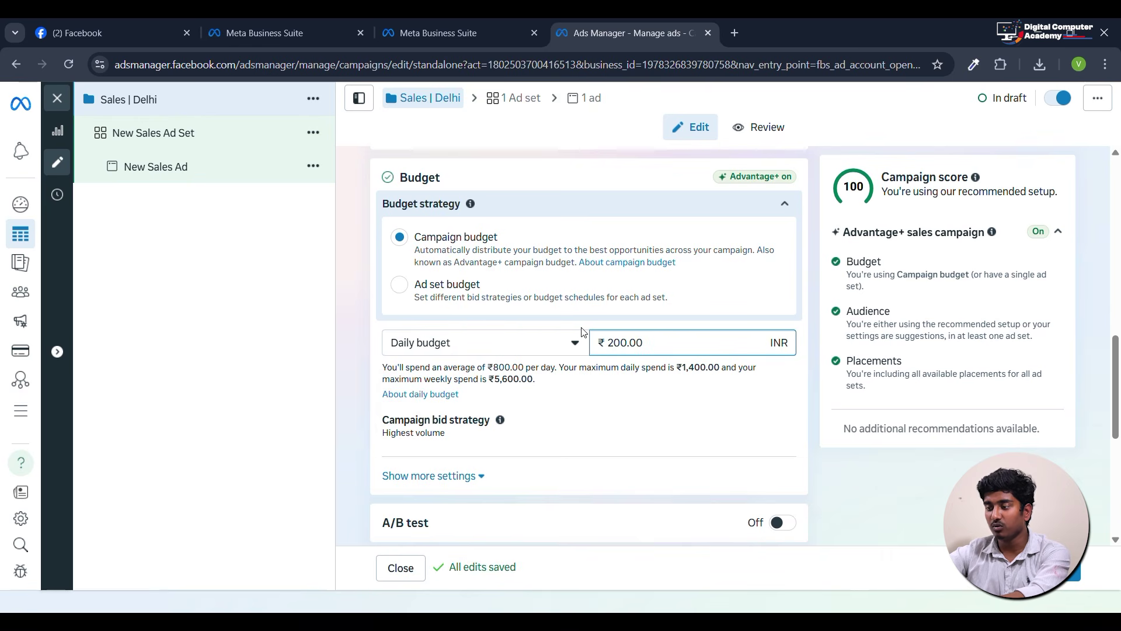
Review the campaign bid strategy choices without changing the selection, and look at the additional budget scheduling setting.
{"action": "scroll", "coordinate": [582, 332], "scroll_direction": "down", "scroll_amount": 2}
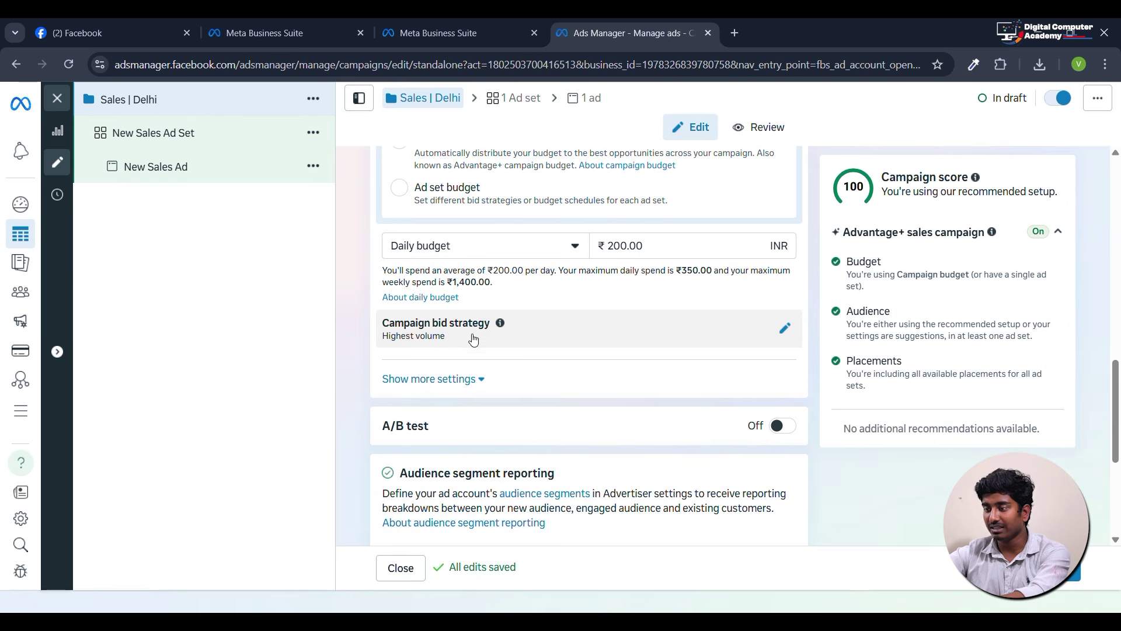
{"action": "left_click", "coordinate": [785, 327]}
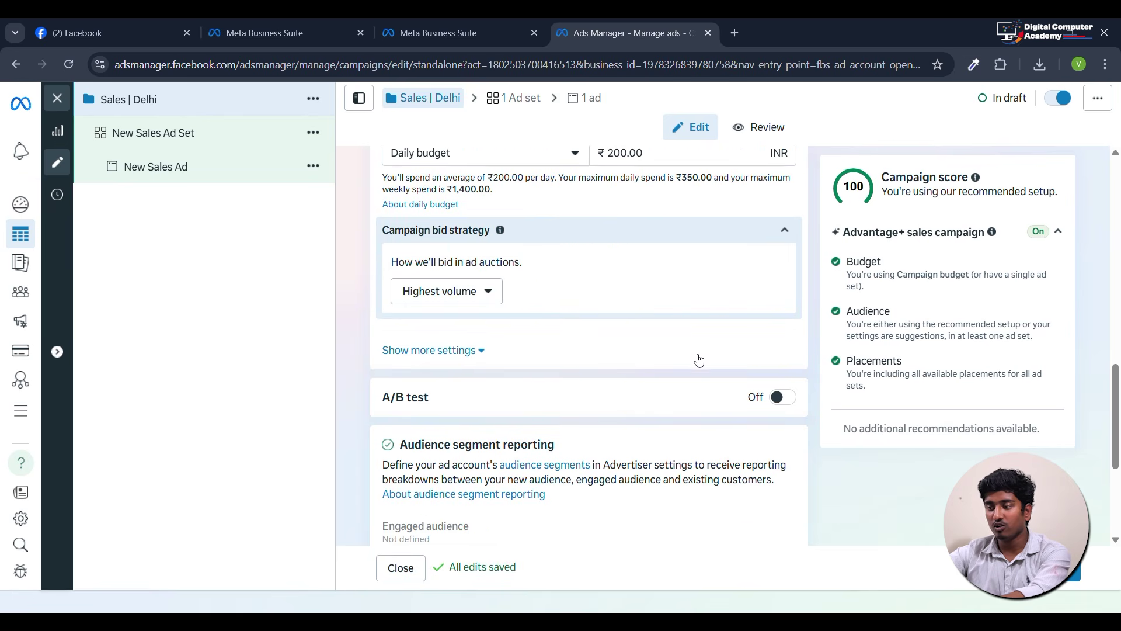
{"action": "left_click", "coordinate": [474, 295]}
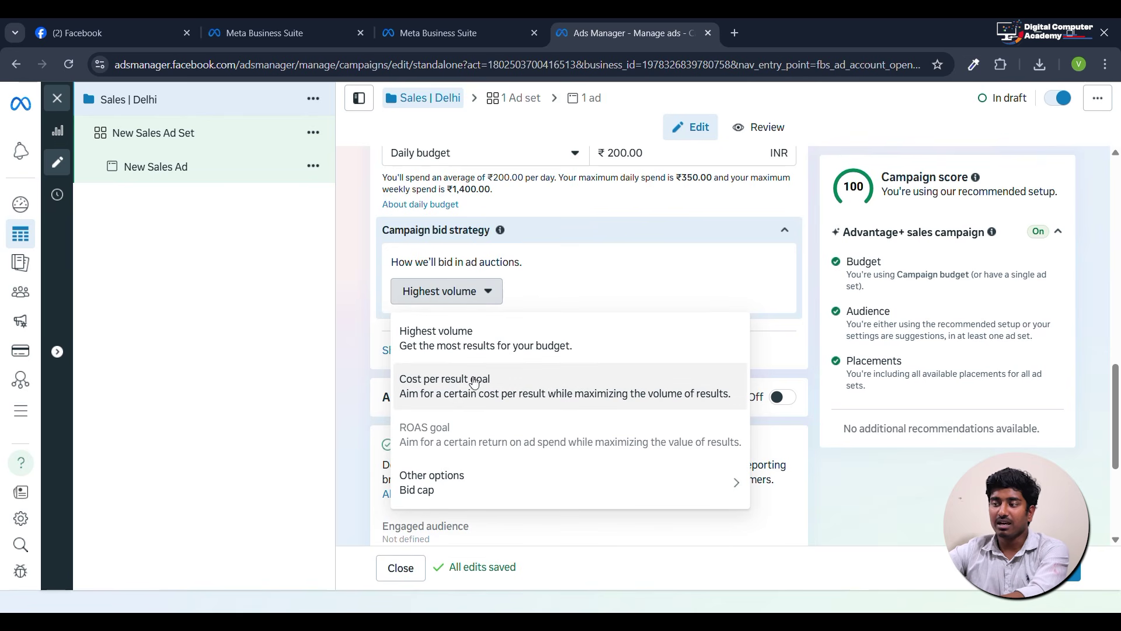
{"action": "left_click", "coordinate": [543, 293]}
{"action": "left_click", "coordinate": [784, 230]}
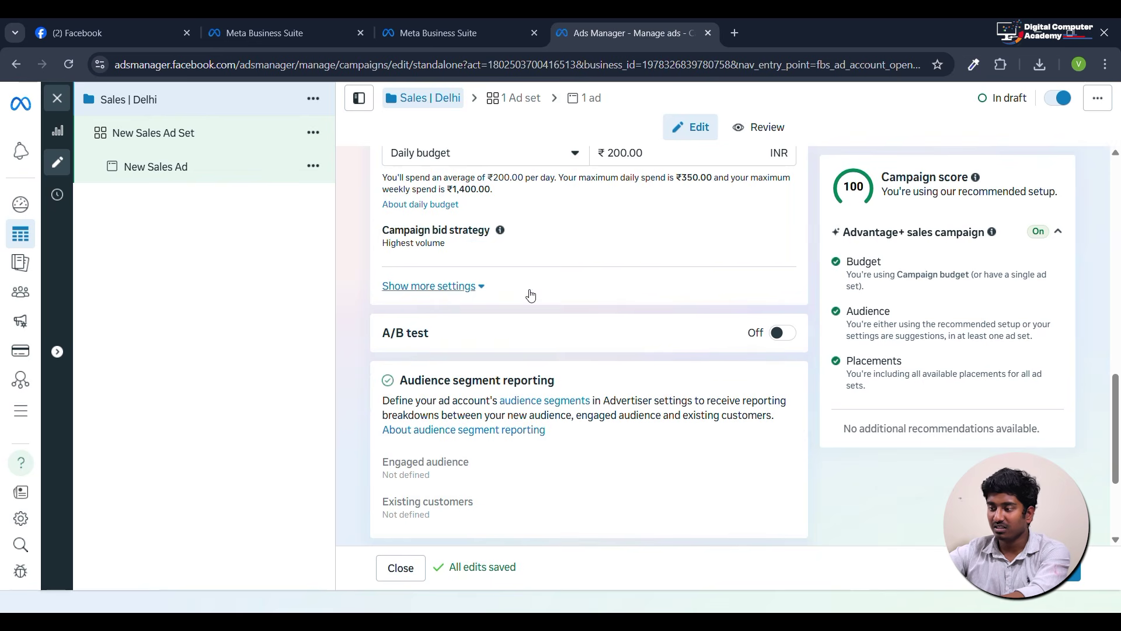
{"action": "left_click", "coordinate": [465, 288]}
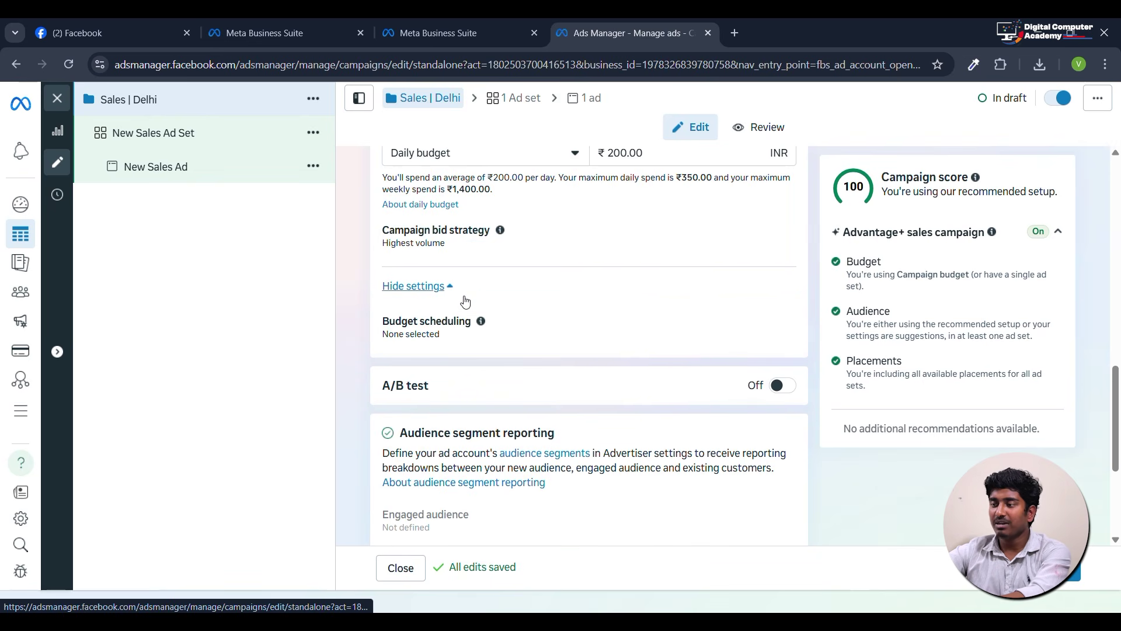
{"action": "left_click", "coordinate": [448, 292]}
Turn on the A/B test, view the choices for what to test, and turn the test off again.
{"action": "scroll", "coordinate": [488, 343], "scroll_direction": "down", "scroll_amount": 3}
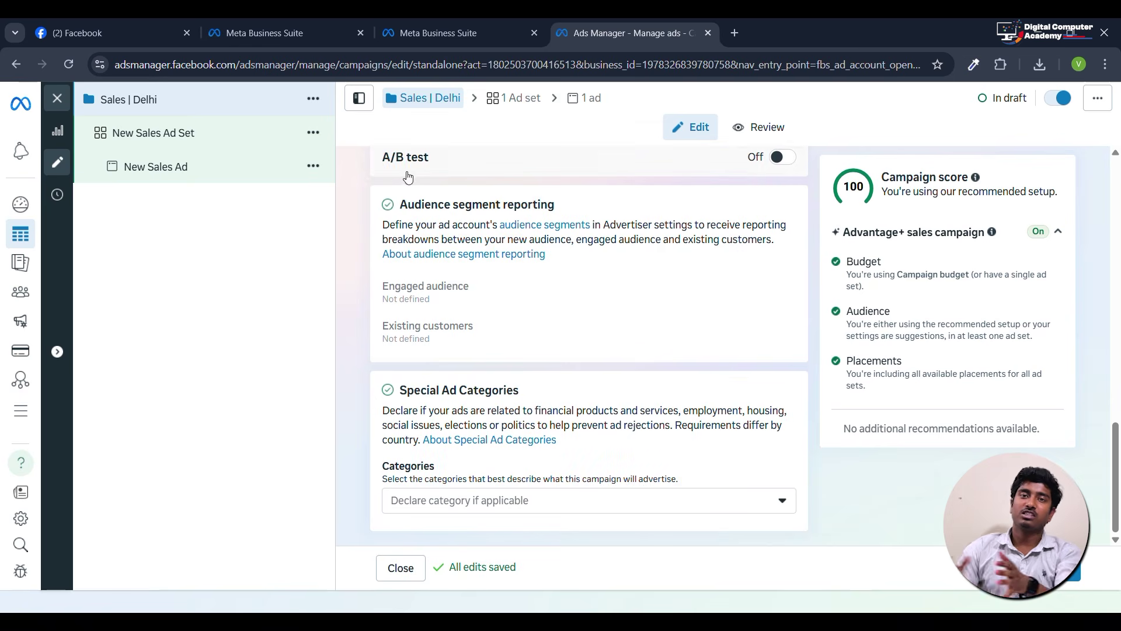
{"action": "scroll", "coordinate": [443, 222], "scroll_direction": "up", "scroll_amount": 2}
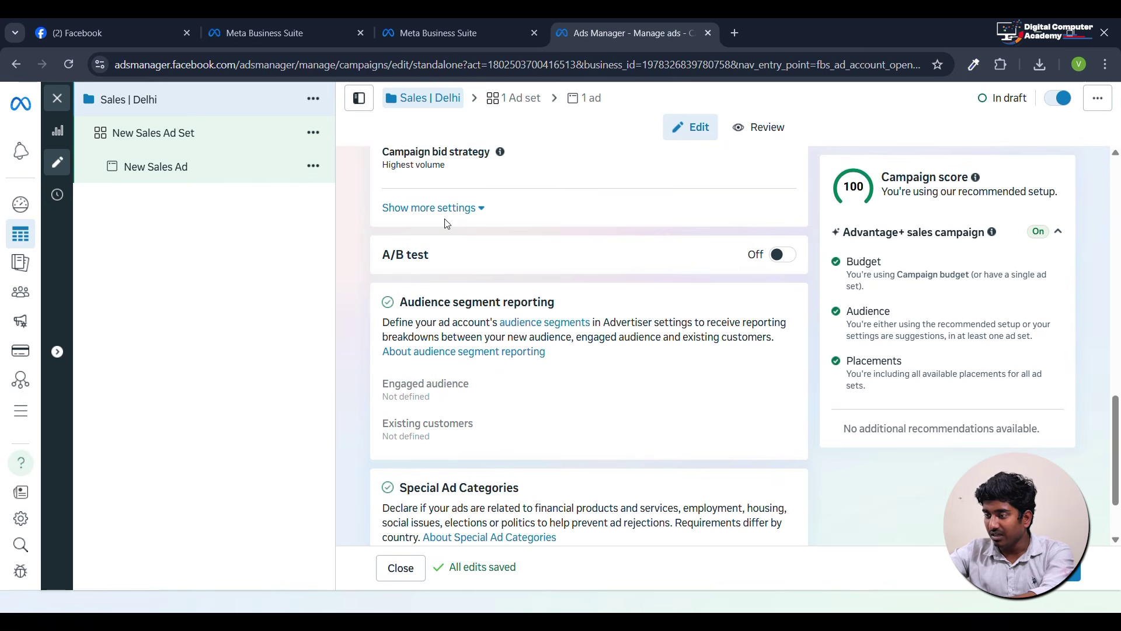
{"action": "left_click", "coordinate": [781, 254]}
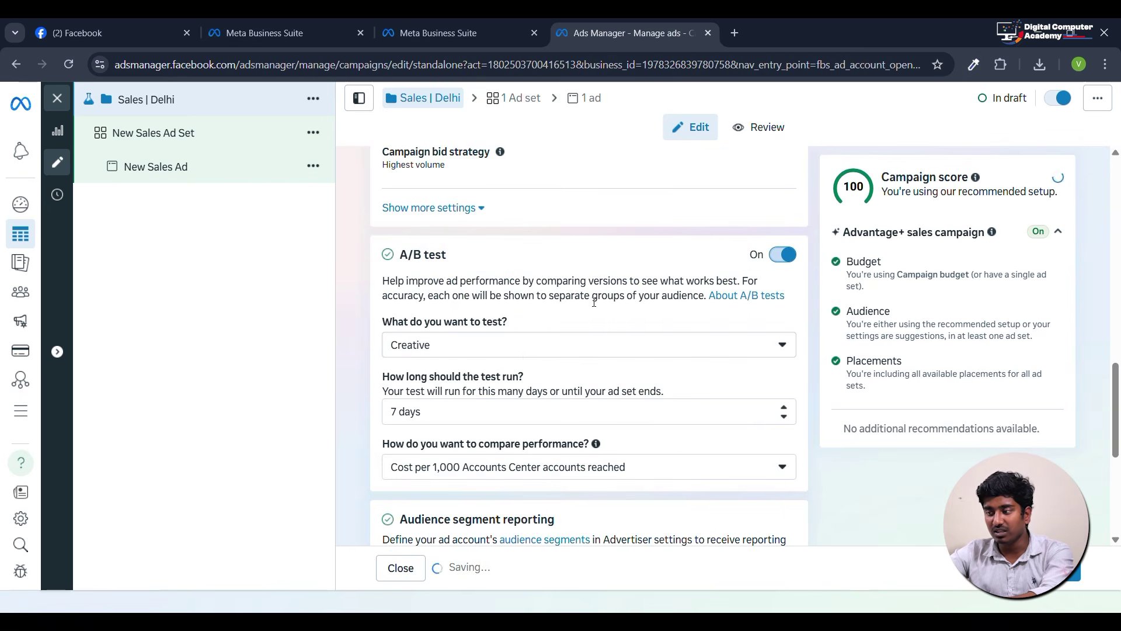
{"action": "left_click", "coordinate": [510, 349]}
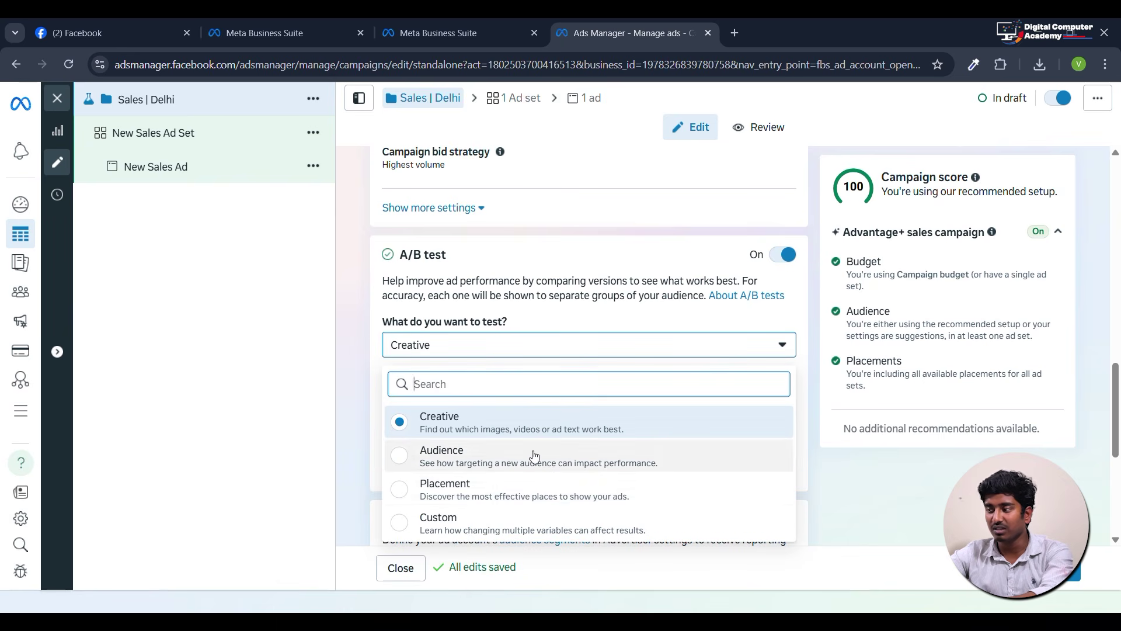
{"action": "left_click", "coordinate": [521, 350]}
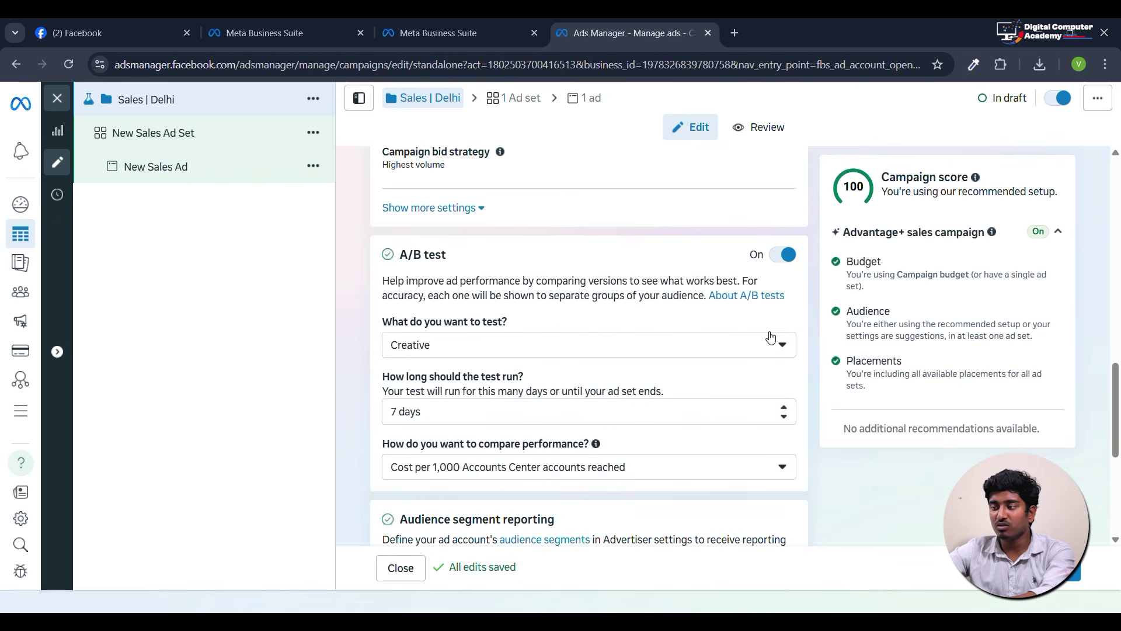
{"action": "left_click", "coordinate": [784, 257]}
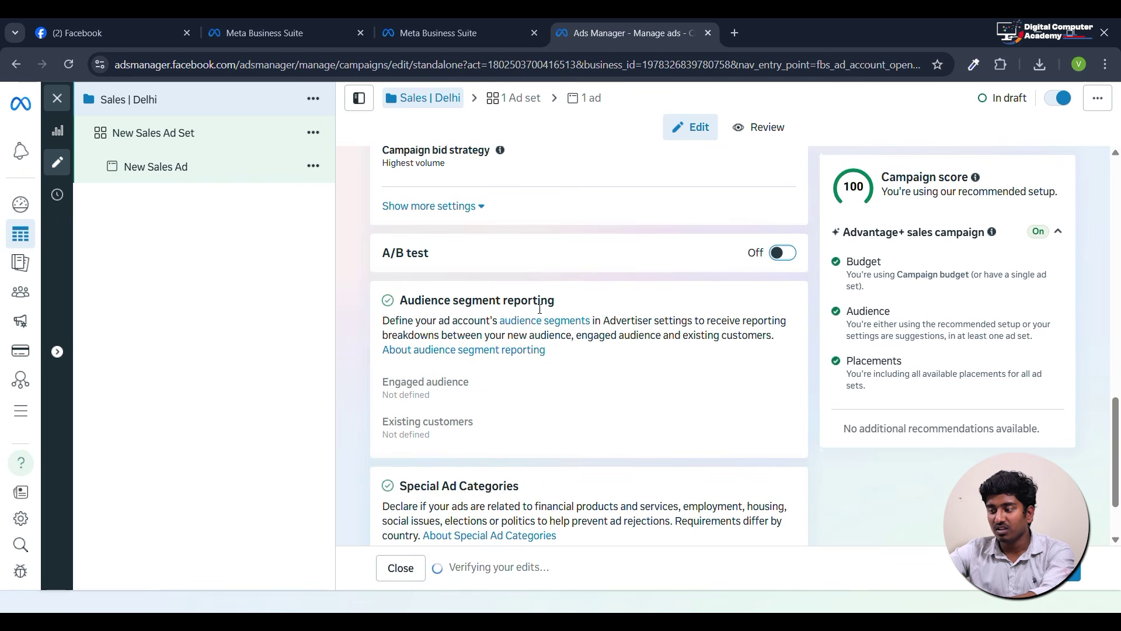
{"action": "scroll", "coordinate": [538, 306], "scroll_direction": "down", "scroll_amount": 2}
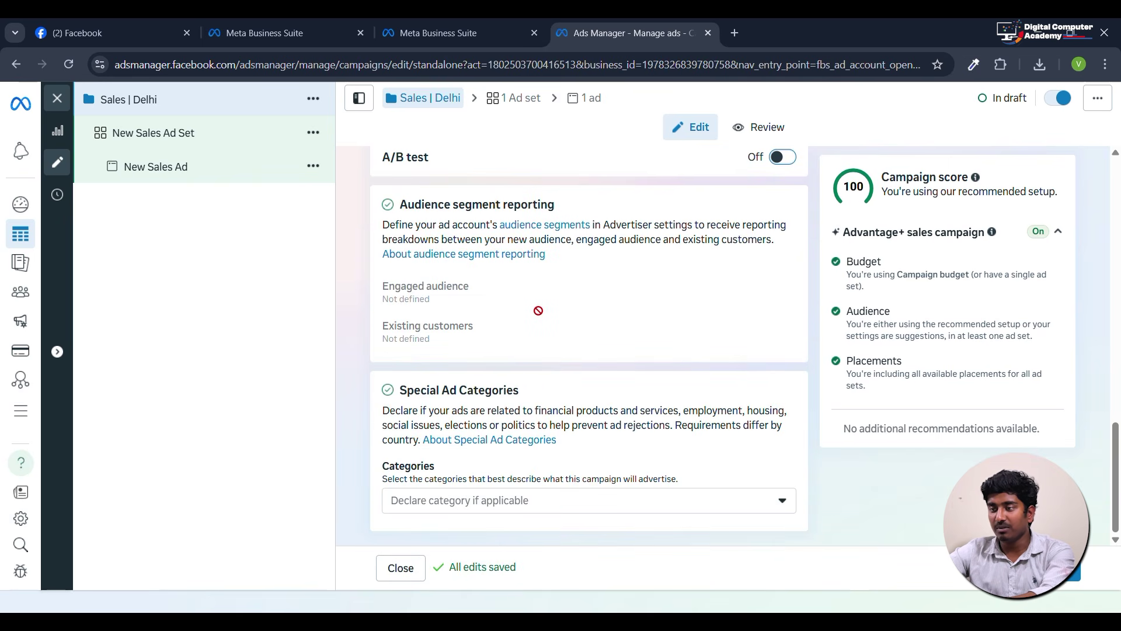
Open the new ad set under the Sales | Delhi campaign and rename it "Sales Ad Set | Delhi".
{"action": "left_click", "coordinate": [203, 149]}
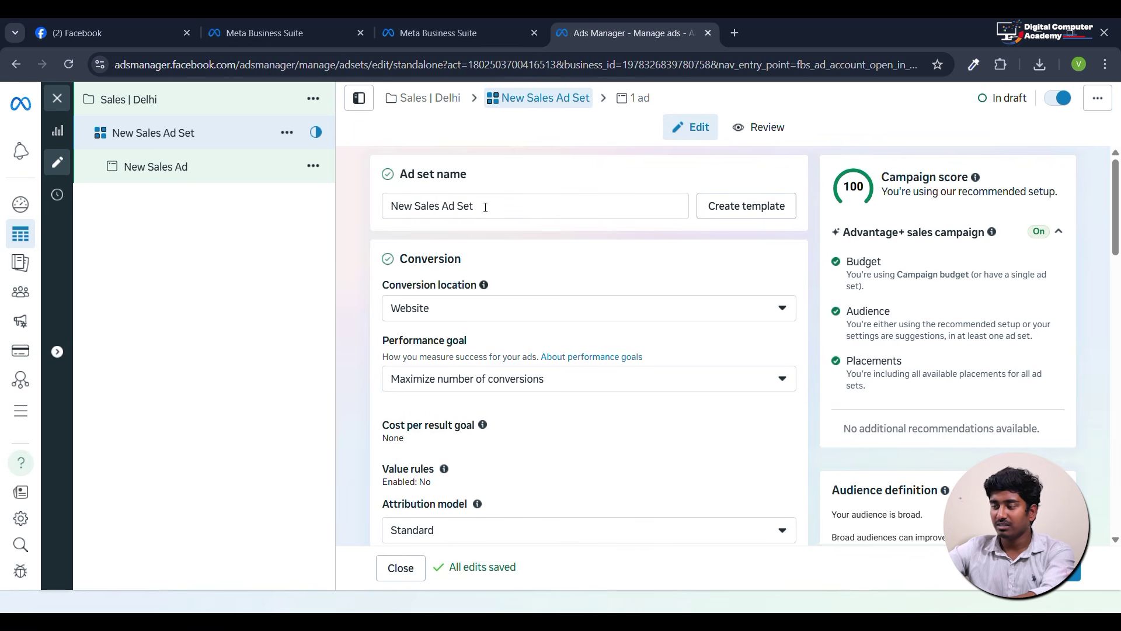
{"action": "double_click", "coordinate": [416, 207]}
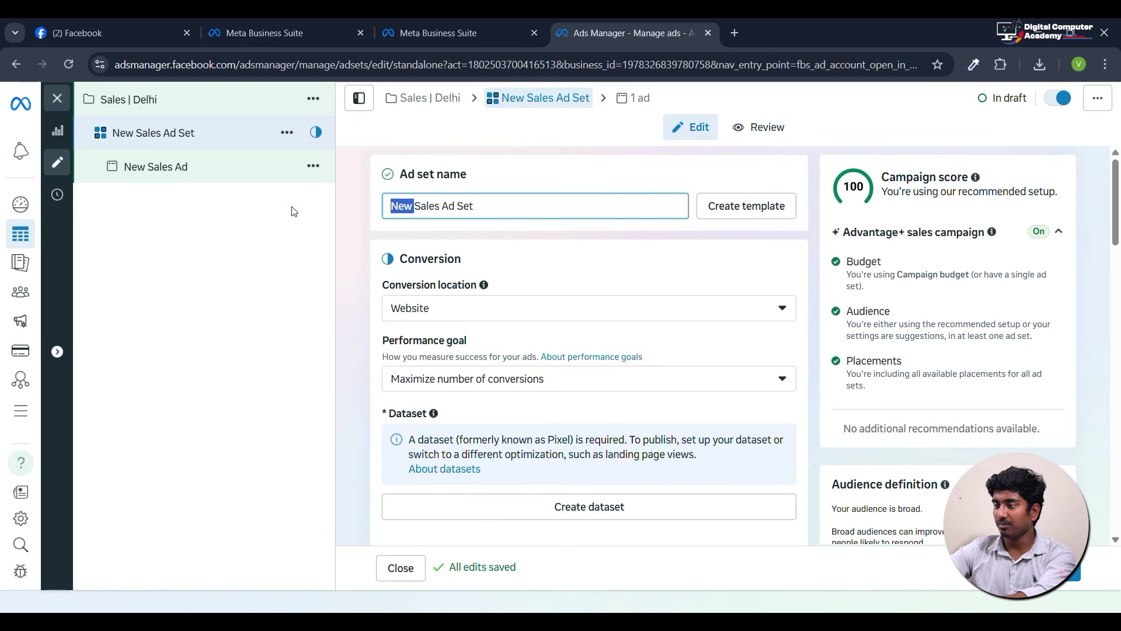
{"action": "key", "text": "BackSpace"}
{"action": "key", "text": "ctrl+Right"}
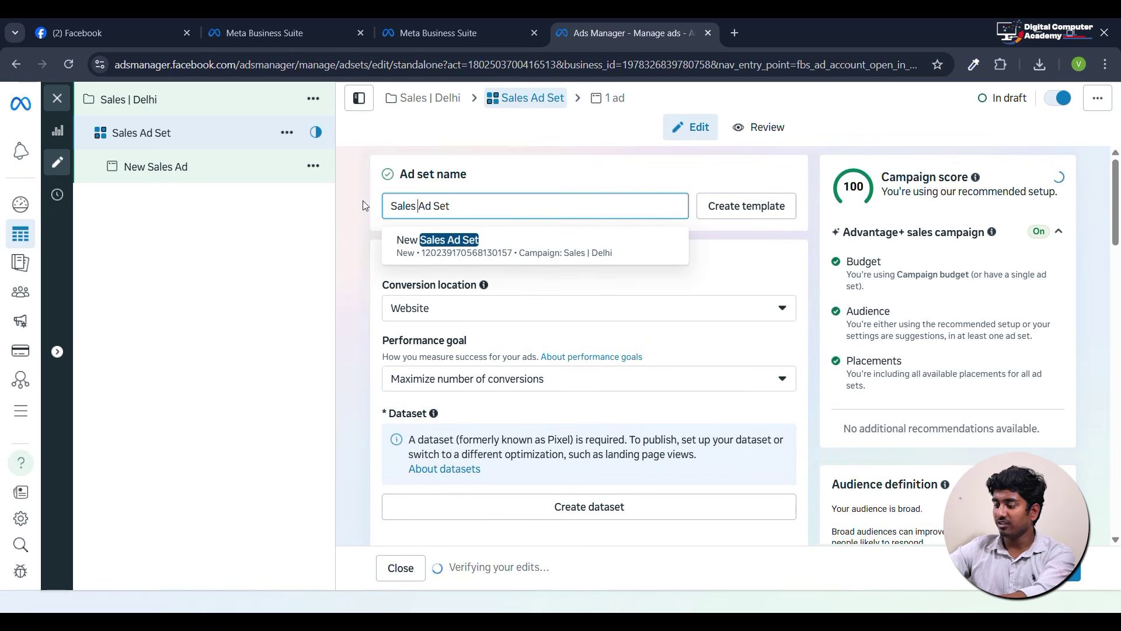
{"action": "key", "text": "ctrl+Right"}
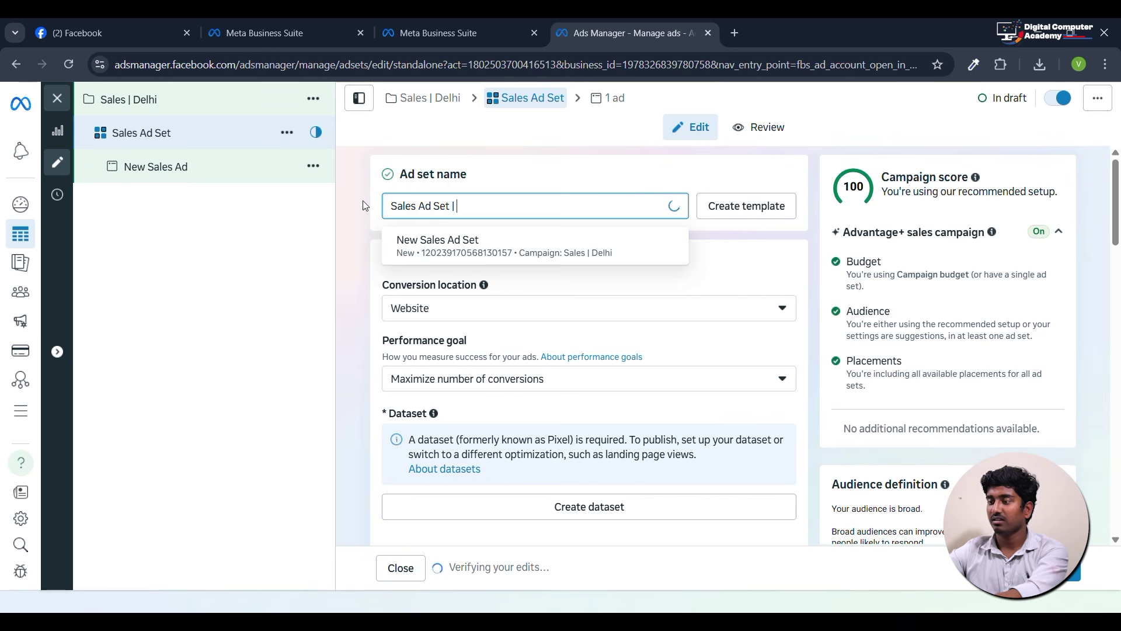
{"action": "type", "text": "| Delhi"}
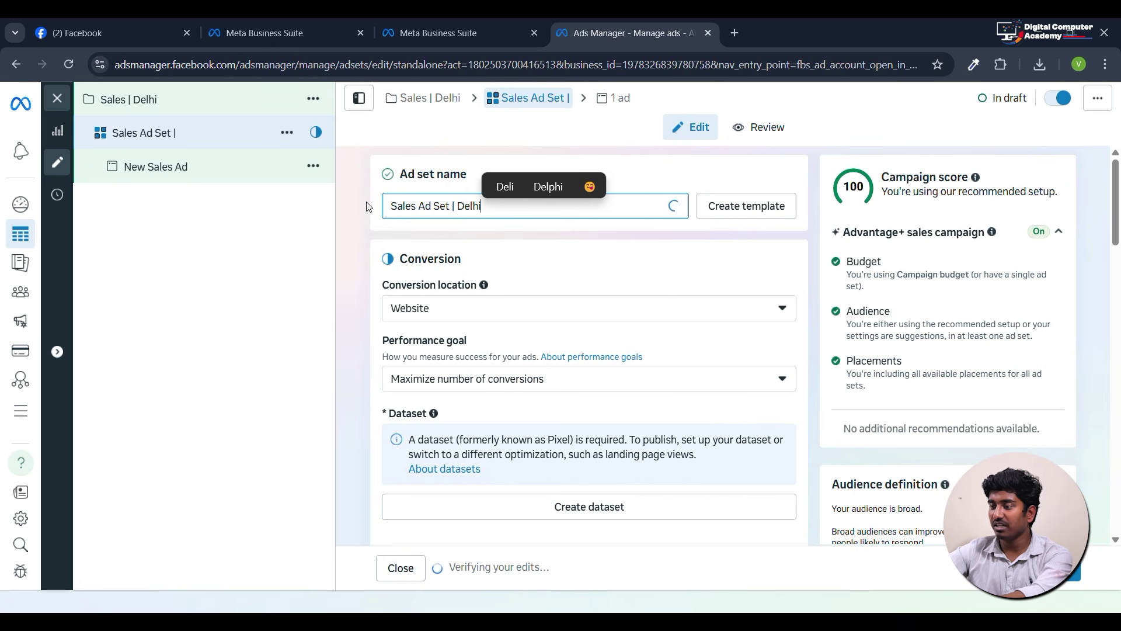
{"action": "left_click", "coordinate": [580, 288]}
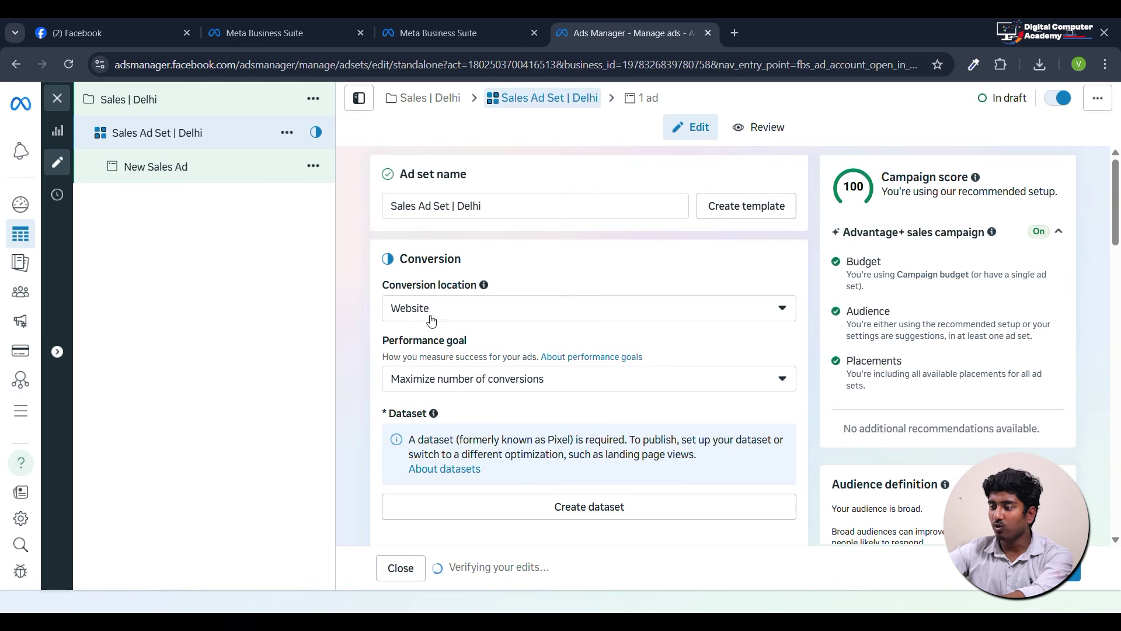
Examine the multiple and single conversion location options available for the ad set.
{"action": "left_click", "coordinate": [473, 315]}
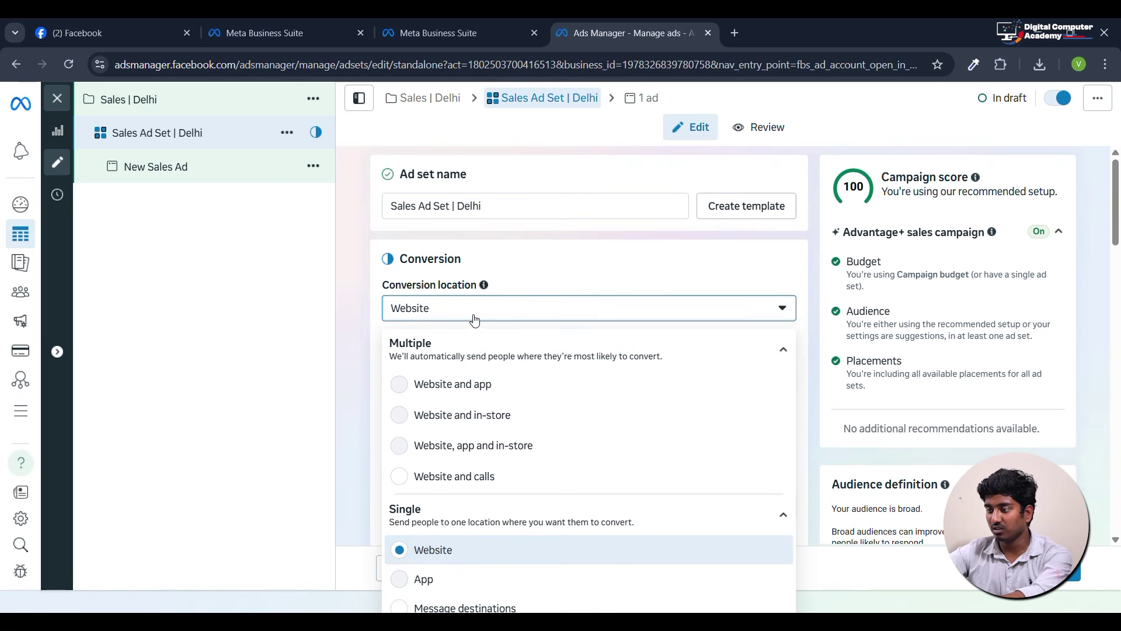
{"action": "left_click", "coordinate": [502, 292]}
{"action": "left_click", "coordinate": [504, 320]}
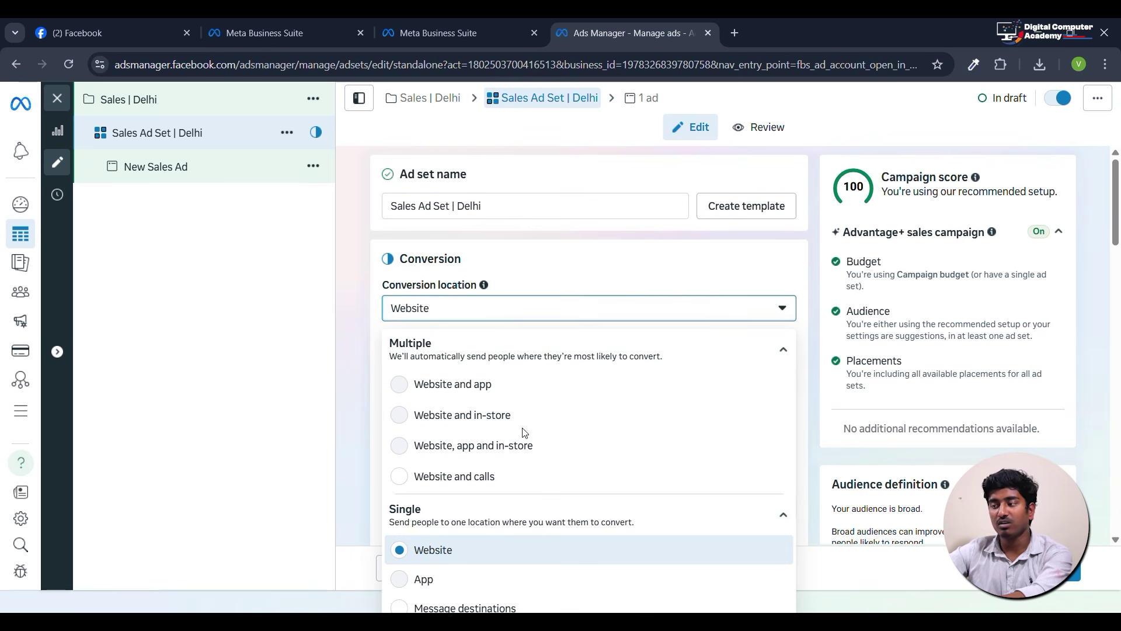
{"action": "left_click", "coordinate": [510, 284]}
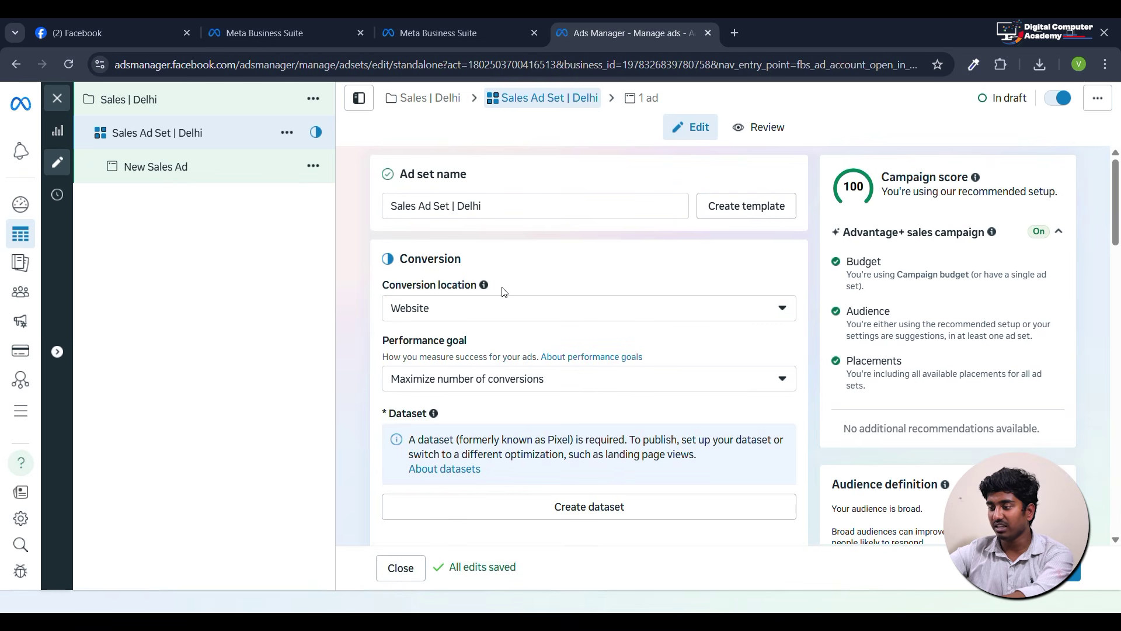
{"action": "left_click", "coordinate": [602, 316]}
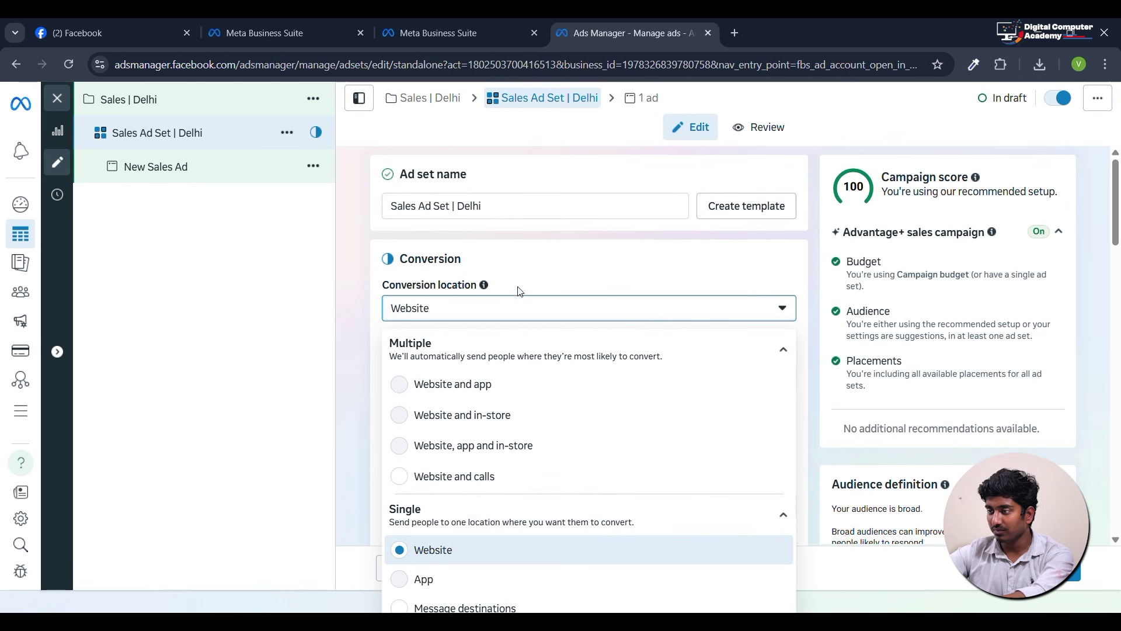
{"action": "scroll", "coordinate": [528, 399], "scroll_direction": "down", "scroll_amount": 1}
{"action": "left_click", "coordinate": [528, 399]}
{"action": "scroll", "coordinate": [515, 229], "scroll_direction": "up", "scroll_amount": 1}
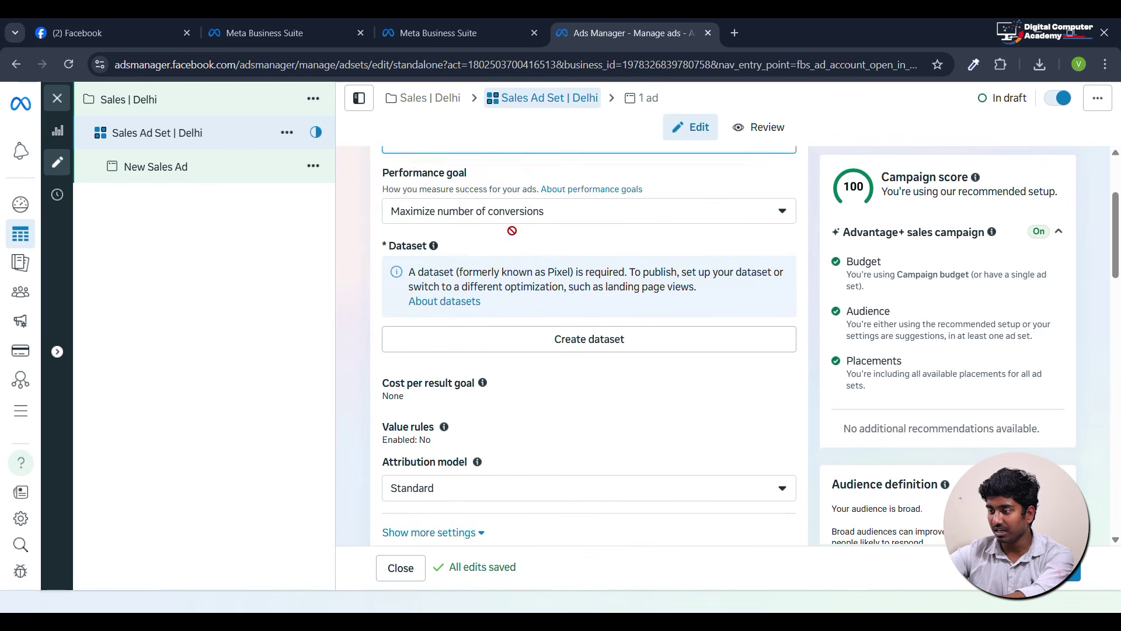
{"action": "left_click", "coordinate": [517, 222]}
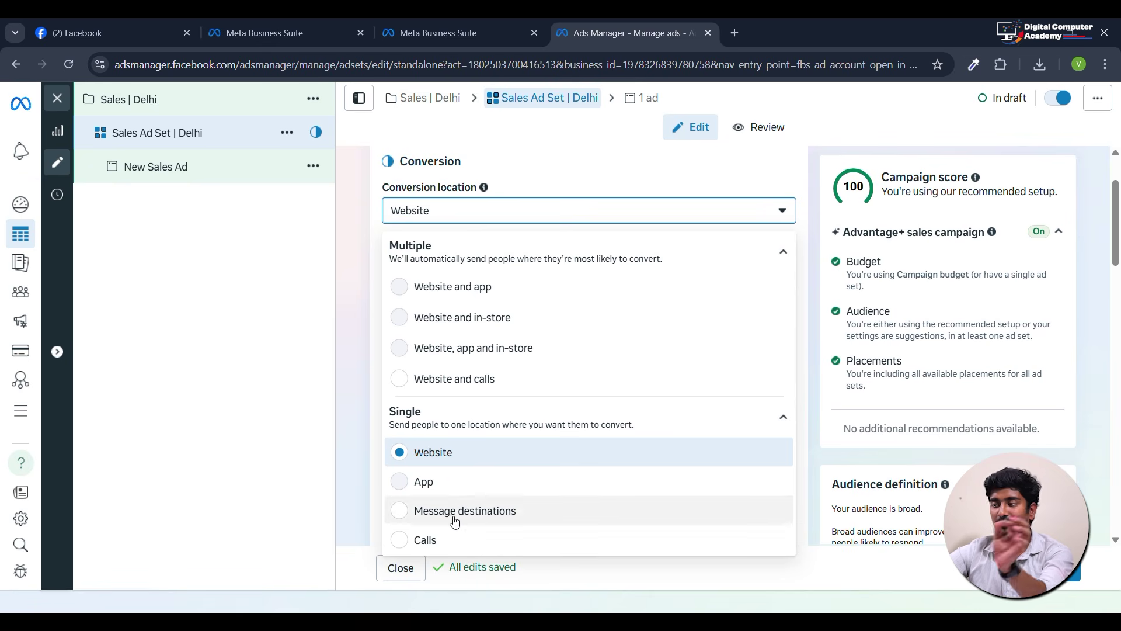
{"action": "left_click", "coordinate": [376, 304]}
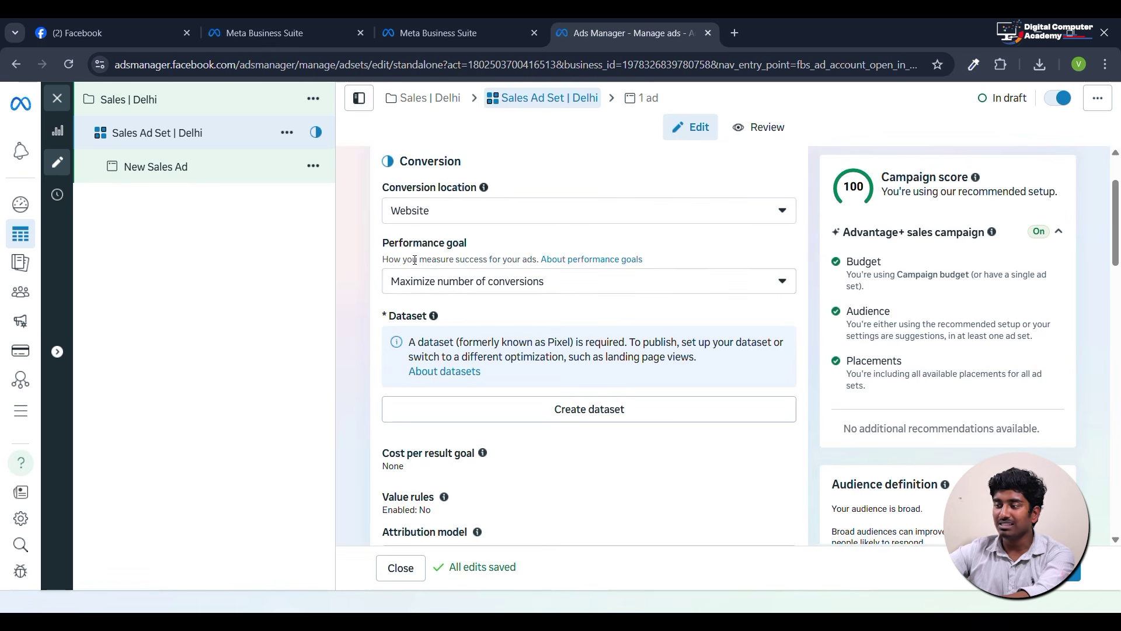
Examine the performance goal options, covering both the conversion goals and the other goals.
{"action": "left_click", "coordinate": [428, 289]}
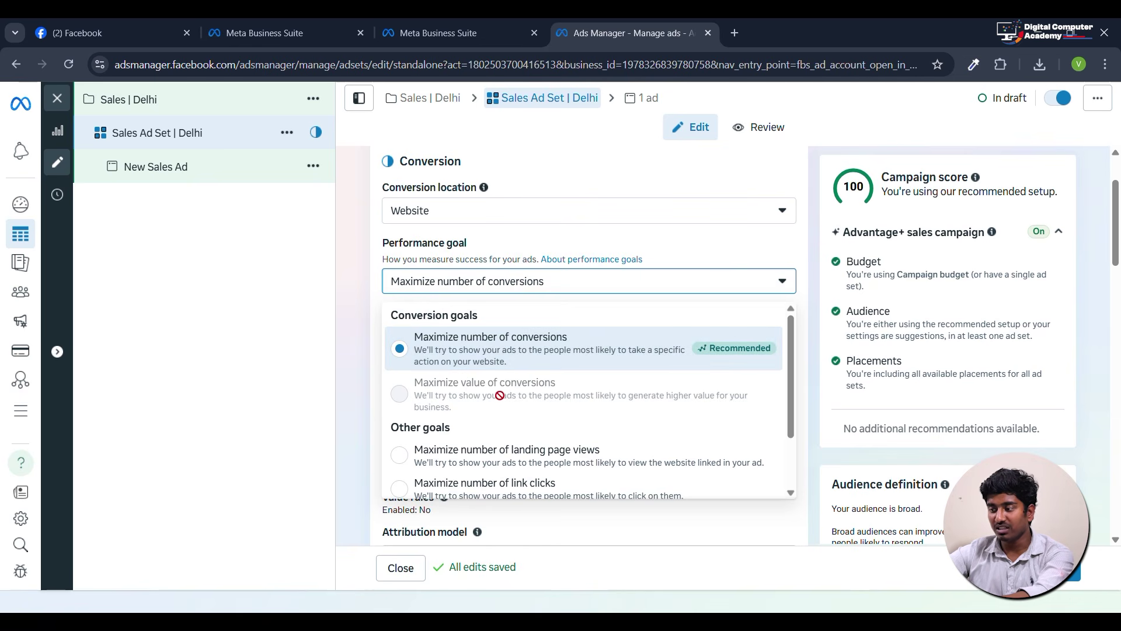
{"action": "scroll", "coordinate": [496, 397], "scroll_direction": "down", "scroll_amount": 2}
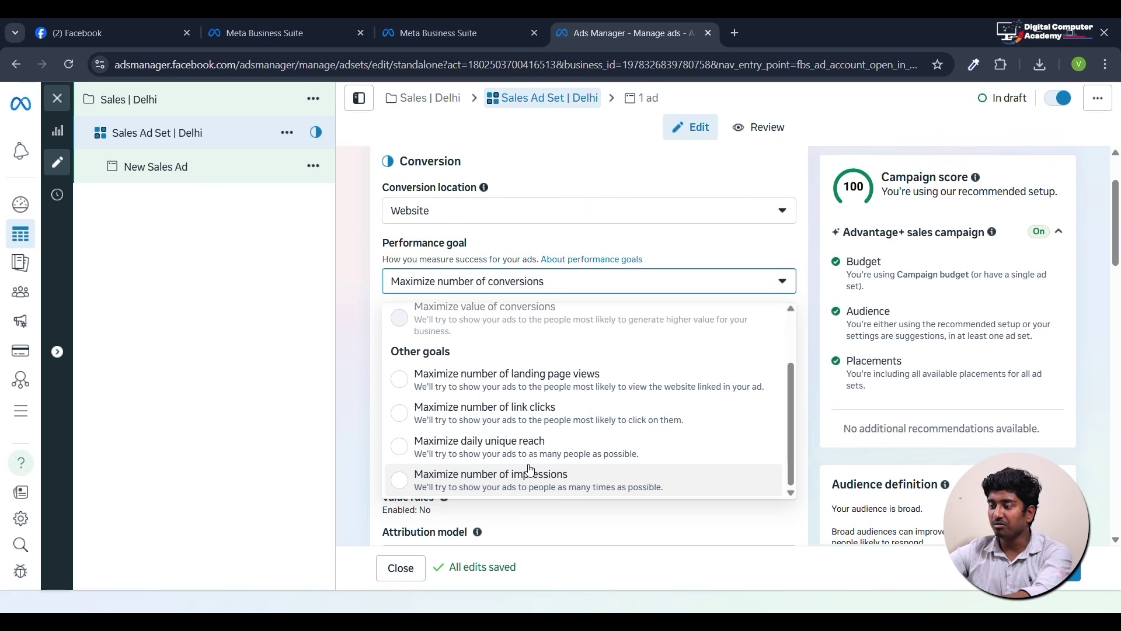
{"action": "scroll", "coordinate": [529, 468], "scroll_direction": "up", "scroll_amount": 2}
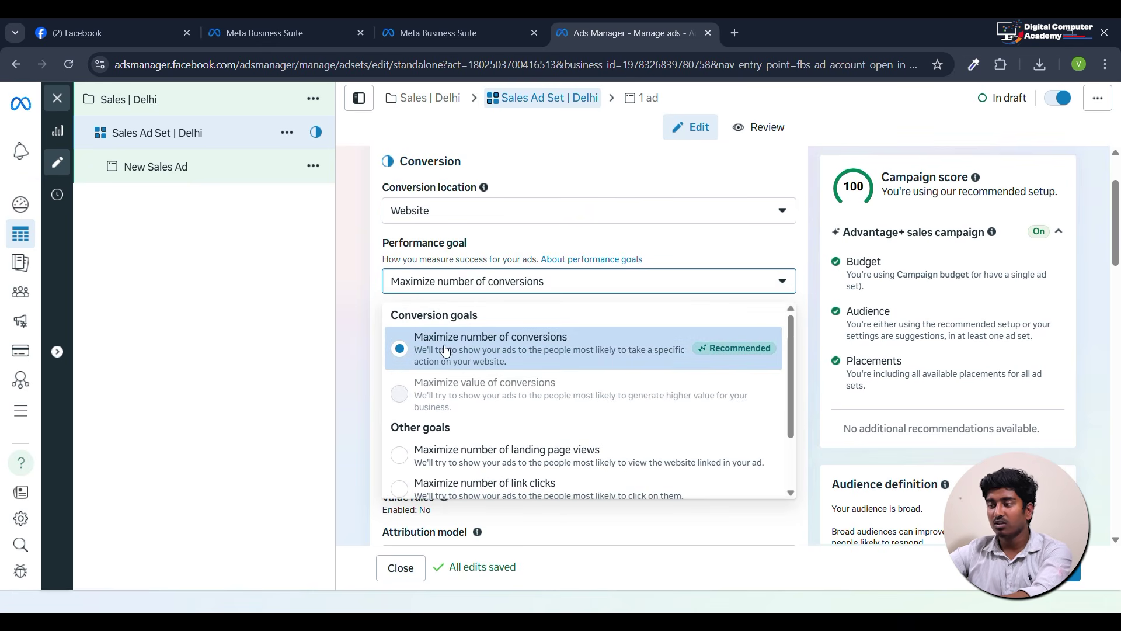
{"action": "left_click", "coordinate": [369, 315]}
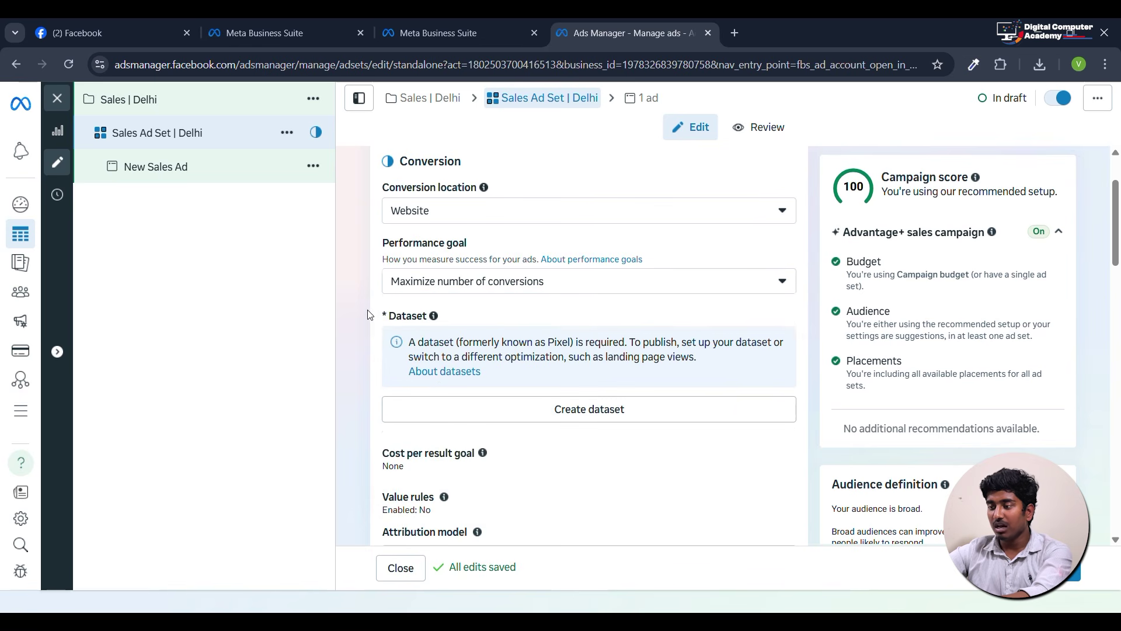
Review the ad set's dataset, cost per result goal, value rules and attribution model settings, down to the budget and schedule section.
{"action": "scroll", "coordinate": [436, 344], "scroll_direction": "down", "scroll_amount": 2}
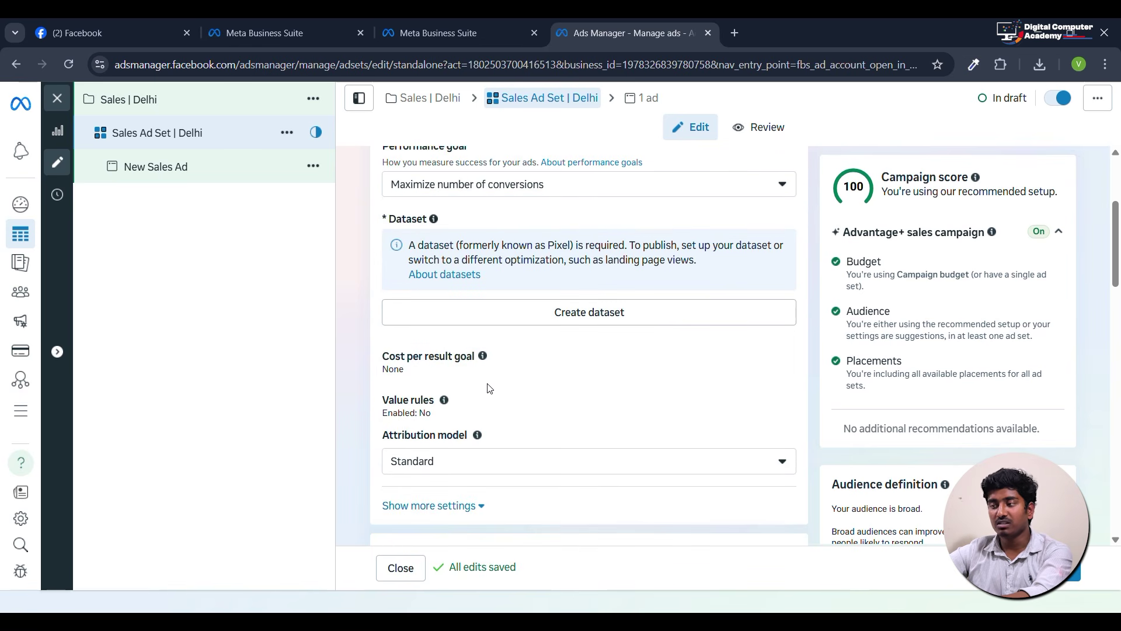
{"action": "scroll", "coordinate": [488, 367], "scroll_direction": "down", "scroll_amount": 2}
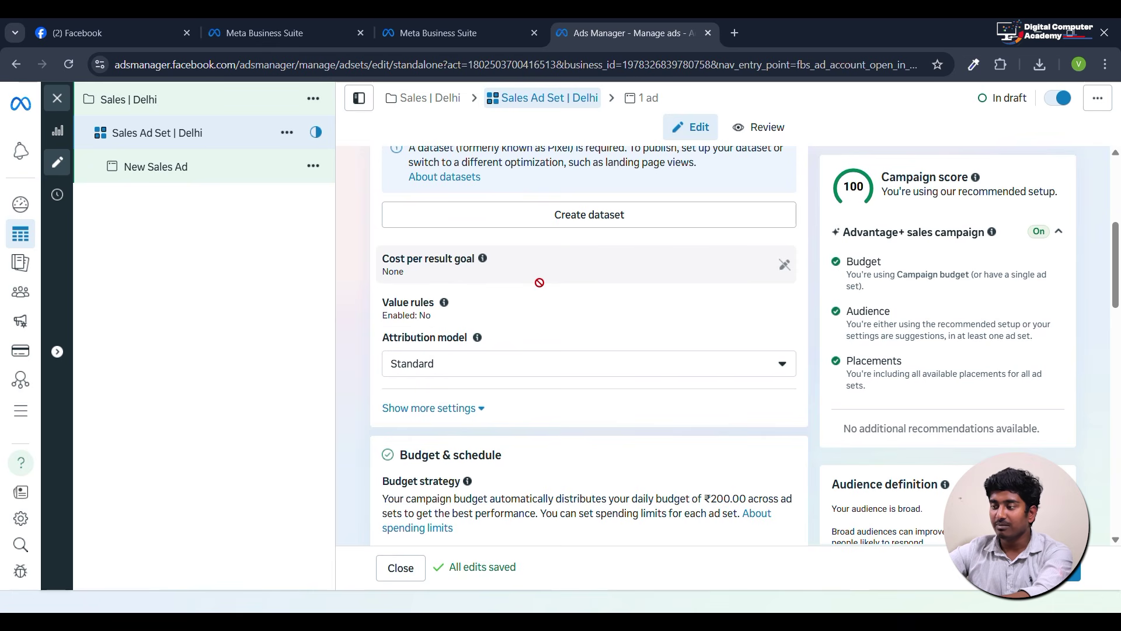
{"action": "scroll", "coordinate": [584, 289], "scroll_direction": "up", "scroll_amount": 3}
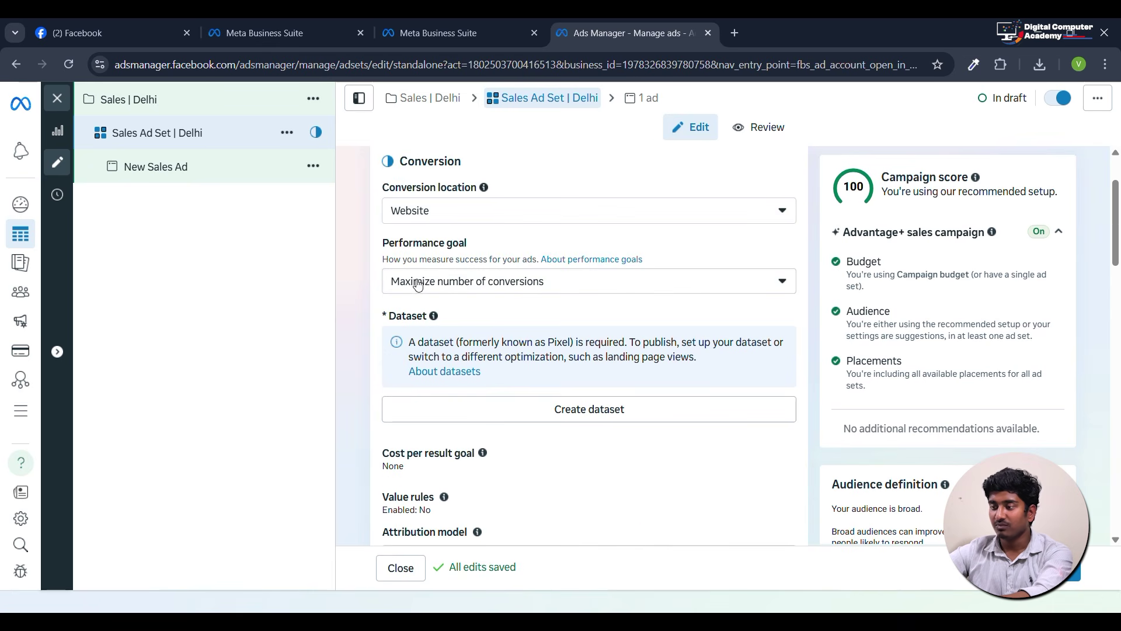
{"action": "scroll", "coordinate": [535, 312], "scroll_direction": "down", "scroll_amount": 3}
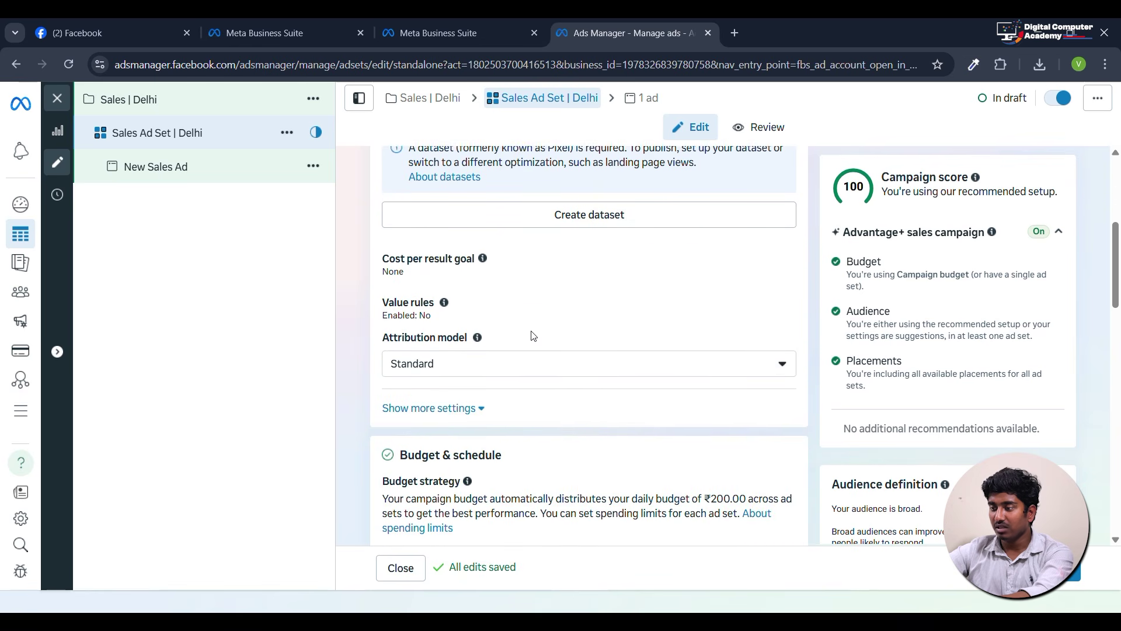
{"action": "scroll", "coordinate": [483, 340], "scroll_direction": "down", "scroll_amount": 2}
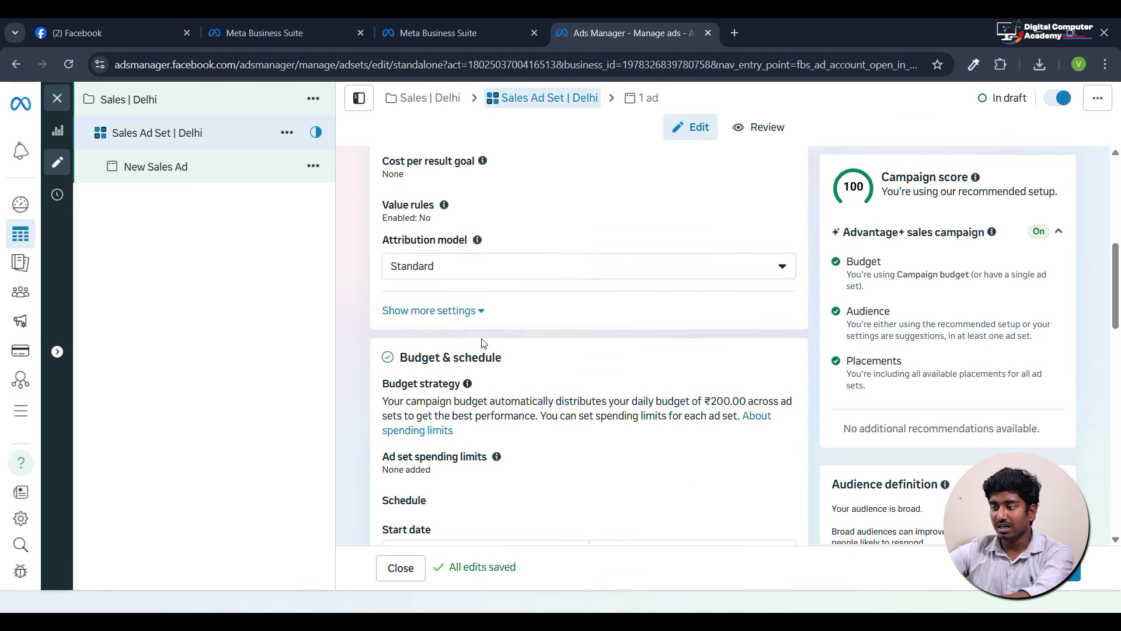
{"action": "left_click", "coordinate": [482, 275]}
{"action": "left_click", "coordinate": [484, 274]}
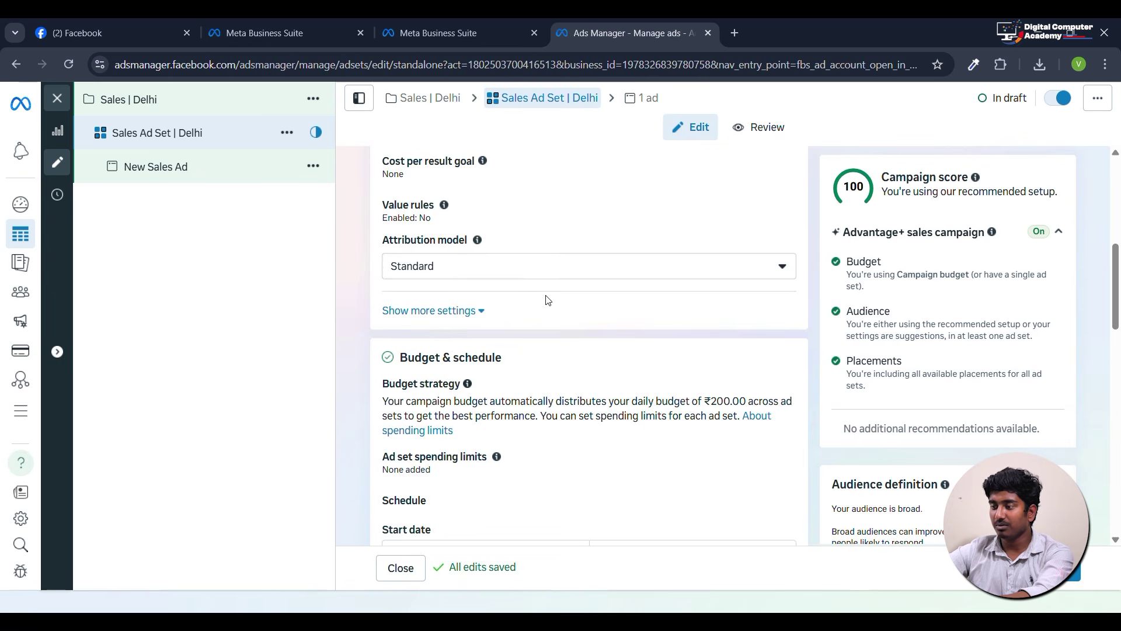
{"action": "scroll", "coordinate": [543, 300], "scroll_direction": "down", "scroll_amount": 3}
{"action": "scroll", "coordinate": [530, 308], "scroll_direction": "up", "scroll_amount": 3}
{"action": "scroll", "coordinate": [514, 333], "scroll_direction": "down", "scroll_amount": 2}
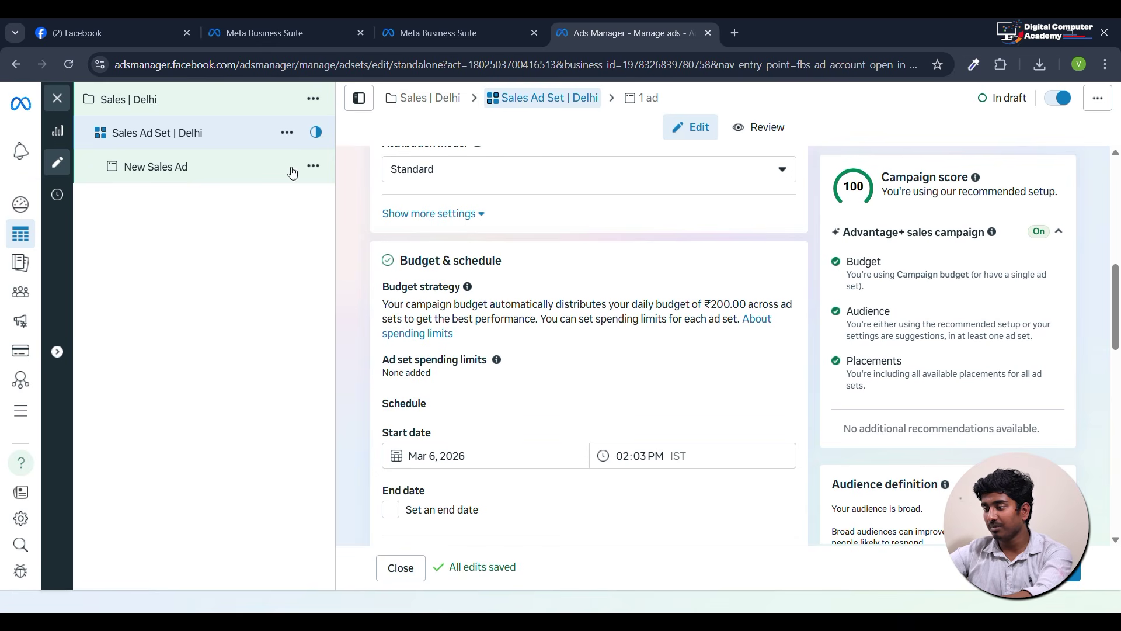
Check the budget strategy and daily budget at the Sales | Delhi campaign level.
{"action": "left_click", "coordinate": [228, 106]}
{"action": "scroll", "coordinate": [549, 310], "scroll_direction": "down", "scroll_amount": 3}
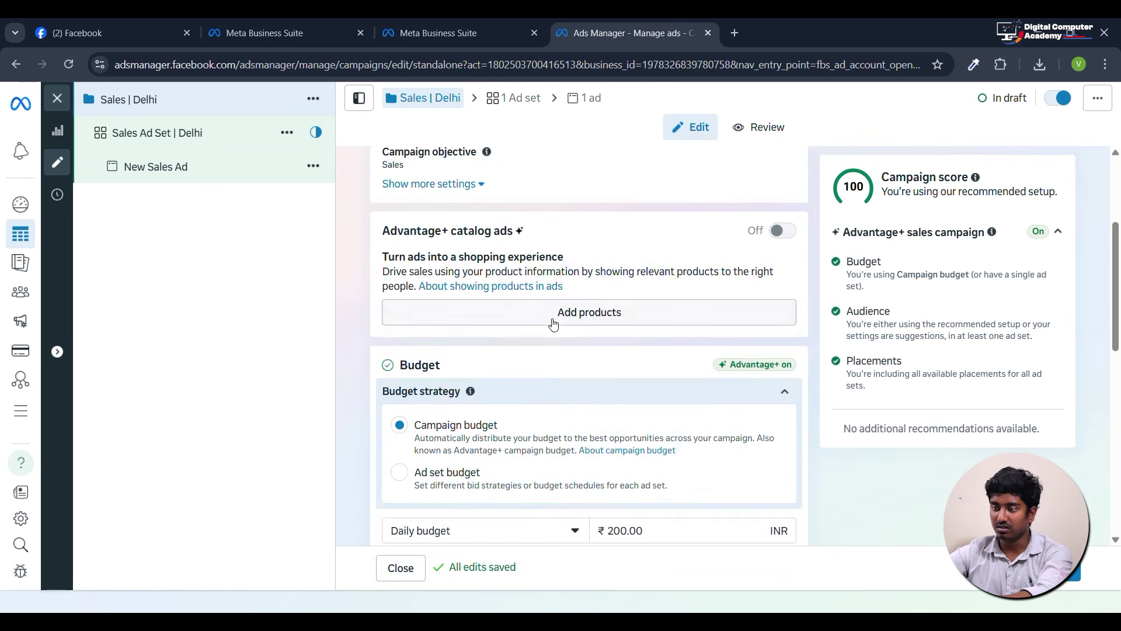
{"action": "scroll", "coordinate": [604, 349], "scroll_direction": "down", "scroll_amount": 3}
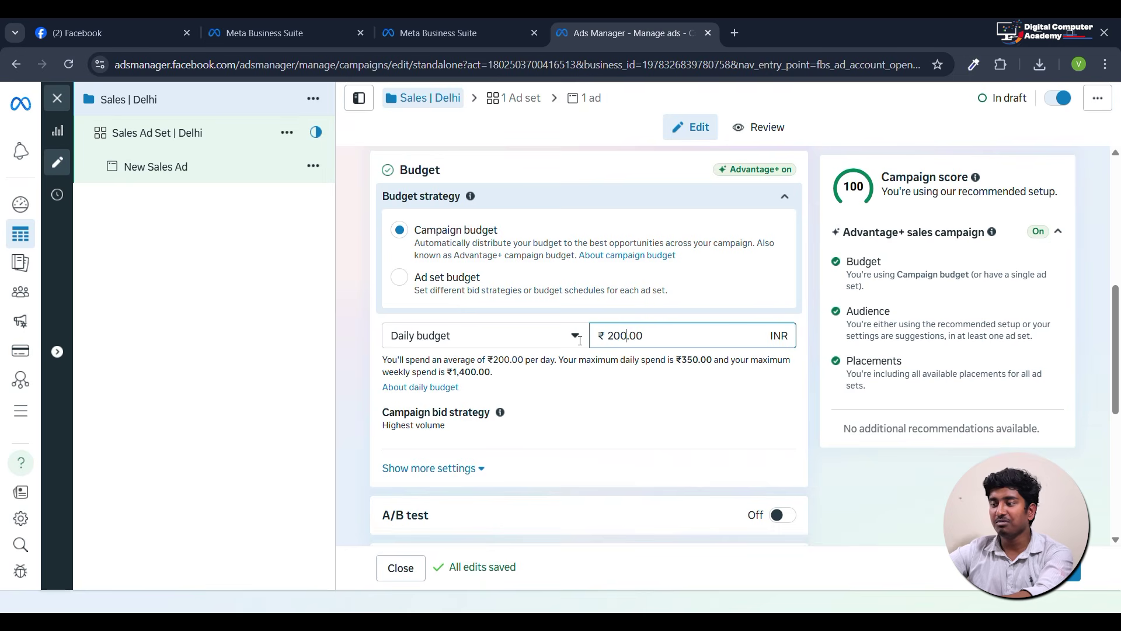
Return to the Sales Ad Set | Delhi and inspect the start date and time in its schedule.
{"action": "left_click", "coordinate": [188, 132]}
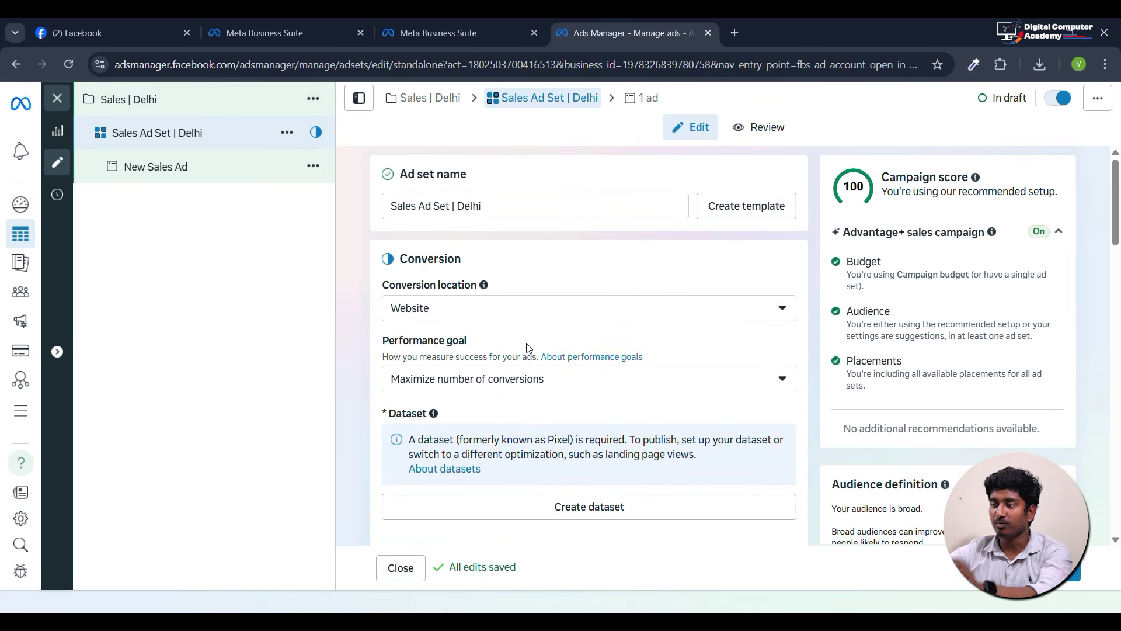
{"action": "scroll", "coordinate": [533, 357], "scroll_direction": "down", "scroll_amount": 1}
{"action": "scroll", "coordinate": [533, 358], "scroll_direction": "down", "scroll_amount": 7}
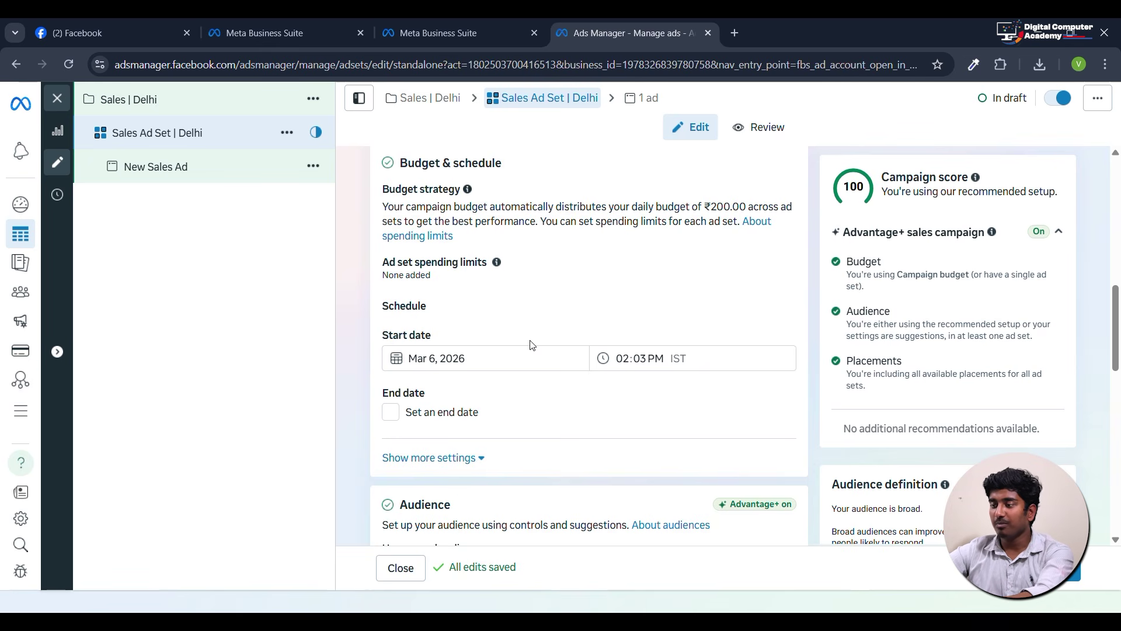
{"action": "scroll", "coordinate": [531, 345], "scroll_direction": "down", "scroll_amount": 2}
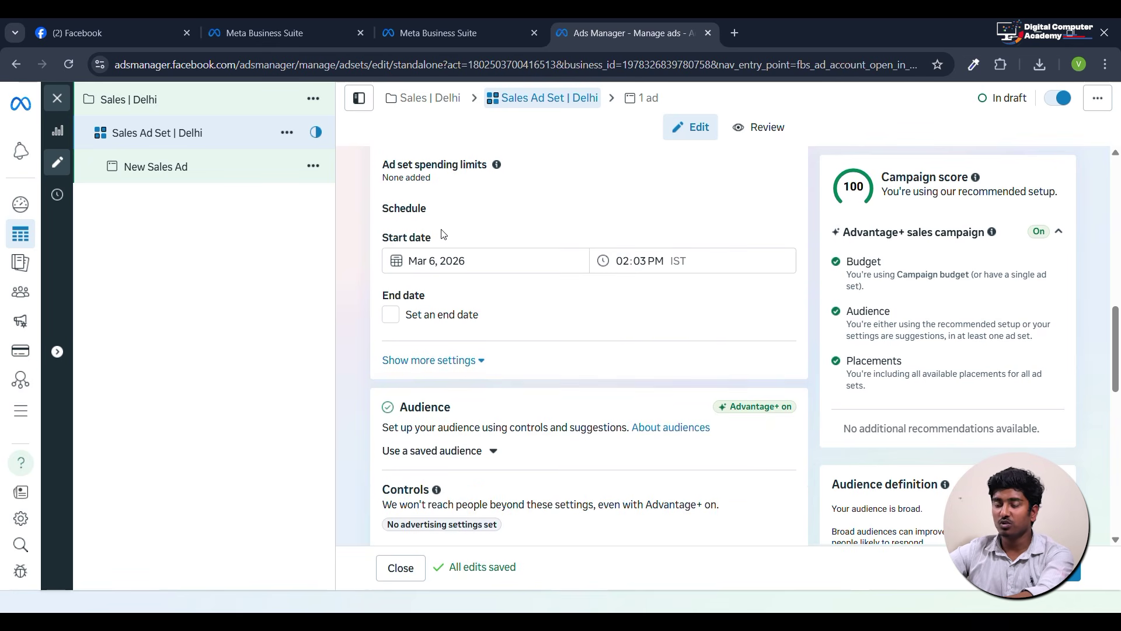
{"action": "left_click", "coordinate": [479, 265]}
{"action": "left_click", "coordinate": [617, 267]}
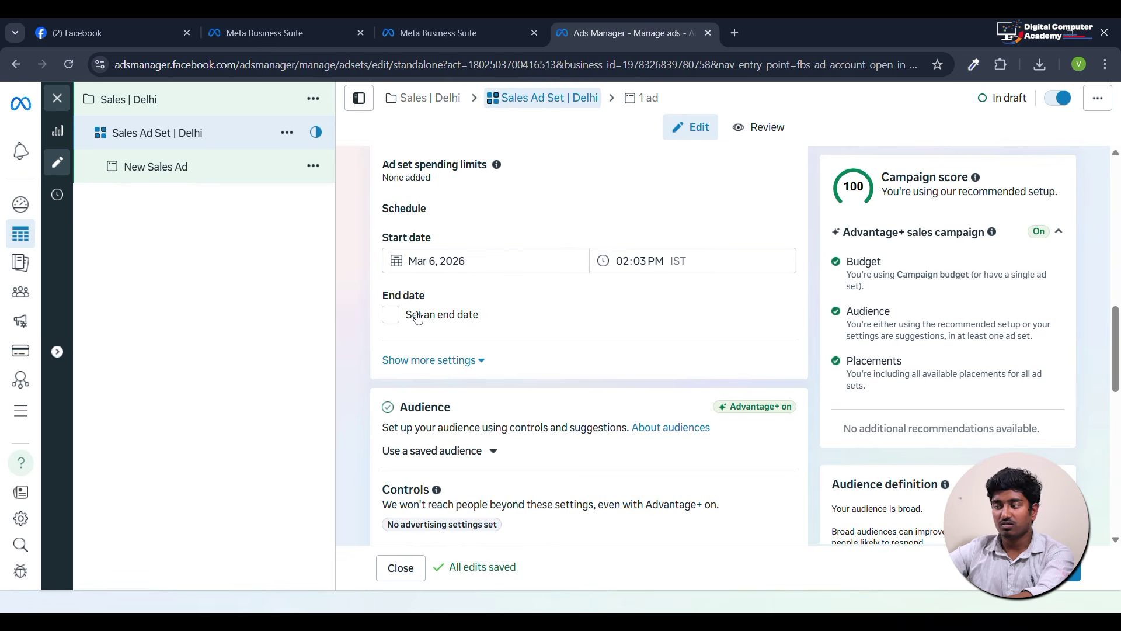
Expand the additional budget and schedule settings and look over the audience controls below them.
{"action": "left_click", "coordinate": [478, 360]}
{"action": "scroll", "coordinate": [478, 360], "scroll_direction": "down", "scroll_amount": 3}
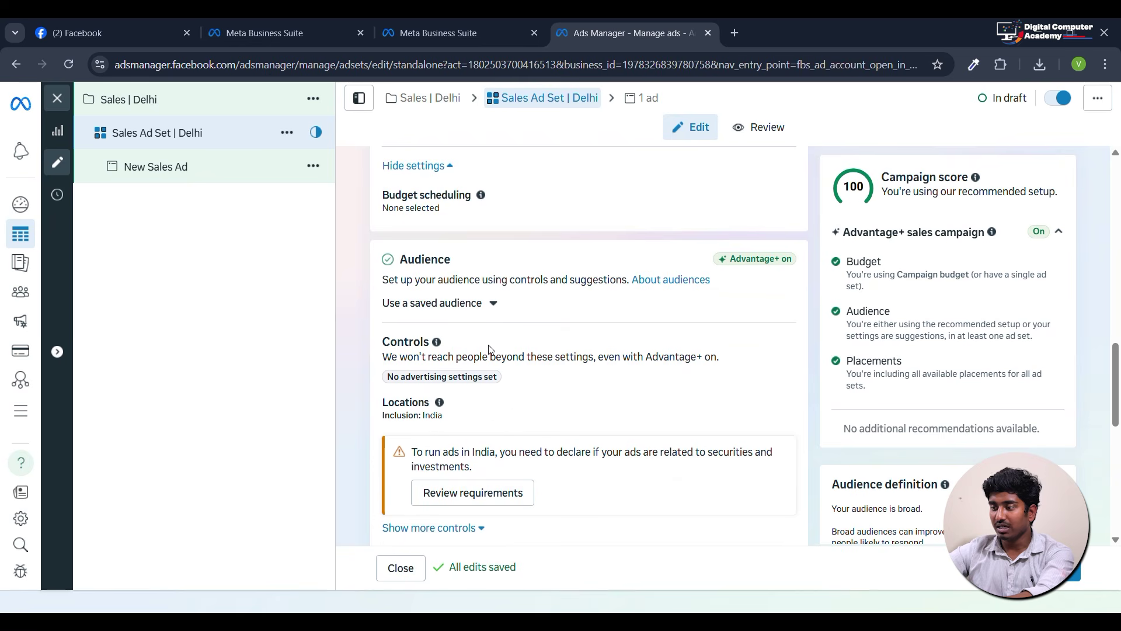
{"action": "scroll", "coordinate": [479, 308], "scroll_direction": "down", "scroll_amount": 3}
{"action": "scroll", "coordinate": [508, 302], "scroll_direction": "up", "scroll_amount": 3}
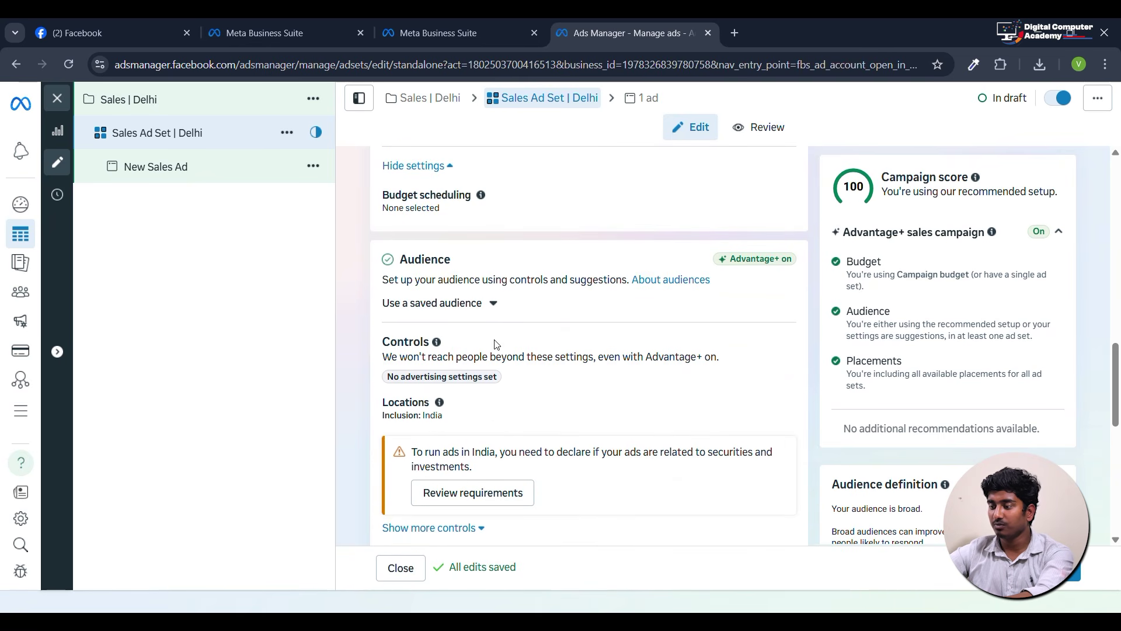
Open the audience location controls and include the state of Delhi, India as the targeted location.
{"action": "left_click", "coordinate": [459, 397]}
{"action": "scroll", "coordinate": [489, 318], "scroll_direction": "down", "scroll_amount": 3}
{"action": "scroll", "coordinate": [489, 320], "scroll_direction": "up", "scroll_amount": 3}
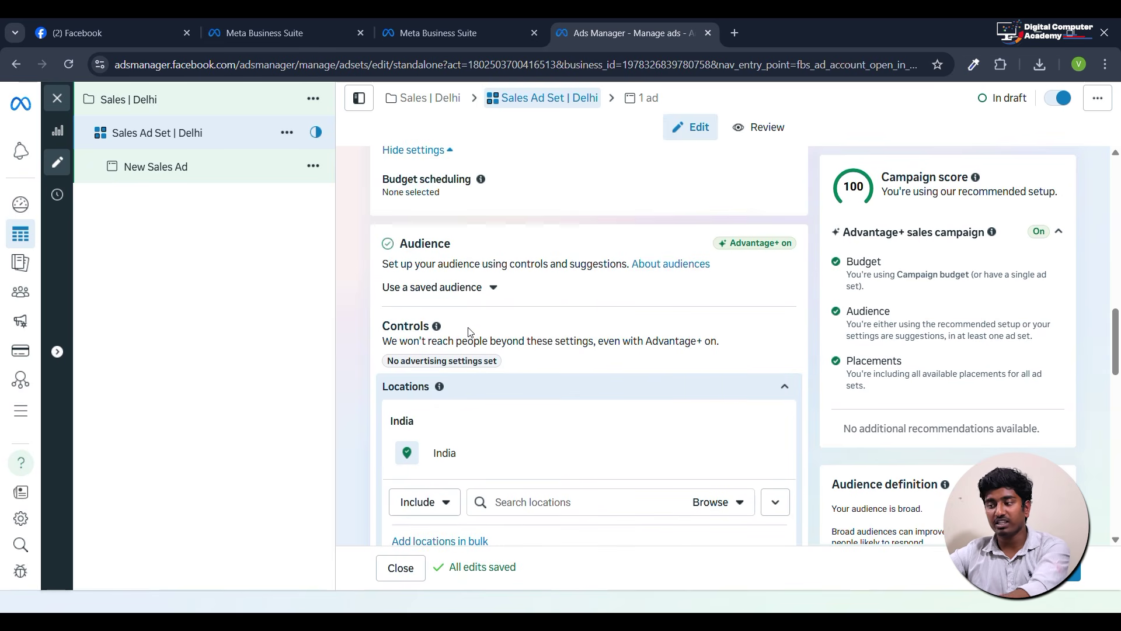
{"action": "scroll", "coordinate": [516, 356], "scroll_direction": "down", "scroll_amount": 2}
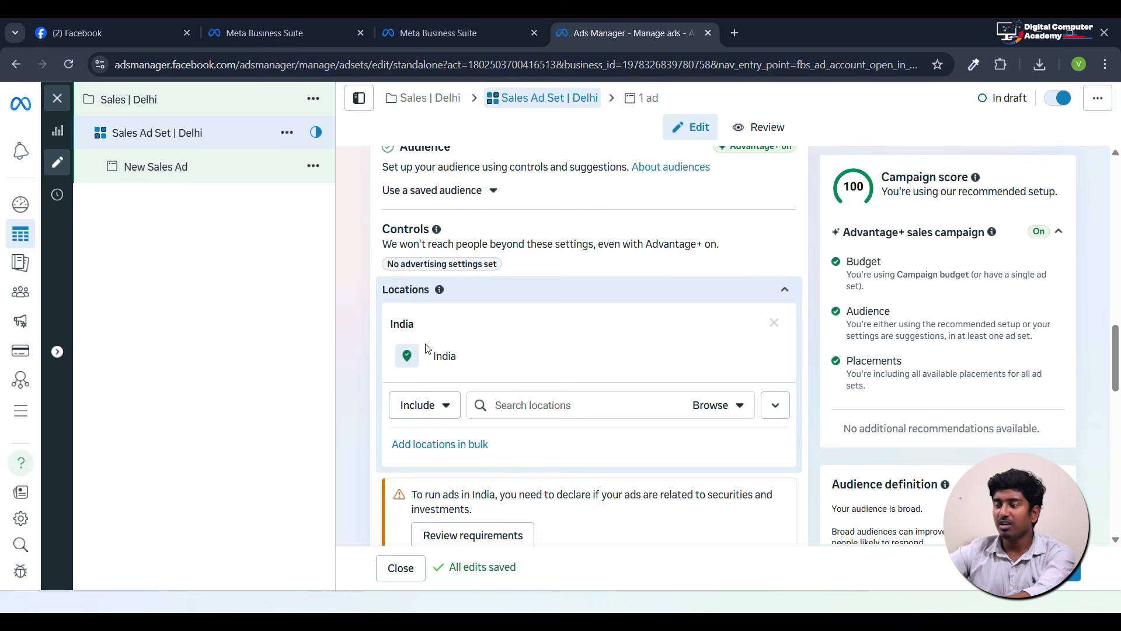
{"action": "left_click", "coordinate": [527, 407]}
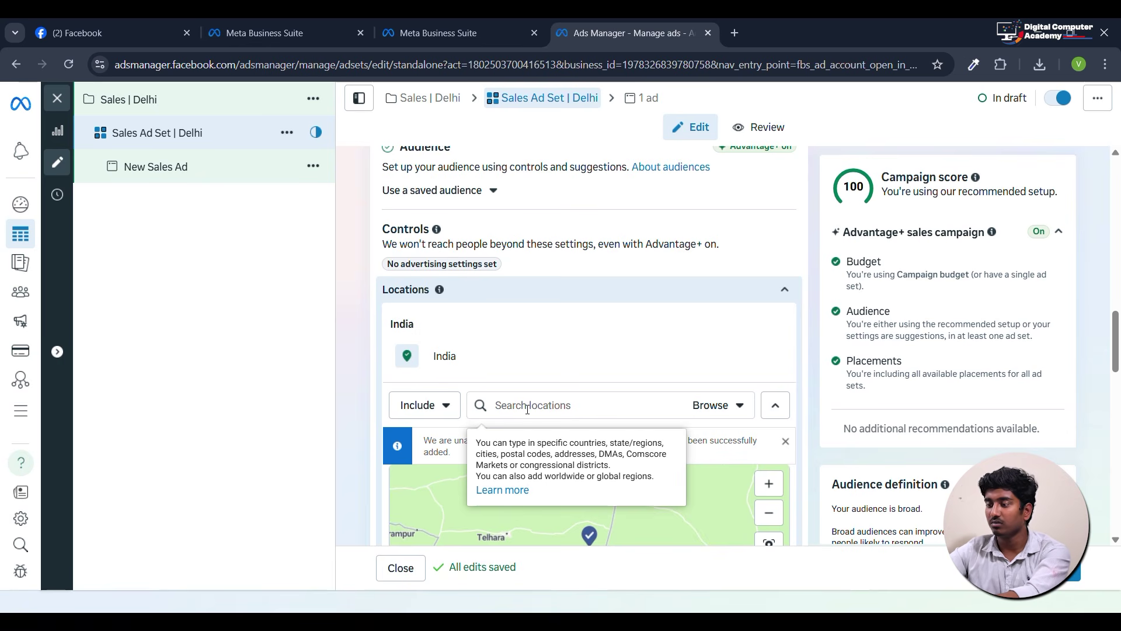
{"action": "type", "text": "delhi"}
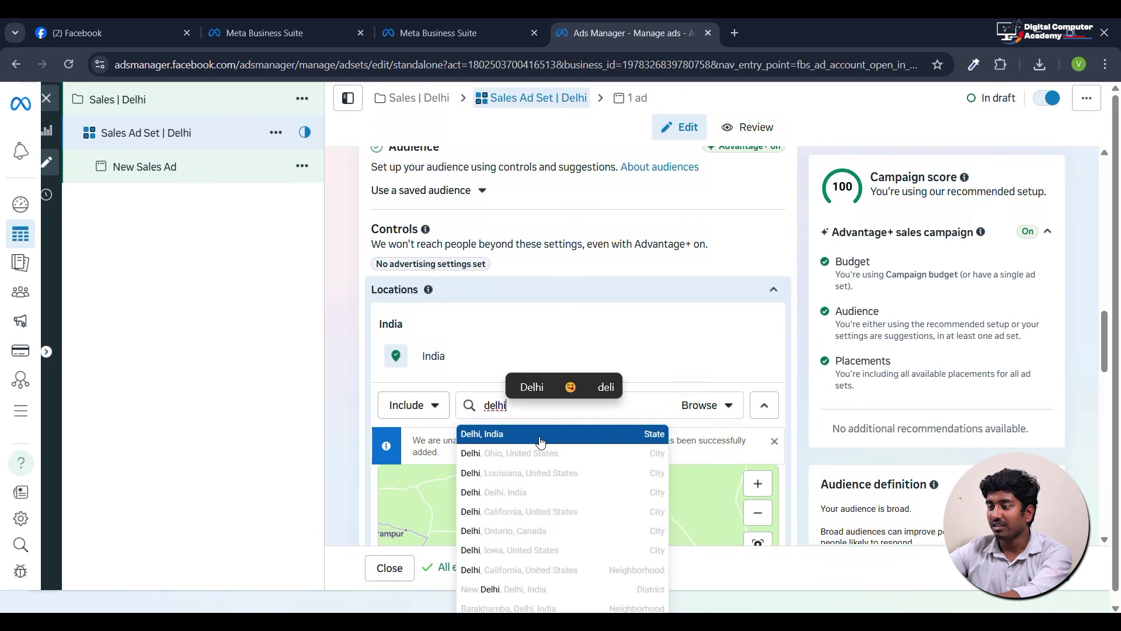
{"action": "left_click", "coordinate": [538, 438]}
{"action": "scroll", "coordinate": [472, 362], "scroll_direction": "down", "scroll_amount": 3}
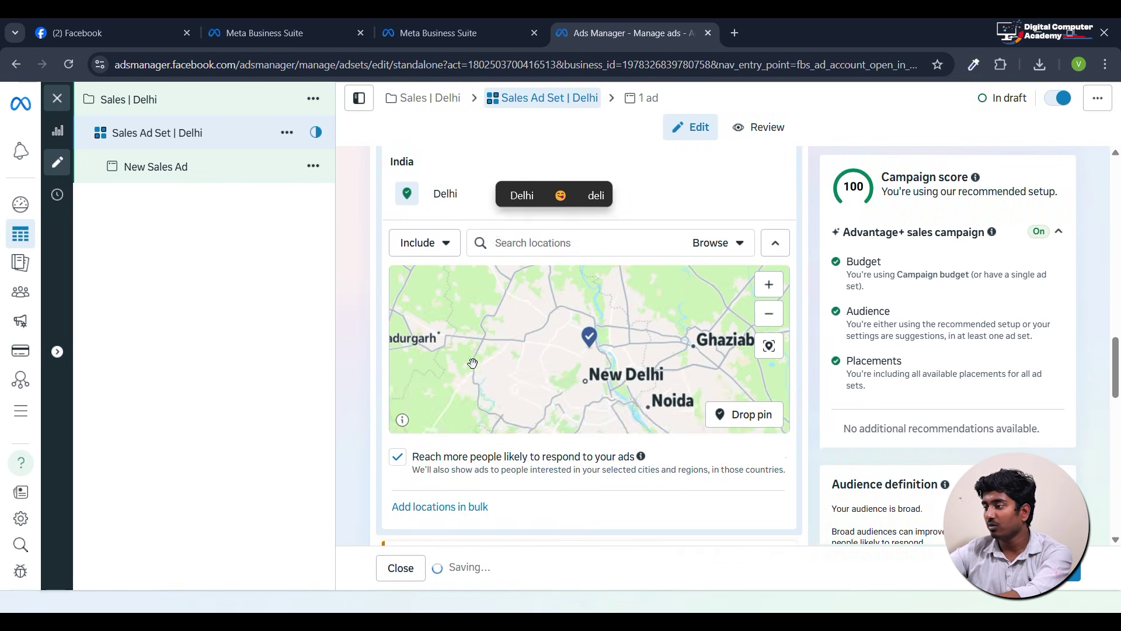
{"action": "scroll", "coordinate": [472, 310], "scroll_direction": "up", "scroll_amount": 1}
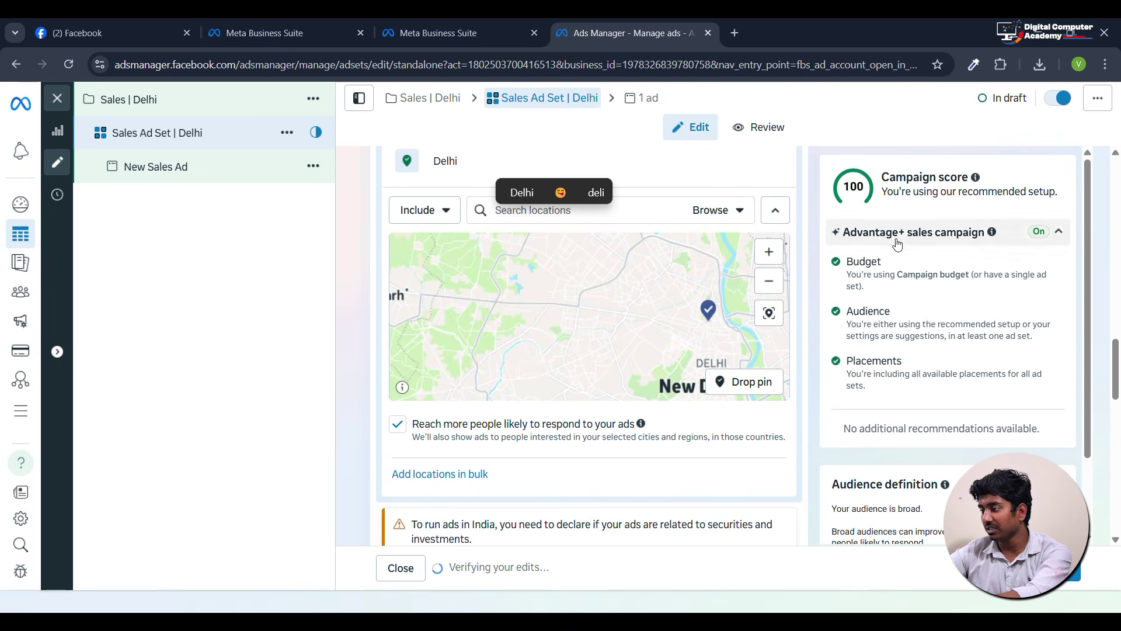
{"action": "scroll", "coordinate": [780, 435], "scroll_direction": "up", "scroll_amount": 2}
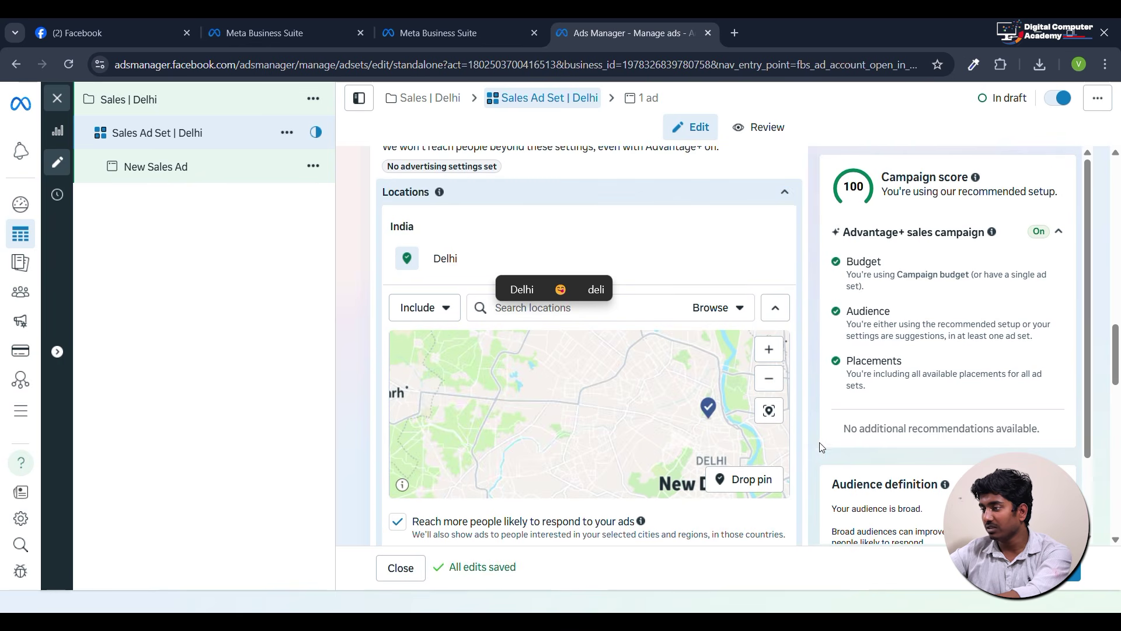
{"action": "scroll", "coordinate": [901, 268], "scroll_direction": "up", "scroll_amount": 2}
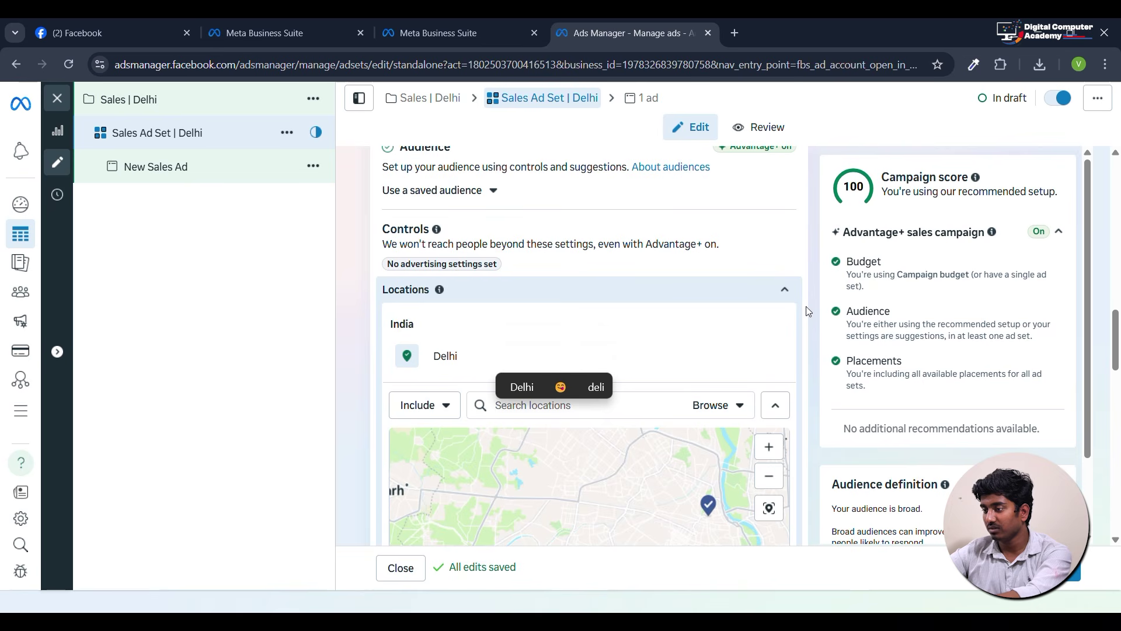
{"action": "left_click", "coordinate": [525, 363]}
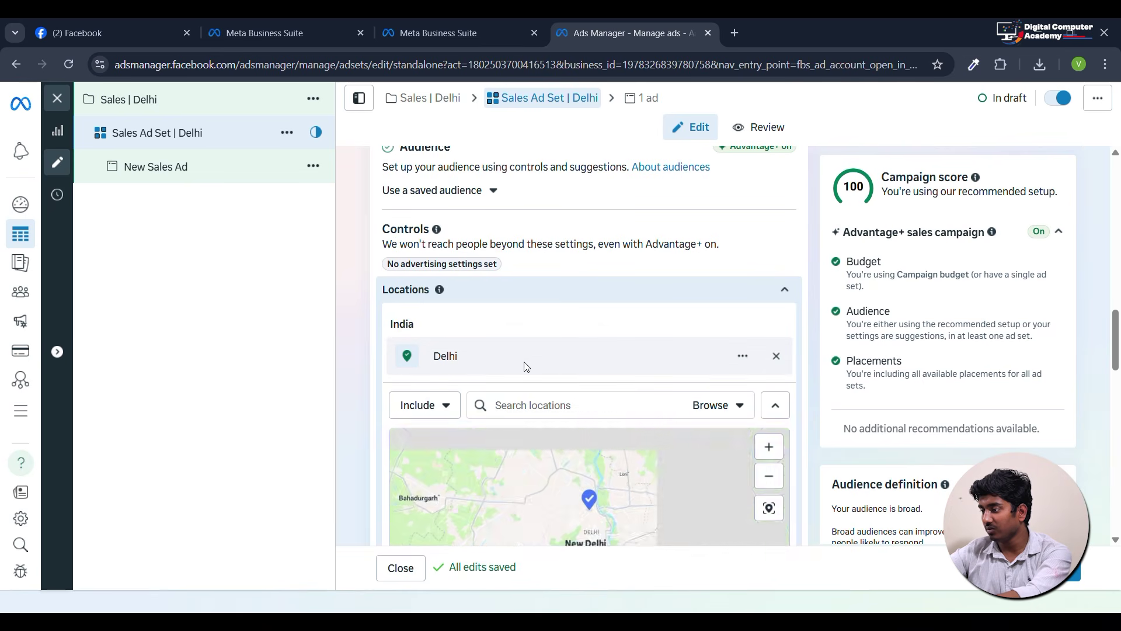
Exclude the neighborhood Mundka, Delhi, India from the audience locations.
{"action": "scroll", "coordinate": [912, 388], "scroll_direction": "down", "scroll_amount": 3}
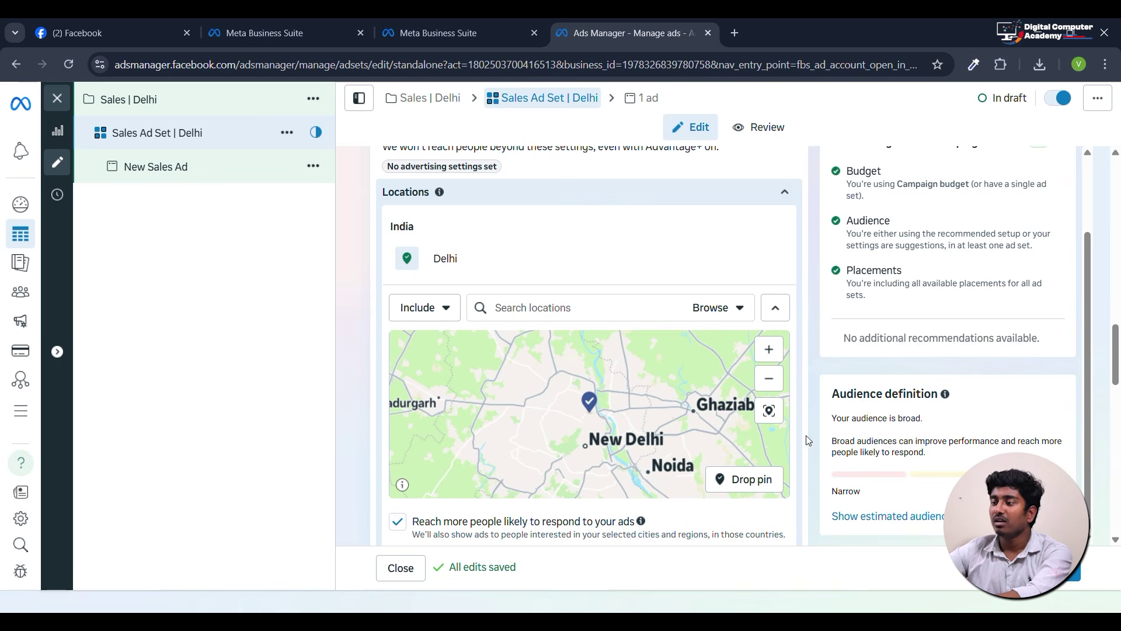
{"action": "left_click", "coordinate": [444, 311]}
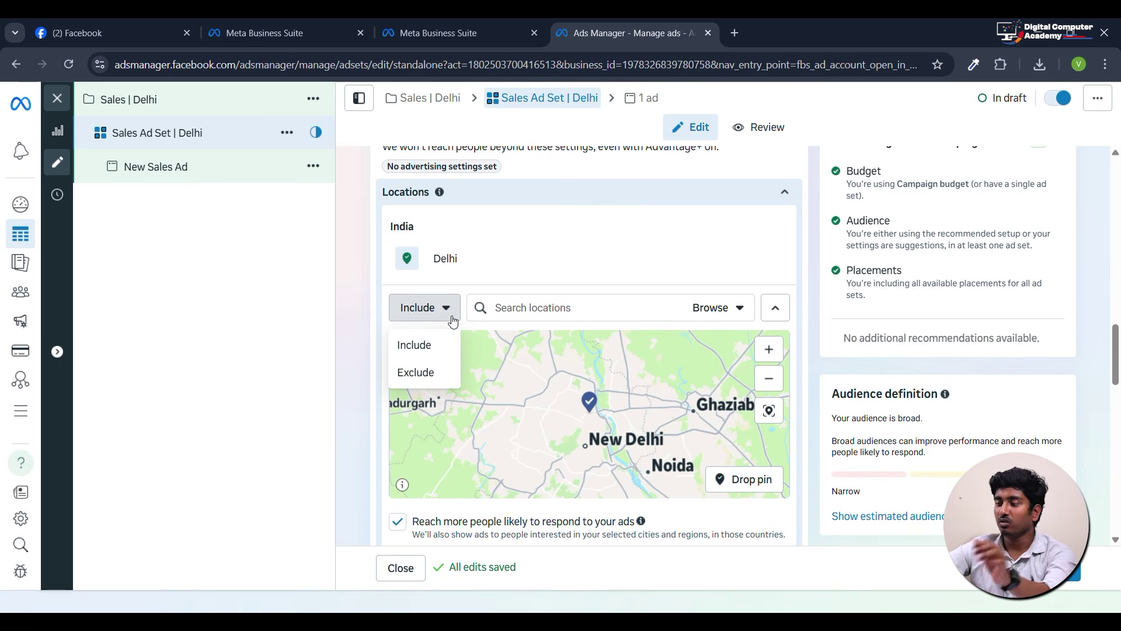
{"action": "left_click", "coordinate": [430, 374]}
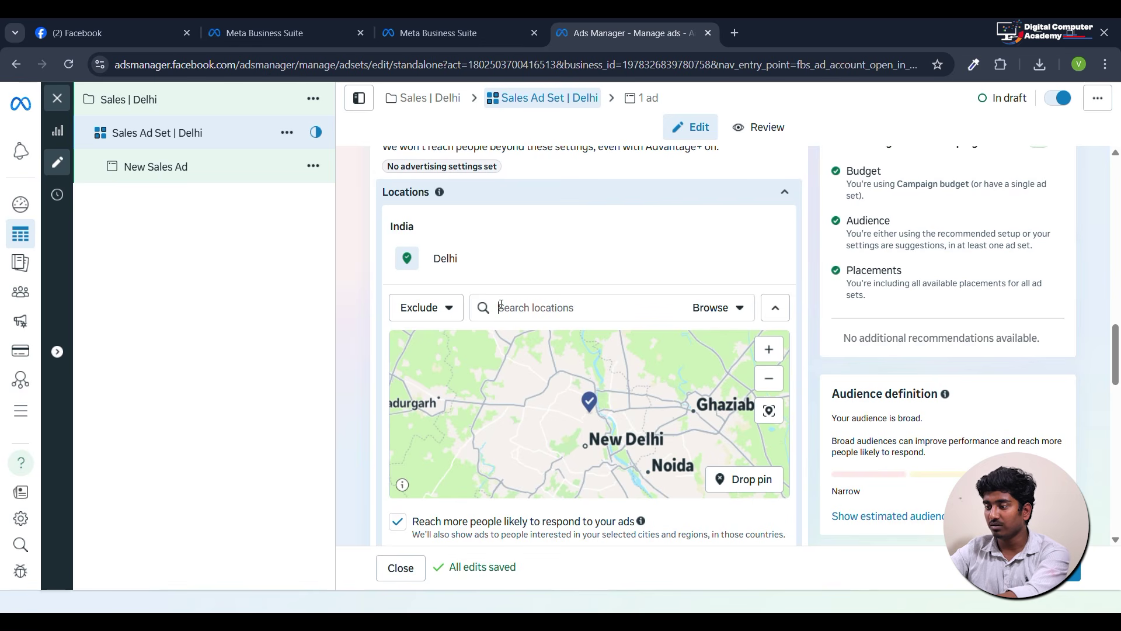
{"action": "type", "text": "mun"}
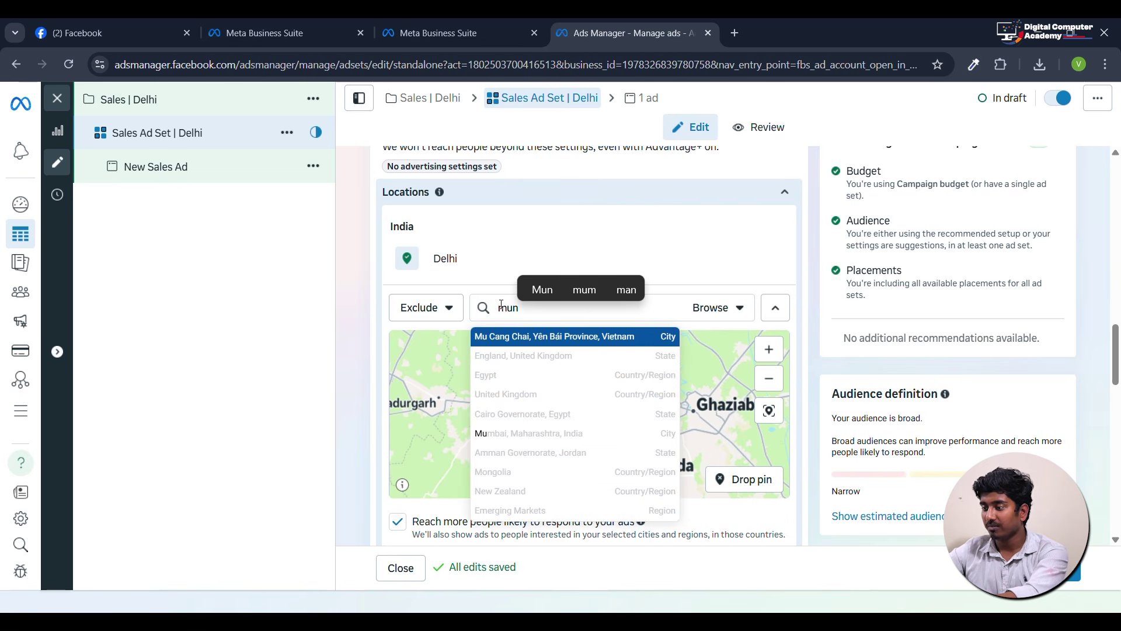
{"action": "type", "text": "dka"}
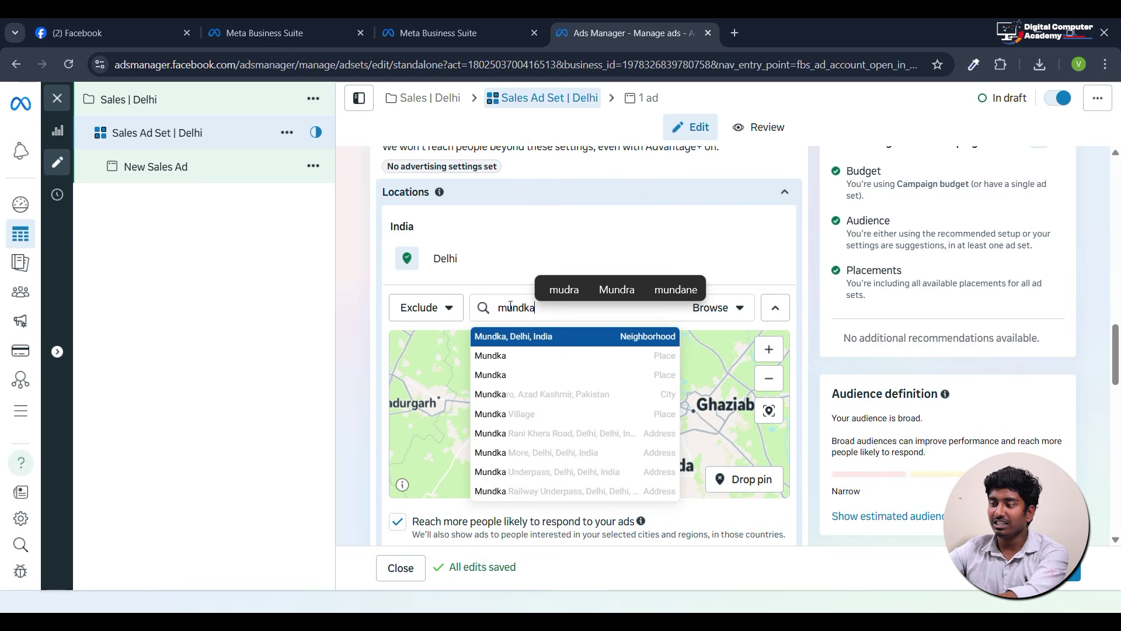
{"action": "left_click", "coordinate": [536, 345]}
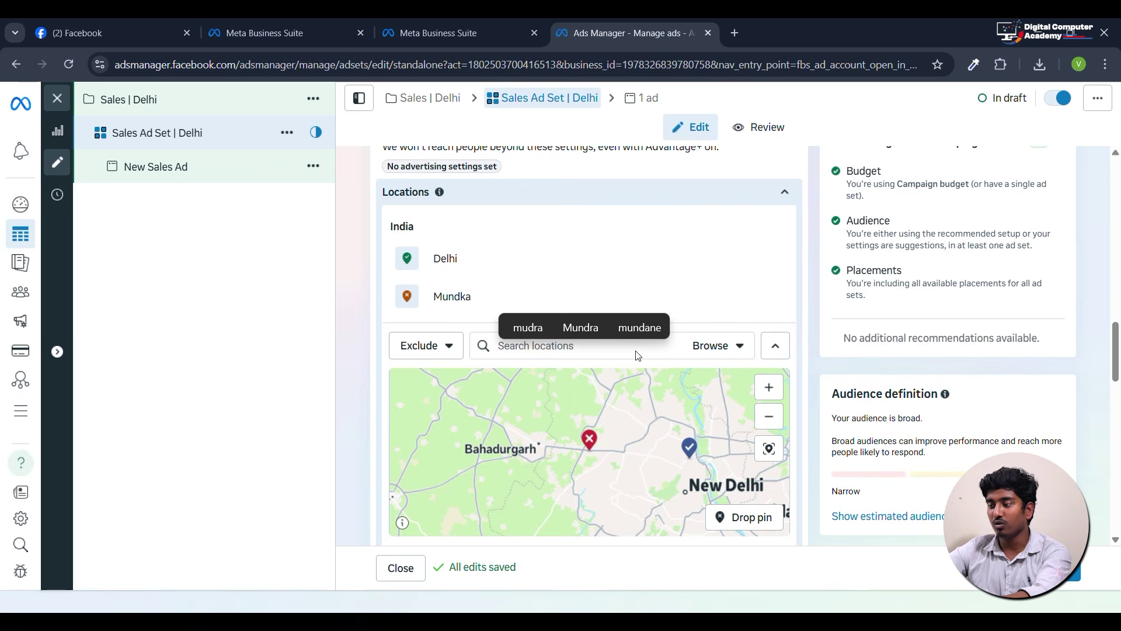
Examine the location types offered for adding locations in bulk, and cancel without adding any.
{"action": "scroll", "coordinate": [810, 338], "scroll_direction": "down", "scroll_amount": 5}
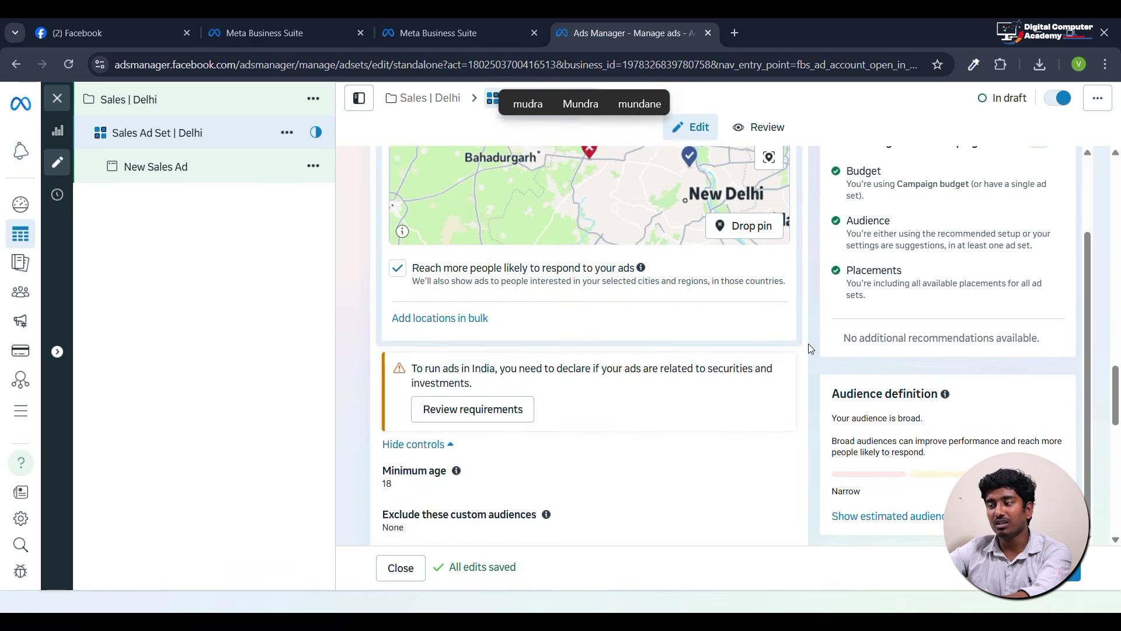
{"action": "scroll", "coordinate": [777, 356], "scroll_direction": "up", "scroll_amount": 1}
{"action": "scroll", "coordinate": [755, 366], "scroll_direction": "up", "scroll_amount": 2}
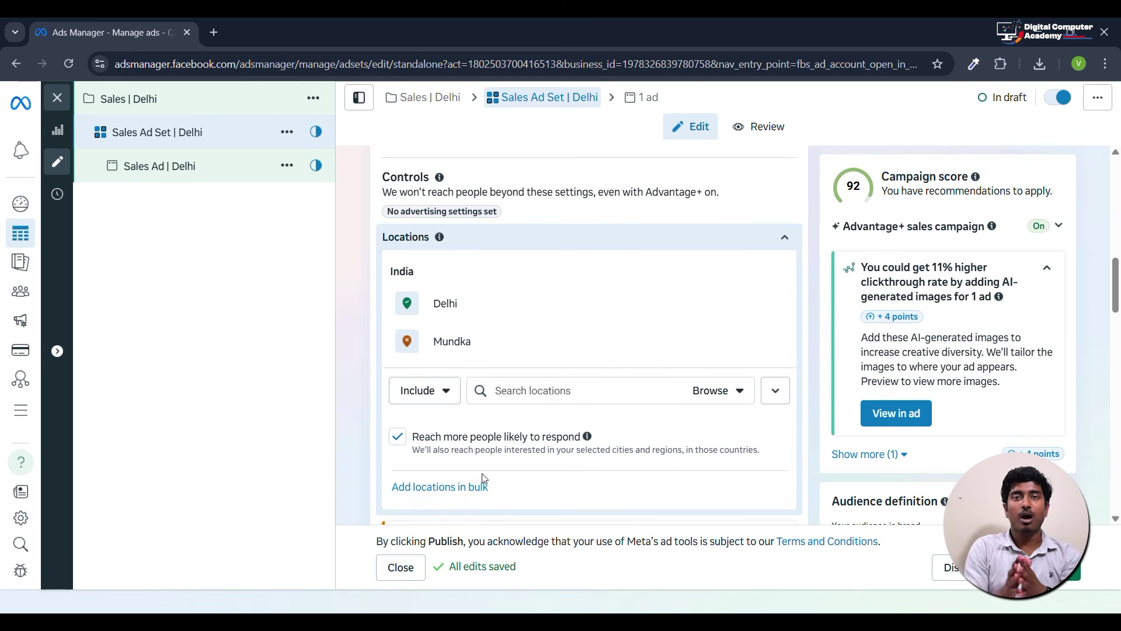
{"action": "scroll", "coordinate": [480, 484], "scroll_direction": "down", "scroll_amount": 2}
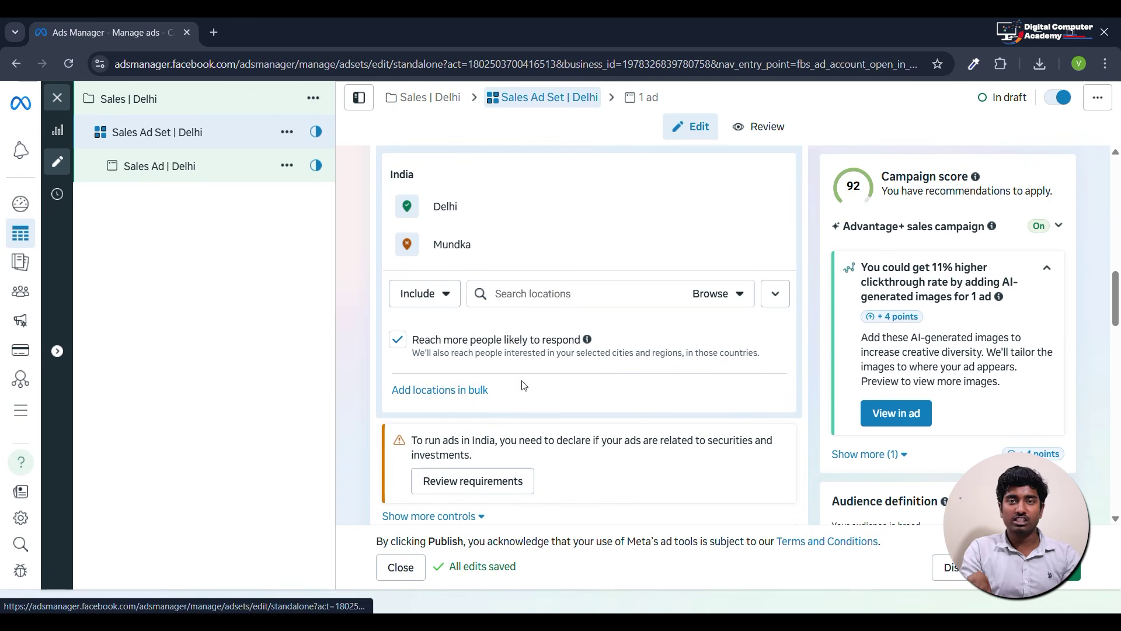
{"action": "scroll", "coordinate": [496, 356], "scroll_direction": "down", "scroll_amount": 2}
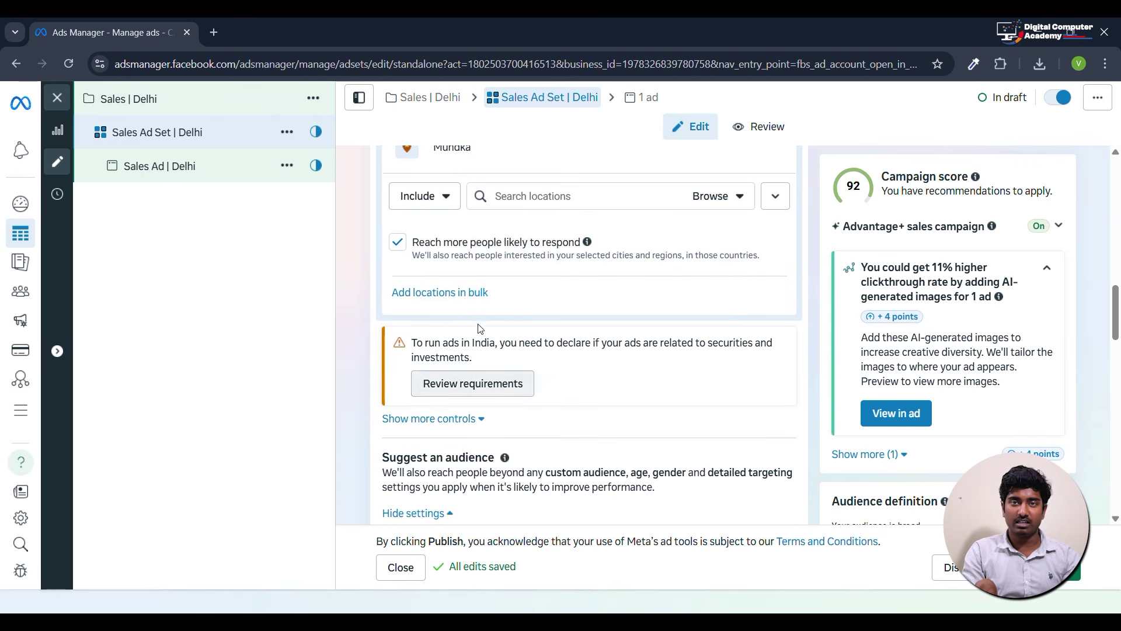
{"action": "left_click", "coordinate": [443, 293]}
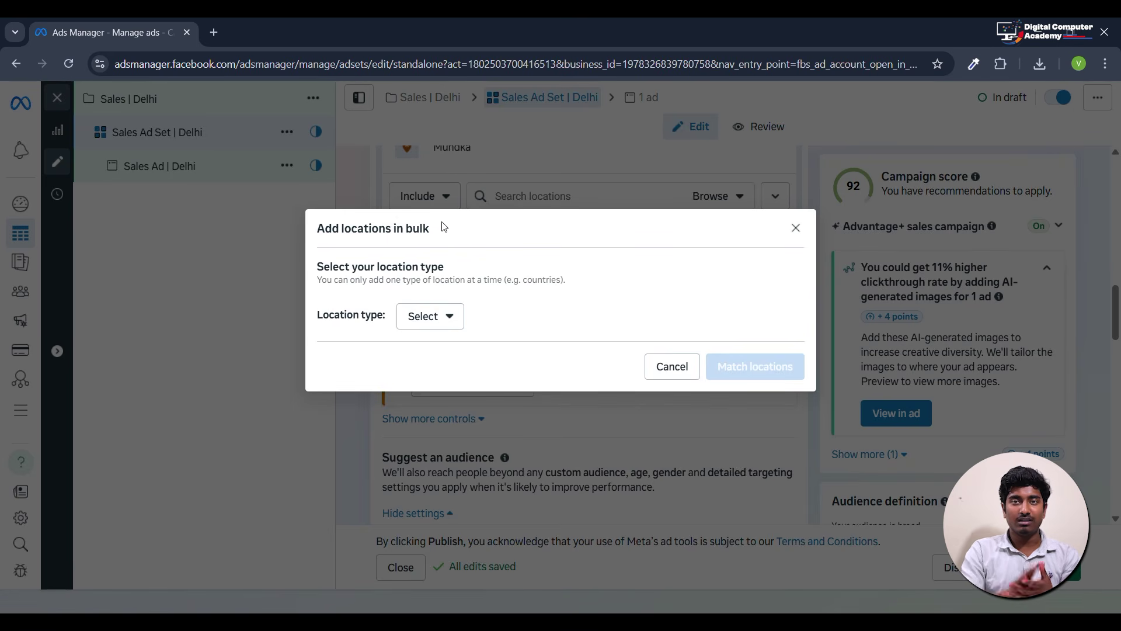
{"action": "left_click_drag", "start_coordinate": [443, 226], "coordinate": [307, 232]}
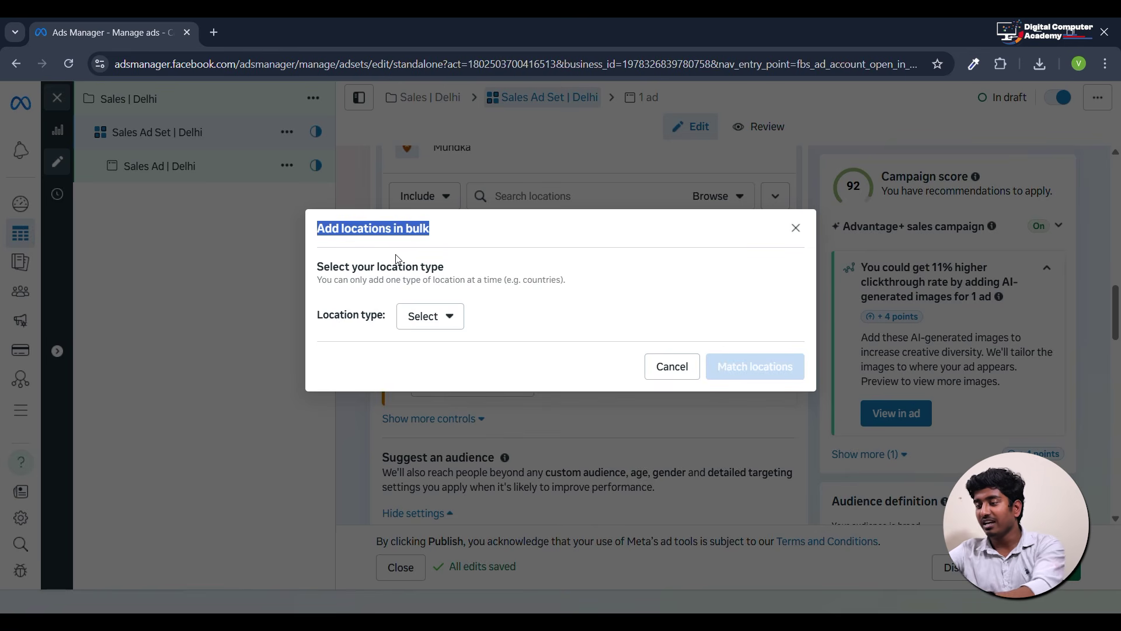
{"action": "left_click", "coordinate": [442, 316]}
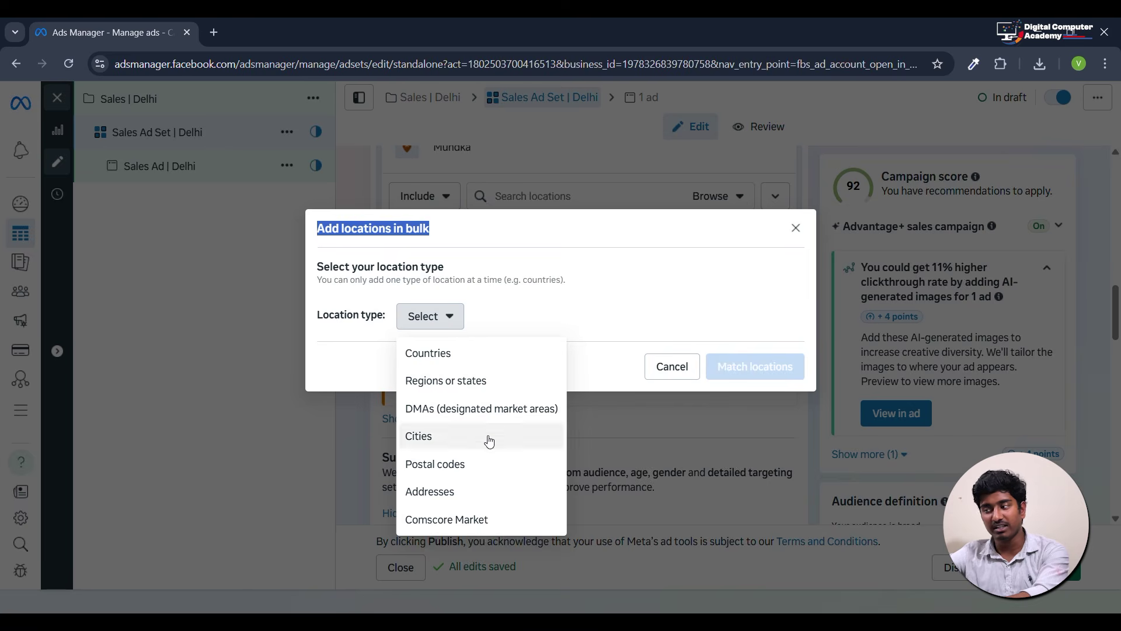
{"action": "left_click", "coordinate": [674, 382]}
{"action": "left_click", "coordinate": [672, 366]}
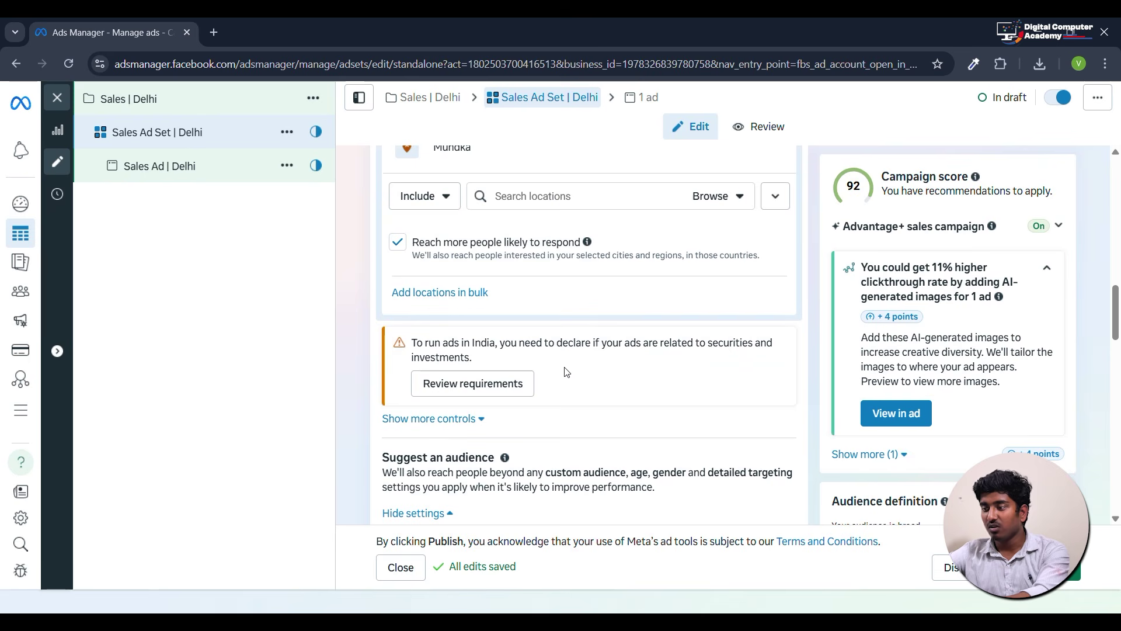
Expand the age setting in the suggested audience and look through the audience, policy and placement sections.
{"action": "scroll", "coordinate": [565, 373], "scroll_direction": "down", "scroll_amount": 5}
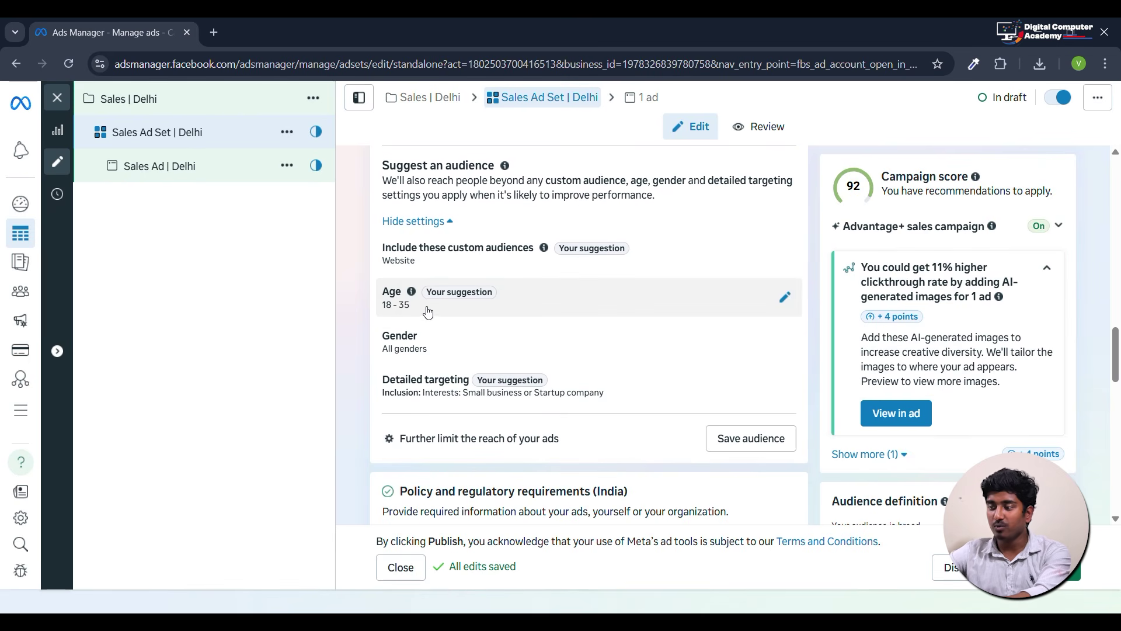
{"action": "left_click", "coordinate": [519, 301]}
{"action": "scroll", "coordinate": [517, 316], "scroll_direction": "down", "scroll_amount": 4}
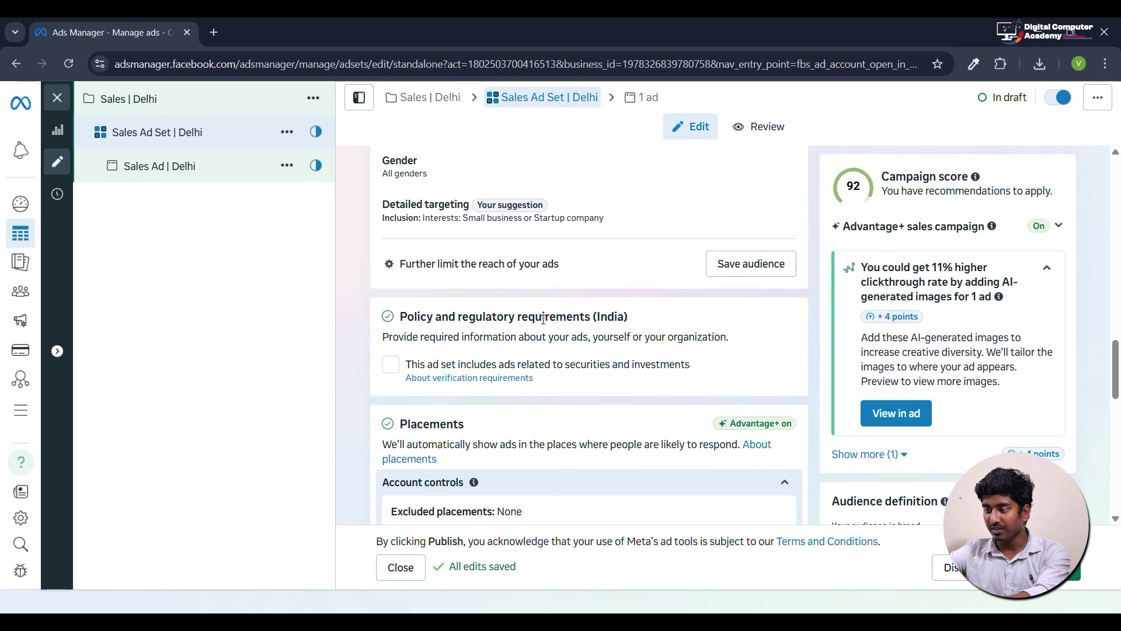
{"action": "scroll", "coordinate": [543, 319], "scroll_direction": "down", "scroll_amount": 8}
{"action": "scroll", "coordinate": [543, 324], "scroll_direction": "up", "scroll_amount": 14}
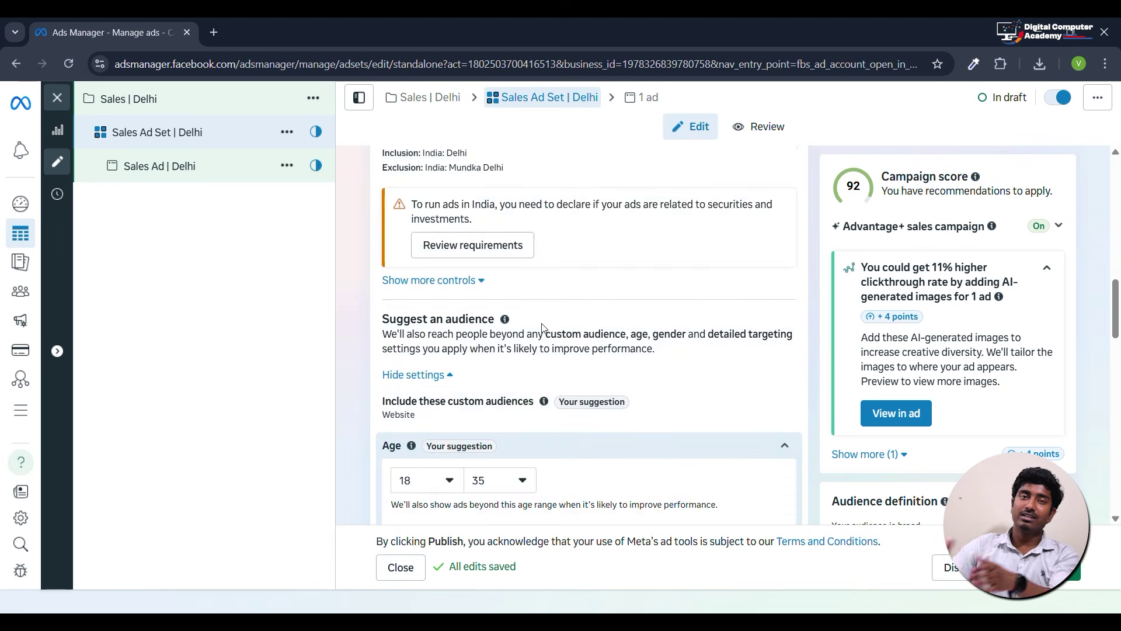
{"action": "scroll", "coordinate": [542, 328], "scroll_direction": "up", "scroll_amount": 9}
{"action": "scroll", "coordinate": [542, 330], "scroll_direction": "down", "scroll_amount": 7}
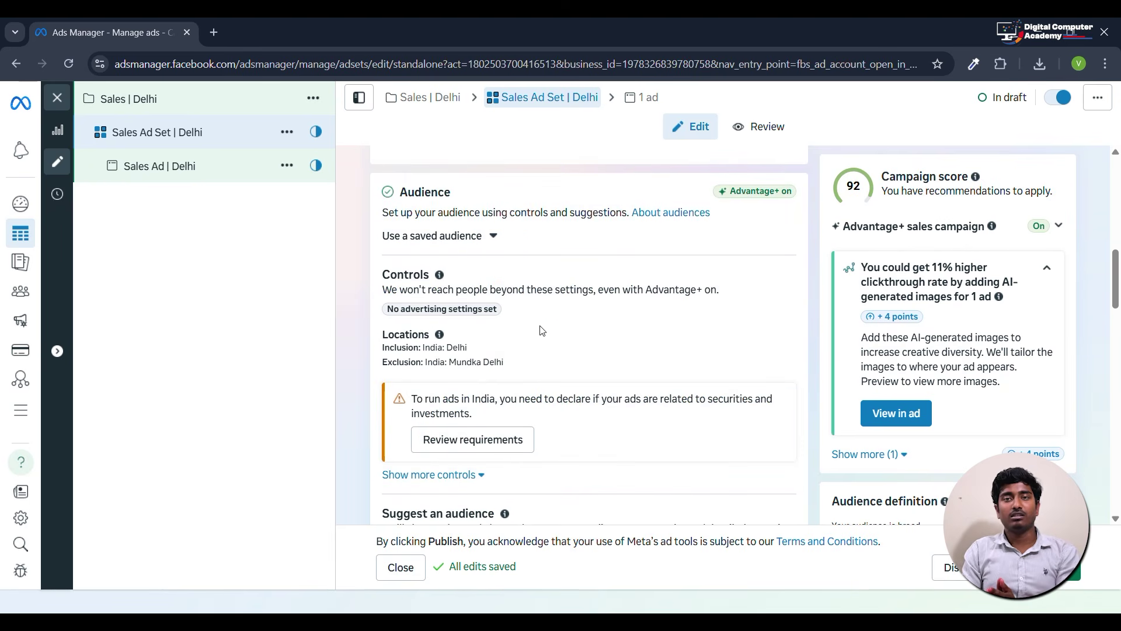
{"action": "scroll", "coordinate": [542, 331], "scroll_direction": "down", "scroll_amount": 3}
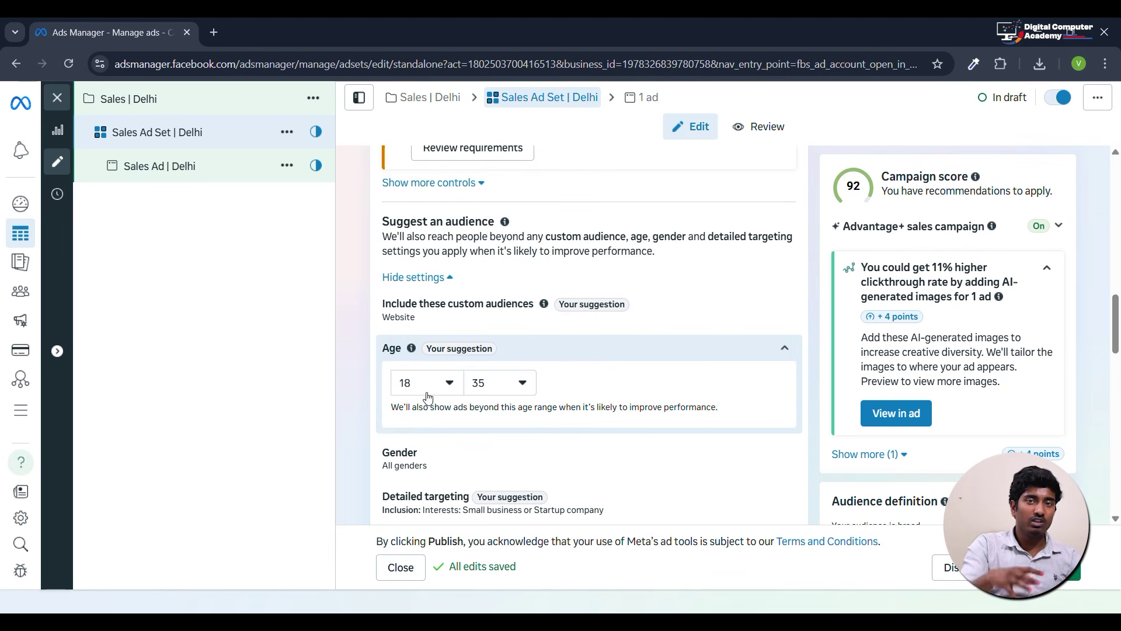
Inspect the minimum and maximum age choices and the note about showing ads beyond the age range.
{"action": "left_click", "coordinate": [444, 390]}
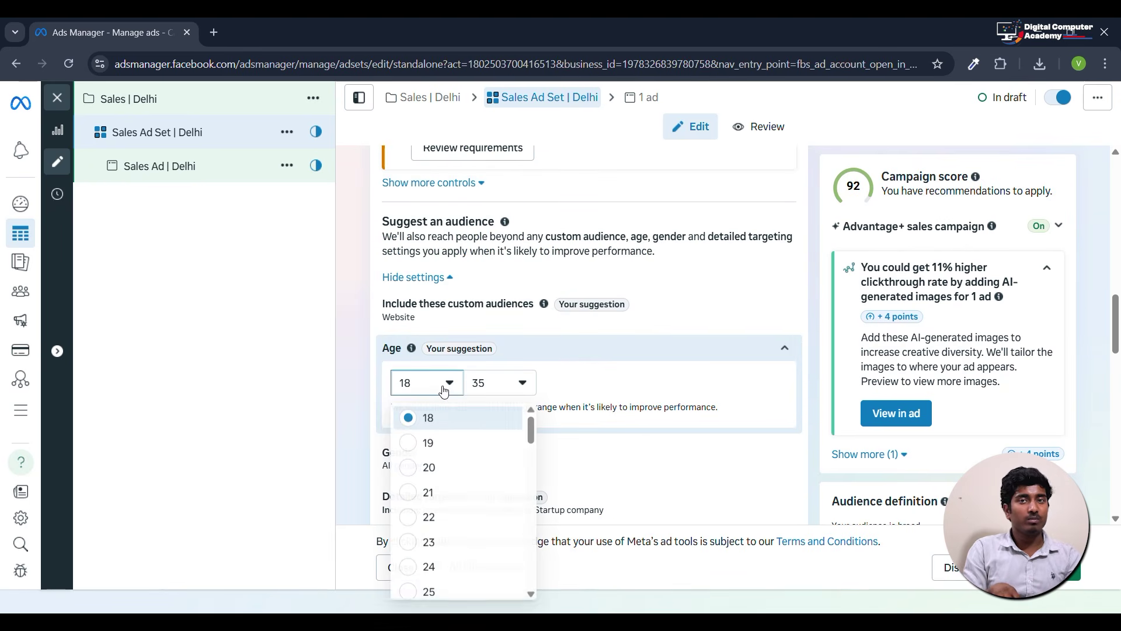
{"action": "left_click", "coordinate": [522, 383]}
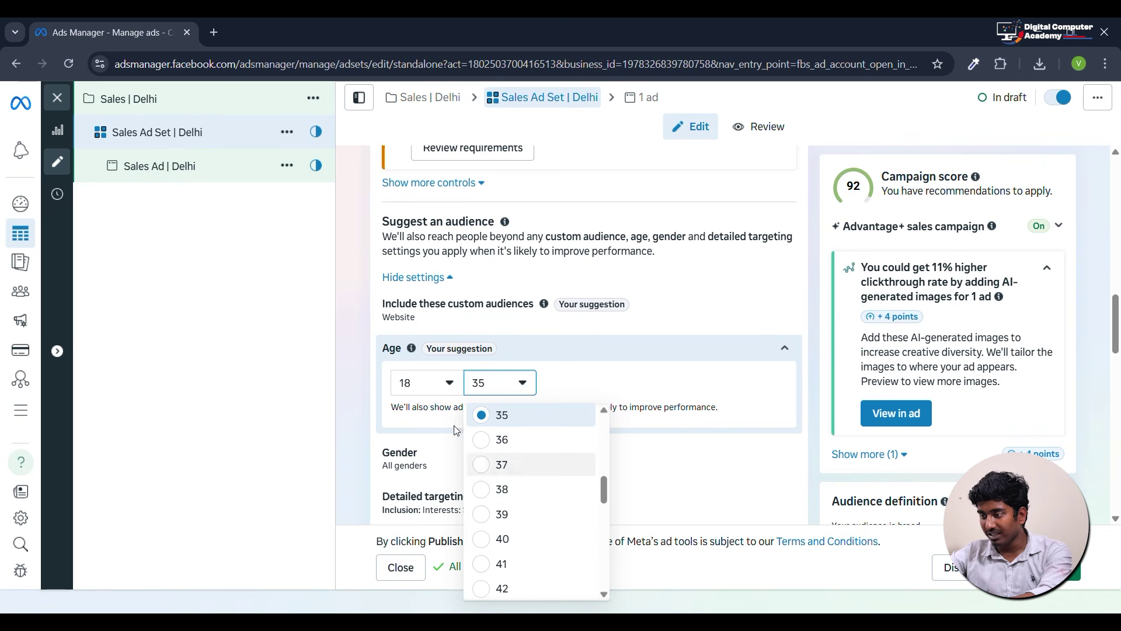
{"action": "left_click", "coordinate": [439, 419]}
{"action": "scroll", "coordinate": [439, 419], "scroll_direction": "down", "scroll_amount": 2}
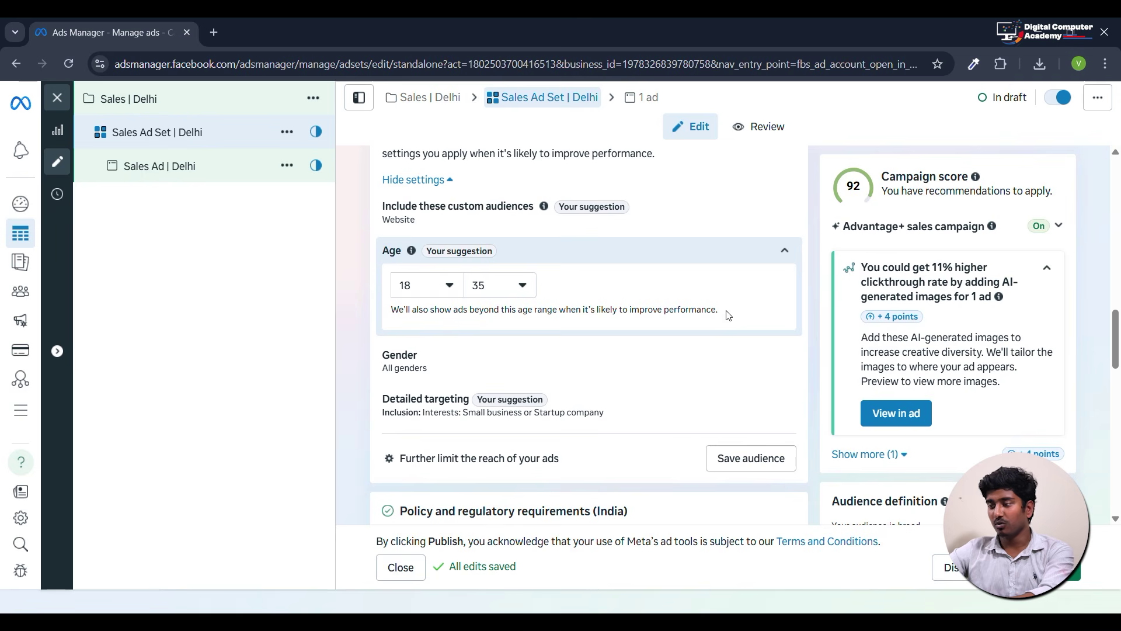
{"action": "left_click_drag", "start_coordinate": [724, 316], "coordinate": [394, 331]}
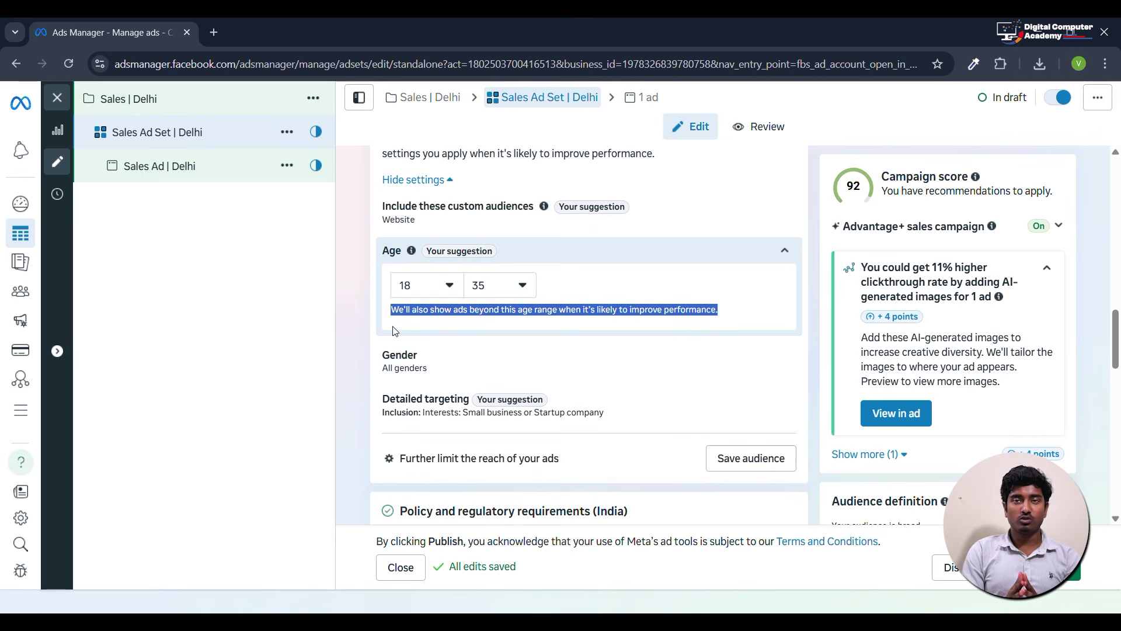
{"action": "left_click", "coordinate": [427, 325]}
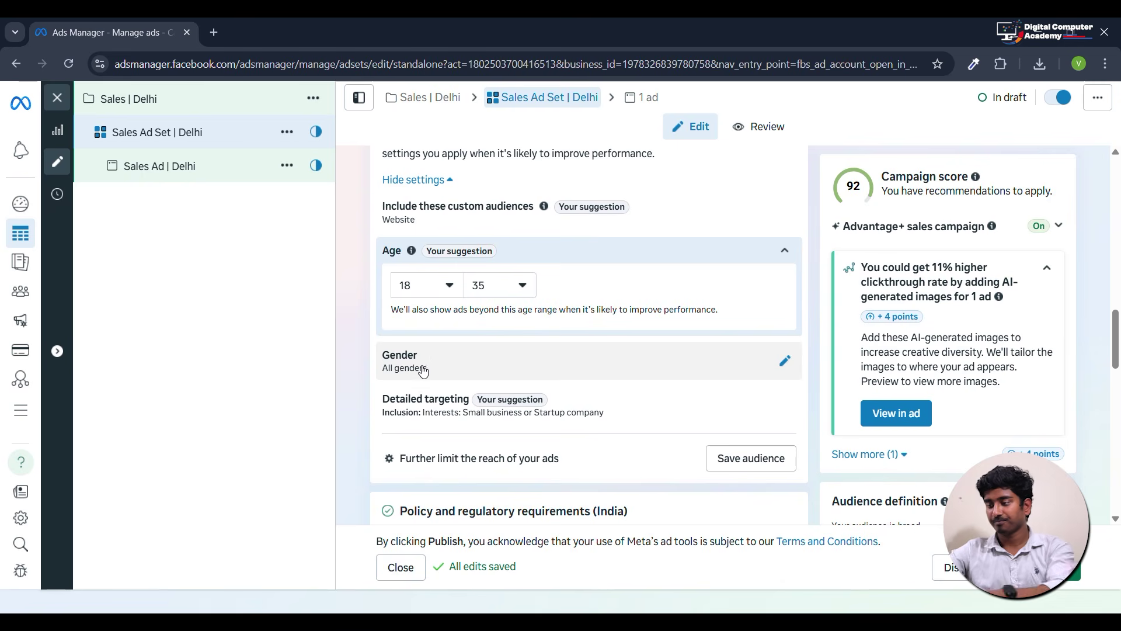
Expand the gender setting in the suggested audience and set it to Women.
{"action": "left_click", "coordinate": [460, 378]}
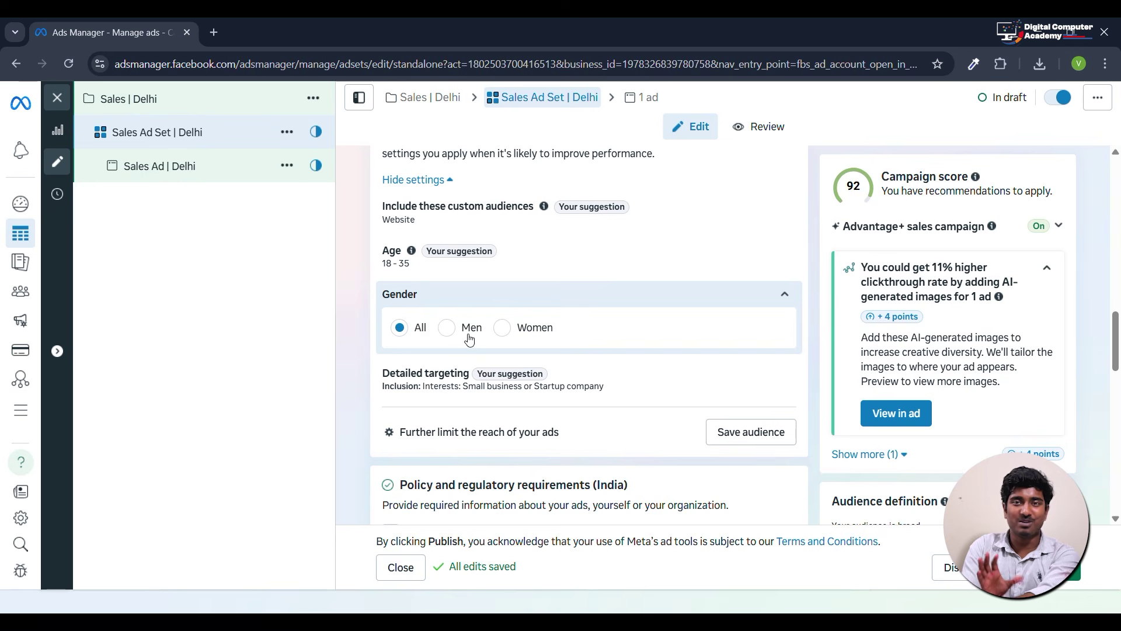
{"action": "left_click", "coordinate": [500, 331]}
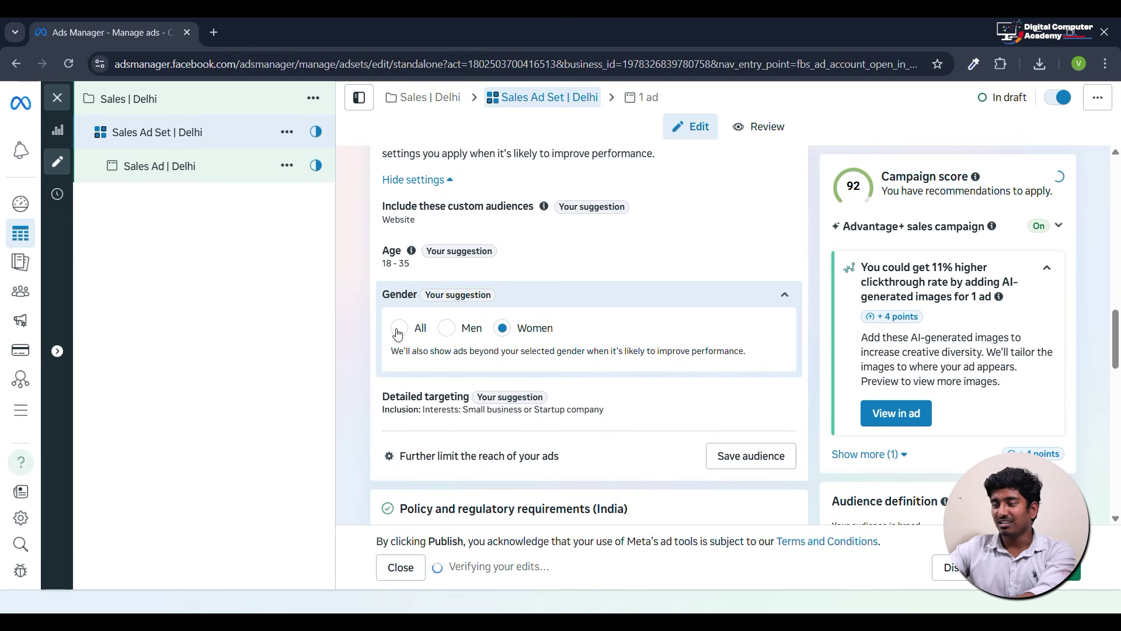
Set the suggested gender to All and remove the Small business and Startup company interests from the detailed targeting.
{"action": "left_click", "coordinate": [399, 329]}
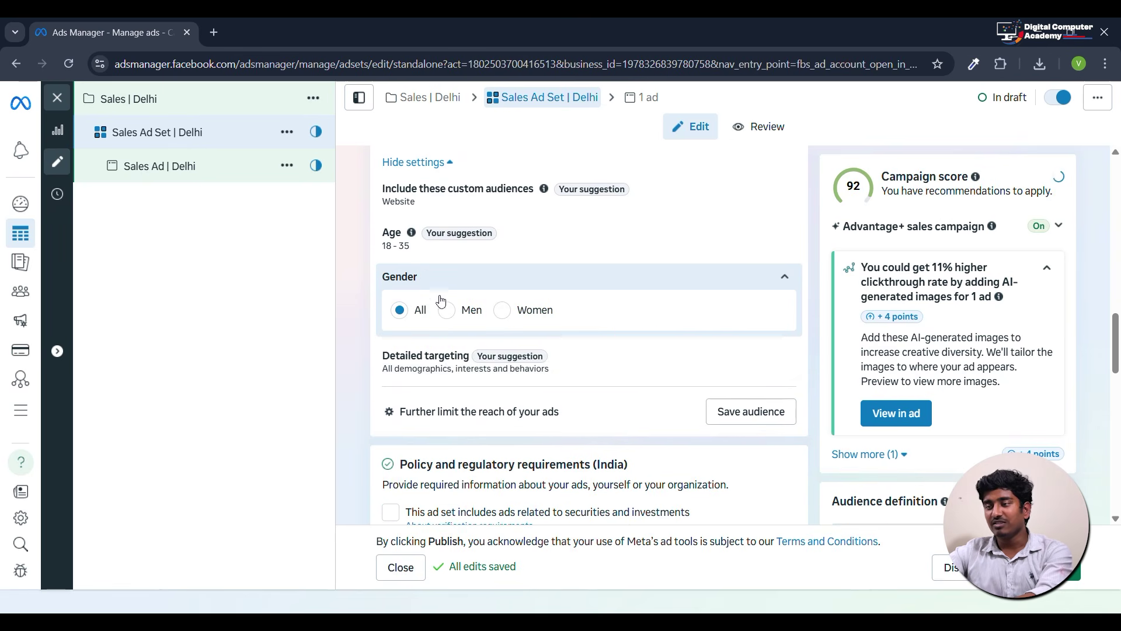
{"action": "scroll", "coordinate": [429, 374], "scroll_direction": "down", "scroll_amount": 2}
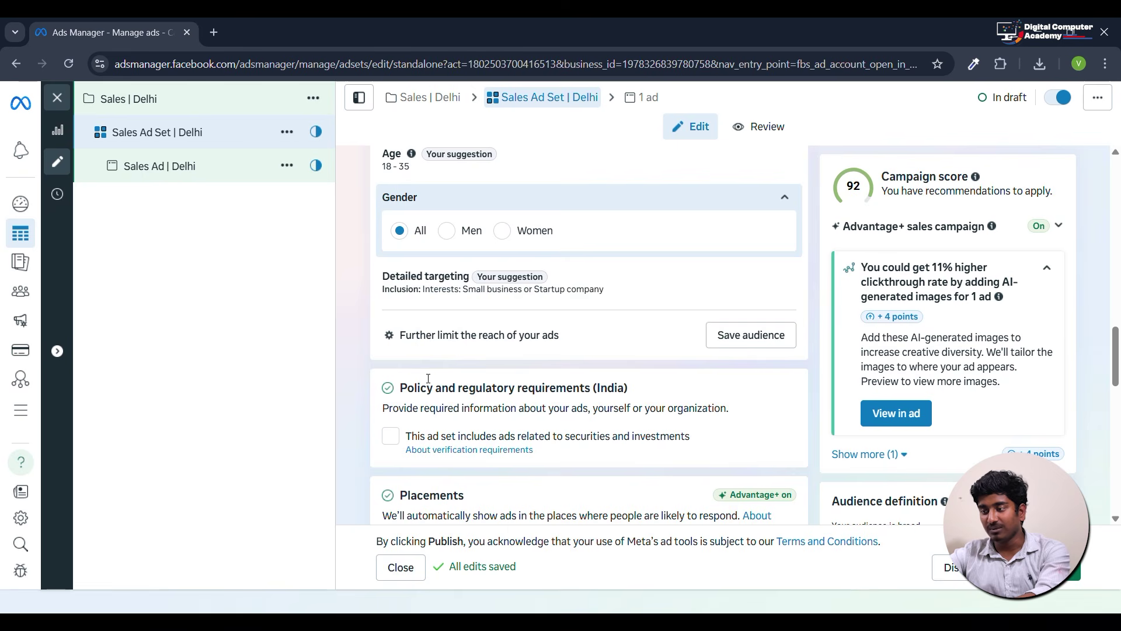
{"action": "left_click", "coordinate": [574, 292]}
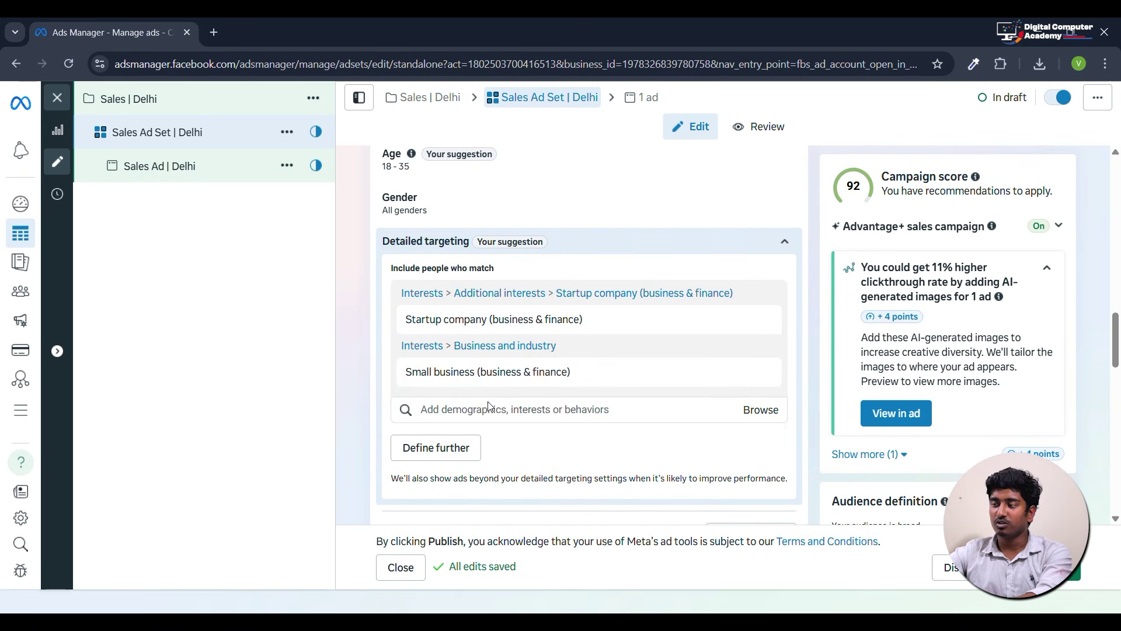
{"action": "mouse_move", "coordinate": [603, 385]}
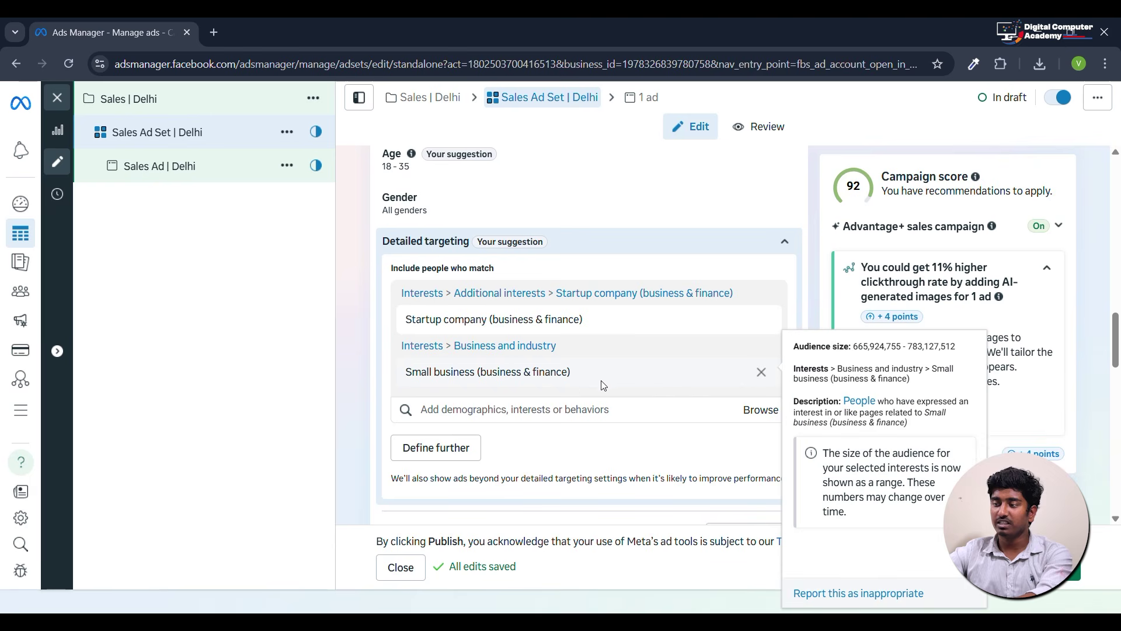
{"action": "left_click", "coordinate": [761, 374]}
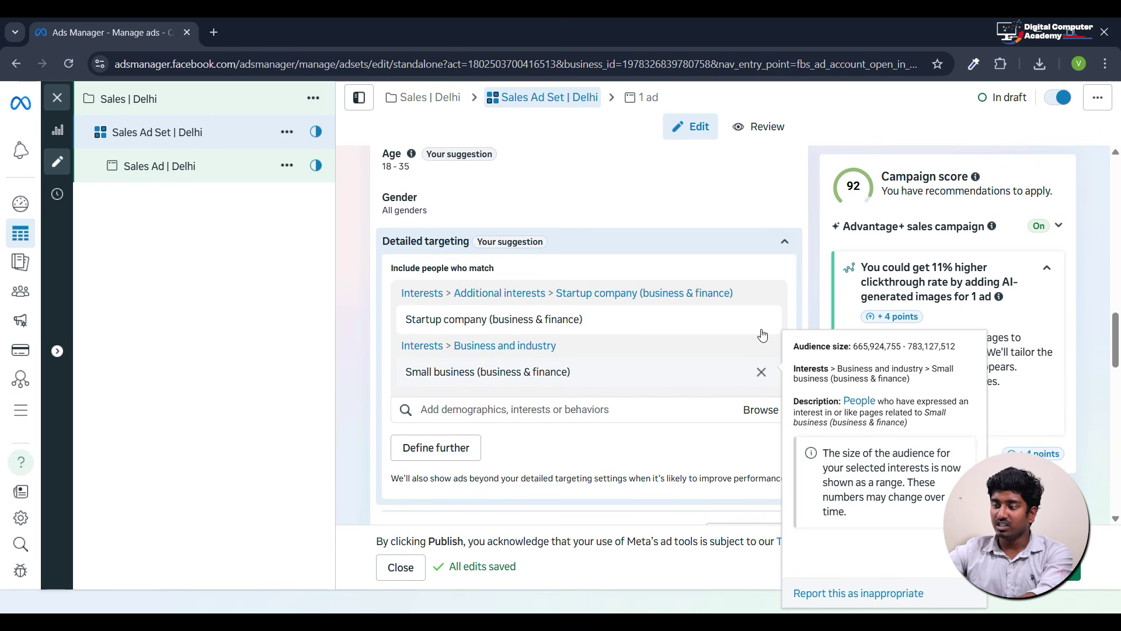
{"action": "left_click", "coordinate": [760, 320]}
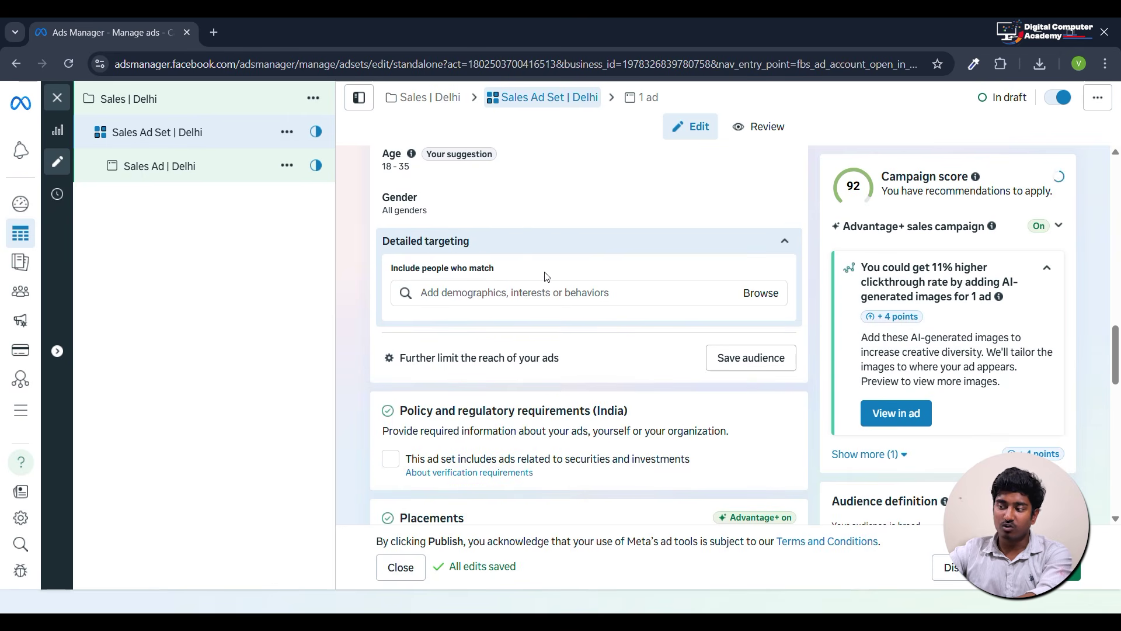
Browse the Demographics targeting categories, search for "small bu" and add the Small business job title to the detailed targeting.
{"action": "left_click", "coordinate": [762, 296]}
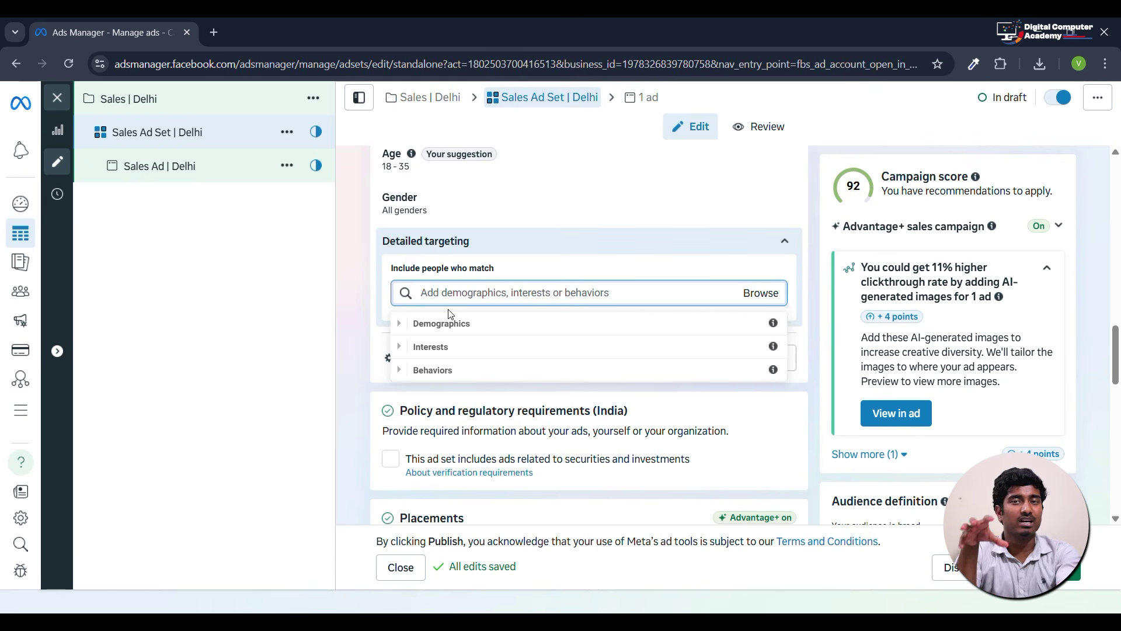
{"action": "left_click", "coordinate": [403, 325]}
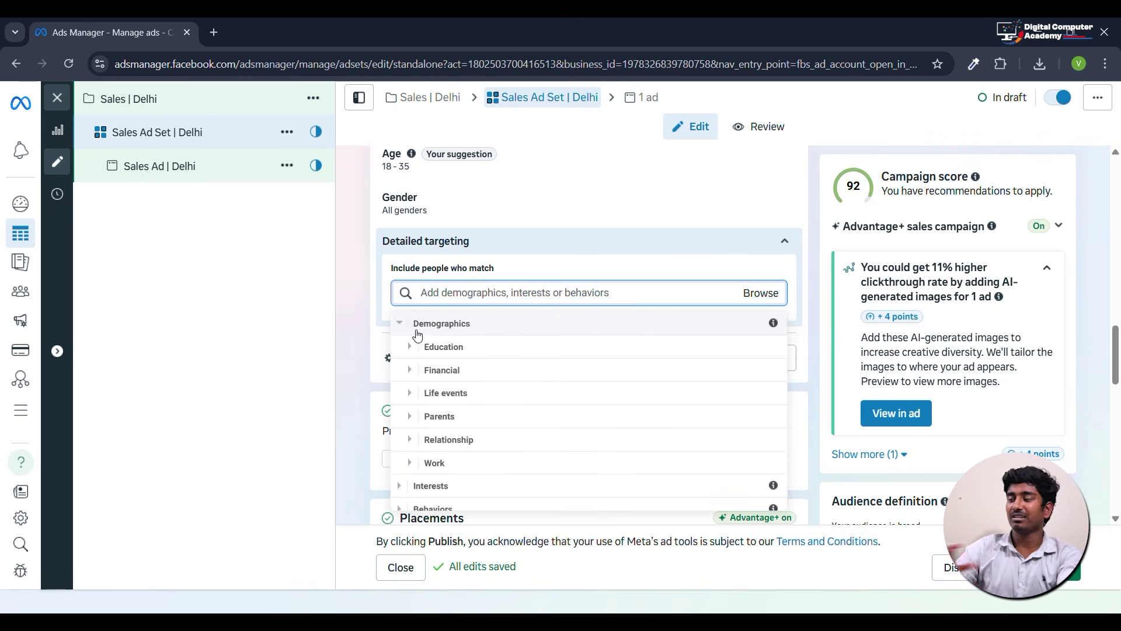
{"action": "left_click", "coordinate": [450, 297]}
{"action": "type", "text": "small"}
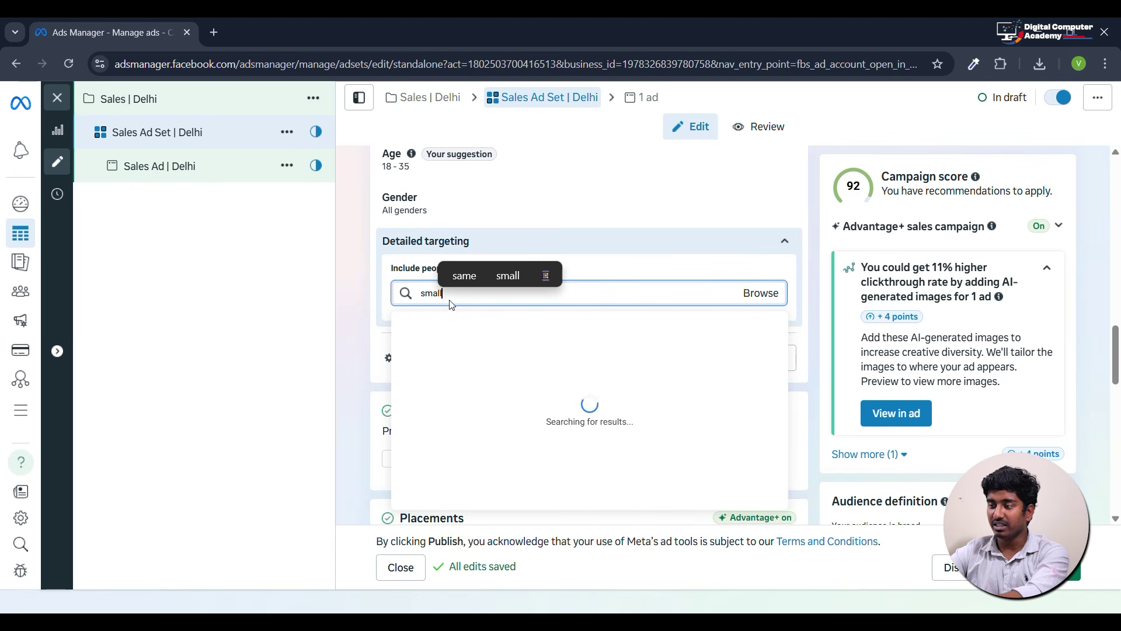
{"action": "type", "text": " bu"}
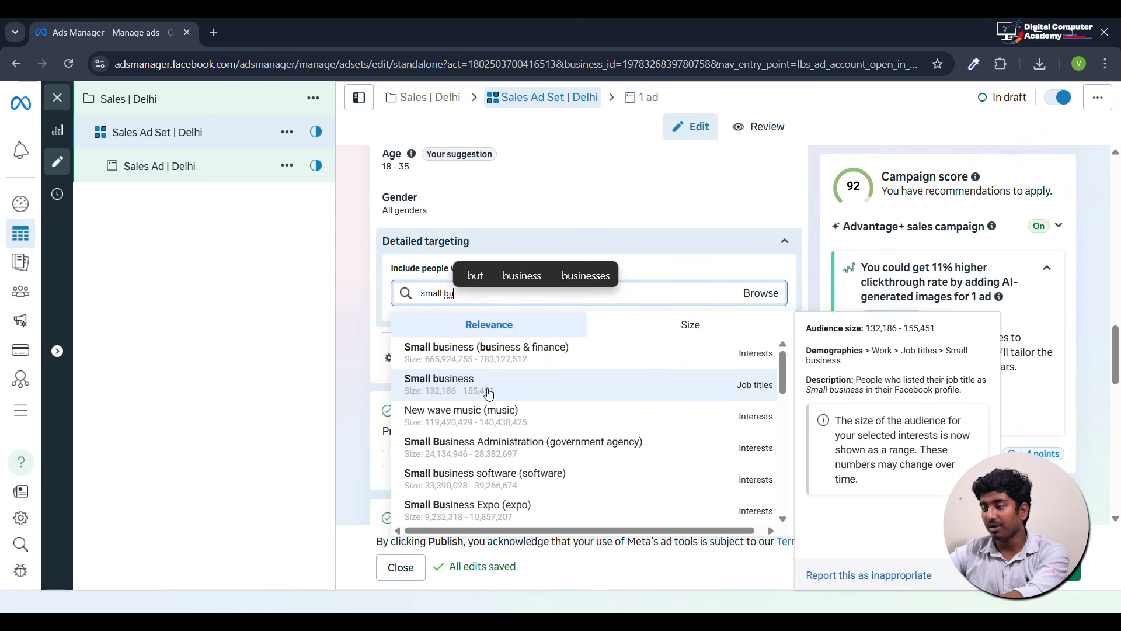
{"action": "left_click", "coordinate": [494, 385]}
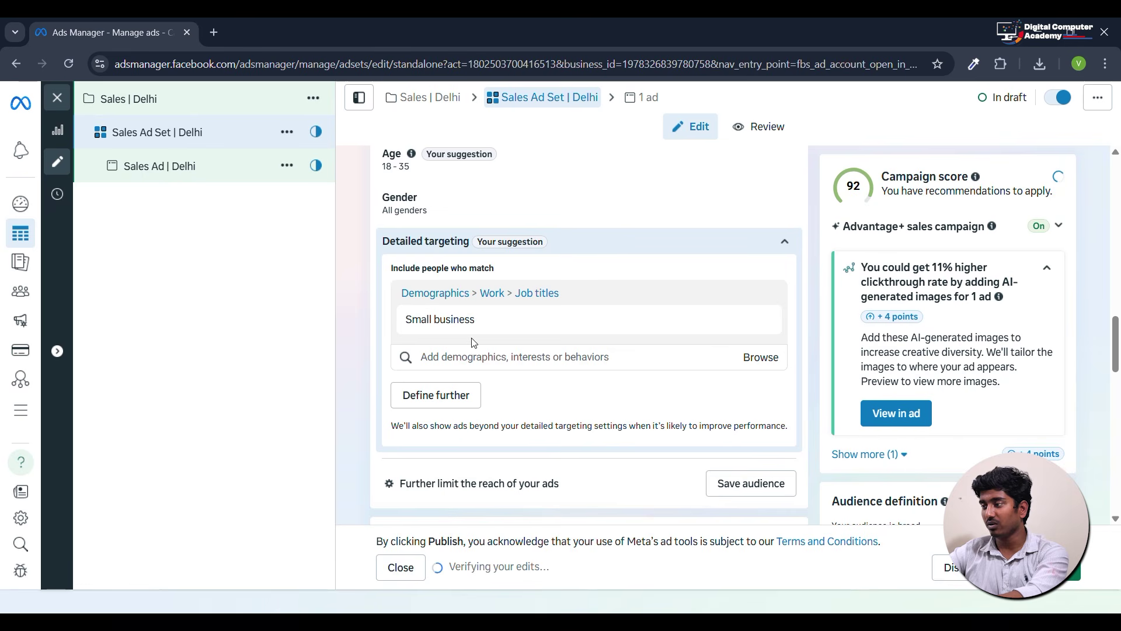
Search the detailed targeting for "startup" and add the Startup company (business & finance) interest.
{"action": "left_click", "coordinate": [474, 356]}
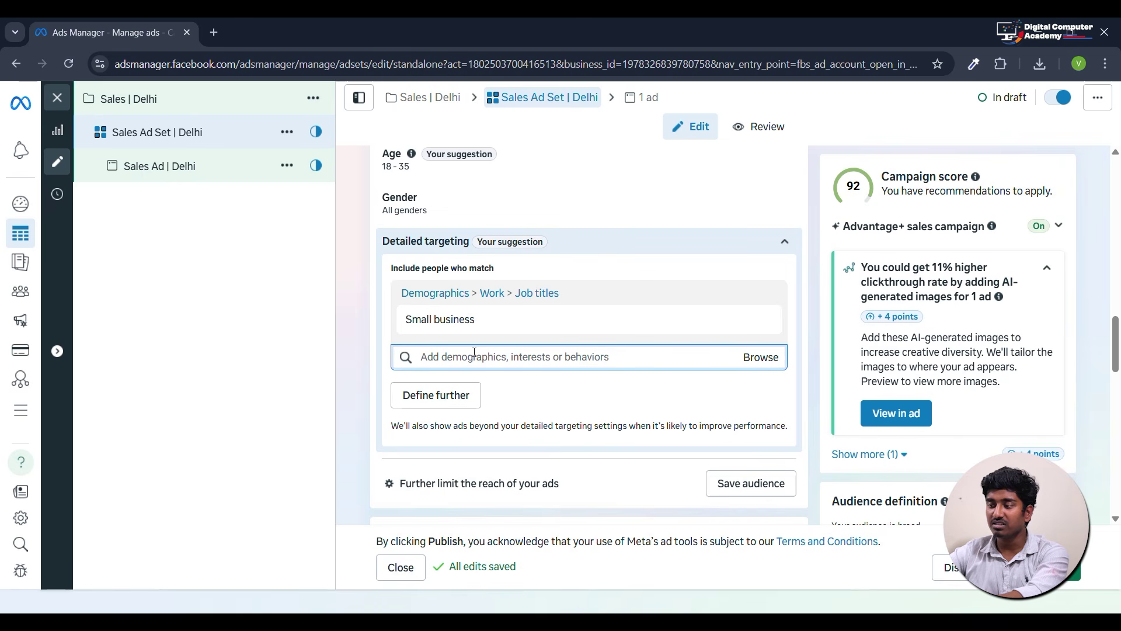
{"action": "type", "text": "startu"}
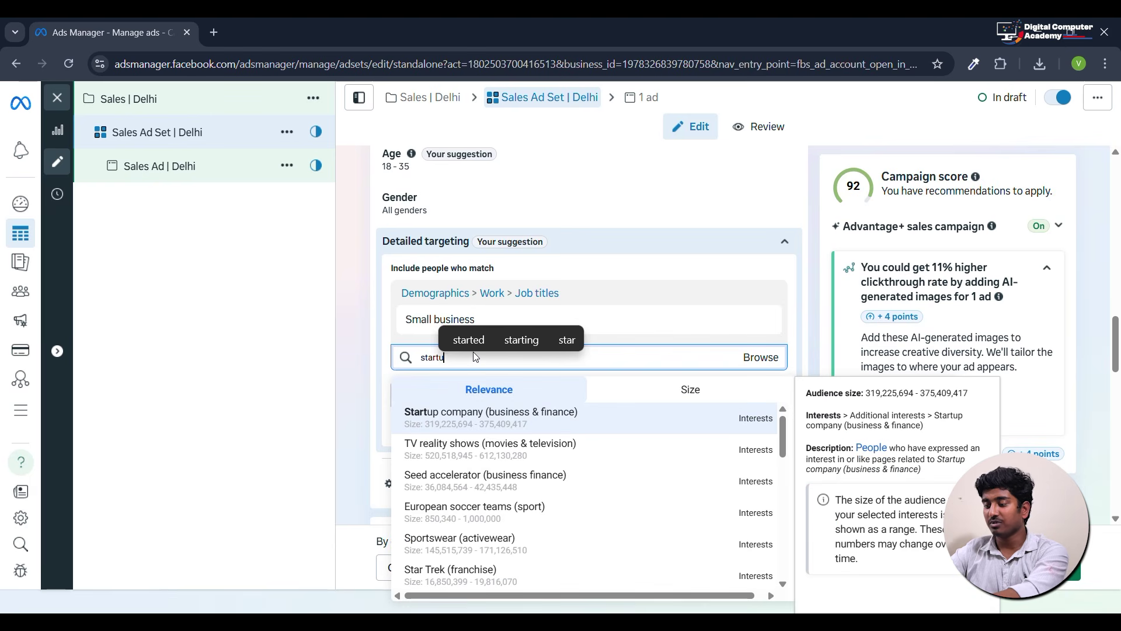
{"action": "type", "text": "p"}
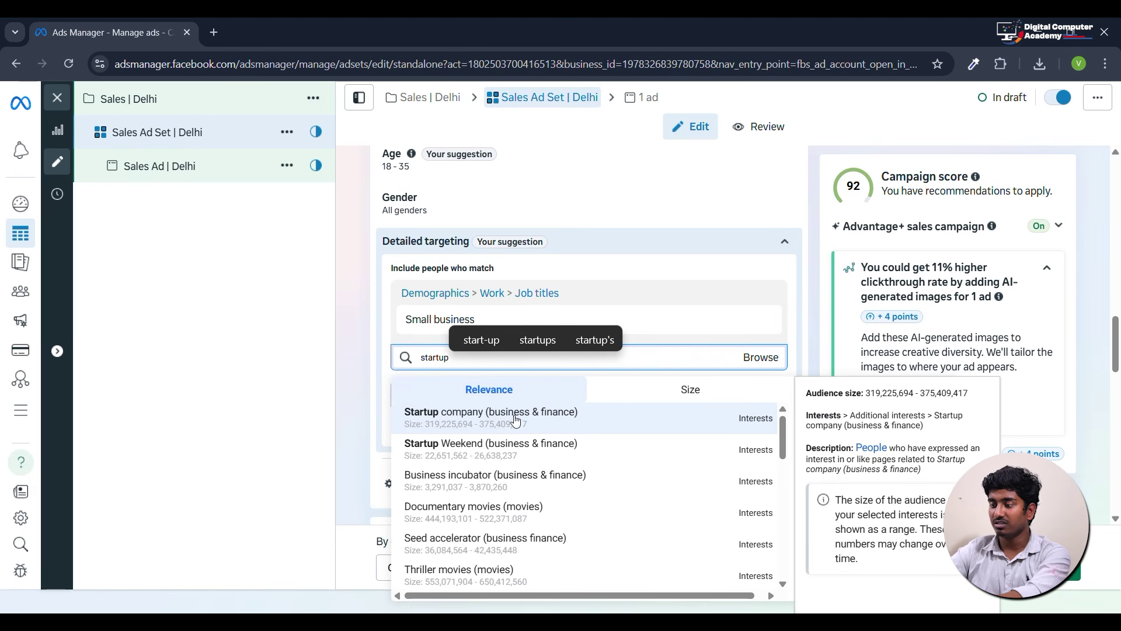
{"action": "left_click", "coordinate": [513, 416]}
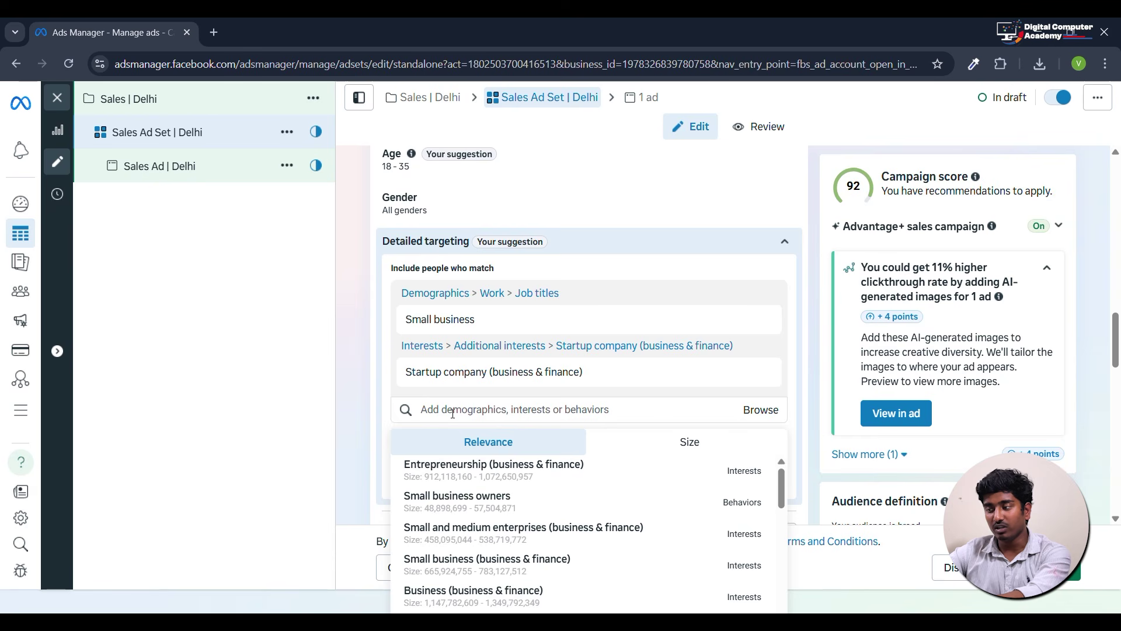
{"action": "left_click", "coordinate": [389, 383]}
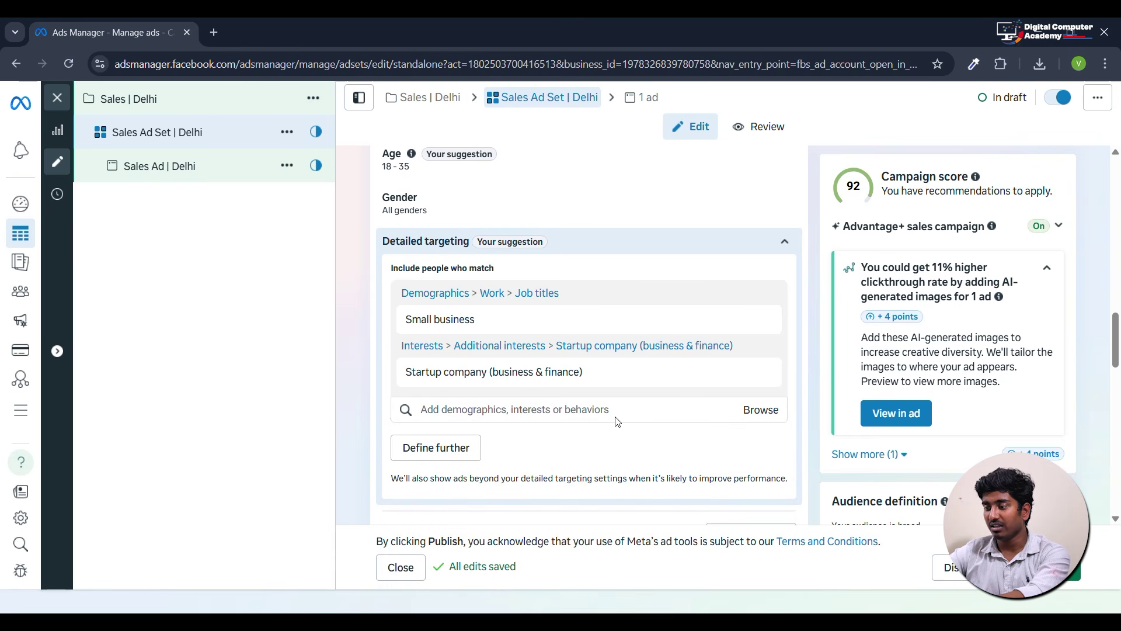
Look over the ad set's policy, placement and brand suitability settings, and open the Sales Ad | Delhi ad at its name.
{"action": "scroll", "coordinate": [629, 393], "scroll_direction": "down", "scroll_amount": 3}
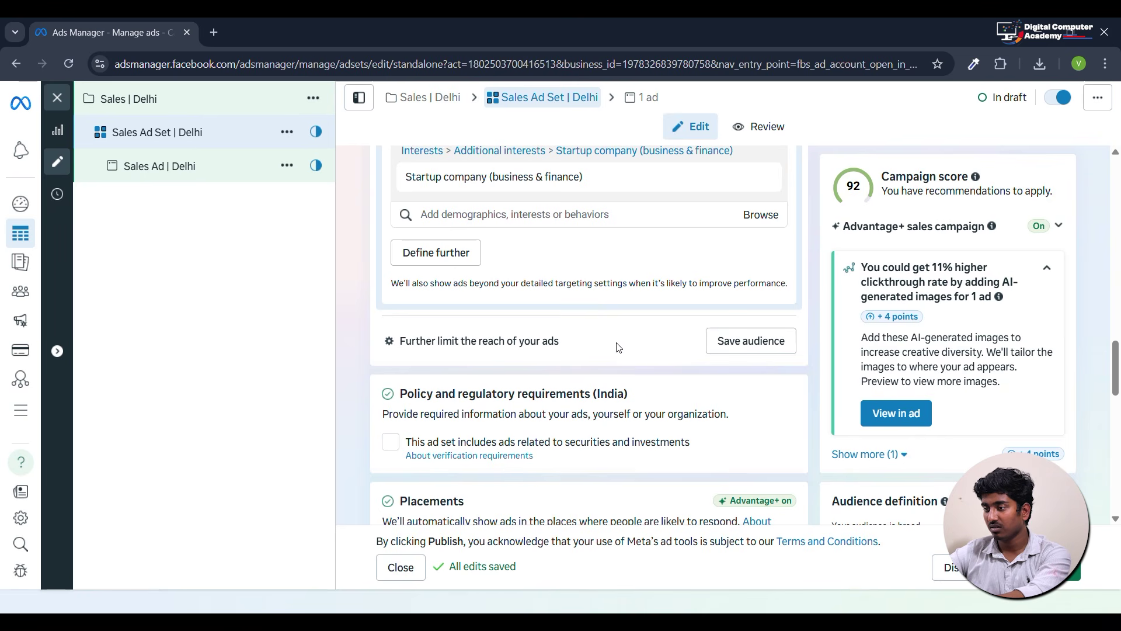
{"action": "scroll", "coordinate": [619, 347], "scroll_direction": "down", "scroll_amount": 5}
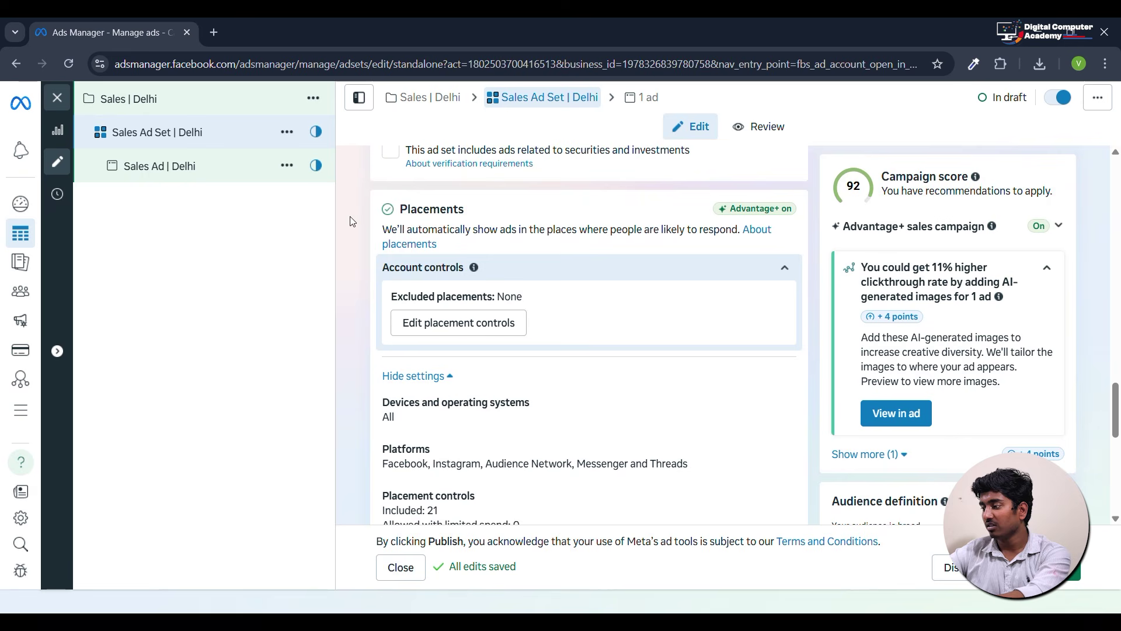
{"action": "scroll", "coordinate": [713, 499], "scroll_direction": "down", "scroll_amount": 10}
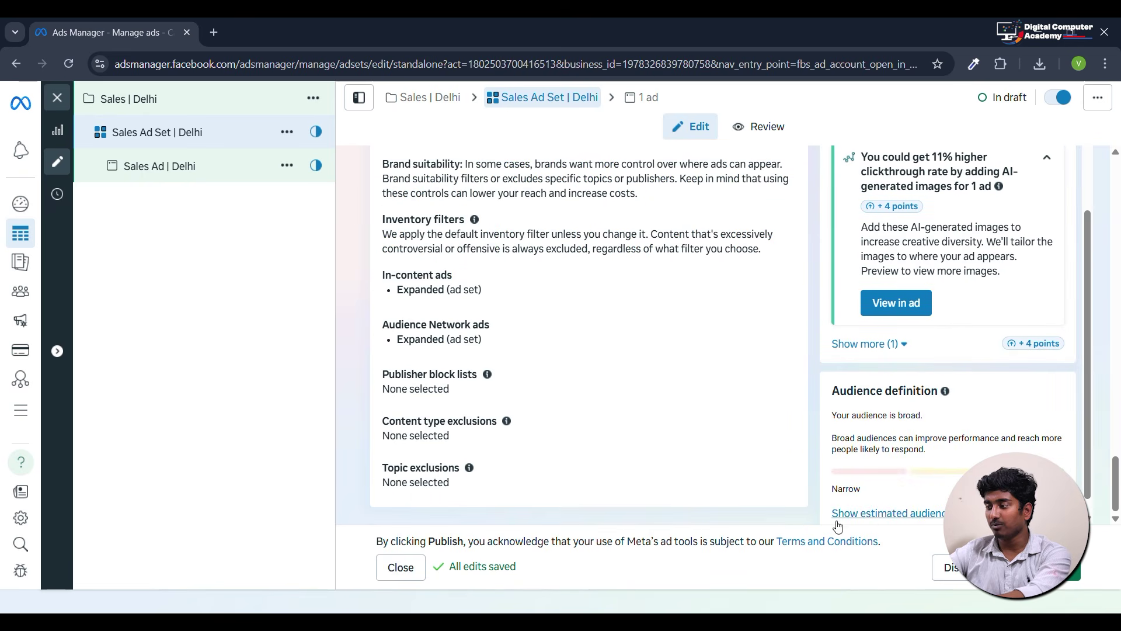
{"action": "left_click", "coordinate": [243, 167]}
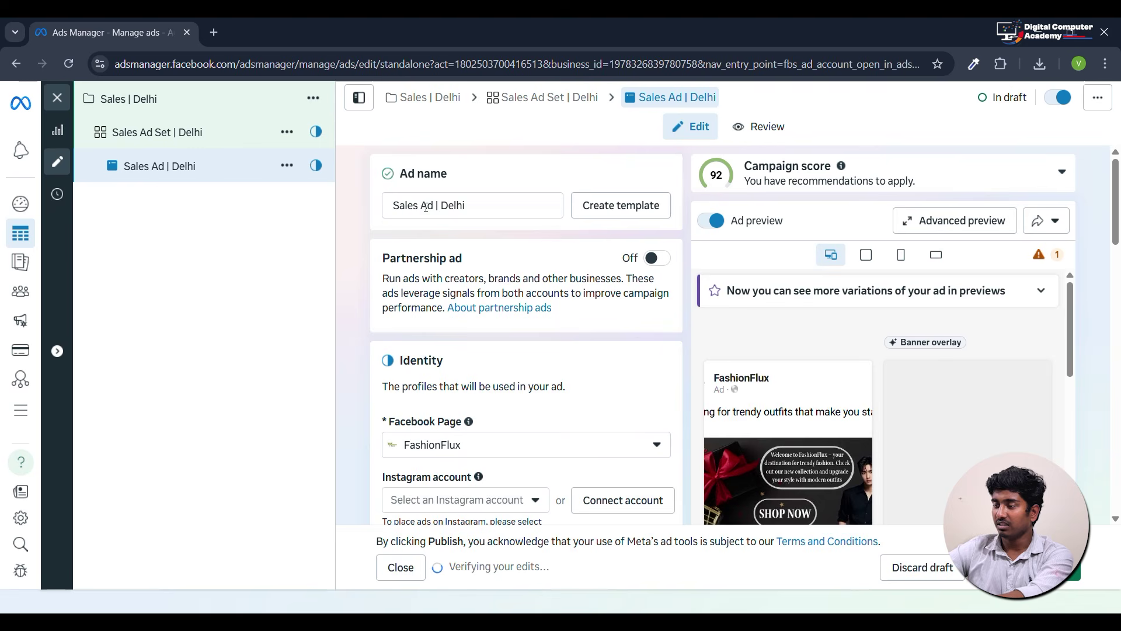
{"action": "left_click_drag", "start_coordinate": [468, 206], "coordinate": [401, 207]}
{"action": "left_click", "coordinate": [453, 217]}
{"action": "left_click", "coordinate": [453, 205]}
{"action": "double_click", "coordinate": [453, 205]}
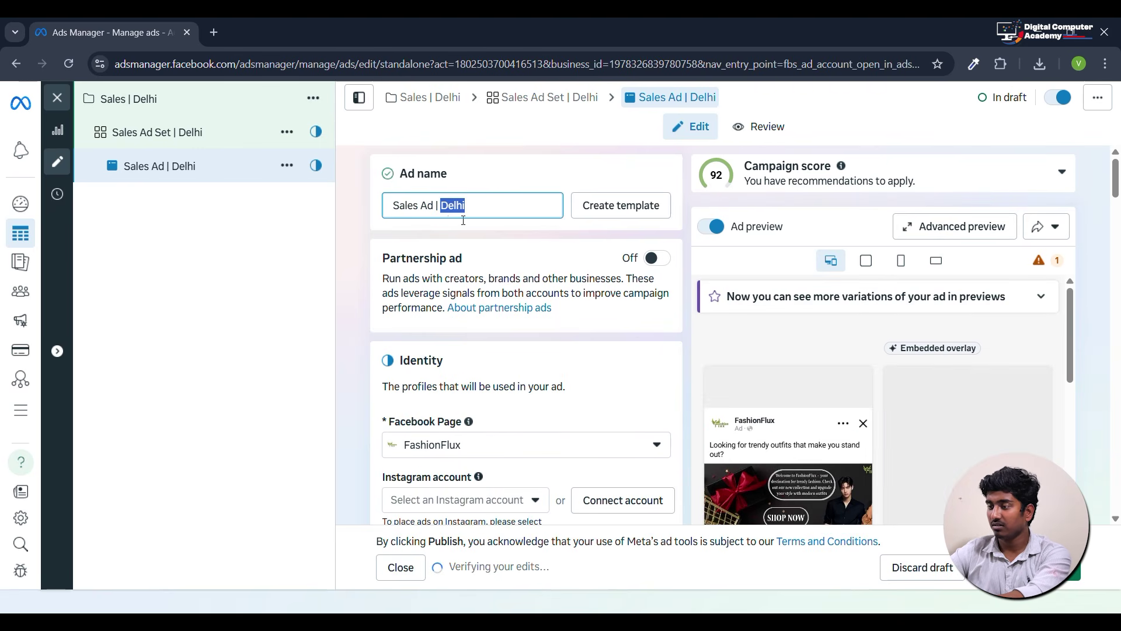
Inspect the Facebook Page choices in the ad's identity section and the available ad setup options without changing them.
{"action": "scroll", "coordinate": [487, 245], "scroll_direction": "down", "scroll_amount": 3}
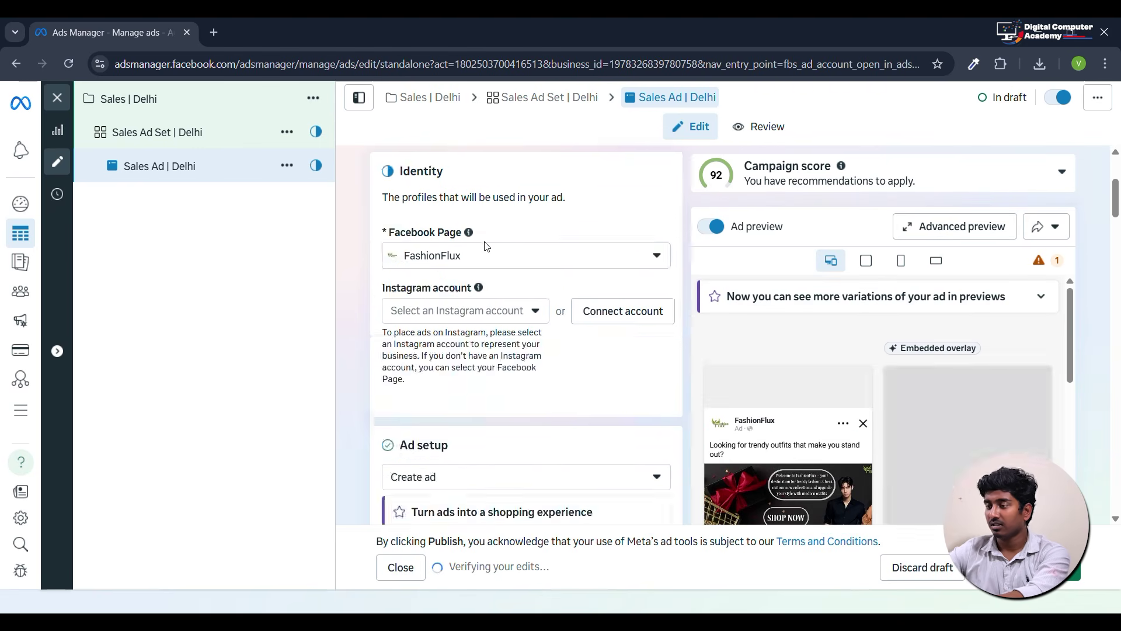
{"action": "left_click", "coordinate": [534, 253]}
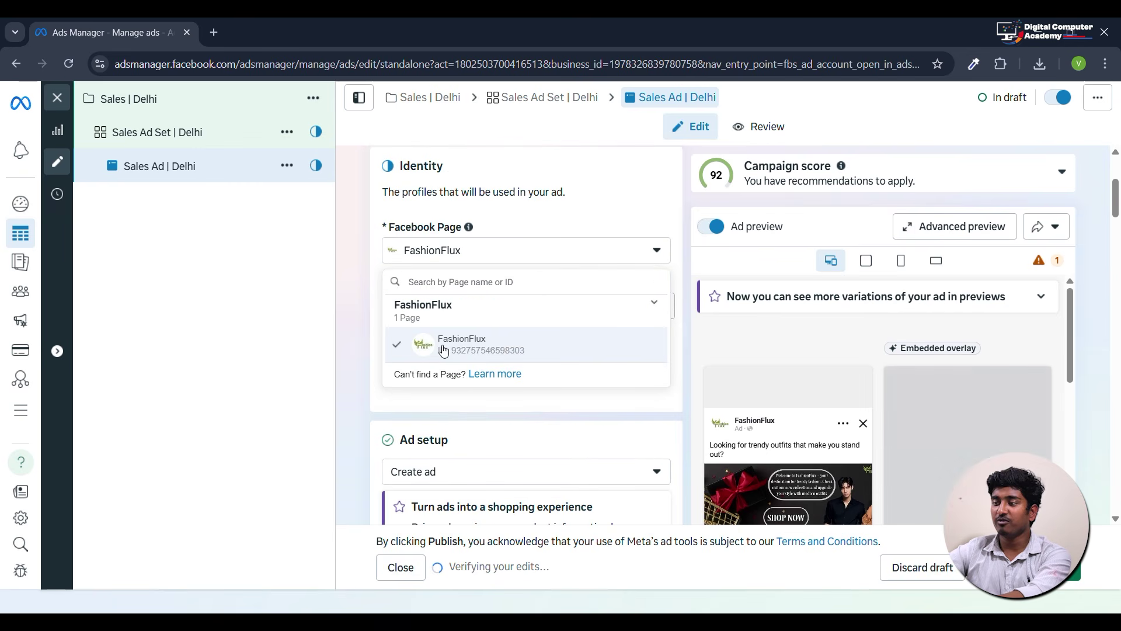
{"action": "left_click", "coordinate": [507, 404]}
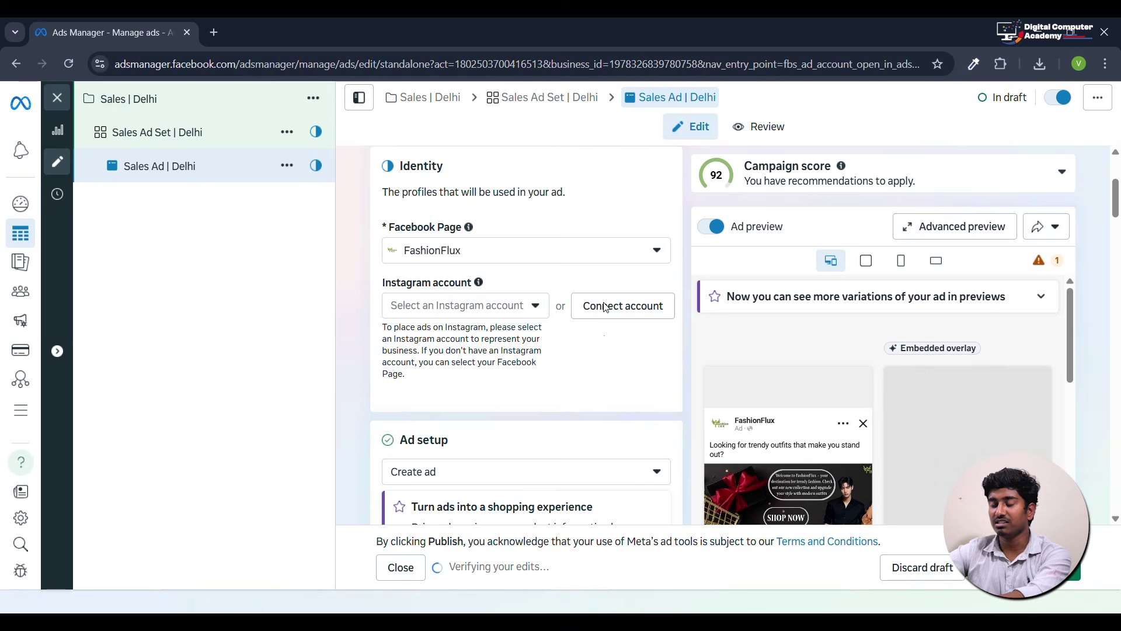
{"action": "scroll", "coordinate": [507, 353], "scroll_direction": "down", "scroll_amount": 3}
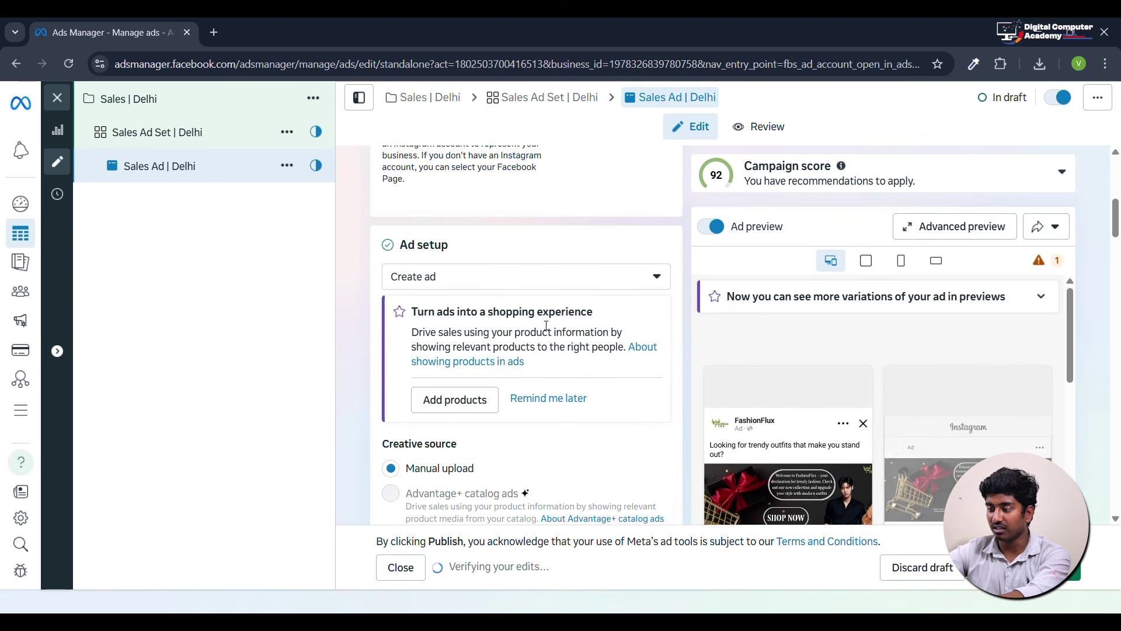
{"action": "left_click", "coordinate": [465, 289]}
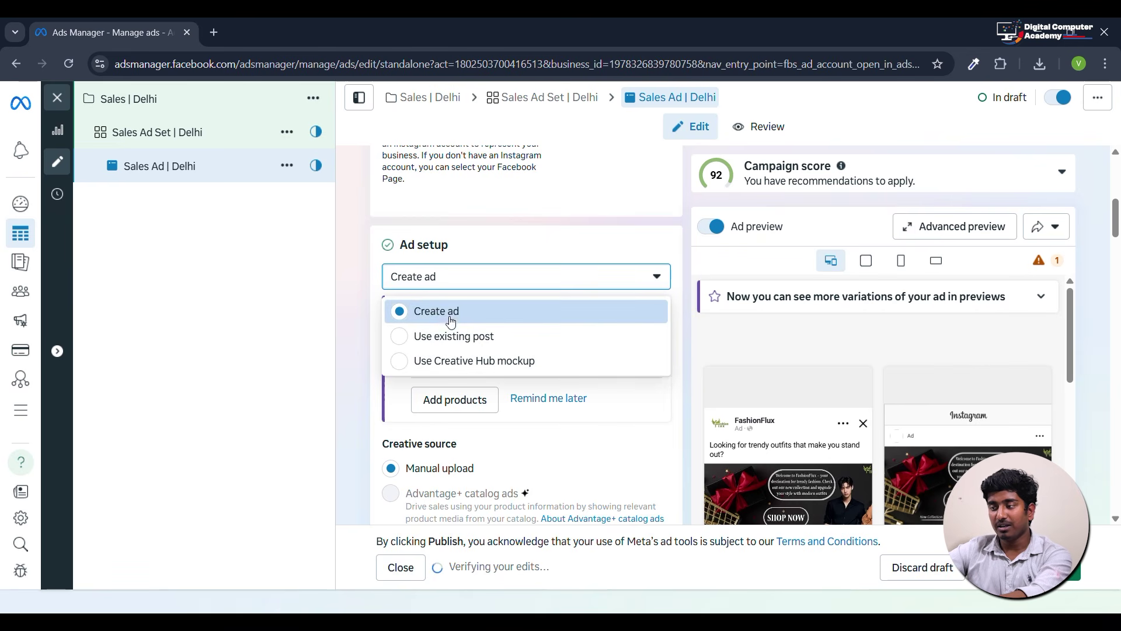
{"action": "left_click", "coordinate": [546, 425]}
Examine the creative source and format options of the ad, including Single image or video and Carousel.
{"action": "scroll", "coordinate": [476, 371], "scroll_direction": "down", "scroll_amount": 2}
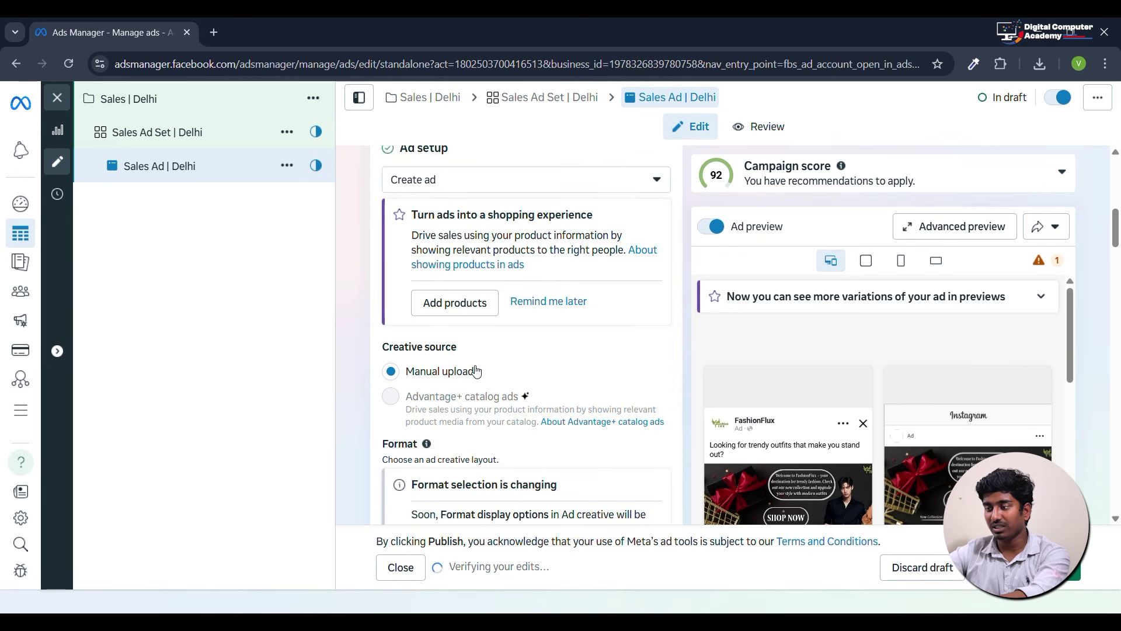
{"action": "scroll", "coordinate": [444, 383], "scroll_direction": "down", "scroll_amount": 2}
{"action": "scroll", "coordinate": [469, 320], "scroll_direction": "down", "scroll_amount": 2}
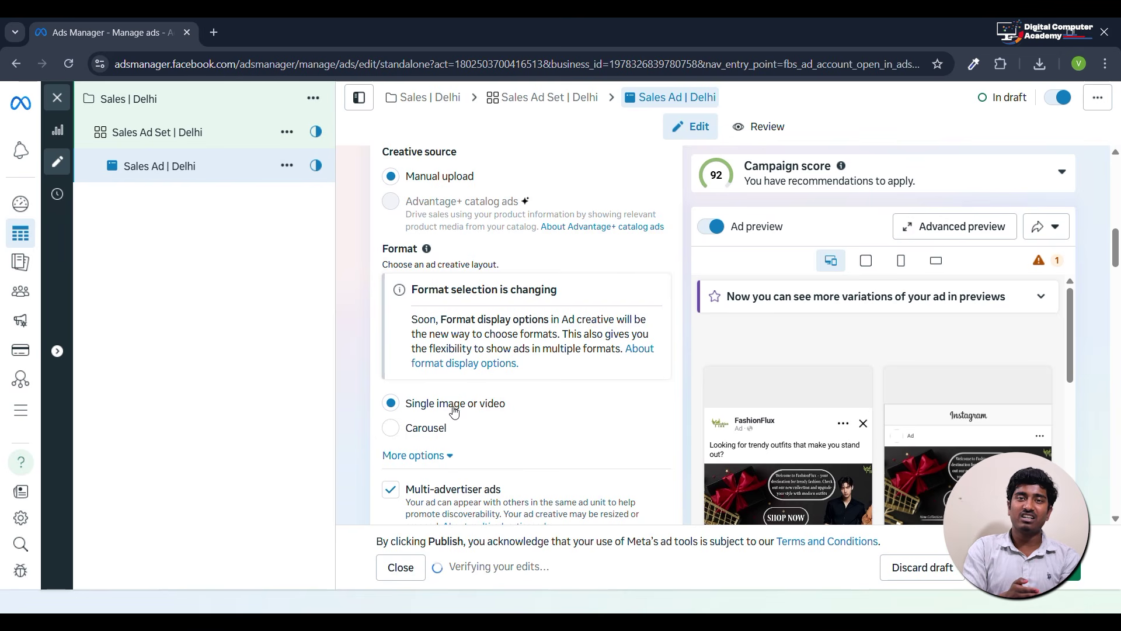
{"action": "scroll", "coordinate": [516, 386], "scroll_direction": "down", "scroll_amount": 2}
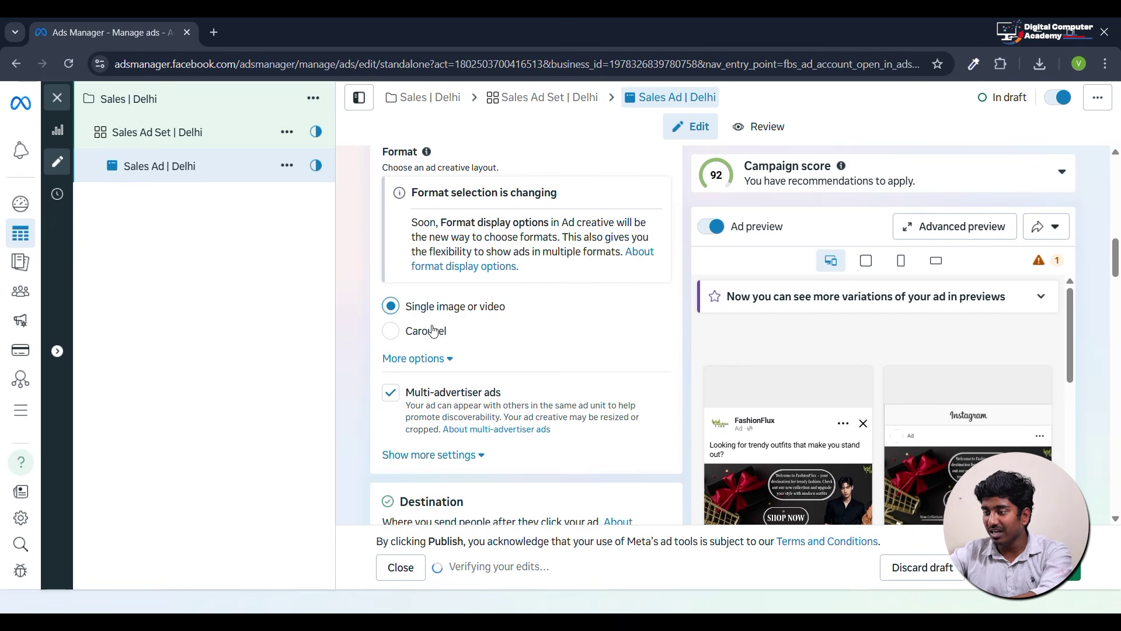
{"action": "left_click_drag", "start_coordinate": [521, 310], "coordinate": [405, 322]}
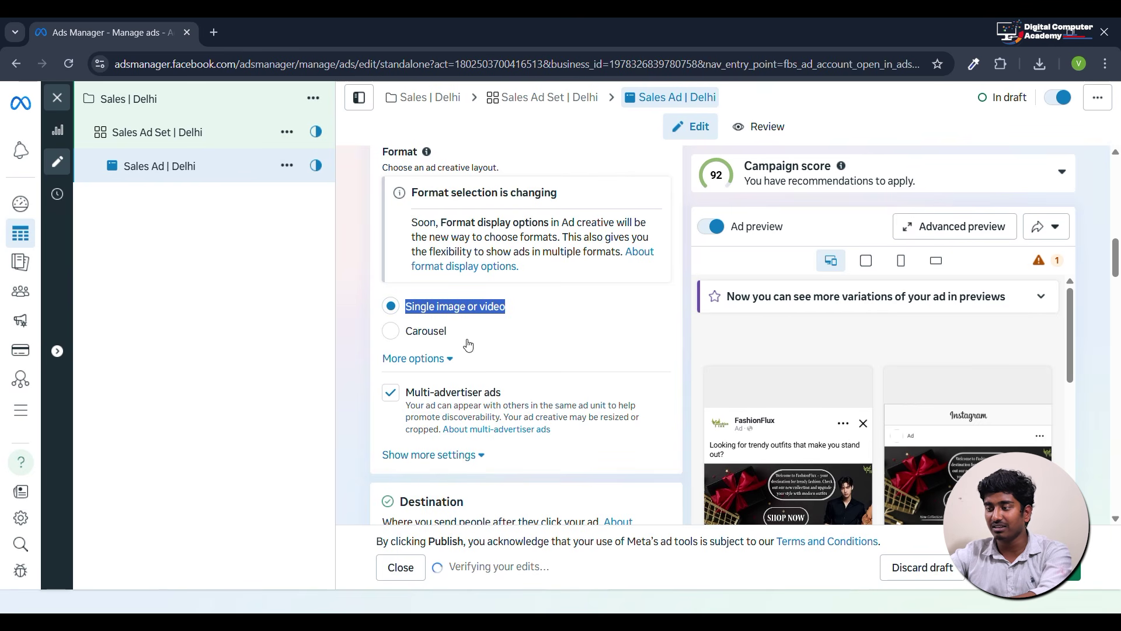
Review the ad's main destination, website URL and personalized destinations, and look at the ad creative section.
{"action": "scroll", "coordinate": [468, 345], "scroll_direction": "down", "scroll_amount": 2}
{"action": "scroll", "coordinate": [520, 379], "scroll_direction": "down", "scroll_amount": 3}
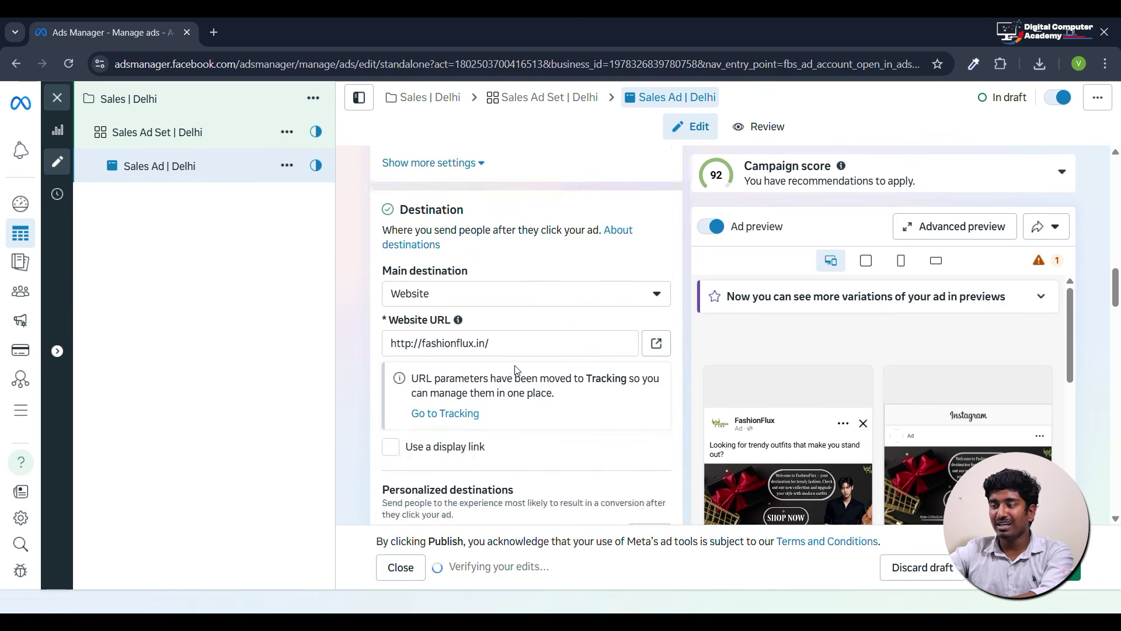
{"action": "left_click_drag", "start_coordinate": [489, 274], "coordinate": [415, 284]}
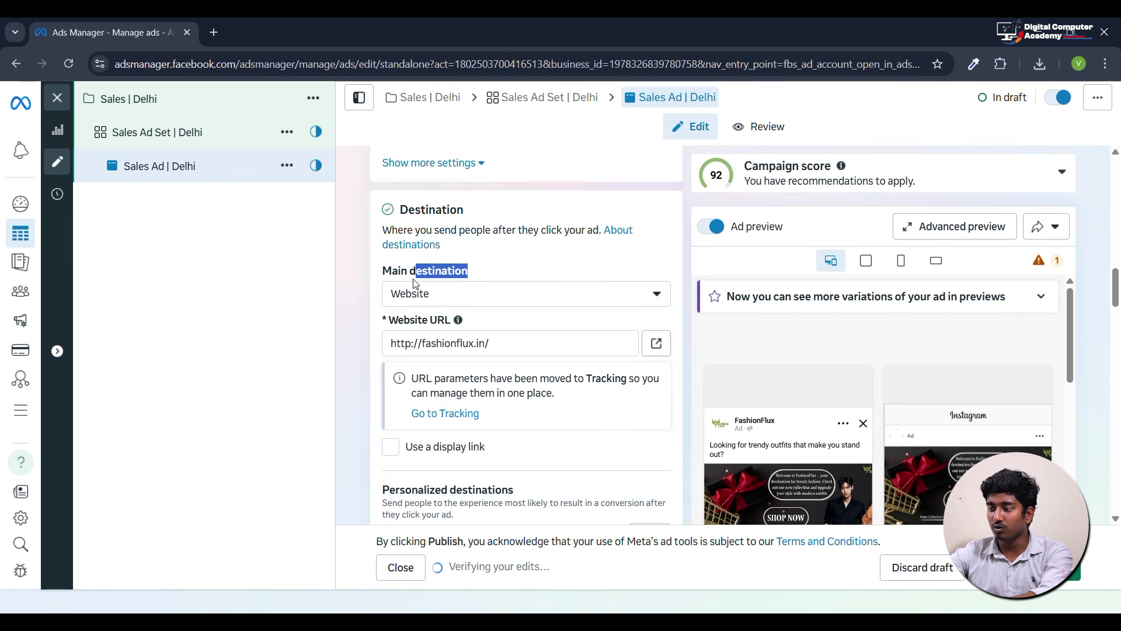
{"action": "left_click", "coordinate": [510, 334]}
{"action": "scroll", "coordinate": [525, 365], "scroll_direction": "down", "scroll_amount": 4}
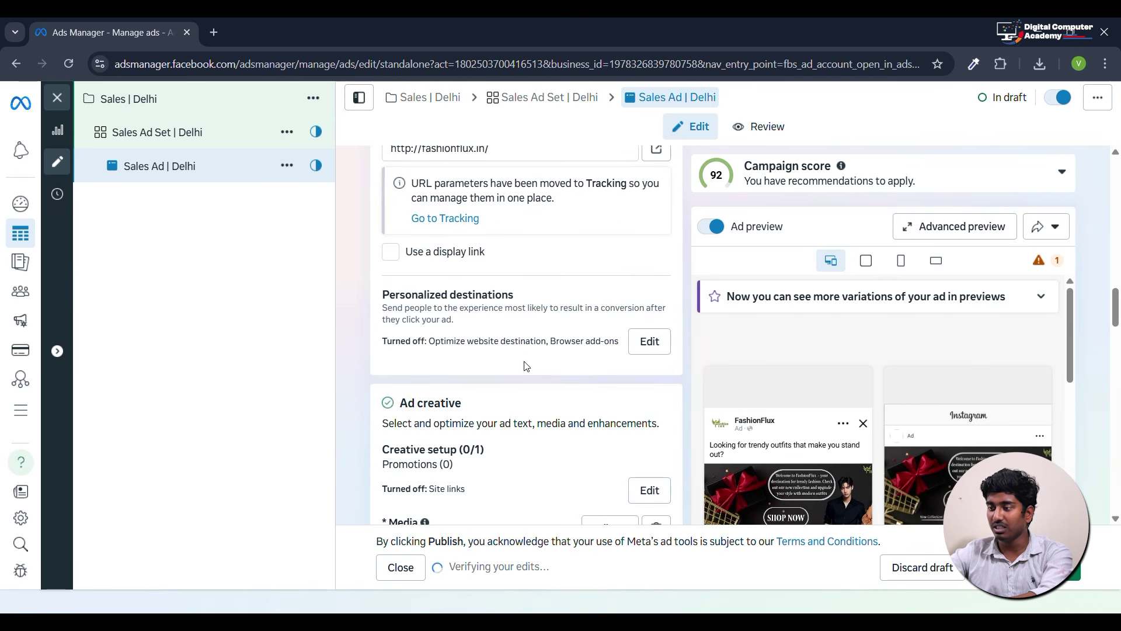
{"action": "scroll", "coordinate": [524, 367], "scroll_direction": "down", "scroll_amount": 3}
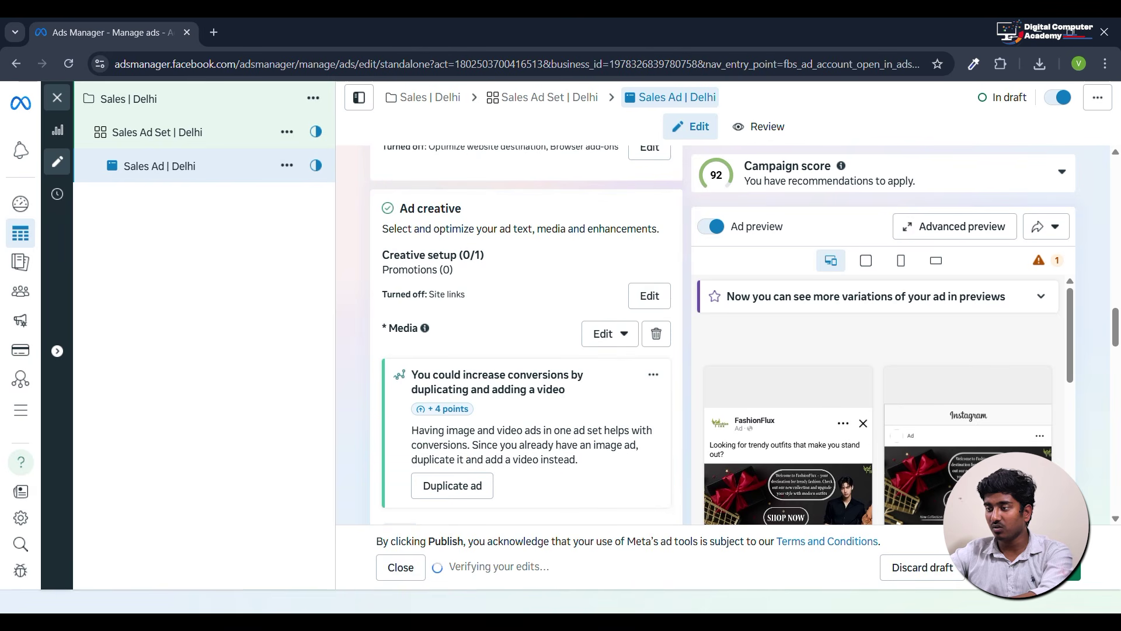
{"action": "left_click_drag", "start_coordinate": [461, 209], "coordinate": [407, 208]}
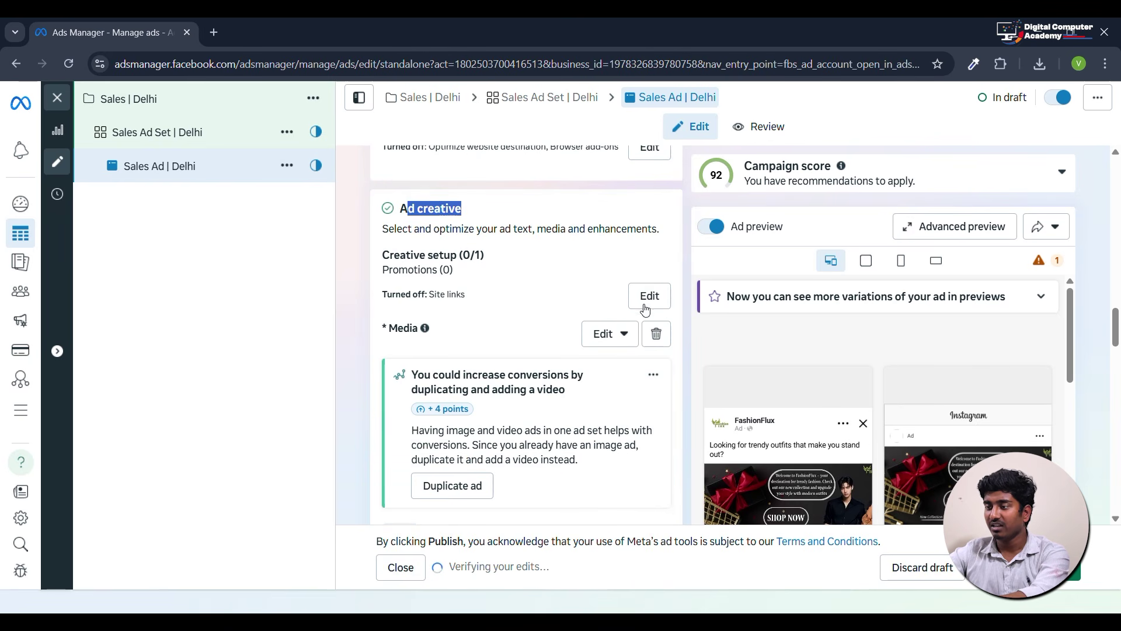
Open the ad's media for editing and look through the Downloads folder for images to upload without choosing one.
{"action": "left_click", "coordinate": [615, 336]}
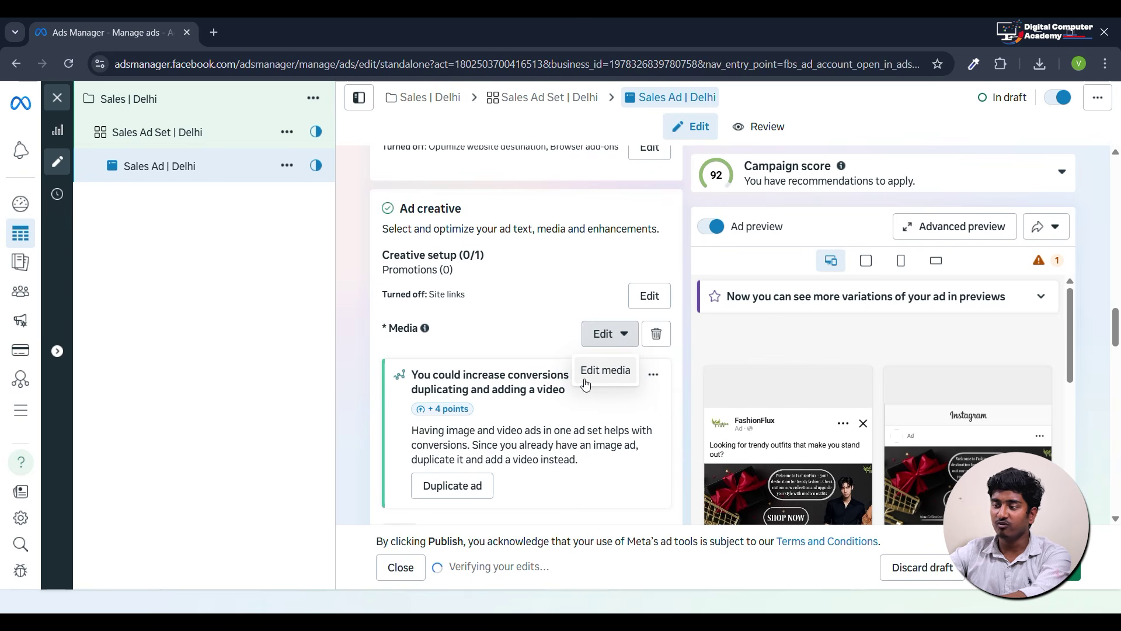
{"action": "left_click", "coordinate": [602, 371]}
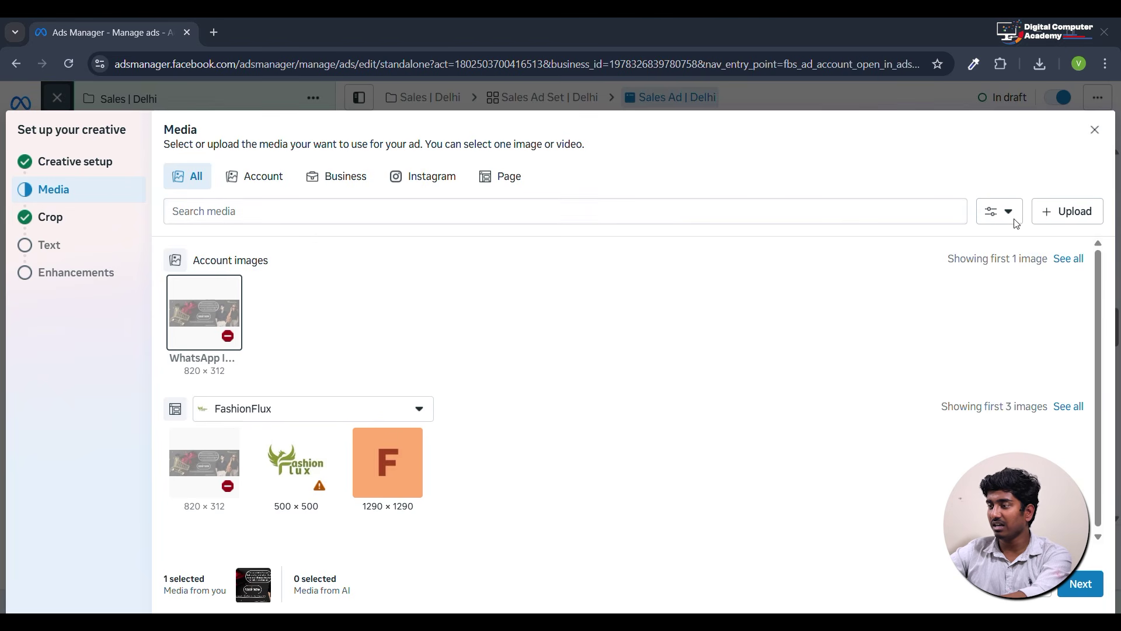
{"action": "left_click", "coordinate": [1085, 223]}
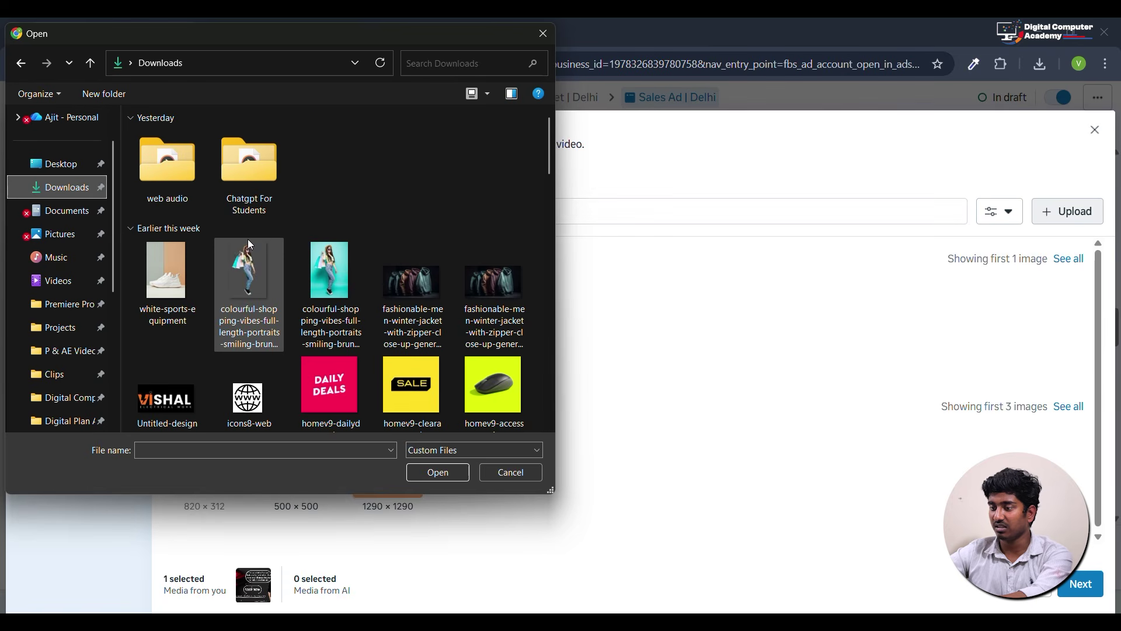
{"action": "scroll", "coordinate": [315, 368], "scroll_direction": "down", "scroll_amount": 5}
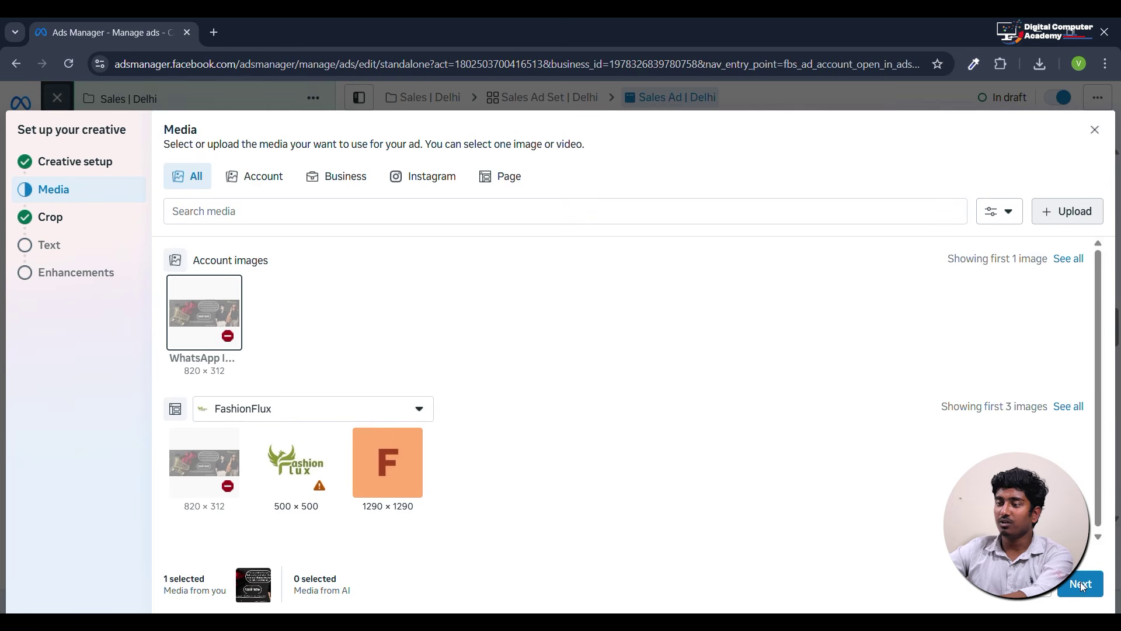
Keep the selected 820 × 312 account image, check the Crop stage and continue to the ad text.
{"action": "left_click", "coordinate": [1079, 585]}
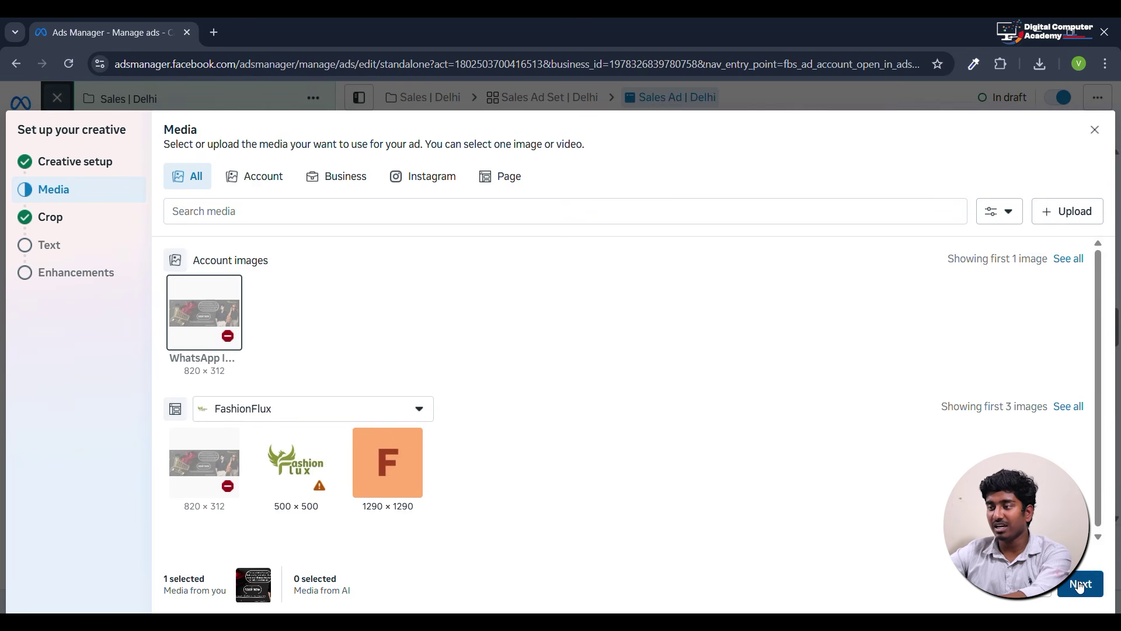
{"action": "left_click", "coordinate": [1080, 584]}
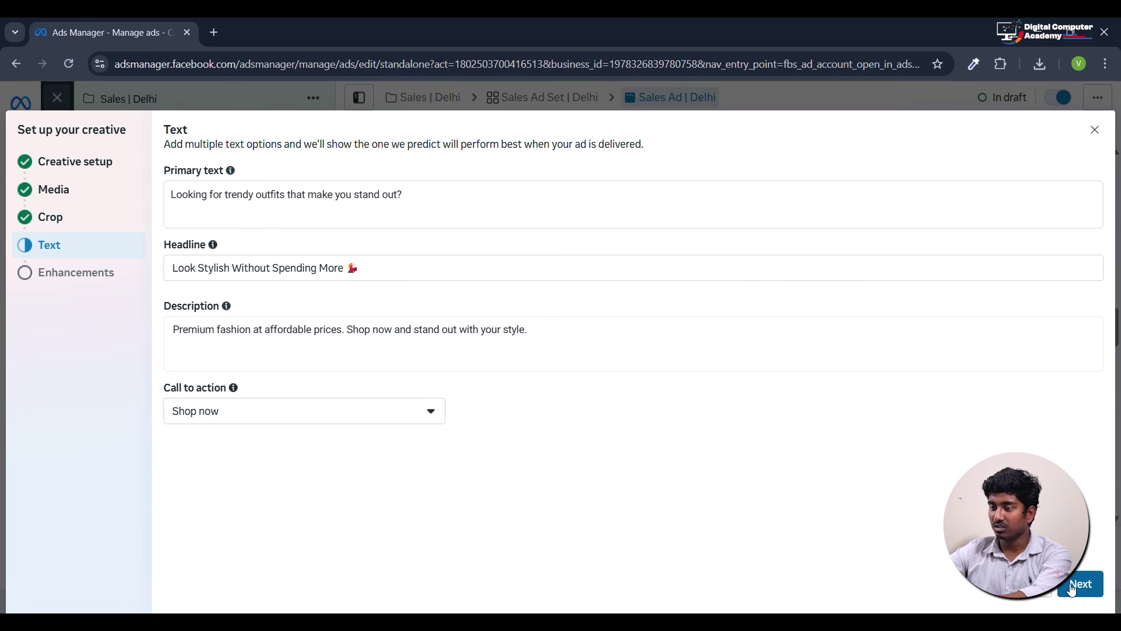
{"action": "left_click", "coordinate": [47, 223]}
{"action": "left_click", "coordinate": [1078, 585]}
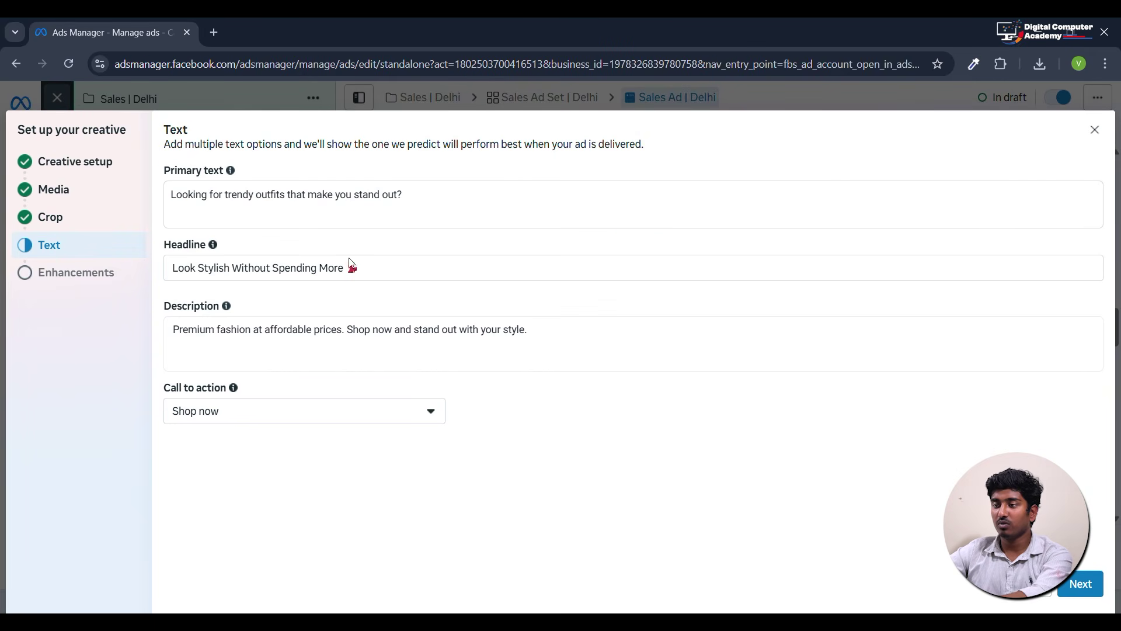
Review the headline, primary text and call to action in the creative's Text stage, and proceed to the following stage.
{"action": "triple_click", "coordinate": [280, 264]}
{"action": "key", "text": "ctrl+c"}
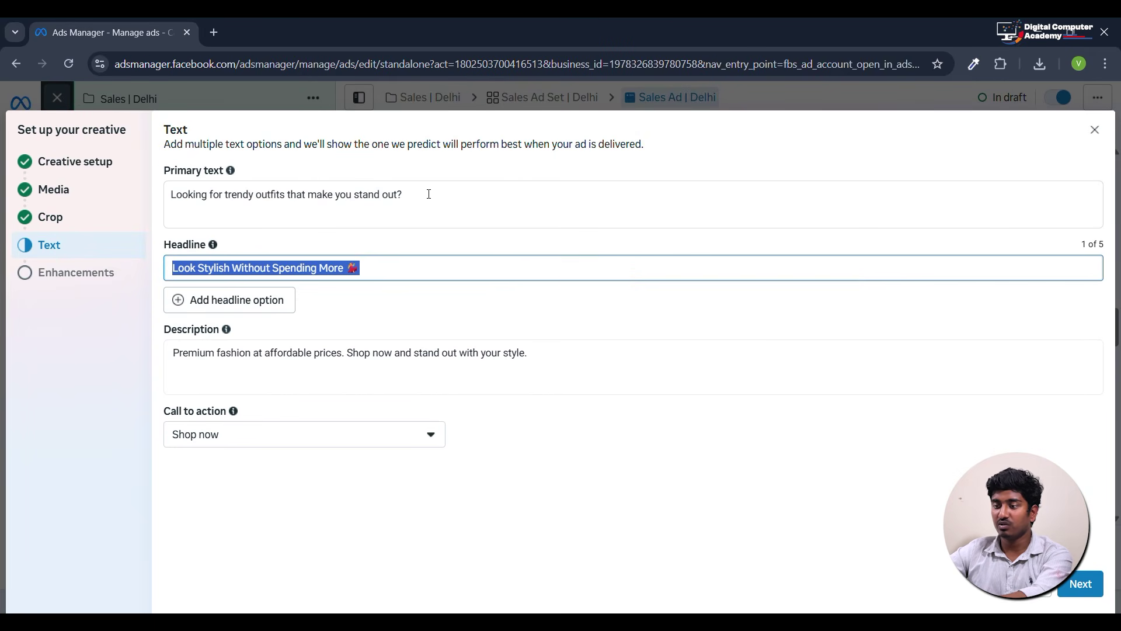
{"action": "left_click_drag", "start_coordinate": [426, 194], "coordinate": [166, 204]}
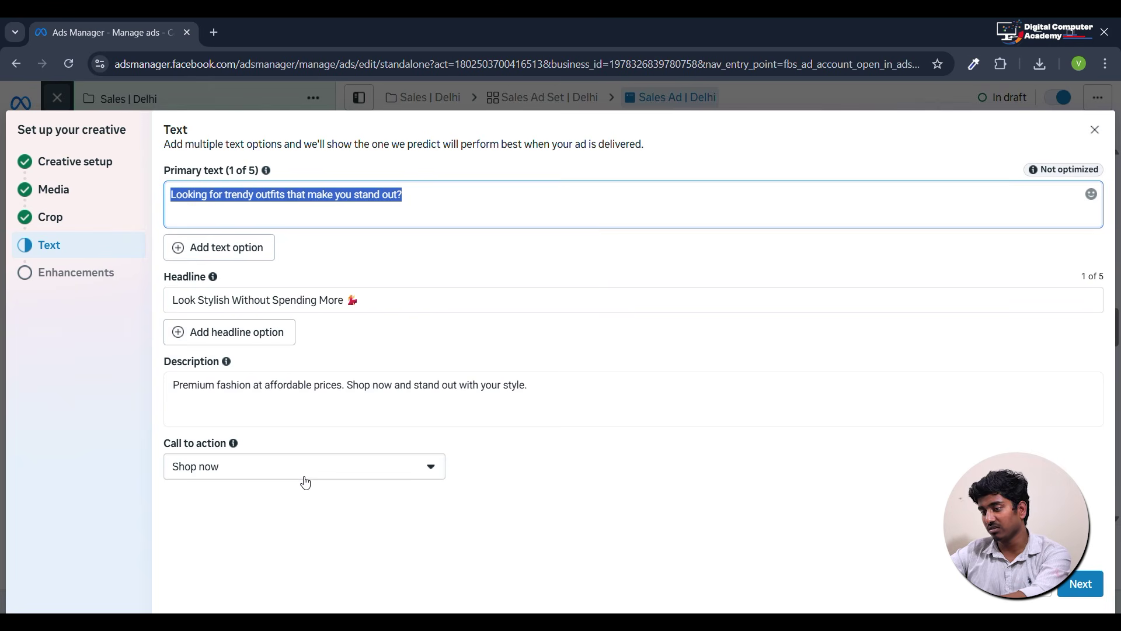
{"action": "left_click", "coordinate": [305, 482]}
{"action": "left_click", "coordinate": [305, 477]}
{"action": "left_click", "coordinate": [1078, 585]}
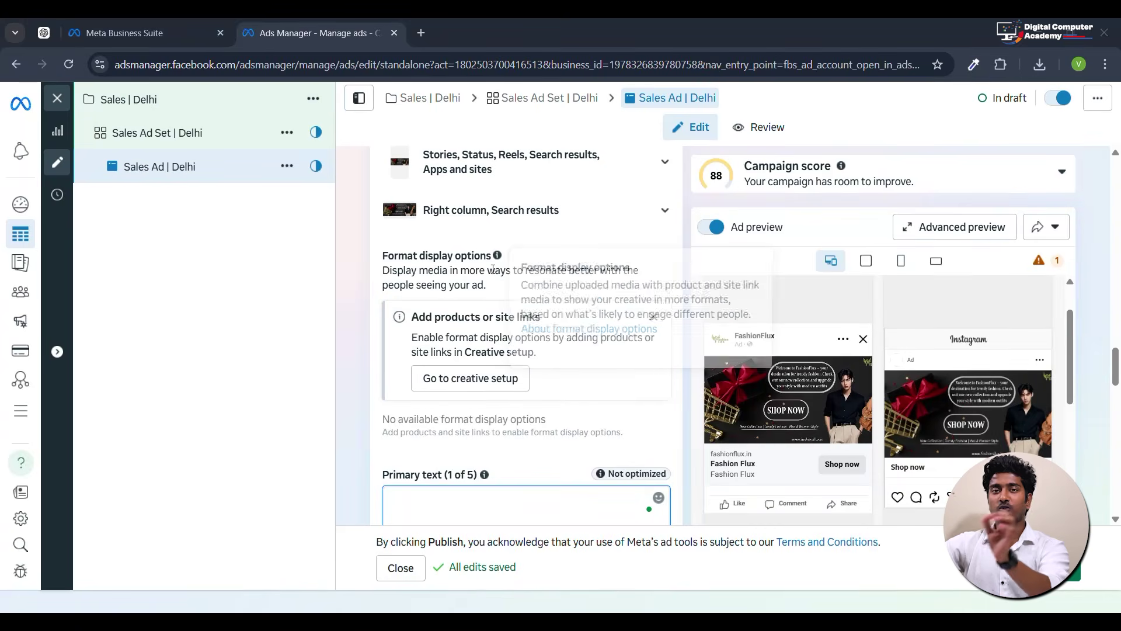
Read the explanation of format display options and look over the ad previews for the various placements.
{"action": "mouse_move", "coordinate": [497, 257]}
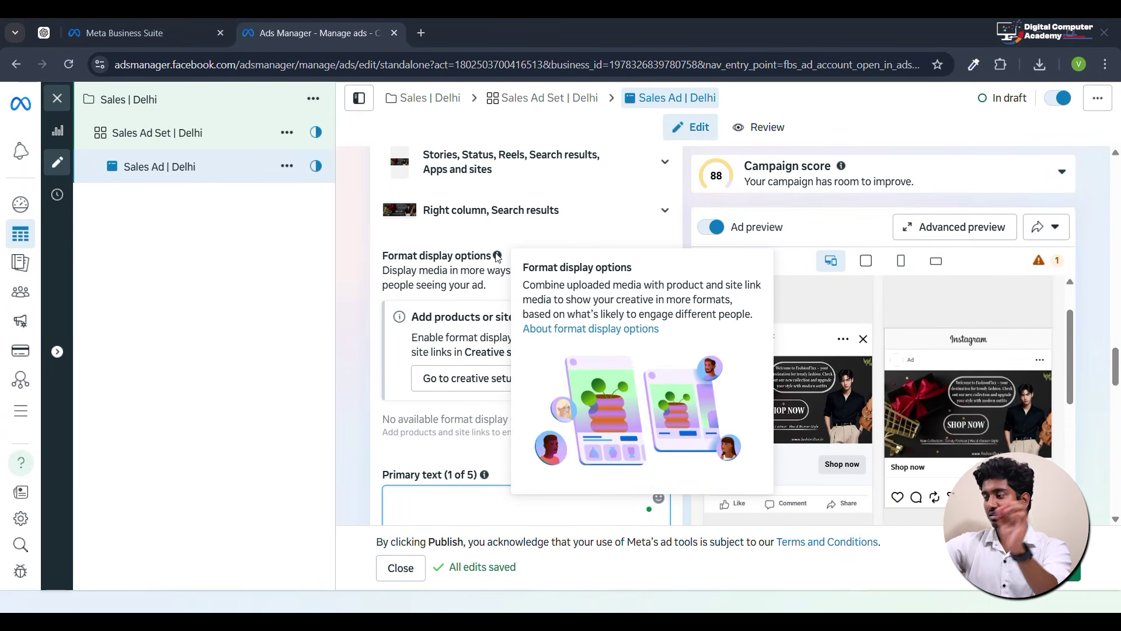
{"action": "scroll", "coordinate": [854, 386], "scroll_direction": "down", "scroll_amount": 5}
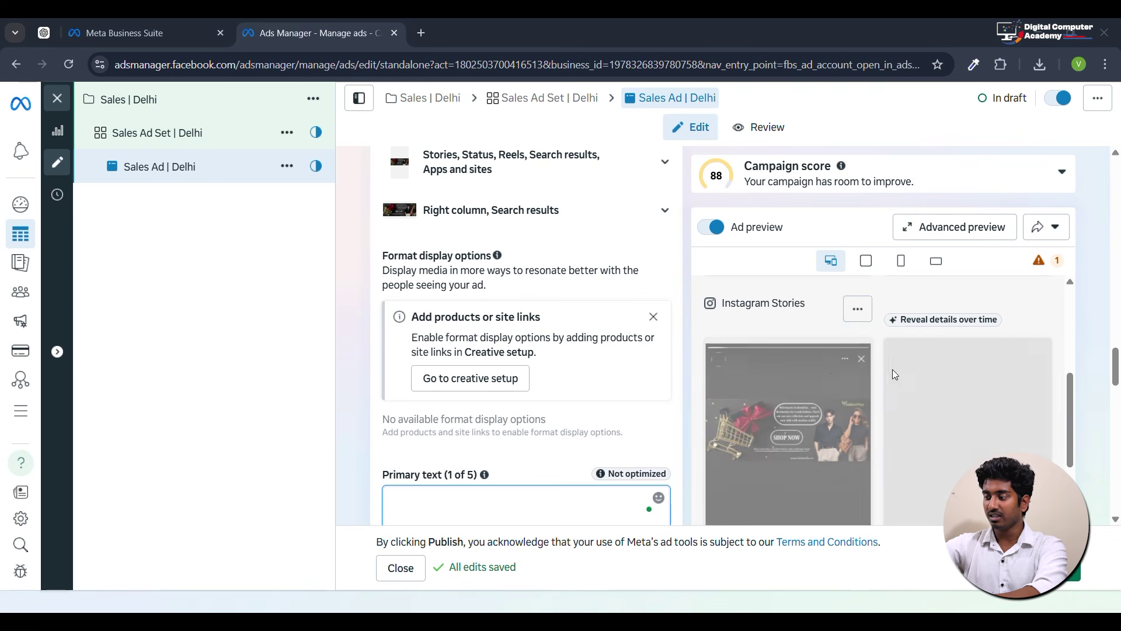
{"action": "scroll", "coordinate": [844, 376], "scroll_direction": "down", "scroll_amount": 2}
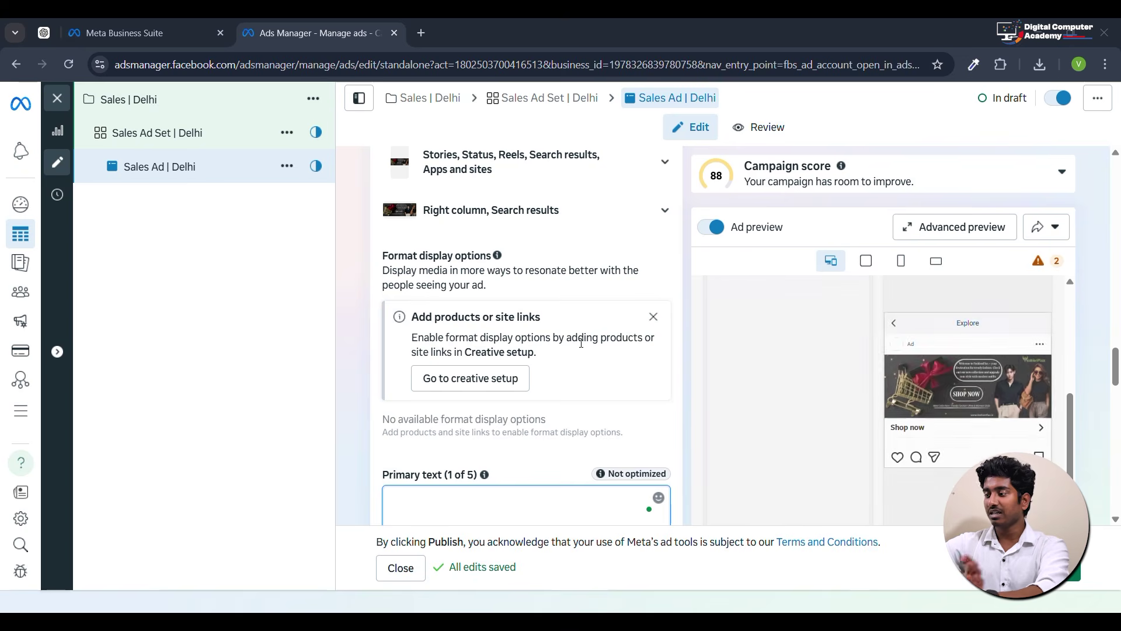
{"action": "scroll", "coordinate": [744, 393], "scroll_direction": "down", "scroll_amount": 2}
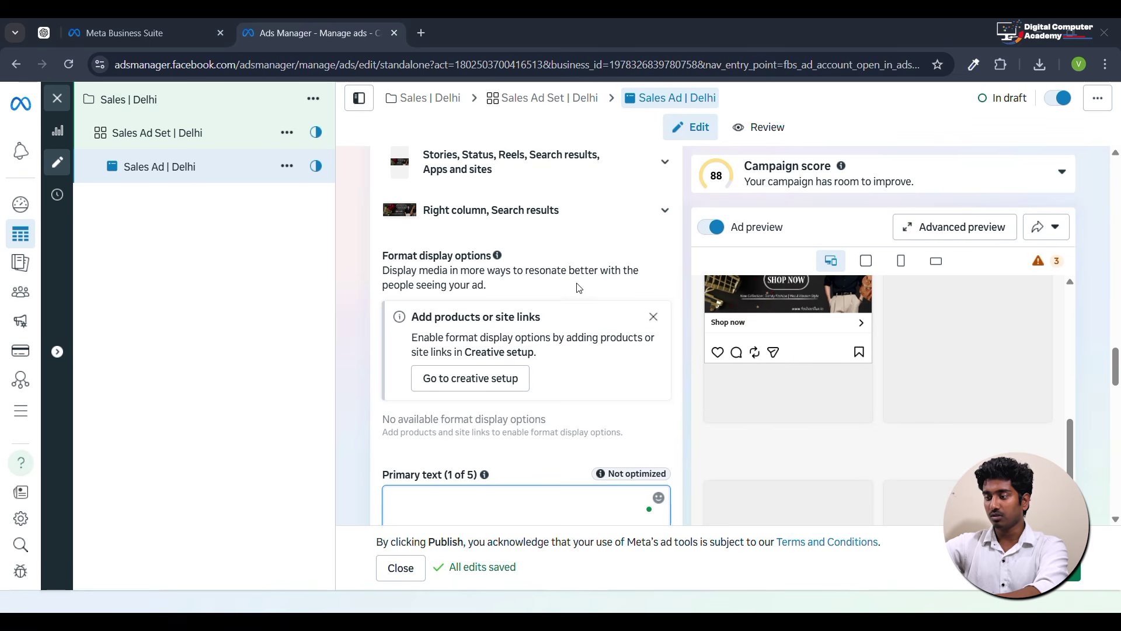
{"action": "scroll", "coordinate": [520, 292], "scroll_direction": "down", "scroll_amount": 5}
{"action": "scroll", "coordinate": [519, 301], "scroll_direction": "up", "scroll_amount": 2}
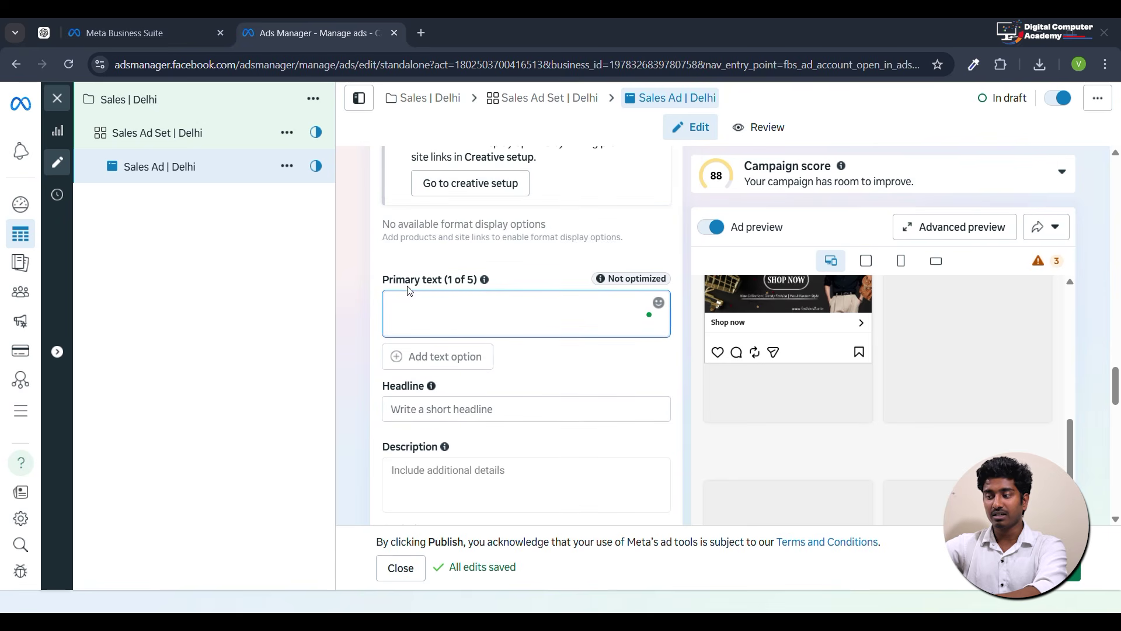
Set the ad's primary text to "Looking for trendy outfits that make you stand out?".
{"action": "left_click", "coordinate": [489, 299]}
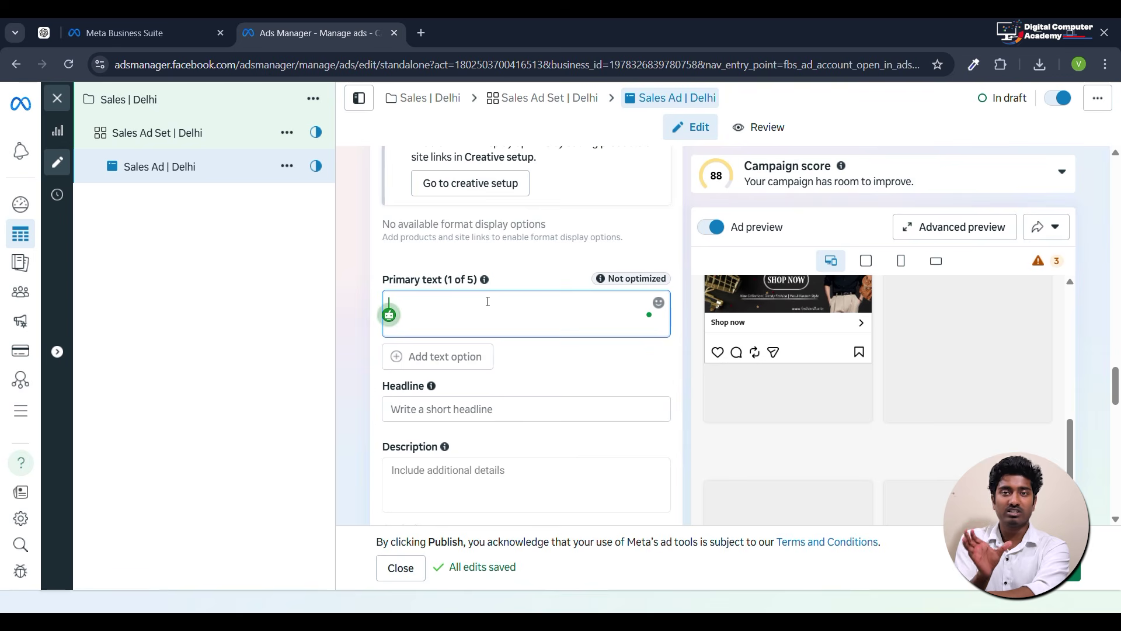
{"action": "type", "text": "Looking for trendy outfits that make you stand out?"}
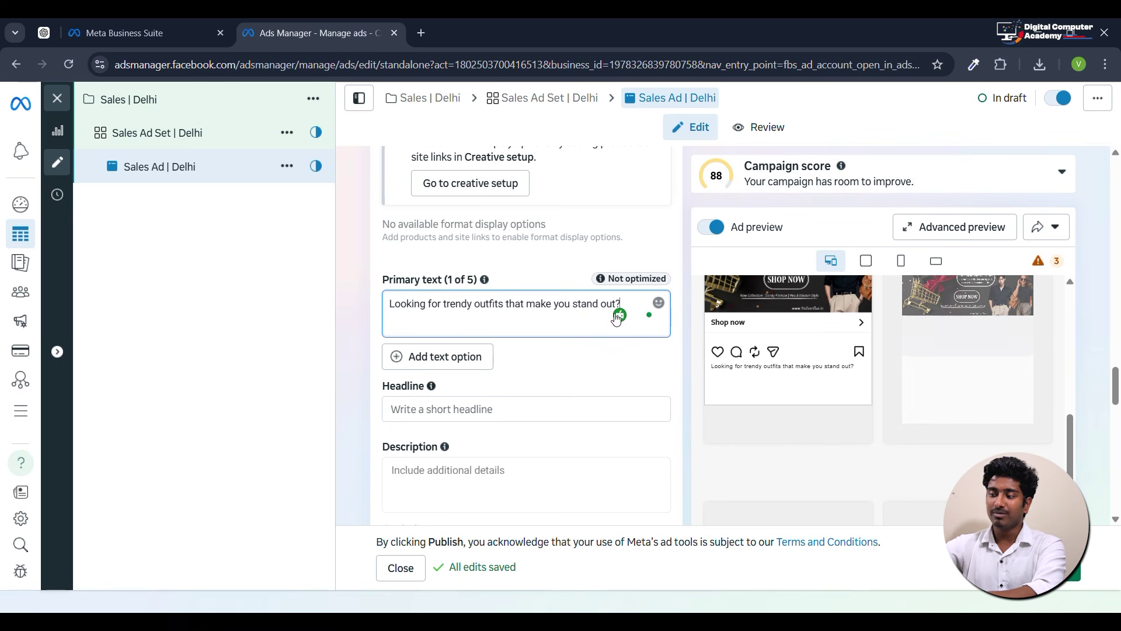
{"action": "left_click_drag", "start_coordinate": [619, 318], "coordinate": [568, 340]}
{"action": "left_click", "coordinate": [507, 336]}
{"action": "left_click", "coordinate": [539, 352]}
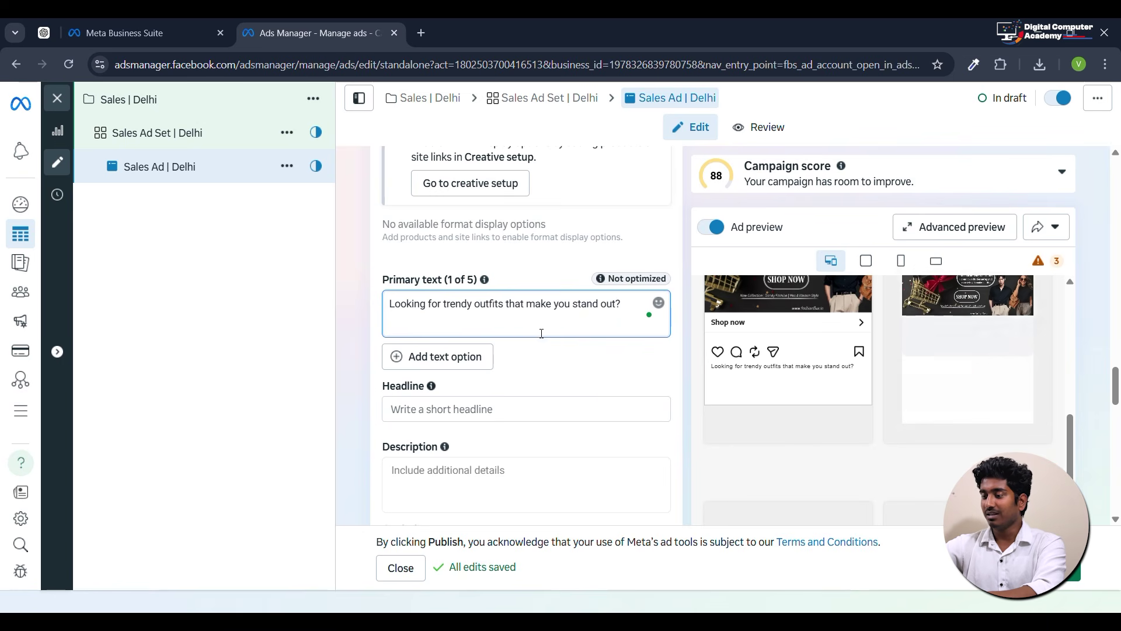
Copy "Look Stylish Without Spending More" with its dancer emoji from the third ad idea in ChatGPT into the Ads Manager headline.
{"action": "scroll", "coordinate": [601, 358], "scroll_direction": "down", "scroll_amount": 2}
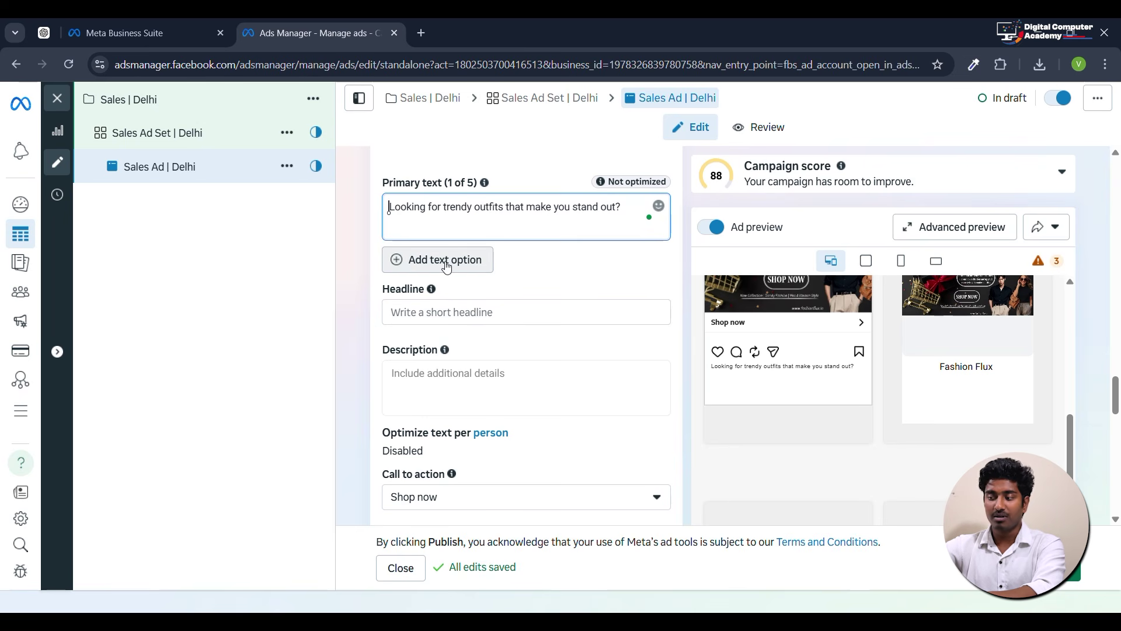
{"action": "left_click", "coordinate": [395, 316]}
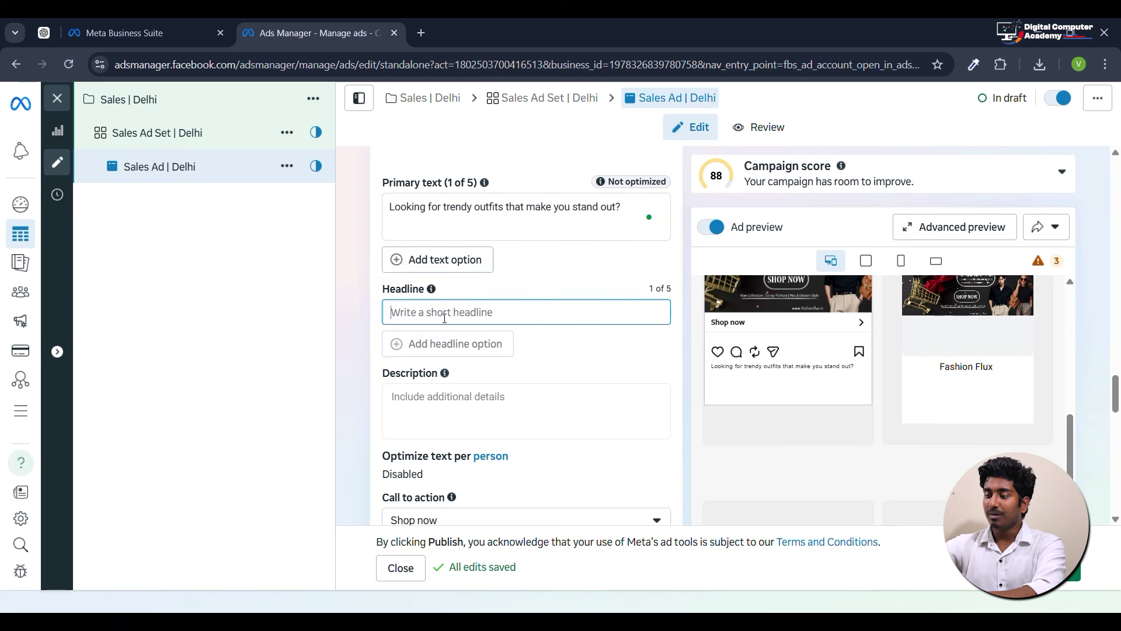
{"action": "left_click", "coordinate": [531, 346]}
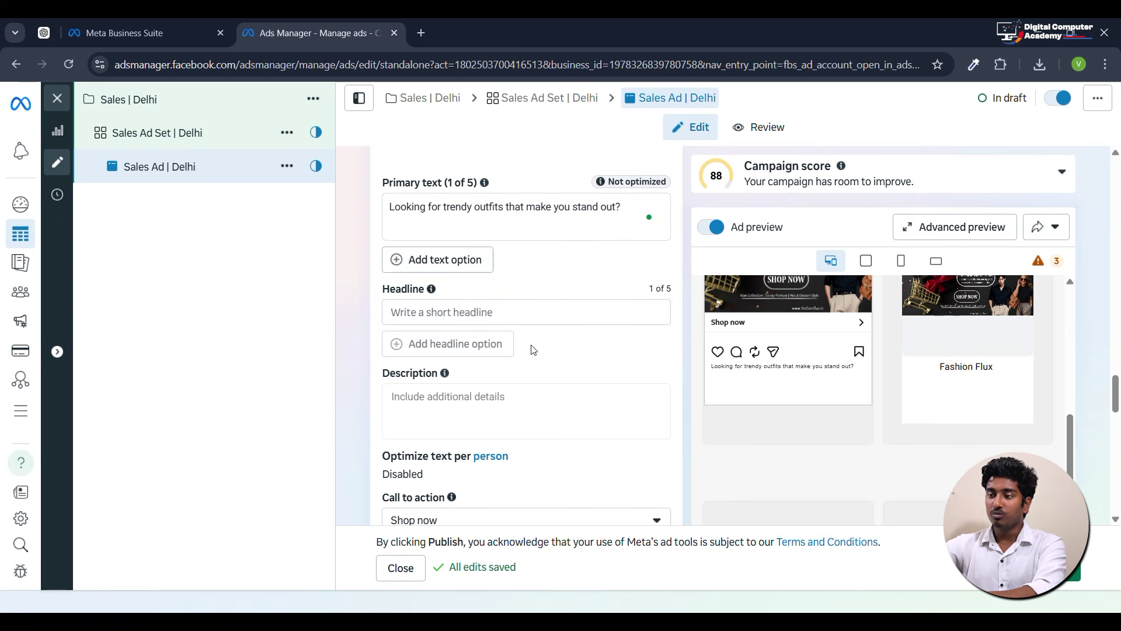
{"action": "left_click", "coordinate": [44, 33]}
{"action": "left_click", "coordinate": [315, 32]}
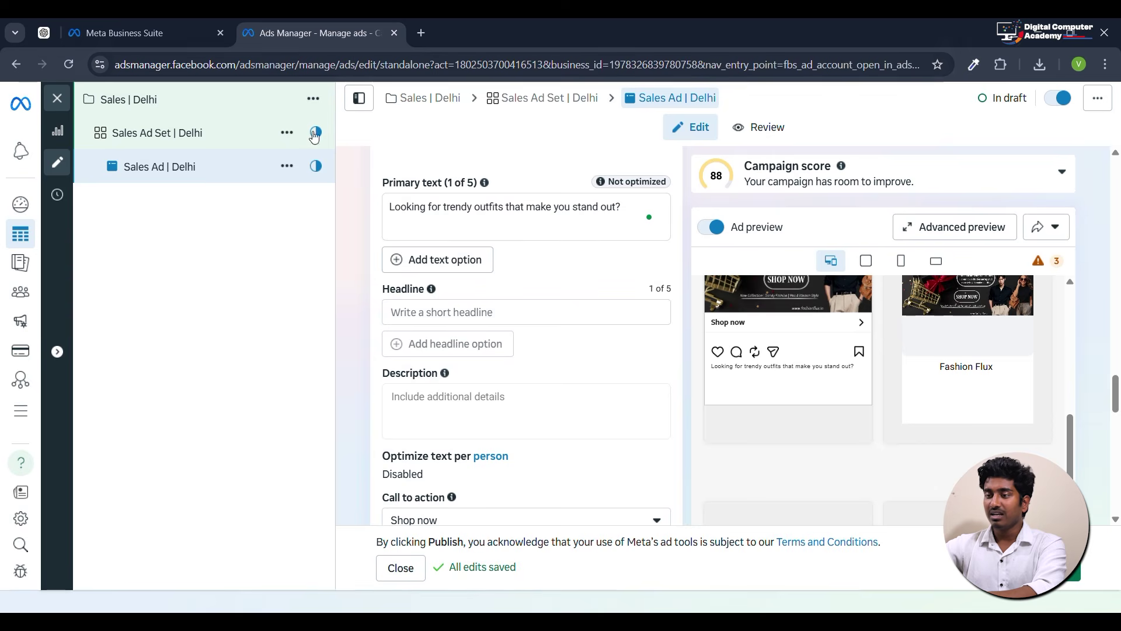
{"action": "left_click", "coordinate": [41, 35]}
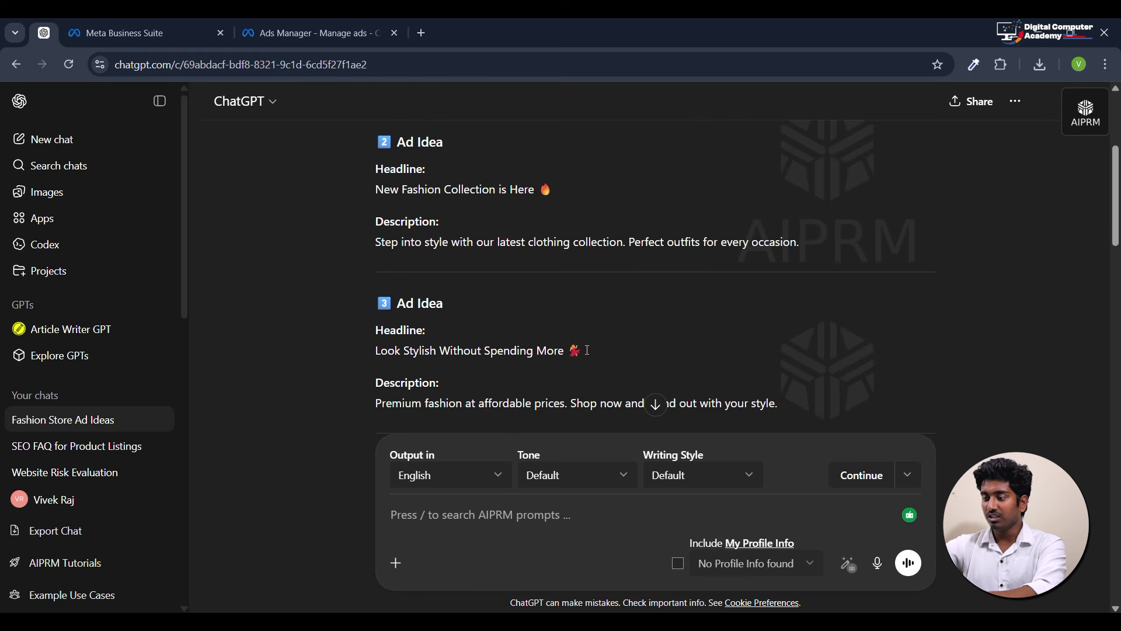
{"action": "left_click_drag", "start_coordinate": [583, 351], "coordinate": [379, 352]}
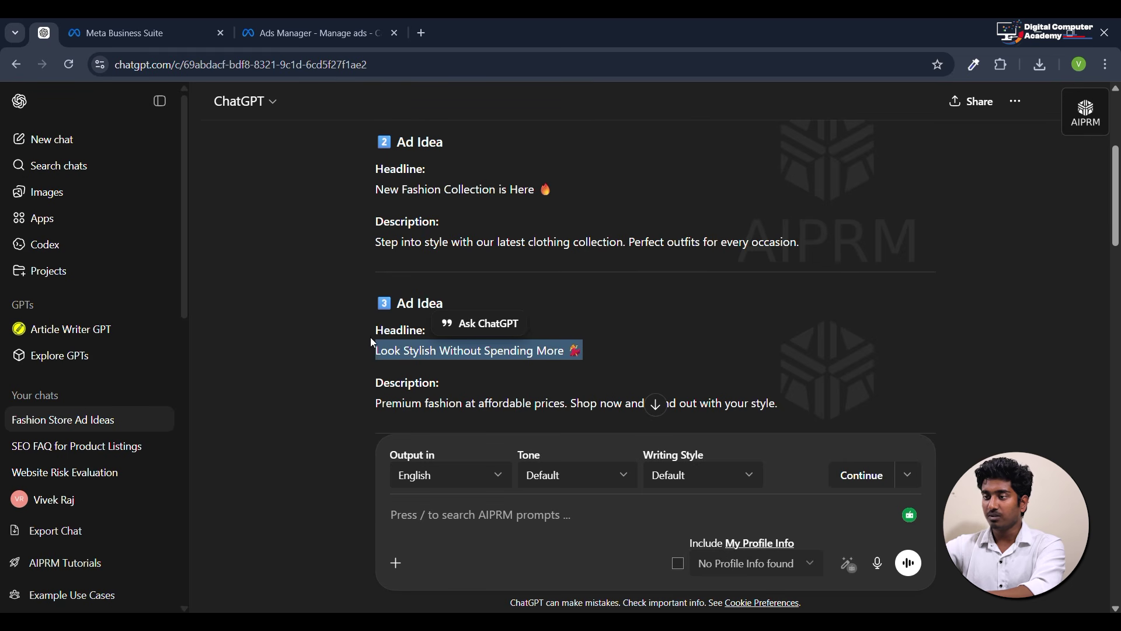
{"action": "left_click", "coordinate": [341, 26]}
{"action": "left_click", "coordinate": [454, 313]}
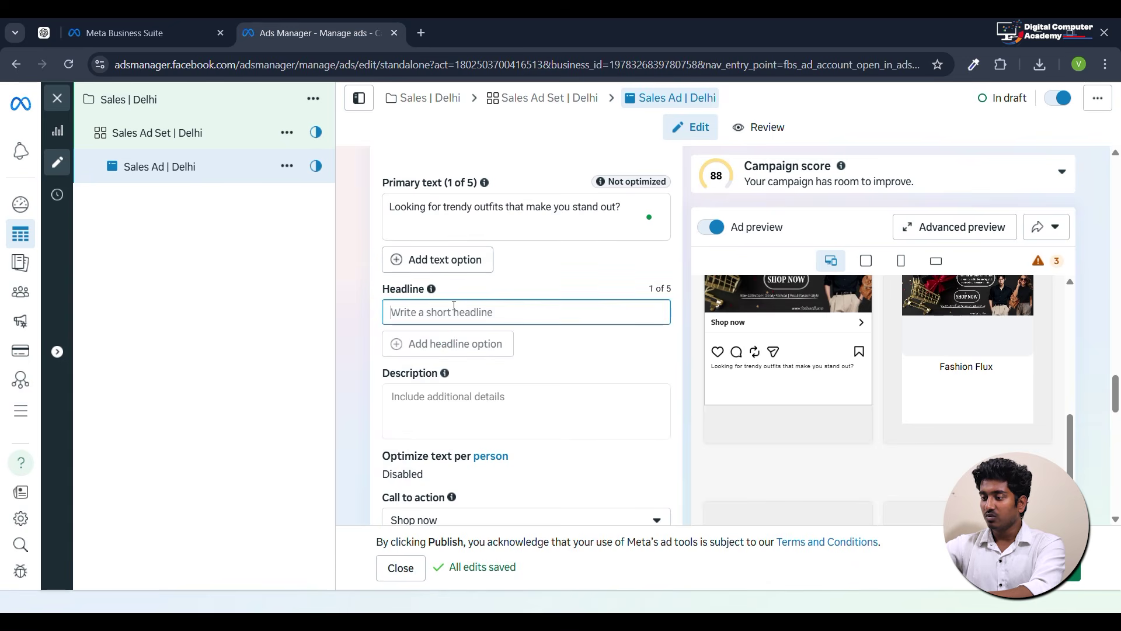
{"action": "key", "text": "ctrl+v"}
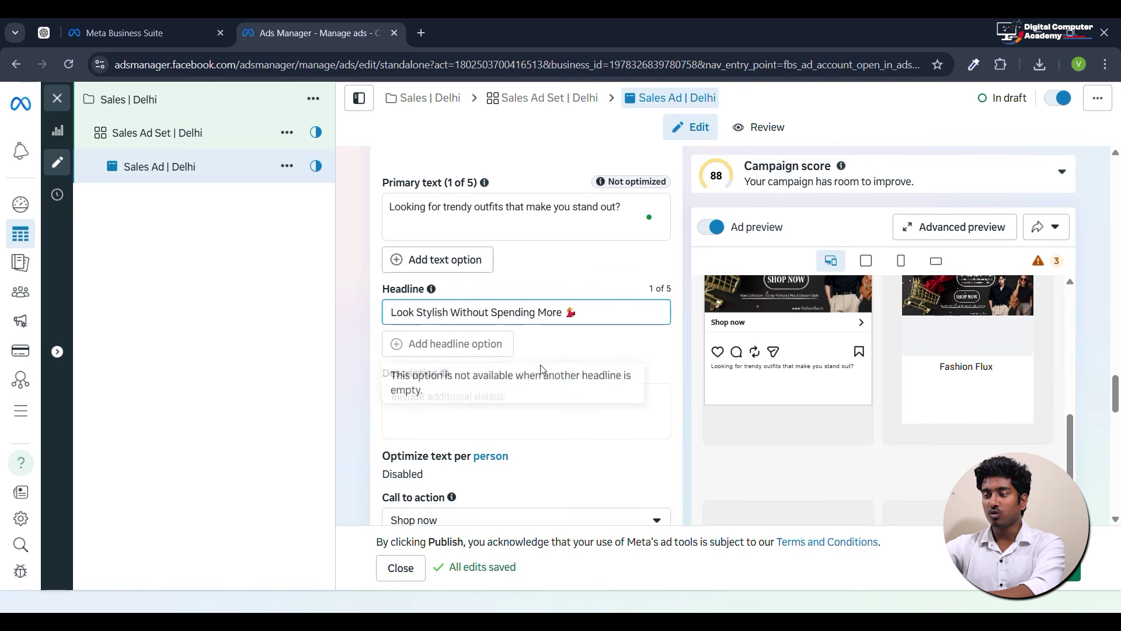
Copy ChatGPT's third ad description, "Premium fashion at affordable prices. Shop now and stand out with your style.", into the Ads Manager ad description.
{"action": "scroll", "coordinate": [488, 358], "scroll_direction": "down", "scroll_amount": 2}
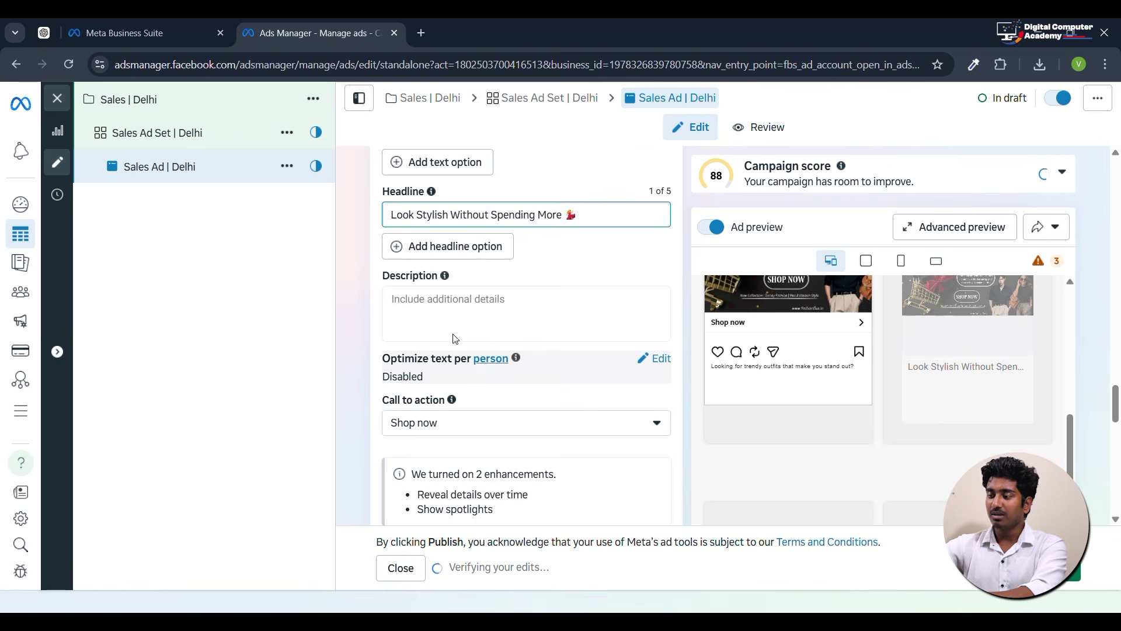
{"action": "left_click", "coordinate": [449, 296]}
{"action": "mouse_move", "coordinate": [444, 275]}
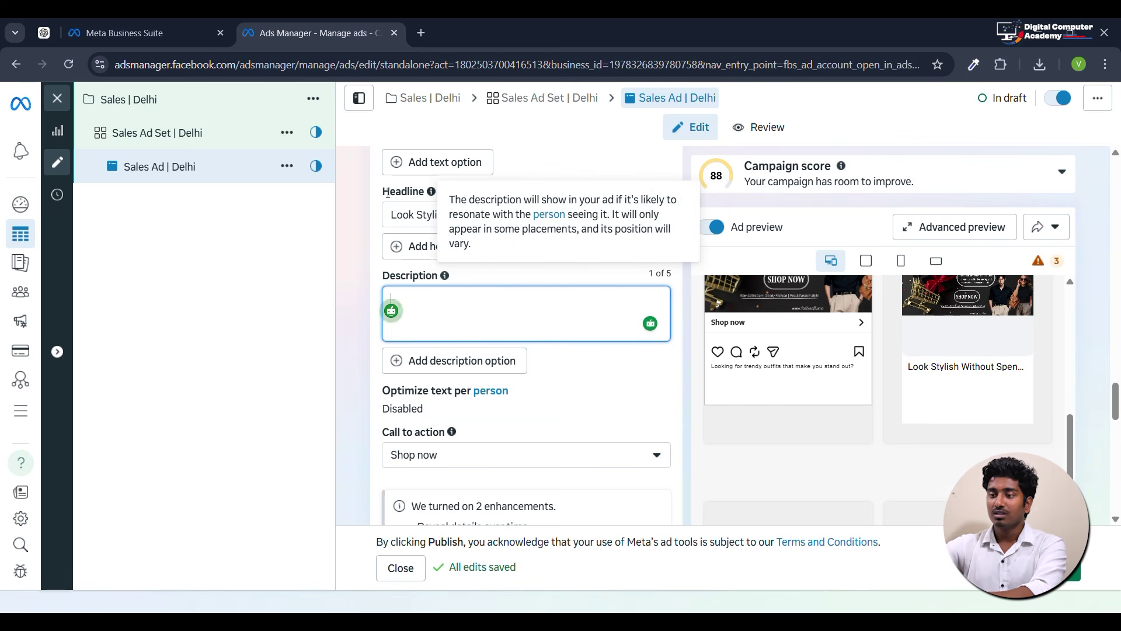
{"action": "left_click", "coordinate": [44, 33]}
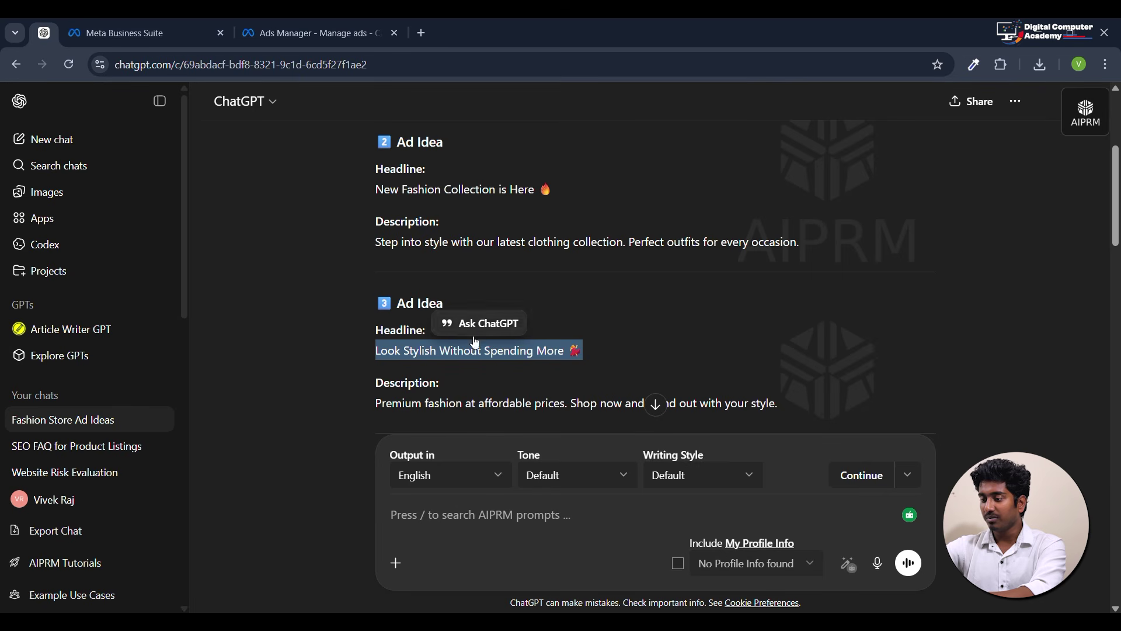
{"action": "triple_click", "coordinate": [407, 409]}
{"action": "key", "text": "ctrl+c"}
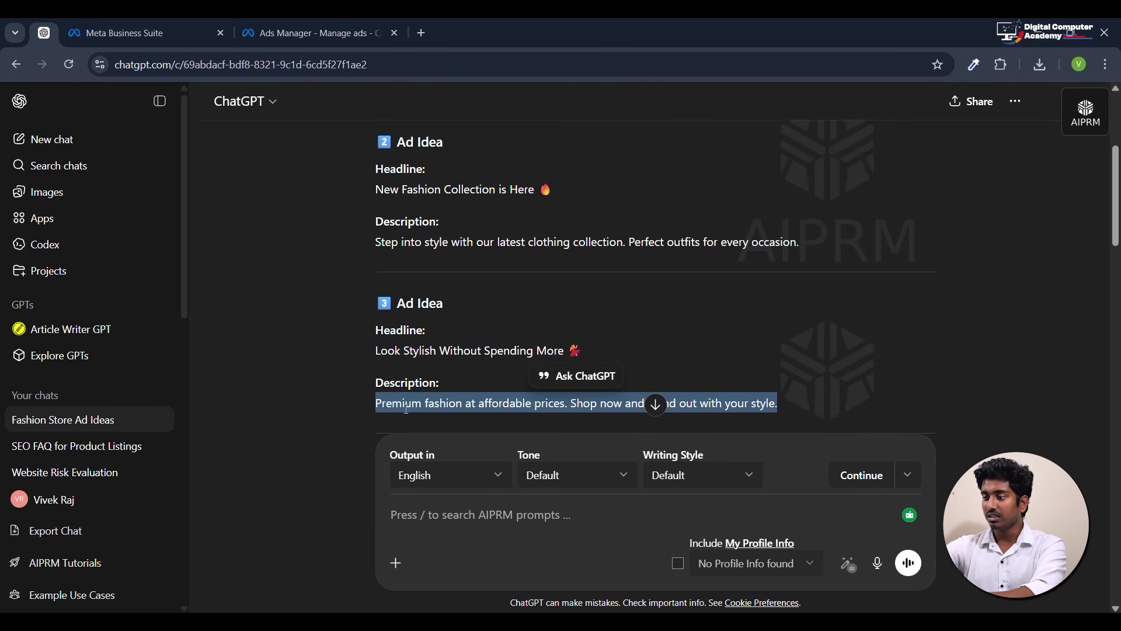
{"action": "left_click", "coordinate": [357, 24]}
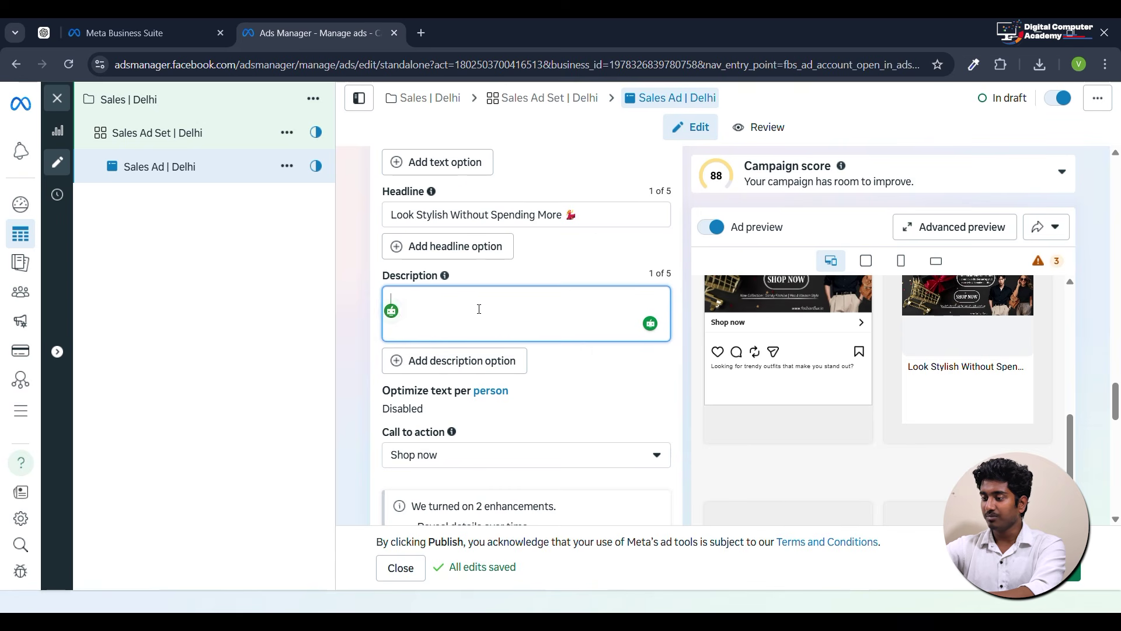
{"action": "key", "text": "ctrl+v"}
{"action": "scroll", "coordinate": [560, 222], "scroll_direction": "down", "scroll_amount": 2}
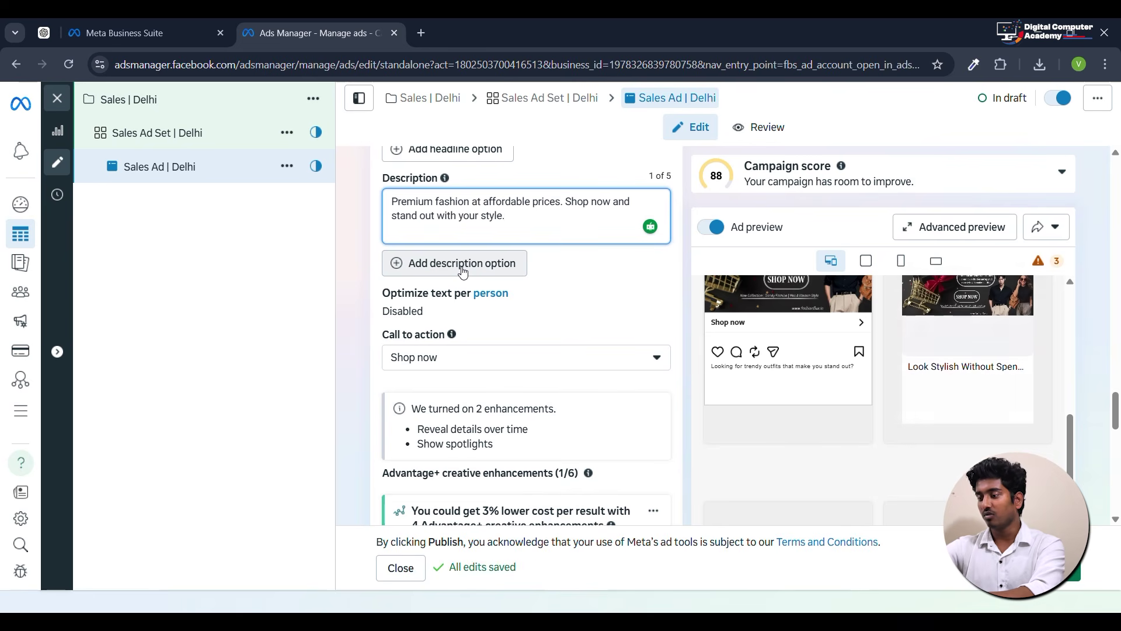
Look through the ad's available call-to-action options and keep Shop now selected.
{"action": "left_click", "coordinate": [492, 375]}
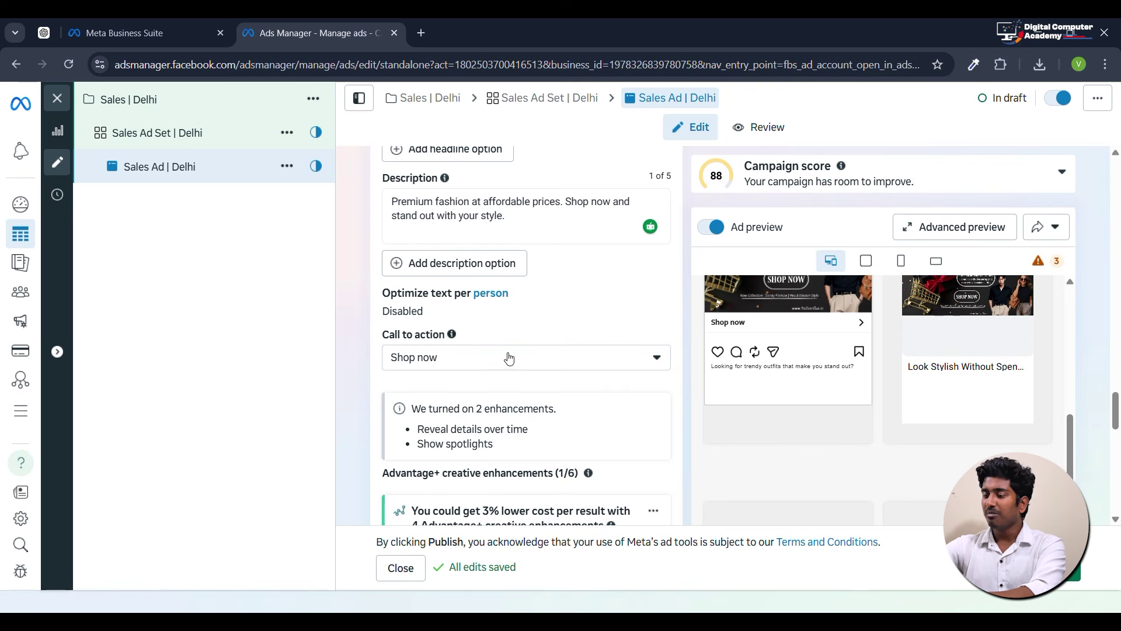
{"action": "left_click", "coordinate": [509, 359]}
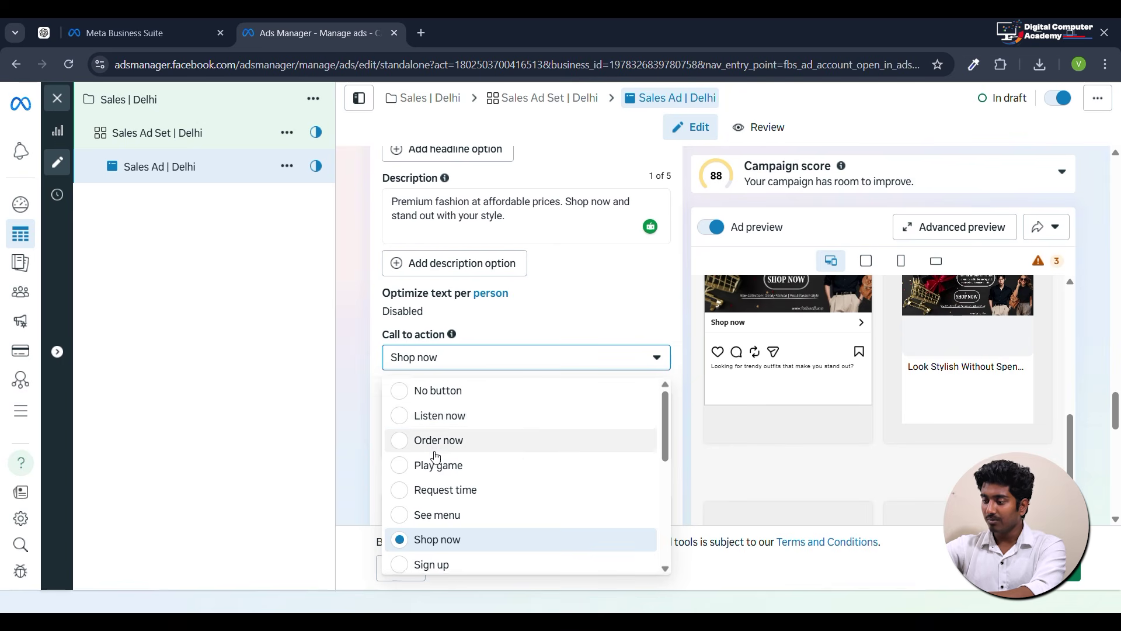
{"action": "scroll", "coordinate": [443, 465], "scroll_direction": "down", "scroll_amount": 2}
{"action": "scroll", "coordinate": [470, 474], "scroll_direction": "down", "scroll_amount": 2}
{"action": "scroll", "coordinate": [467, 470], "scroll_direction": "up", "scroll_amount": 2}
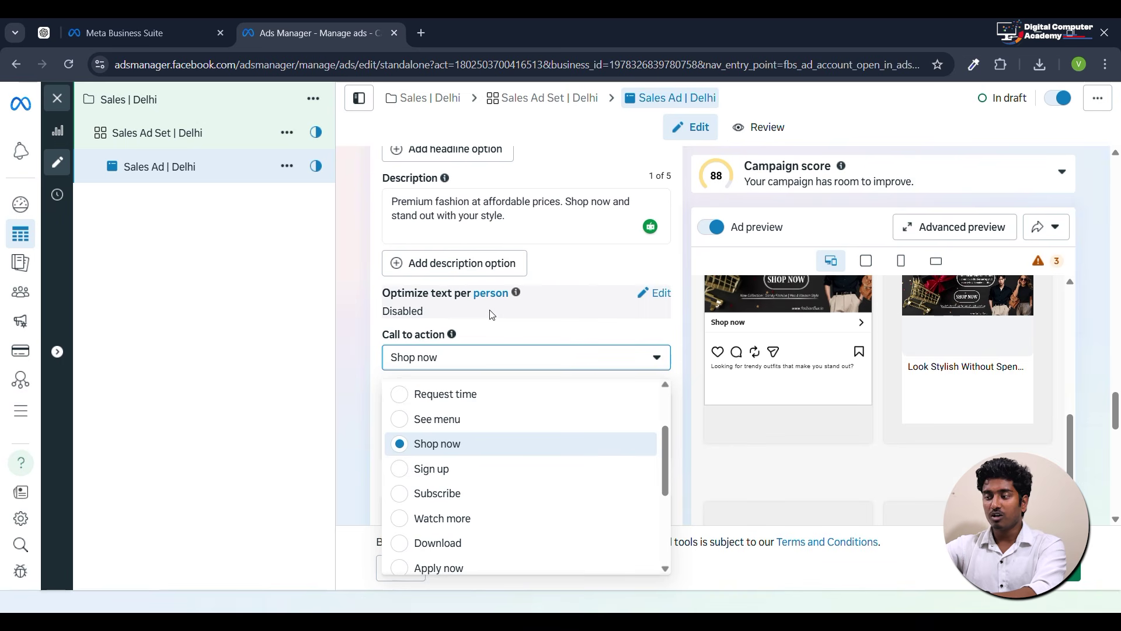
{"action": "left_click", "coordinate": [611, 276]}
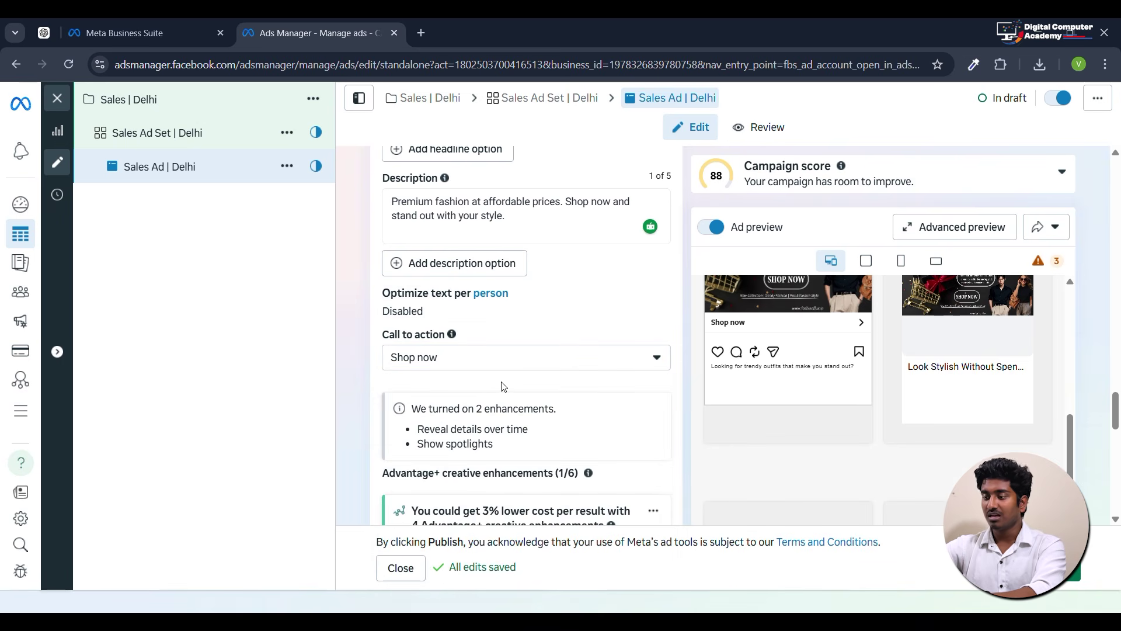
Turn on the ad's Languages option for translations and switch it back off.
{"action": "scroll", "coordinate": [501, 390], "scroll_direction": "down", "scroll_amount": 8}
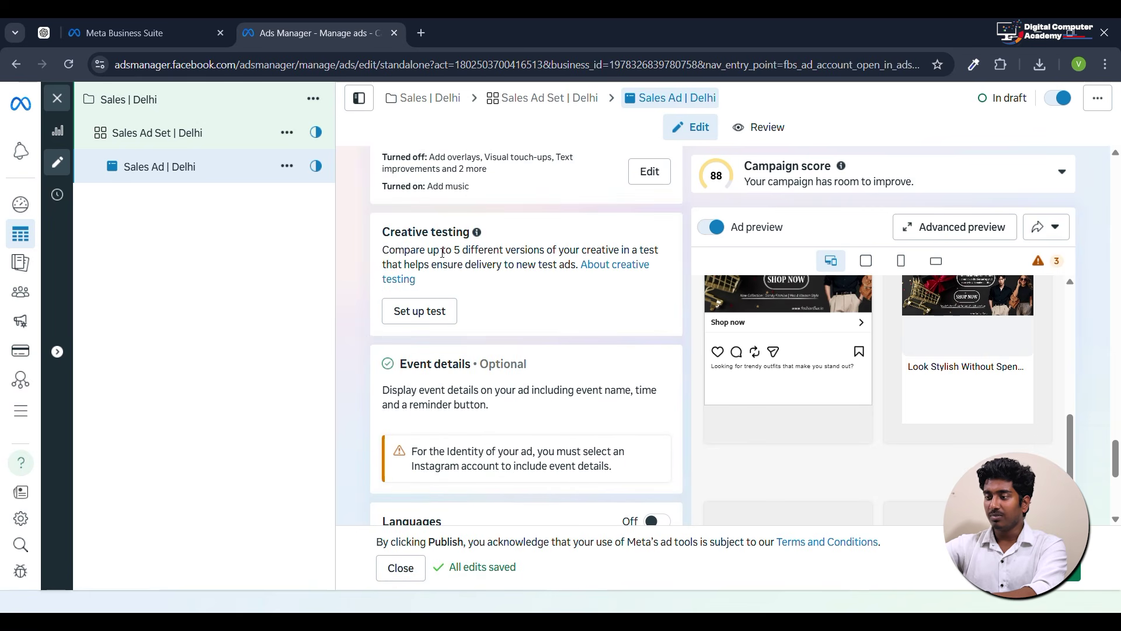
{"action": "scroll", "coordinate": [473, 292], "scroll_direction": "down", "scroll_amount": 1}
{"action": "scroll", "coordinate": [491, 300], "scroll_direction": "up", "scroll_amount": 2}
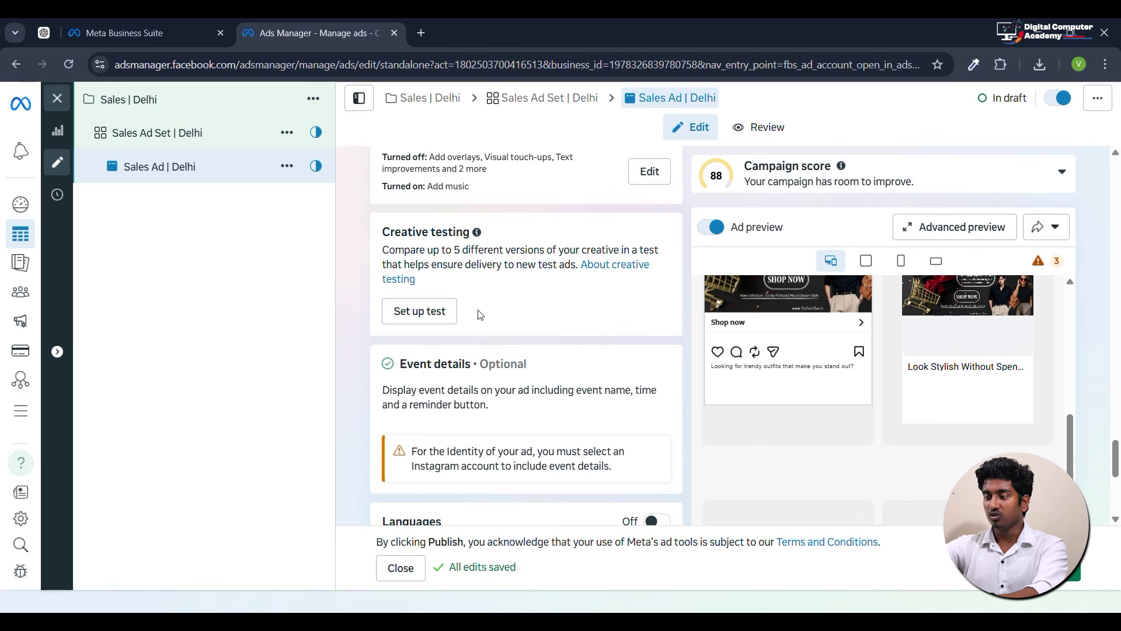
{"action": "scroll", "coordinate": [479, 315], "scroll_direction": "down", "scroll_amount": 2}
{"action": "scroll", "coordinate": [481, 302], "scroll_direction": "down", "scroll_amount": 5}
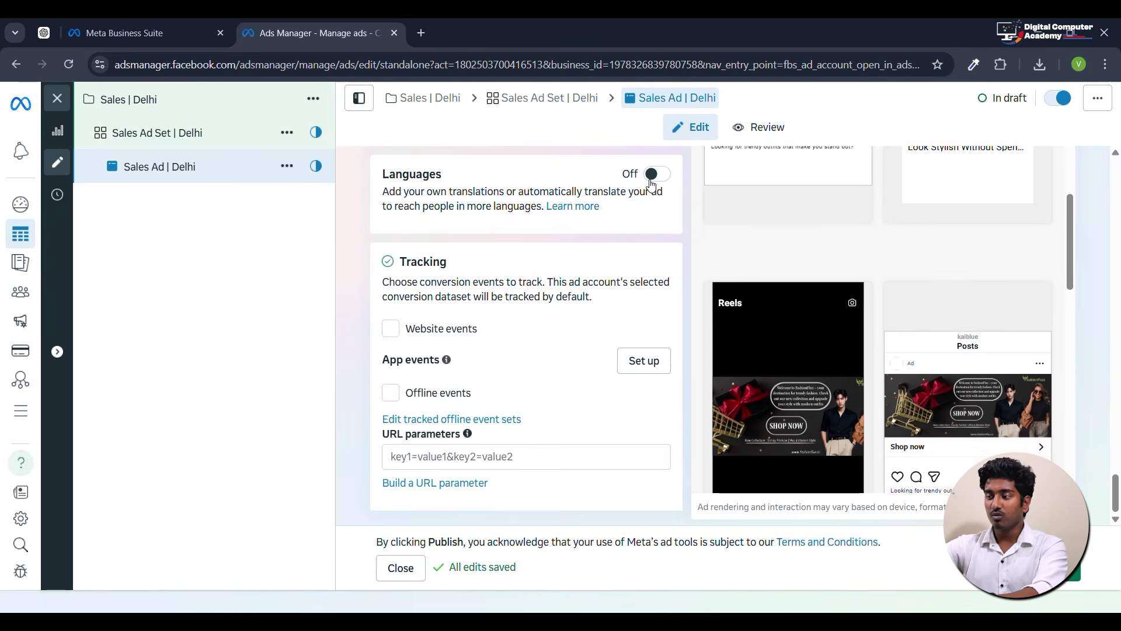
{"action": "left_click", "coordinate": [655, 174]}
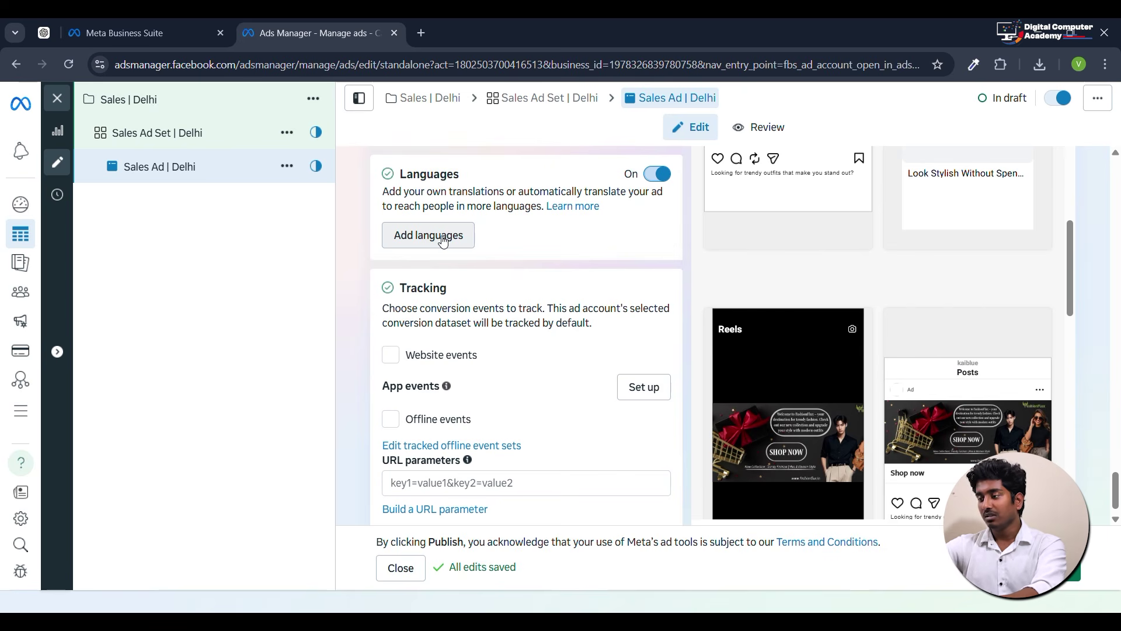
{"action": "left_click", "coordinate": [657, 173]}
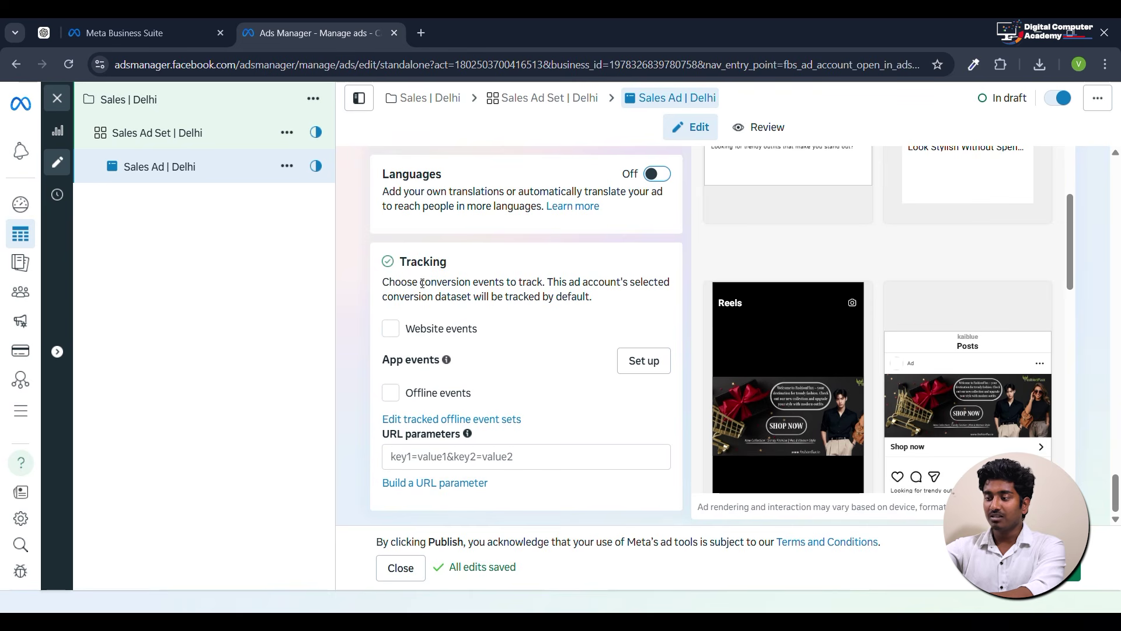
Enable website events tracking for the ad.
{"action": "left_click", "coordinate": [395, 337]}
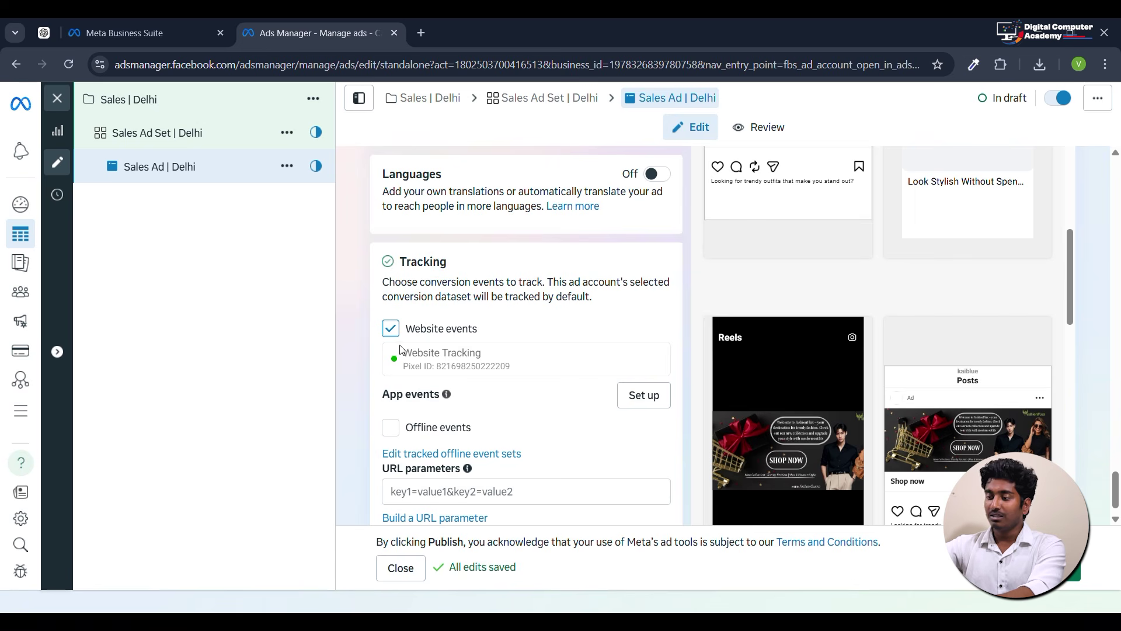
{"action": "scroll", "coordinate": [540, 389], "scroll_direction": "down", "scroll_amount": 1}
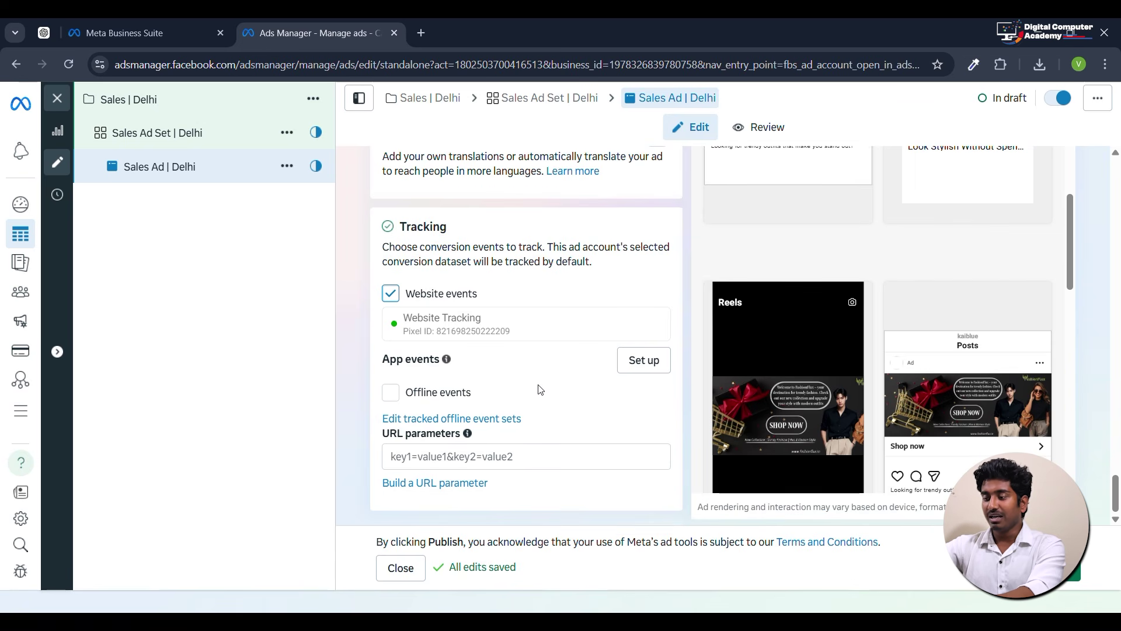
Examine the campaign score details, including the Advantage+ sales campaign settings and the suggested improvements, and close them.
{"action": "scroll", "coordinate": [552, 396], "scroll_direction": "up", "scroll_amount": 20}
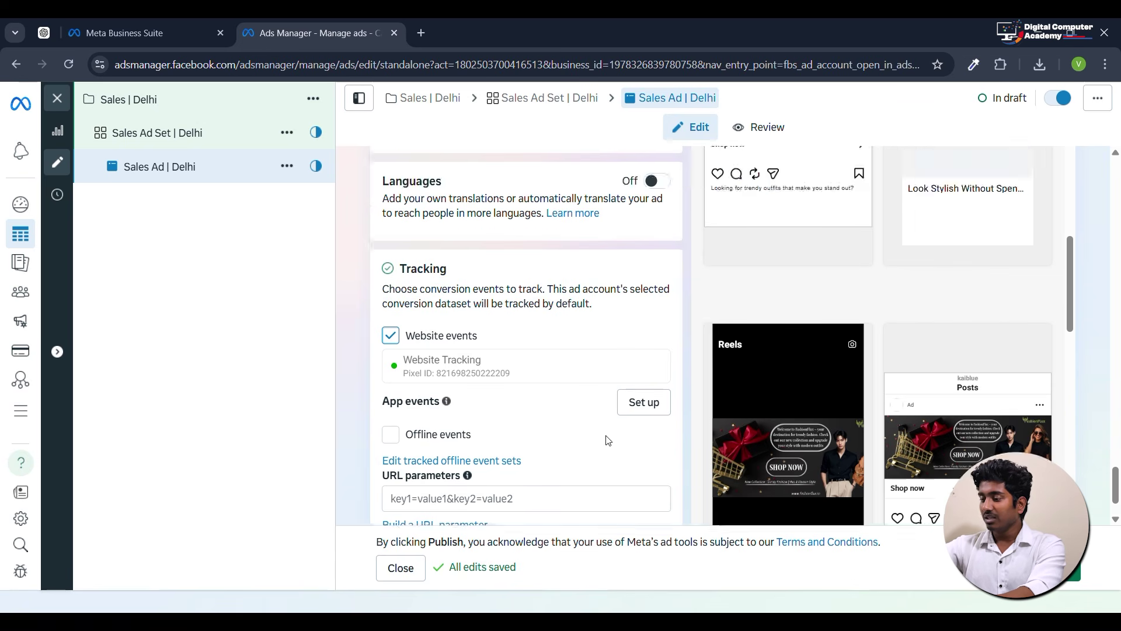
{"action": "scroll", "coordinate": [613, 444], "scroll_direction": "up", "scroll_amount": 6}
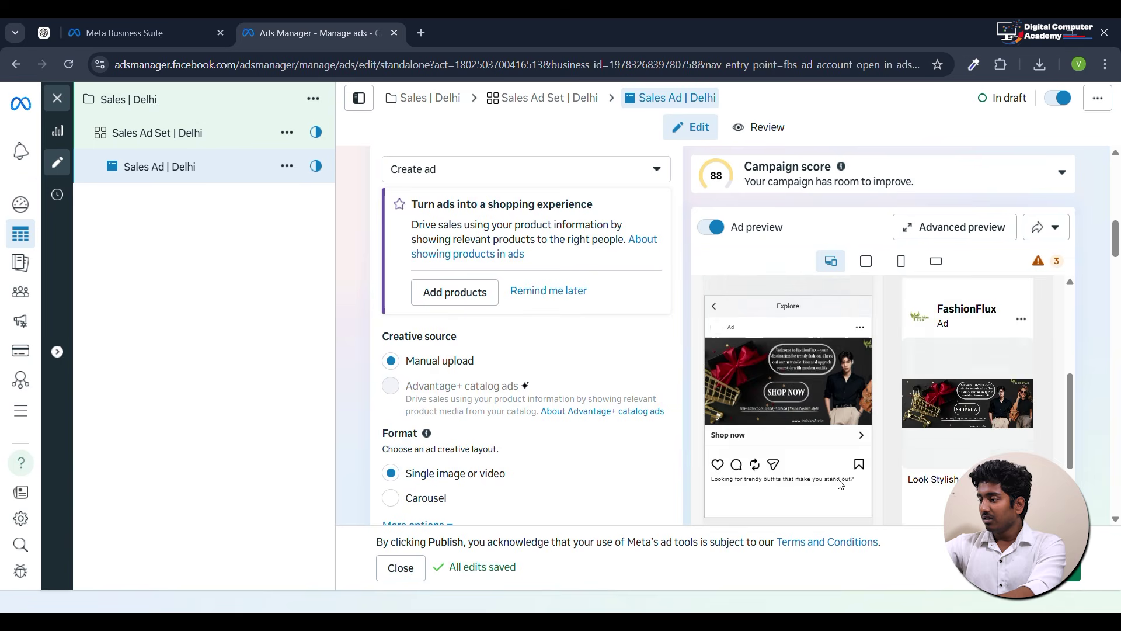
{"action": "scroll", "coordinate": [595, 349], "scroll_direction": "up", "scroll_amount": 6}
{"action": "scroll", "coordinate": [594, 348], "scroll_direction": "up", "scroll_amount": 3}
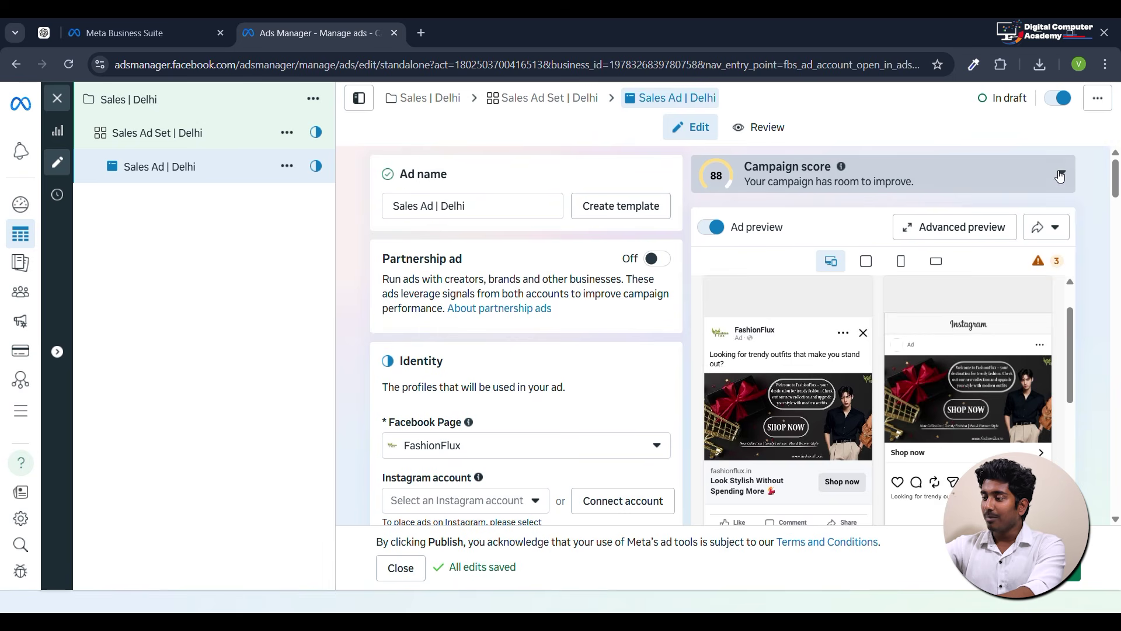
{"action": "left_click", "coordinate": [968, 190]}
{"action": "mouse_move", "coordinate": [757, 242]}
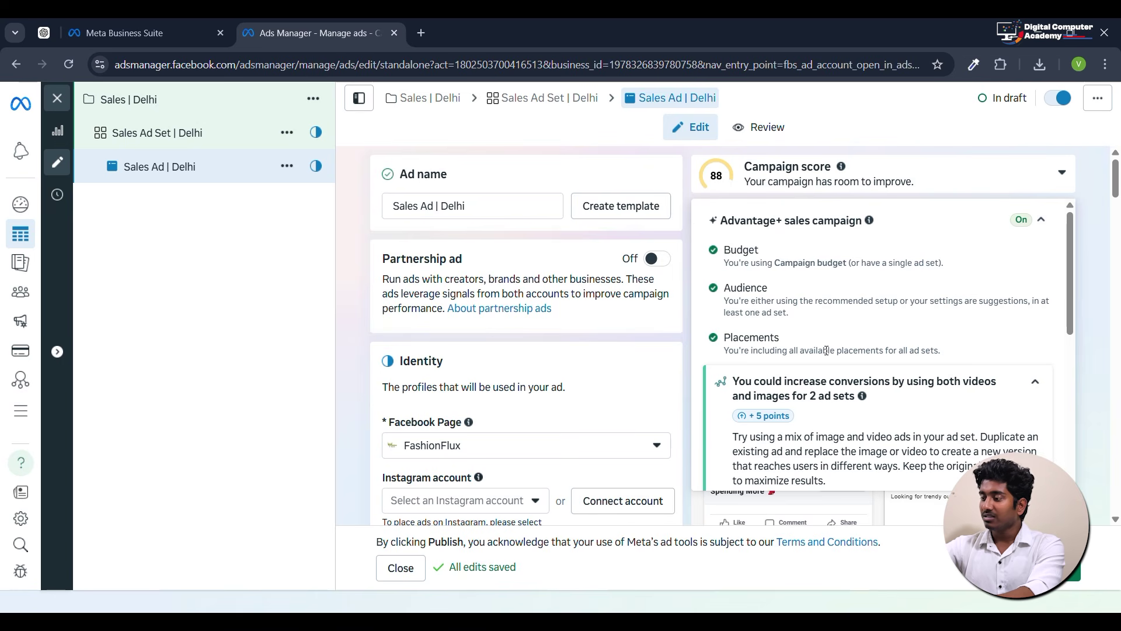
{"action": "scroll", "coordinate": [826, 351], "scroll_direction": "down", "scroll_amount": 3}
{"action": "scroll", "coordinate": [823, 362], "scroll_direction": "down", "scroll_amount": 2}
{"action": "scroll", "coordinate": [822, 371], "scroll_direction": "up", "scroll_amount": 2}
{"action": "scroll", "coordinate": [825, 376], "scroll_direction": "down", "scroll_amount": 3}
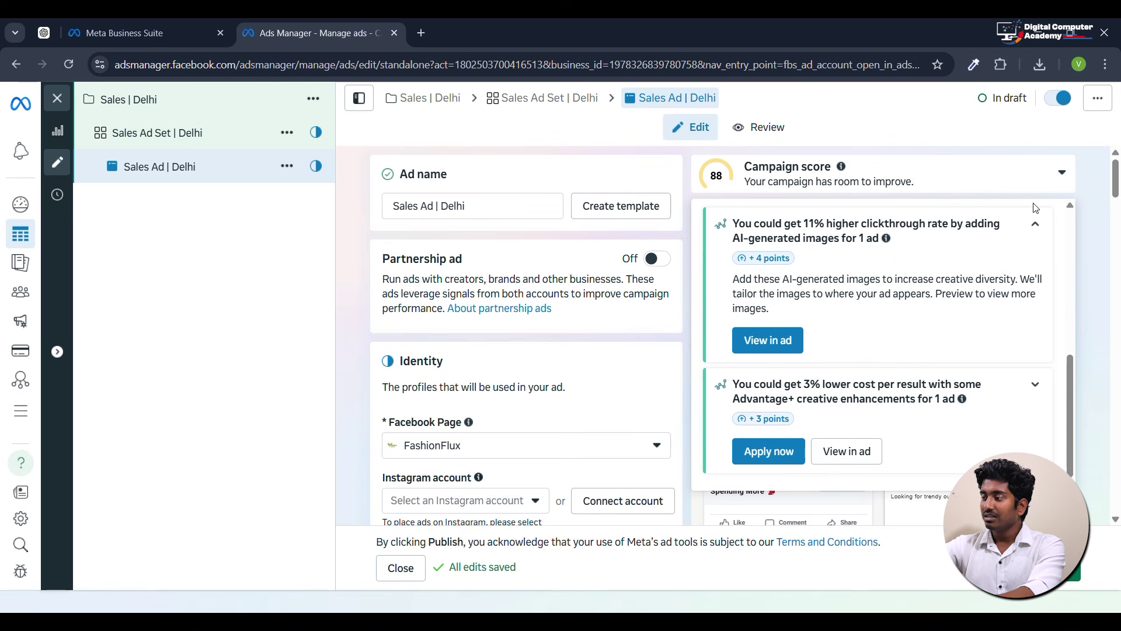
{"action": "left_click", "coordinate": [1035, 224]}
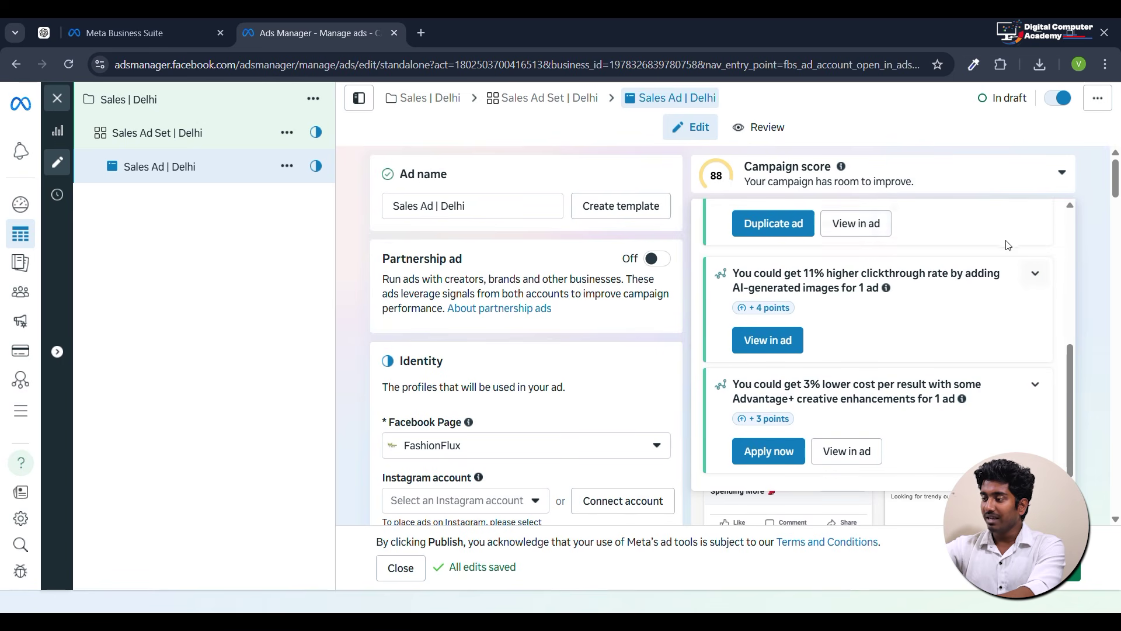
{"action": "scroll", "coordinate": [870, 327], "scroll_direction": "down", "scroll_amount": 3}
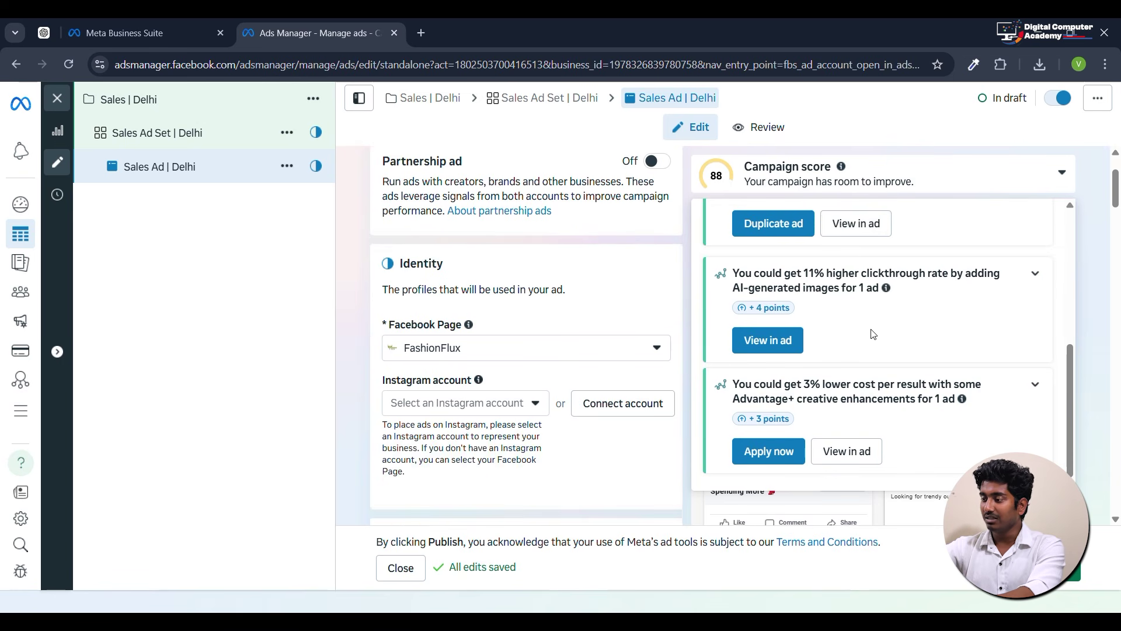
{"action": "left_click", "coordinate": [1033, 275]}
{"action": "scroll", "coordinate": [1037, 397], "scroll_direction": "down", "scroll_amount": 3}
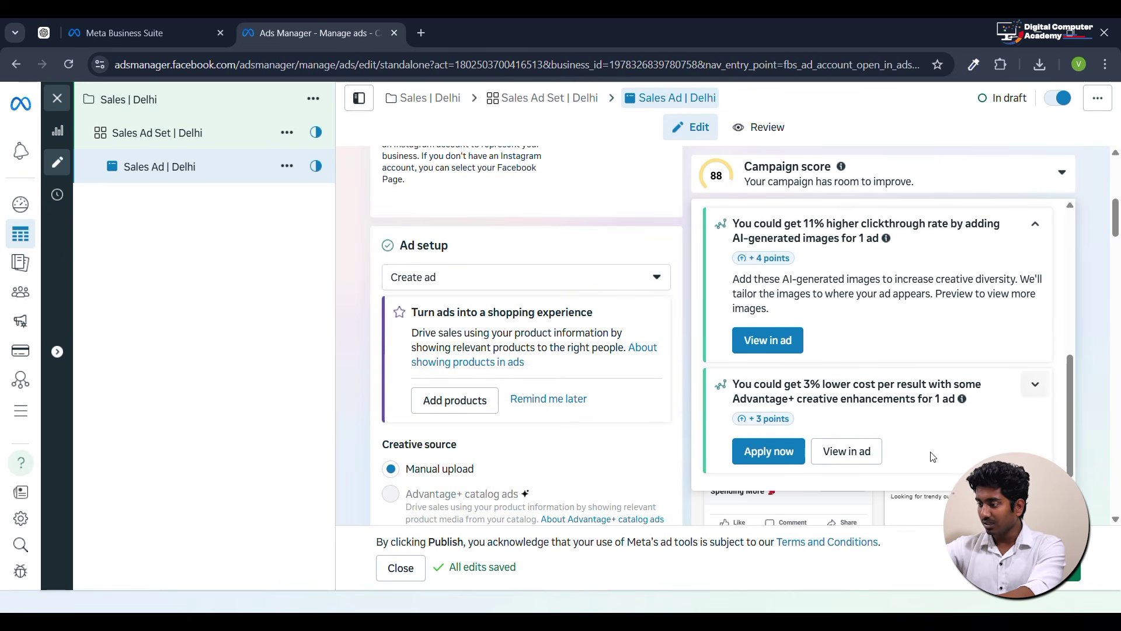
{"action": "scroll", "coordinate": [508, 412], "scroll_direction": "down", "scroll_amount": 5}
{"action": "scroll", "coordinate": [508, 412], "scroll_direction": "down", "scroll_amount": 2}
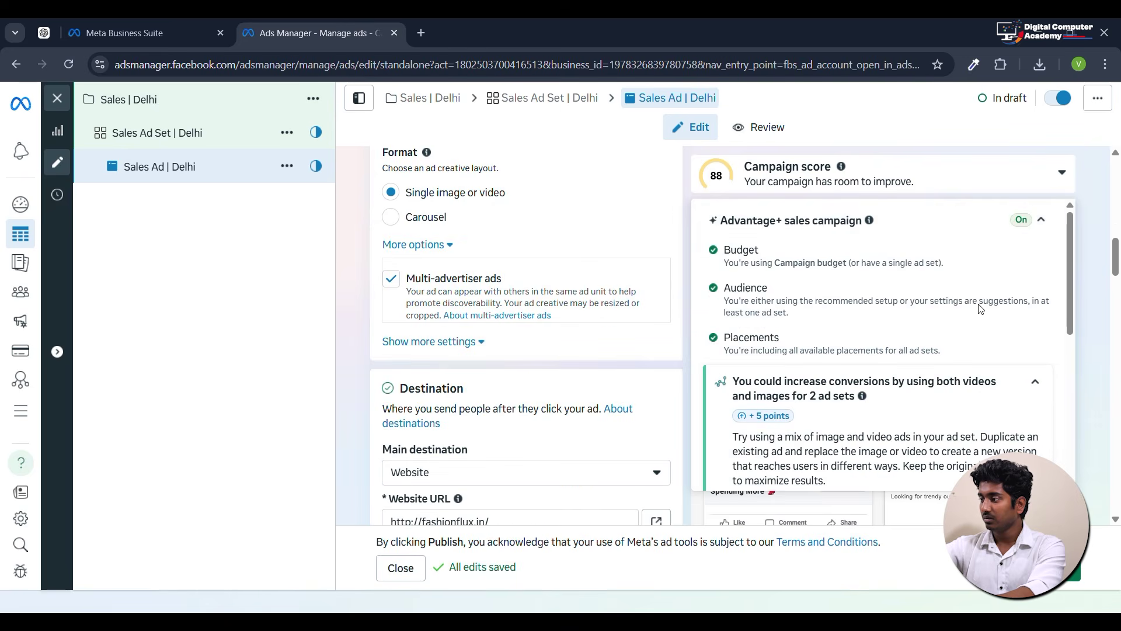
{"action": "left_click", "coordinate": [1061, 174]}
Examine how the ad appears across all placements in the advanced preview and close it.
{"action": "scroll", "coordinate": [919, 242], "scroll_direction": "up", "scroll_amount": 10}
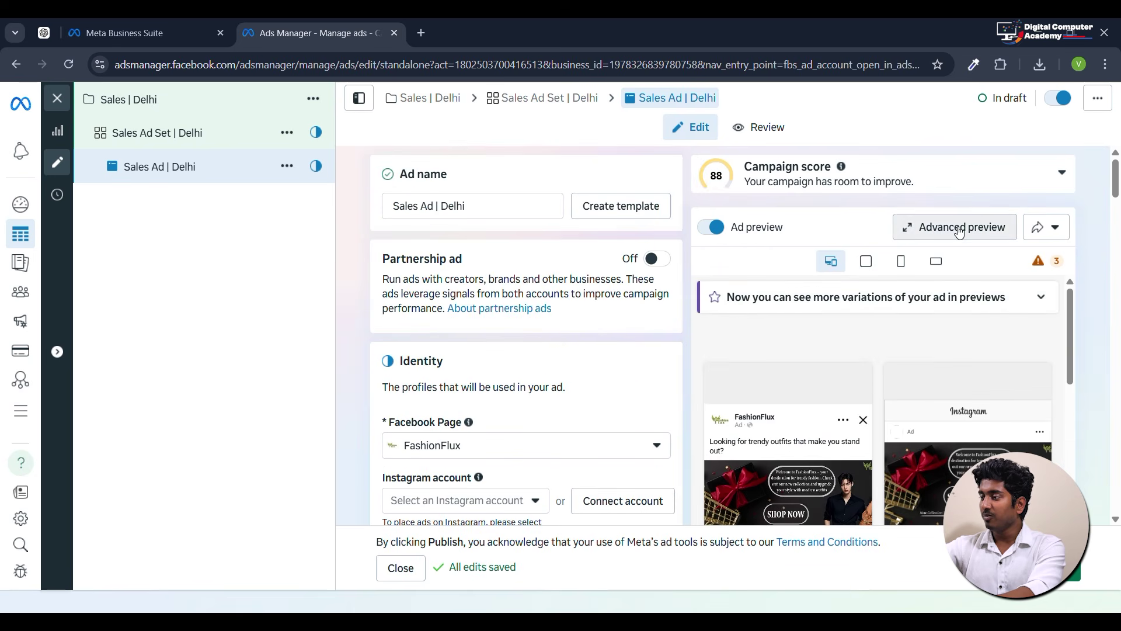
{"action": "left_click", "coordinate": [960, 231]}
{"action": "scroll", "coordinate": [345, 304], "scroll_direction": "down", "scroll_amount": 6}
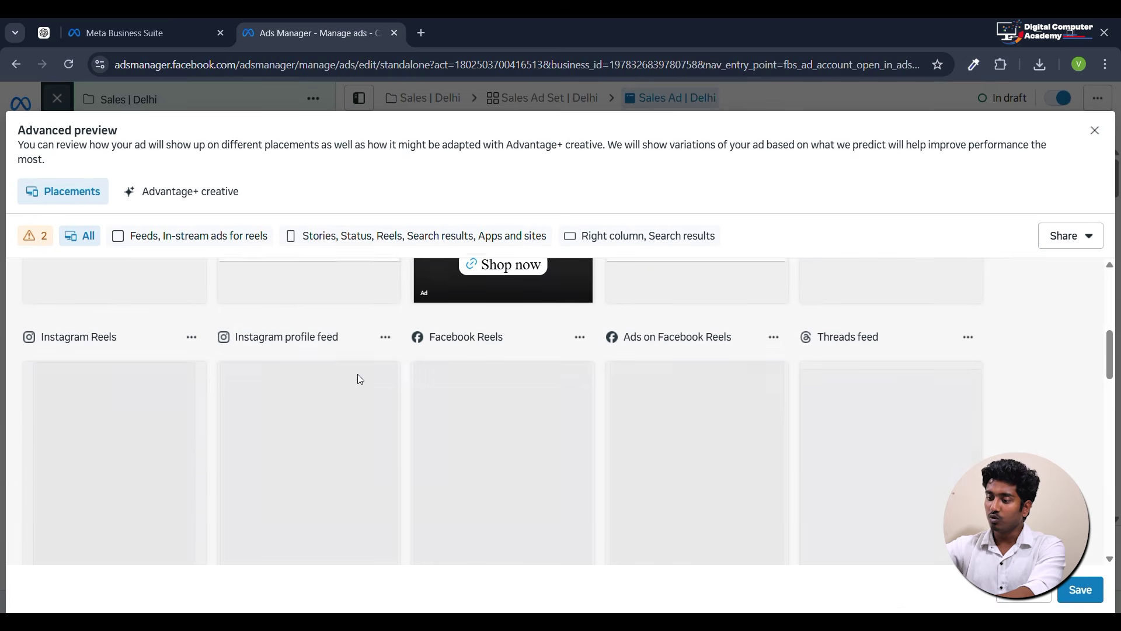
{"action": "scroll", "coordinate": [356, 376], "scroll_direction": "up", "scroll_amount": 6}
{"action": "scroll", "coordinate": [214, 372], "scroll_direction": "down", "scroll_amount": 10}
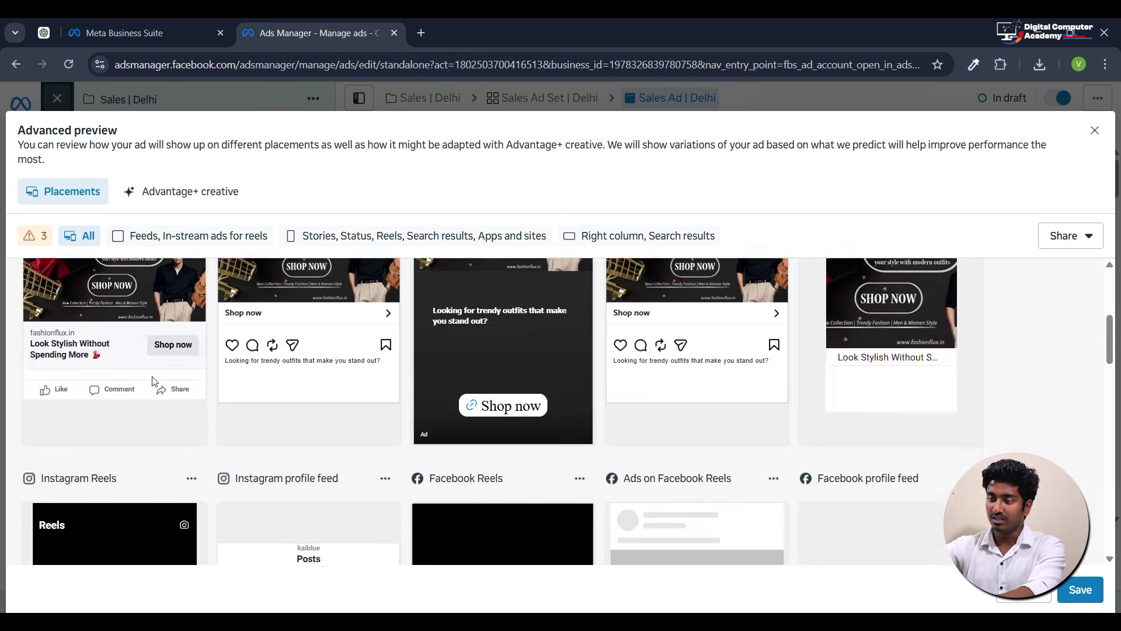
{"action": "left_click", "coordinate": [1095, 131]}
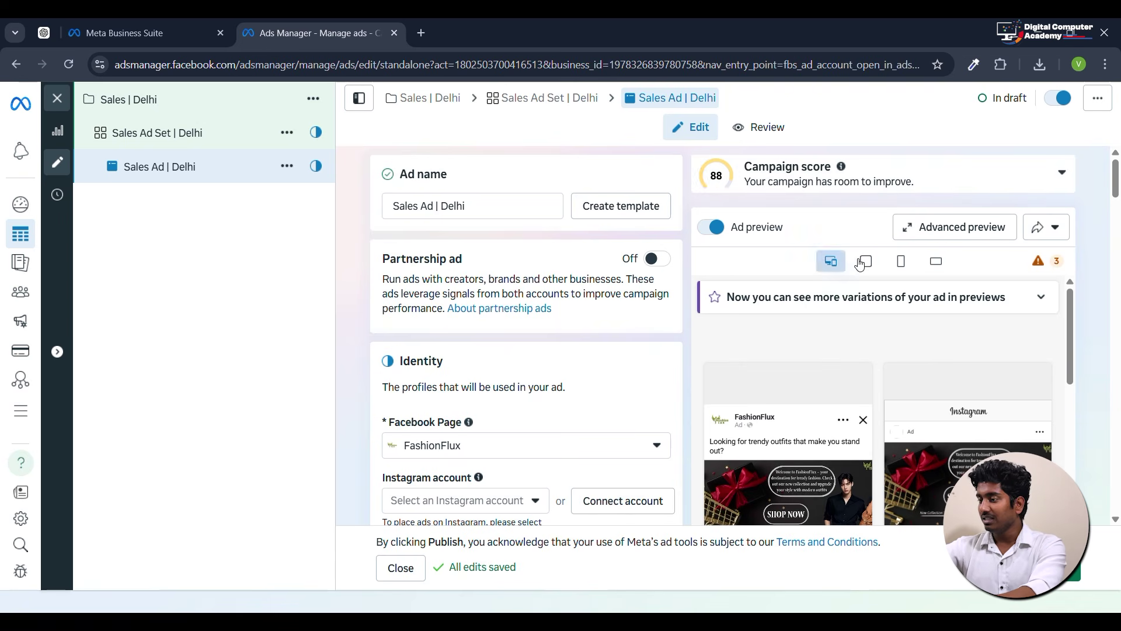
Continue the payment setup with India, Indian Rupee and the Kolkata time zone, view the payment methods, and dismiss it.
{"action": "scroll", "coordinate": [936, 286], "scroll_direction": "down", "scroll_amount": 5}
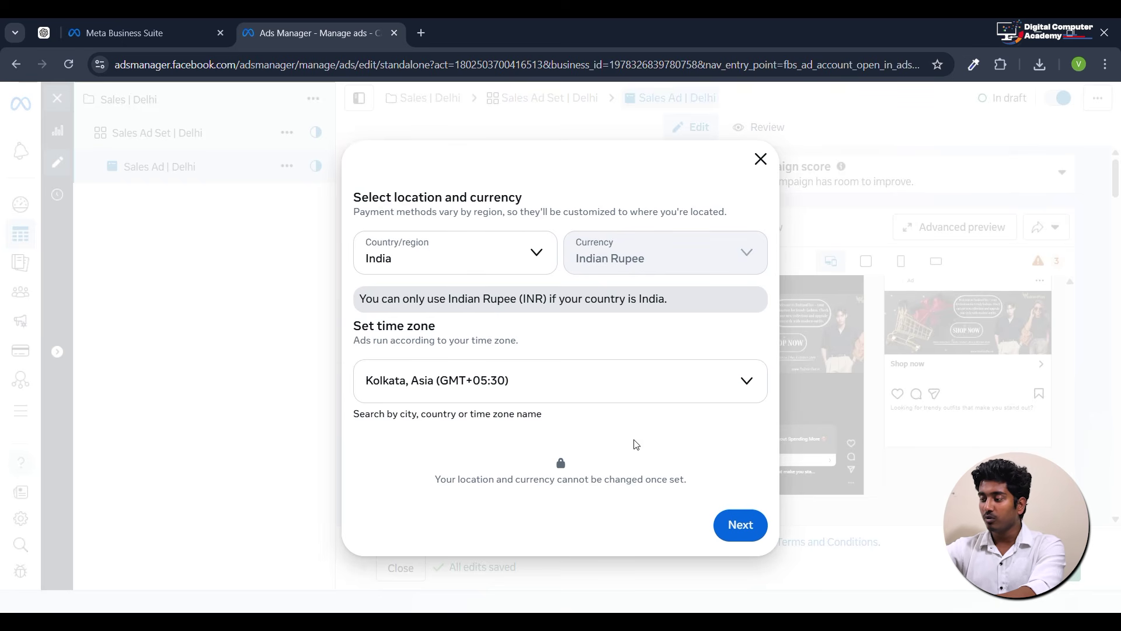
{"action": "left_click", "coordinate": [761, 524]}
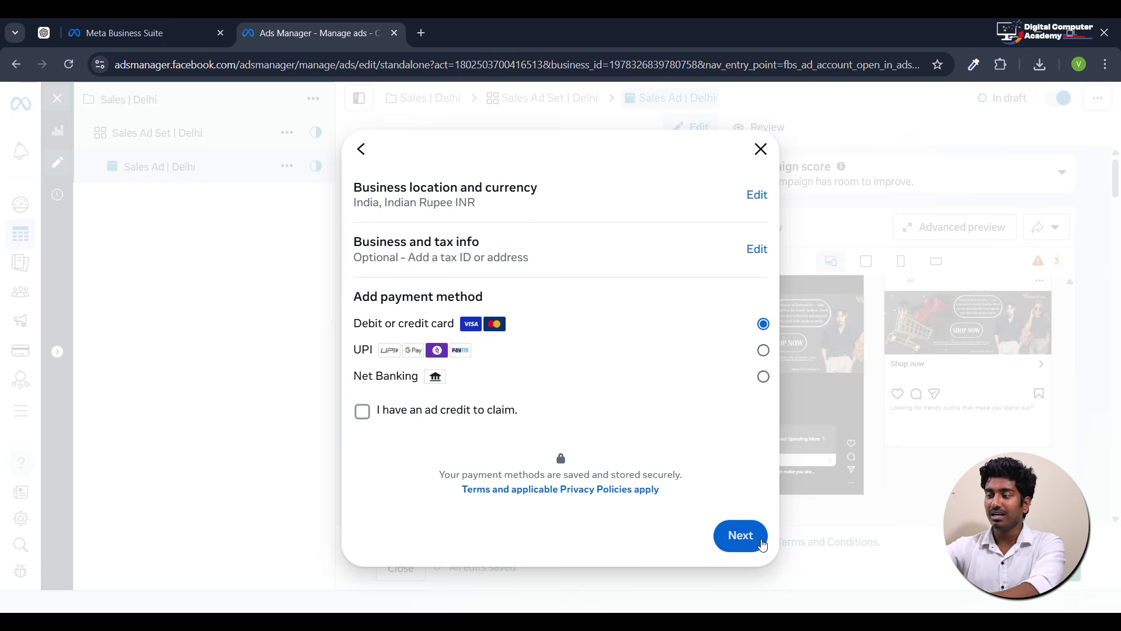
{"action": "left_click", "coordinate": [761, 149]}
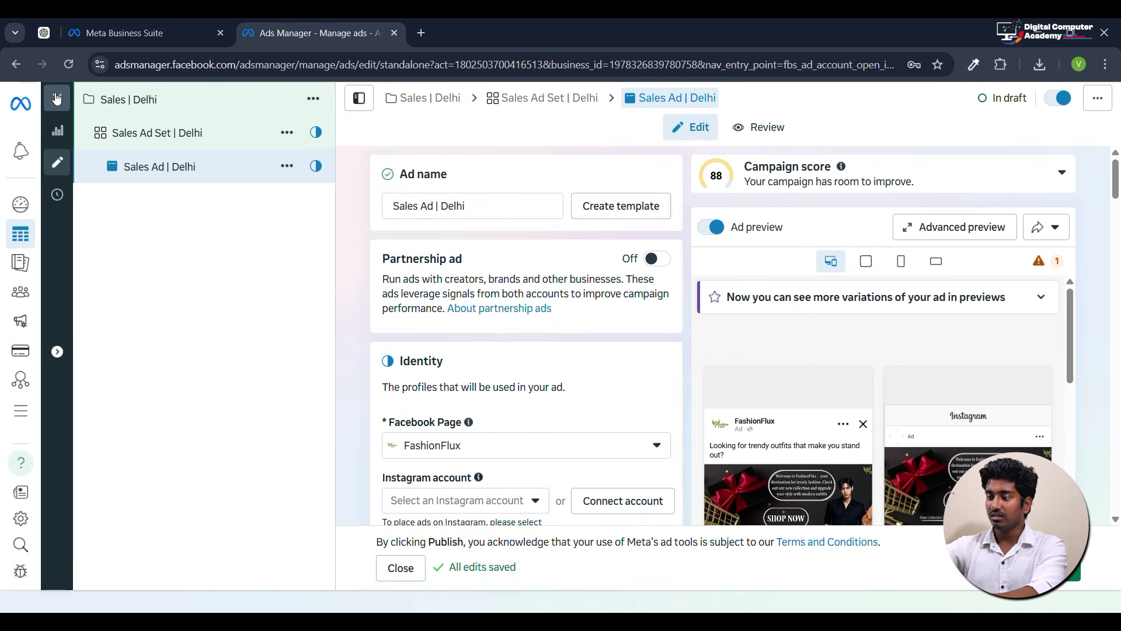
Close the ad editor without publishing the draft items and view the ad sets and ads lists.
{"action": "left_click", "coordinate": [57, 98]}
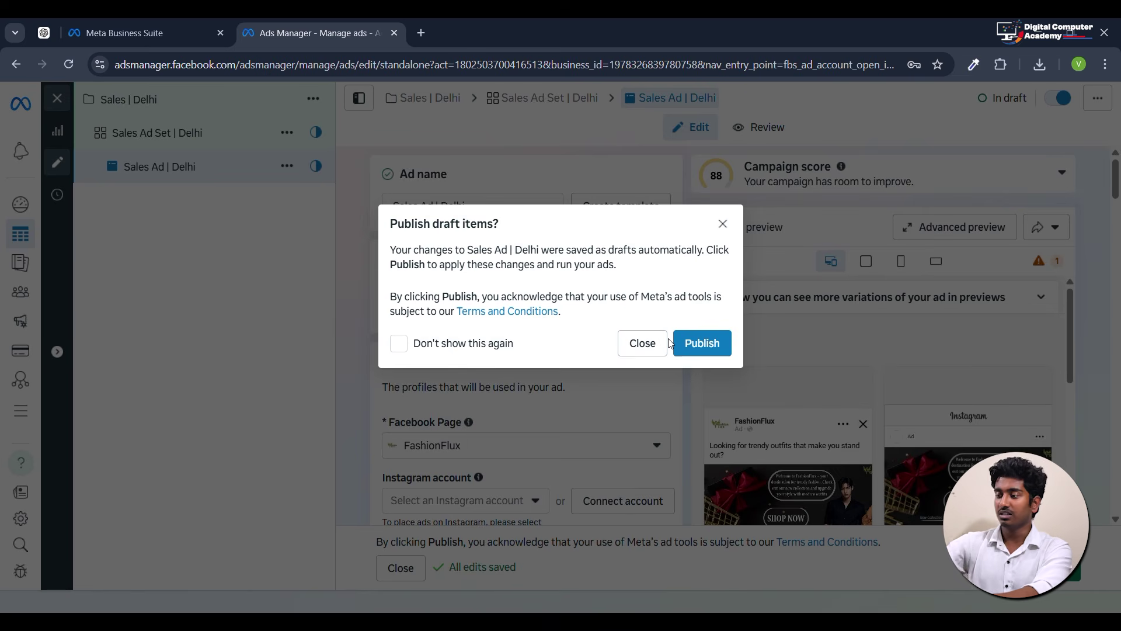
{"action": "left_click", "coordinate": [633, 345]}
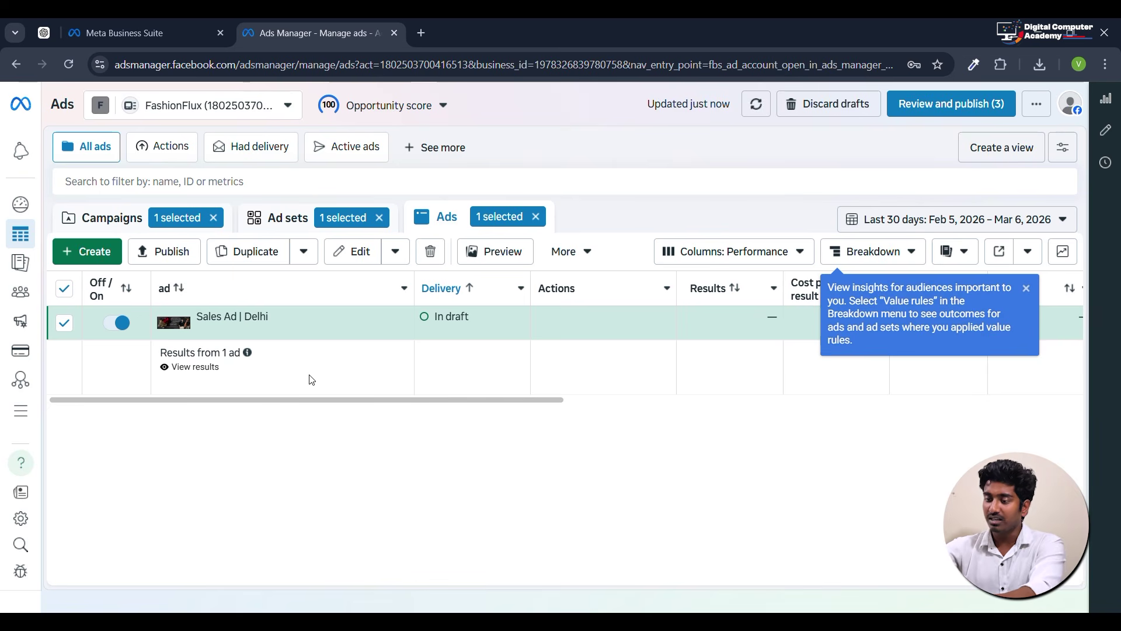
{"action": "left_click", "coordinate": [120, 324]}
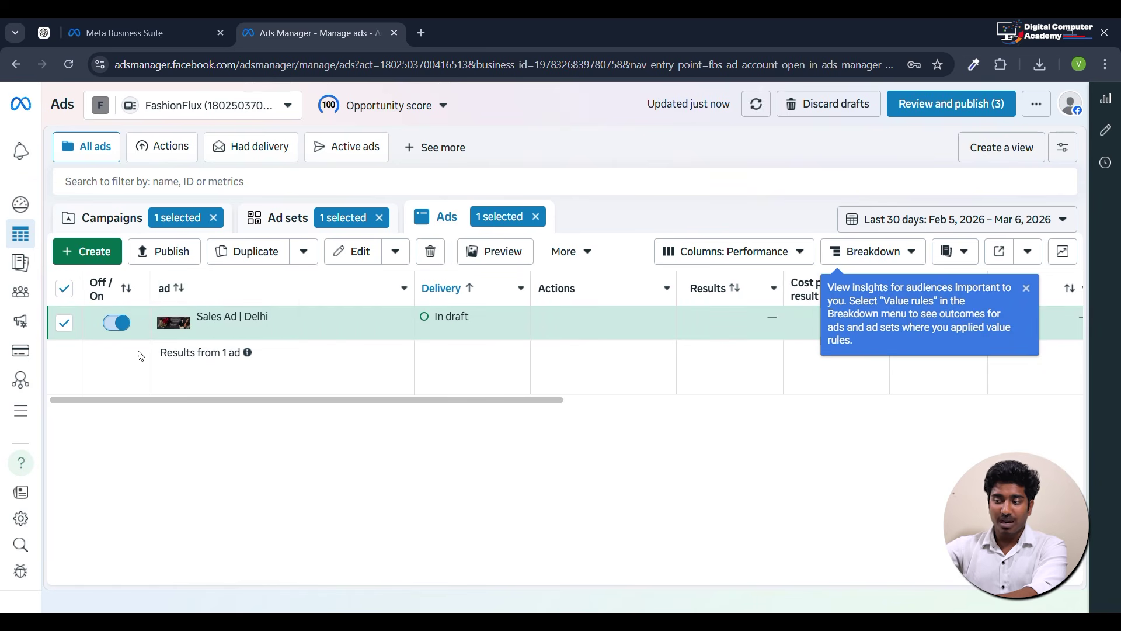
{"action": "left_click", "coordinate": [285, 232]}
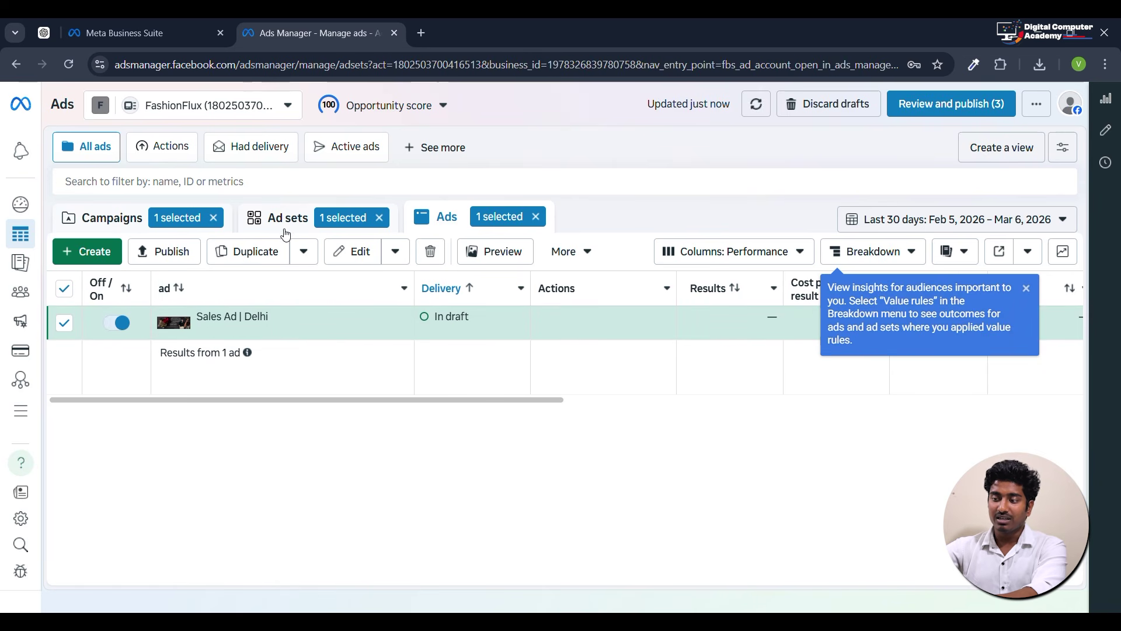
{"action": "left_click", "coordinate": [431, 231]}
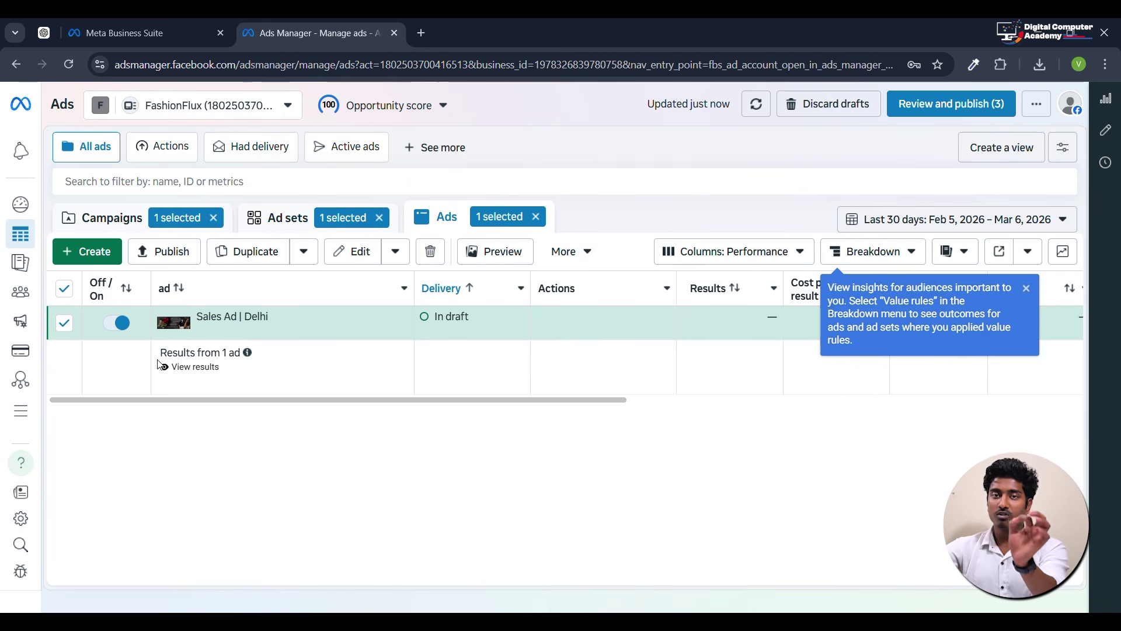
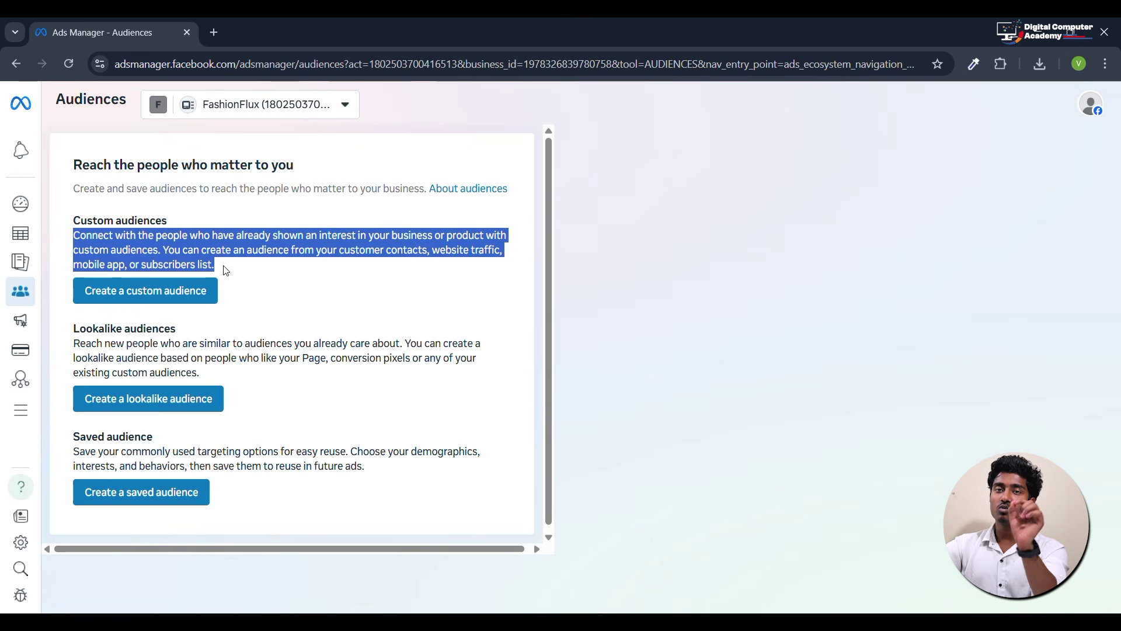
Start a custom audience from the Website source, with Website Tracking as its data source.
{"action": "left_click", "coordinate": [256, 264]}
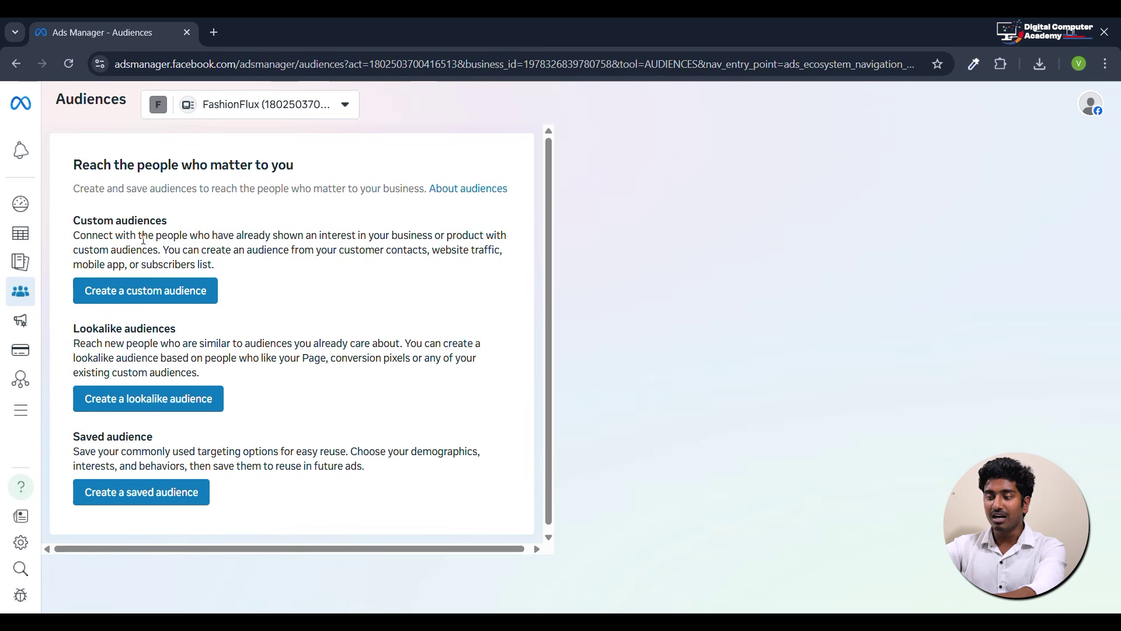
{"action": "left_click", "coordinate": [123, 300]}
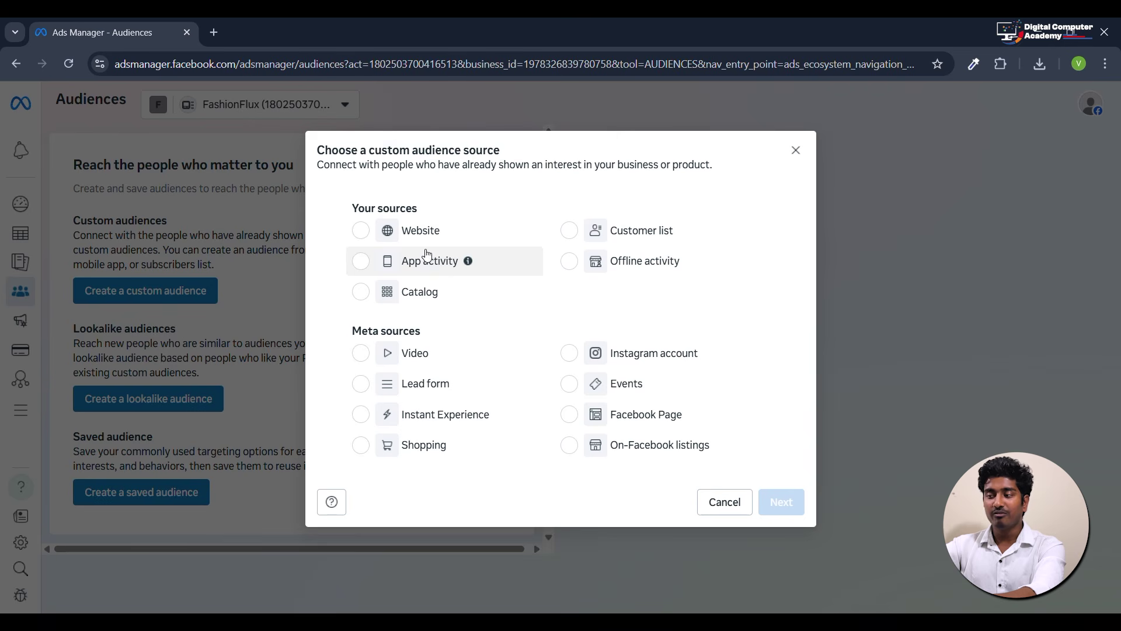
{"action": "left_click", "coordinate": [398, 233]}
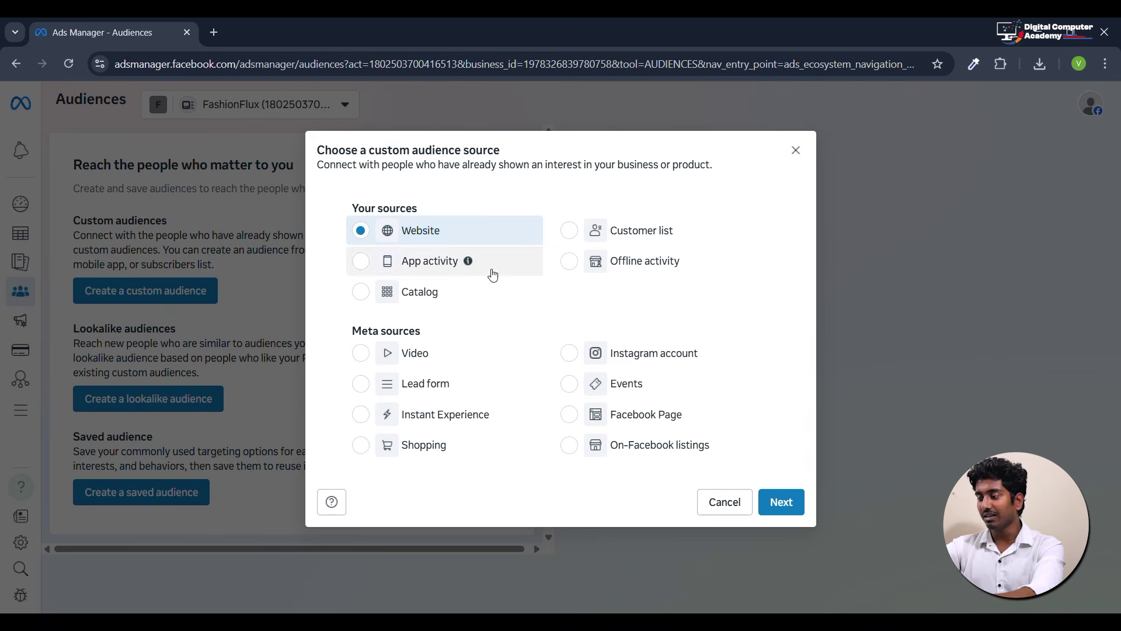
{"action": "left_click", "coordinate": [780, 502]}
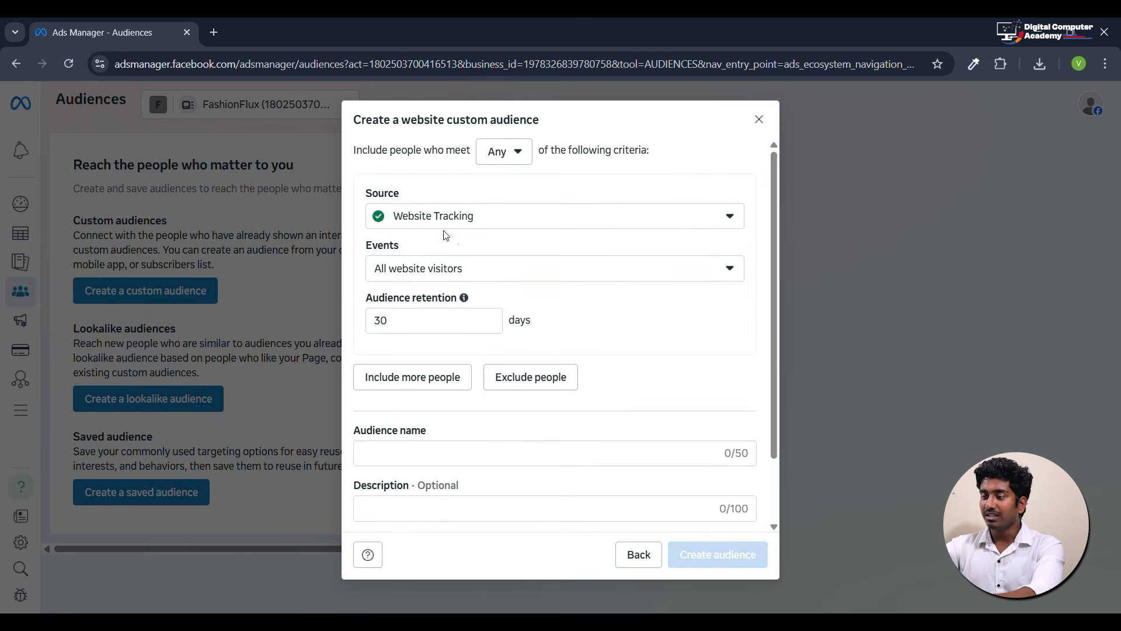
{"action": "left_click", "coordinate": [489, 226]}
{"action": "left_click", "coordinate": [564, 355]}
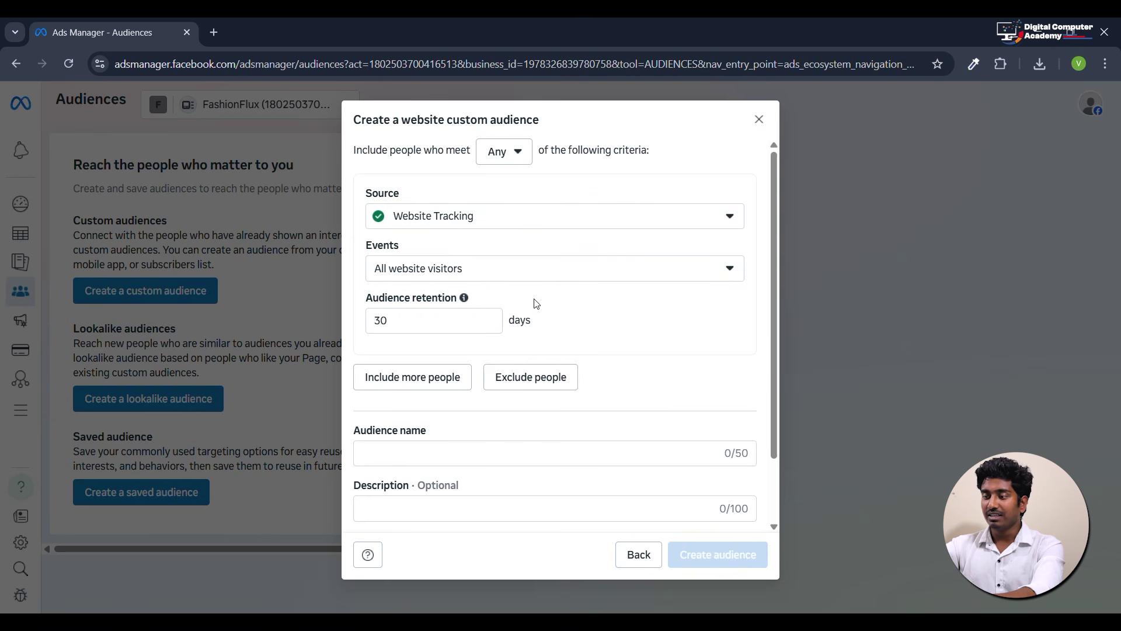
Try People who visited specific web pages as the audience event and switch back to All website visitors.
{"action": "left_click", "coordinate": [489, 277]}
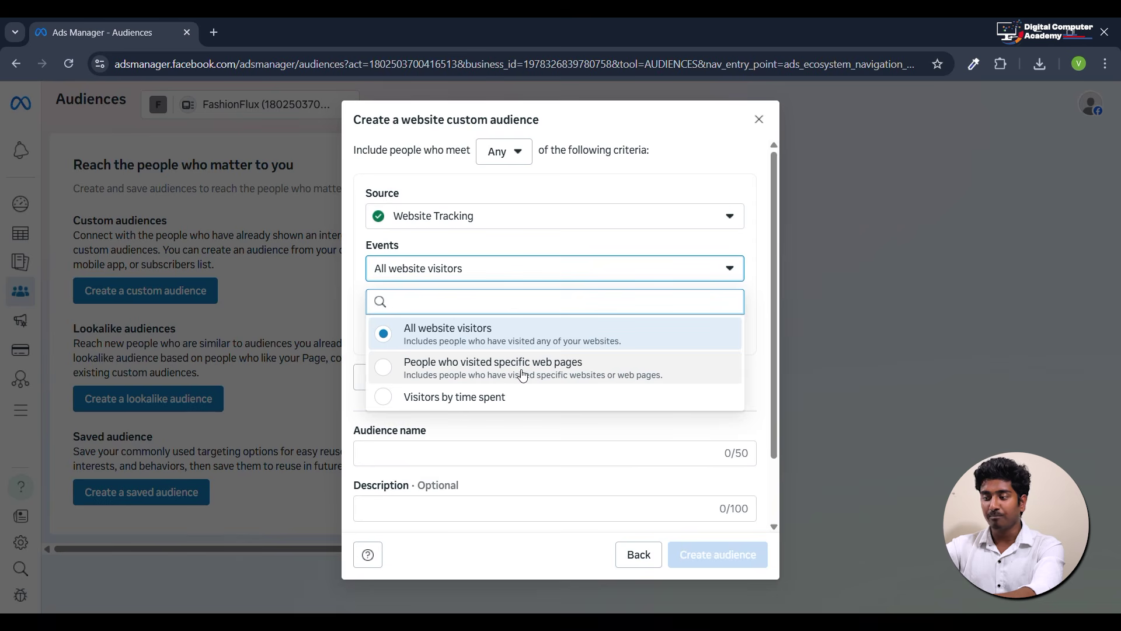
{"action": "left_click", "coordinate": [577, 365]}
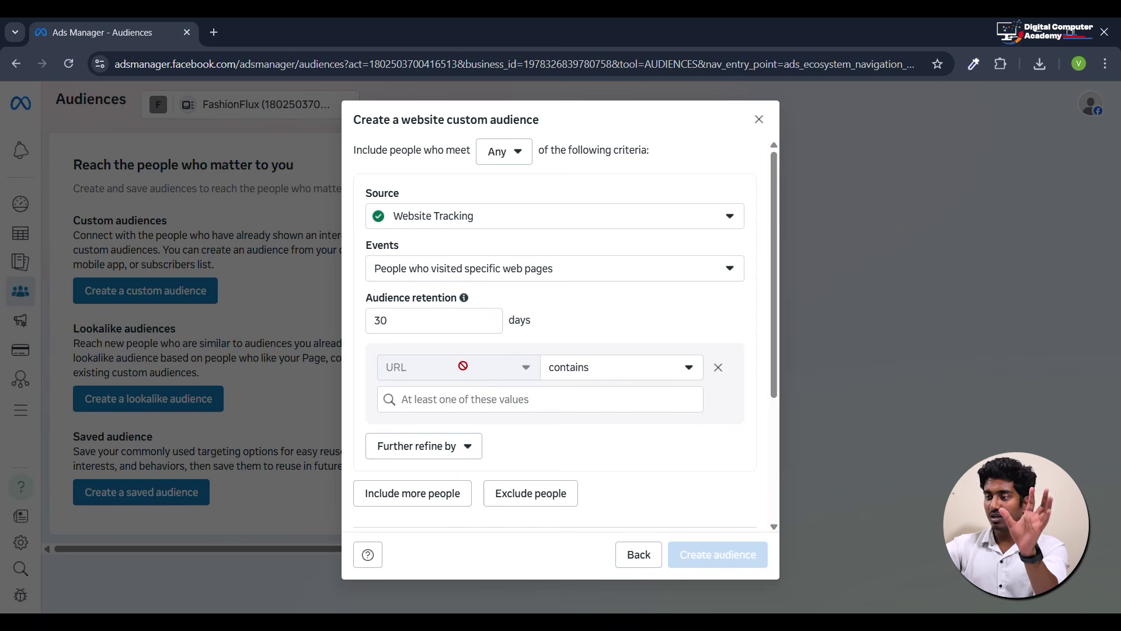
{"action": "left_click", "coordinate": [527, 268]}
{"action": "left_click", "coordinate": [532, 323]}
Try adding a second group of included people to the audience criteria and remove it.
{"action": "left_click", "coordinate": [434, 320]}
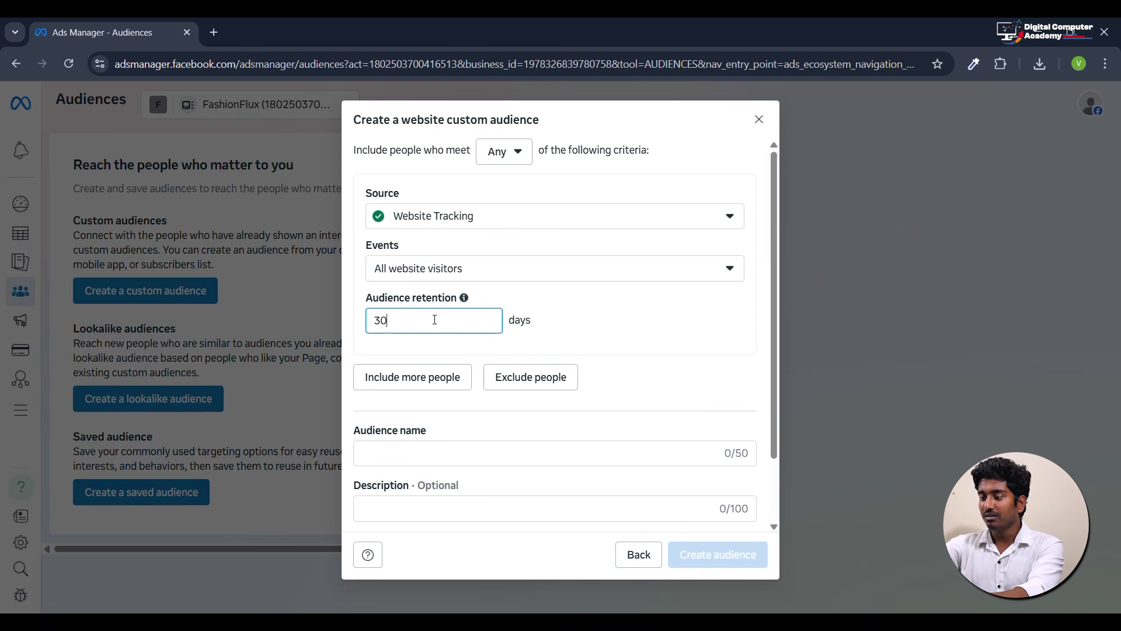
{"action": "left_click_drag", "start_coordinate": [406, 317], "coordinate": [369, 323]}
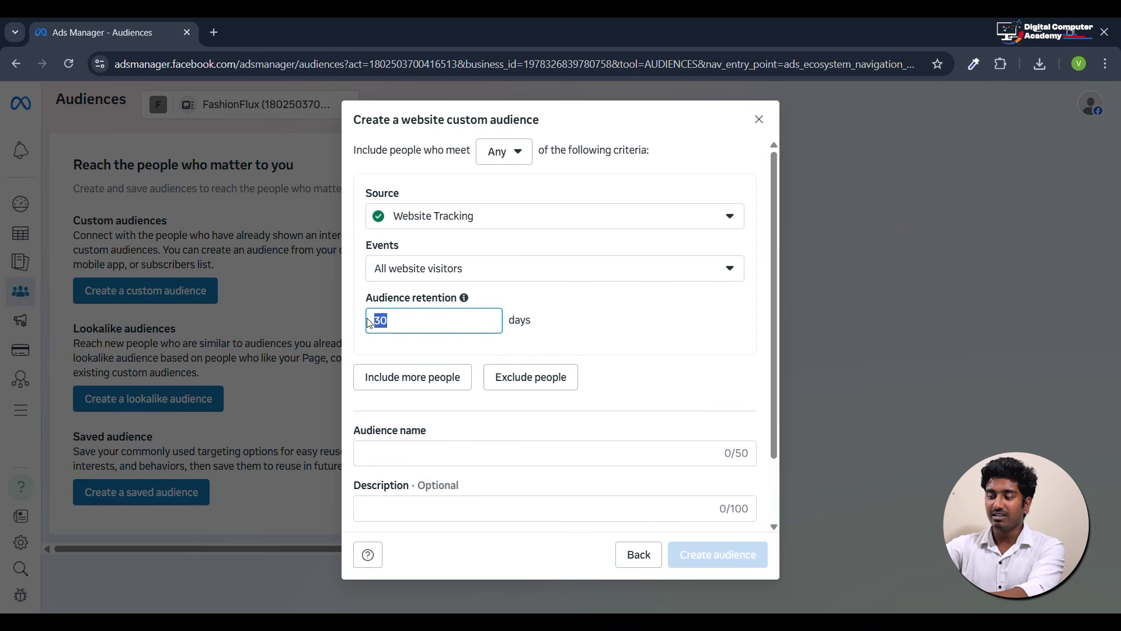
{"action": "left_click", "coordinate": [413, 352]}
{"action": "scroll", "coordinate": [418, 362], "scroll_direction": "down", "scroll_amount": 2}
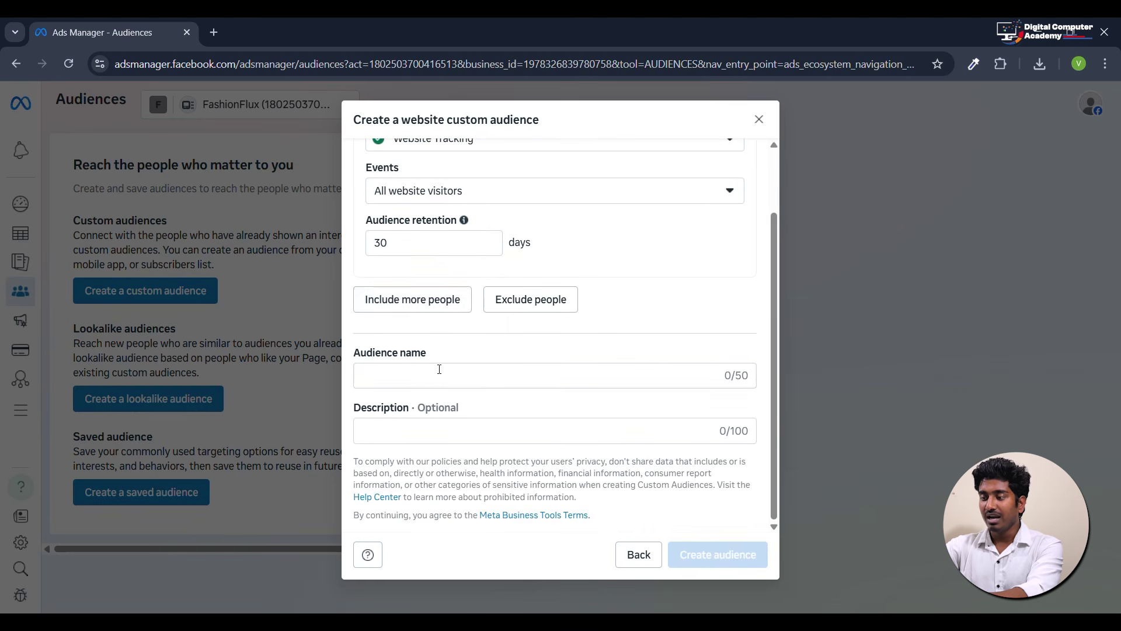
{"action": "left_click", "coordinate": [440, 317]}
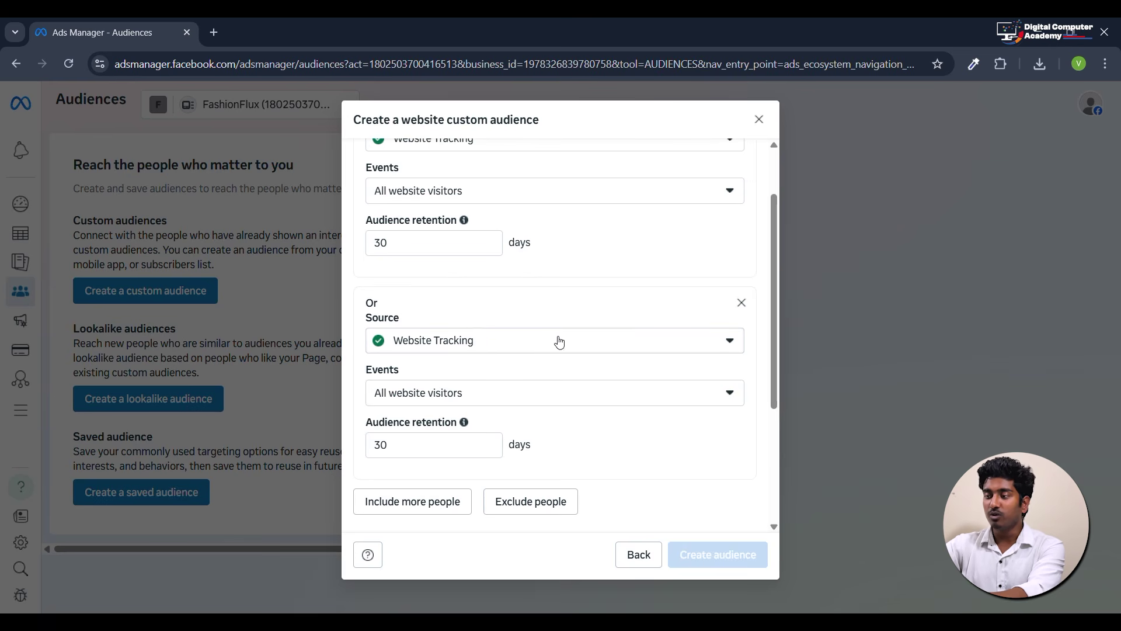
{"action": "left_click", "coordinate": [741, 303]}
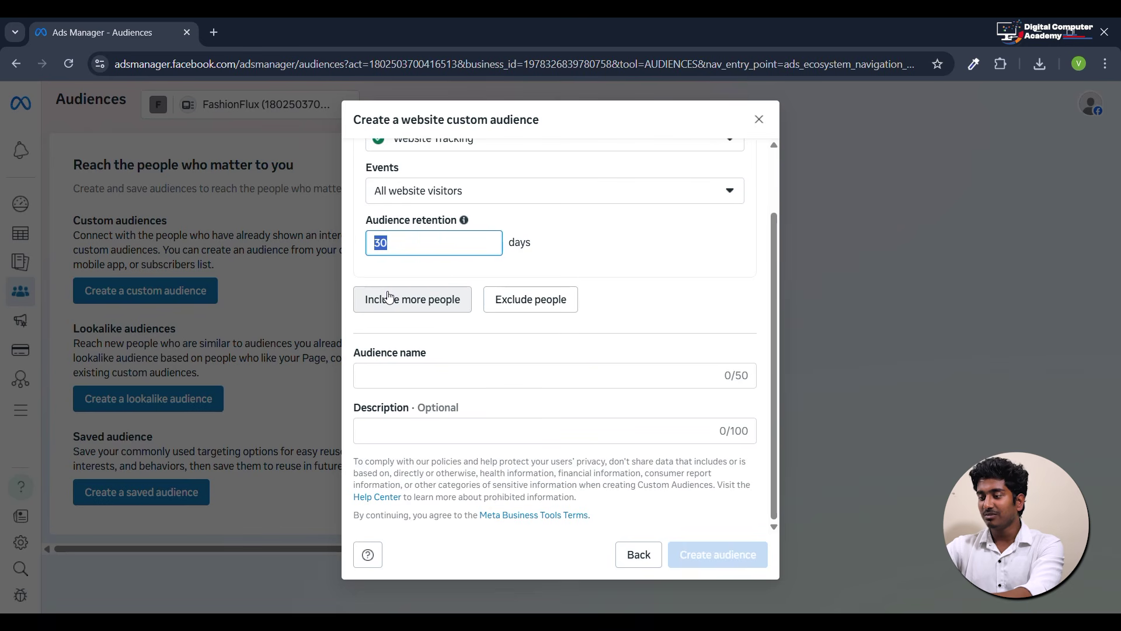
Name the custom audience Website, create it, and finish without choosing a follow-up action.
{"action": "left_click", "coordinate": [463, 376]}
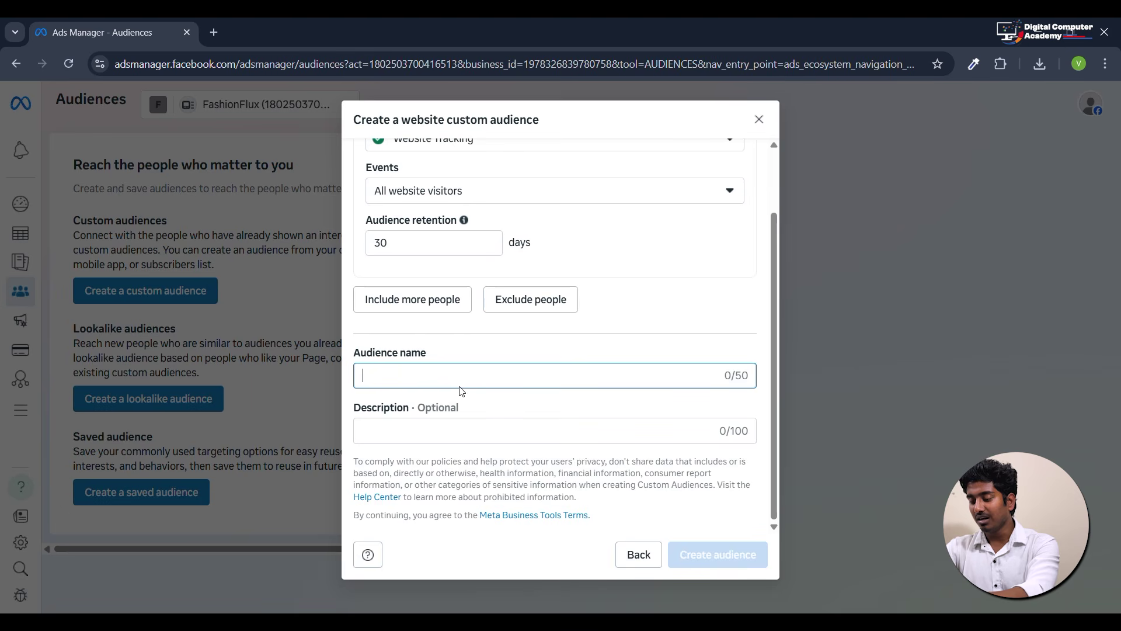
{"action": "type", "text": "wEBS"}
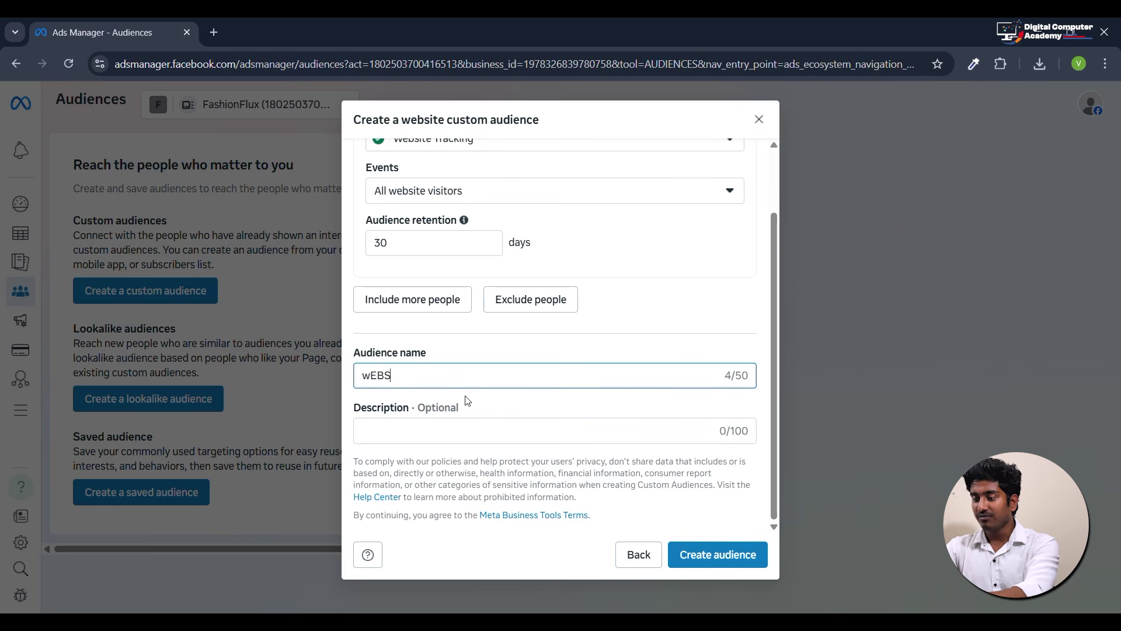
{"action": "key", "text": "BackSpace"}
{"action": "key", "text": "BackSpace"}
{"action": "key", "text": "BackSpace"}
{"action": "key", "text": "BackSpace"}
{"action": "key", "text": "Caps_Lock"}
{"action": "type", "text": "Website"}
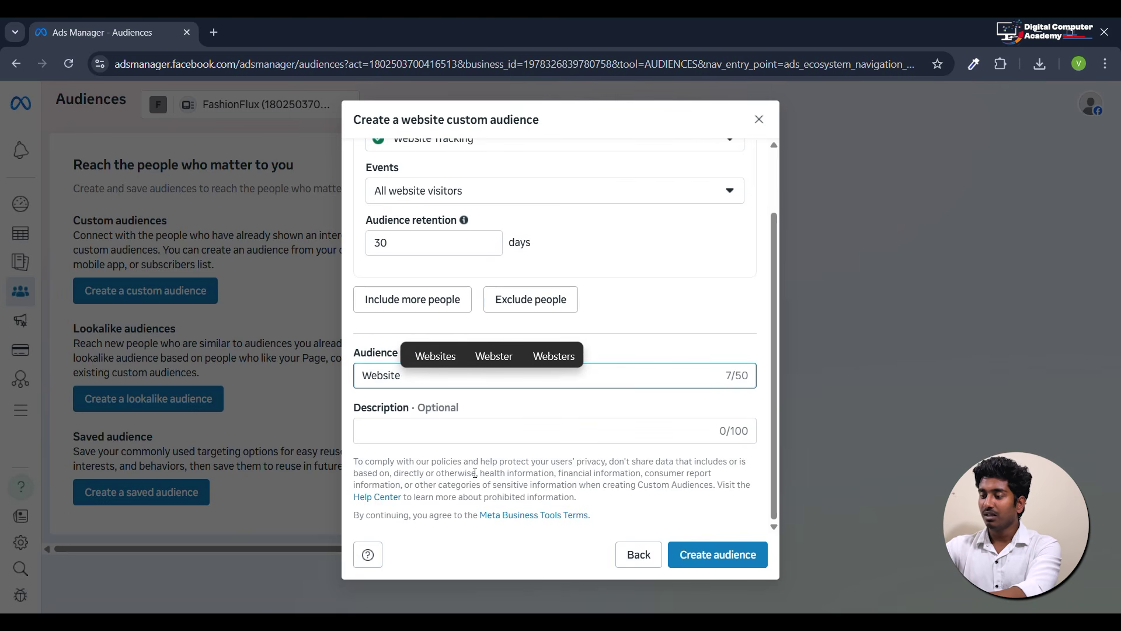
{"action": "left_click", "coordinate": [516, 416]}
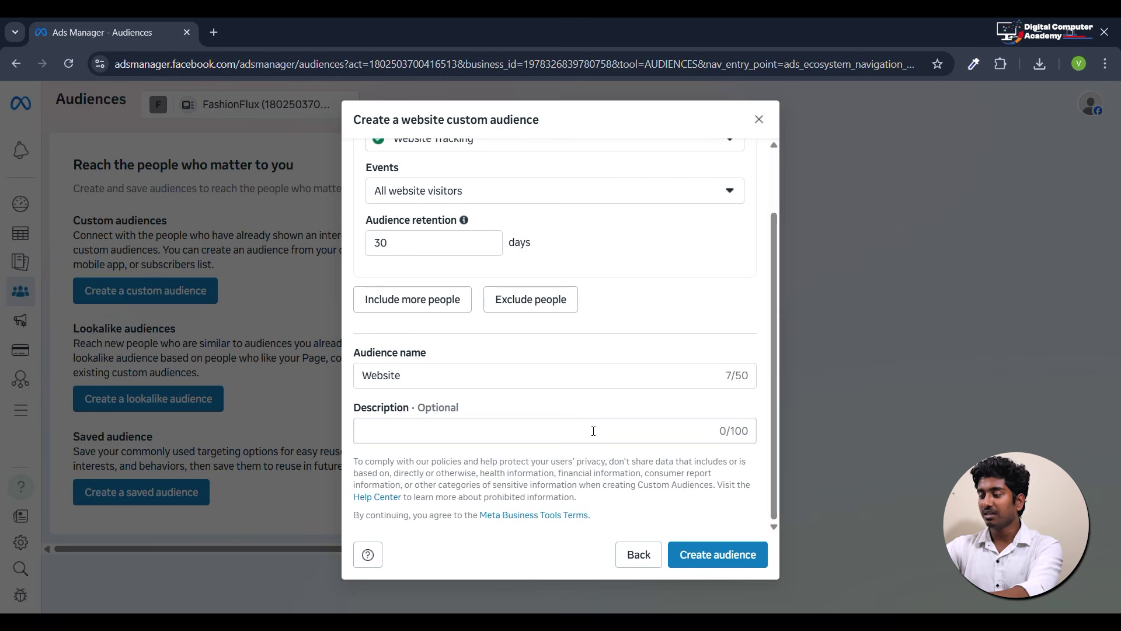
{"action": "left_click", "coordinate": [719, 560]}
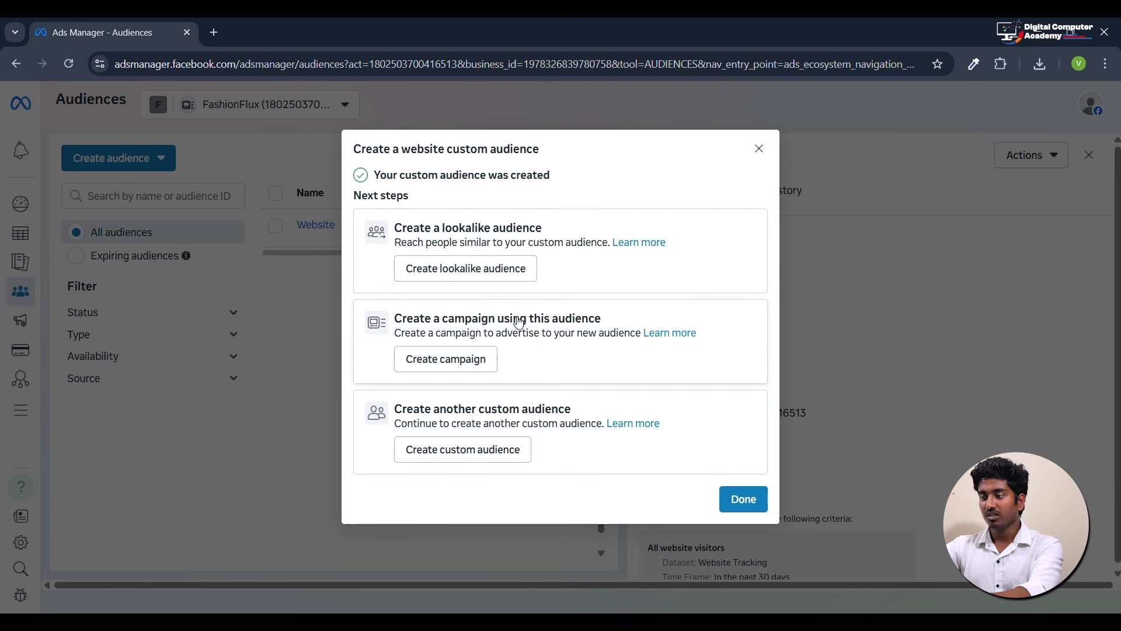
{"action": "left_click", "coordinate": [744, 501]}
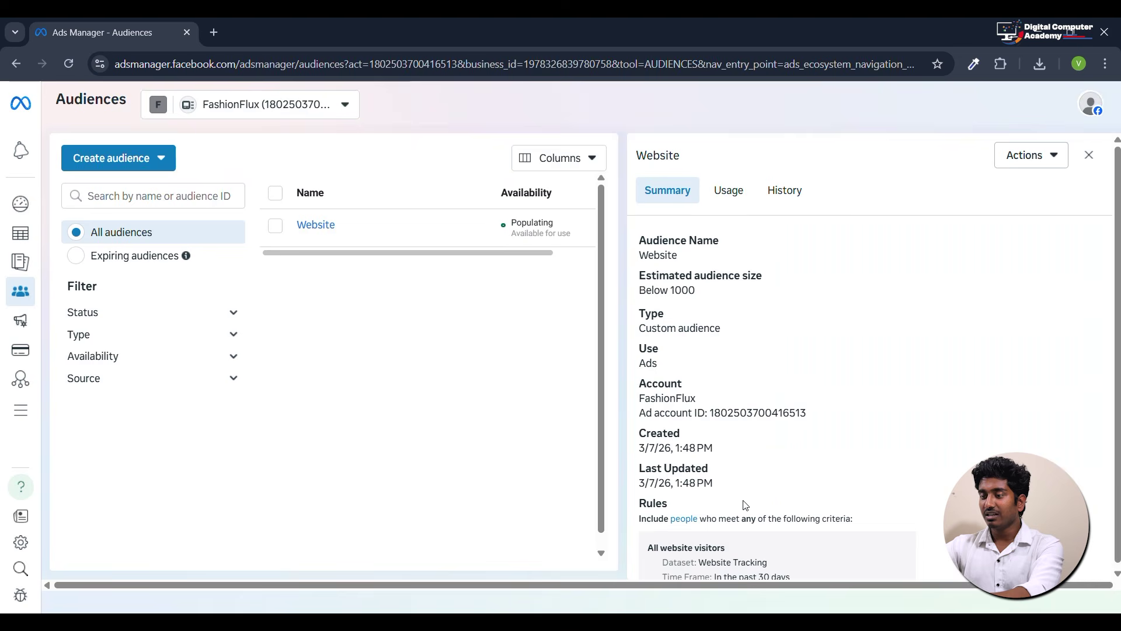
Examine the rules and summary details of the Website audience.
{"action": "mouse_move", "coordinate": [317, 228]}
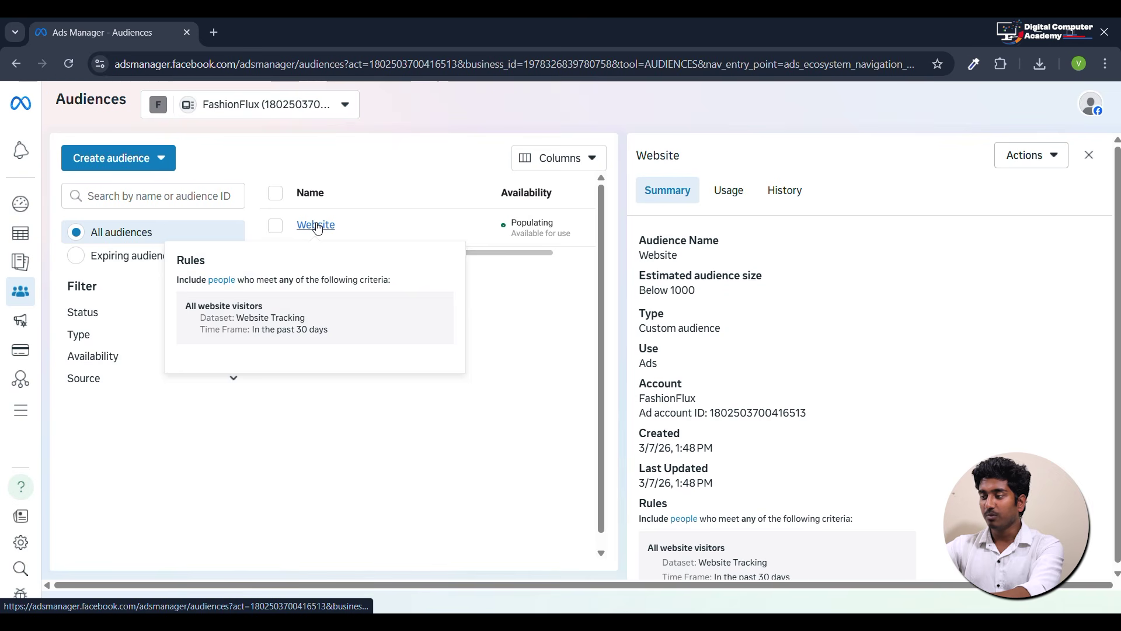
{"action": "scroll", "coordinate": [741, 327], "scroll_direction": "down", "scroll_amount": 1}
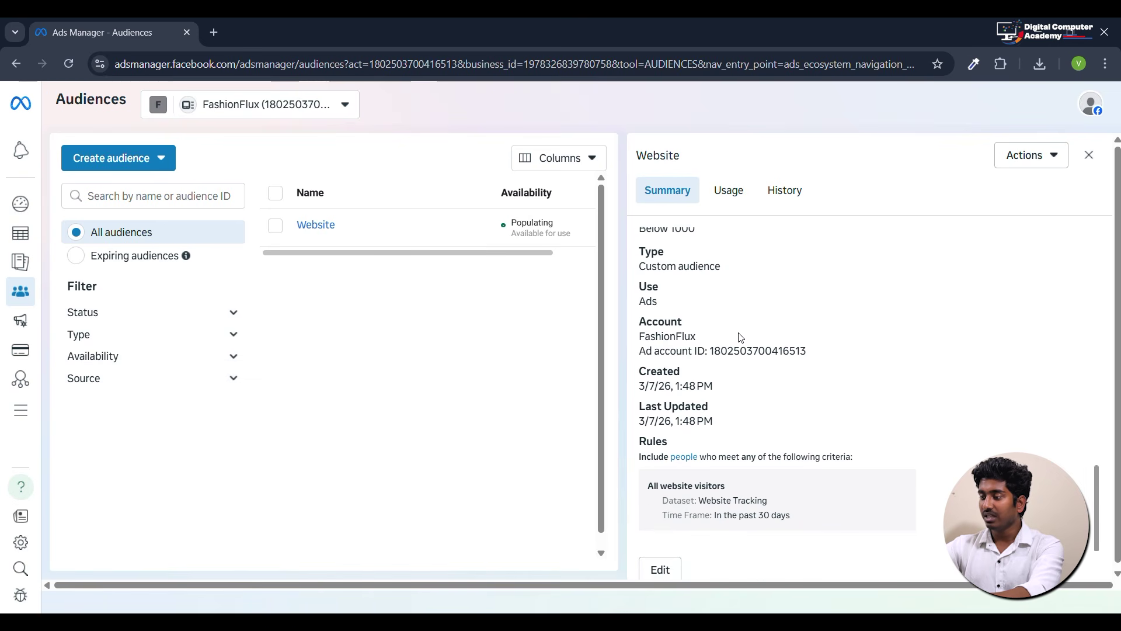
{"action": "scroll", "coordinate": [655, 409], "scroll_direction": "up", "scroll_amount": 1}
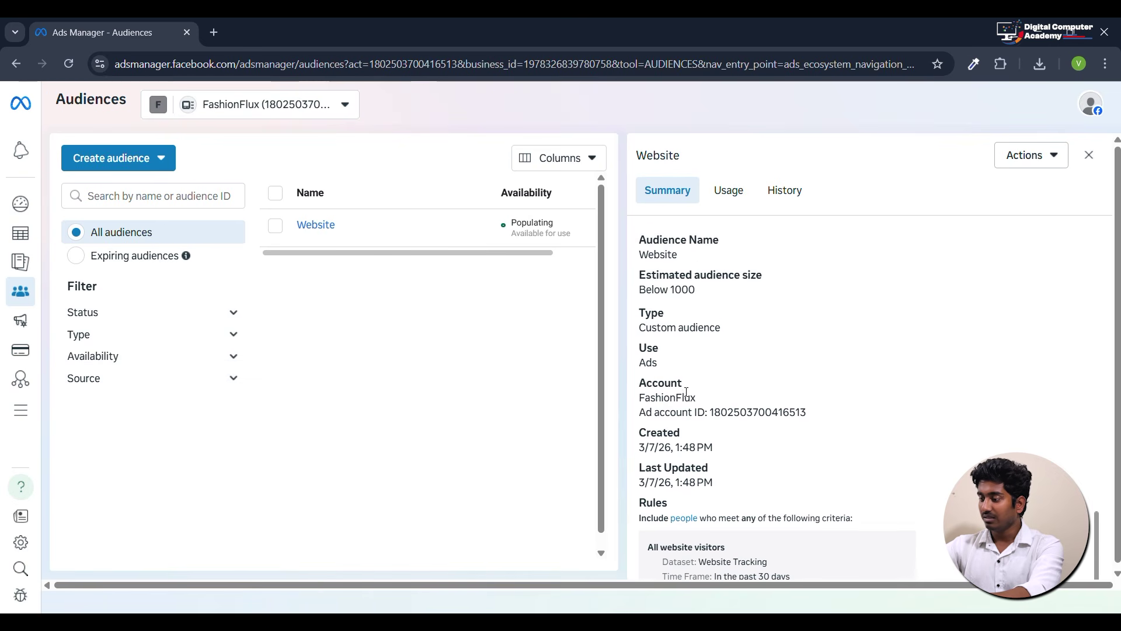
{"action": "scroll", "coordinate": [690, 388], "scroll_direction": "down", "scroll_amount": 1}
{"action": "scroll", "coordinate": [690, 388], "scroll_direction": "down", "scroll_amount": 1}
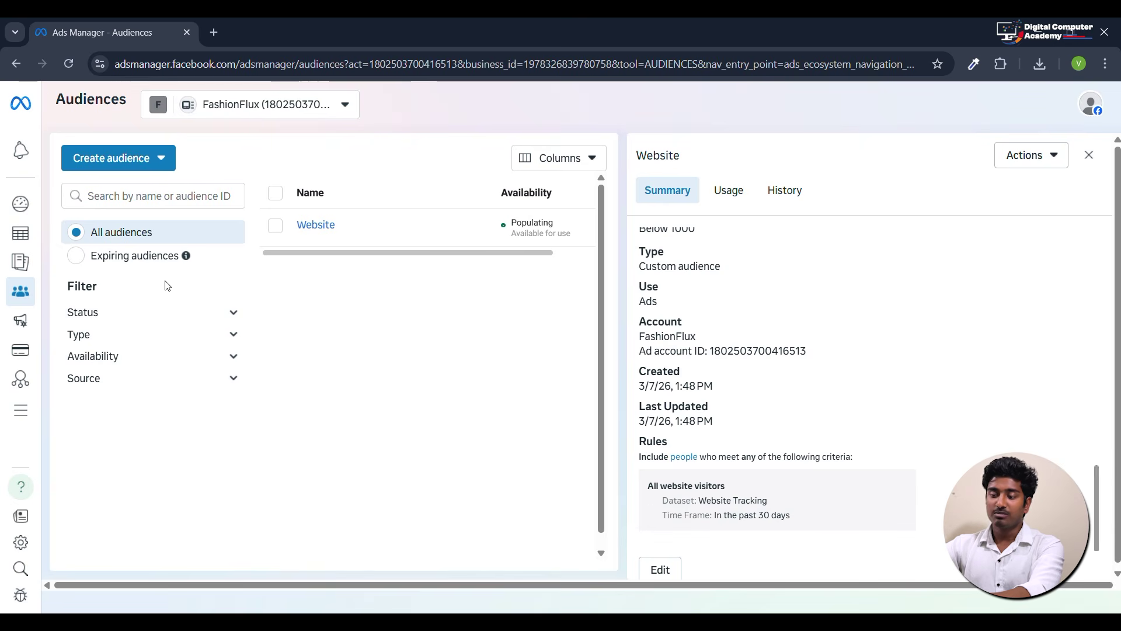
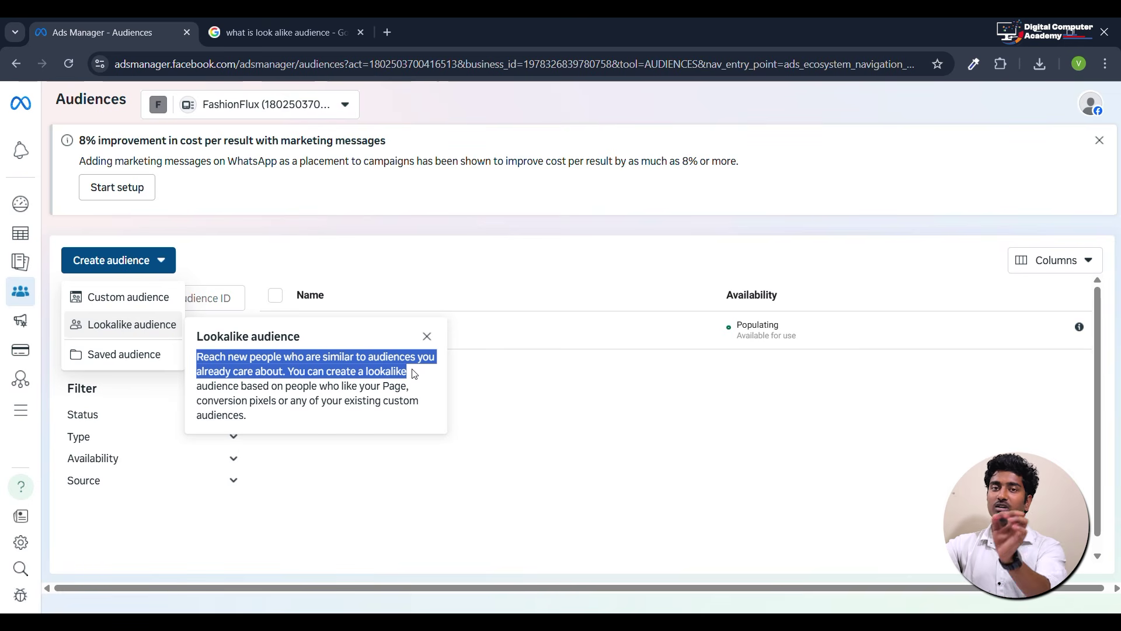
Start a lookalike audience with the value-based source Website Tracking.
{"action": "left_click", "coordinate": [388, 270]}
{"action": "mouse_move", "coordinate": [333, 315]}
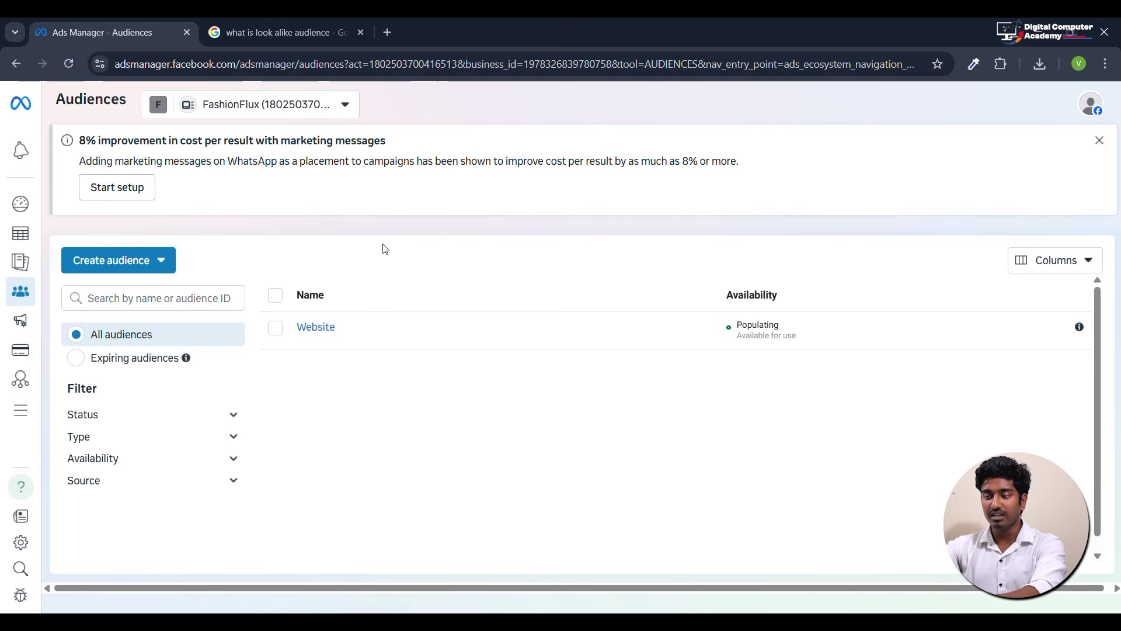
{"action": "left_click", "coordinate": [139, 263]}
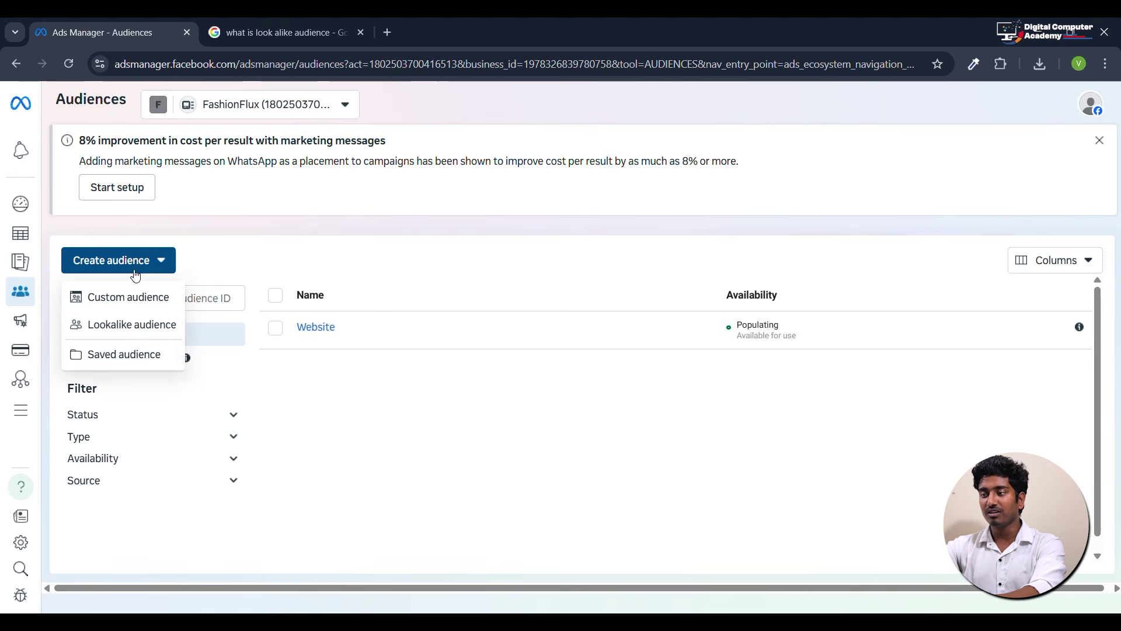
{"action": "left_click", "coordinate": [136, 324]}
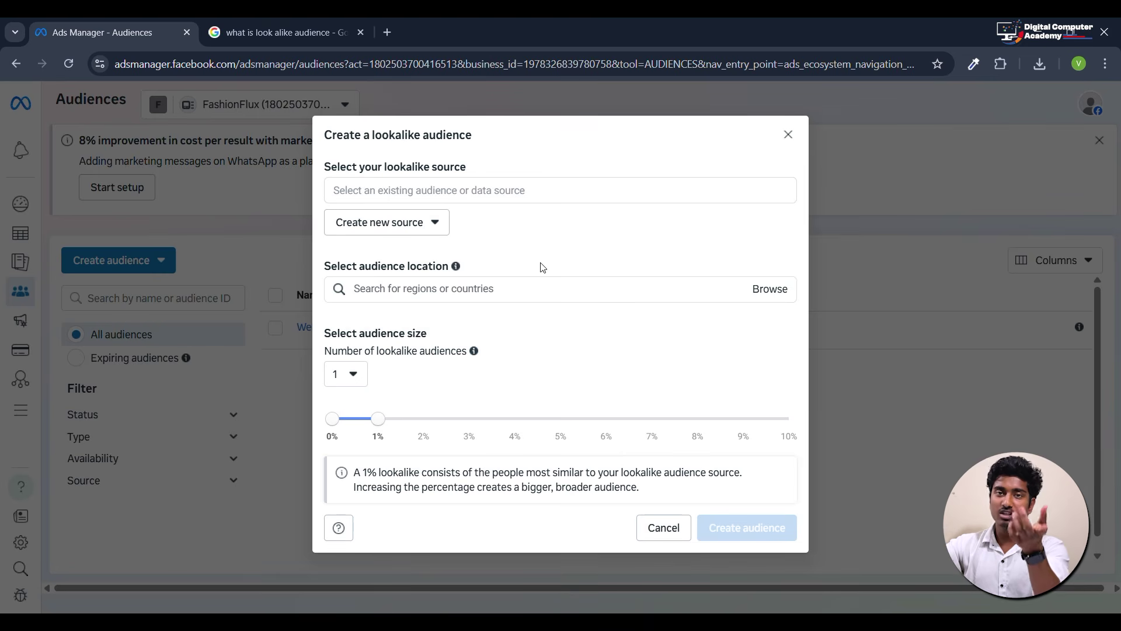
{"action": "left_click", "coordinate": [446, 195]}
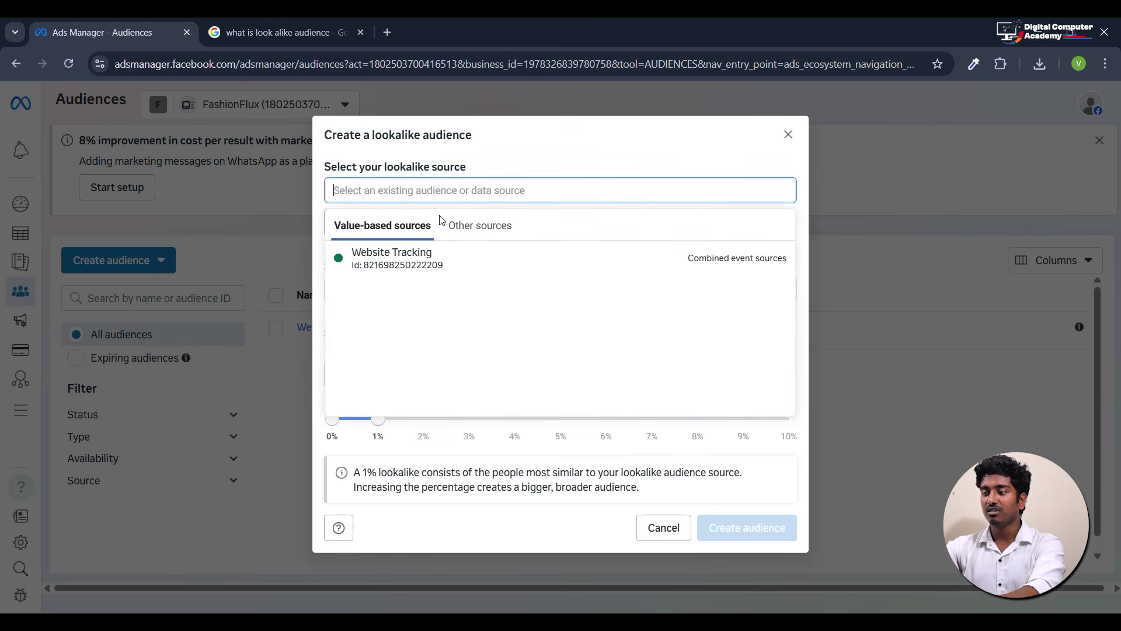
{"action": "mouse_move", "coordinate": [447, 260]}
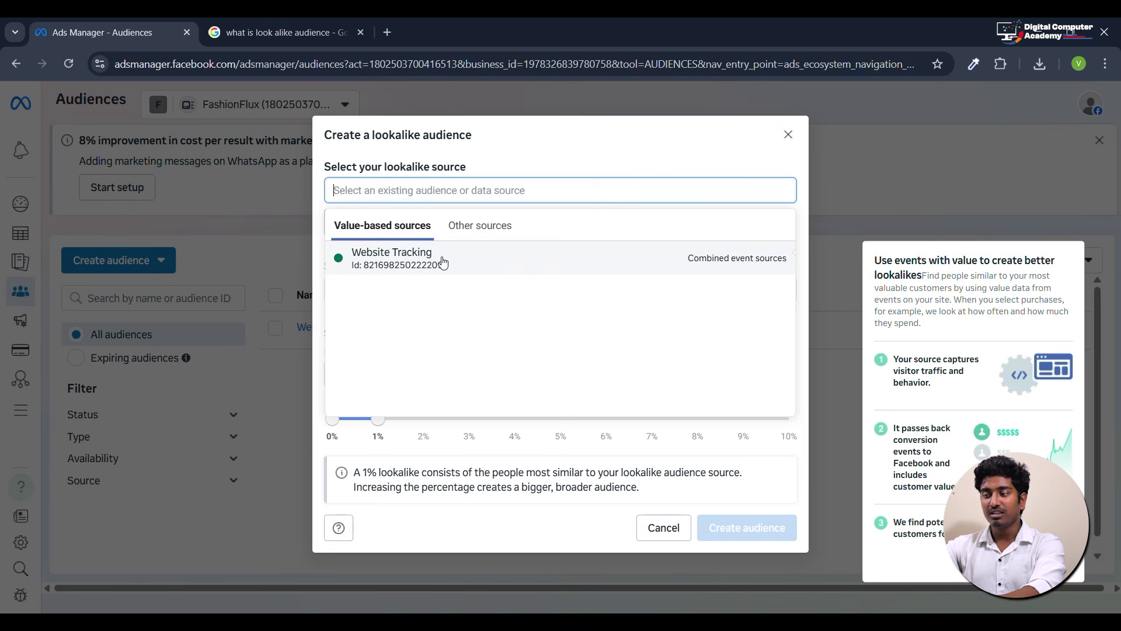
{"action": "left_click", "coordinate": [444, 263]}
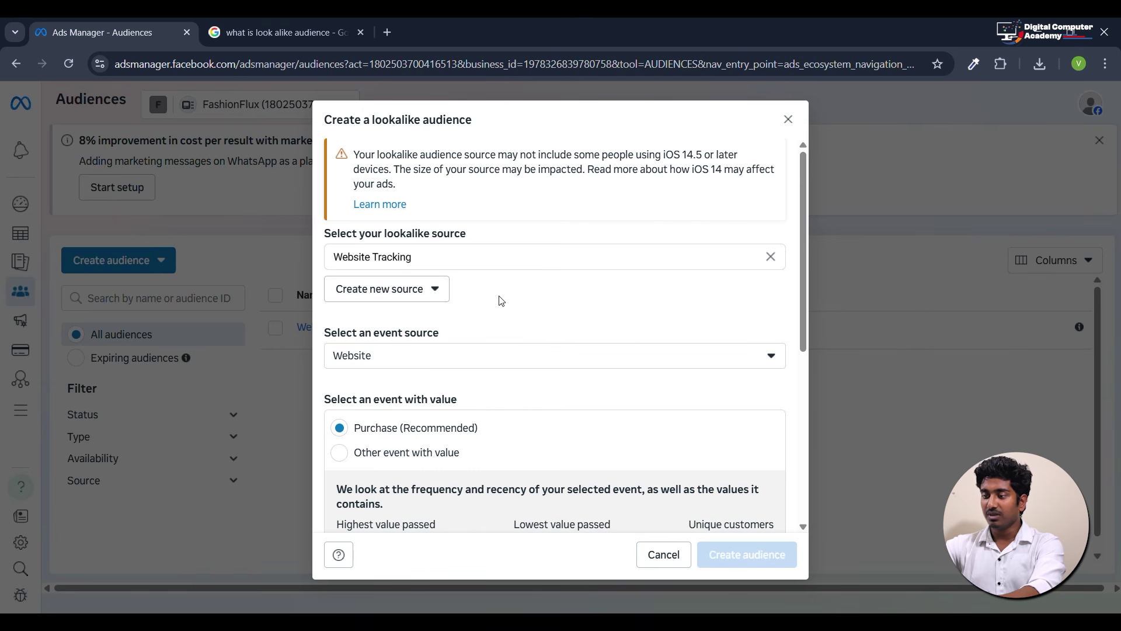
Keep Website as the lookalike's event source and choose Other event with value.
{"action": "scroll", "coordinate": [501, 301], "scroll_direction": "down", "scroll_amount": 2}
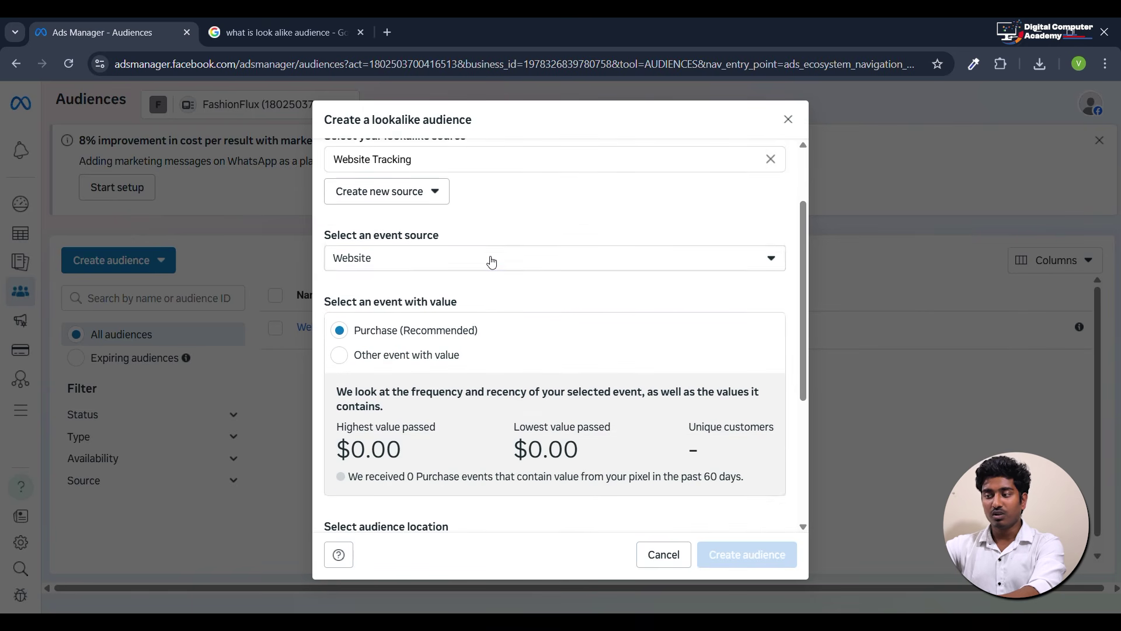
{"action": "left_click", "coordinate": [490, 258]}
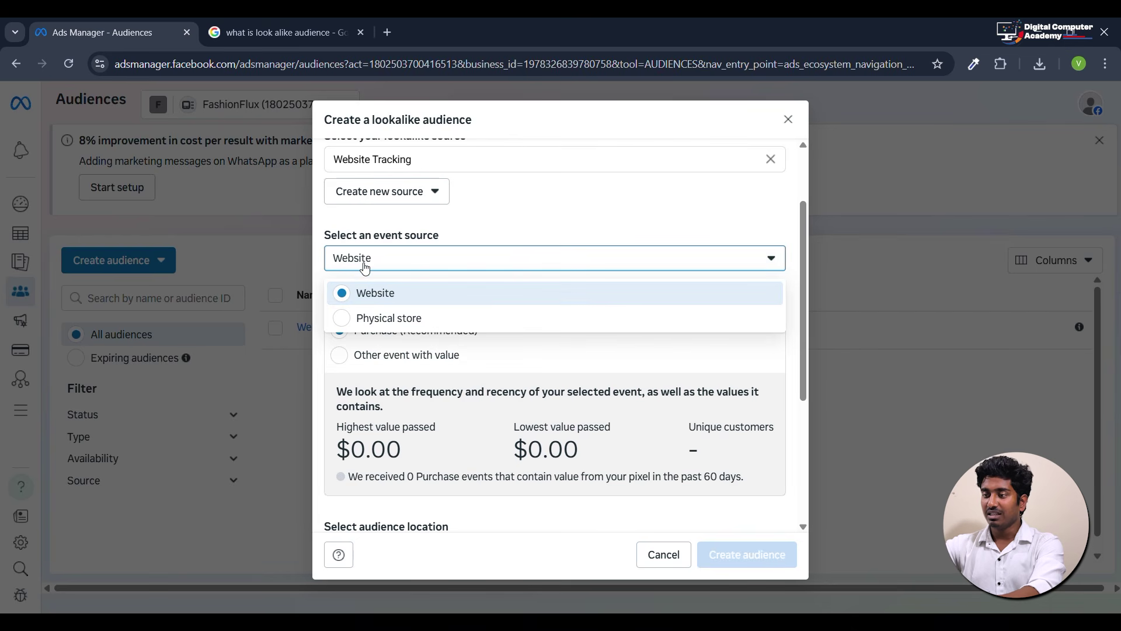
{"action": "left_click", "coordinate": [465, 250]}
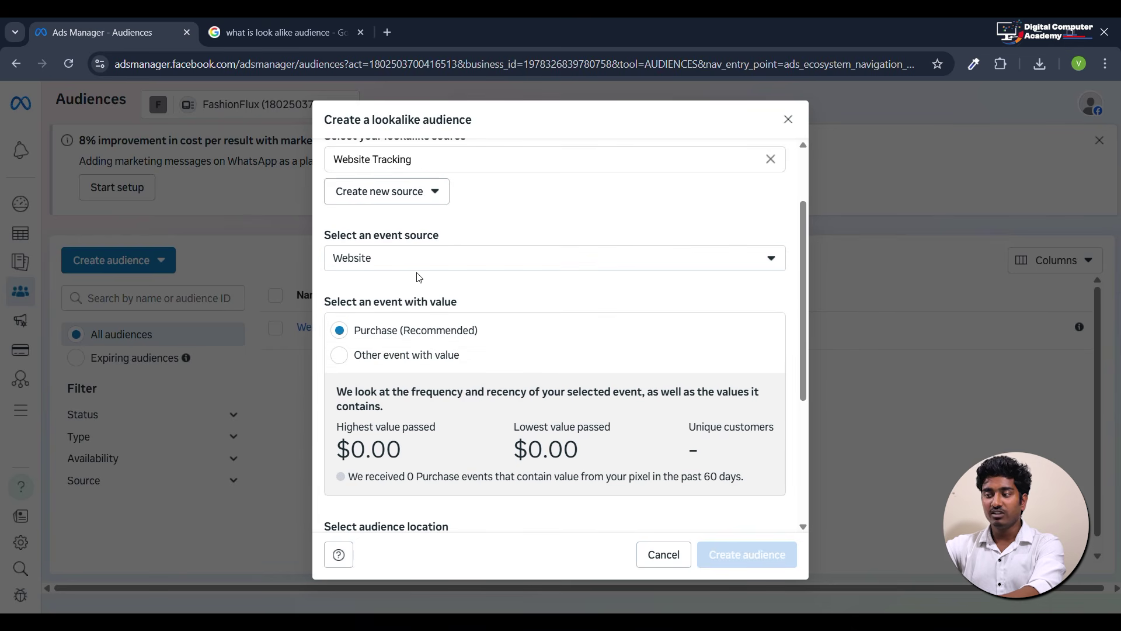
{"action": "scroll", "coordinate": [465, 292], "scroll_direction": "down", "scroll_amount": 2}
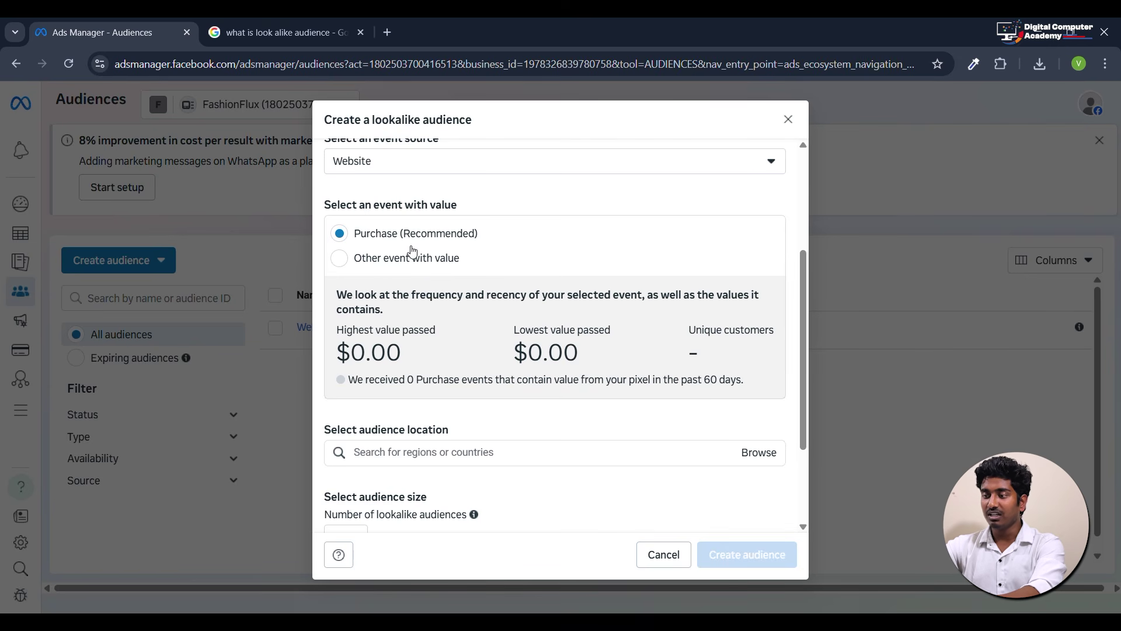
{"action": "scroll", "coordinate": [468, 321], "scroll_direction": "down", "scroll_amount": 2}
{"action": "scroll", "coordinate": [407, 226], "scroll_direction": "up", "scroll_amount": 1}
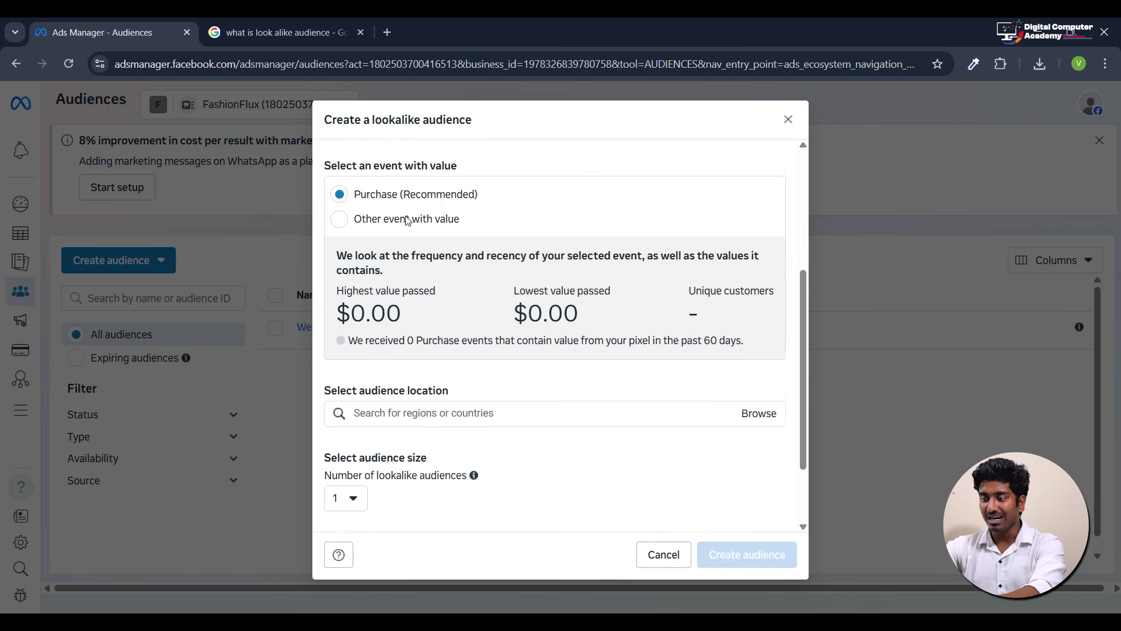
{"action": "left_click", "coordinate": [402, 220]}
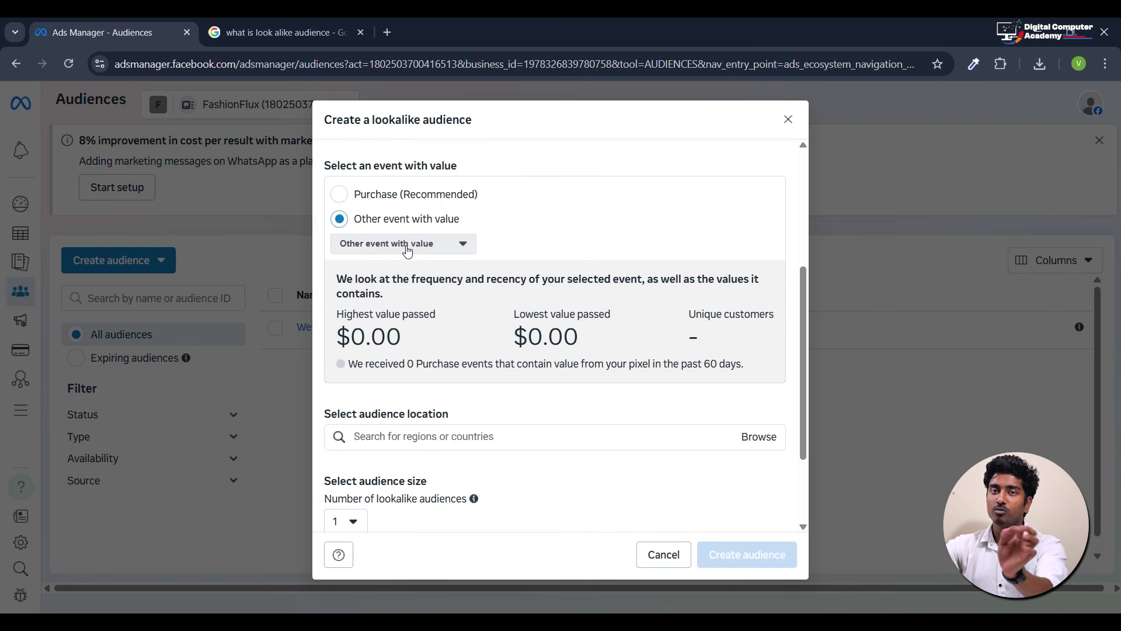
Choose Purchase as the lookalike's event with value and set its audience location to India.
{"action": "left_click", "coordinate": [401, 244]}
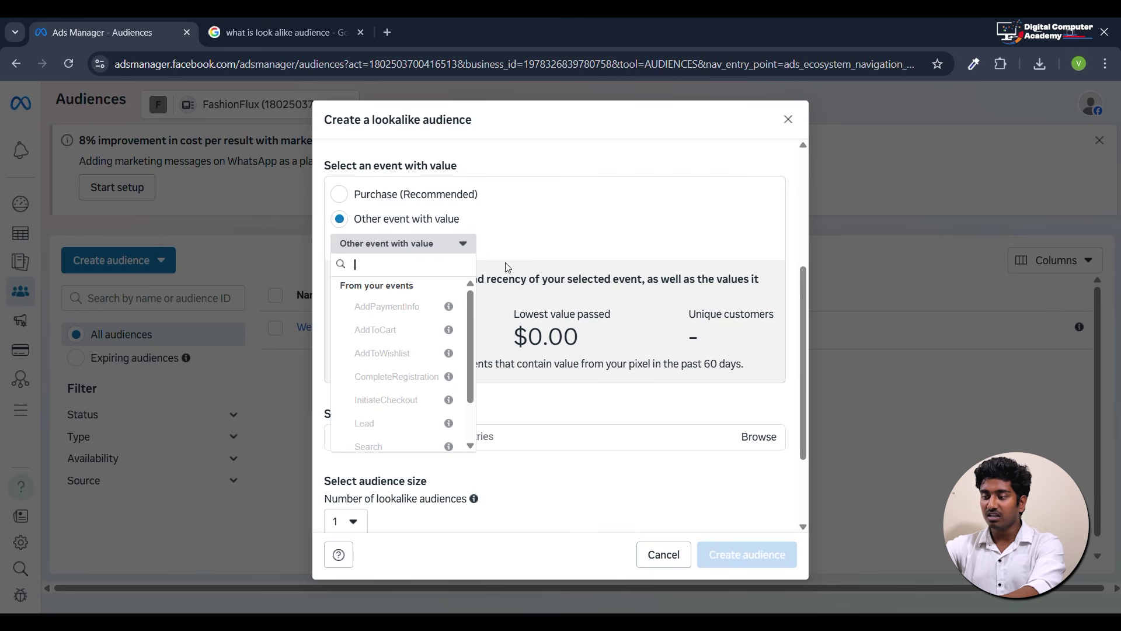
{"action": "left_click", "coordinate": [338, 194]}
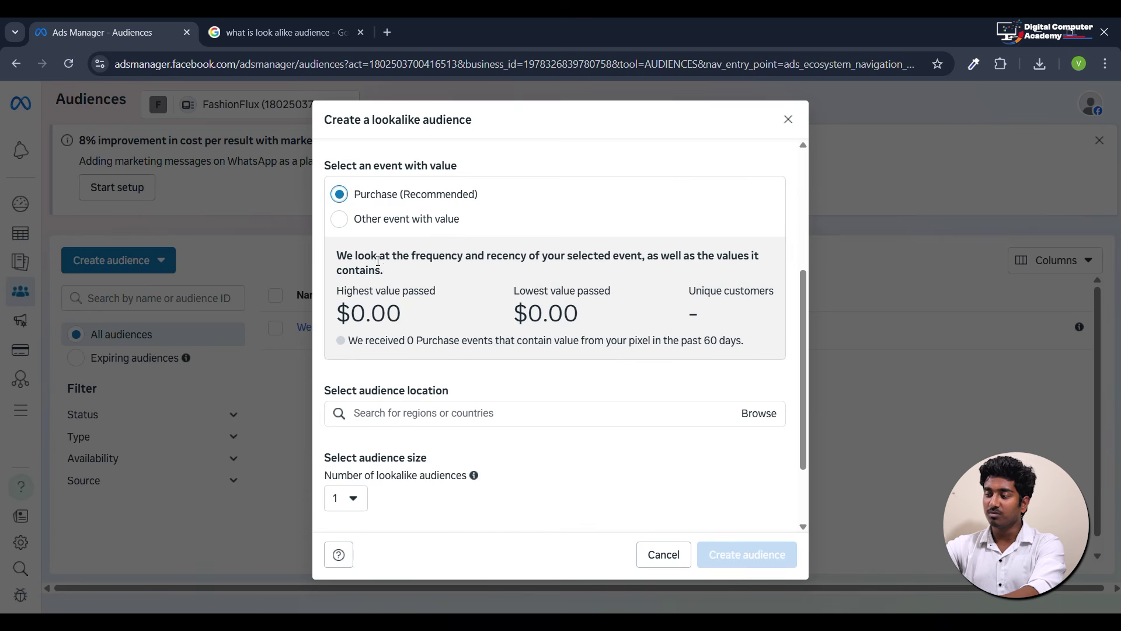
{"action": "left_click", "coordinate": [424, 413]}
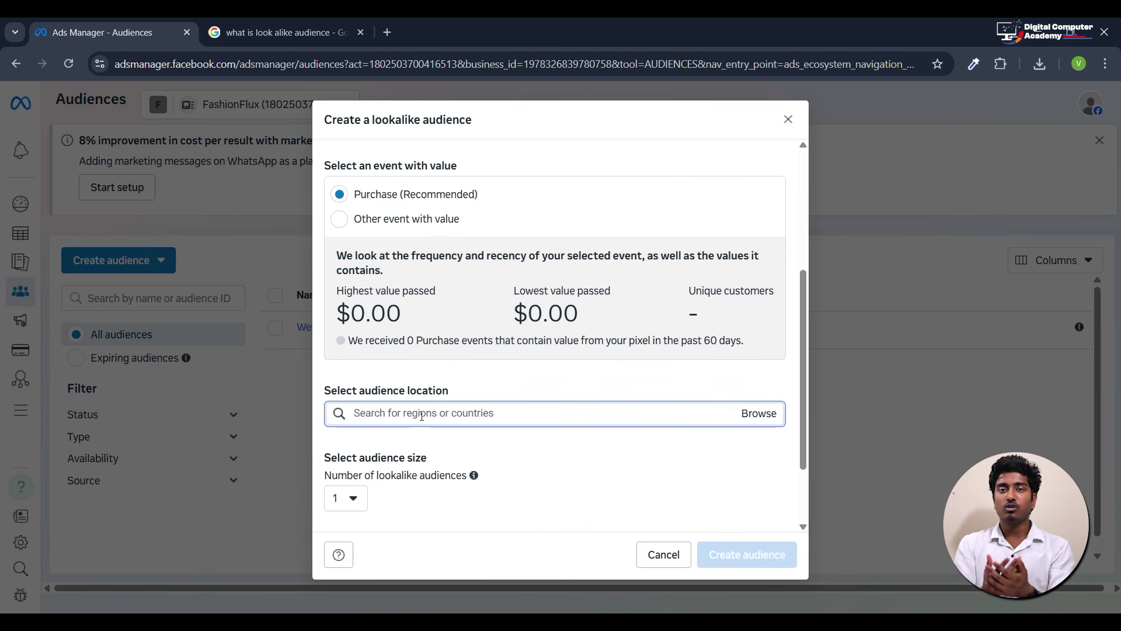
{"action": "left_click", "coordinate": [758, 415]}
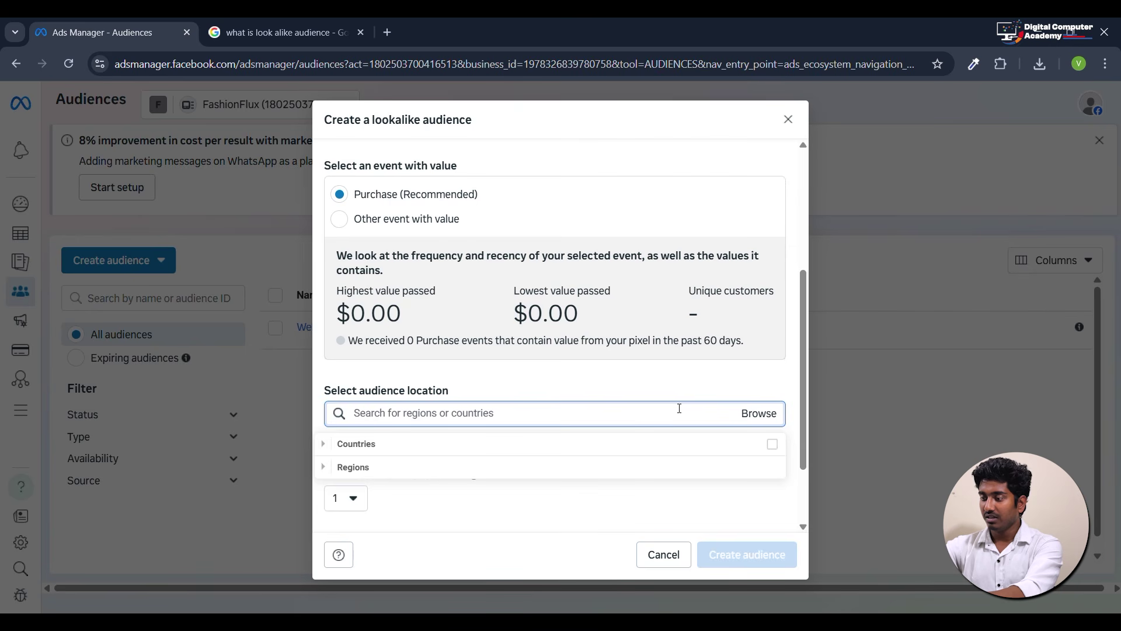
{"action": "type", "text": "india"}
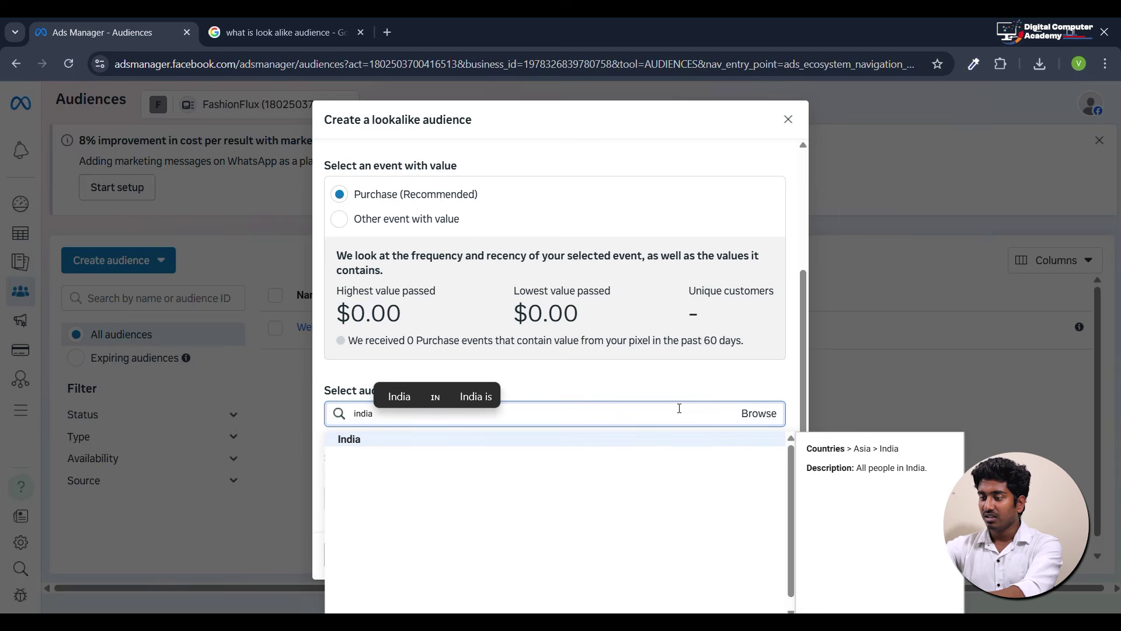
{"action": "left_click", "coordinate": [632, 439]}
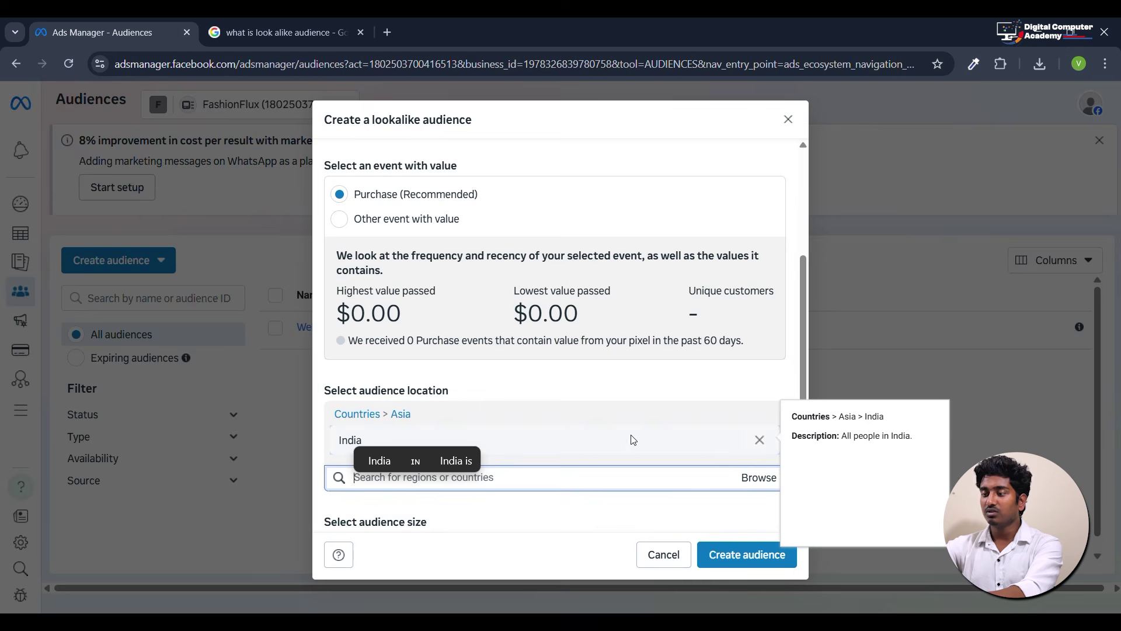
Try to create a single 1% lookalike audience for India from Website Tracking, and cancel it.
{"action": "scroll", "coordinate": [572, 497], "scroll_direction": "down", "scroll_amount": 3}
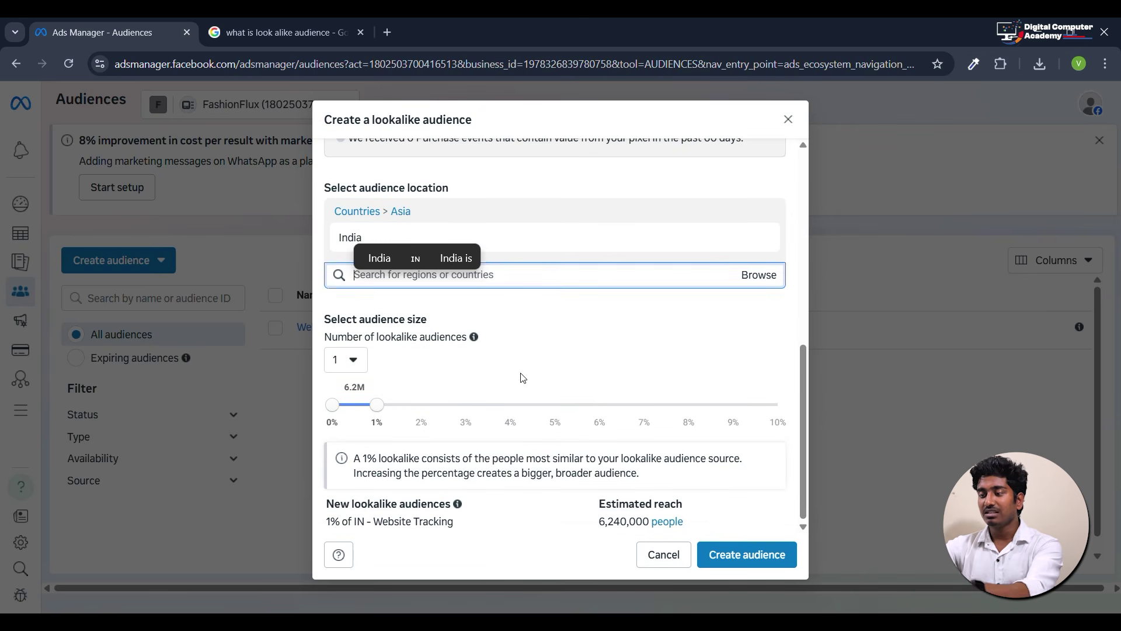
{"action": "left_click", "coordinate": [487, 374]}
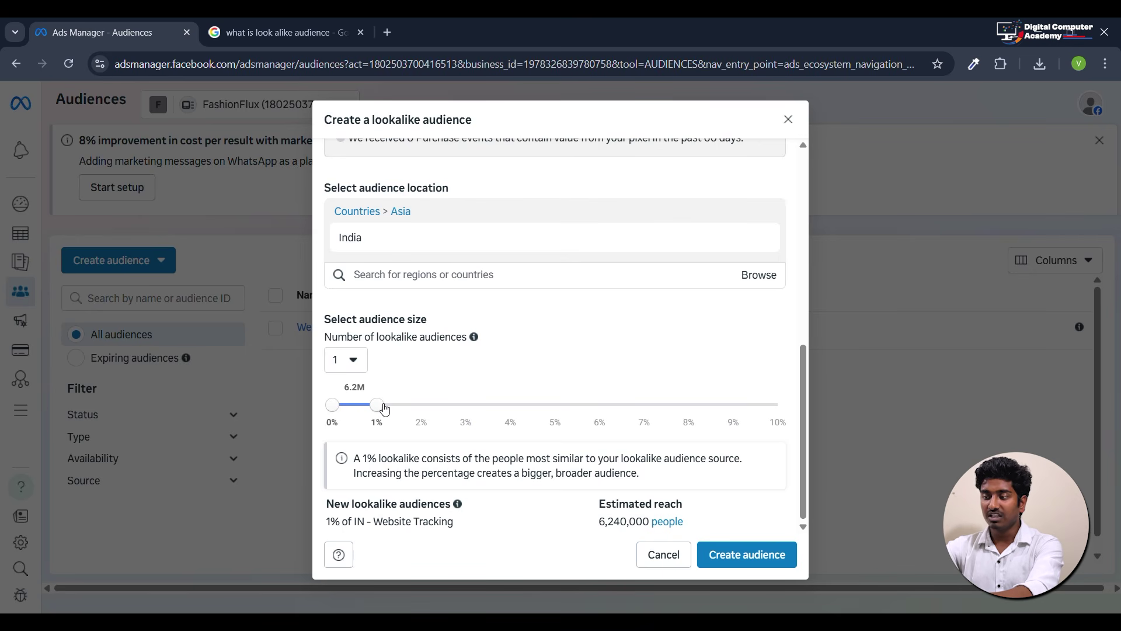
{"action": "mouse_move", "coordinate": [380, 409]}
{"action": "left_mouse_down"}
{"action": "mouse_move", "coordinate": [677, 413]}
{"action": "mouse_move", "coordinate": [388, 414]}
{"action": "left_mouse_up"}
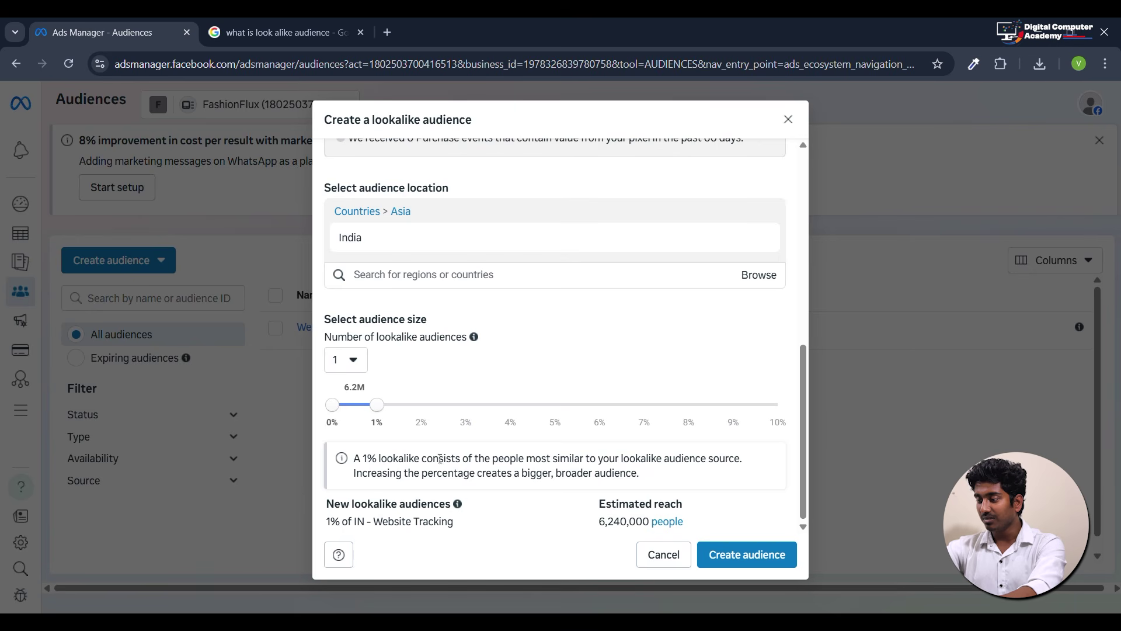
{"action": "left_click_drag", "start_coordinate": [600, 523], "coordinate": [651, 522]}
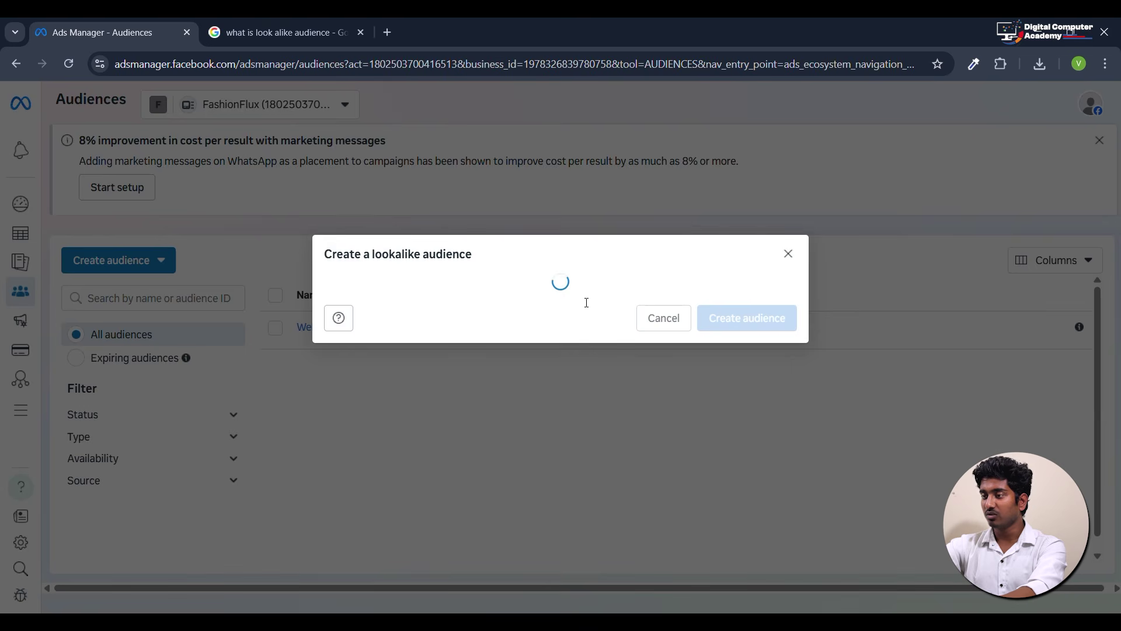
{"action": "scroll", "coordinate": [538, 374], "scroll_direction": "down", "scroll_amount": 8}
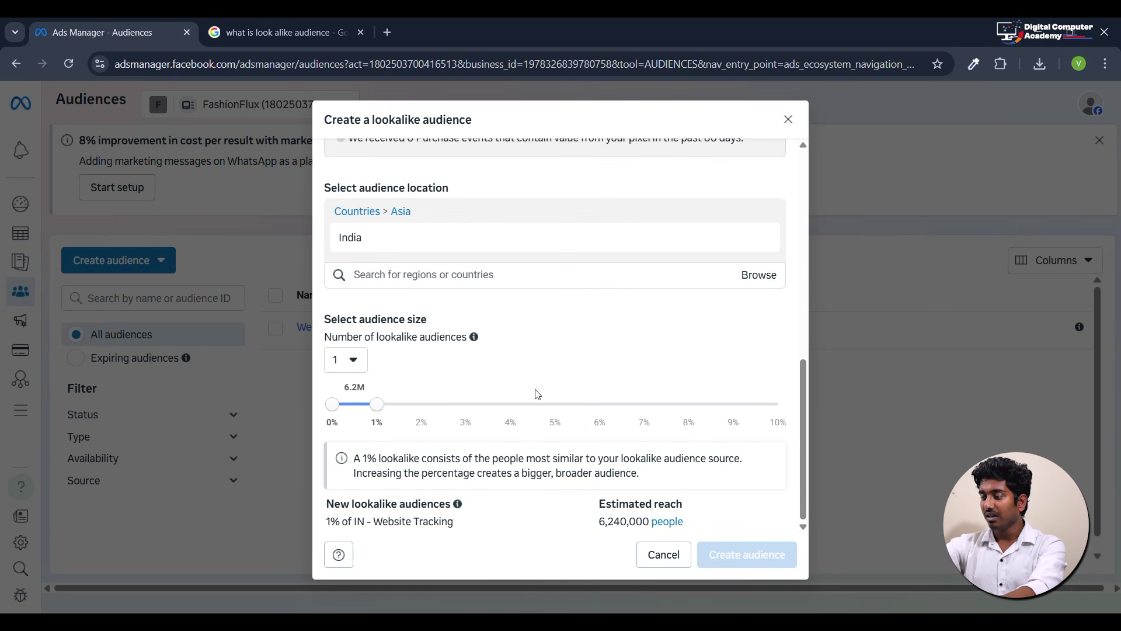
{"action": "scroll", "coordinate": [571, 389], "scroll_direction": "up", "scroll_amount": 8}
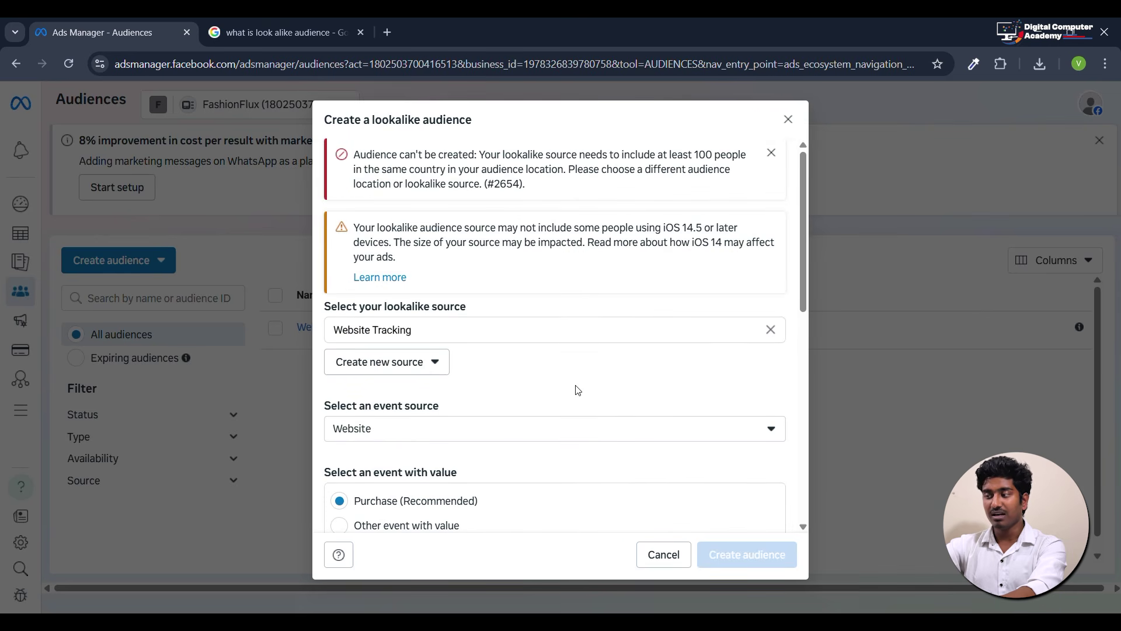
{"action": "scroll", "coordinate": [565, 379], "scroll_direction": "down", "scroll_amount": 8}
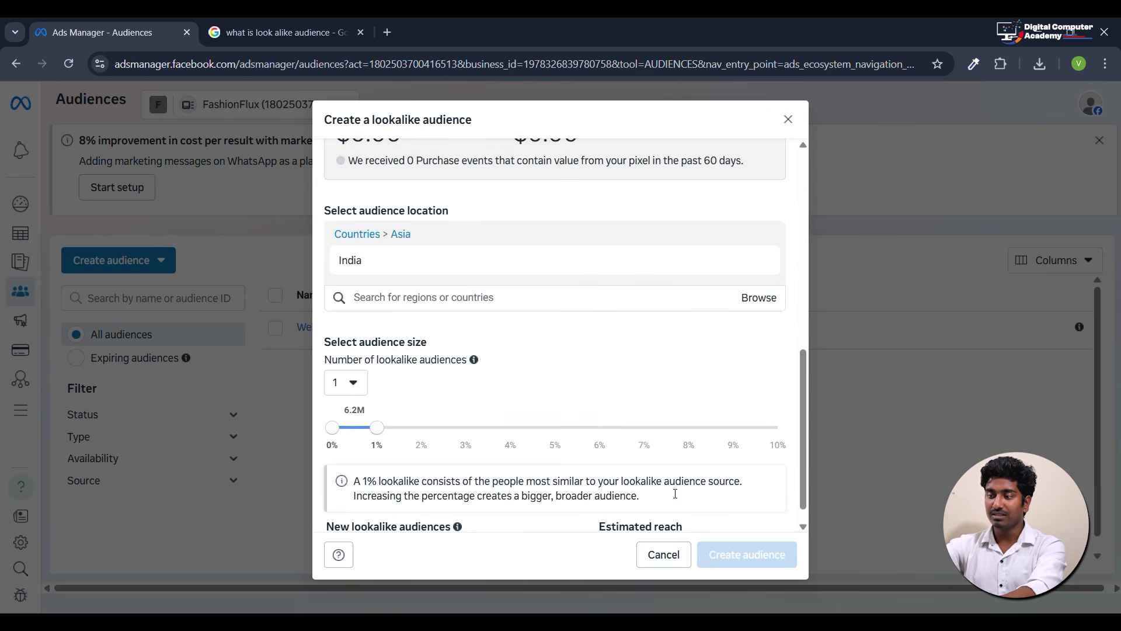
{"action": "left_click", "coordinate": [662, 554]}
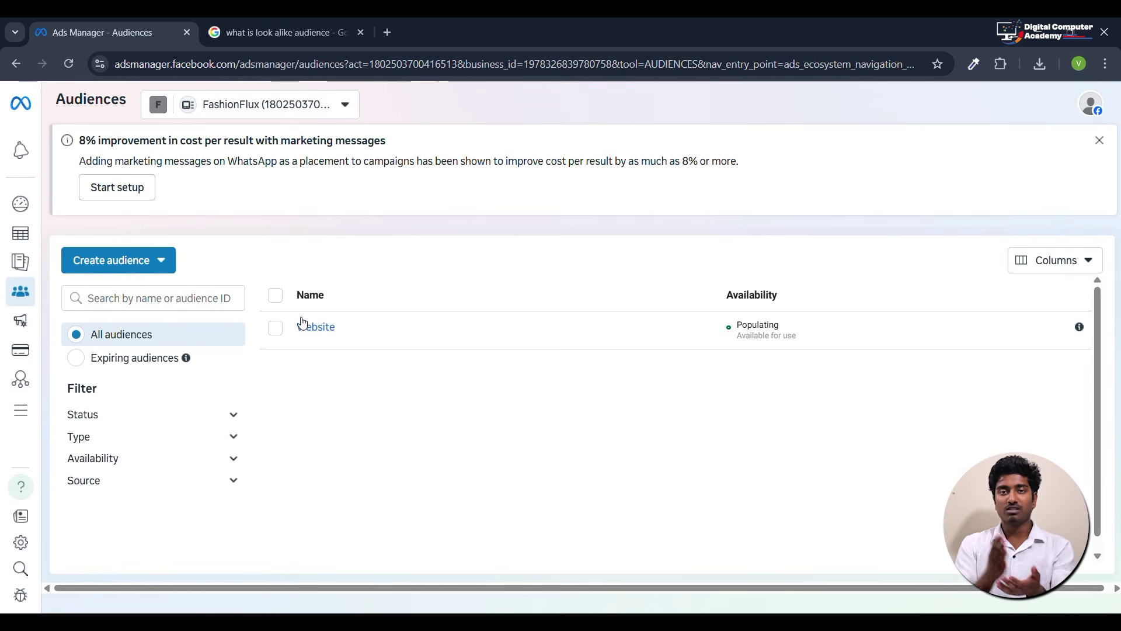
Open Sales Ad Set | Delhi from the campaigns and start editing the custom audiences it includes.
{"action": "left_click", "coordinate": [31, 215]}
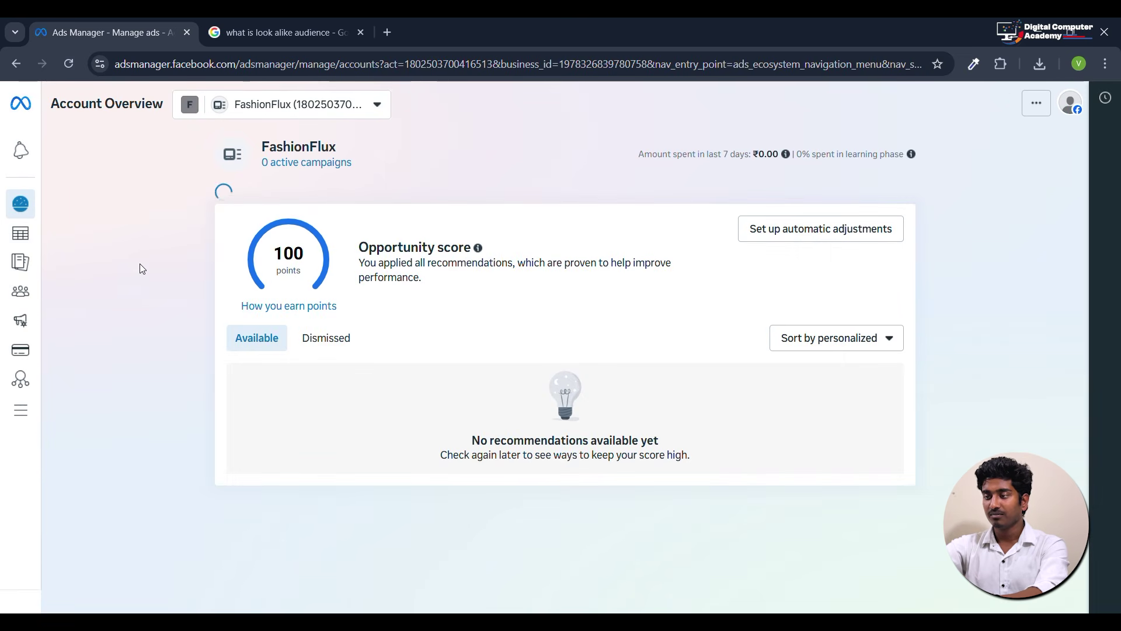
{"action": "mouse_move", "coordinate": [26, 262]}
{"action": "left_click", "coordinate": [81, 236]}
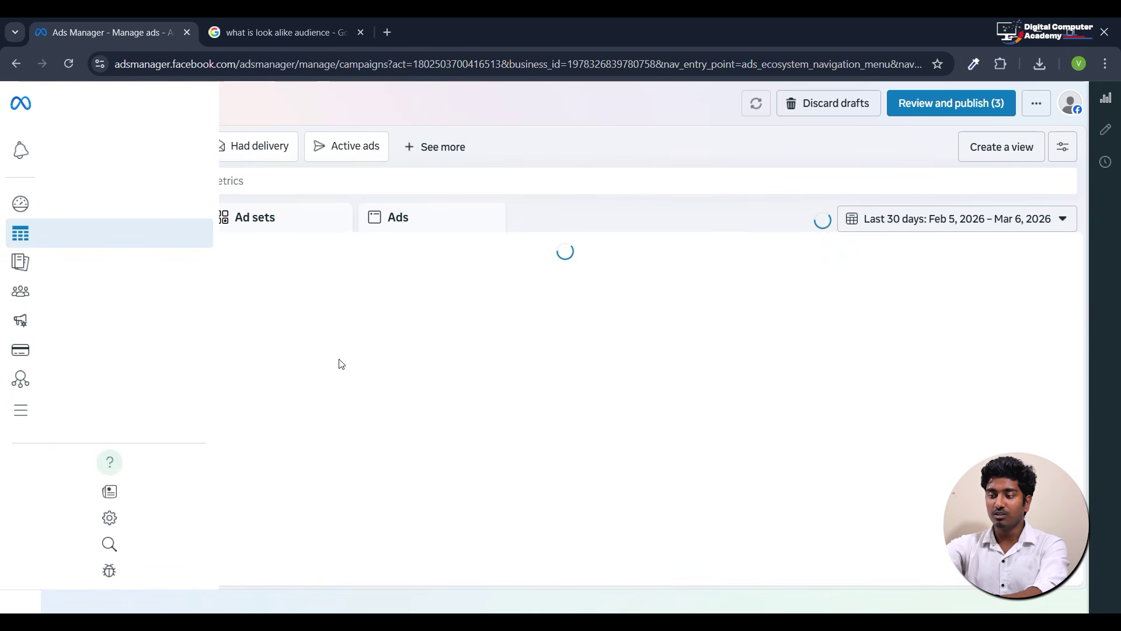
{"action": "left_click", "coordinate": [204, 328]}
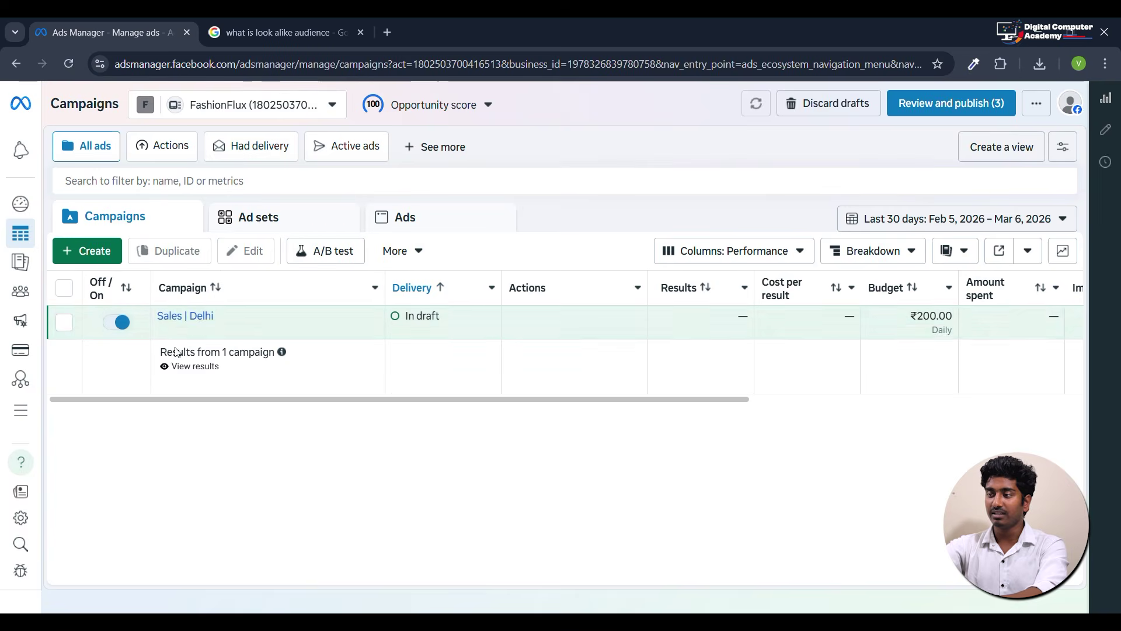
{"action": "scroll", "coordinate": [538, 295], "scroll_direction": "down", "scroll_amount": 6}
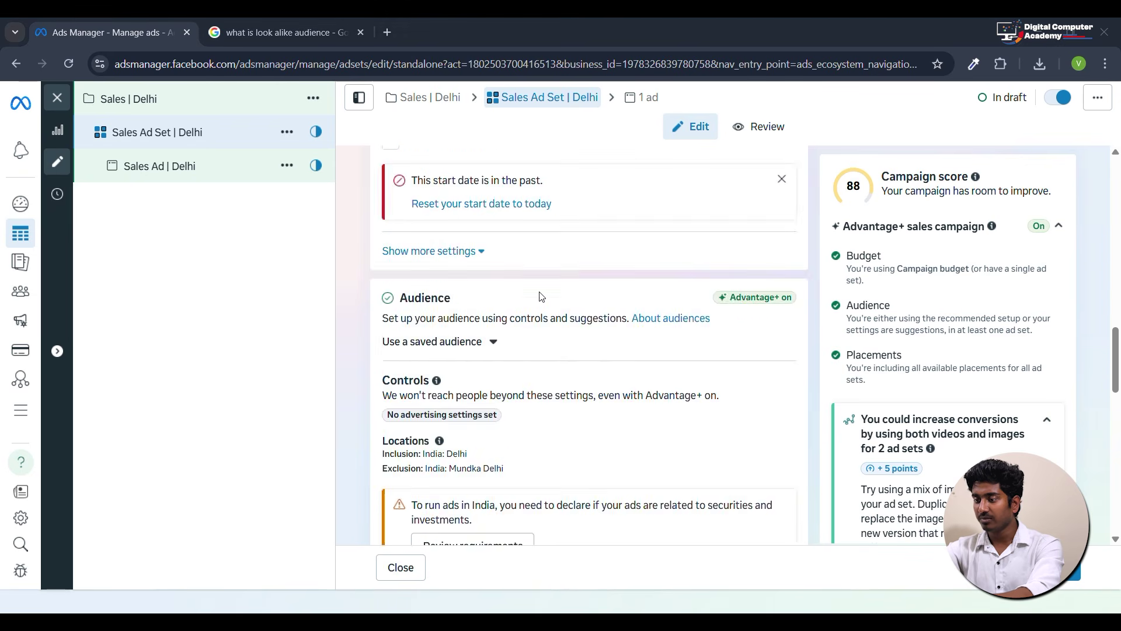
{"action": "scroll", "coordinate": [542, 293], "scroll_direction": "down", "scroll_amount": 2}
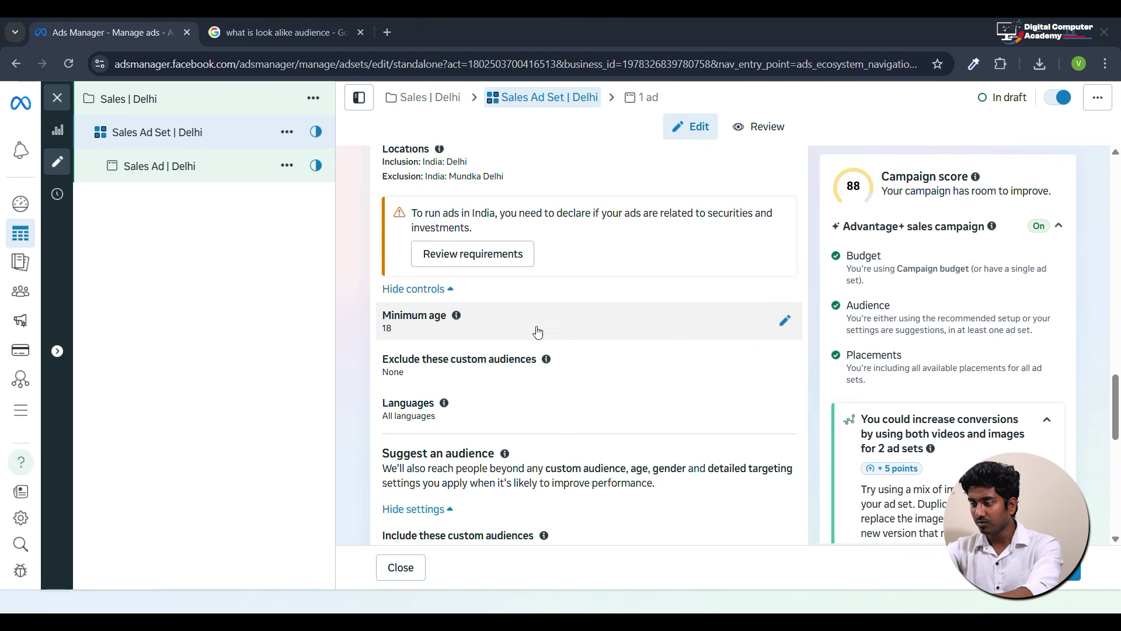
{"action": "scroll", "coordinate": [542, 336], "scroll_direction": "up", "scroll_amount": 1}
{"action": "scroll", "coordinate": [539, 332], "scroll_direction": "down", "scroll_amount": 6}
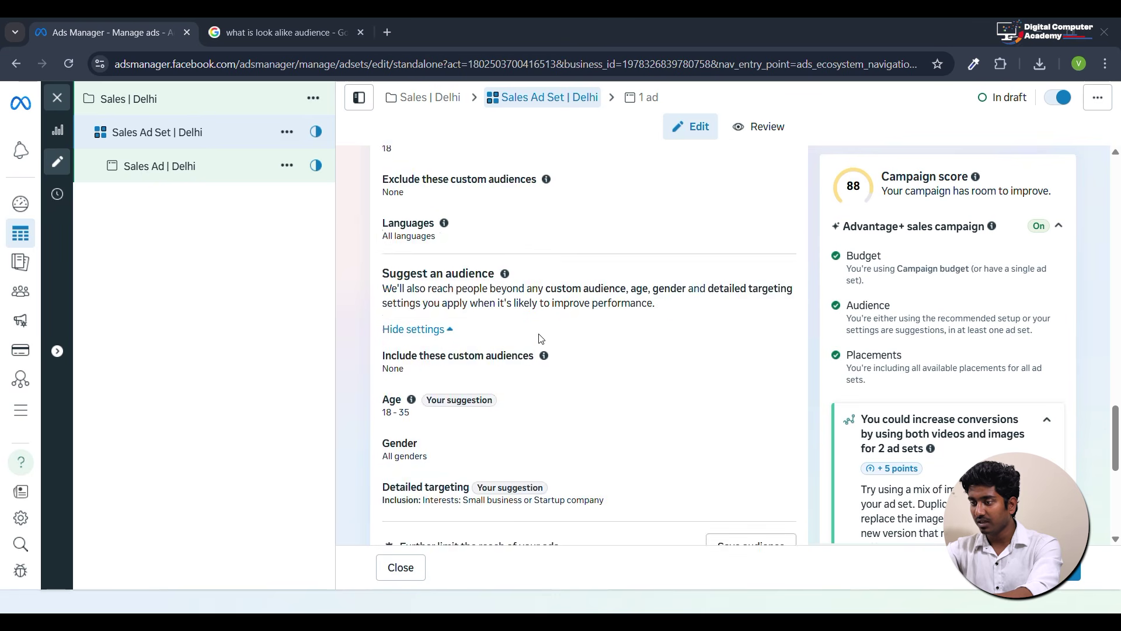
{"action": "scroll", "coordinate": [538, 331], "scroll_direction": "down", "scroll_amount": 4}
{"action": "scroll", "coordinate": [496, 350], "scroll_direction": "up", "scroll_amount": 6}
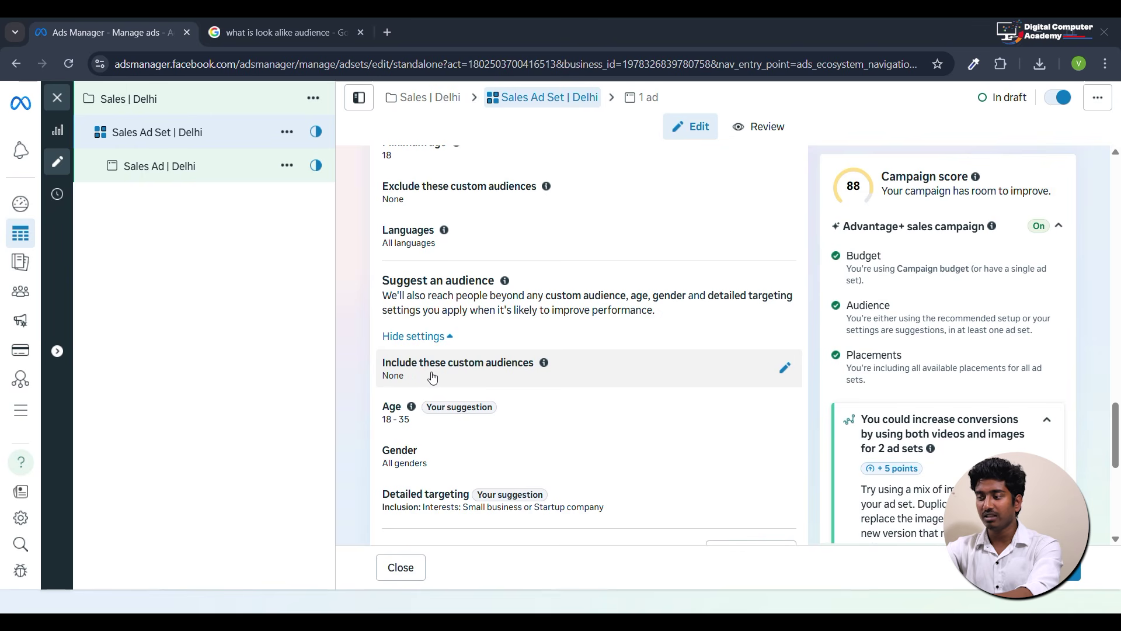
{"action": "left_click", "coordinate": [500, 370]}
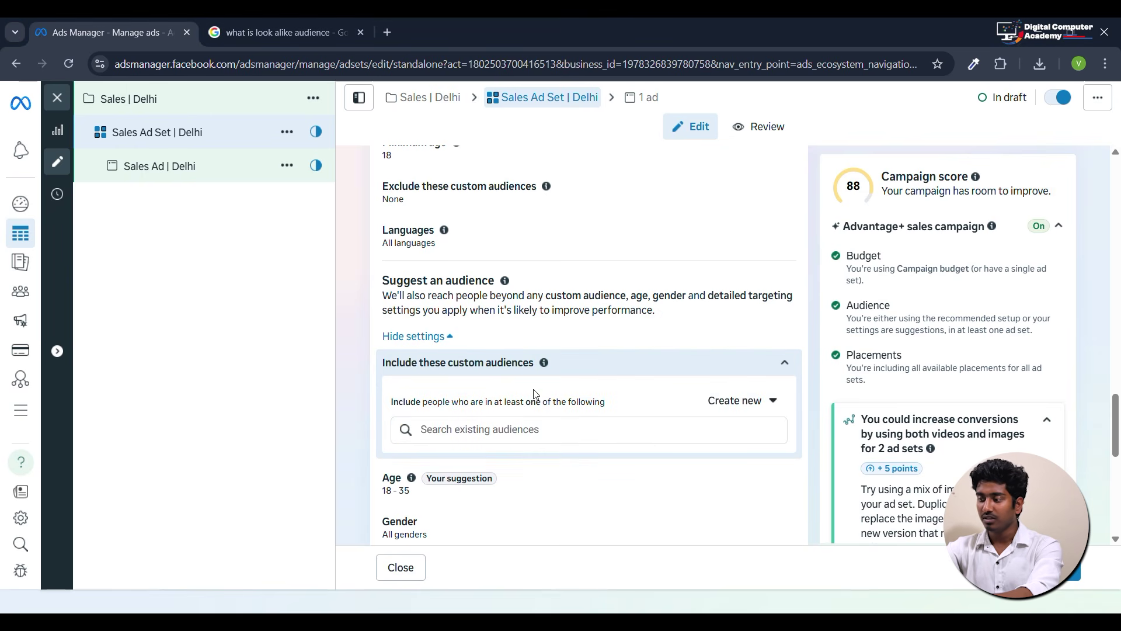
Look over the source options for a new custom audience without creating one.
{"action": "left_click", "coordinate": [766, 411]}
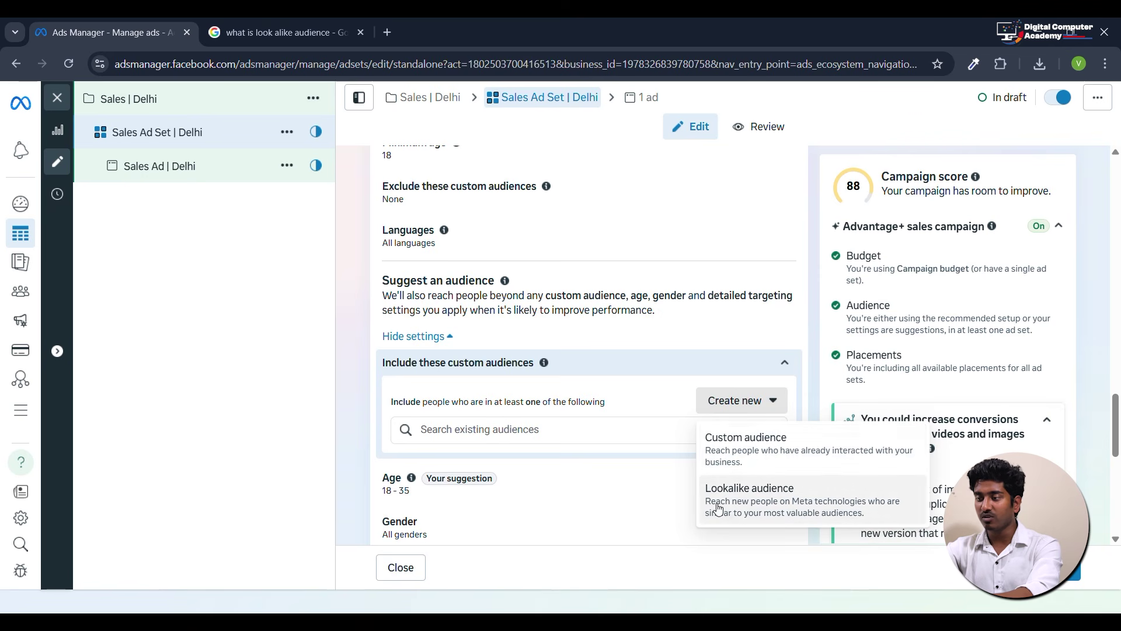
{"action": "left_click", "coordinate": [740, 452]}
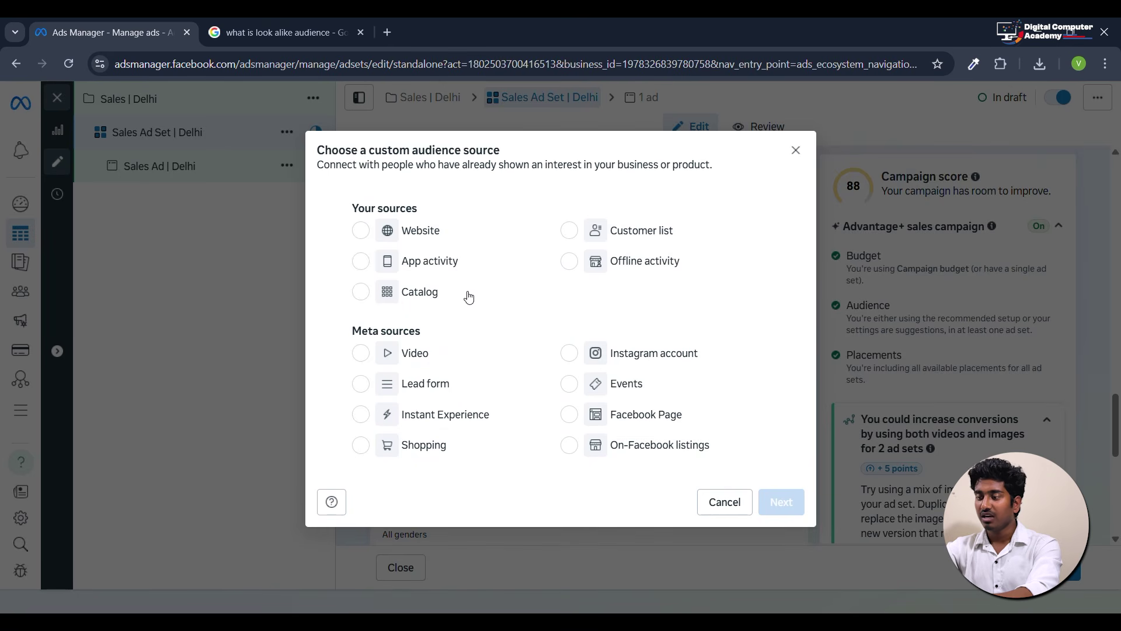
{"action": "left_click", "coordinate": [796, 153]}
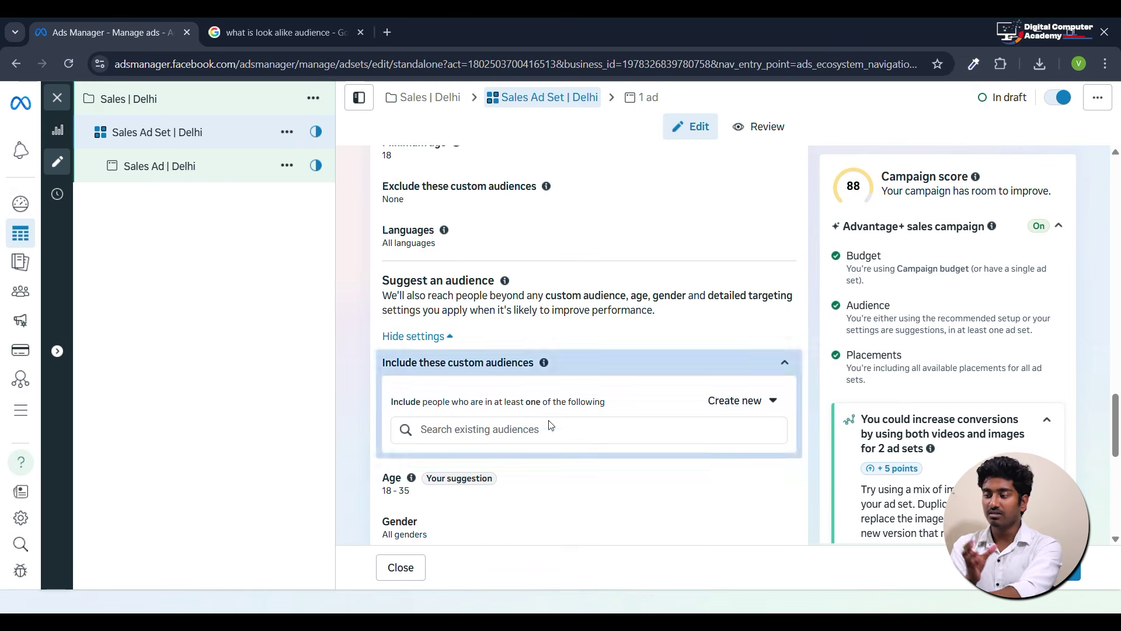
Include the existing Website custom audience in the ad set's suggested audience.
{"action": "left_click", "coordinate": [494, 433]}
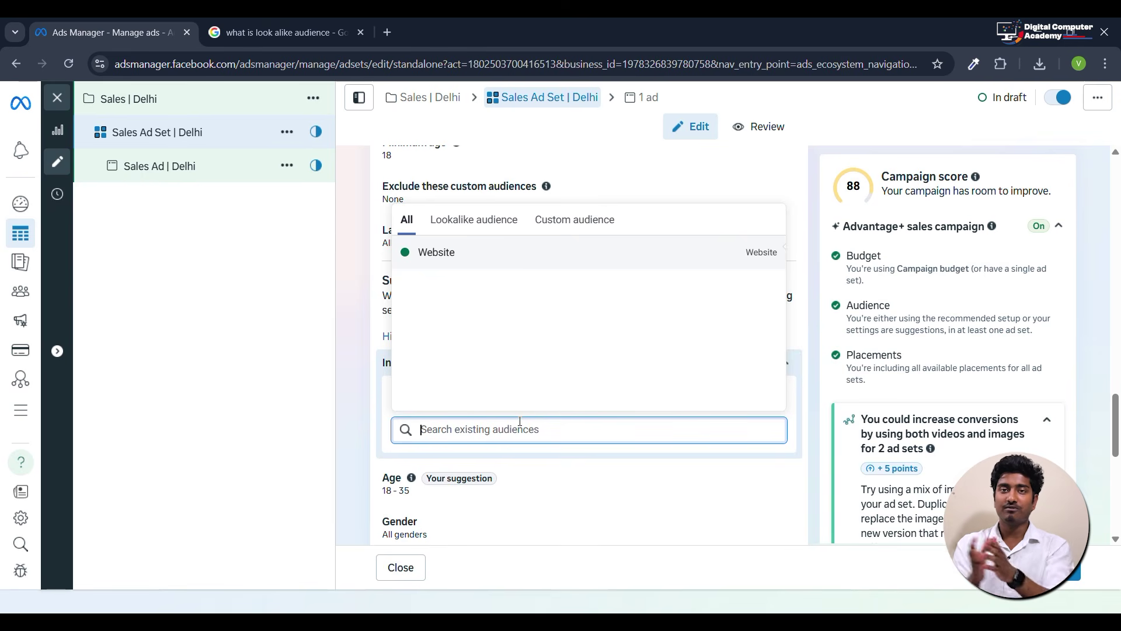
{"action": "mouse_move", "coordinate": [432, 250]}
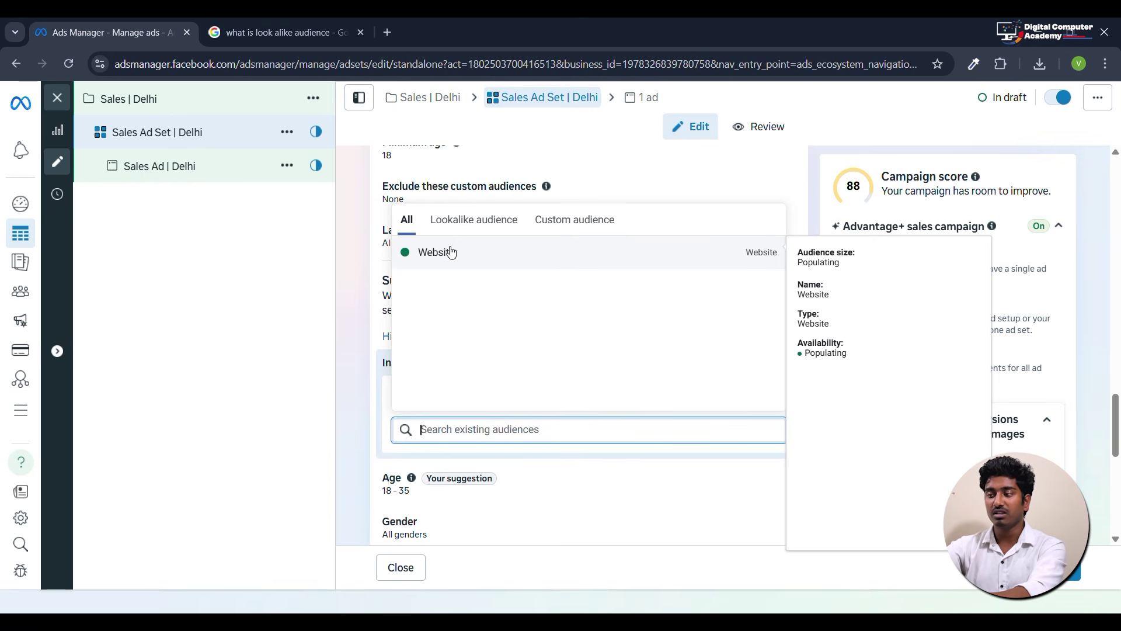
{"action": "left_click", "coordinate": [435, 251]}
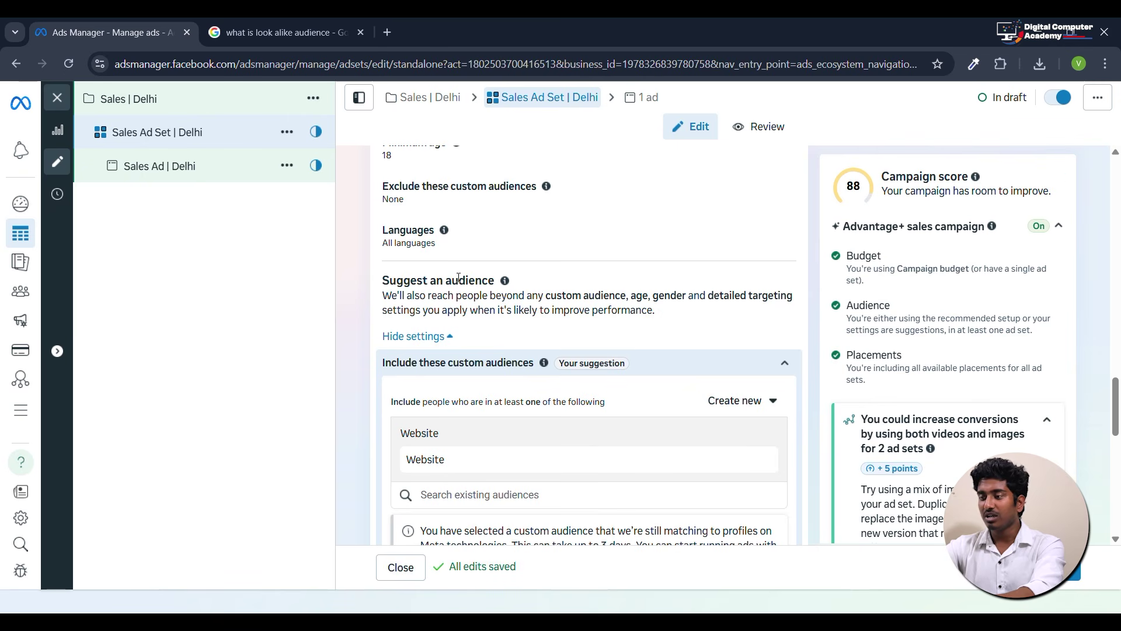
{"action": "scroll", "coordinate": [565, 343], "scroll_direction": "down", "scroll_amount": 3}
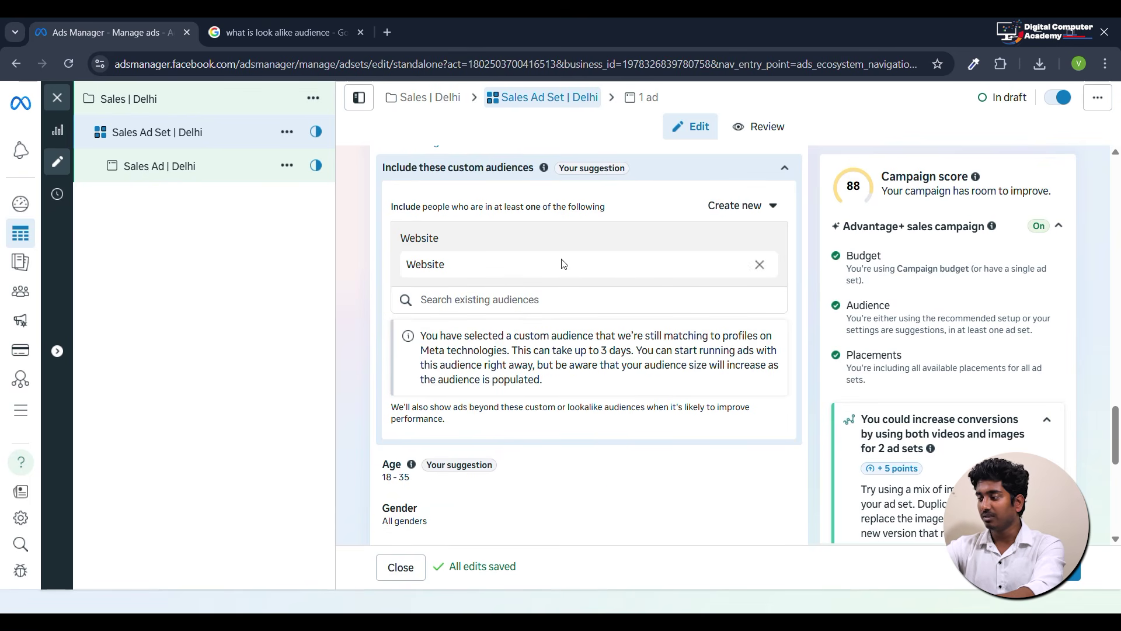
{"action": "scroll", "coordinate": [566, 277], "scroll_direction": "down", "scroll_amount": 1}
{"action": "scroll", "coordinate": [566, 277], "scroll_direction": "down", "scroll_amount": 6}
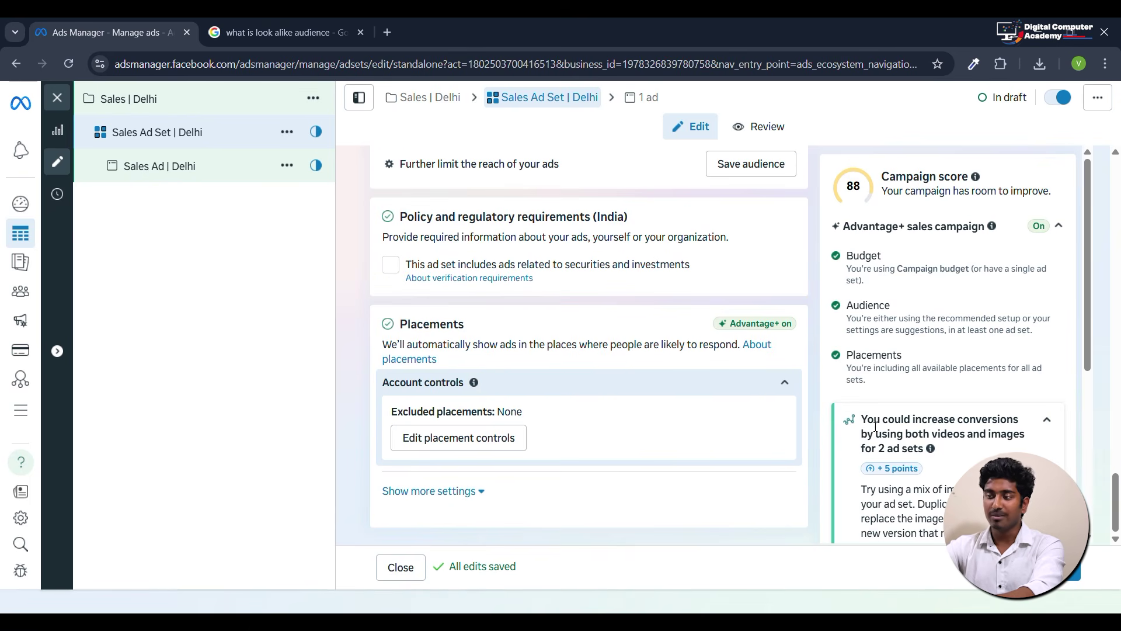
{"action": "scroll", "coordinate": [613, 310], "scroll_direction": "up", "scroll_amount": 15}
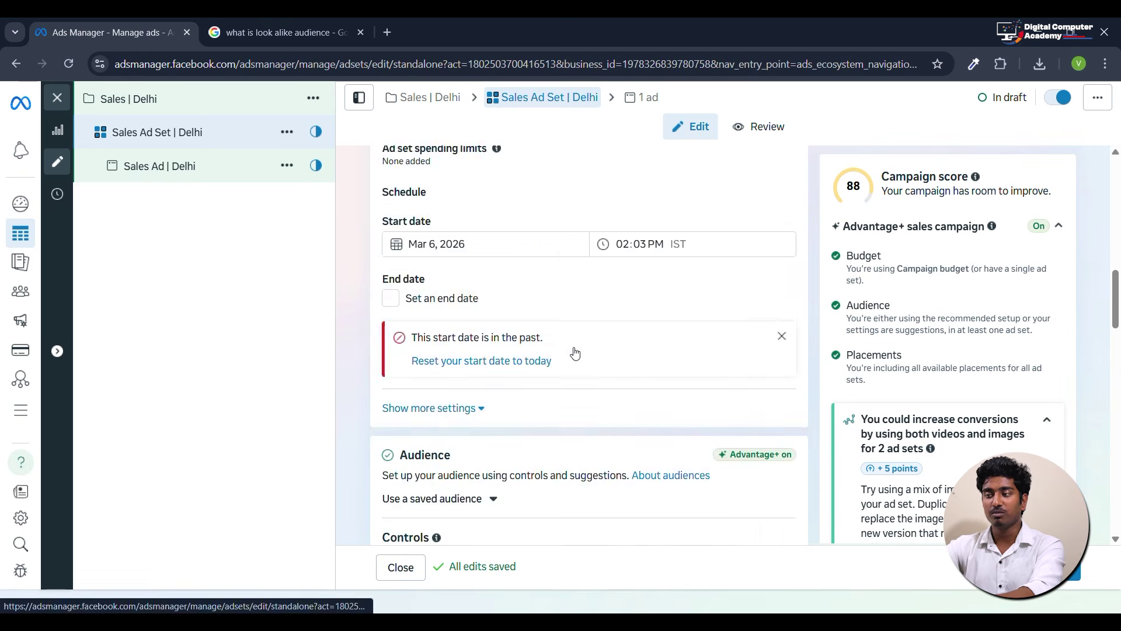
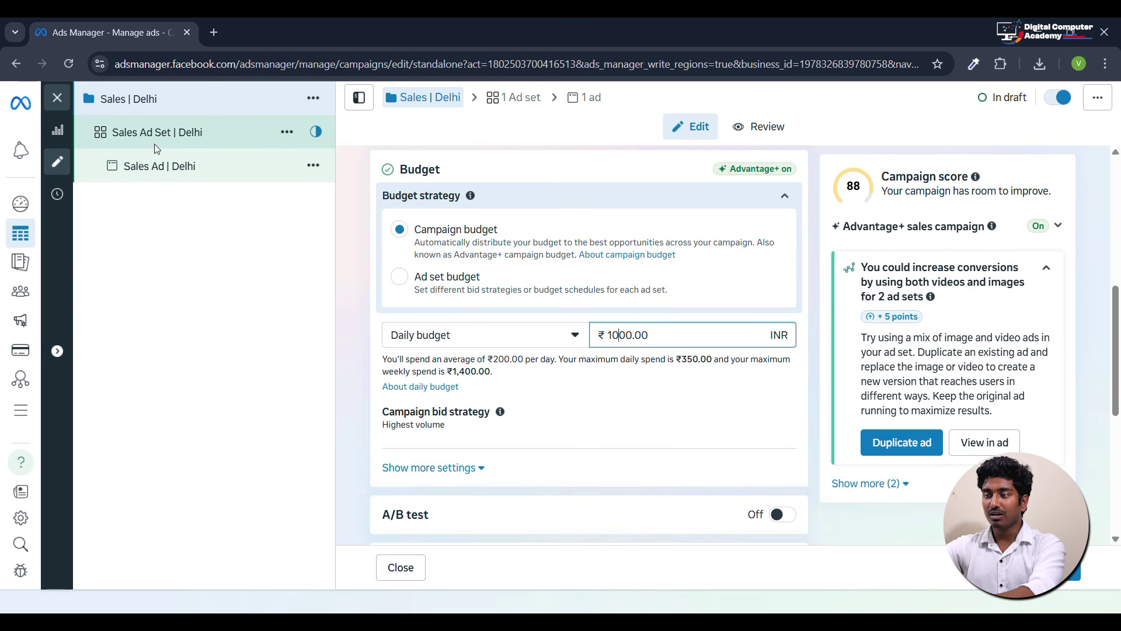
Duplicate Sales Ad Set | Delhi within the campaign, keeping the Advantage+ creative recommendation applied.
{"action": "left_click", "coordinate": [154, 143]}
{"action": "left_click", "coordinate": [236, 109]}
{"action": "left_click", "coordinate": [176, 140]}
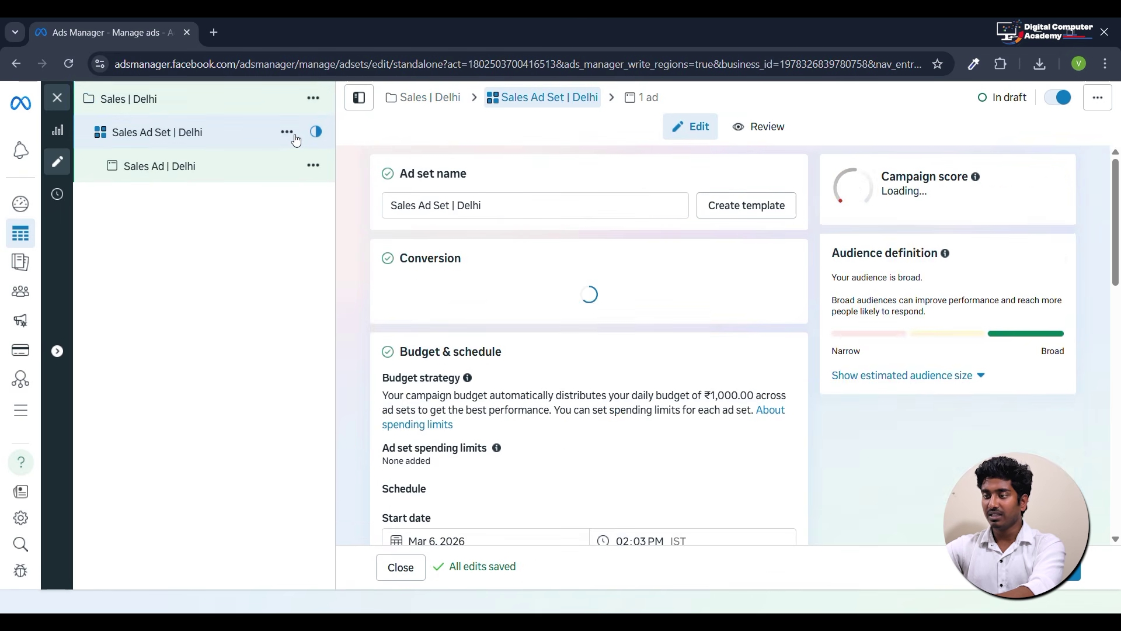
{"action": "right_click", "coordinate": [291, 133]}
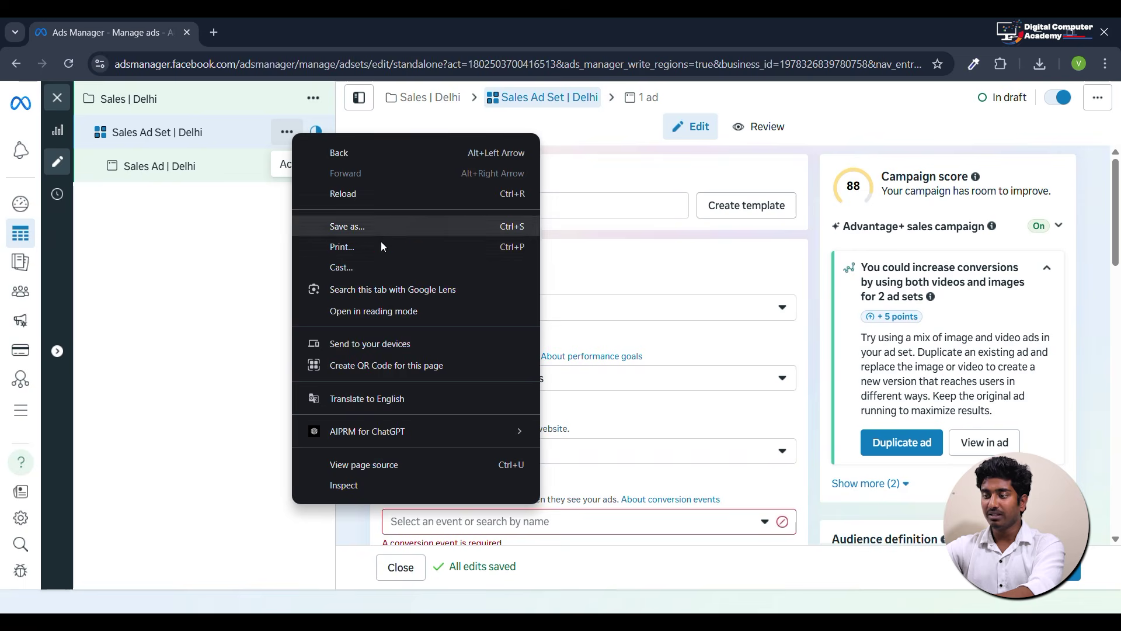
{"action": "left_click", "coordinate": [286, 134]}
{"action": "left_click", "coordinate": [287, 132]}
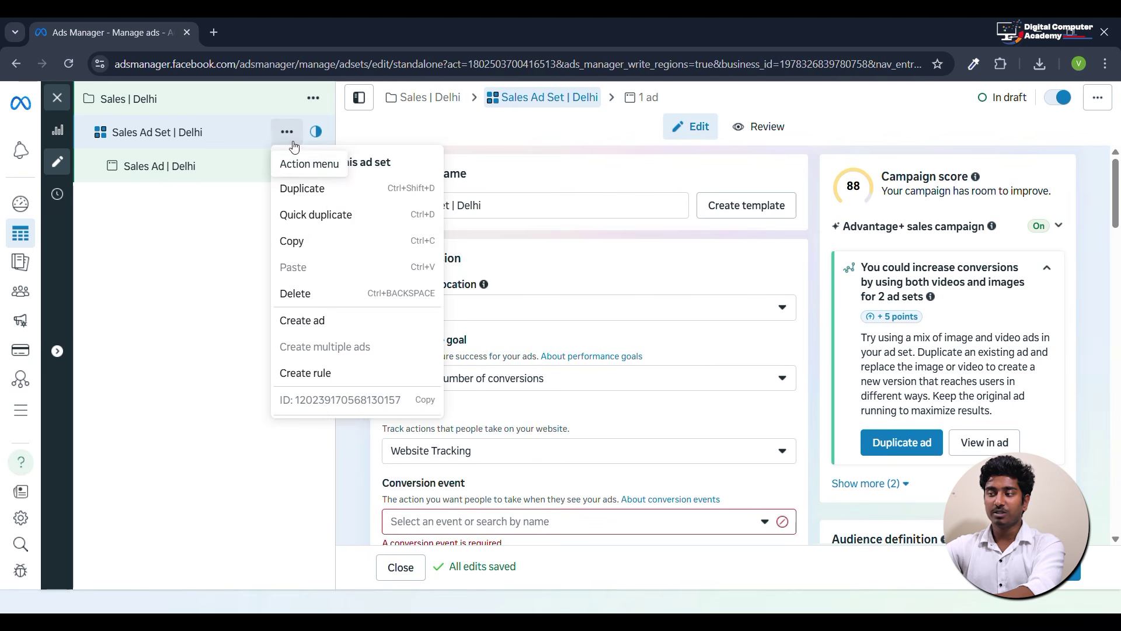
{"action": "left_click", "coordinate": [324, 189]}
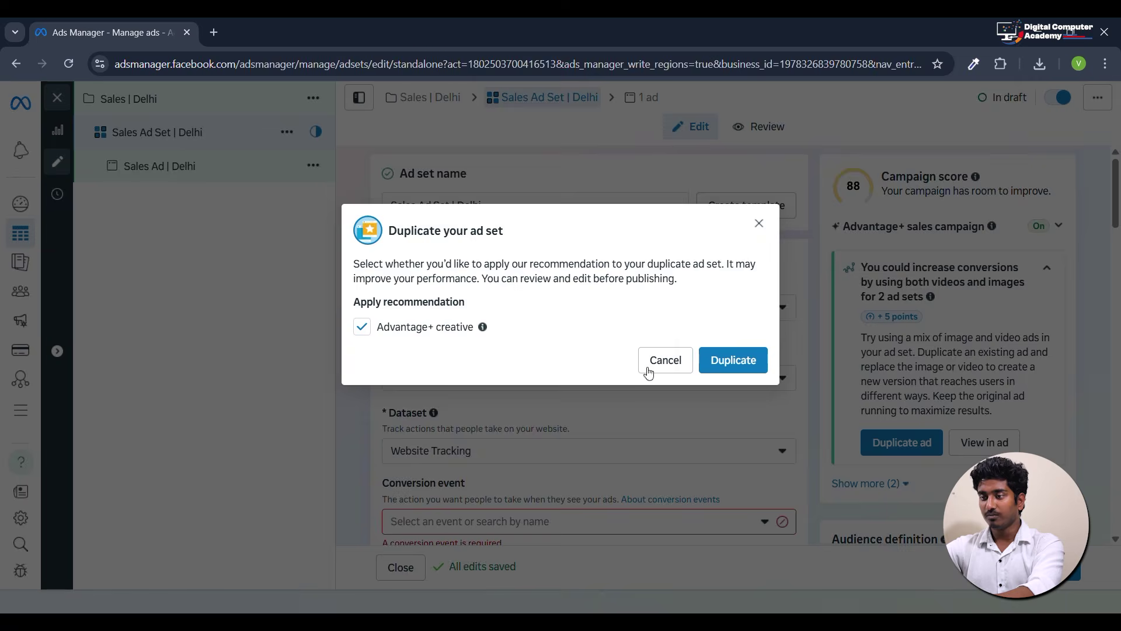
{"action": "left_click", "coordinate": [734, 358]}
{"action": "left_click", "coordinate": [702, 155]}
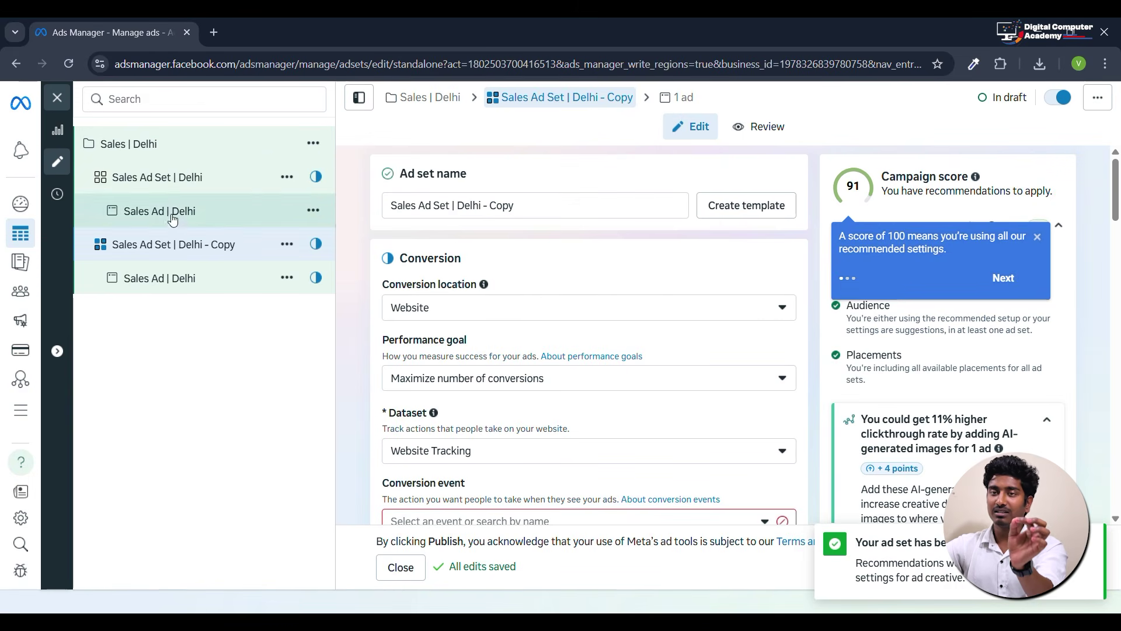
Examine the Sales | Delhi campaign, its original ad set and ad, and the help article about ad set spending limits.
{"action": "left_click", "coordinate": [152, 144]}
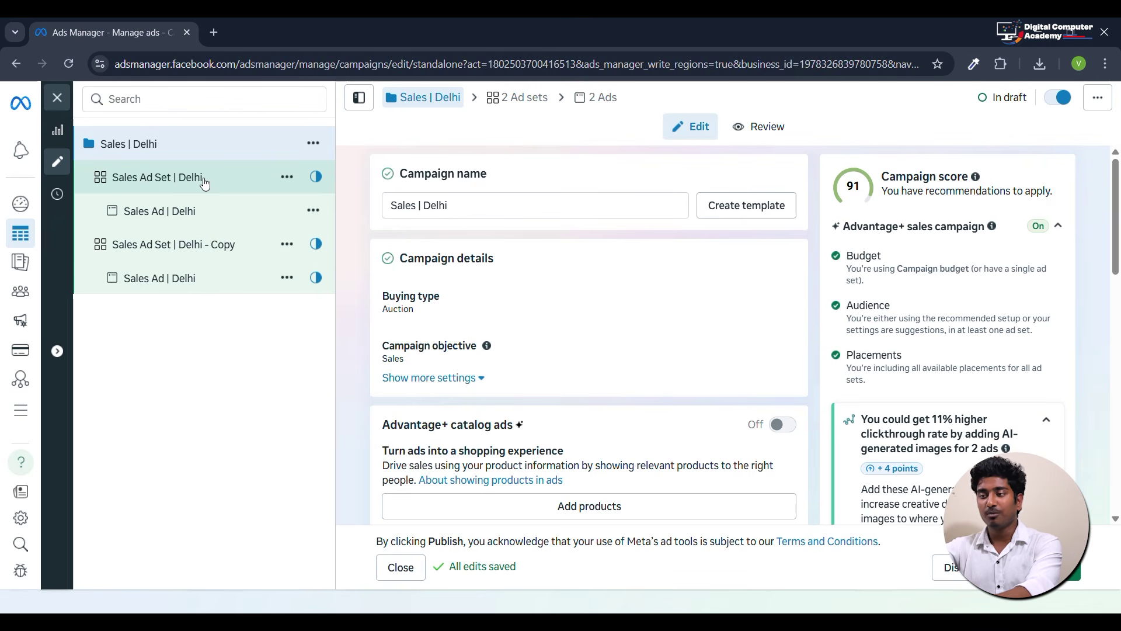
{"action": "left_click", "coordinate": [218, 208]}
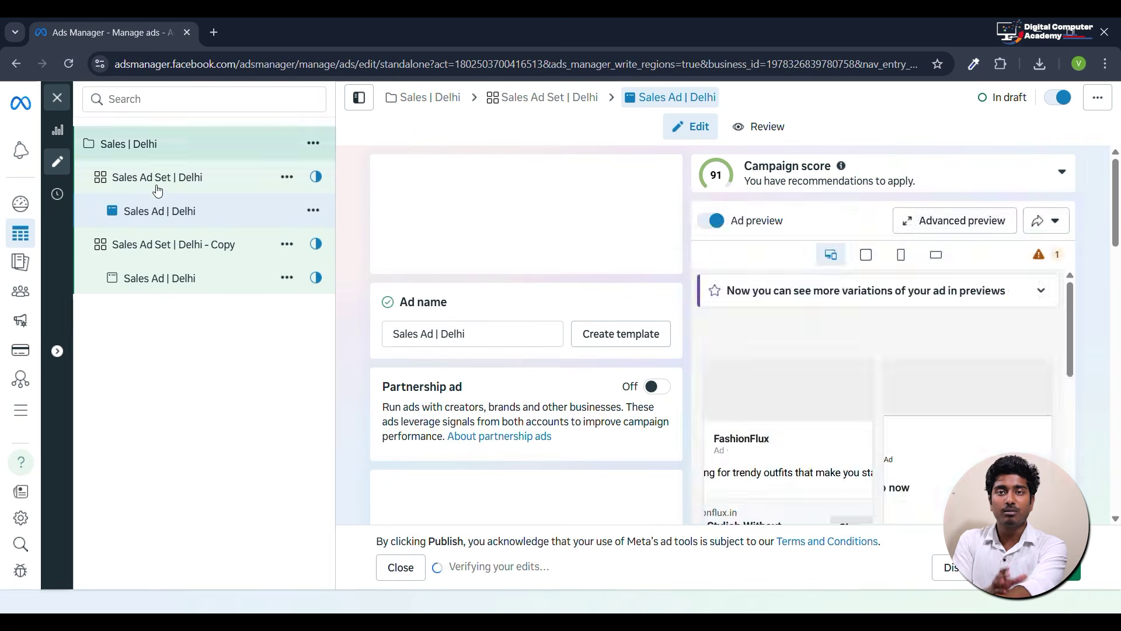
{"action": "left_click", "coordinate": [150, 178]}
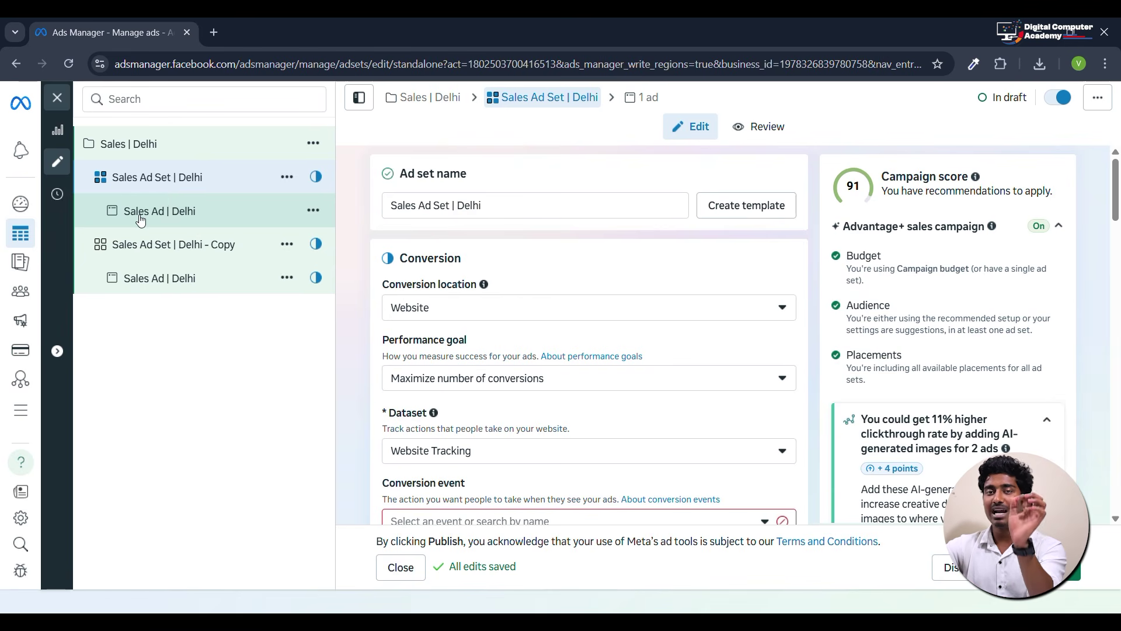
{"action": "left_click", "coordinate": [163, 156]}
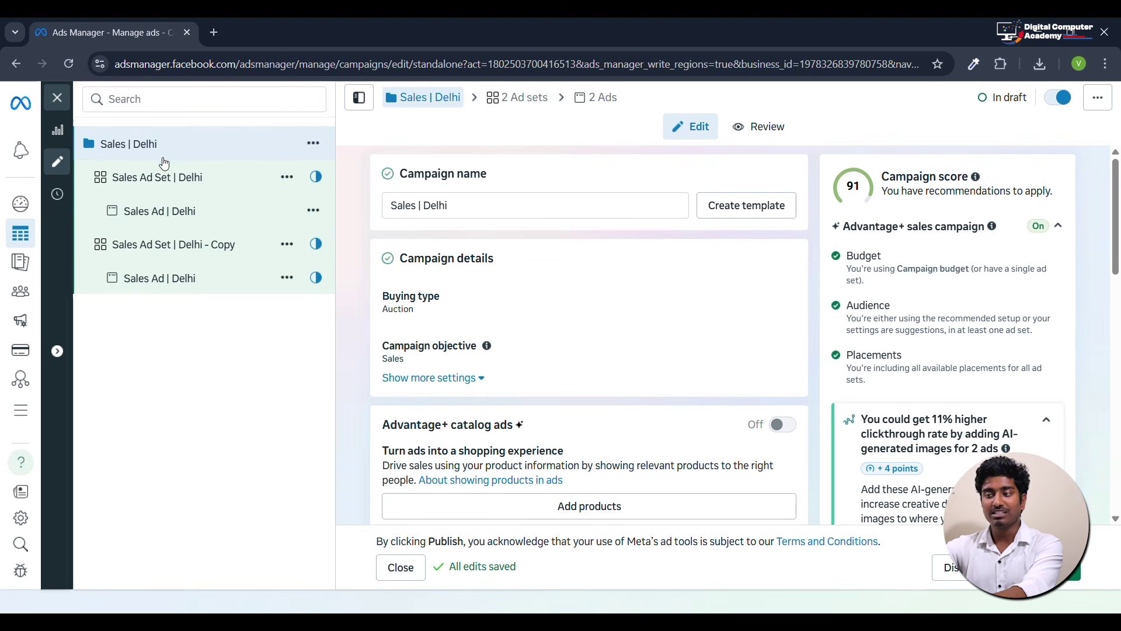
{"action": "left_click", "coordinate": [174, 178]}
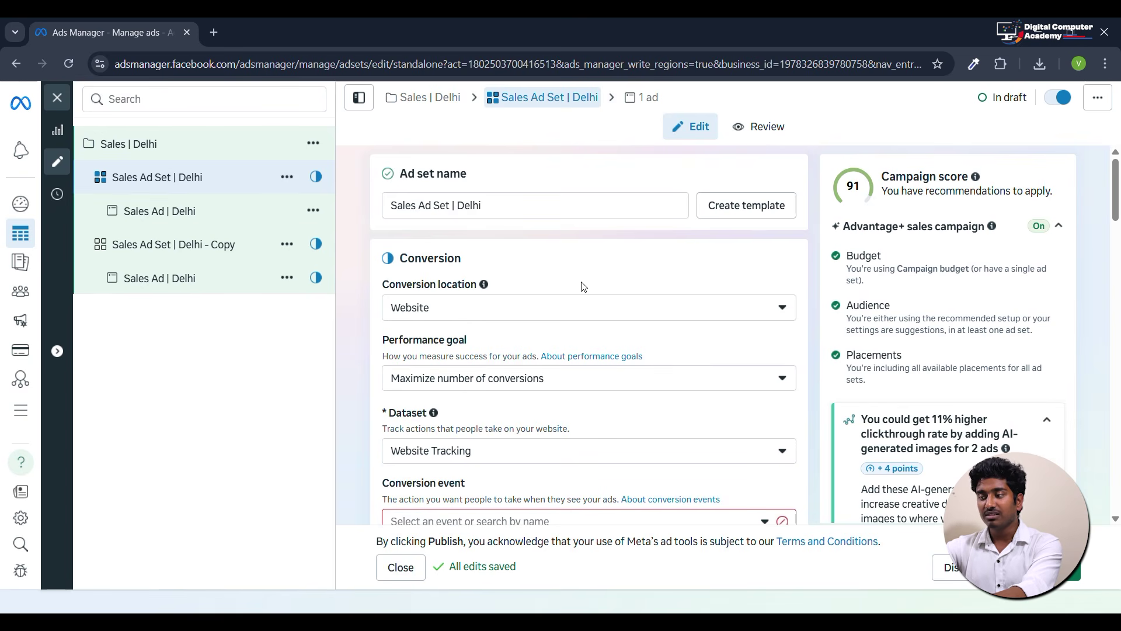
{"action": "scroll", "coordinate": [583, 286], "scroll_direction": "down", "scroll_amount": 10}
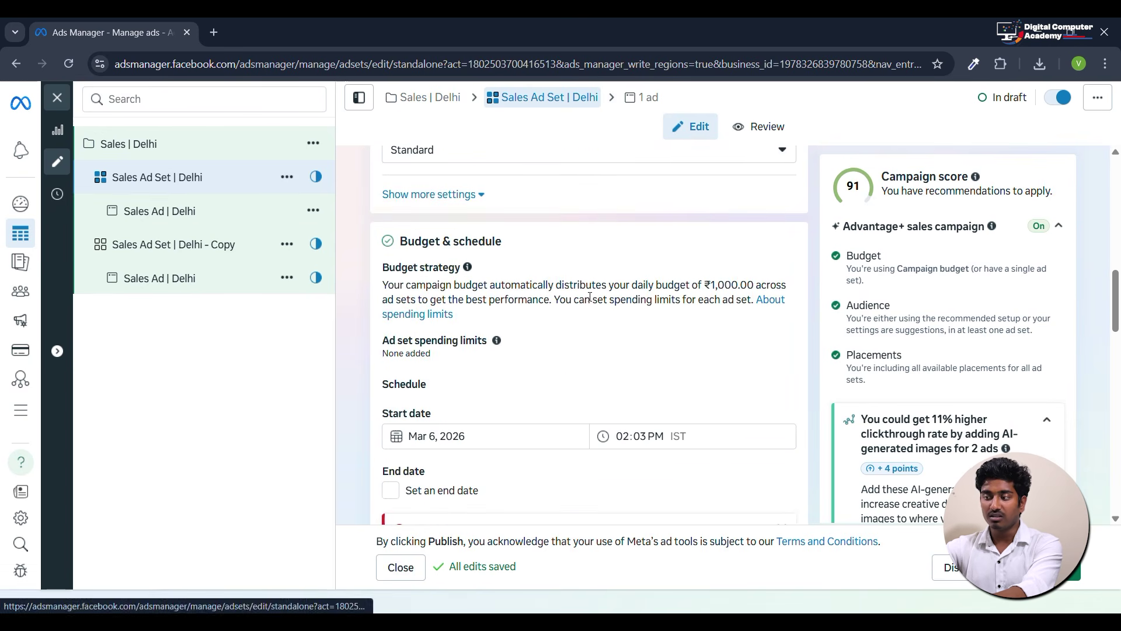
{"action": "left_click", "coordinate": [448, 315]}
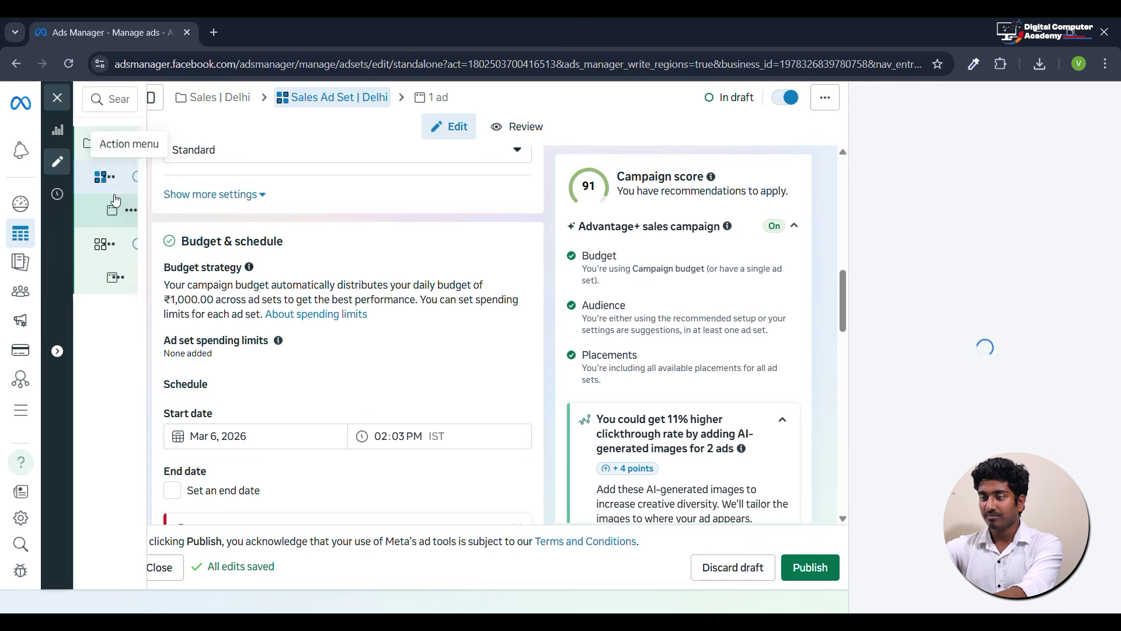
{"action": "mouse_move", "coordinate": [117, 204]}
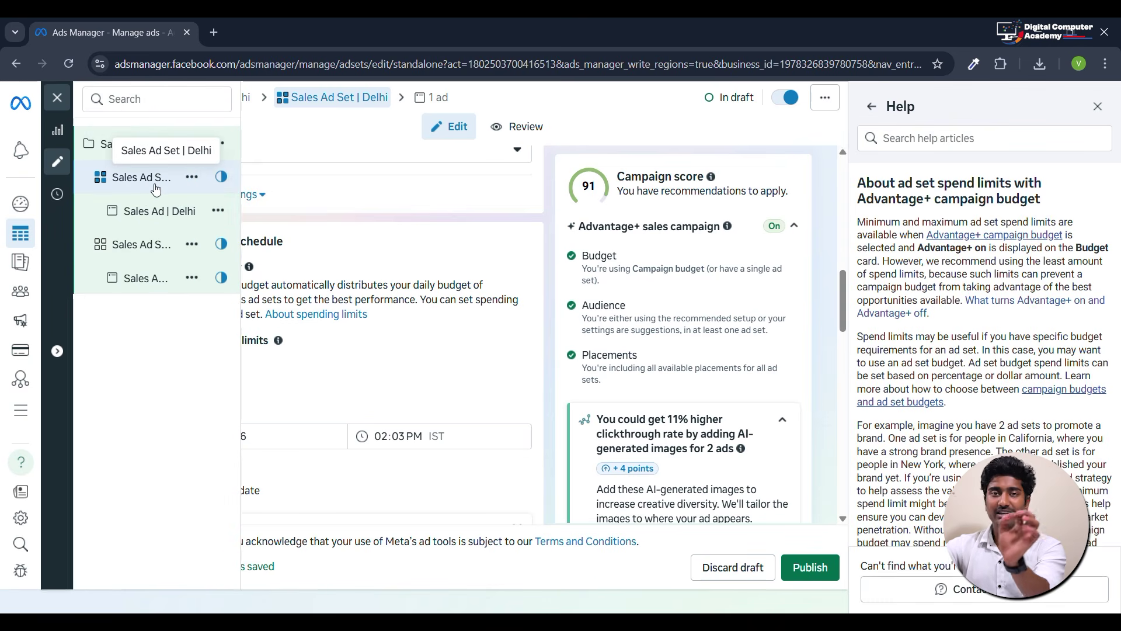
{"action": "left_click", "coordinate": [158, 213]}
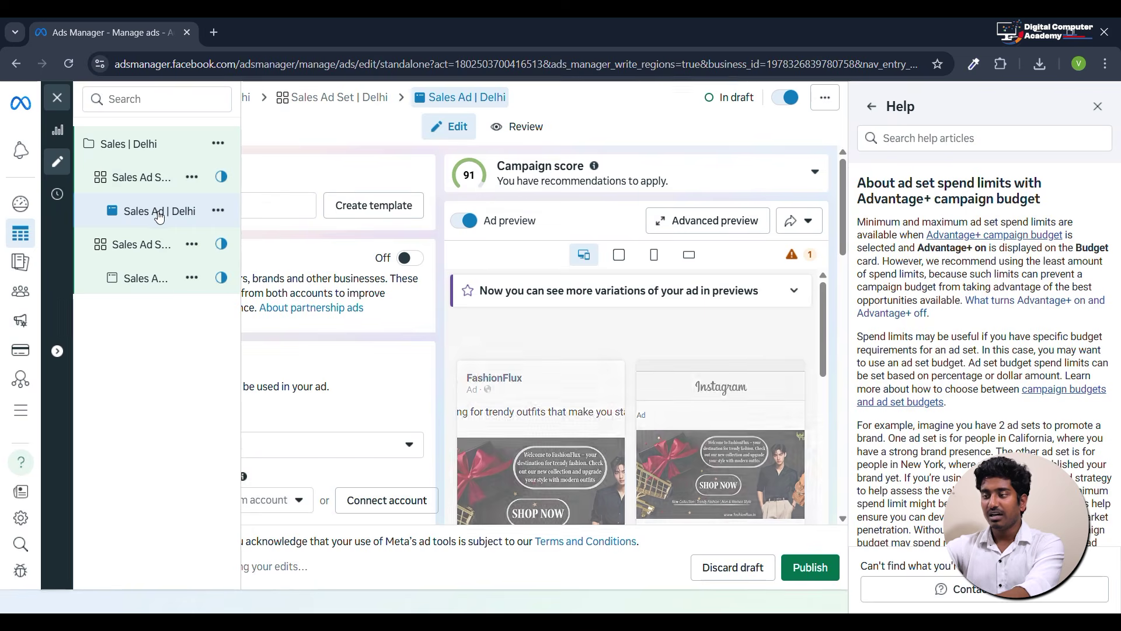
{"action": "left_click", "coordinate": [218, 210]}
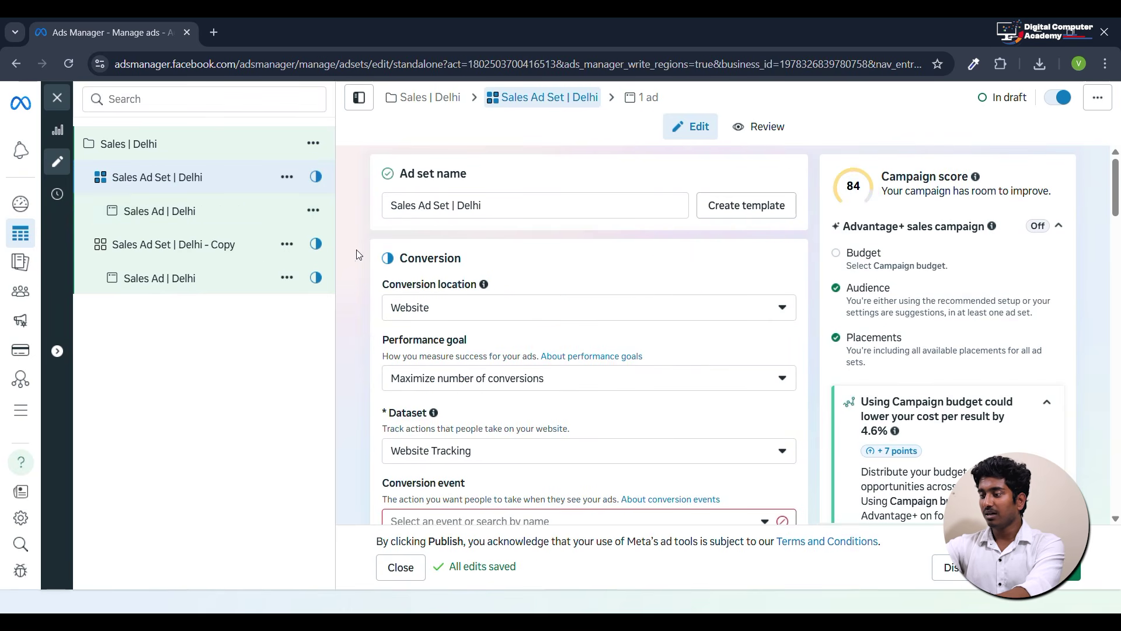
Set the daily budget of the original Sales Ad Set | Delhi to ₹1000.
{"action": "scroll", "coordinate": [545, 315], "scroll_direction": "down", "scroll_amount": 6}
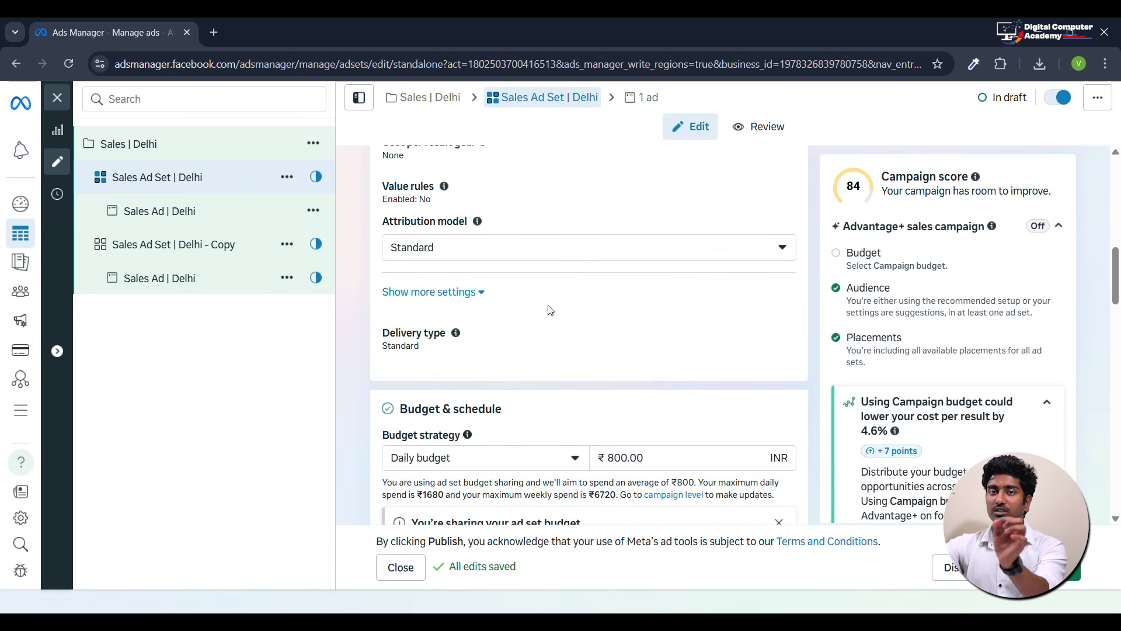
{"action": "scroll", "coordinate": [551, 310], "scroll_direction": "down", "scroll_amount": 2}
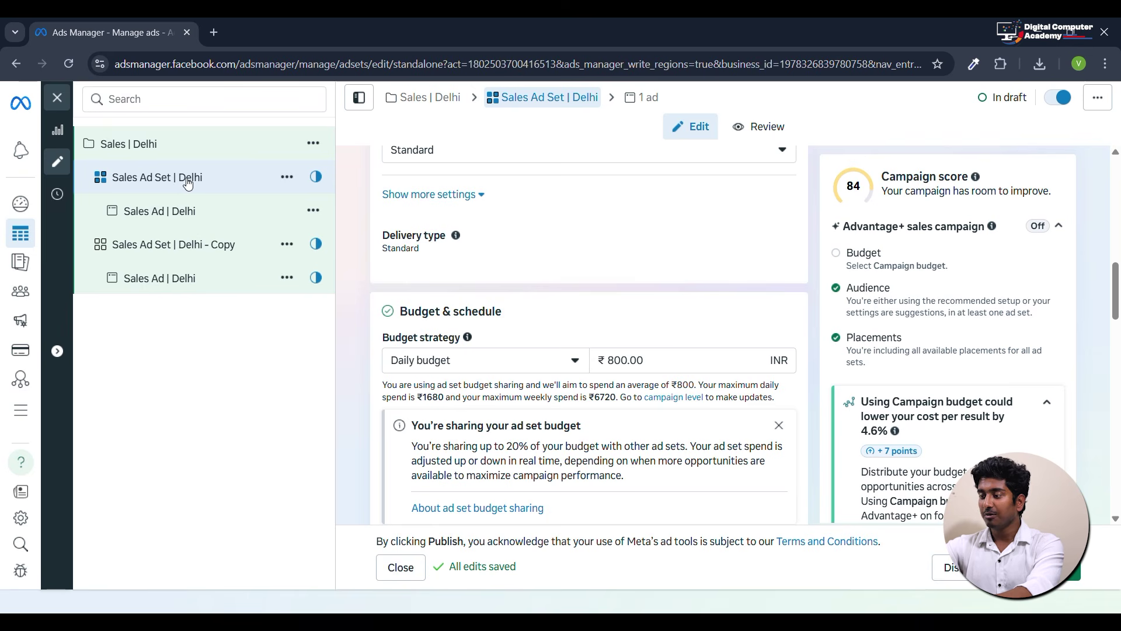
{"action": "left_click", "coordinate": [610, 363]}
{"action": "left_click_drag", "start_coordinate": [614, 362], "coordinate": [605, 362]}
{"action": "type", "text": "1,"}
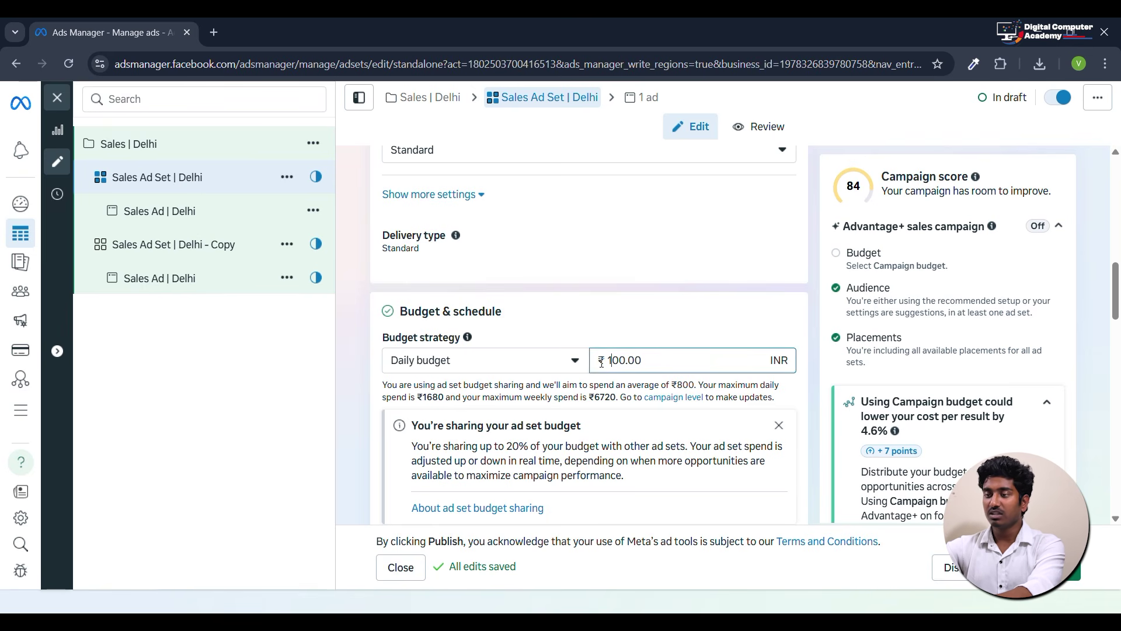
{"action": "type", "text": "0"}
Duplicate Sales Ad | Delhi inside the original ad set, dismiss the sales campaign notice, and reopen the original ad.
{"action": "left_click", "coordinate": [169, 212]}
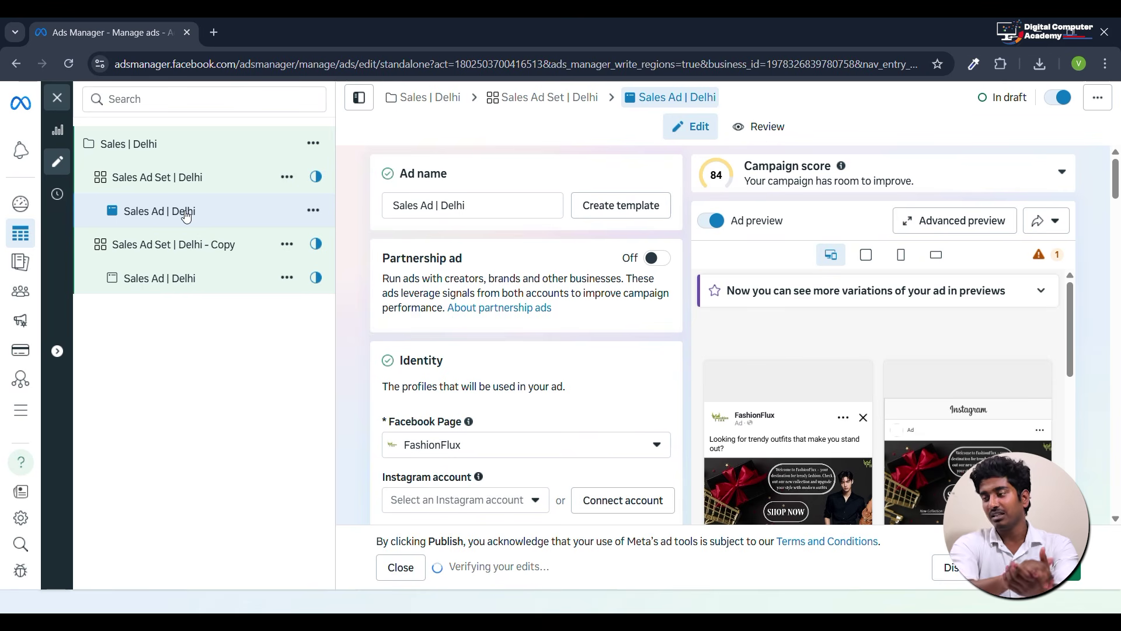
{"action": "left_click", "coordinate": [319, 219]}
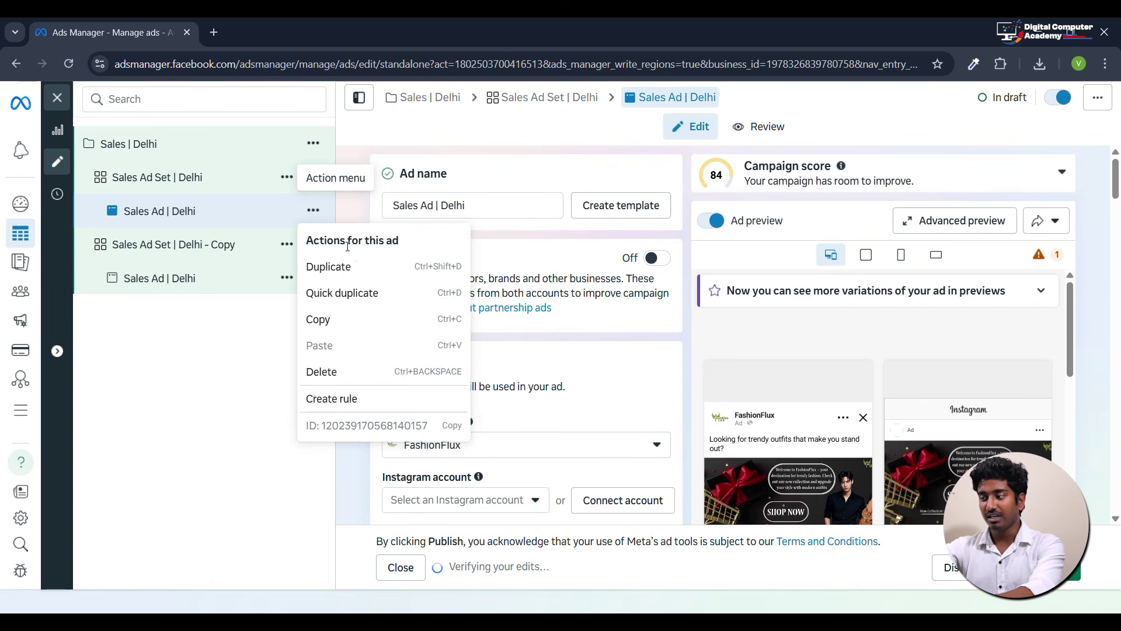
{"action": "left_click", "coordinate": [364, 275]}
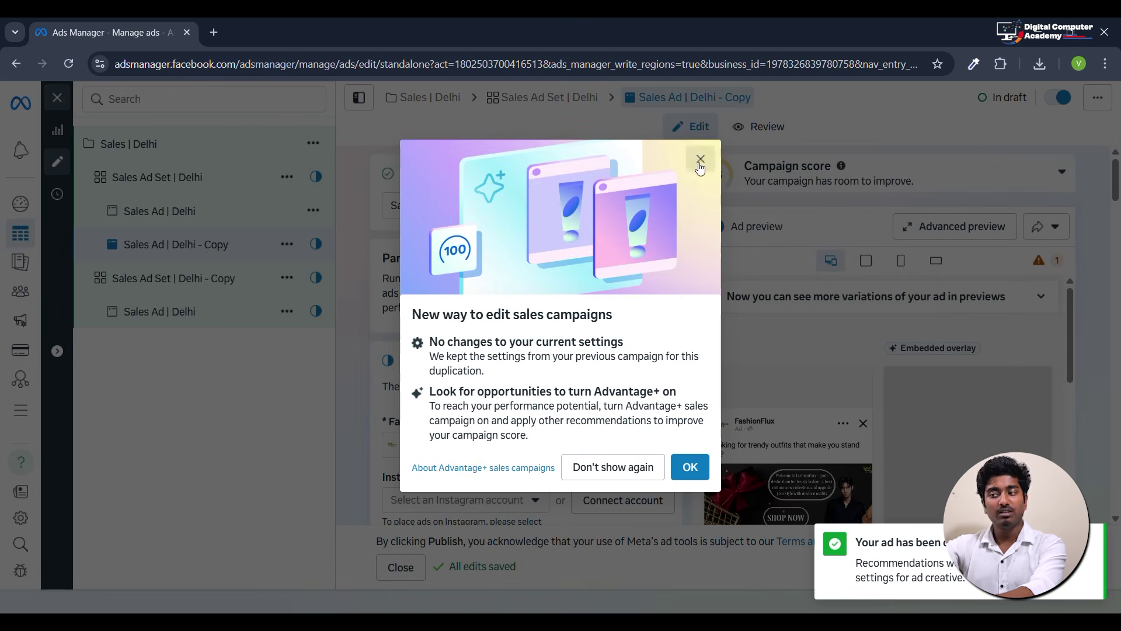
{"action": "left_click", "coordinate": [700, 164]}
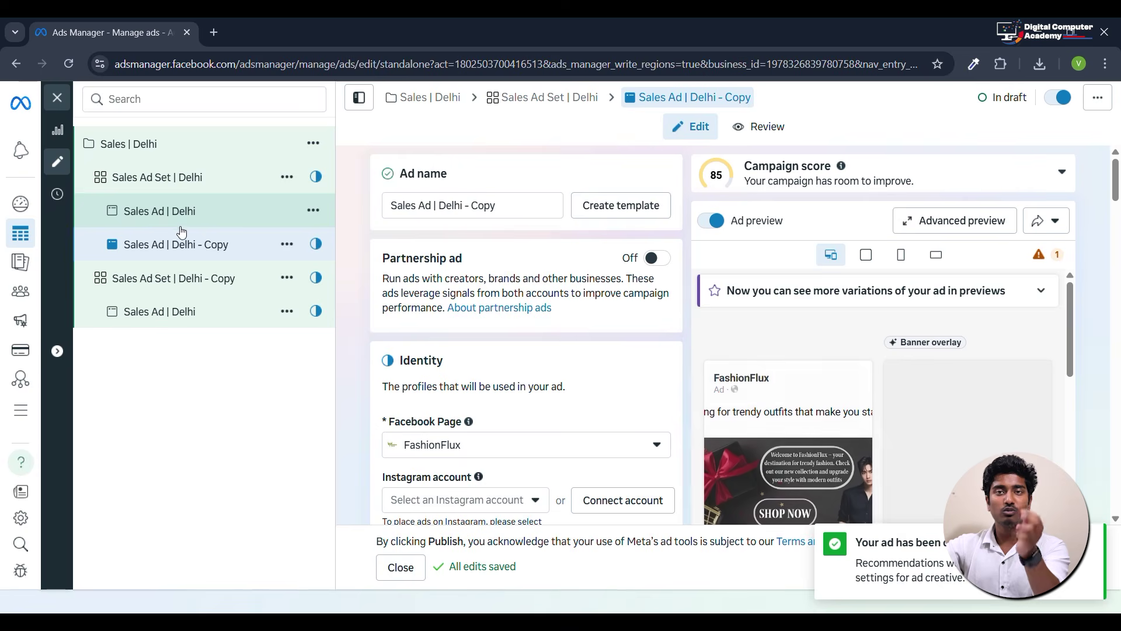
{"action": "left_click", "coordinate": [181, 226]}
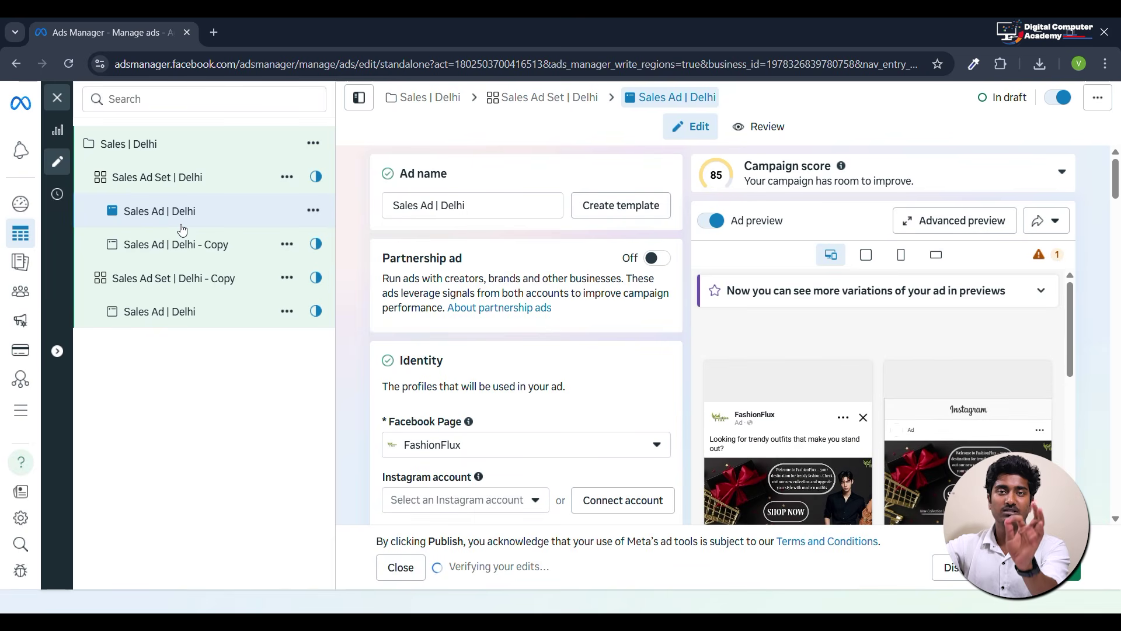